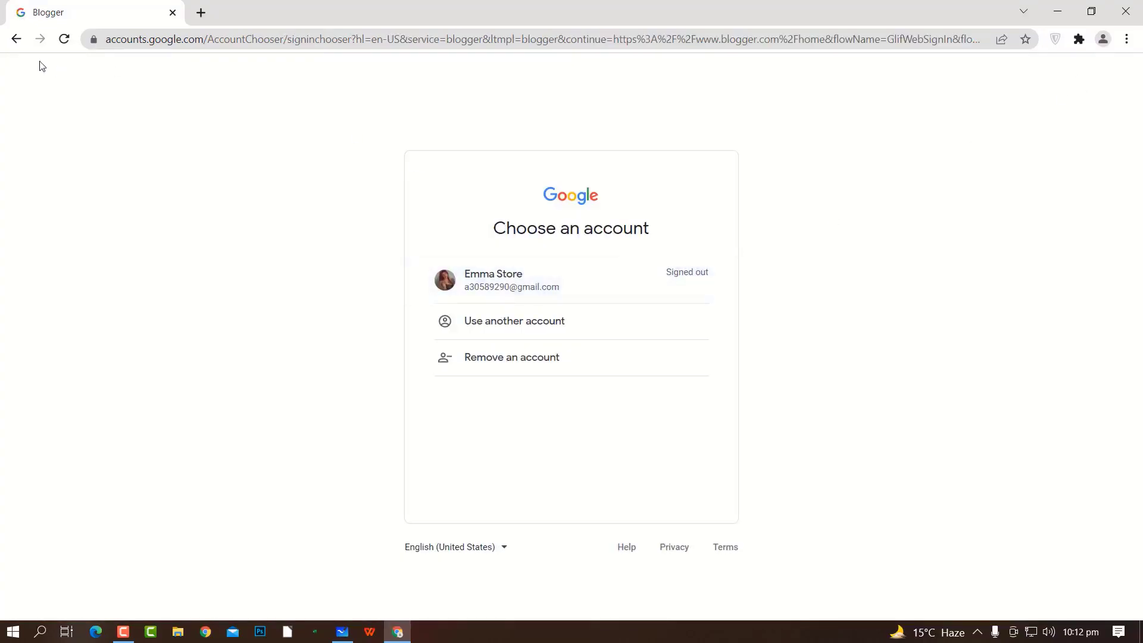
Start creating a blog, sign in with the existing Google account, and confirm recovery options.
left_click(16, 41)
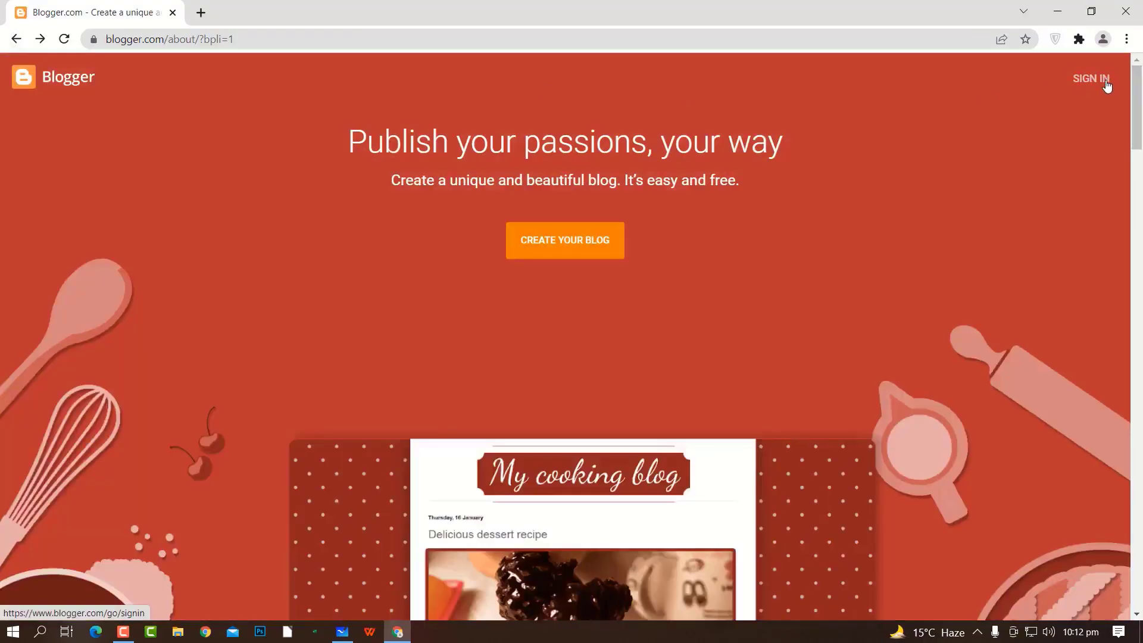
left_click(612, 251)
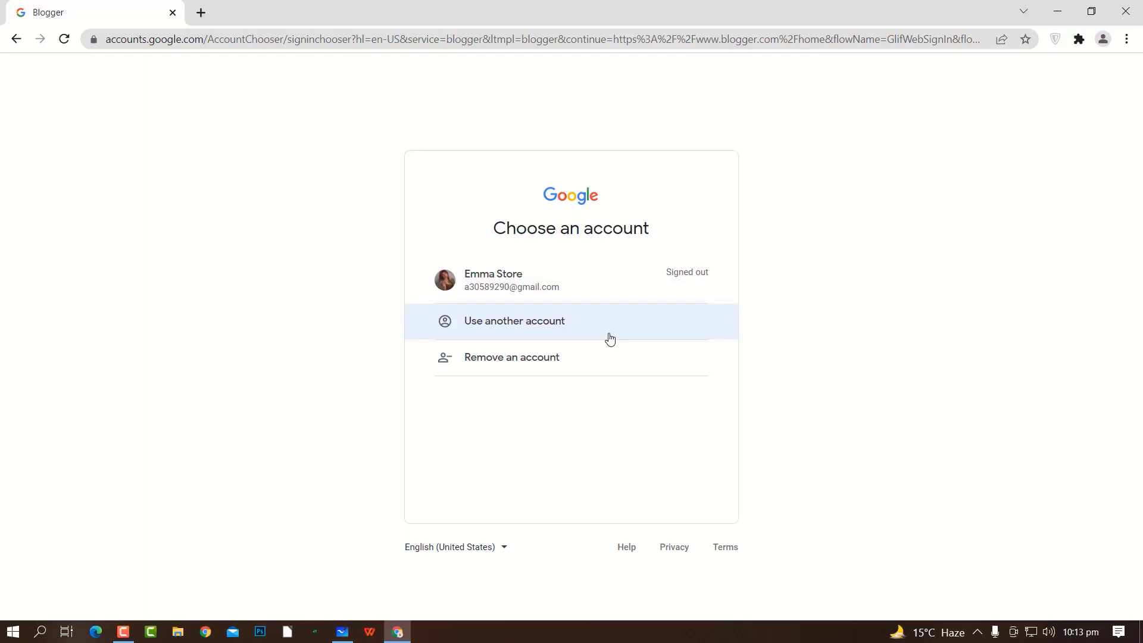
left_click(575, 291)
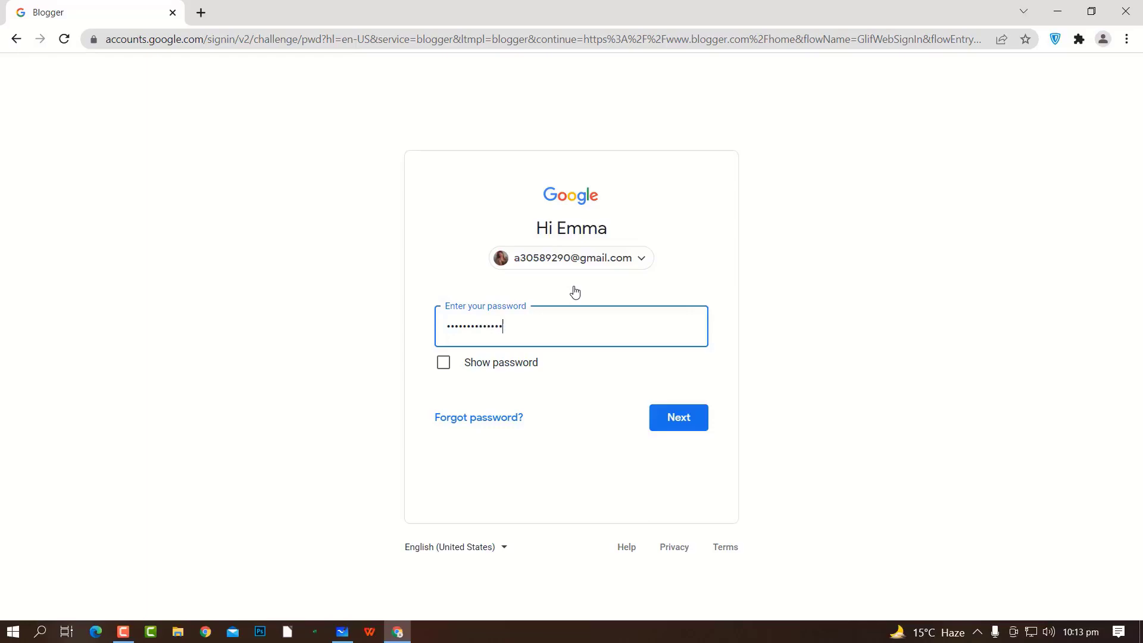
left_click(688, 418)
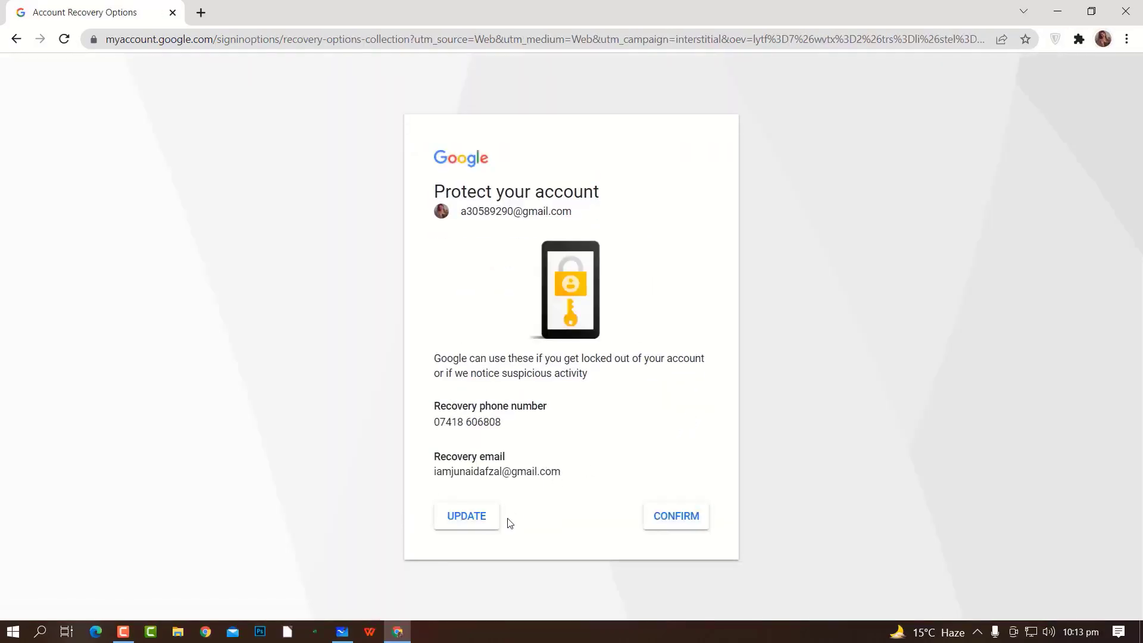
left_click(693, 520)
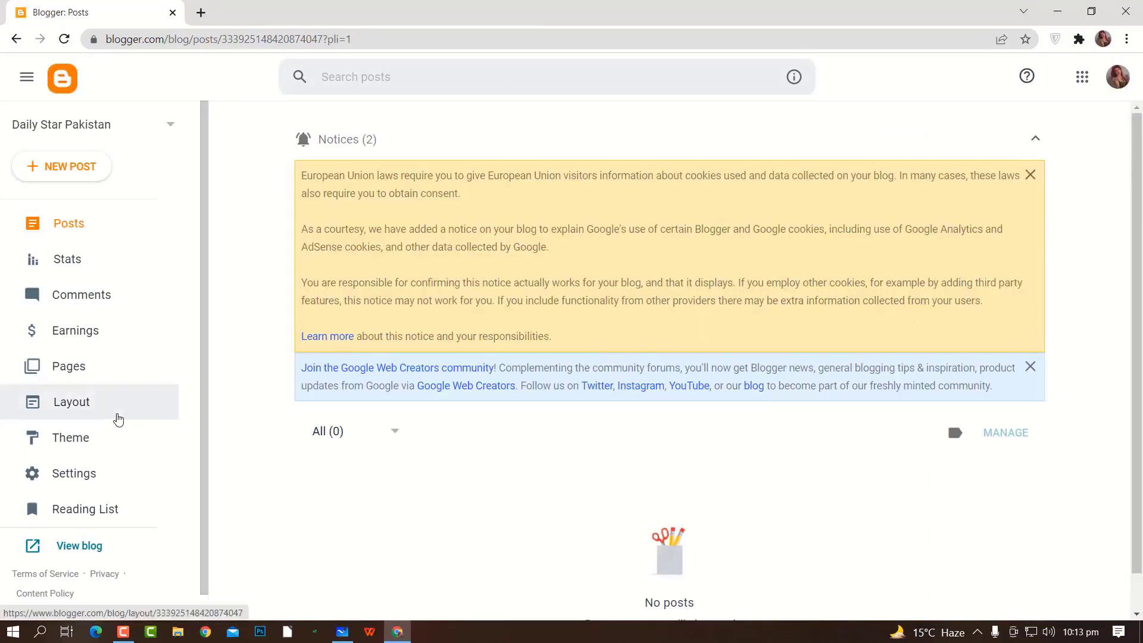
Choose New Blog from the blog list, then open a new browser tab.
left_click(165, 137)
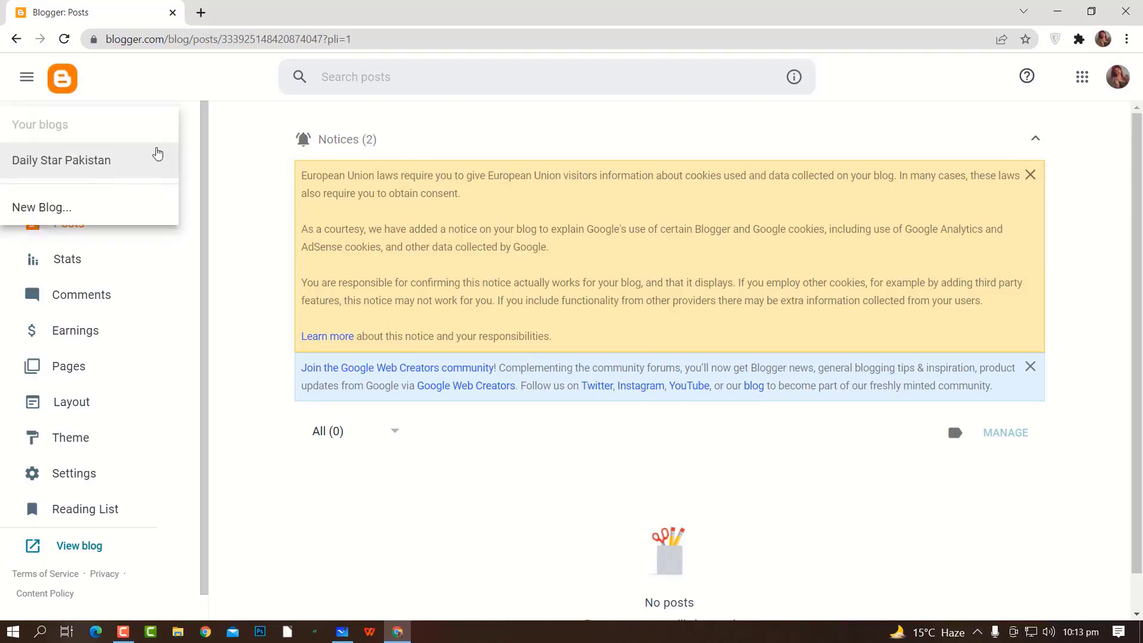
left_click(112, 207)
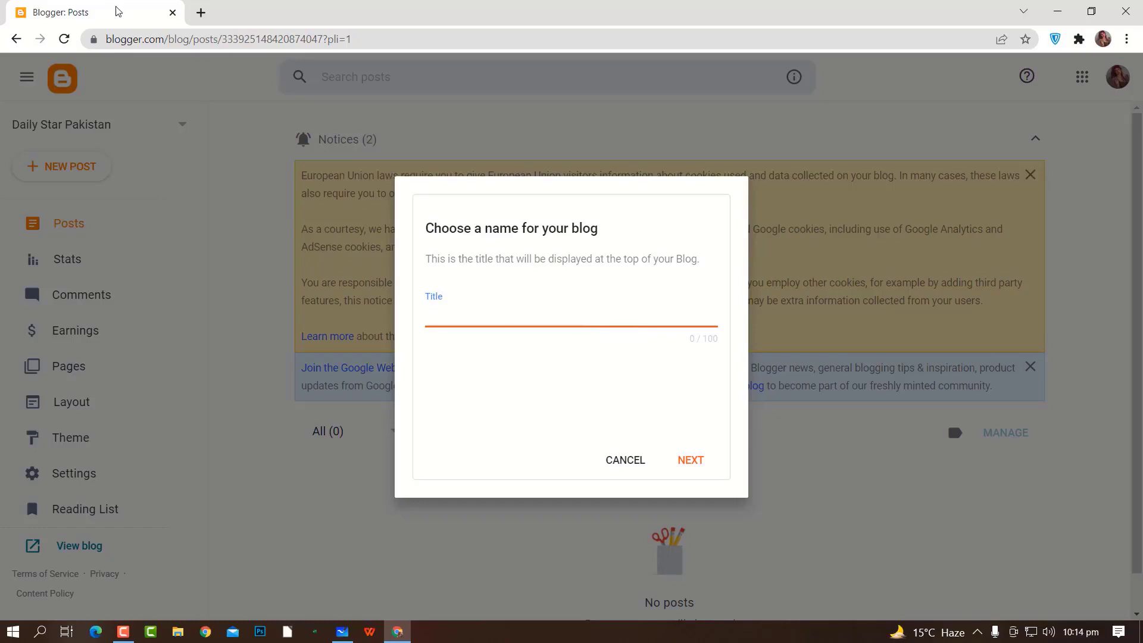
left_click(205, 13)
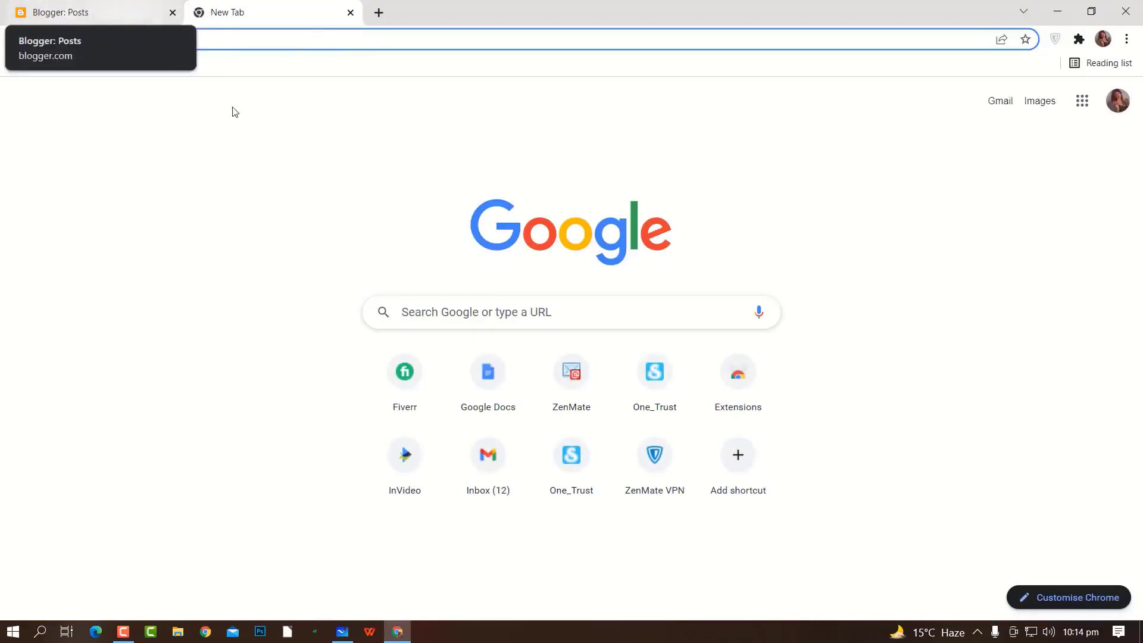
Search Google for 'keyword planner google'.
type("key")
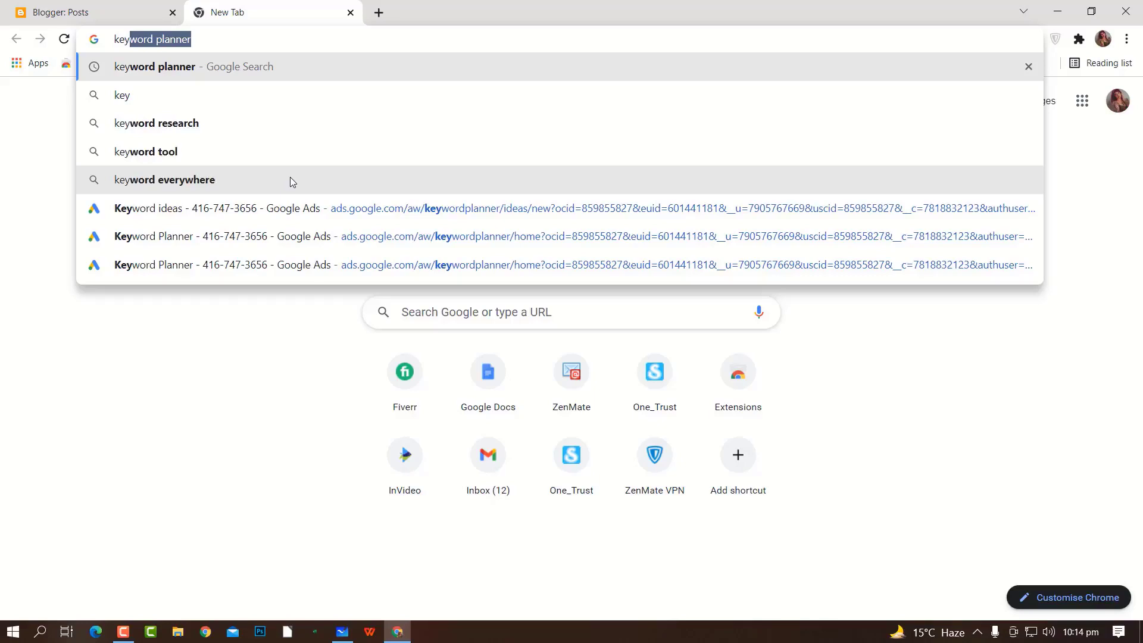
left_click(294, 63)
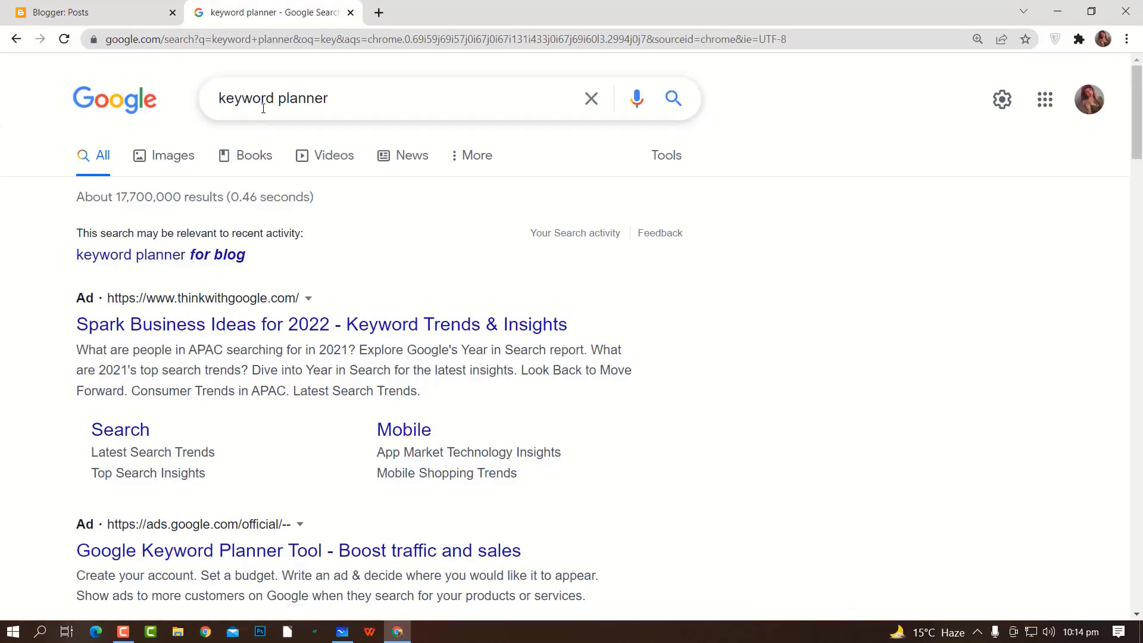
scroll(341, 218, "down", 3)
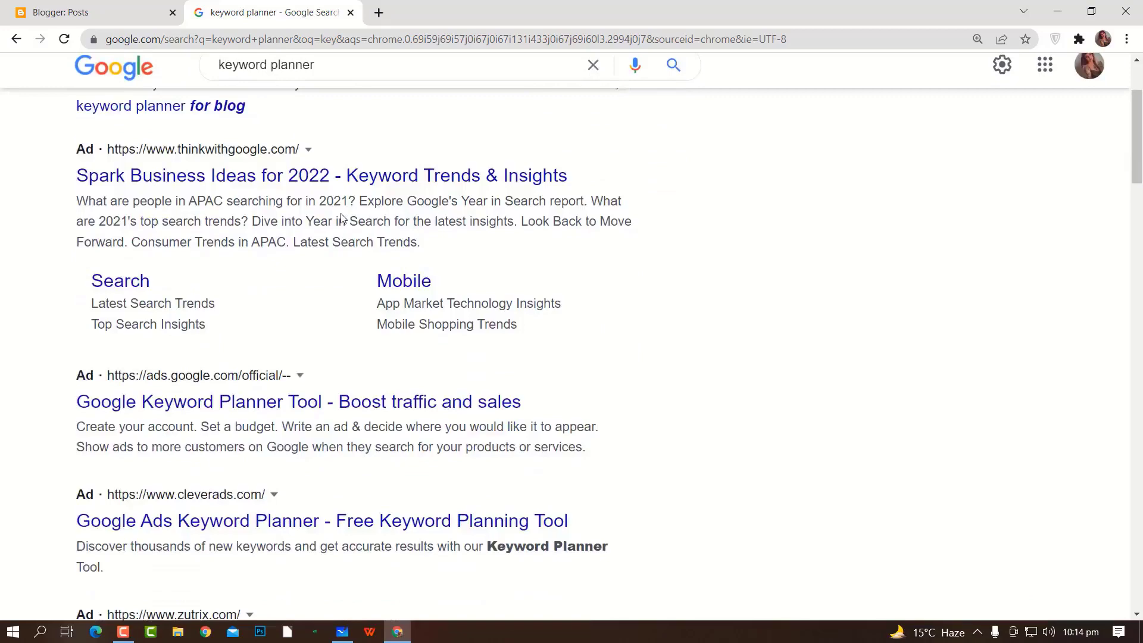
scroll(354, 325, "down", 4)
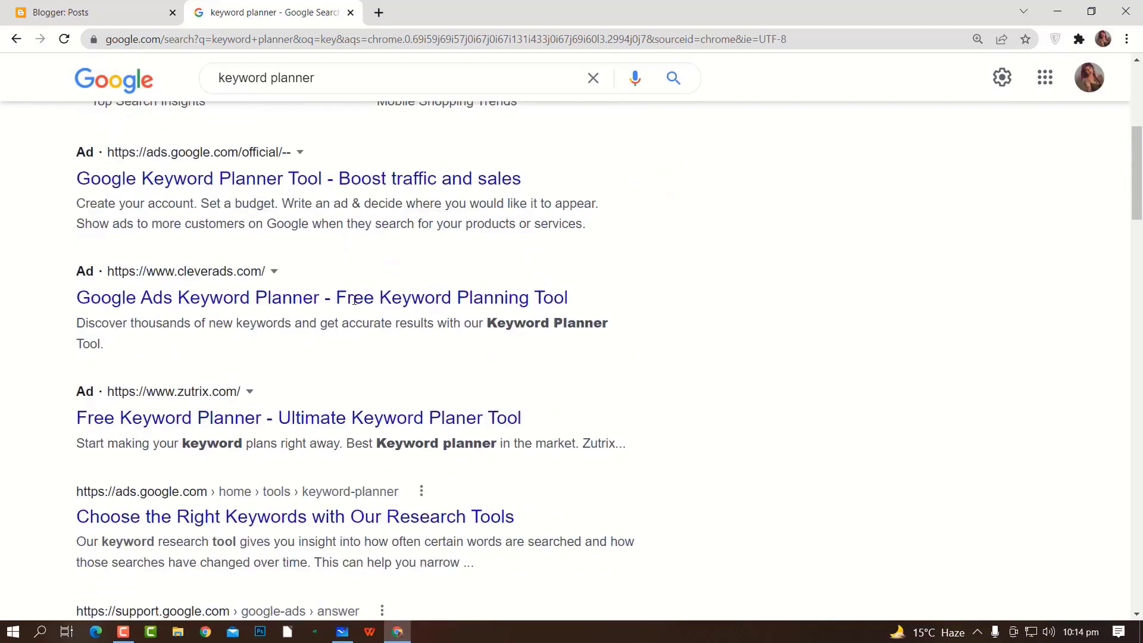
scroll(355, 268, "up", 6)
left_click(363, 104)
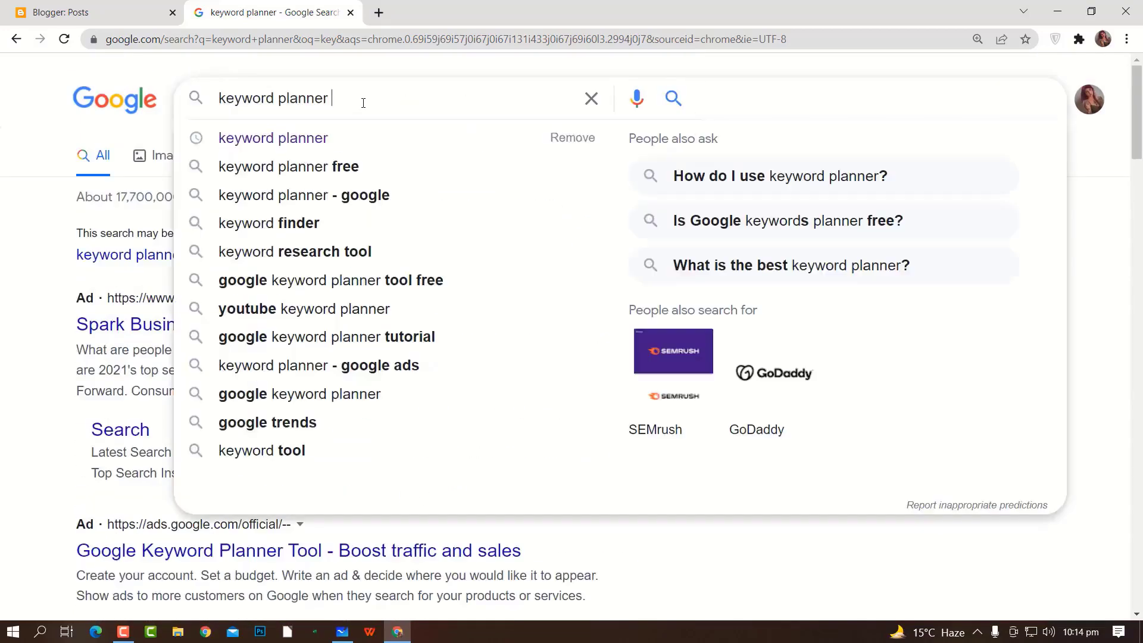
type("g")
key("Down")
key("Down")
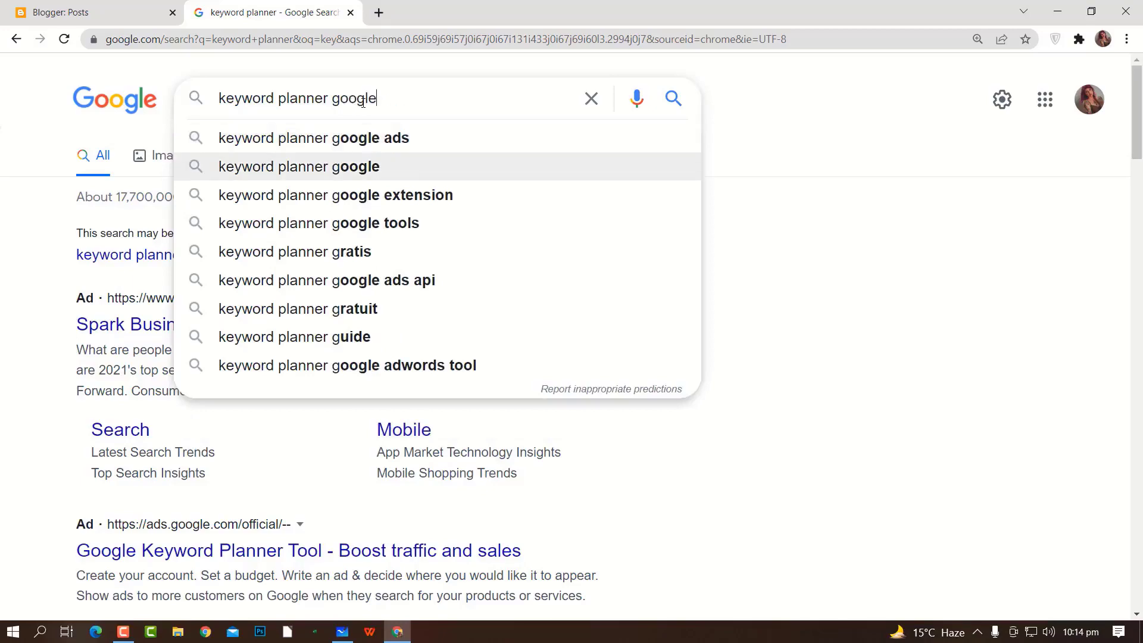
key("Return")
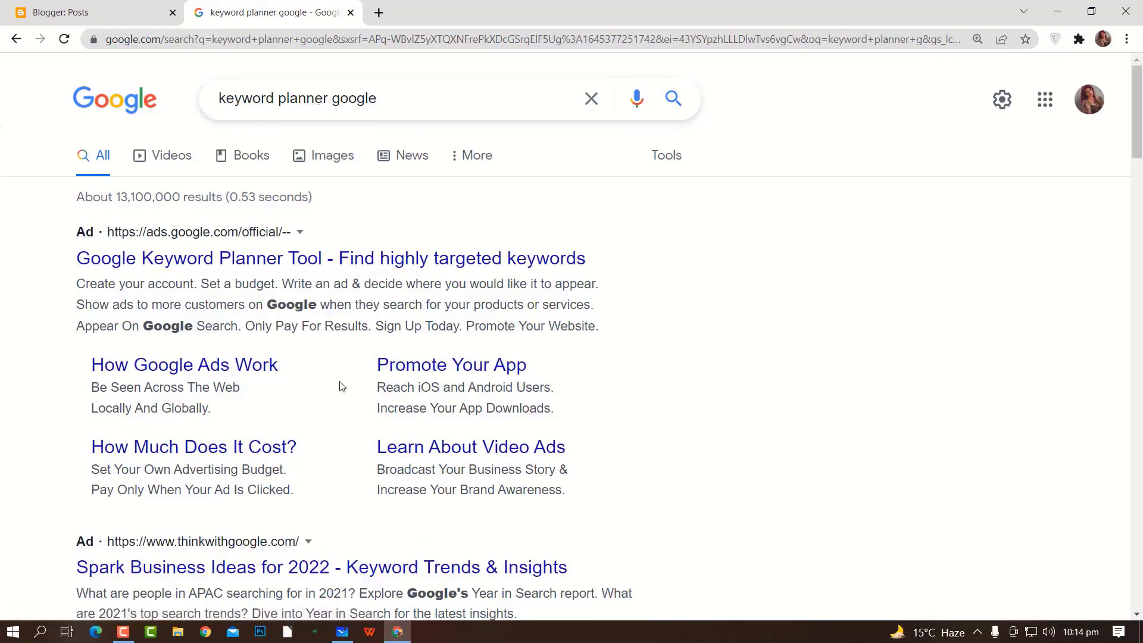
Refine the search to 'keyword planner google ads'.
scroll(349, 384, "down", 2)
scroll(349, 403, "down", 1)
scroll(351, 403, "up", 2)
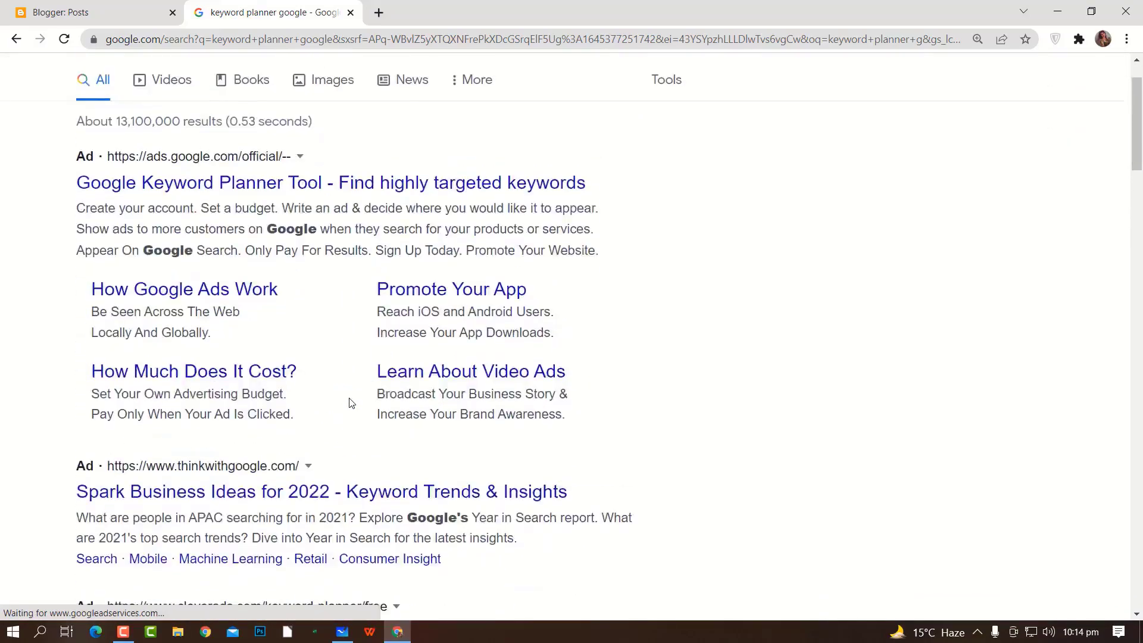
scroll(350, 402, "down", 1)
scroll(349, 400, "up", 2)
scroll(266, 304, "down", 3)
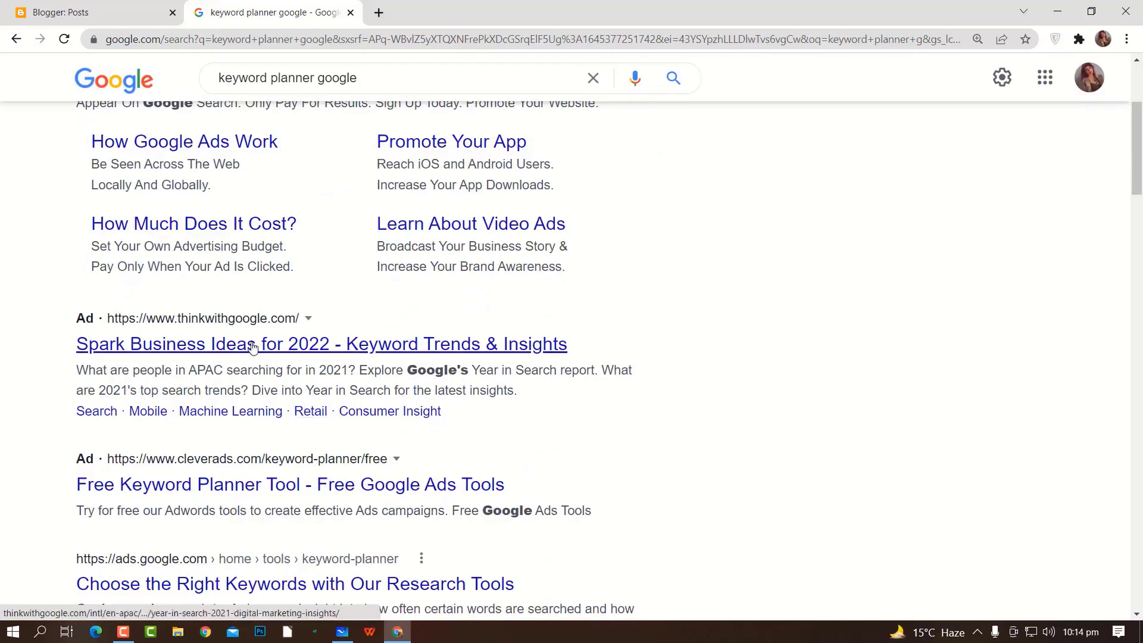
scroll(259, 366, "down", 2)
scroll(259, 369, "down", 1)
scroll(259, 369, "down", 8)
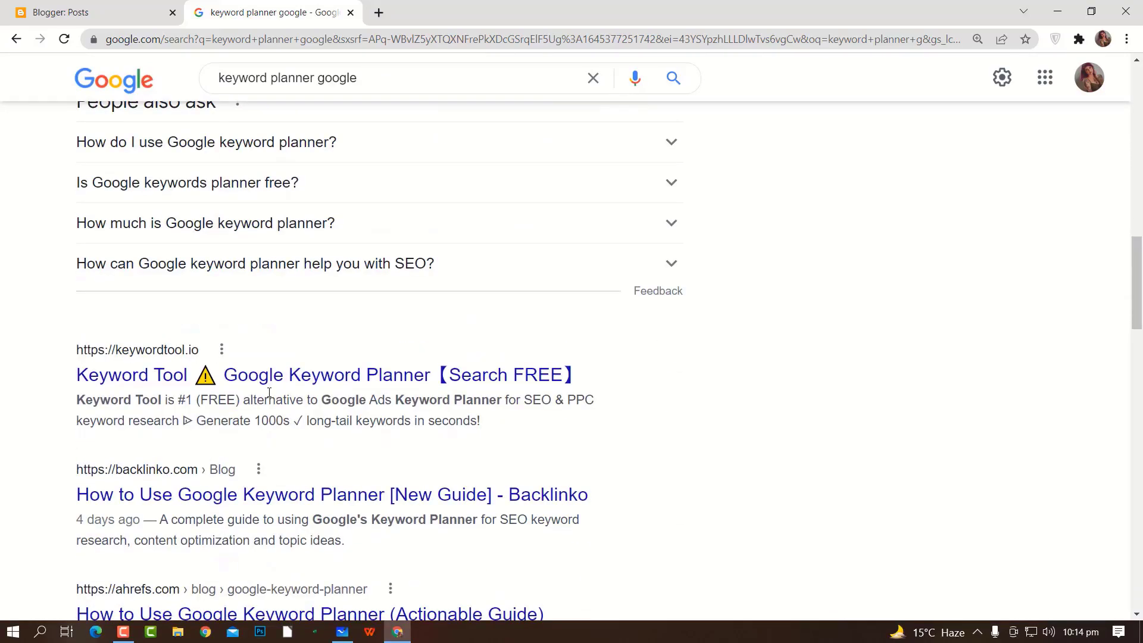
scroll(269, 393, "up", 7)
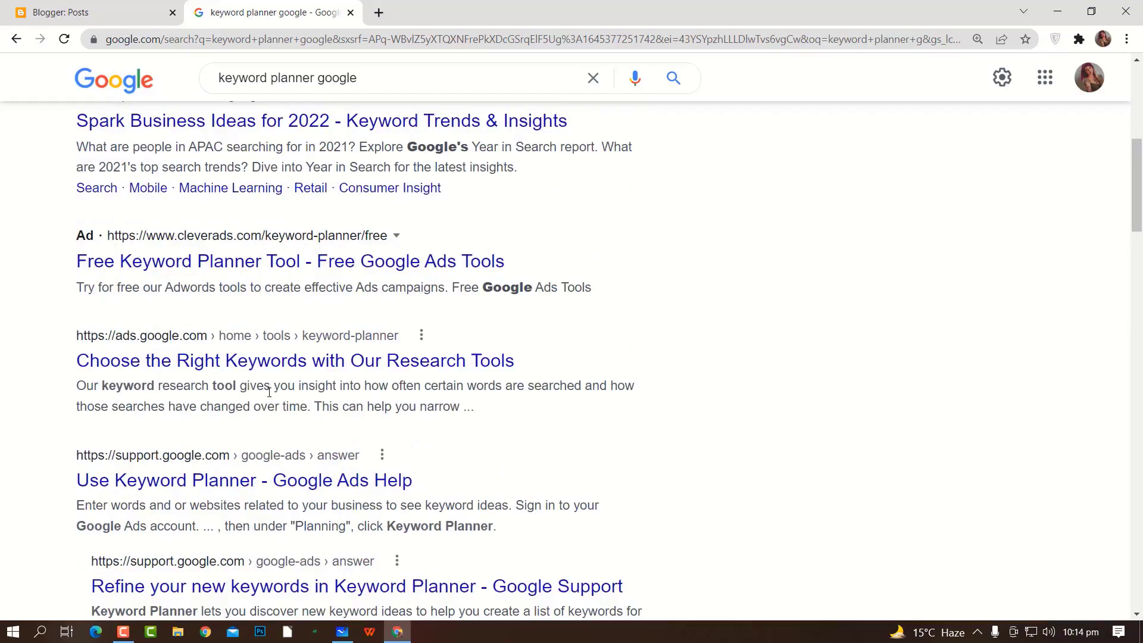
scroll(269, 393, "up", 7)
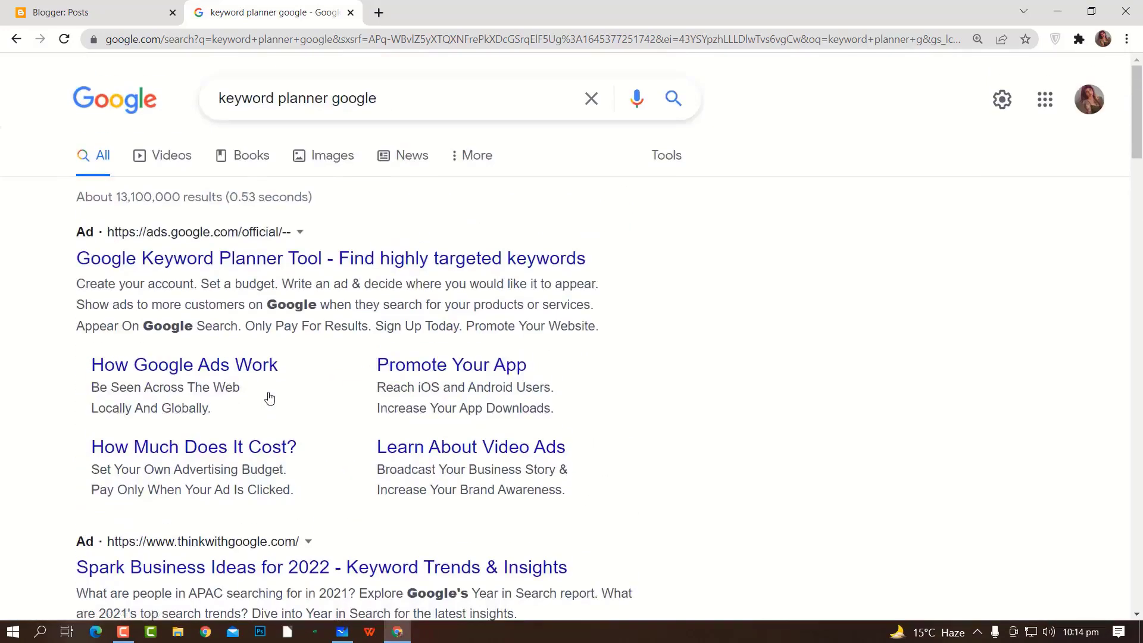
left_click(412, 102)
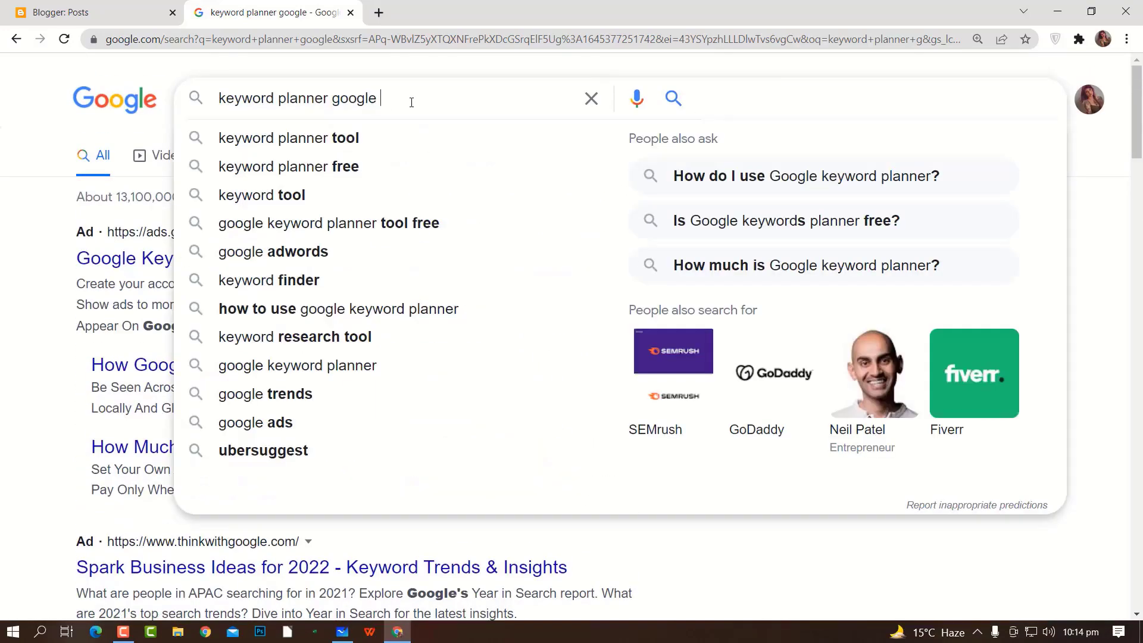
type("ads")
key("Return")
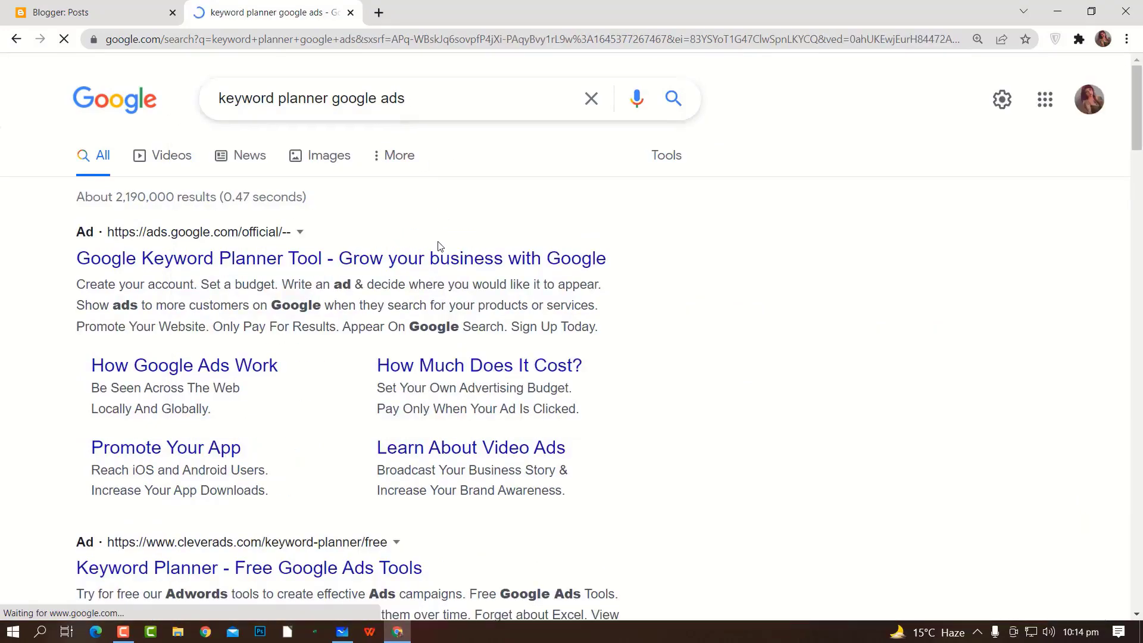
Open the 'Choose the Right Keywords with Our Research Tools' result page.
scroll(451, 268, "down", 1)
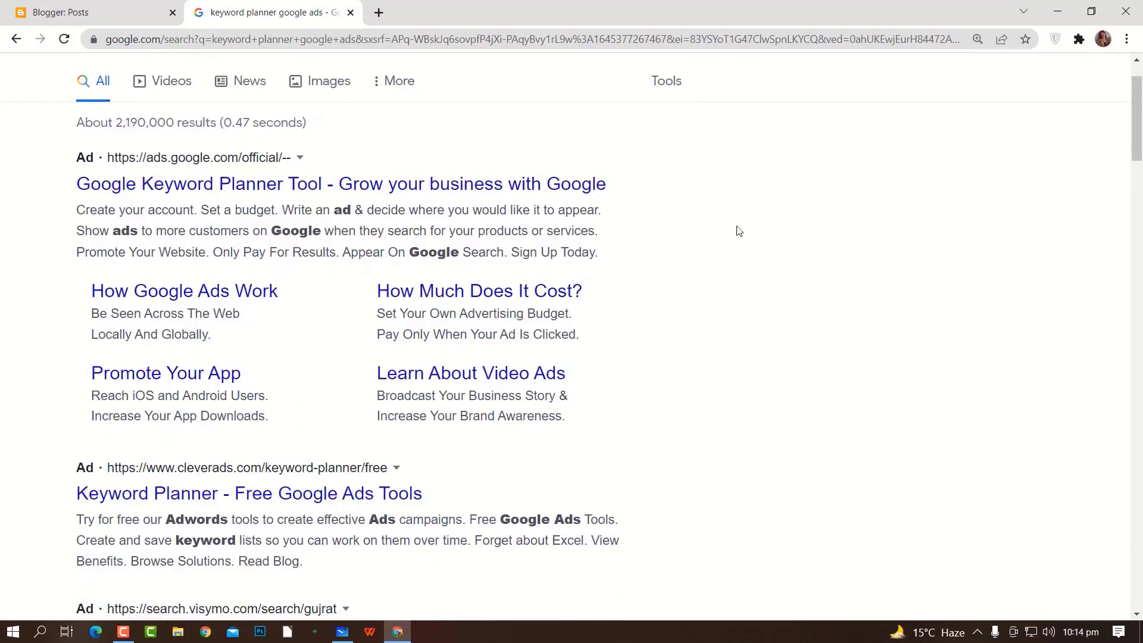
scroll(837, 217, "down", 2)
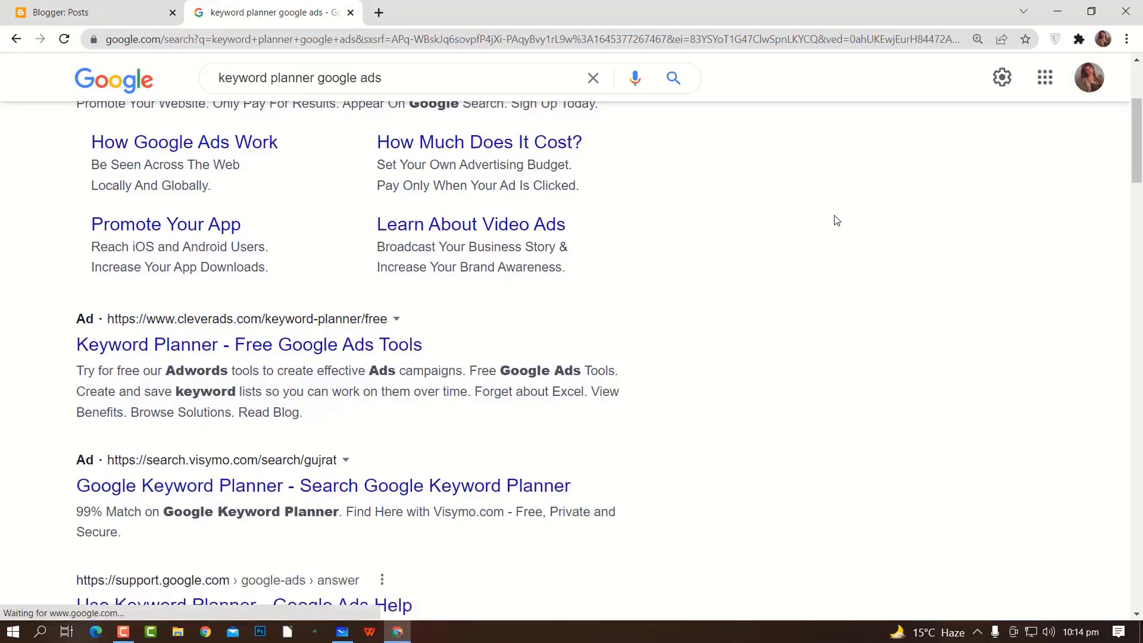
scroll(837, 221, "down", 4)
scroll(836, 221, "down", 2)
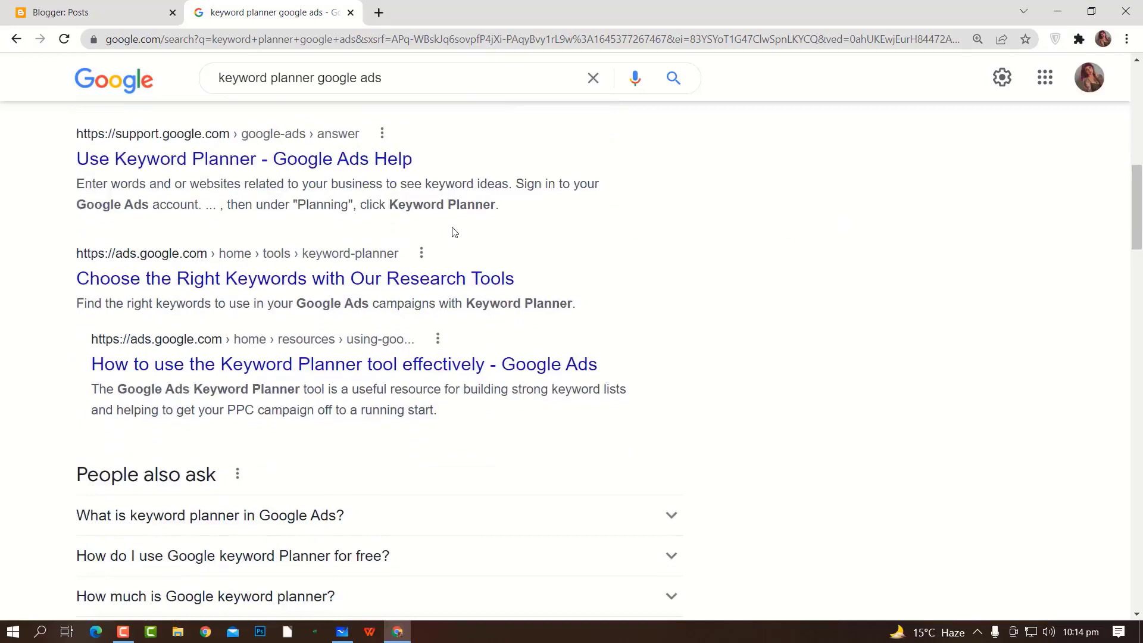
left_click(389, 291)
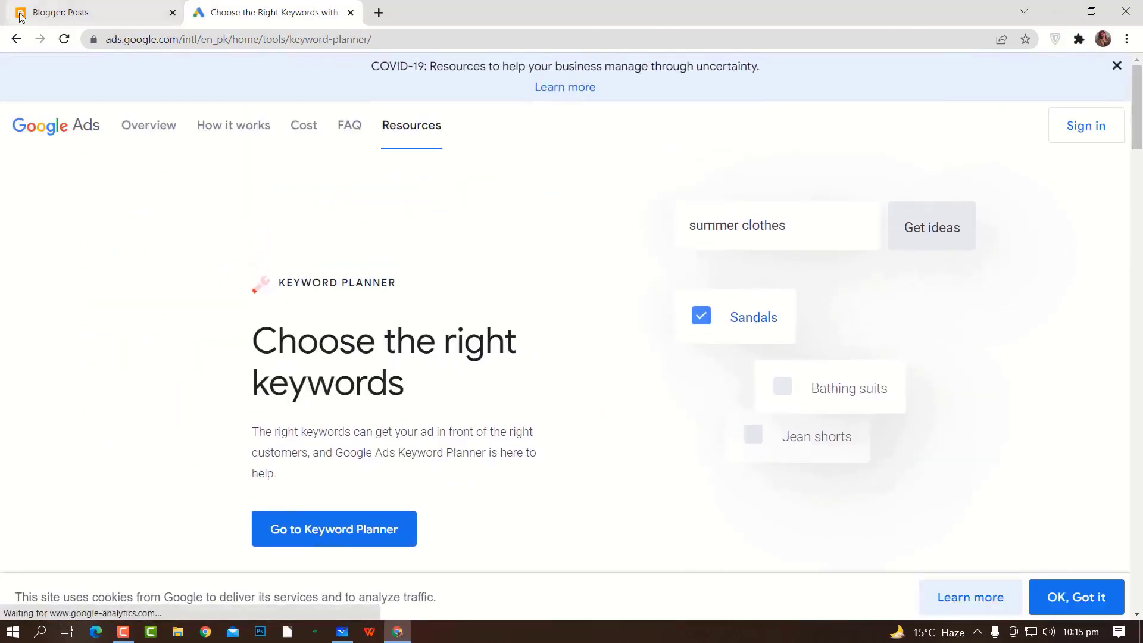
key("alt+Left")
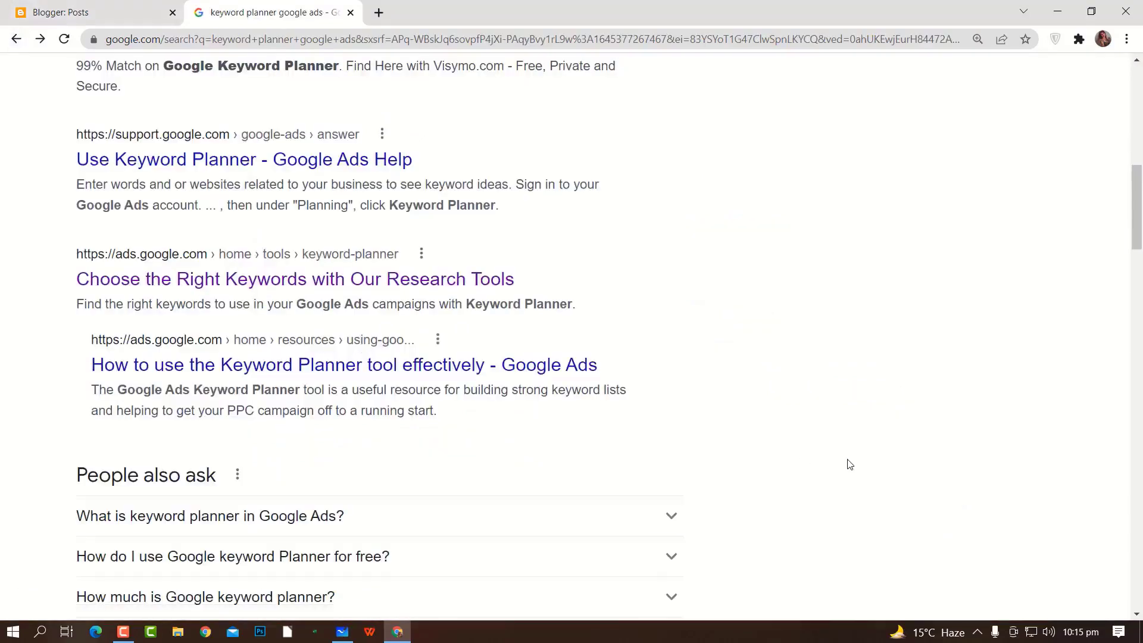
key("ctrl+plus")
key("ctrl+plus")
key("ctrl+plus")
key("ctrl+plus")
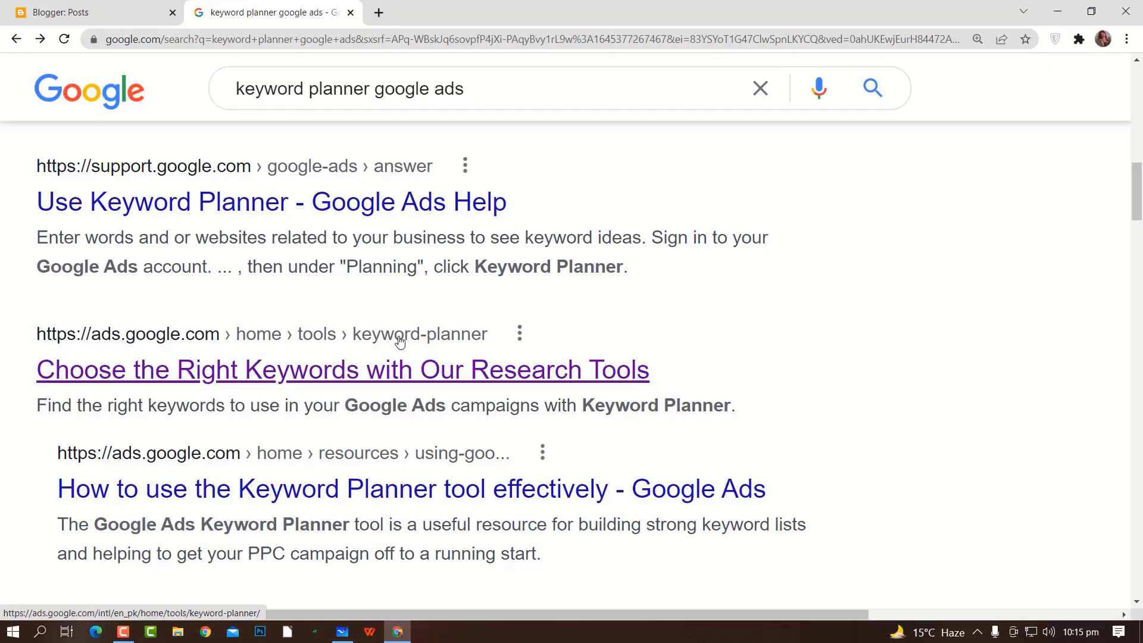
left_click(388, 388)
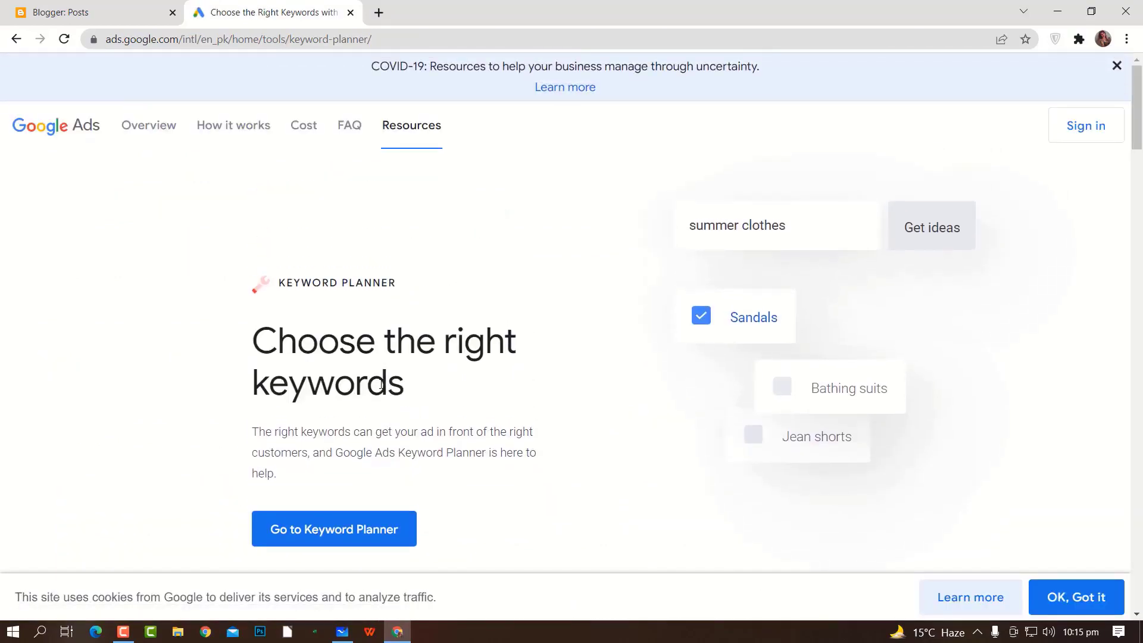
Launch Keyword Planner and get new keyword ideas for 'tech'.
left_click(380, 545)
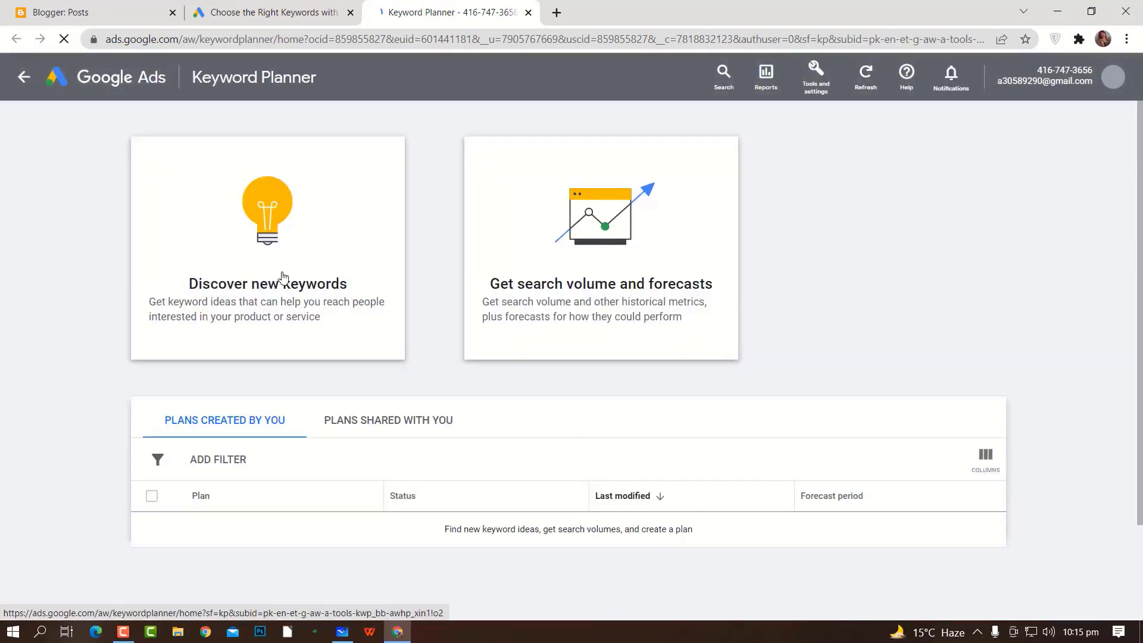
left_click(283, 276)
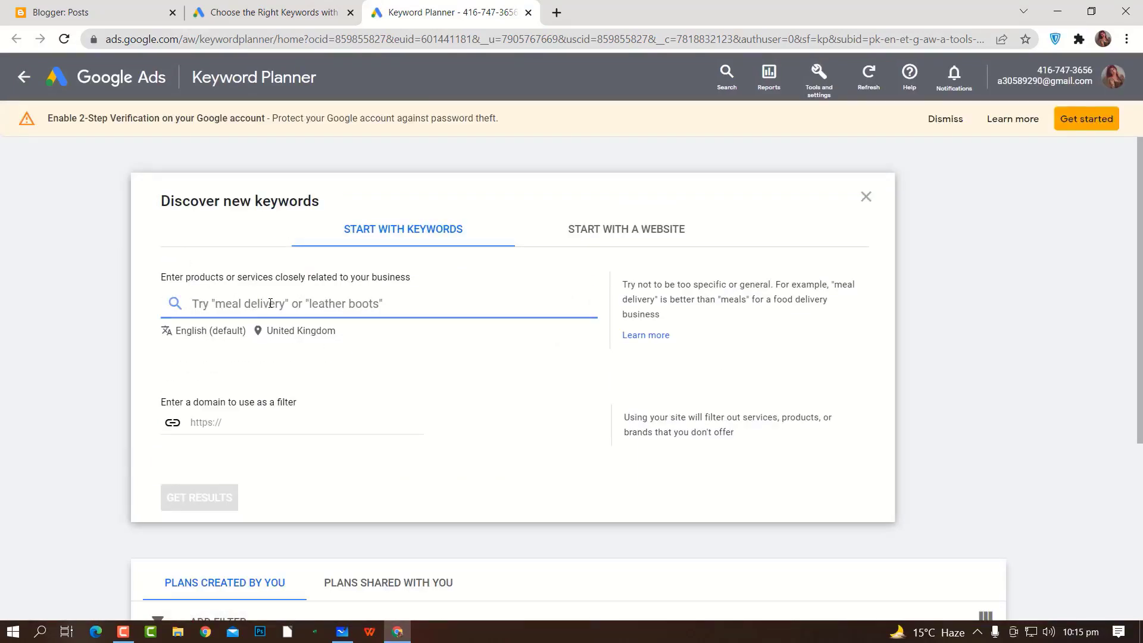
left_click(270, 304)
type("tec")
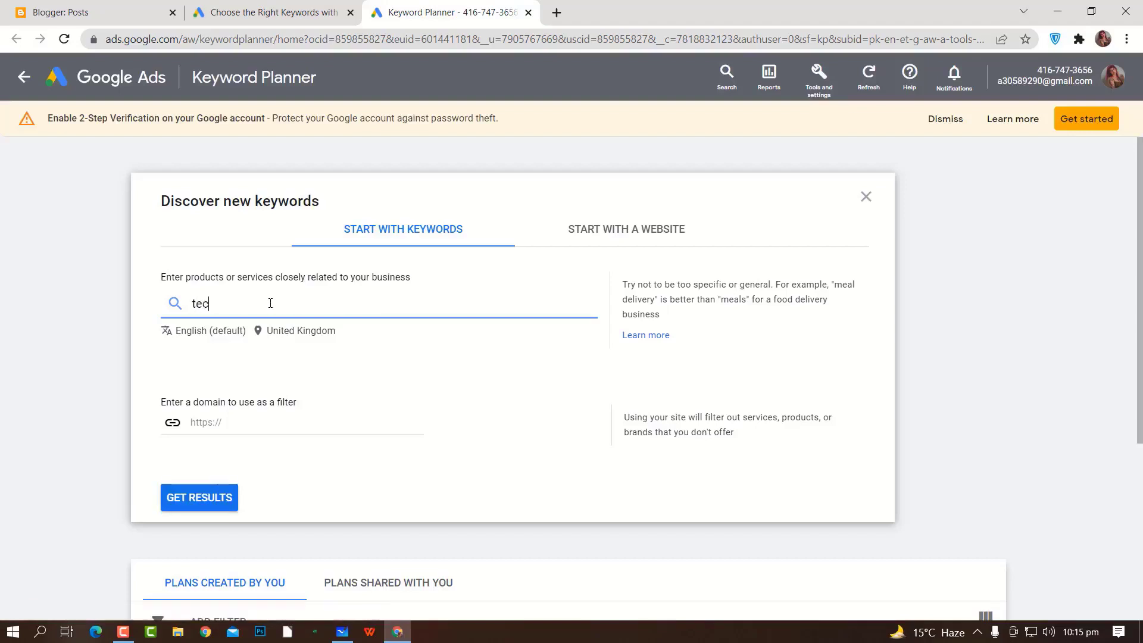
type("h")
key("Return")
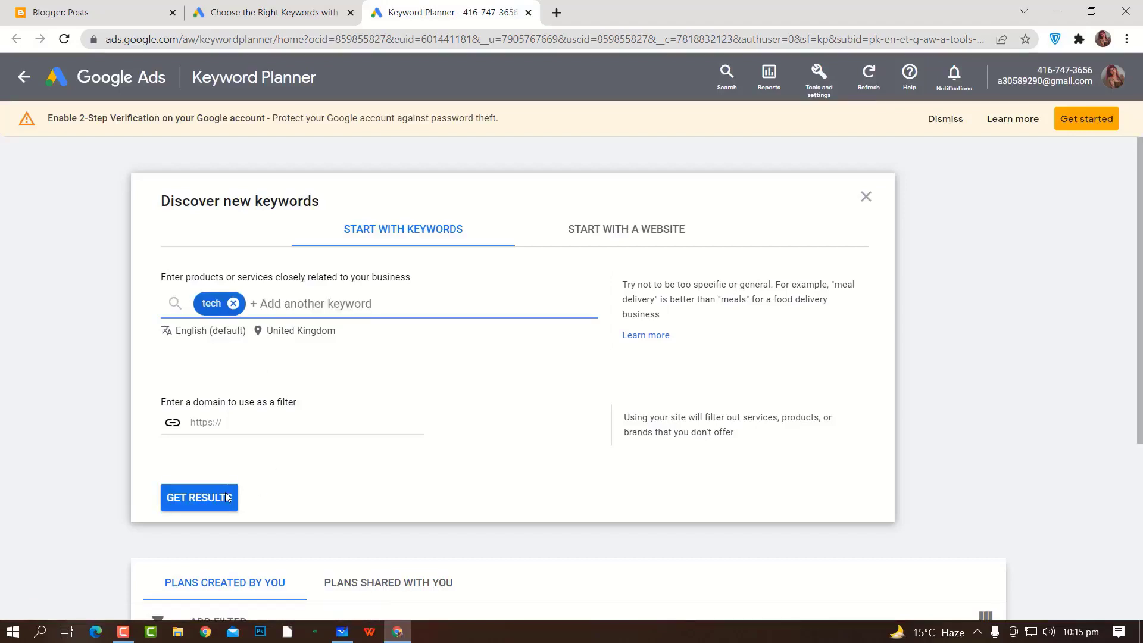
left_click(189, 508)
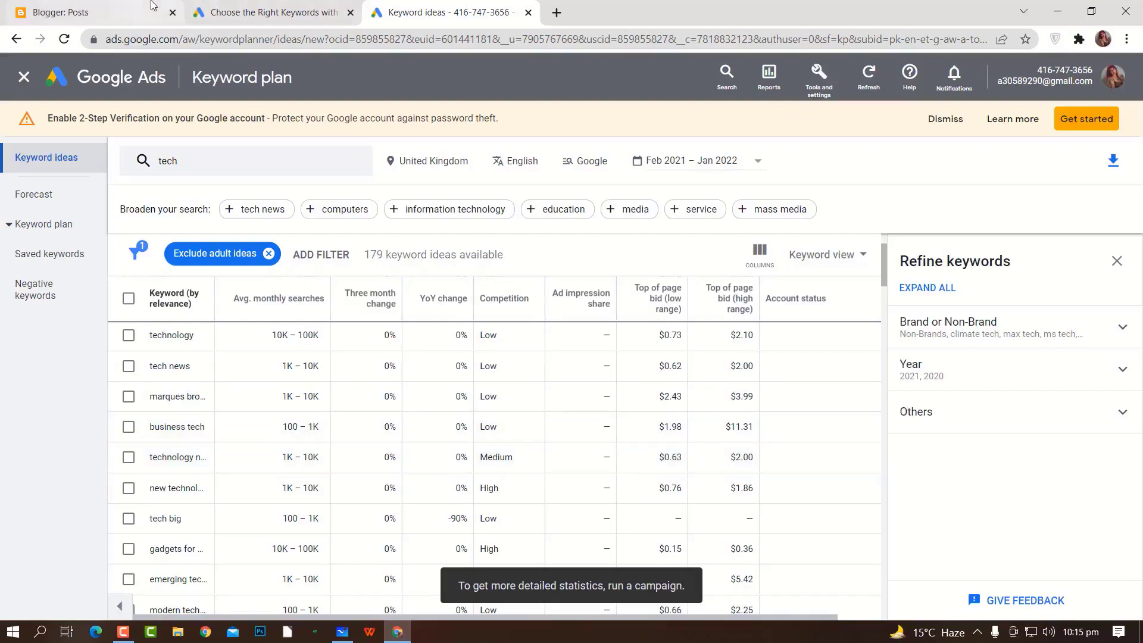
Check the Blogger tab, then remove the 'tech' keyword from the search.
left_click(71, 17)
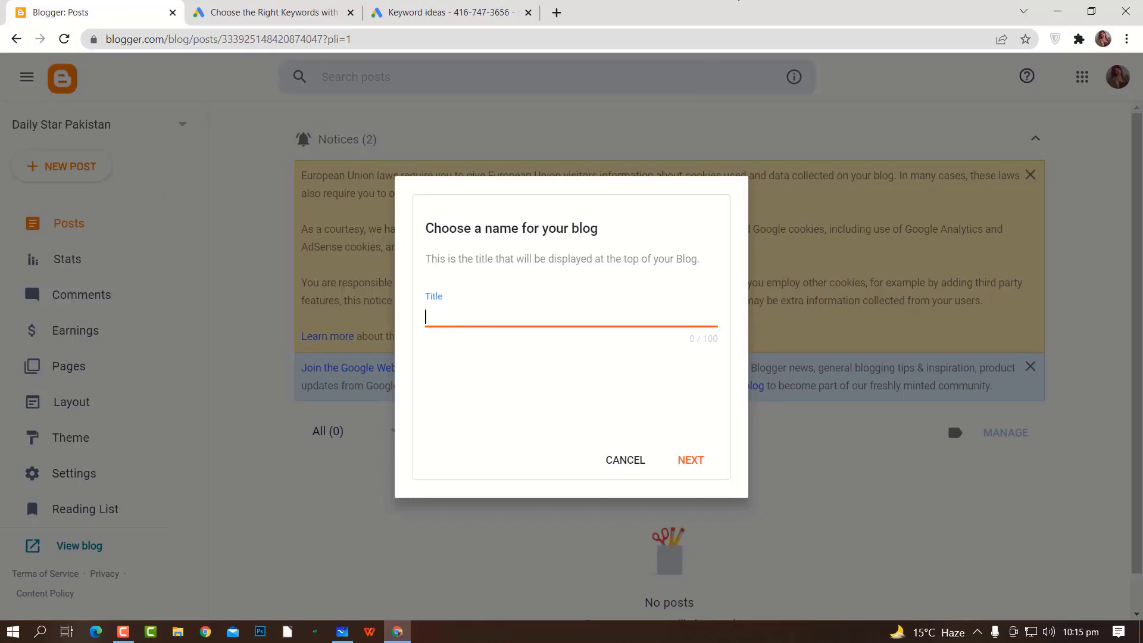
left_click(476, 10)
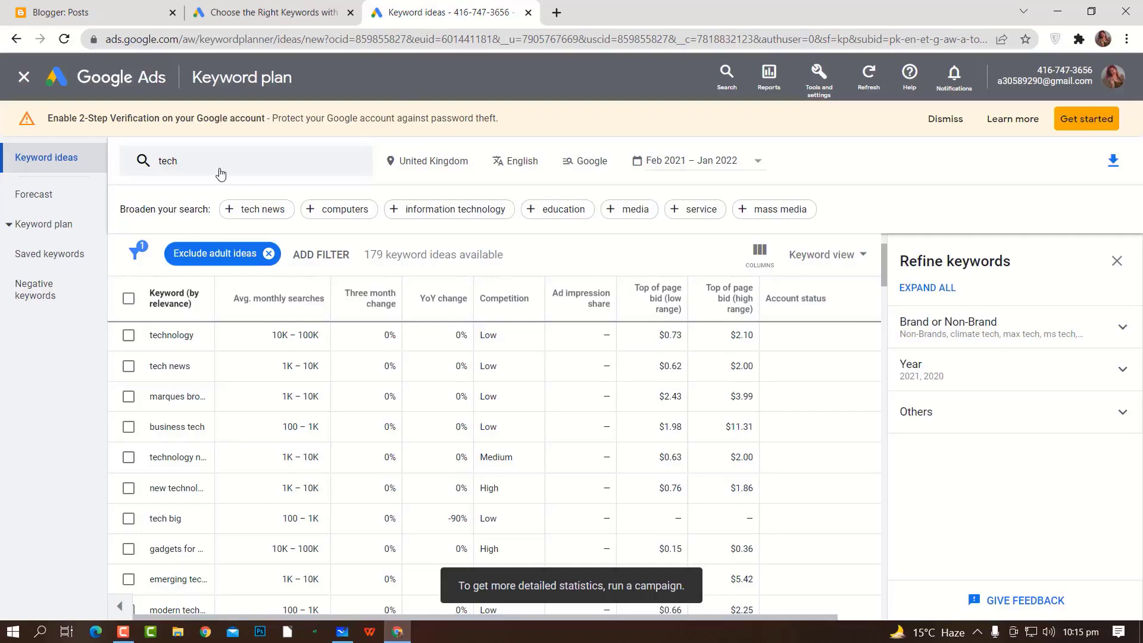
left_click(219, 172)
left_click(211, 236)
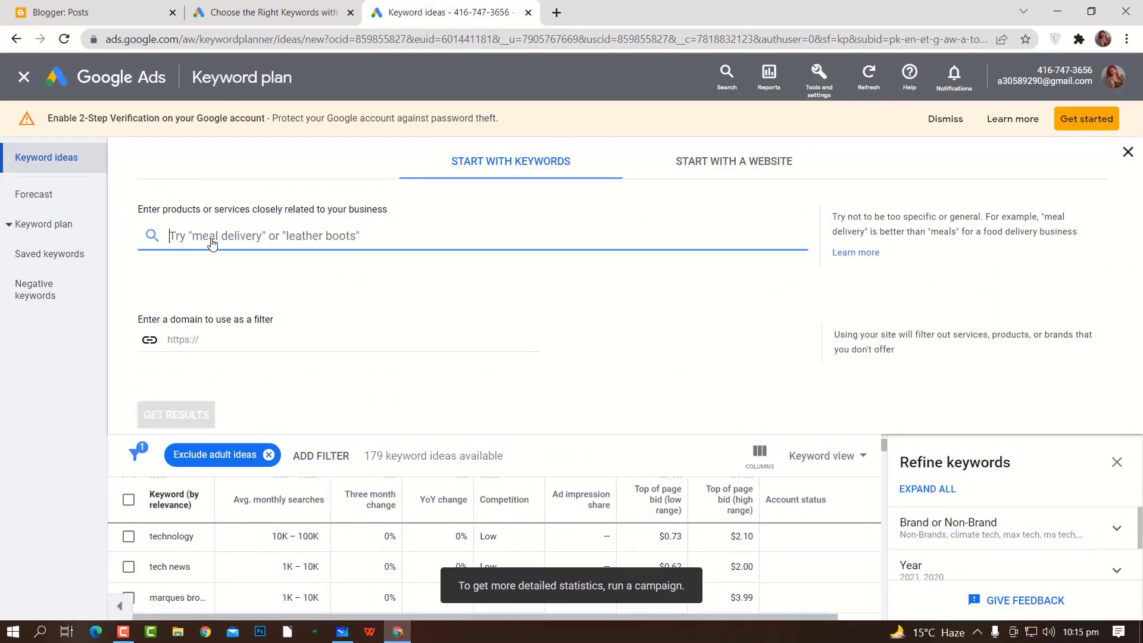
Get keyword ideas for 'fastion'.
type("fastion")
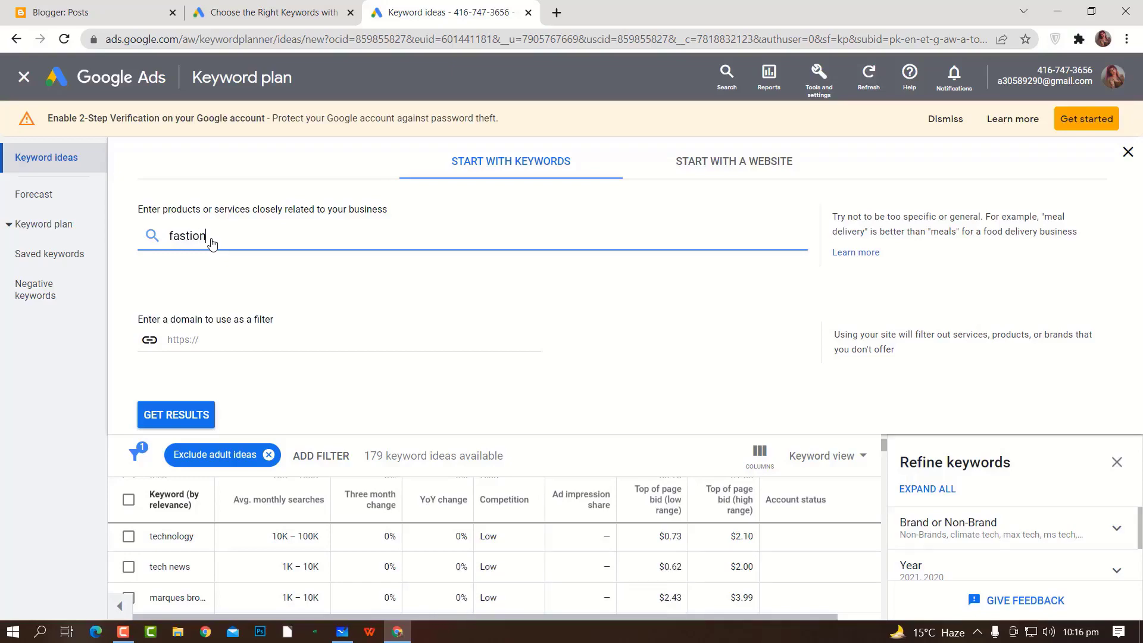
key("Return")
left_click(160, 412)
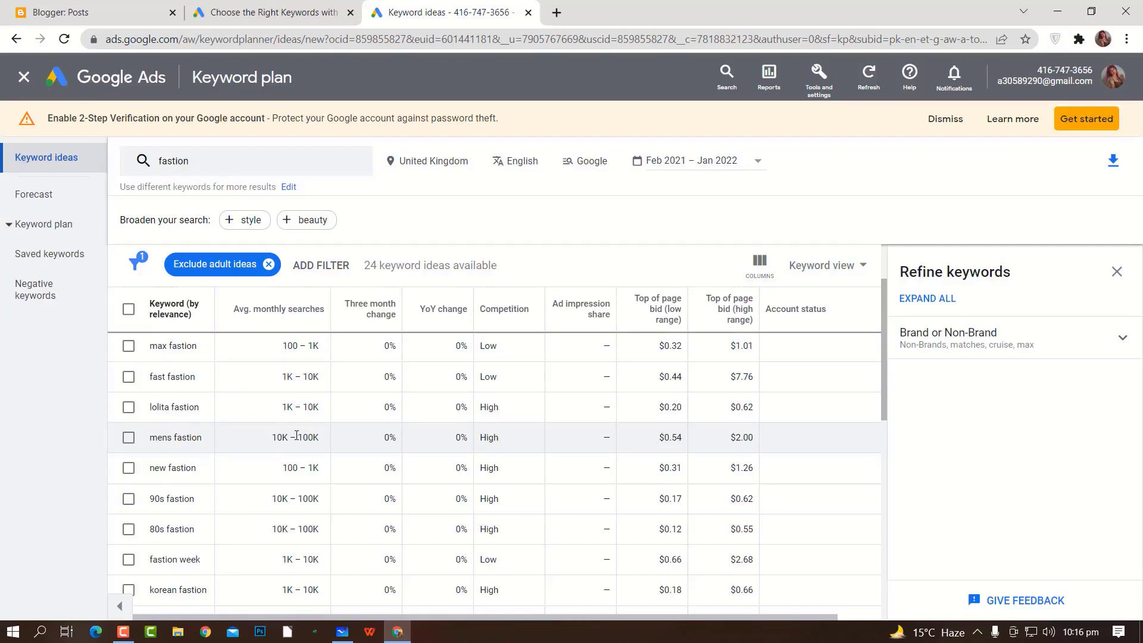
Copy the 'mens fastion' keyword from the ideas table and open a new tab.
scroll(305, 450, "down", 2)
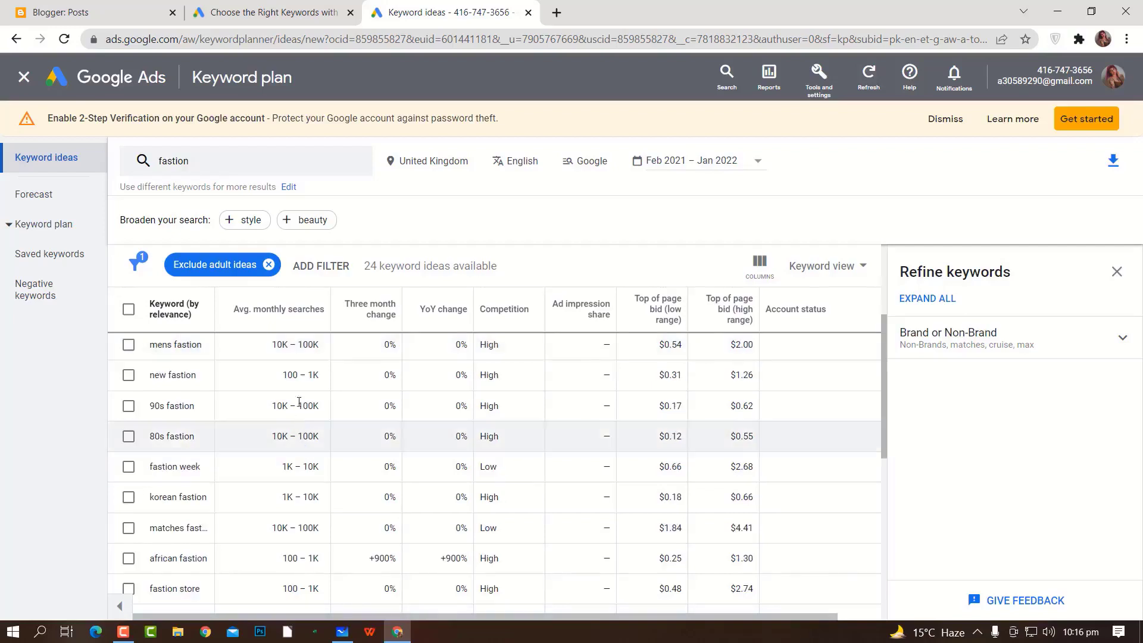
left_click_drag(272, 344, 317, 346)
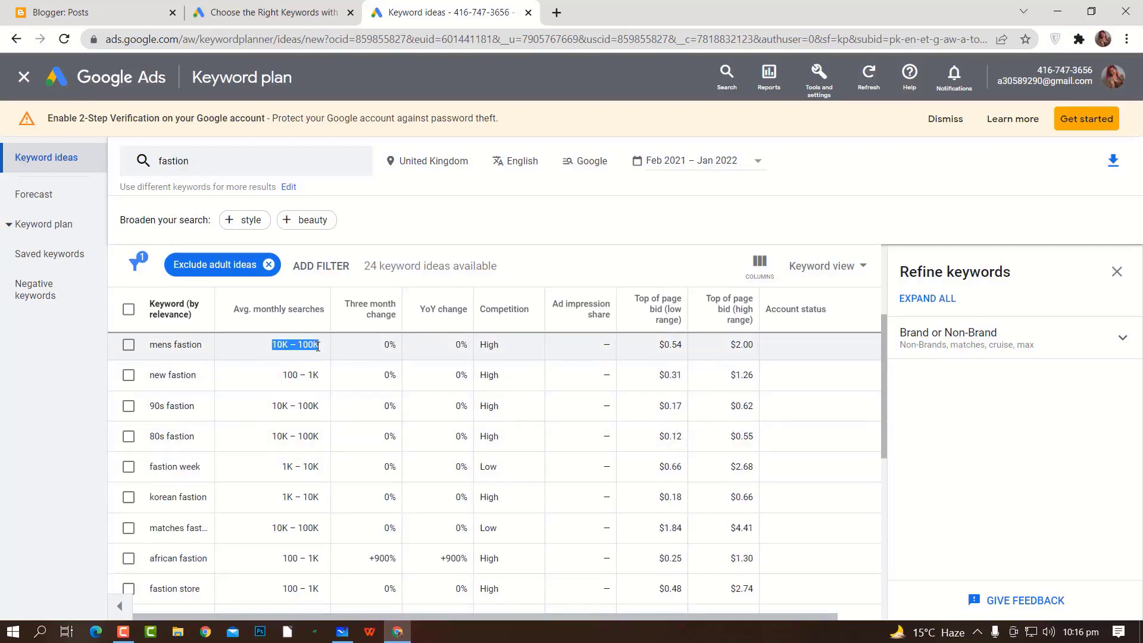
left_click_drag(200, 347, 148, 350)
right_click(165, 351)
left_click(204, 361)
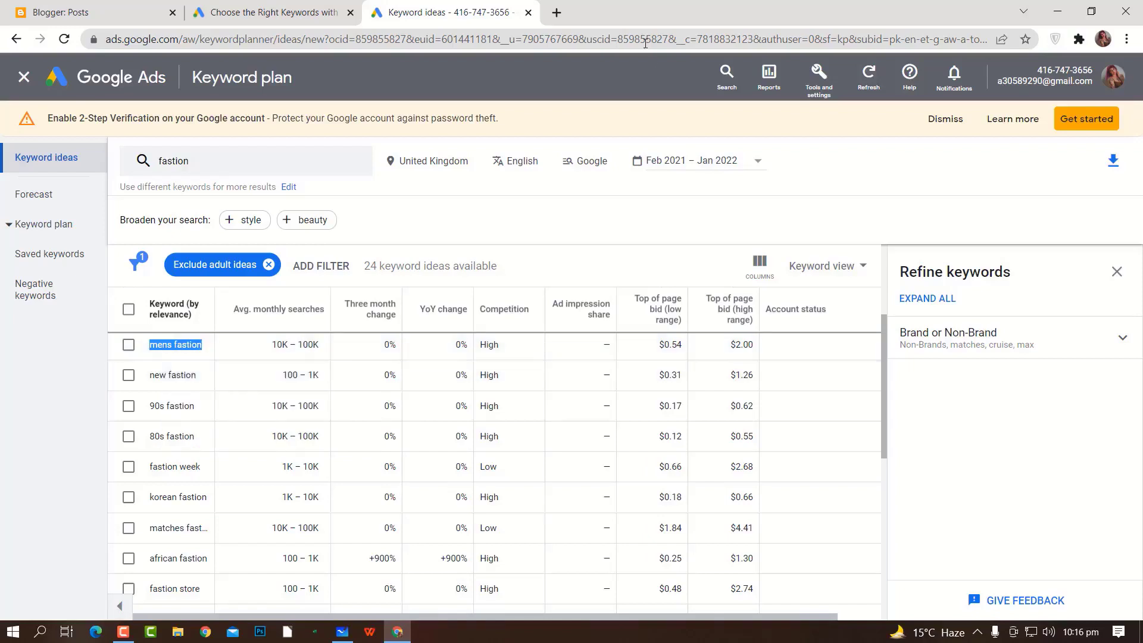
left_click(557, 12)
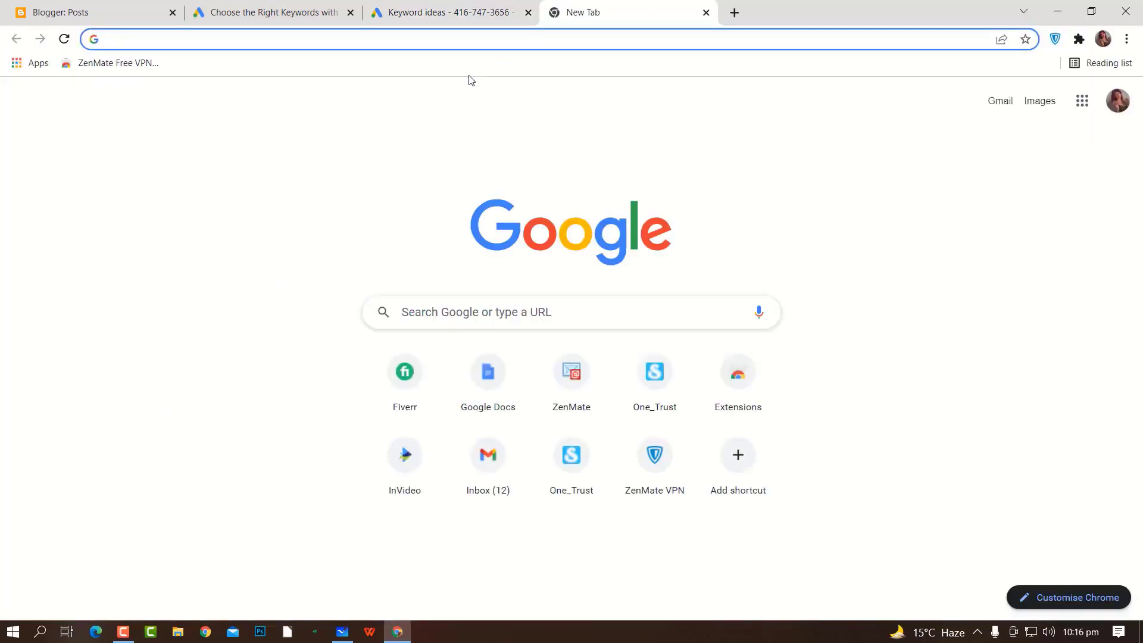
Open Namecheap and search domains for 'mensfastion'.
type("namecheap")
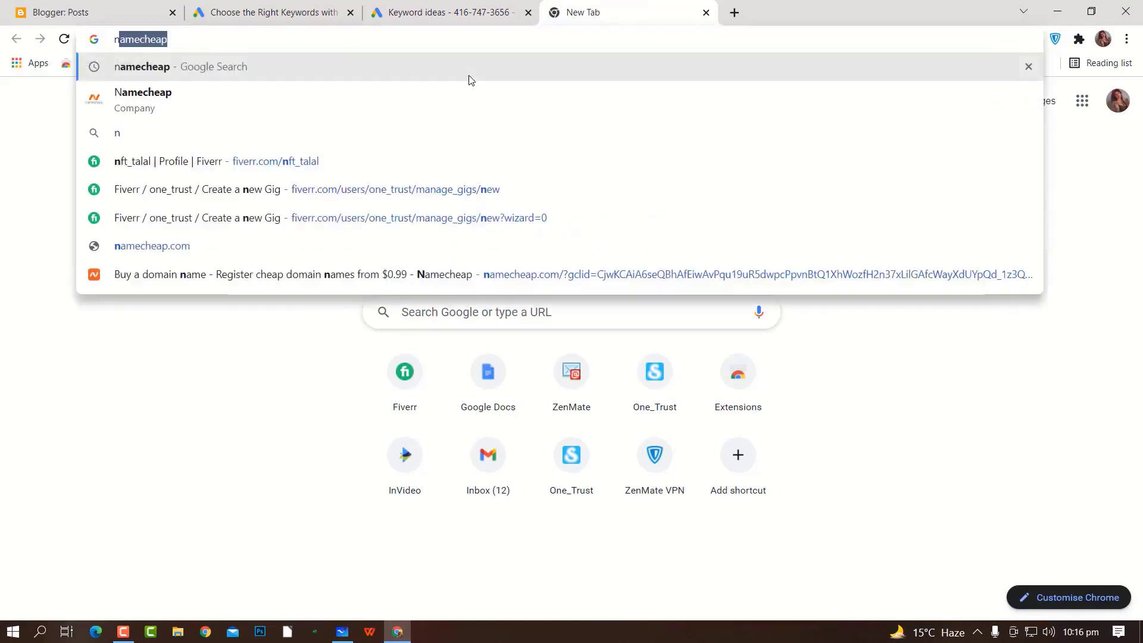
key("Return")
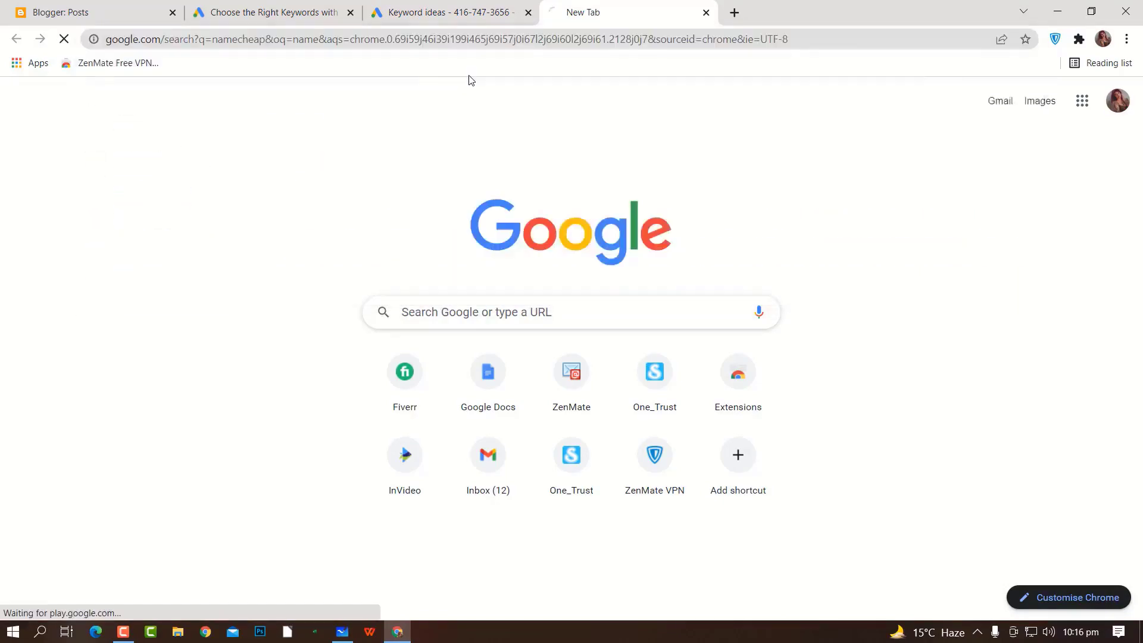
left_click(250, 340)
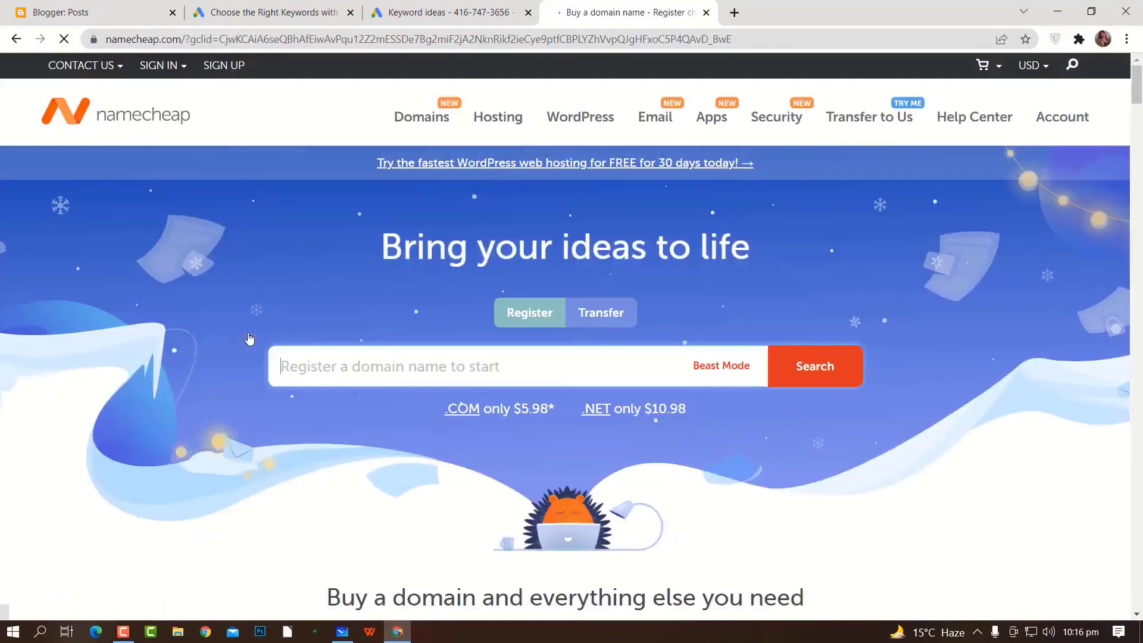
right_click(390, 362)
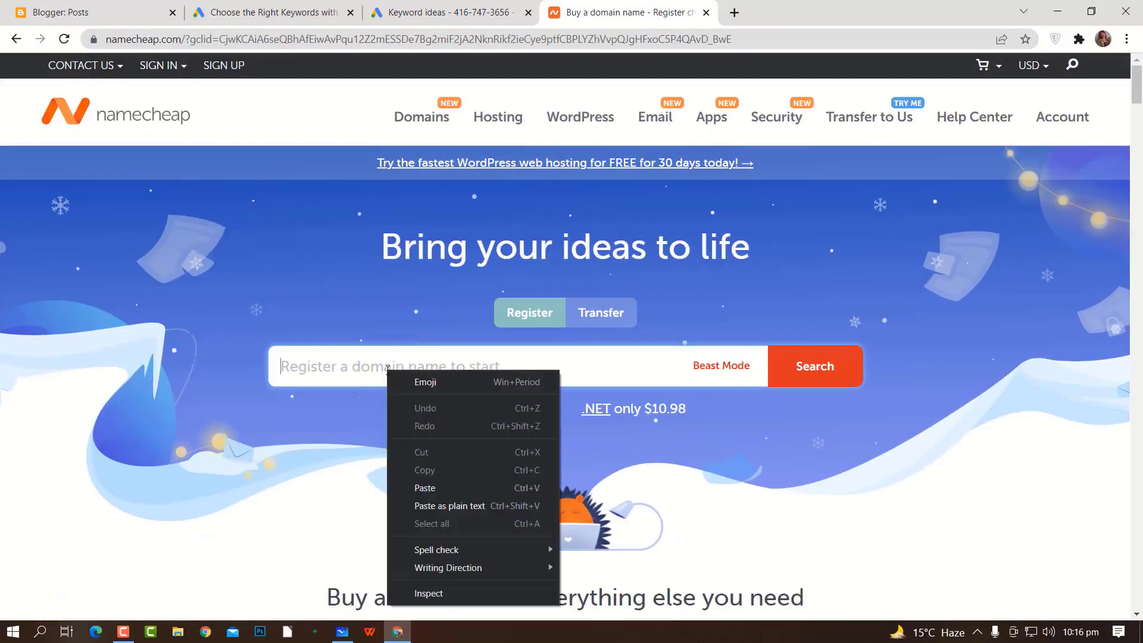
left_click(432, 488)
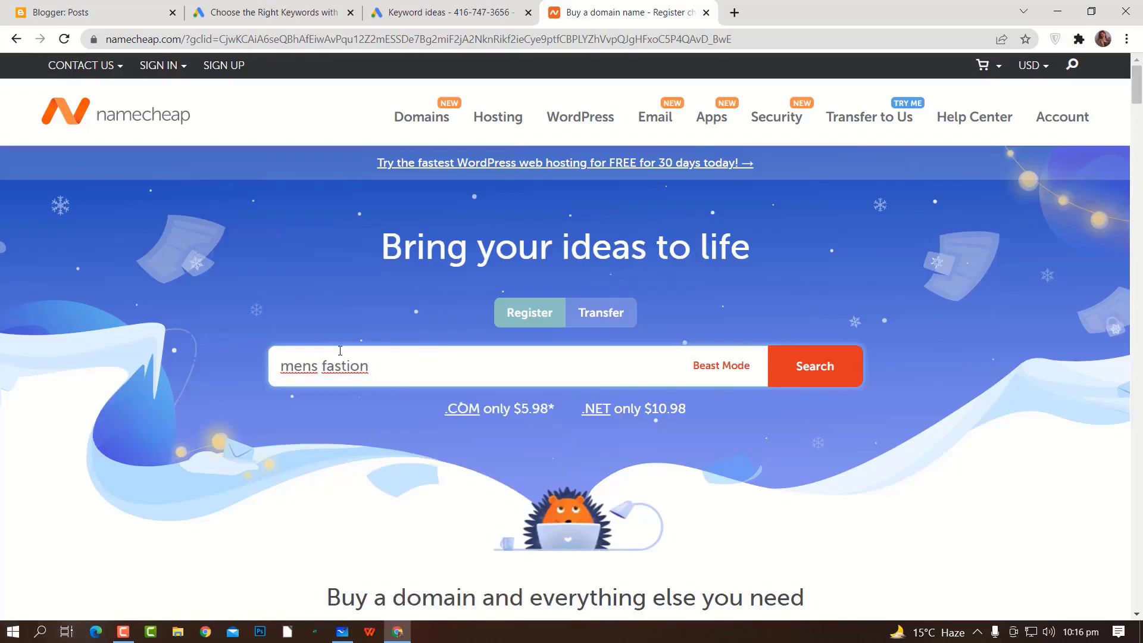
left_click(323, 365)
key("BackSpace")
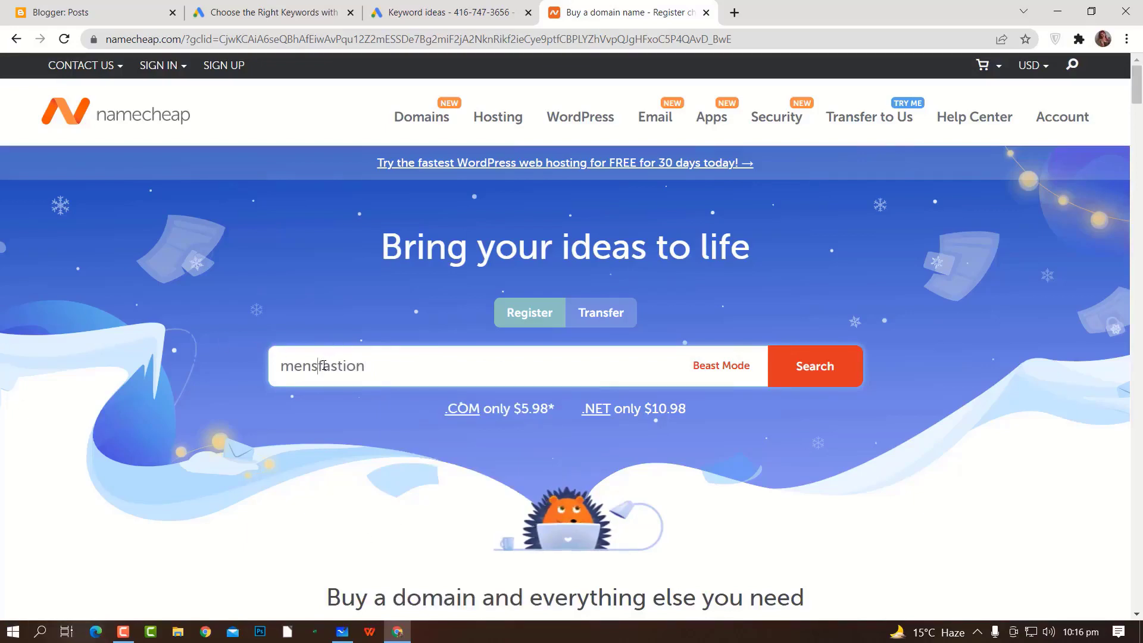
key("Return")
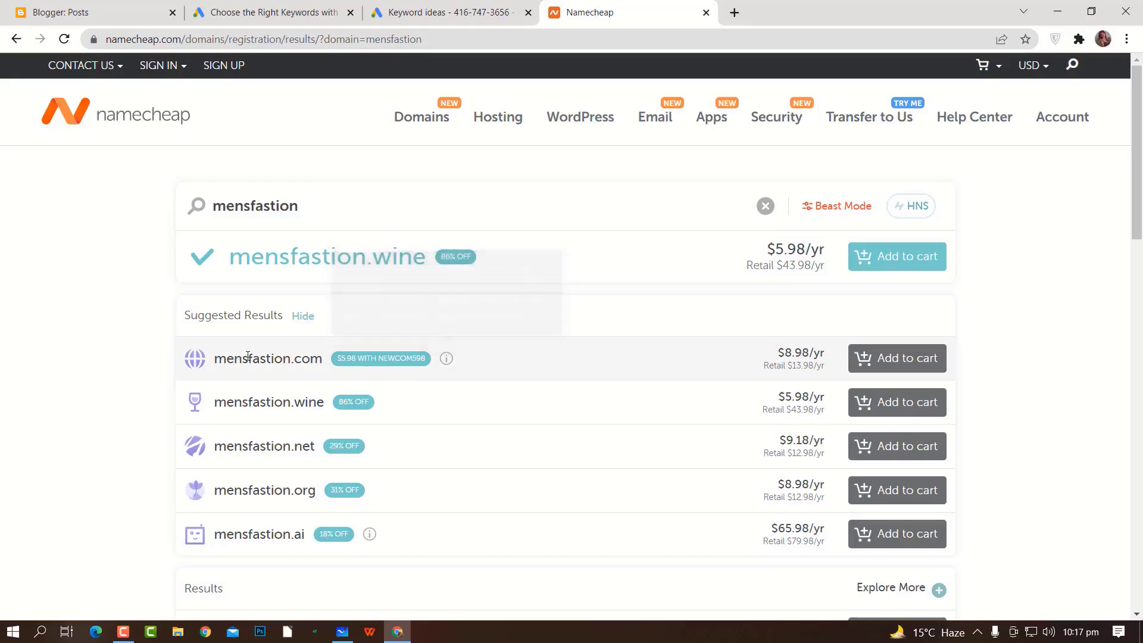
Review the mensfastion.com price of $8.98/yr, then return to the fastion keyword ideas.
left_click_drag(224, 357, 356, 361)
mouse_move(428, 365)
key("ctrl+plus")
key("ctrl+plus")
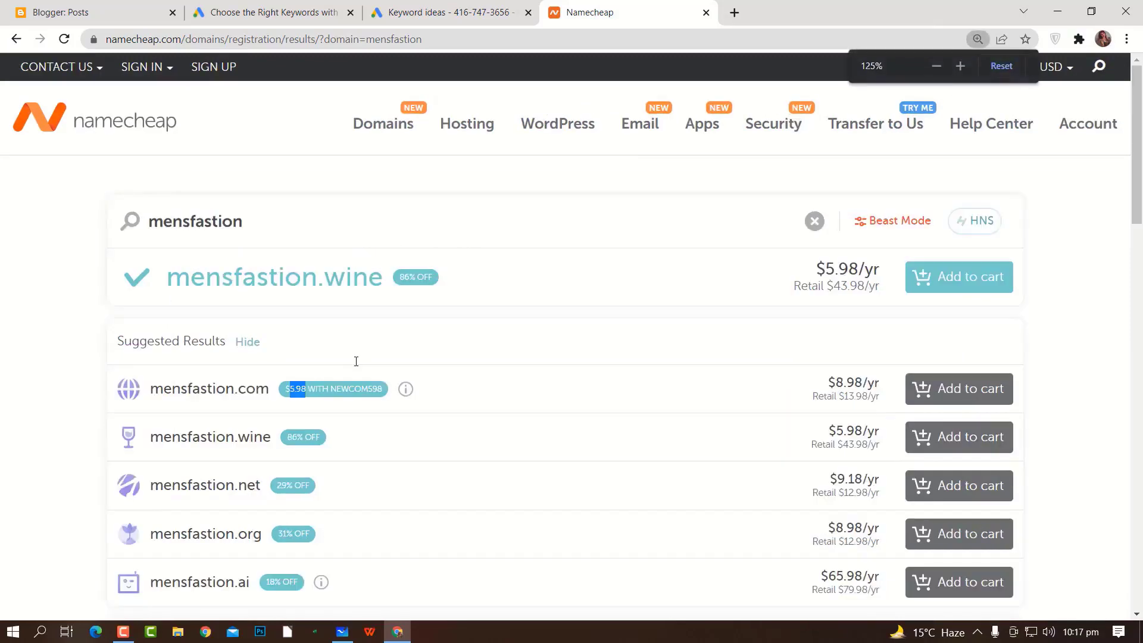
left_click(447, 12)
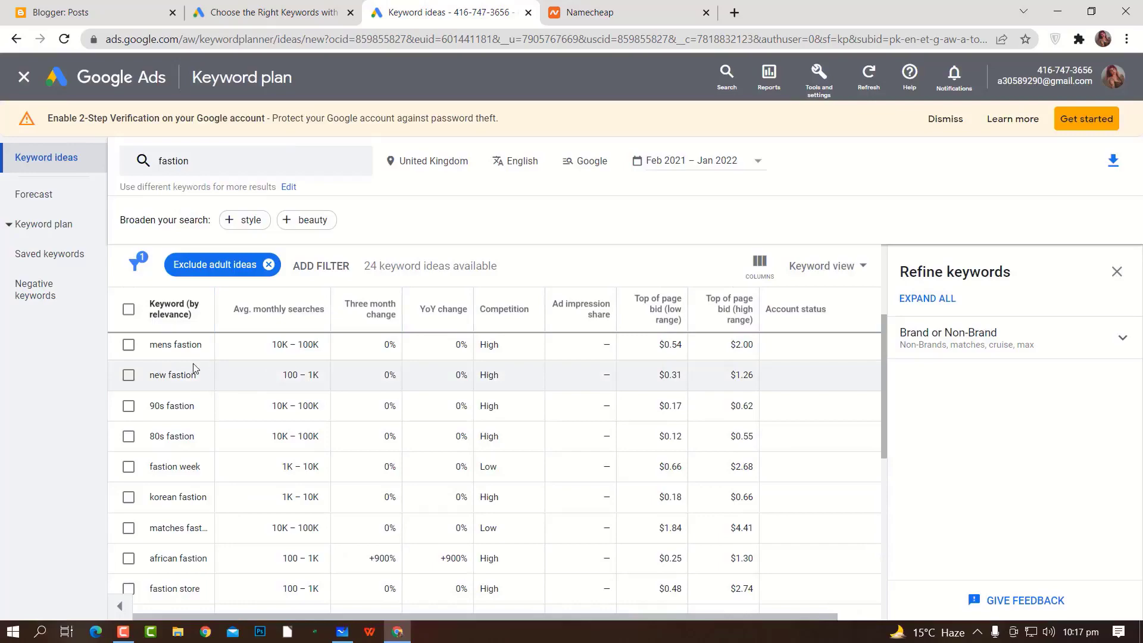
Replace the 'fastion' keyword with 'news' and get keyword ideas.
left_click(222, 160)
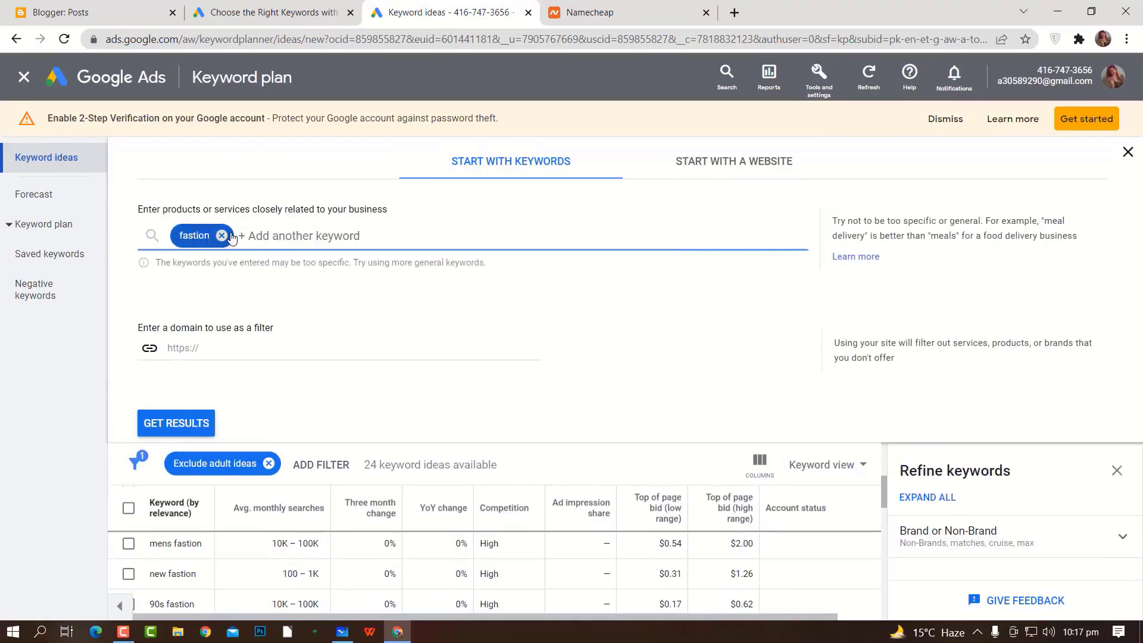
left_click(223, 235)
type("newsw")
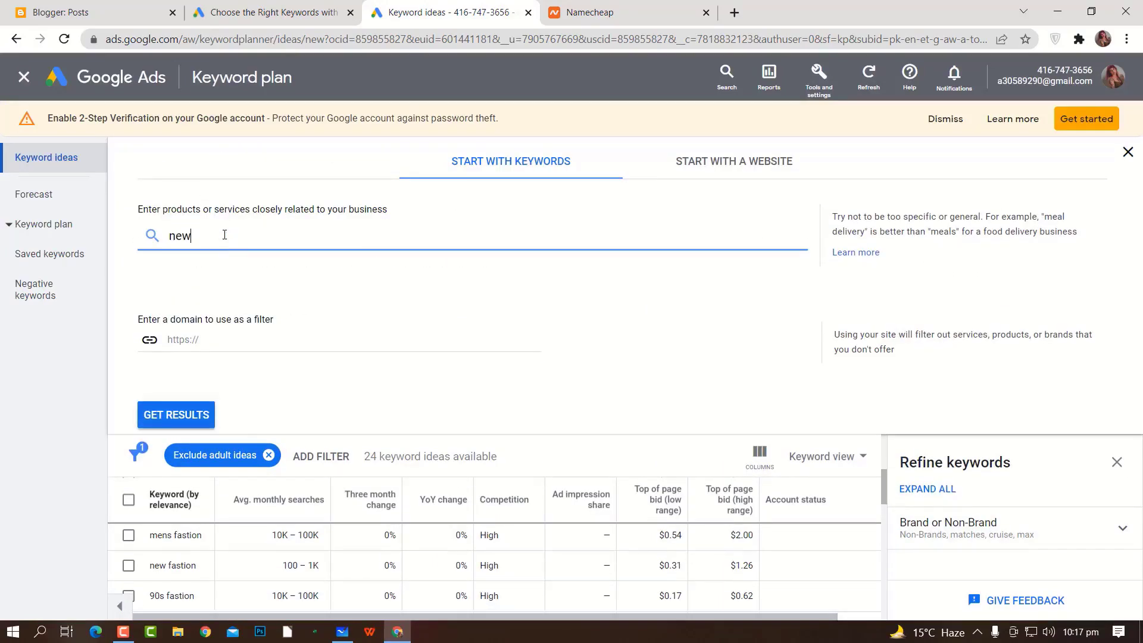
key("Return")
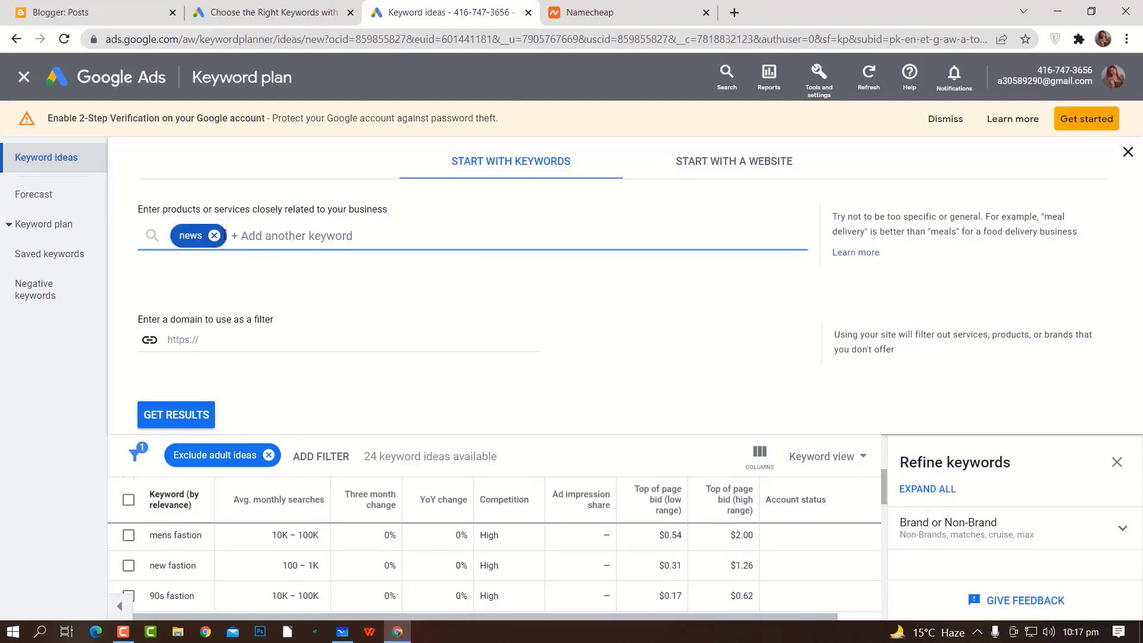
left_click(174, 413)
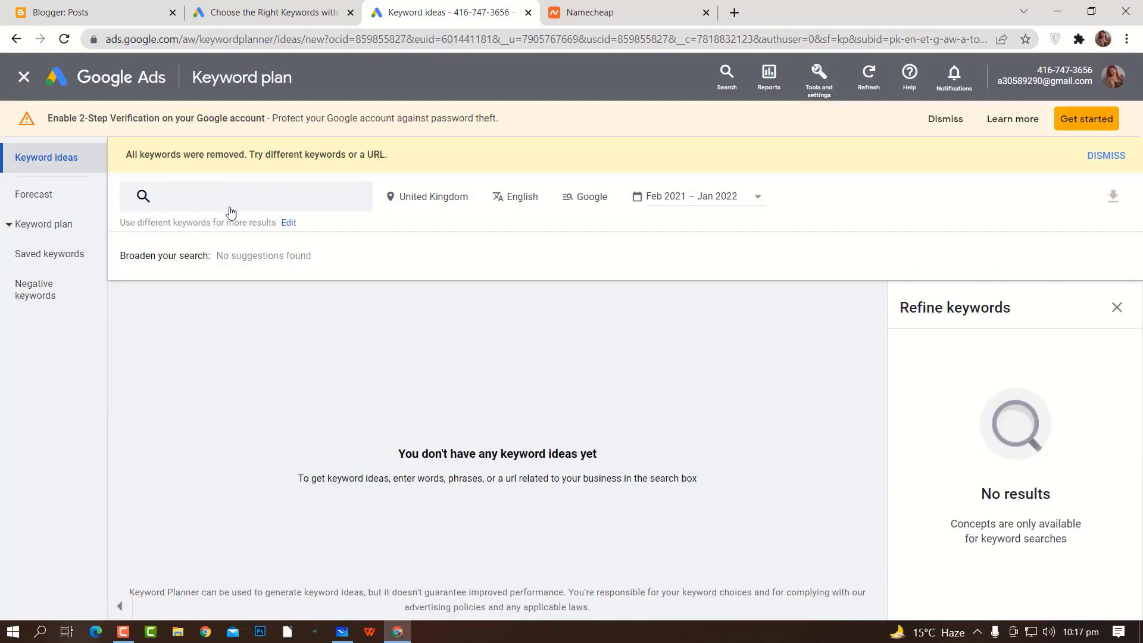
Dismiss the survey popup and go back to the Namecheap mensfastion results.
left_click(280, 194)
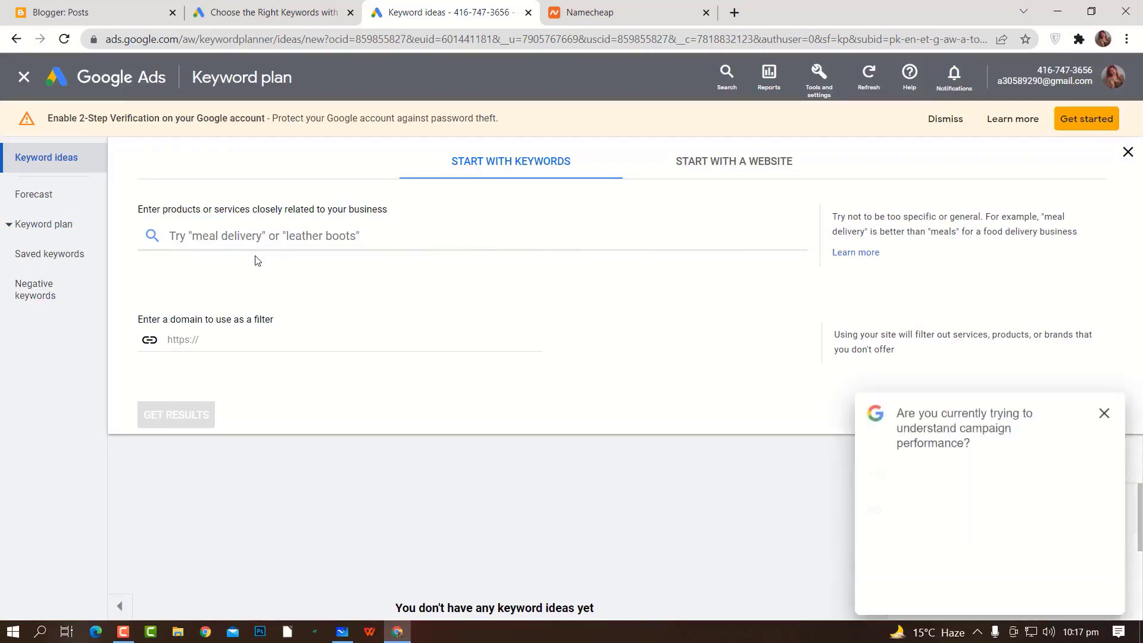
left_click(1104, 414)
left_click(364, 238)
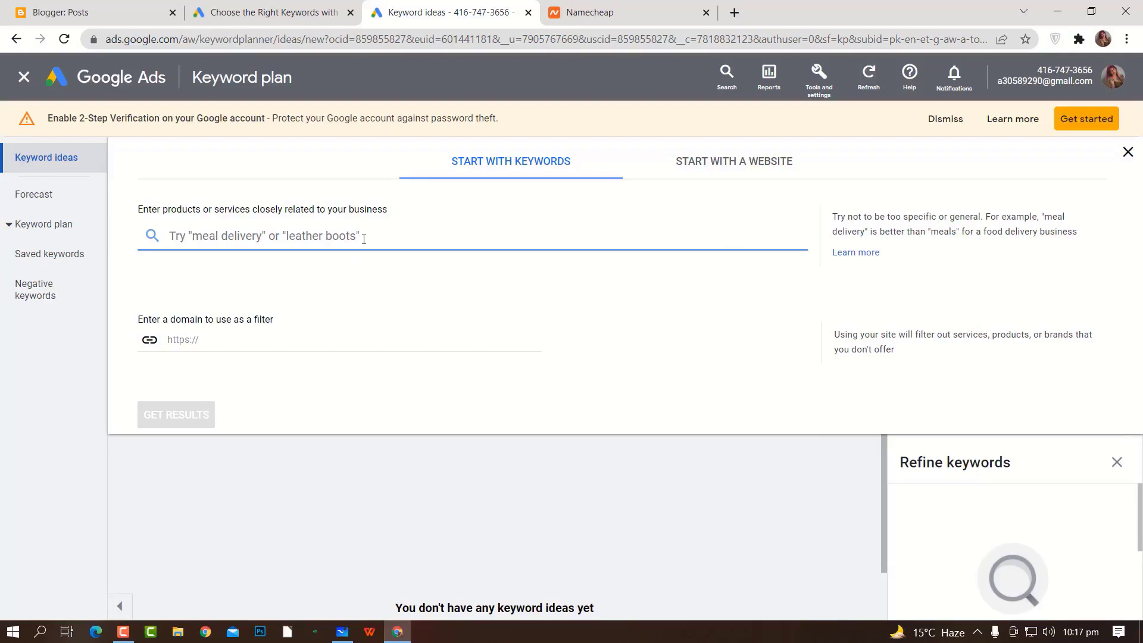
left_click(628, 5)
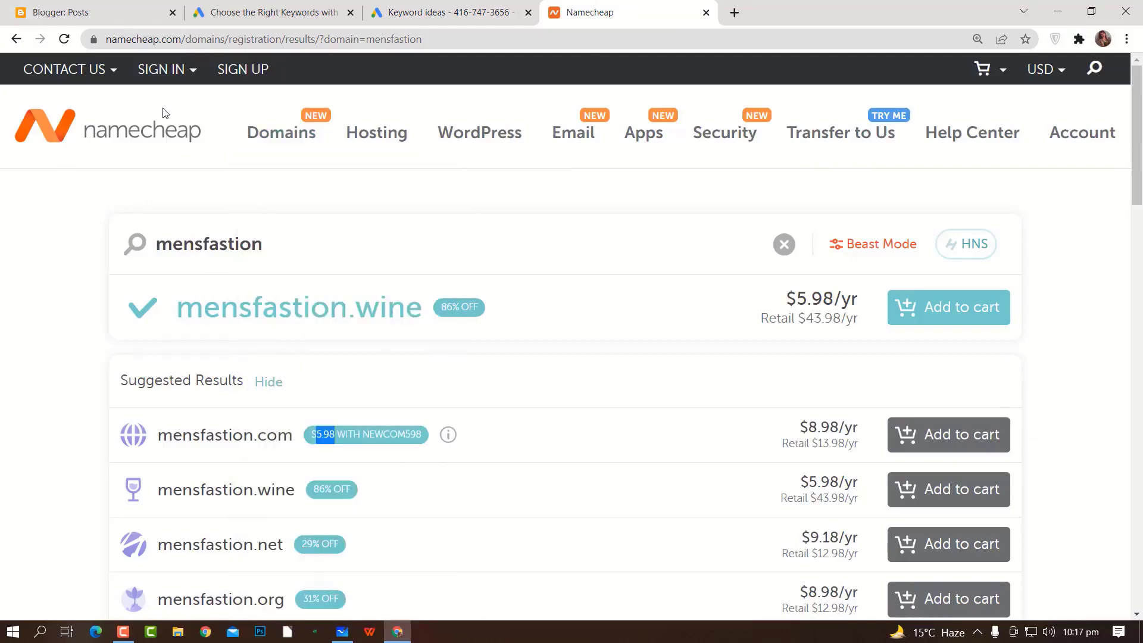
left_click(14, 22)
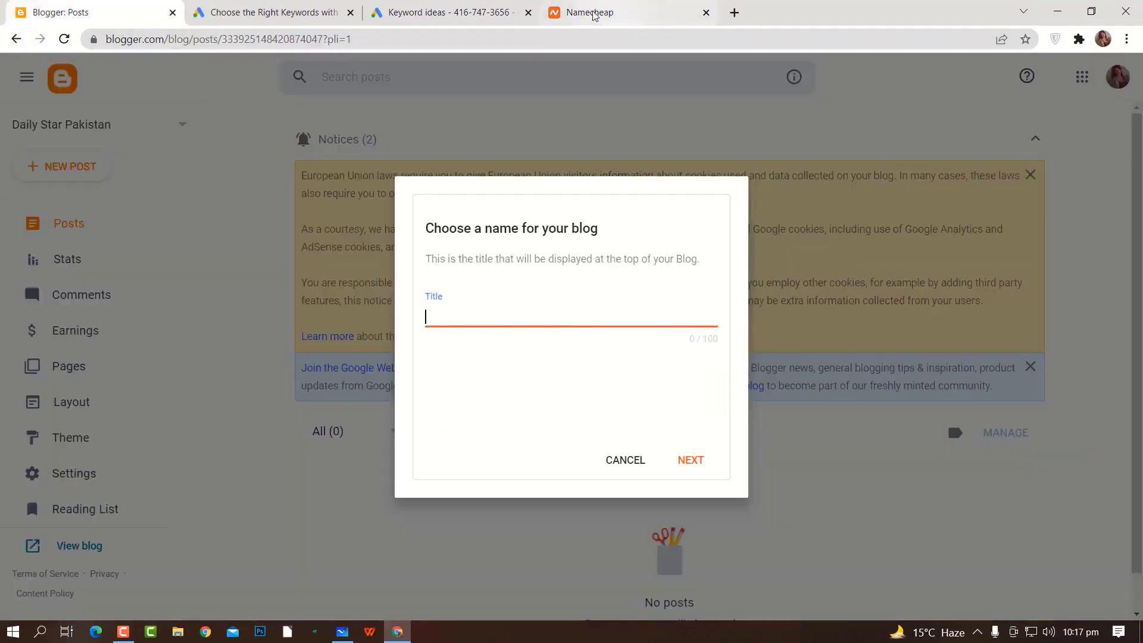
left_click(586, 17)
mouse_move(17, 77)
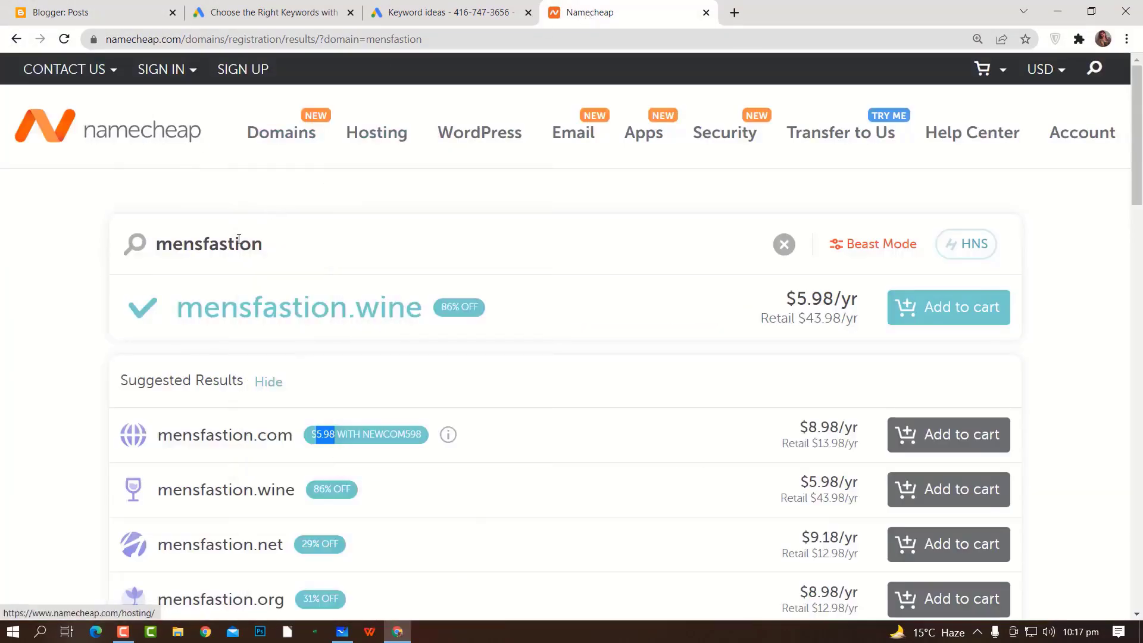
left_click_drag(228, 310, 421, 310)
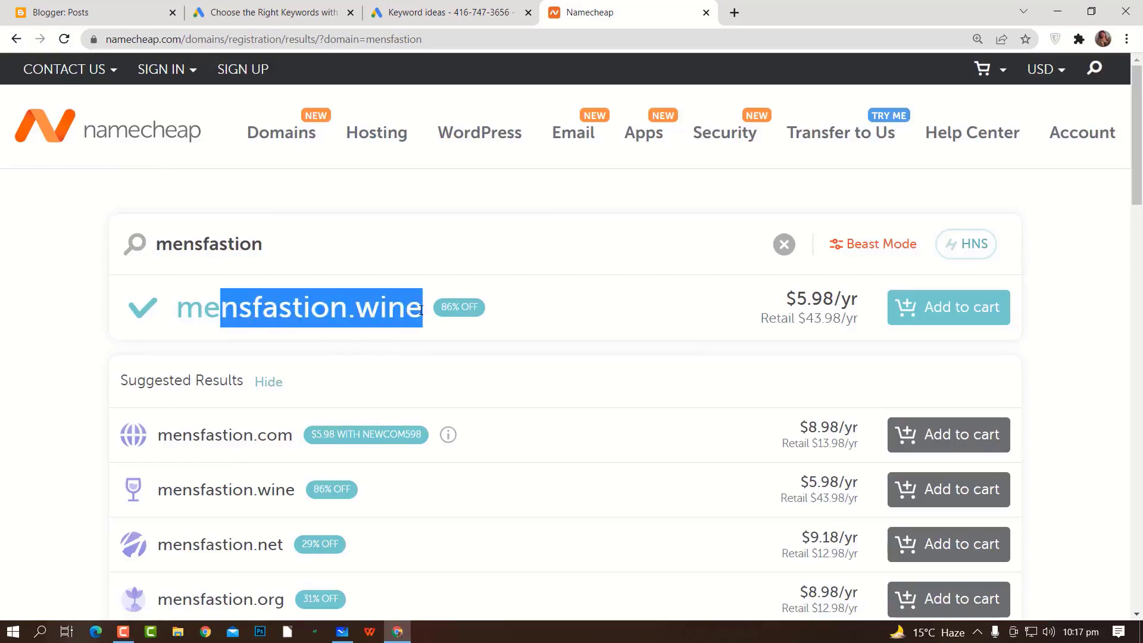
left_click(414, 345)
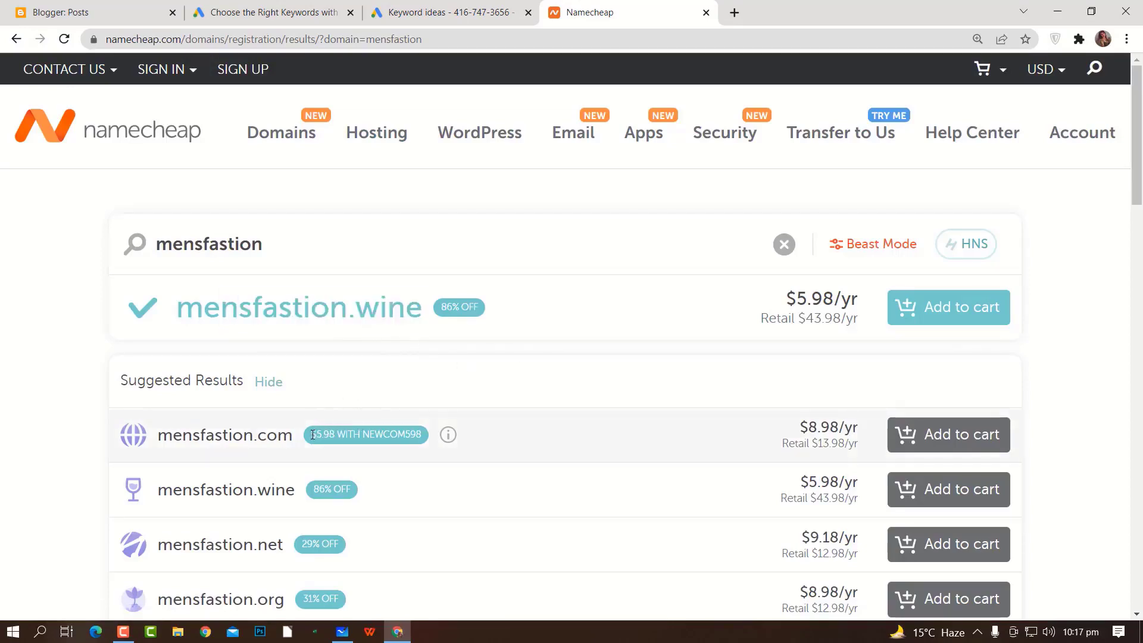
left_click_drag(313, 435, 387, 436)
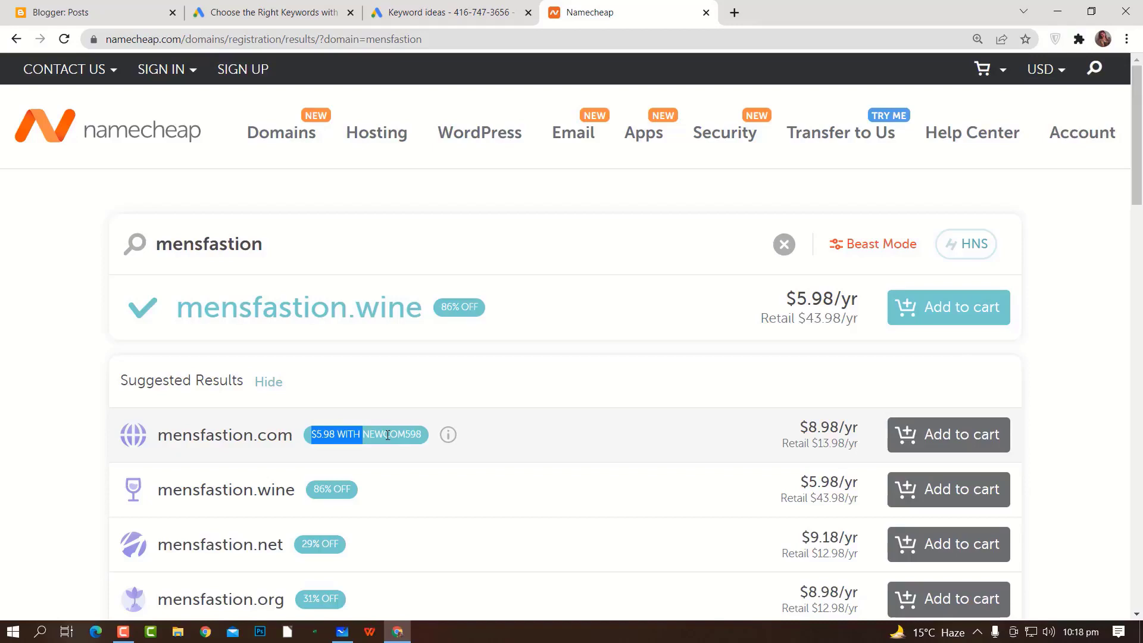
Search Google for GoDaddy in a new tab, open its site from the ad, then return to Namecheap.
left_click(735, 12)
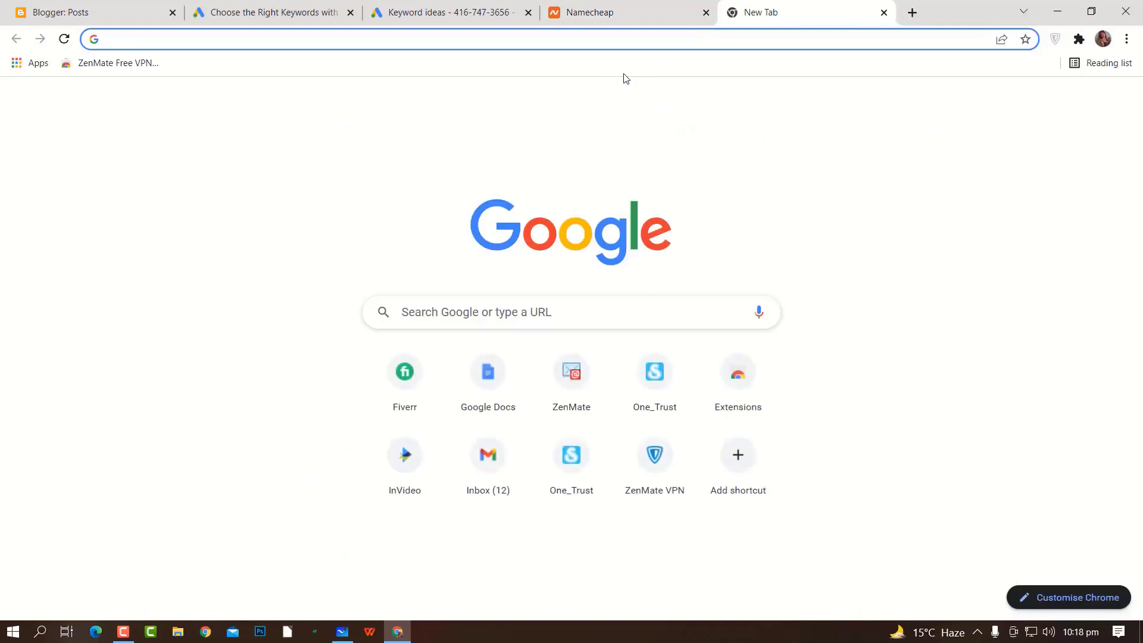
type("goda")
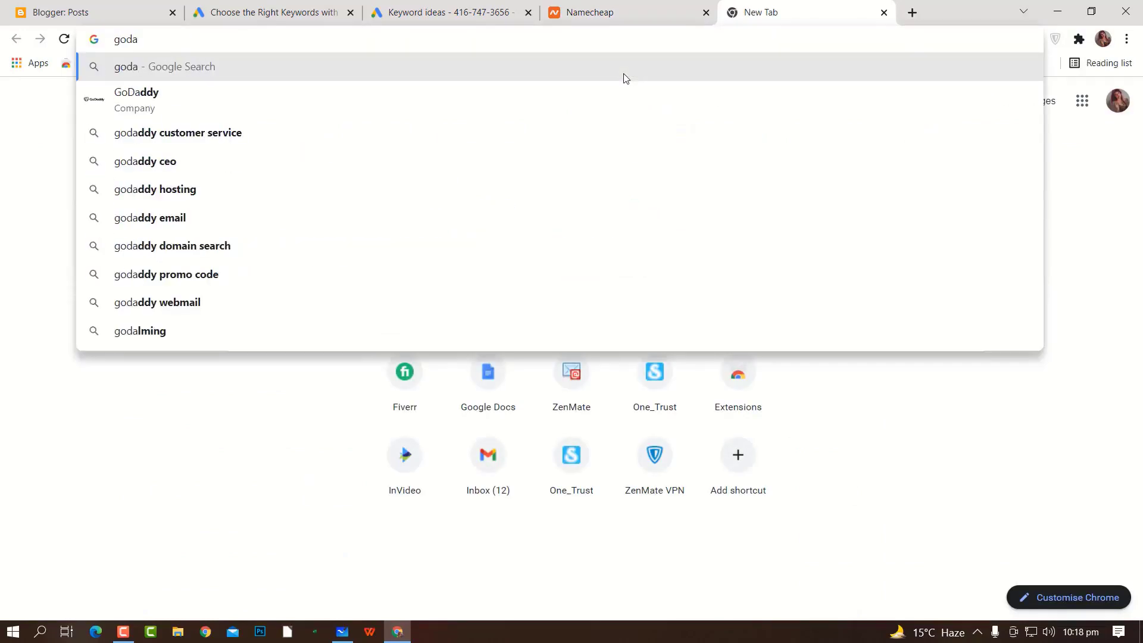
key("Down")
key("Return")
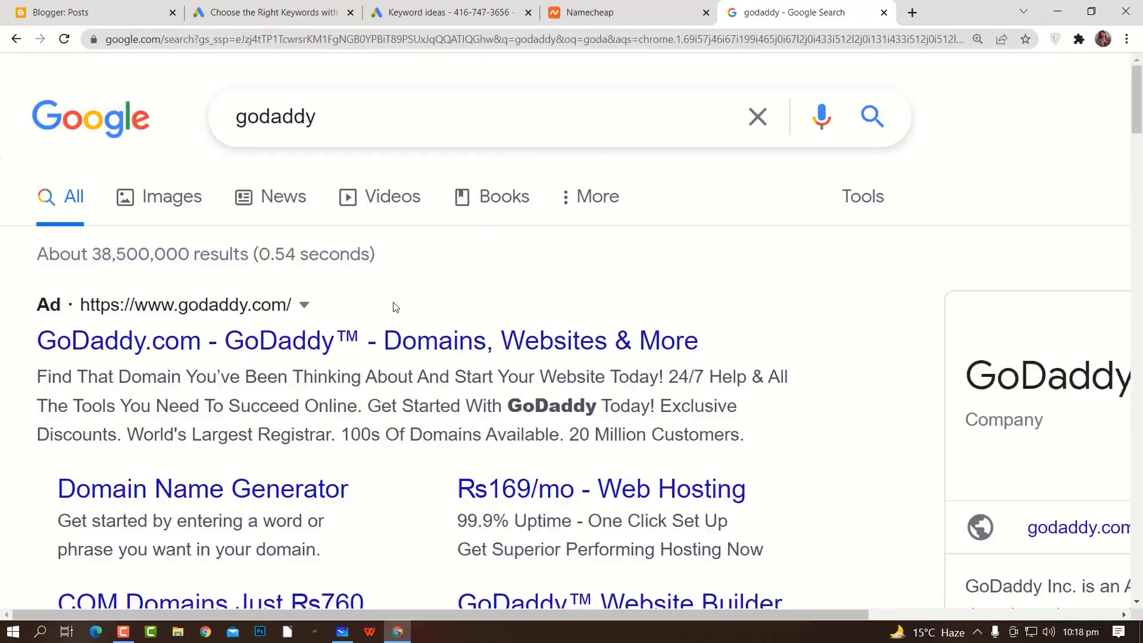
key("ctrl+minus")
key("ctrl+minus")
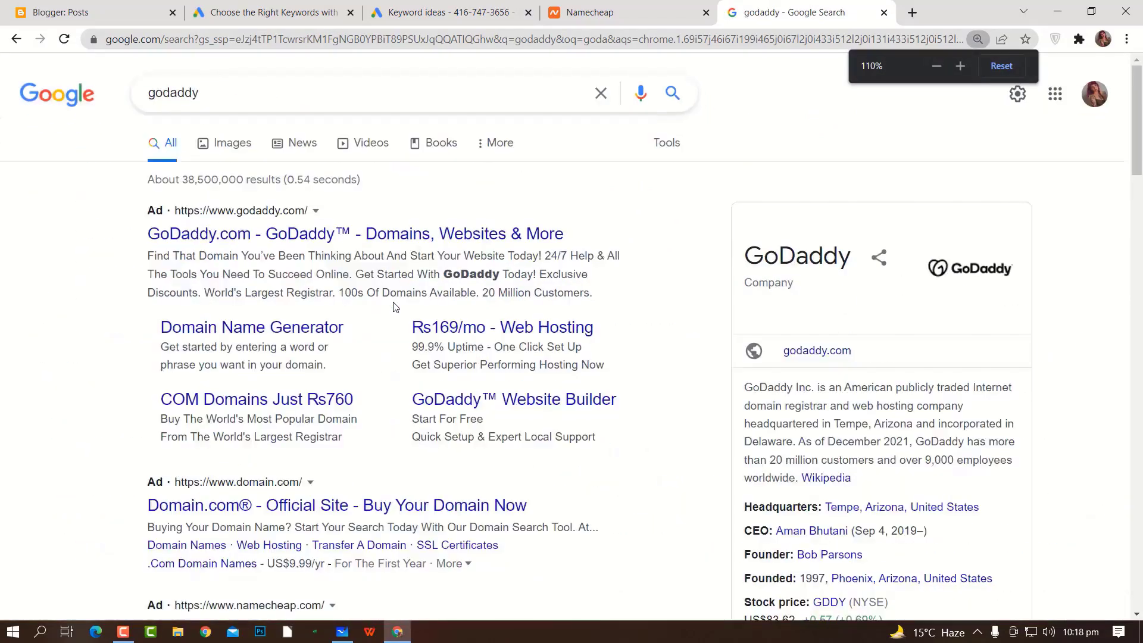
left_click(335, 245)
left_click(602, 8)
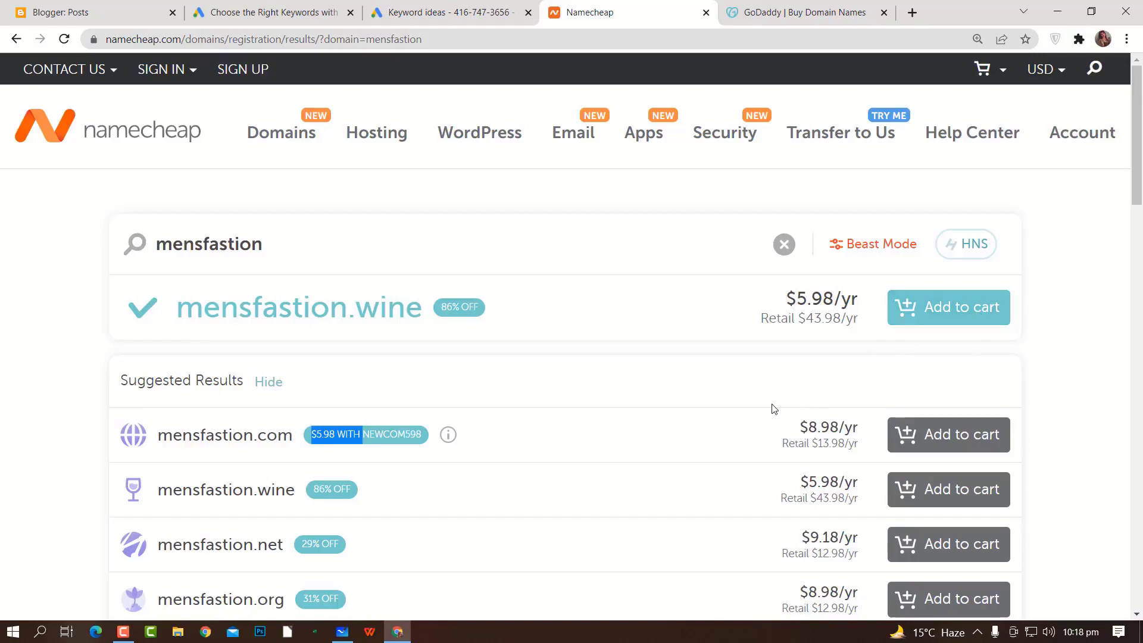
Add mensfastion.com to the Namecheap cart, view checkout, then go back.
left_click(965, 441)
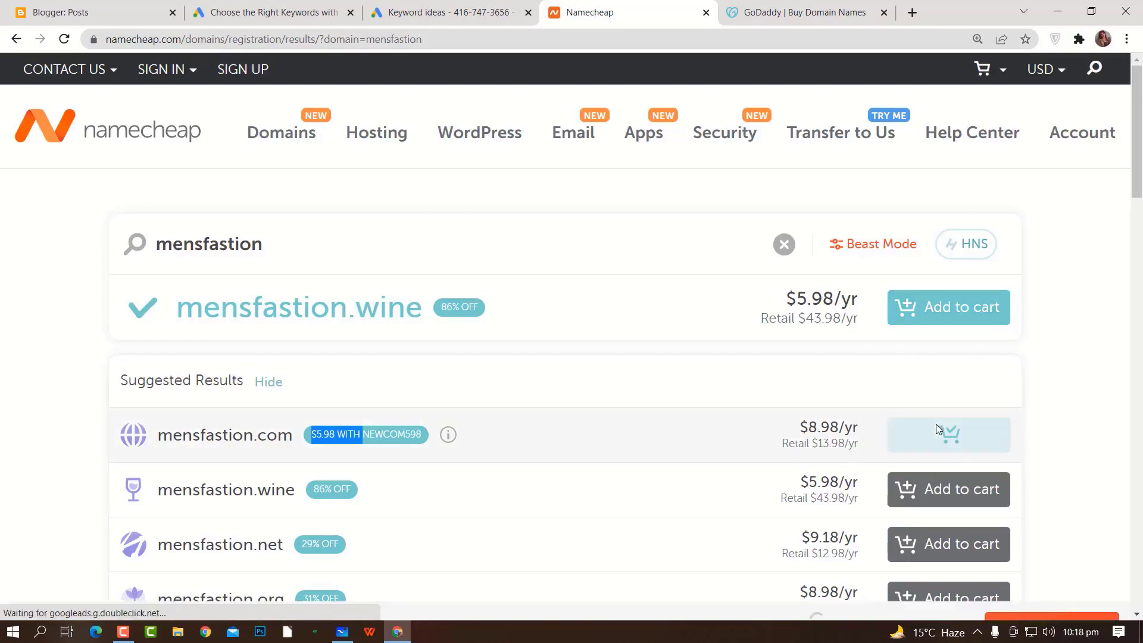
left_click(1035, 572)
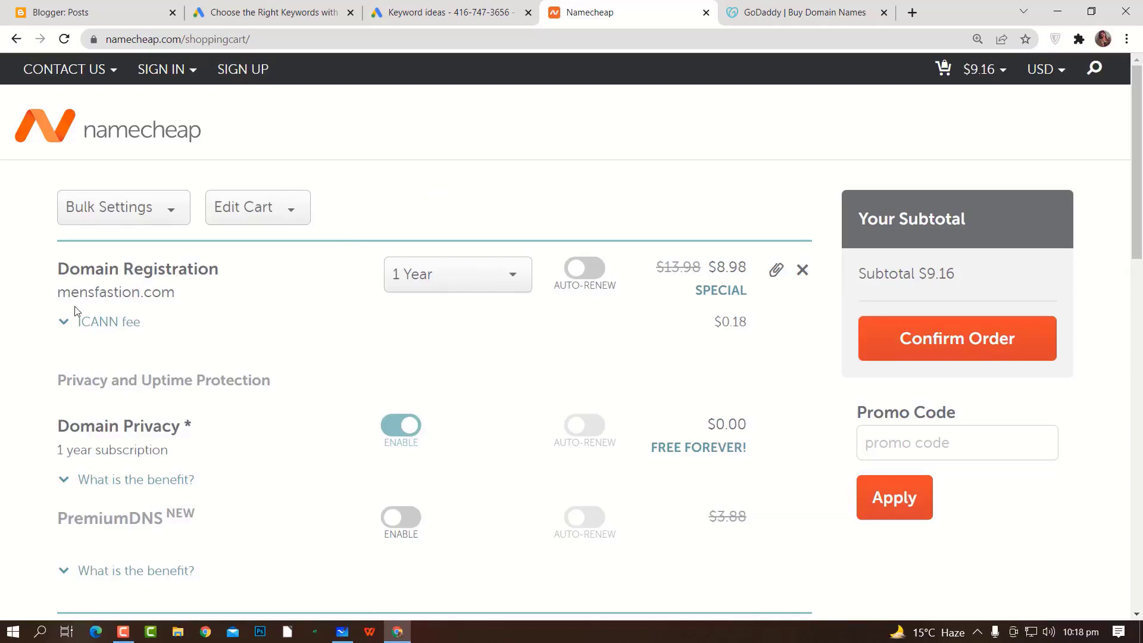
left_click(924, 437)
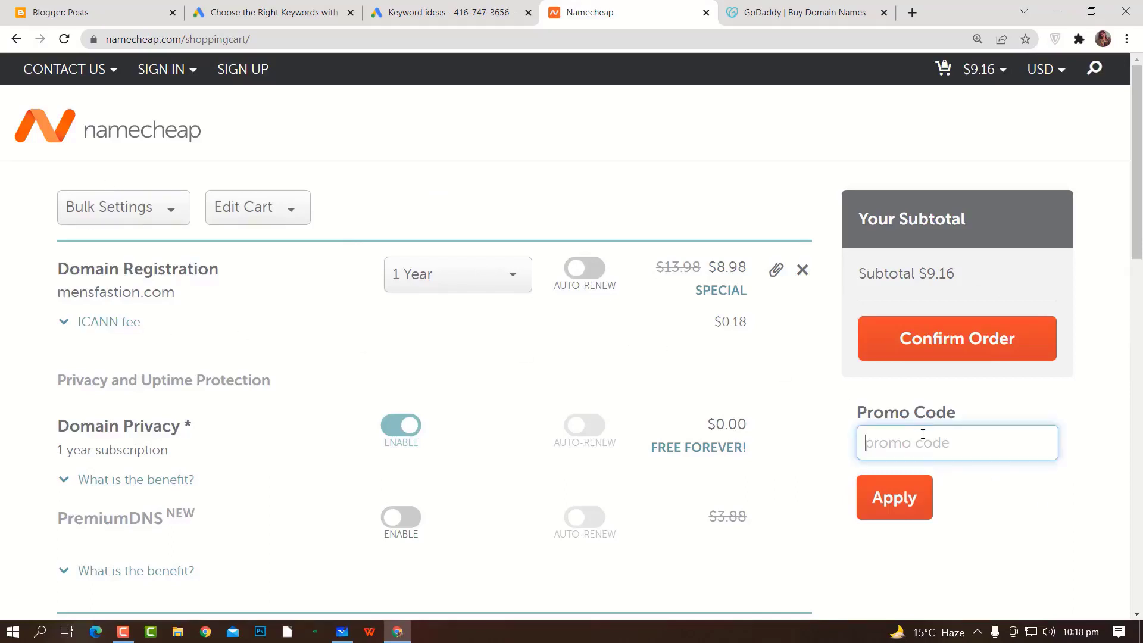
left_click(15, 42)
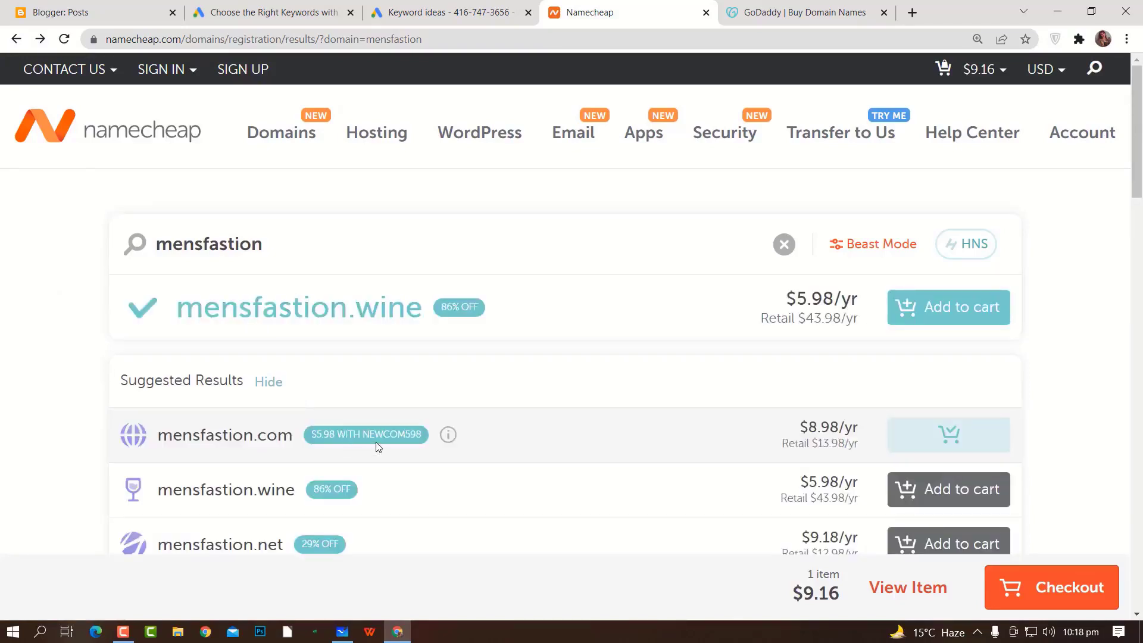
Copy the NEWCOM598 coupon code from the results page.
key("ctrl+plus")
key("ctrl+plus")
key("ctrl+plus")
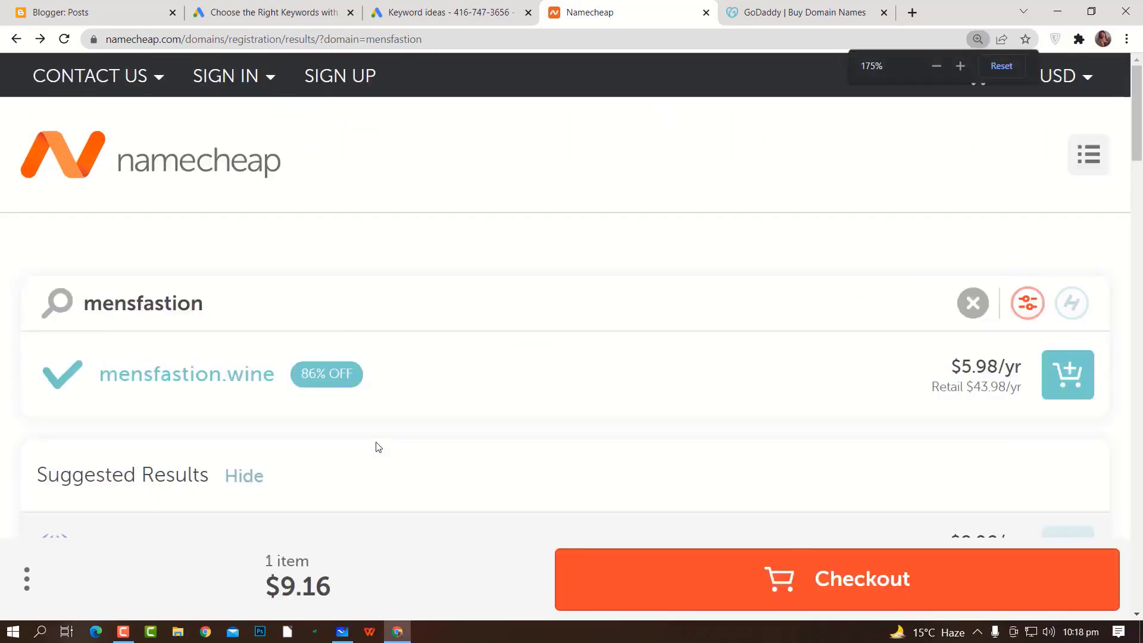
scroll(357, 447, "down", 4)
scroll(372, 428, "up", 2)
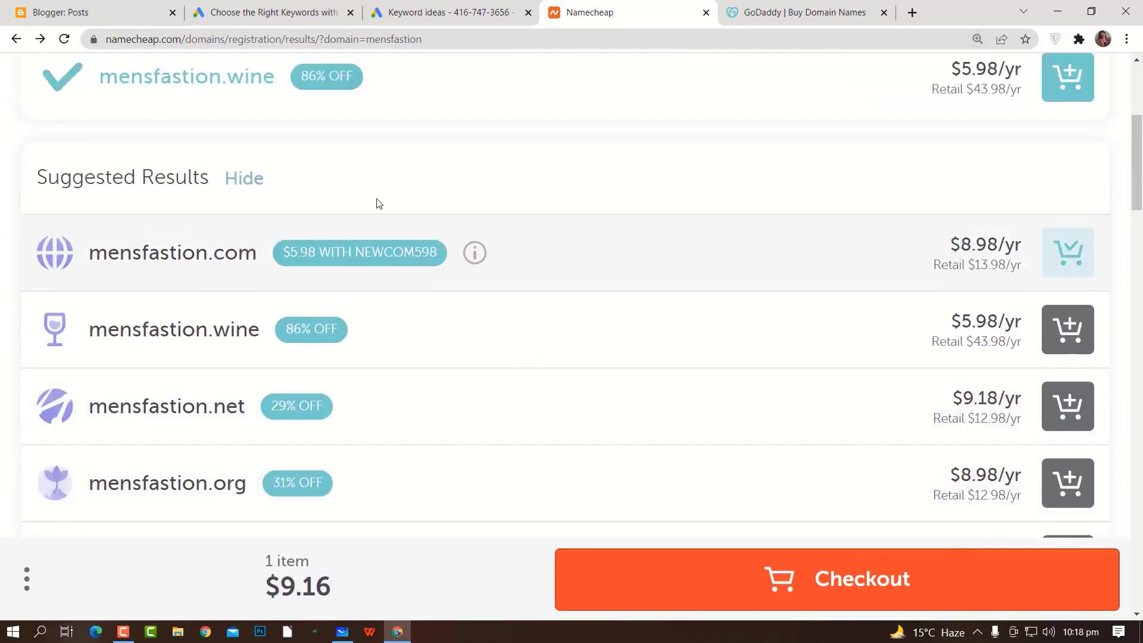
double_click(391, 252)
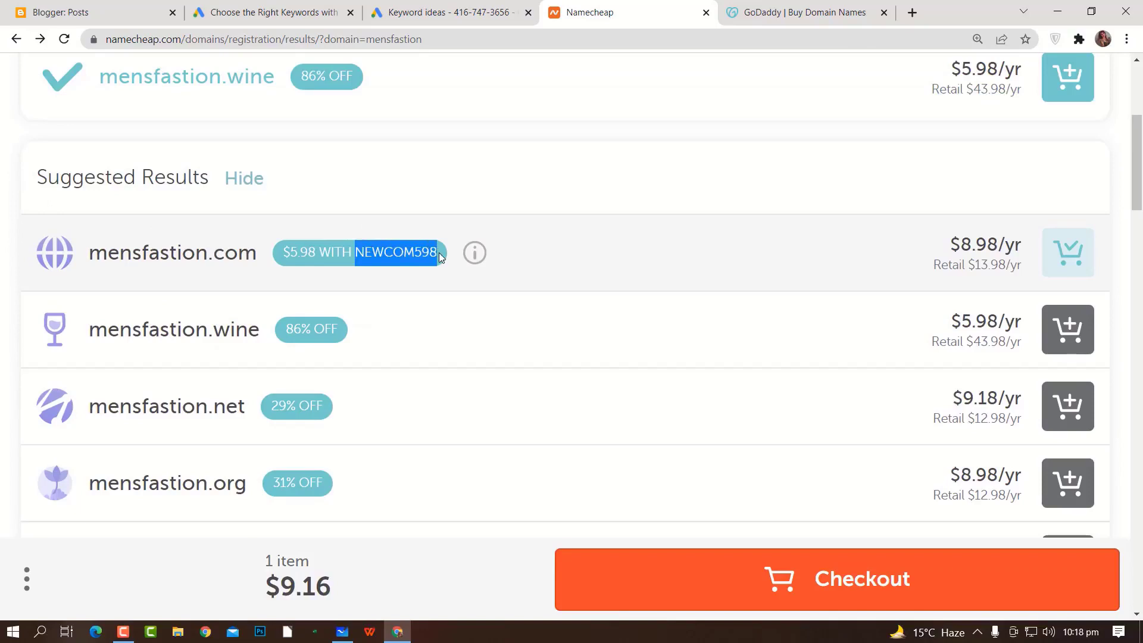
right_click(422, 255)
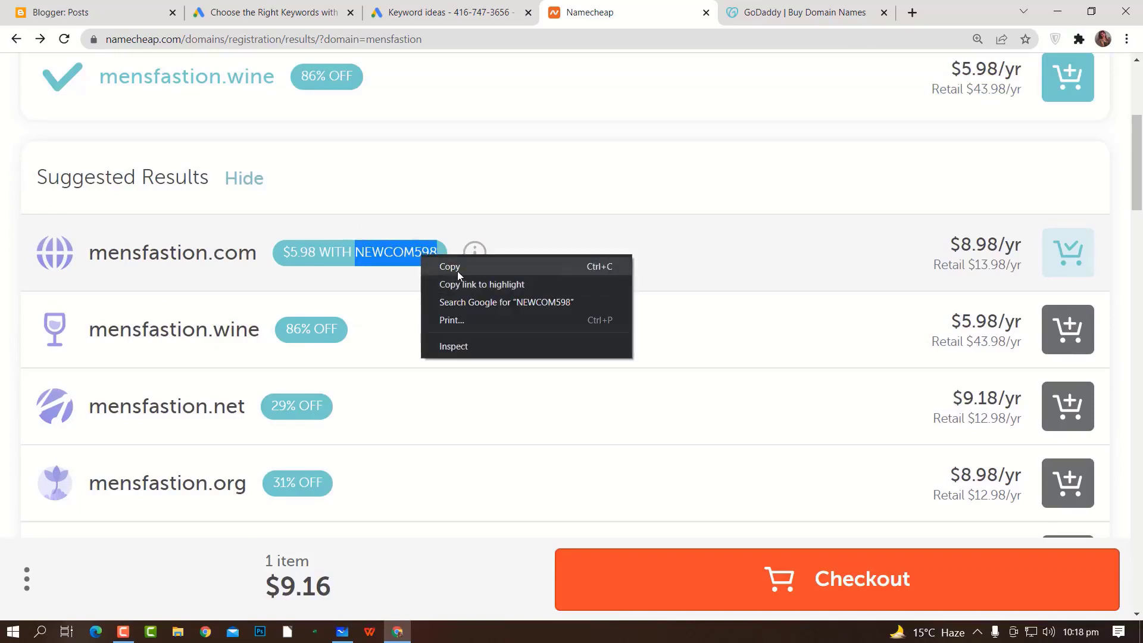
left_click(458, 269)
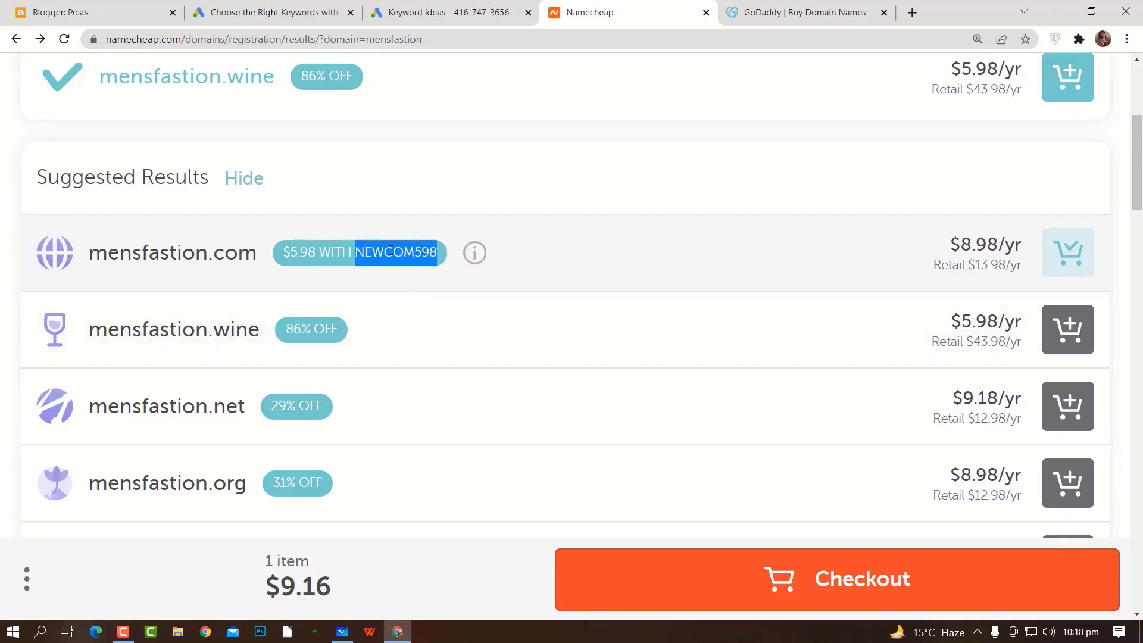
Copy the mensfastion.com domain name from the Namecheap results.
key("ctrl+minus")
key("ctrl+minus")
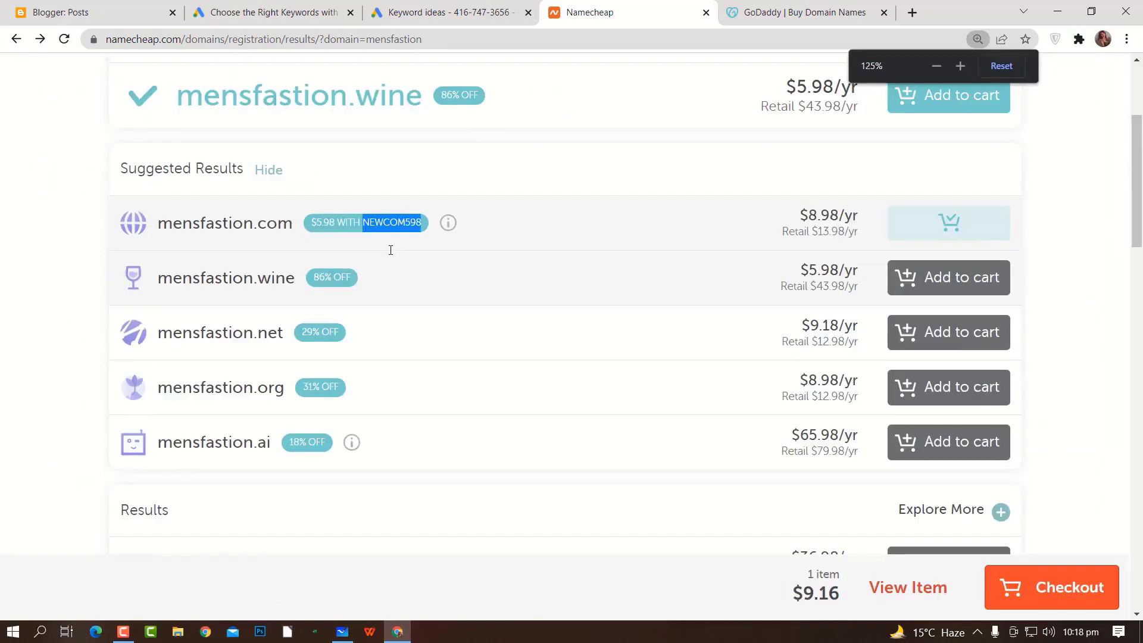
scroll(530, 188, "up", 3)
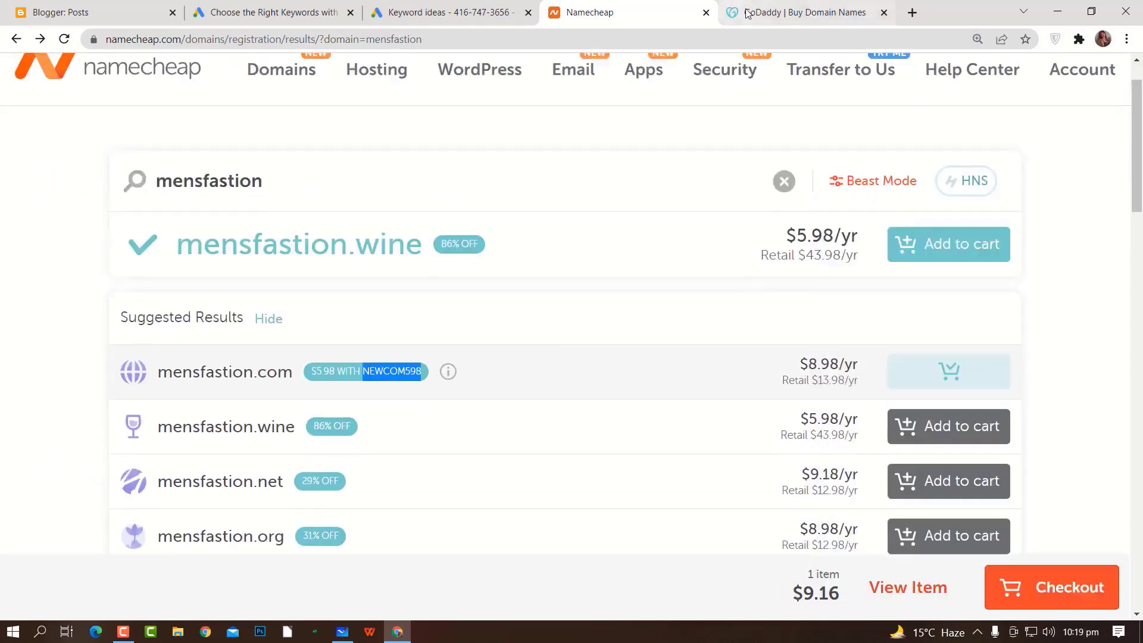
left_click(774, 13)
left_click(638, 12)
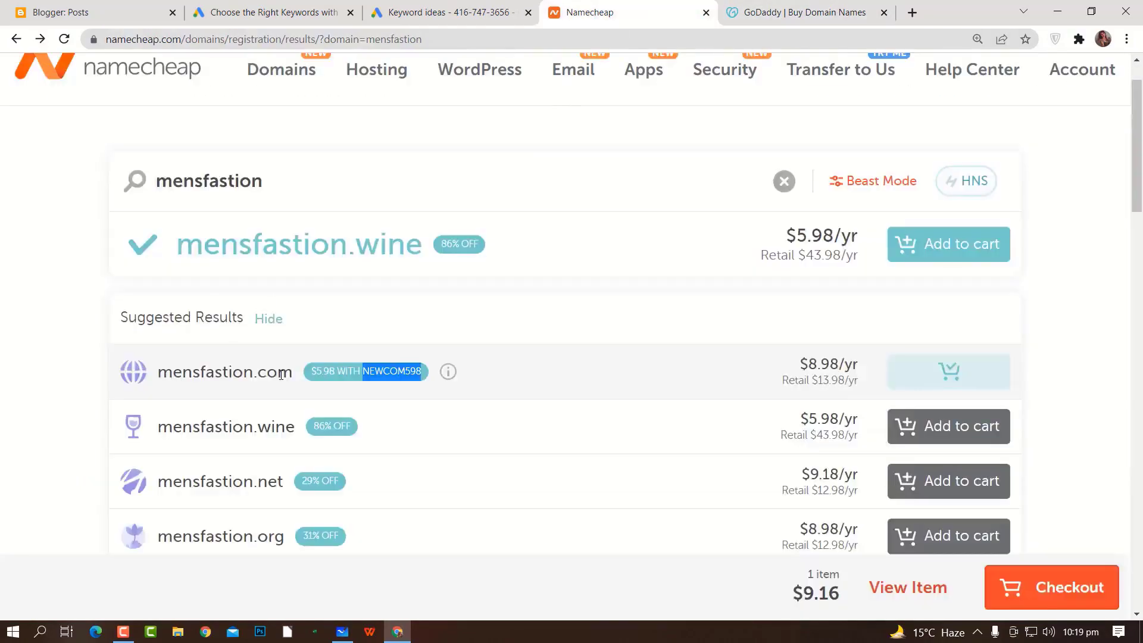
left_click_drag(290, 373, 146, 381)
right_click(222, 371)
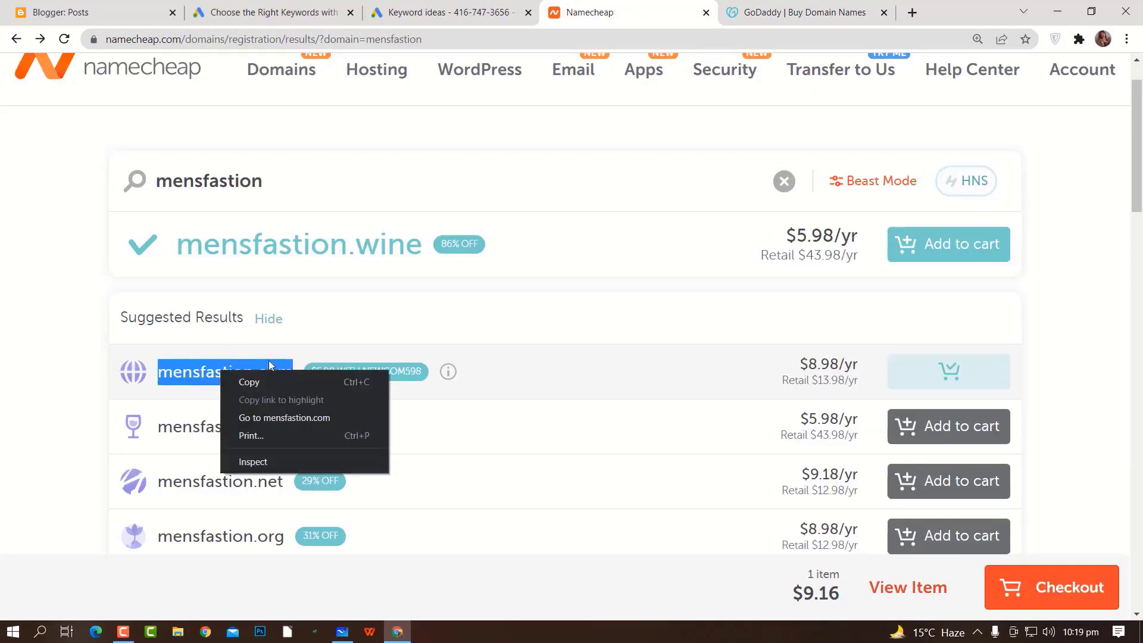
left_click(266, 380)
Paste mensfastion.com into GoDaddy's domain search and find it available at Rs760/yr.
left_click(774, 13)
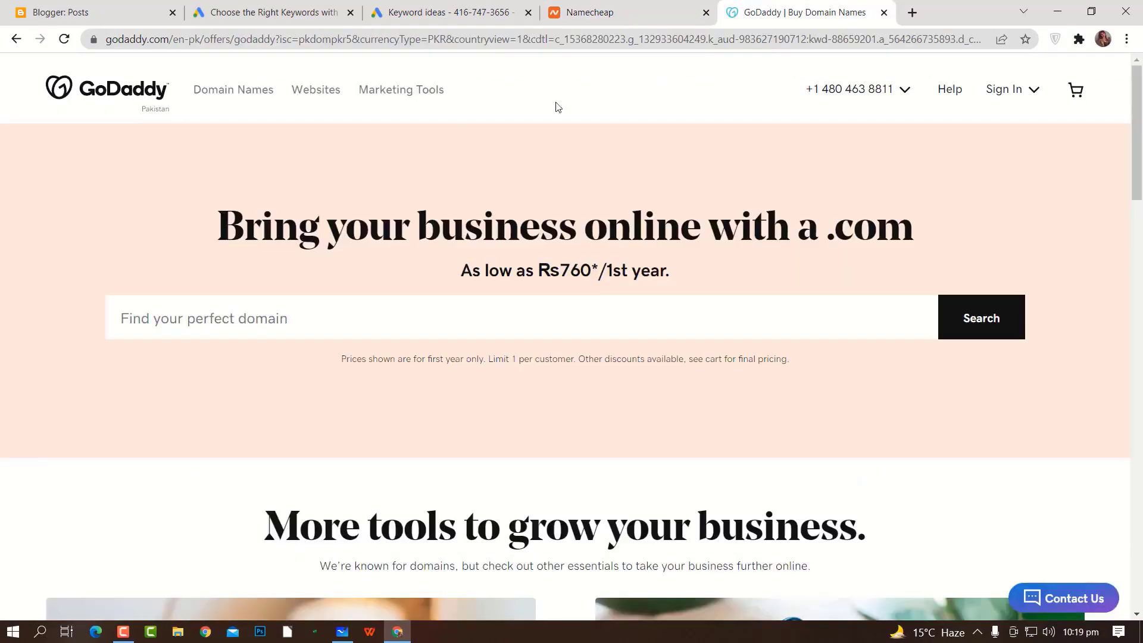
right_click(319, 317)
left_click(374, 430)
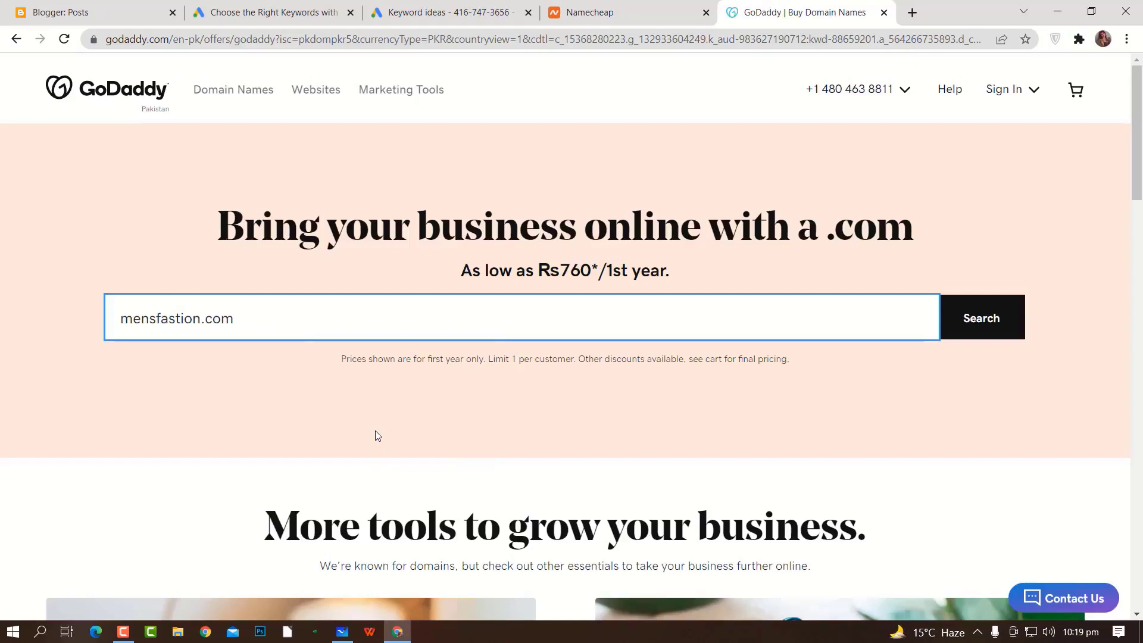
key("Return")
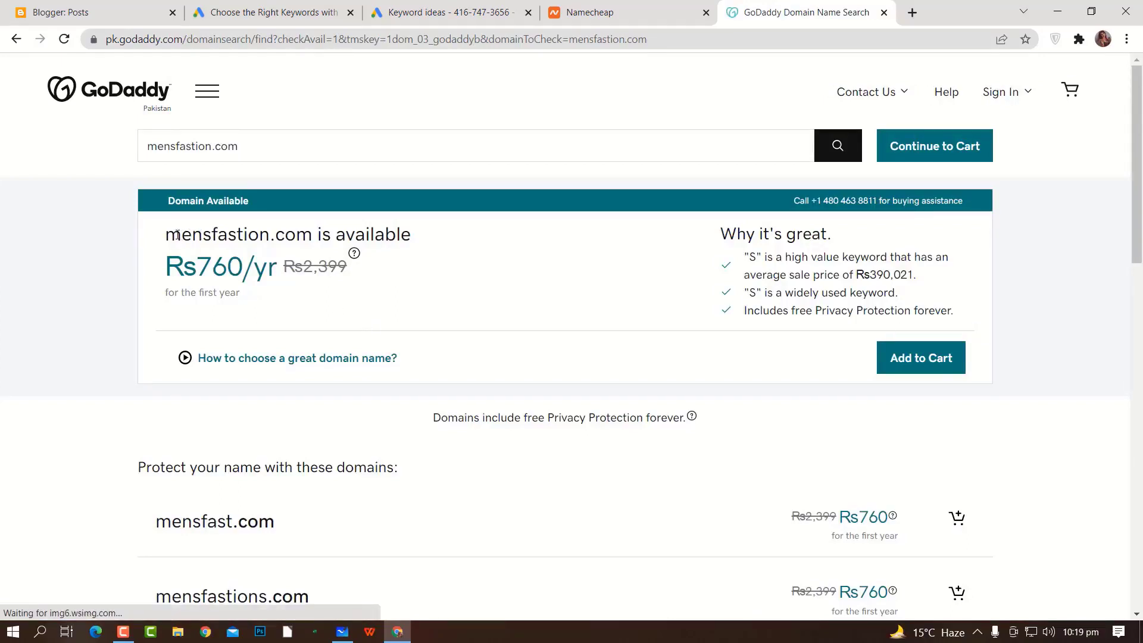
left_click_drag(180, 234, 312, 233)
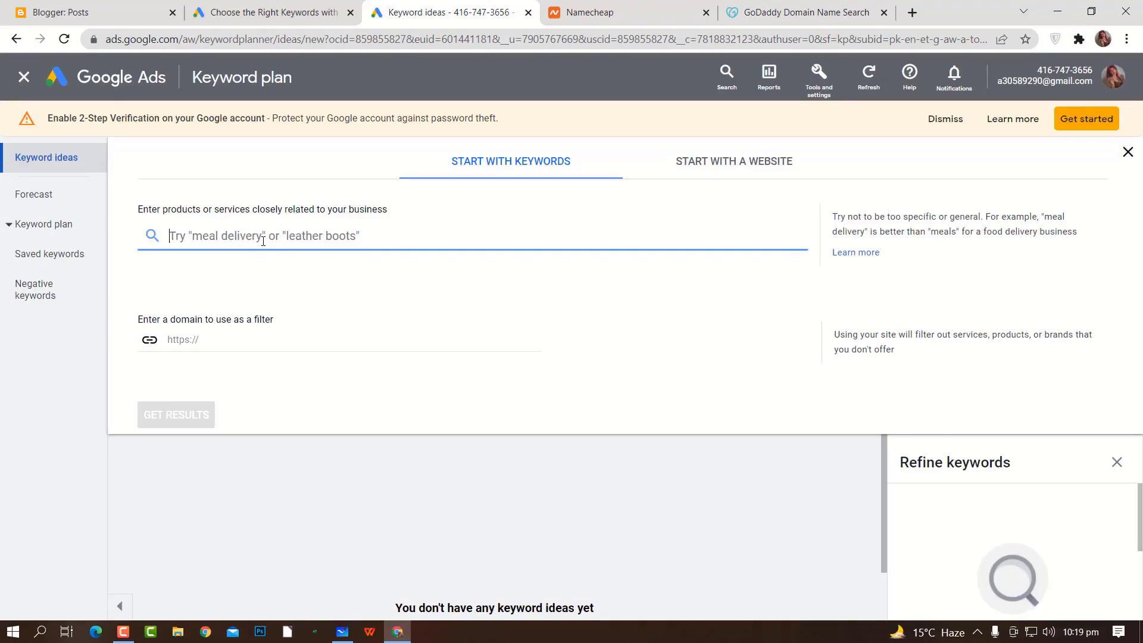
Get keyword ideas for 'food' and highlight its monthly search volume.
type("food")
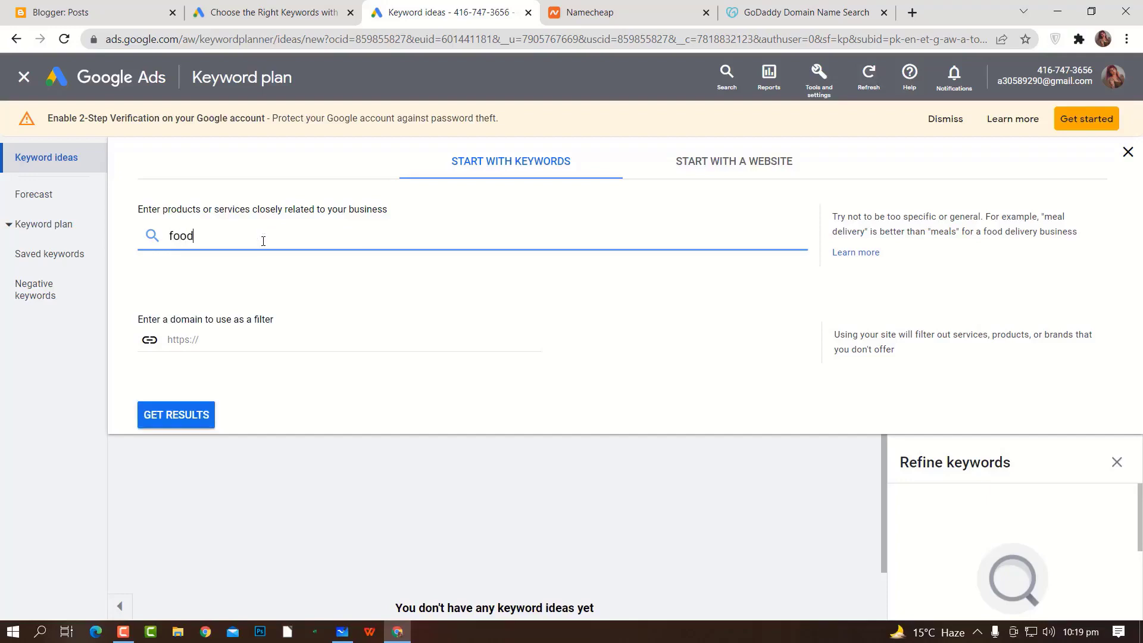
key("Return")
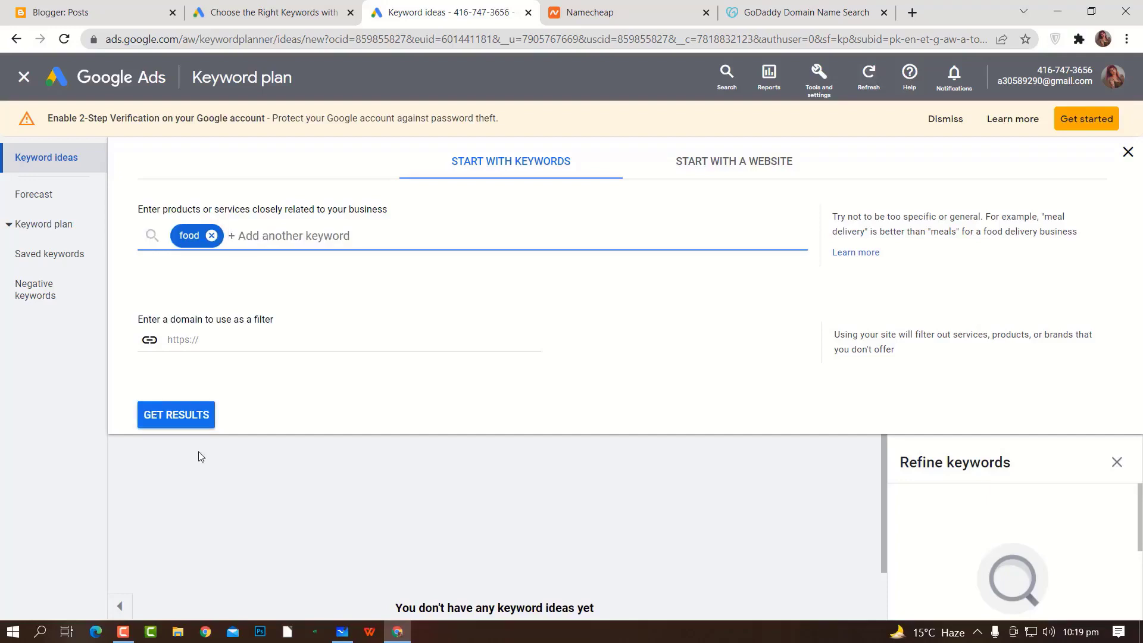
left_click(179, 415)
mouse_move(503, 307)
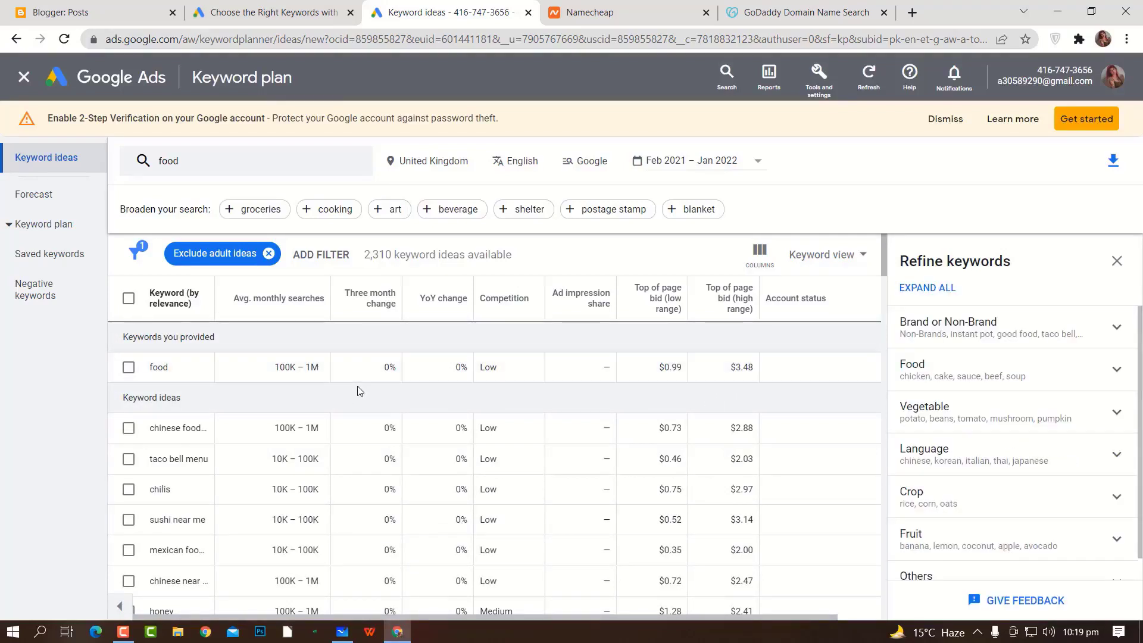
left_click_drag(277, 367, 321, 371)
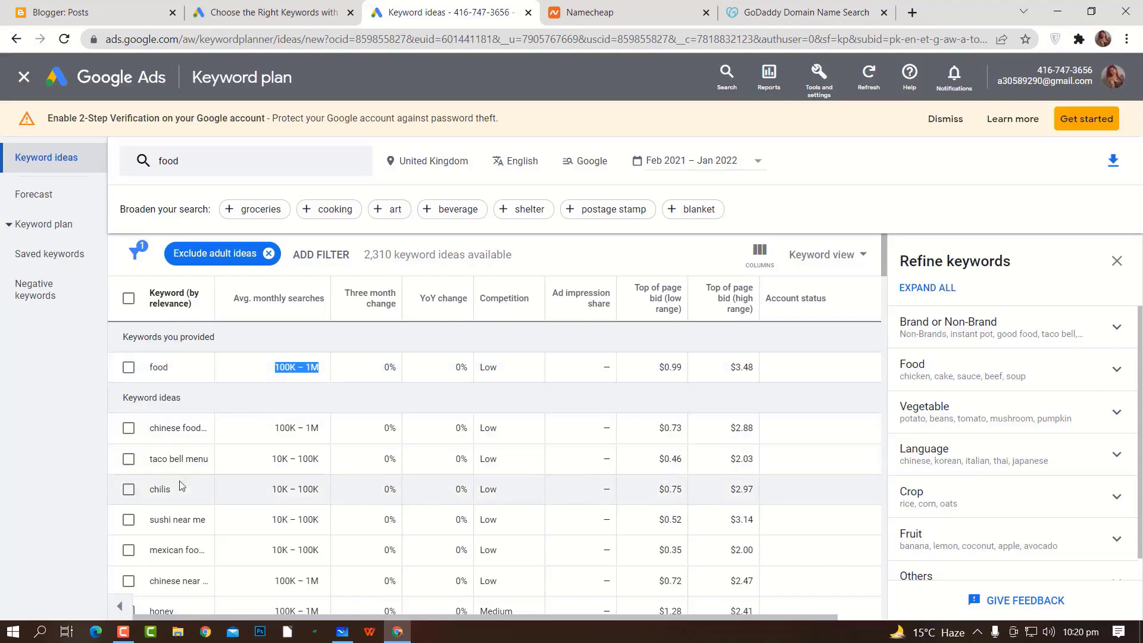
Scroll down the ideas list and copy the 'mexican food' keyword.
scroll(197, 489, "down", 2)
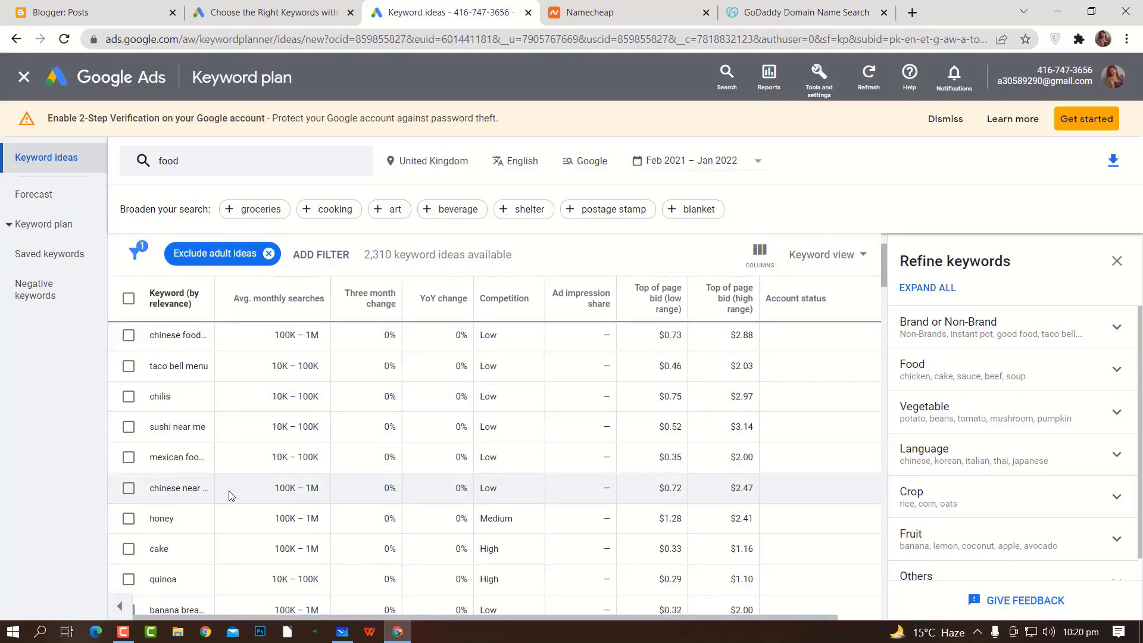
scroll(226, 491, "down", 2)
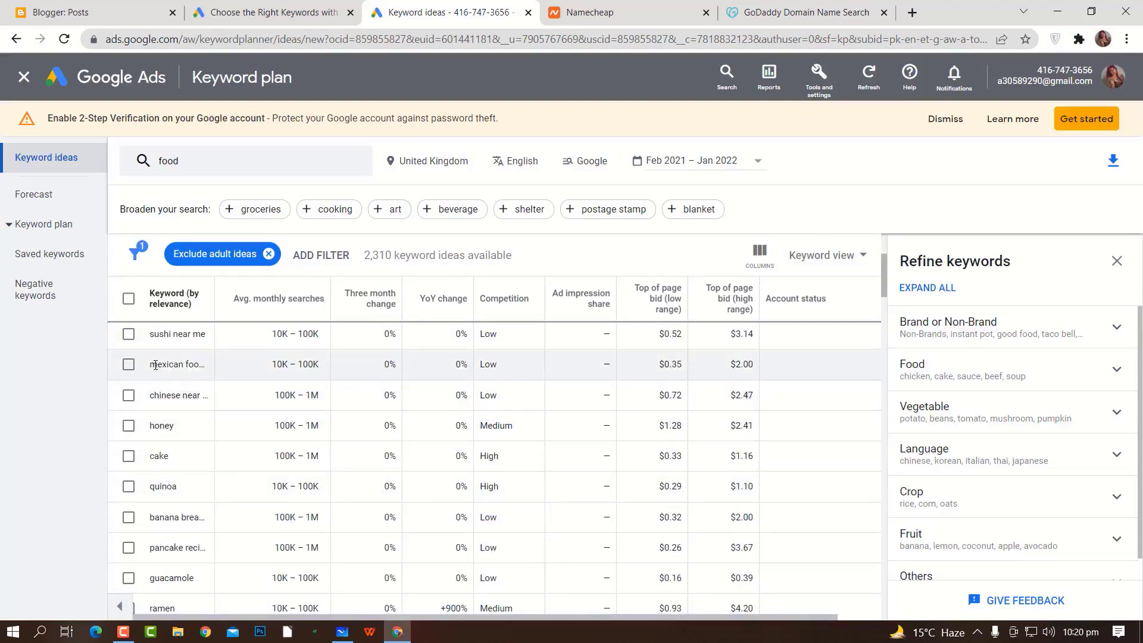
left_click_drag(150, 365, 215, 370)
right_click(188, 366)
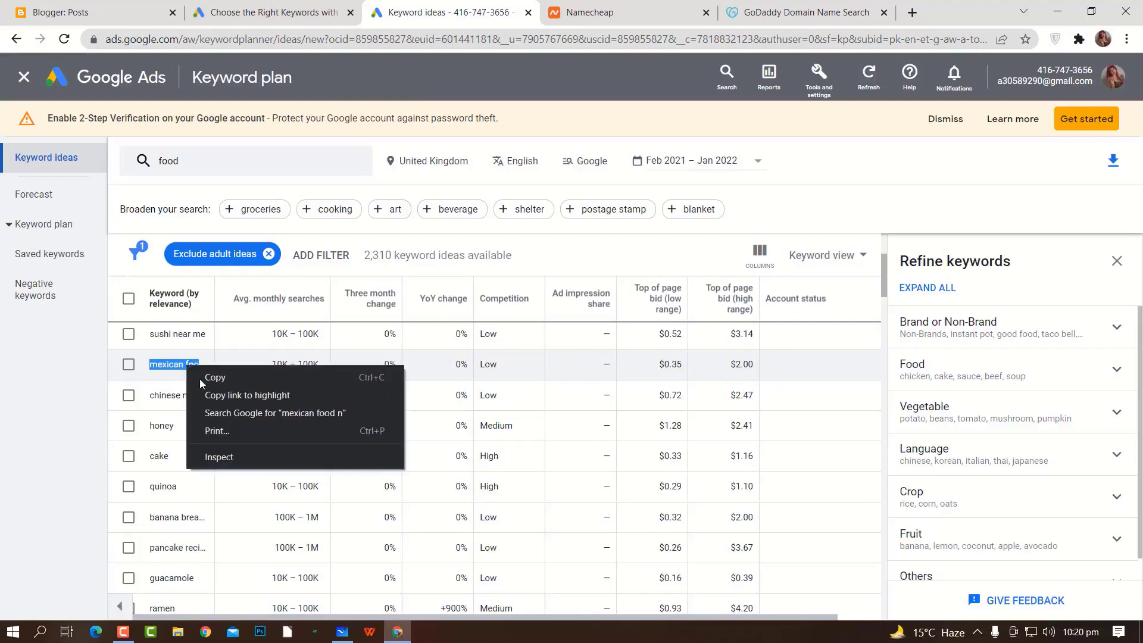
left_click(211, 380)
Replace 'mensfastion' with 'mexicanfood' and search, revealing mexicanfood.com at $147,000.00.
left_click(571, 11)
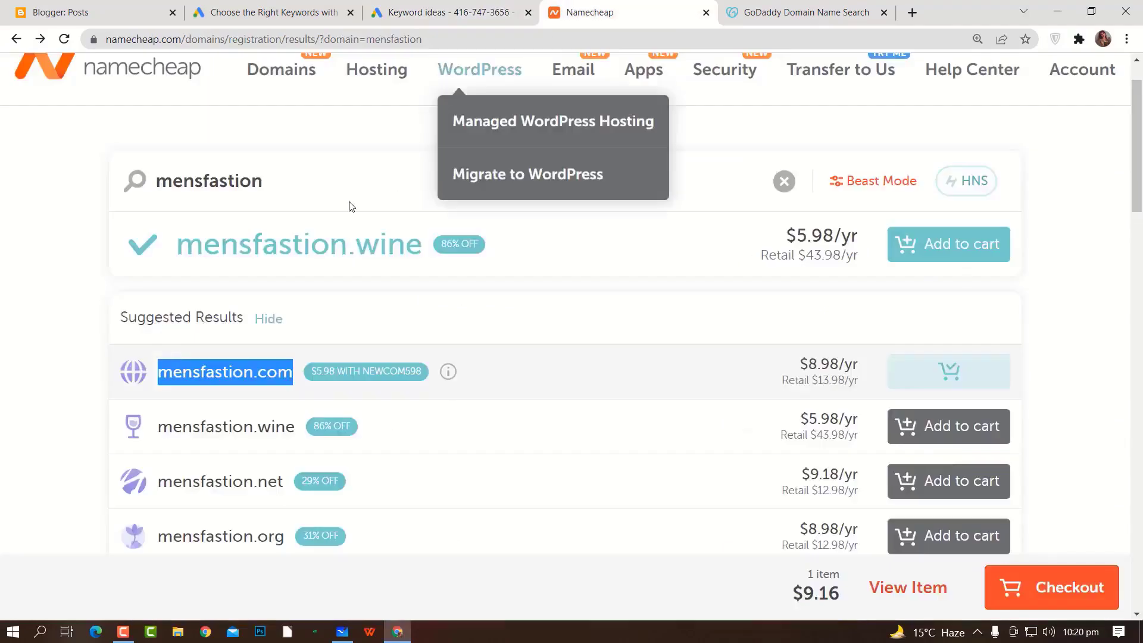
double_click(276, 185)
right_click(277, 187)
left_click(306, 297)
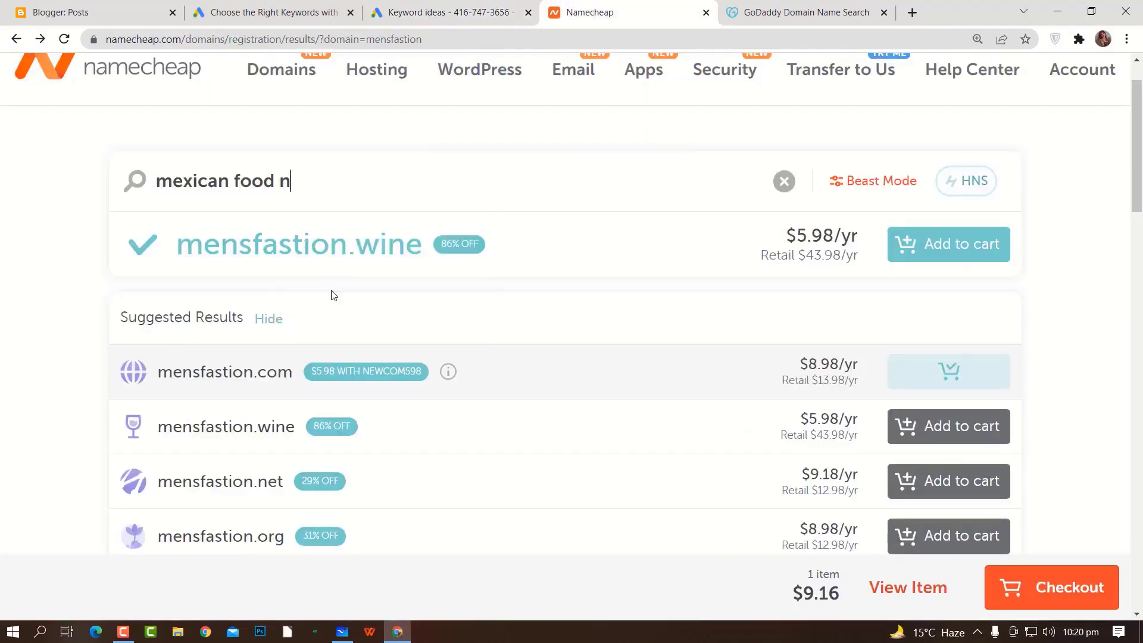
key("BackSpace")
key("BackSpace")
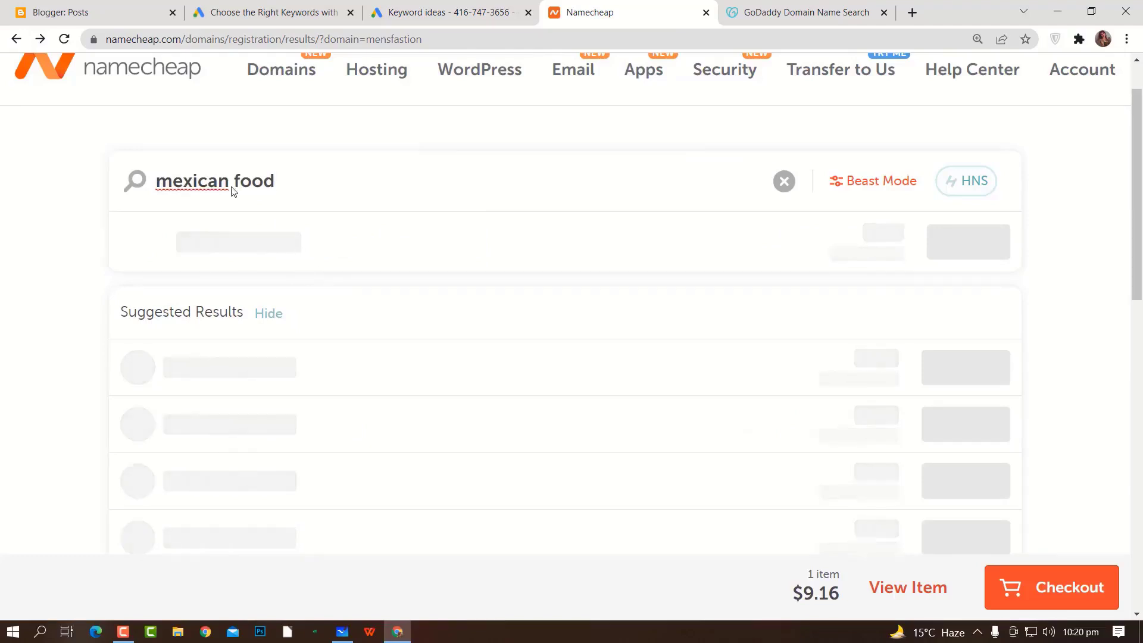
left_click(234, 184)
key("BackSpace")
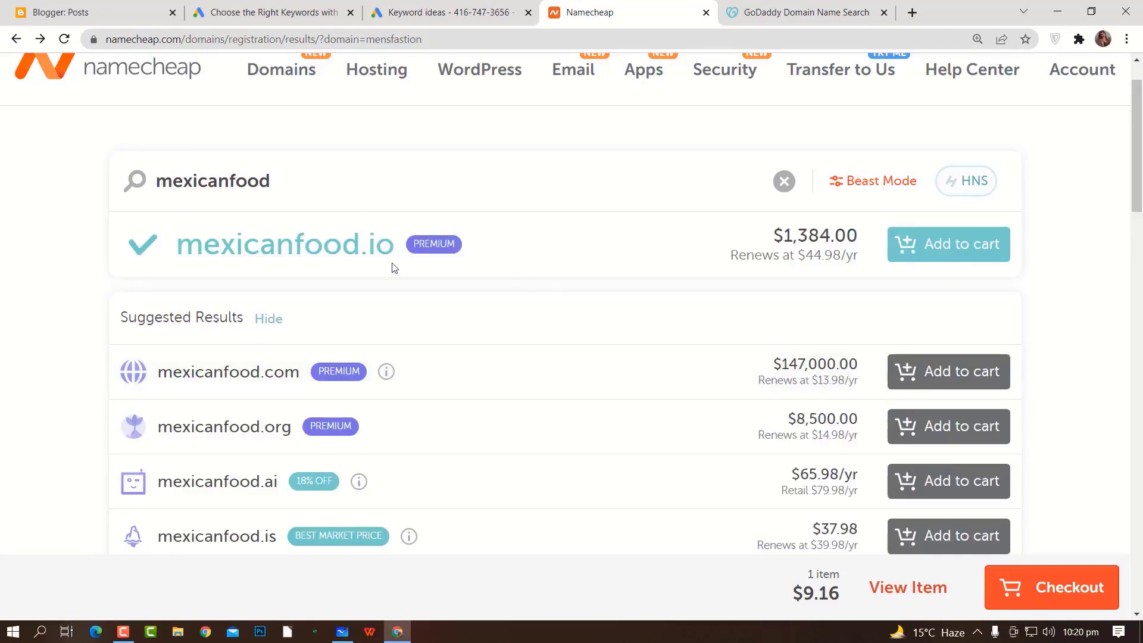
left_click(348, 193)
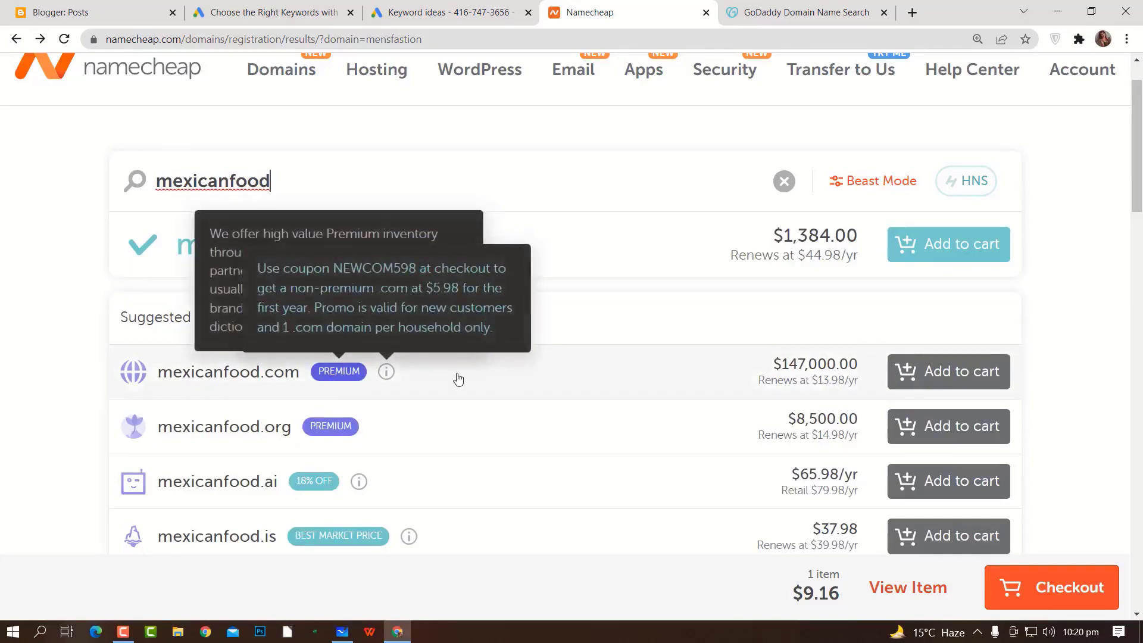
left_click_drag(782, 364, 850, 364)
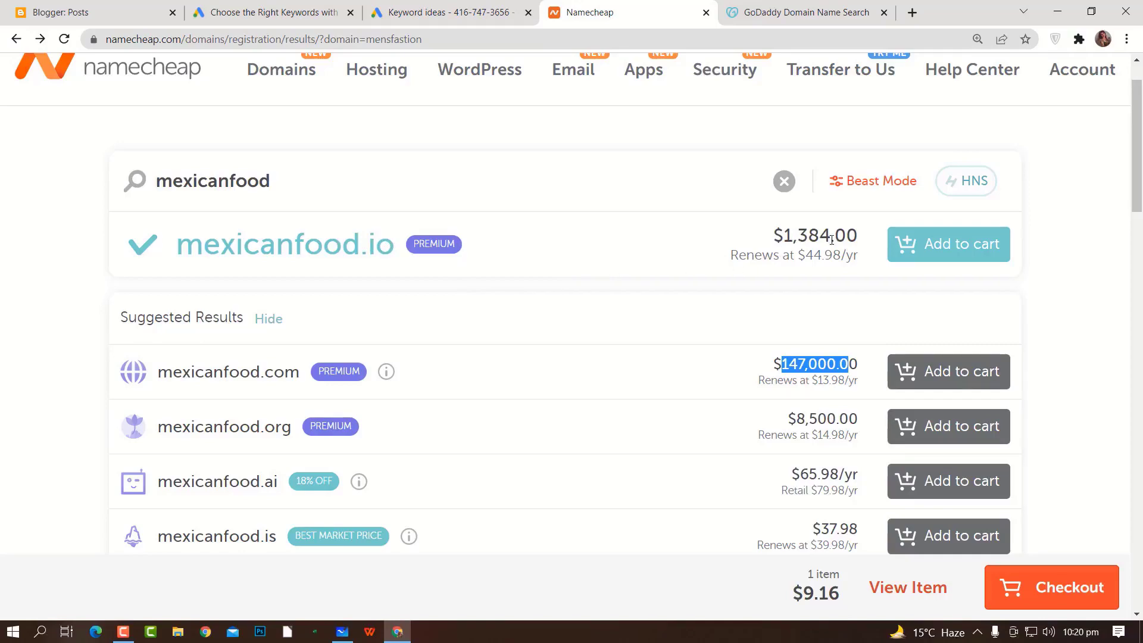
Review mexican food's monthly searches and mensfastion.com's GoDaddy availability and first-year price.
left_click(430, 9)
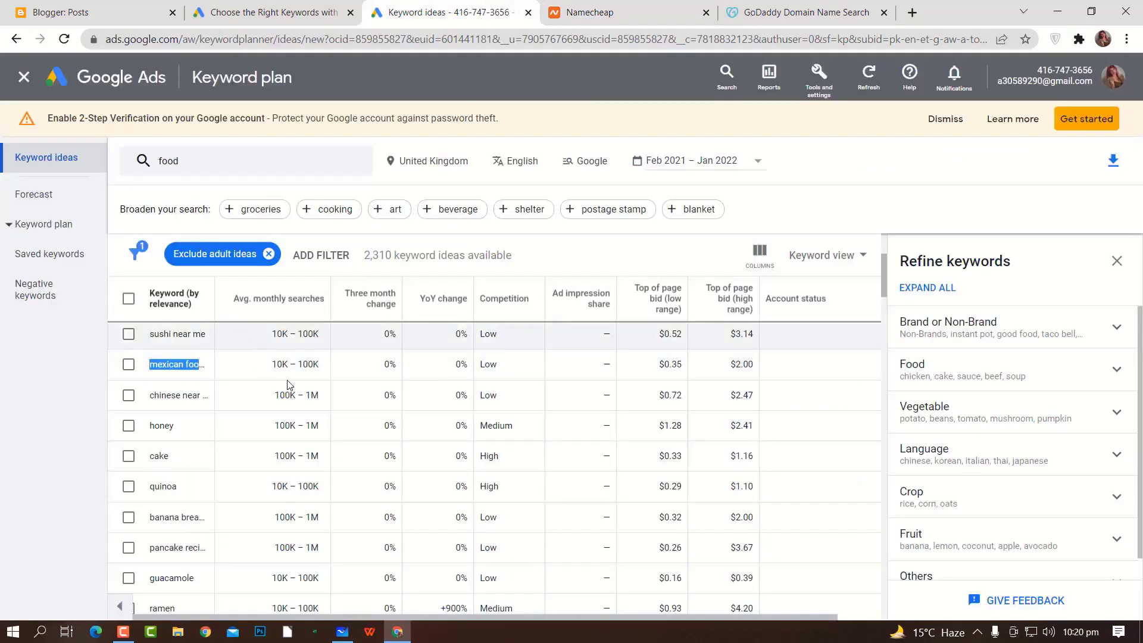
left_click_drag(273, 364, 317, 364)
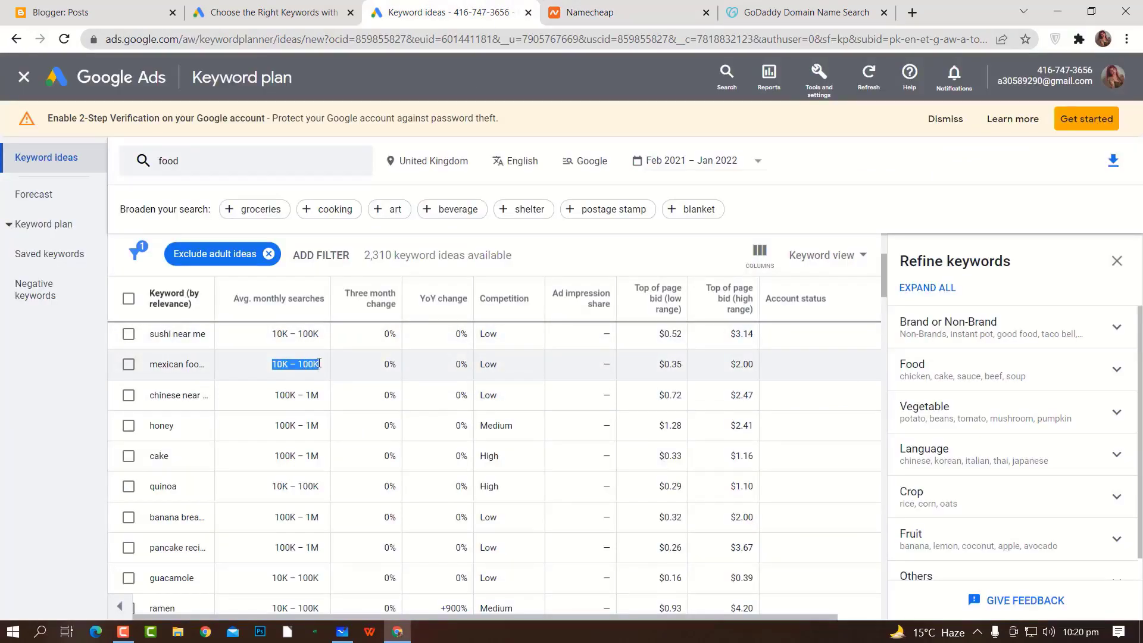
left_click(801, 12)
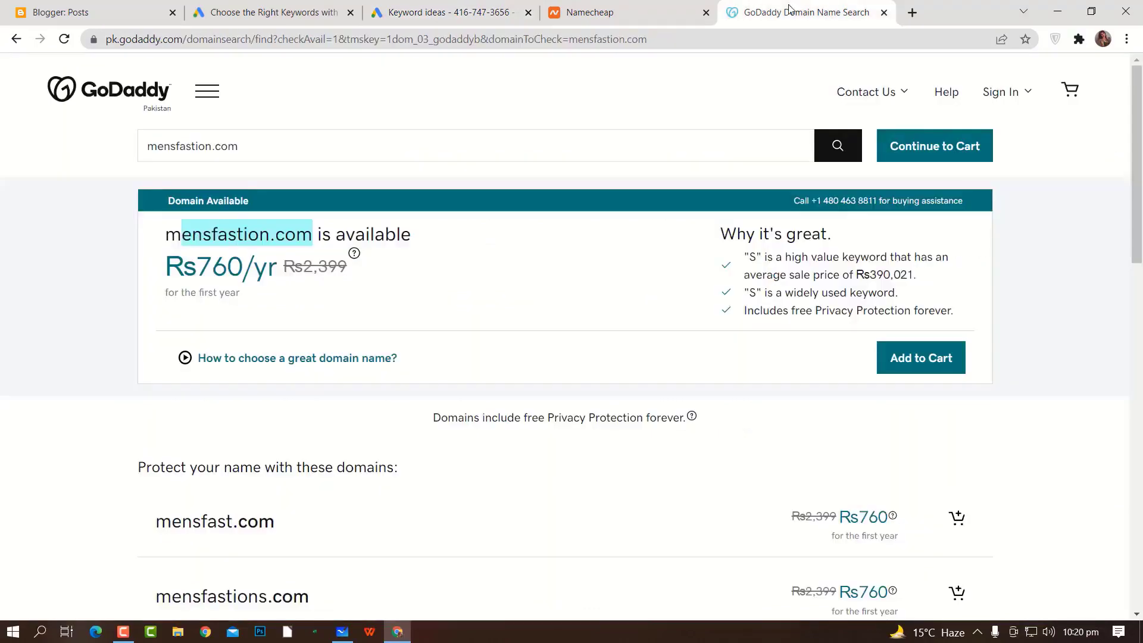
left_click(229, 248)
left_click_drag(170, 227, 228, 294)
left_click(654, 15)
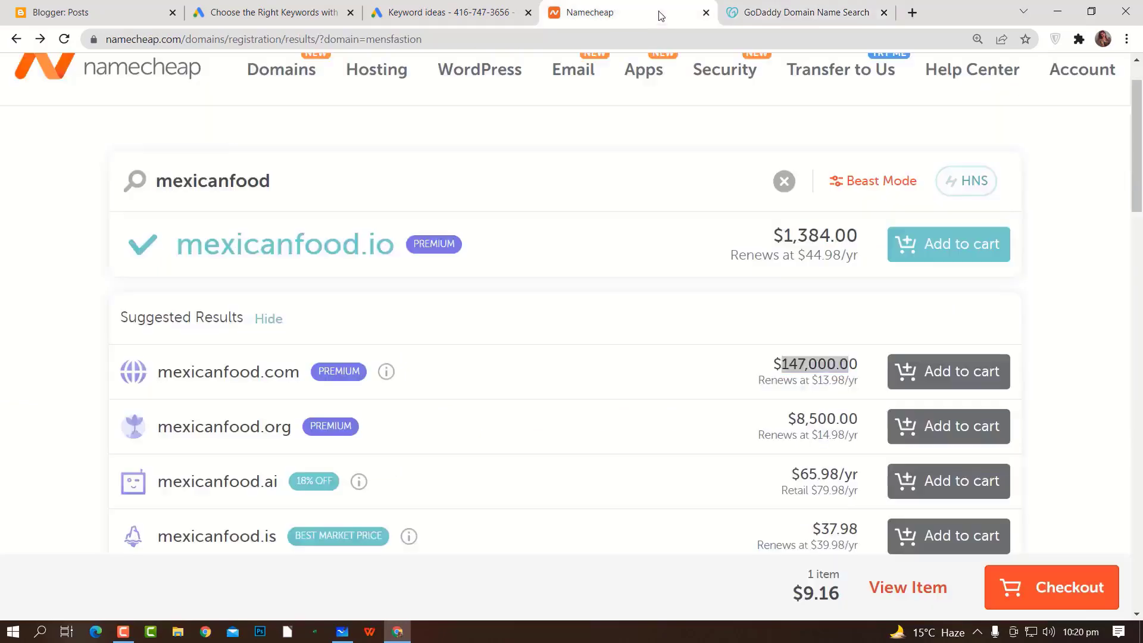
Scroll the food ideas down to 'butter chicken' and copy that keyword.
left_click(484, 18)
scroll(259, 481, "down", 5)
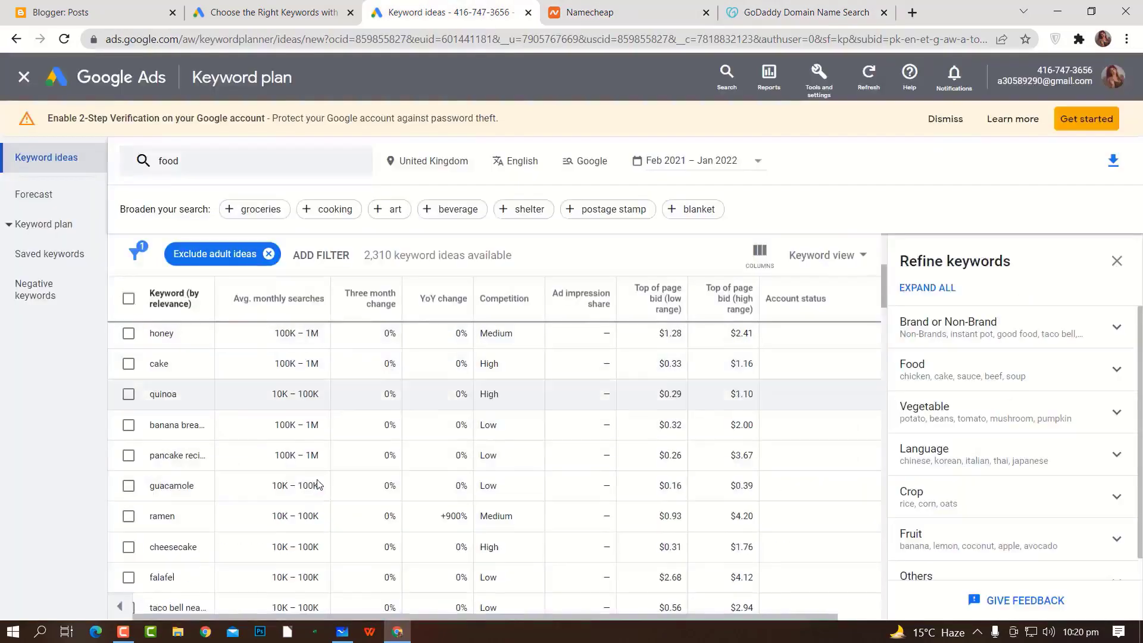
scroll(238, 499, "down", 3)
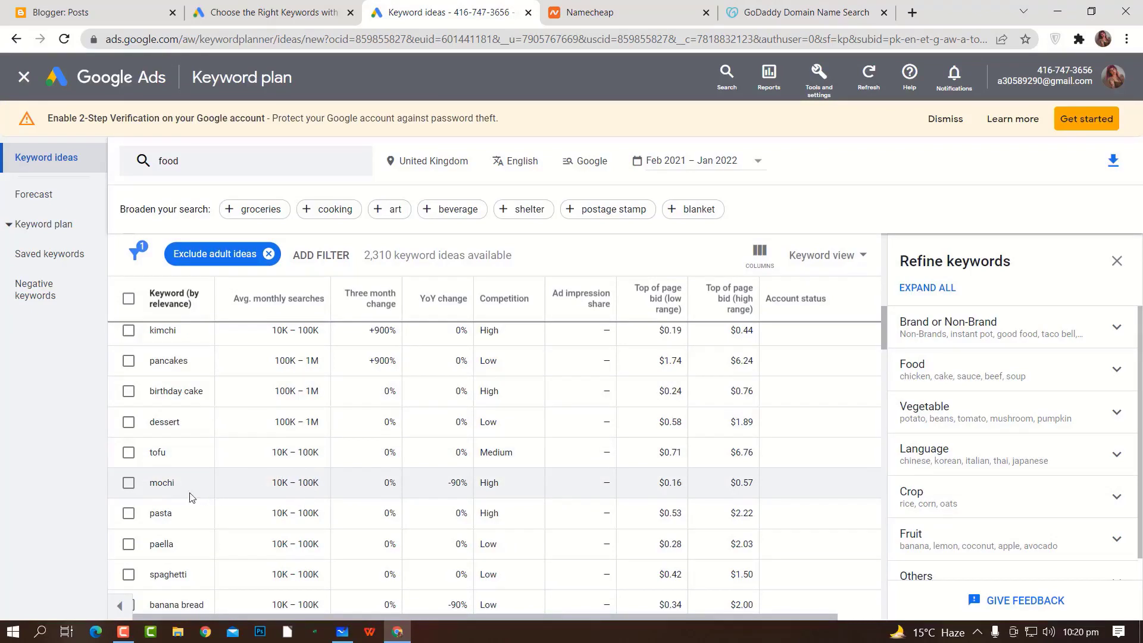
scroll(336, 526, "down", 3)
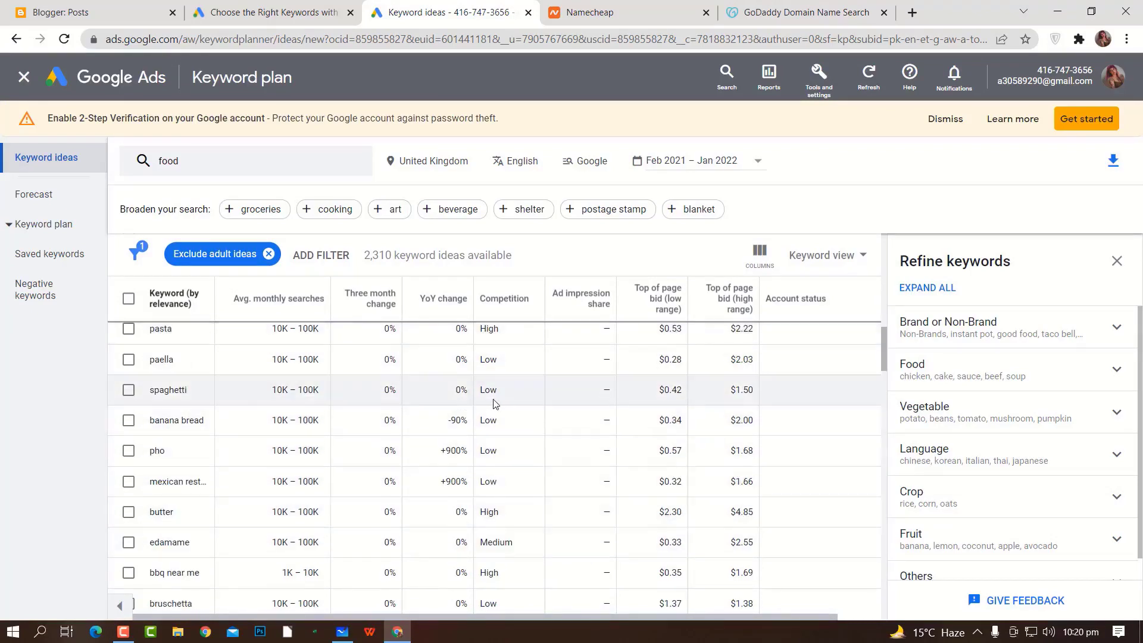
scroll(494, 403, "up", 1)
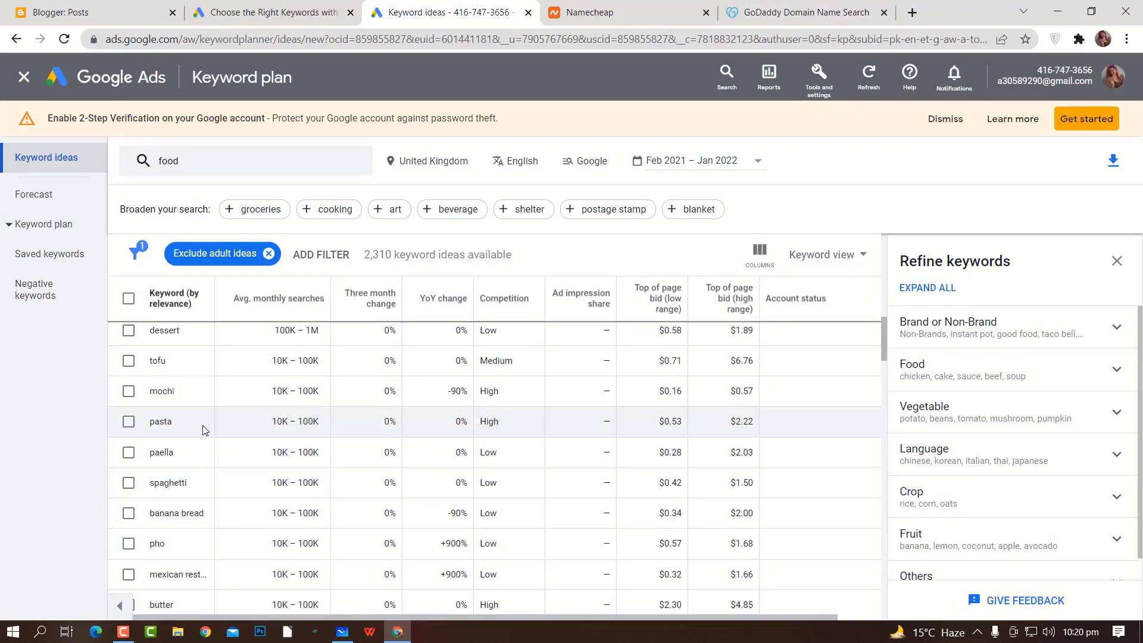
scroll(170, 425, "down", 15)
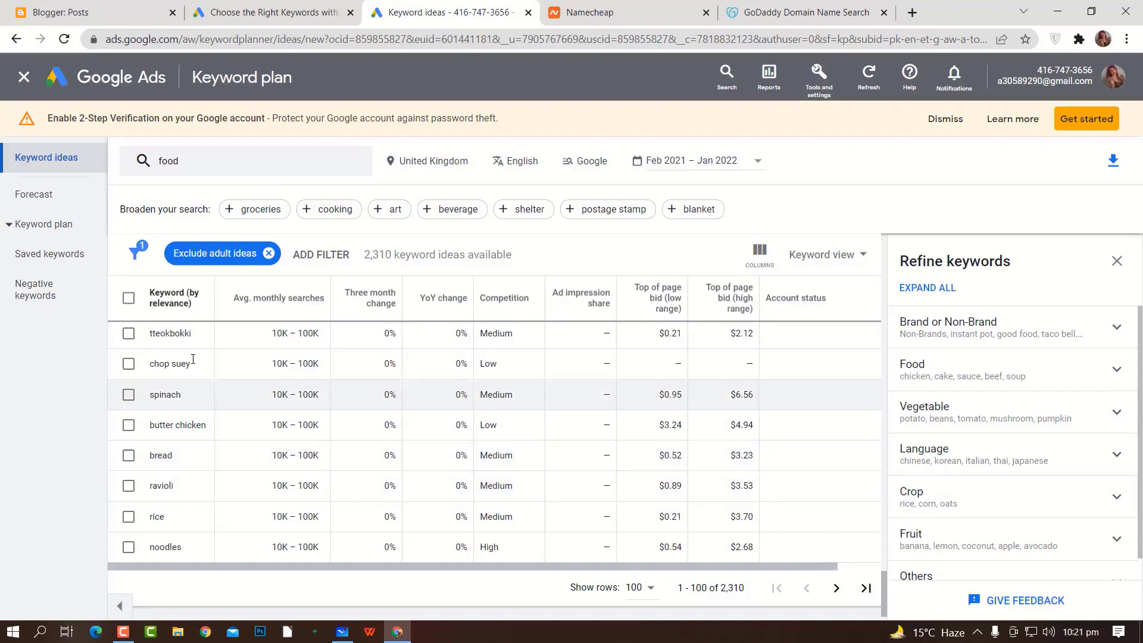
scroll(168, 482, "down", 1)
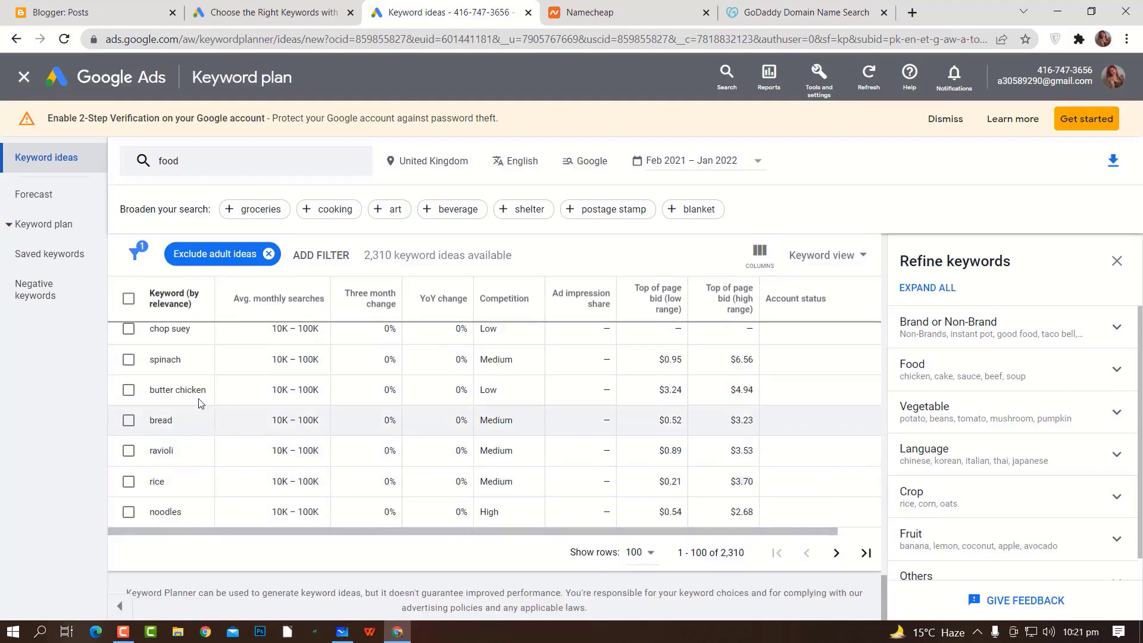
left_click_drag(206, 392, 135, 394)
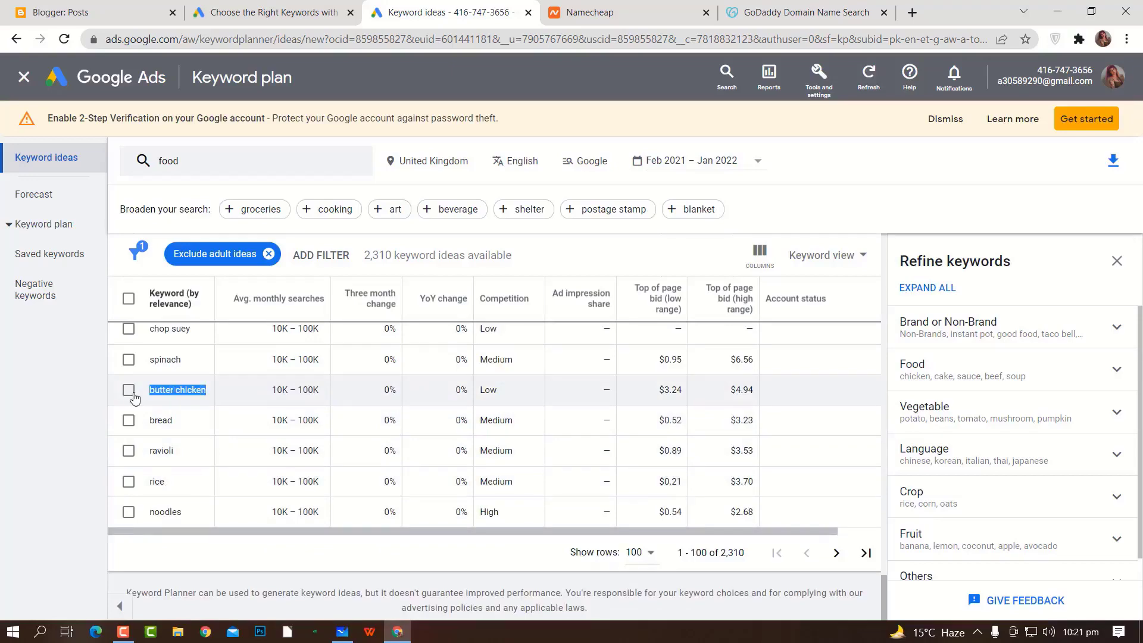
right_click(174, 390)
left_click(202, 401)
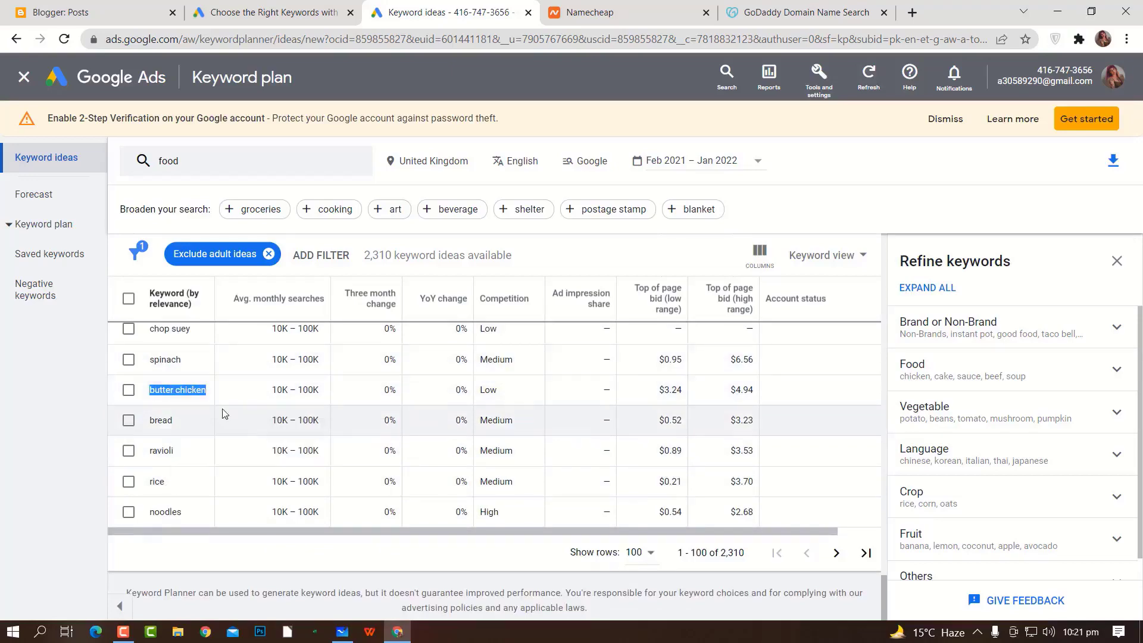
left_click(589, 18)
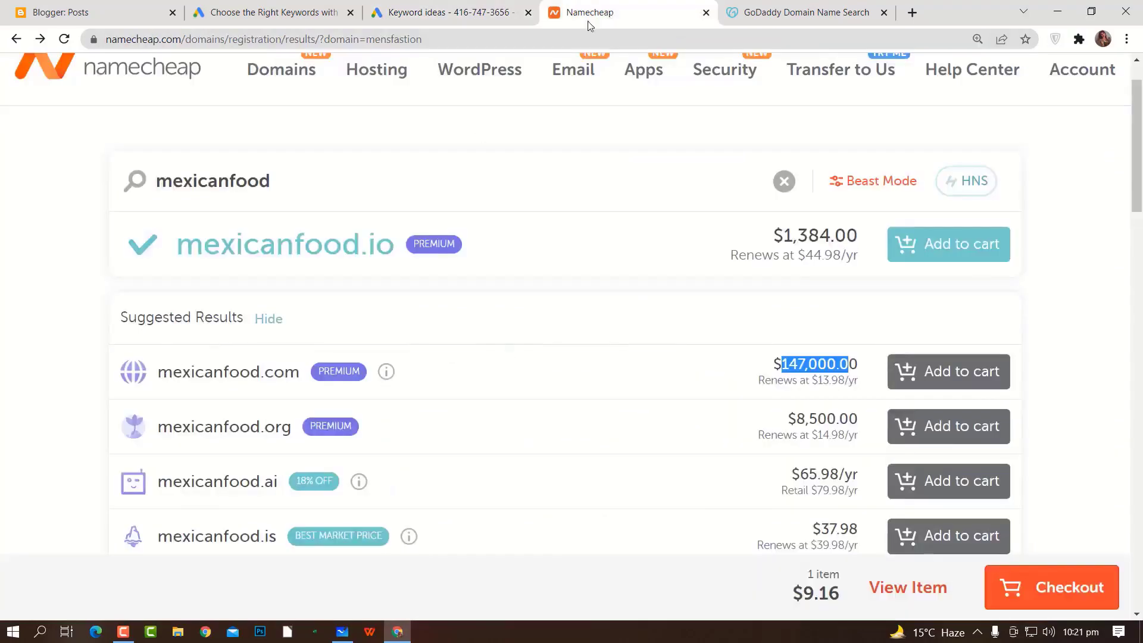
Search Namecheap for 'butterchicken', finding .co at $399.00 and .com at $19,999.00.
left_click(265, 181)
double_click(265, 181)
right_click(265, 190)
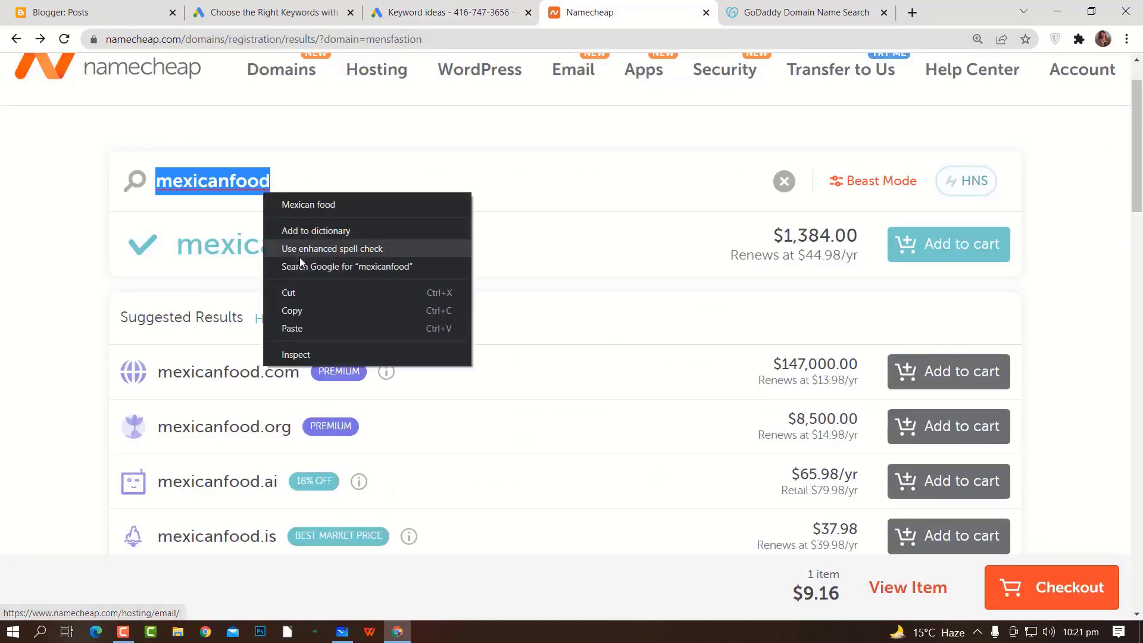
left_click(292, 328)
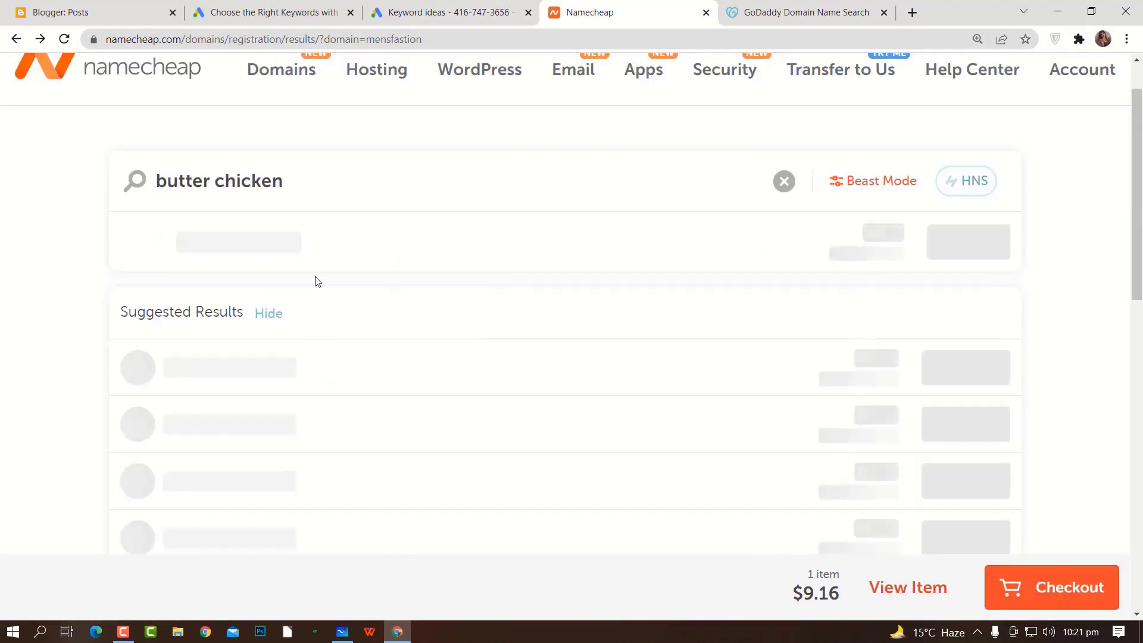
key("BackSpace")
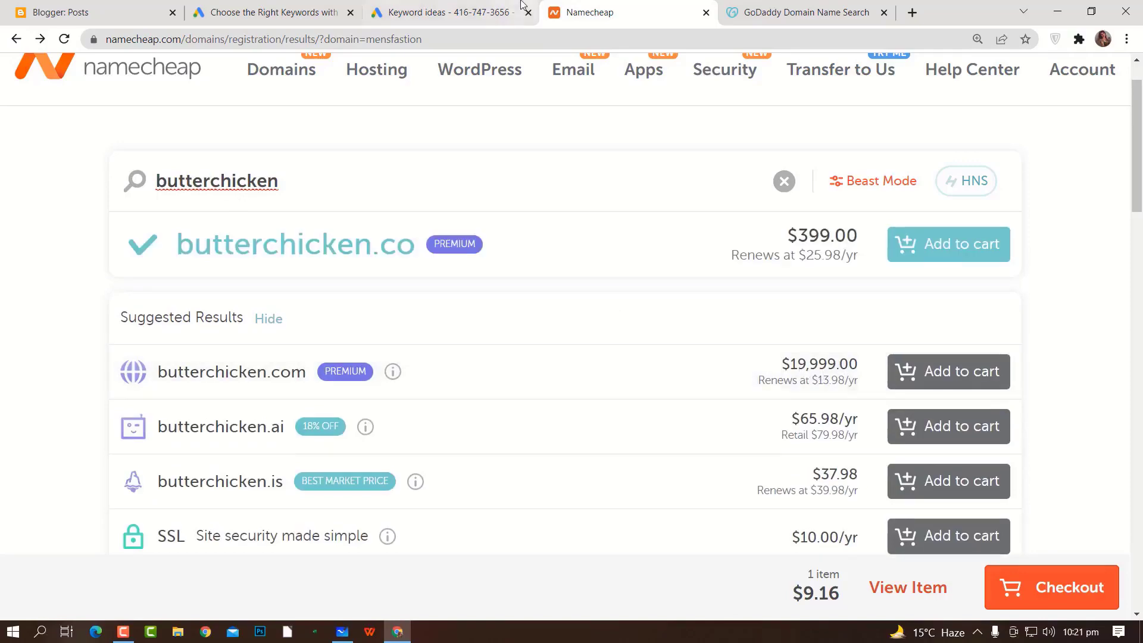
left_click(453, 12)
left_click_drag(272, 390, 319, 390)
scroll(285, 404, "up", 5)
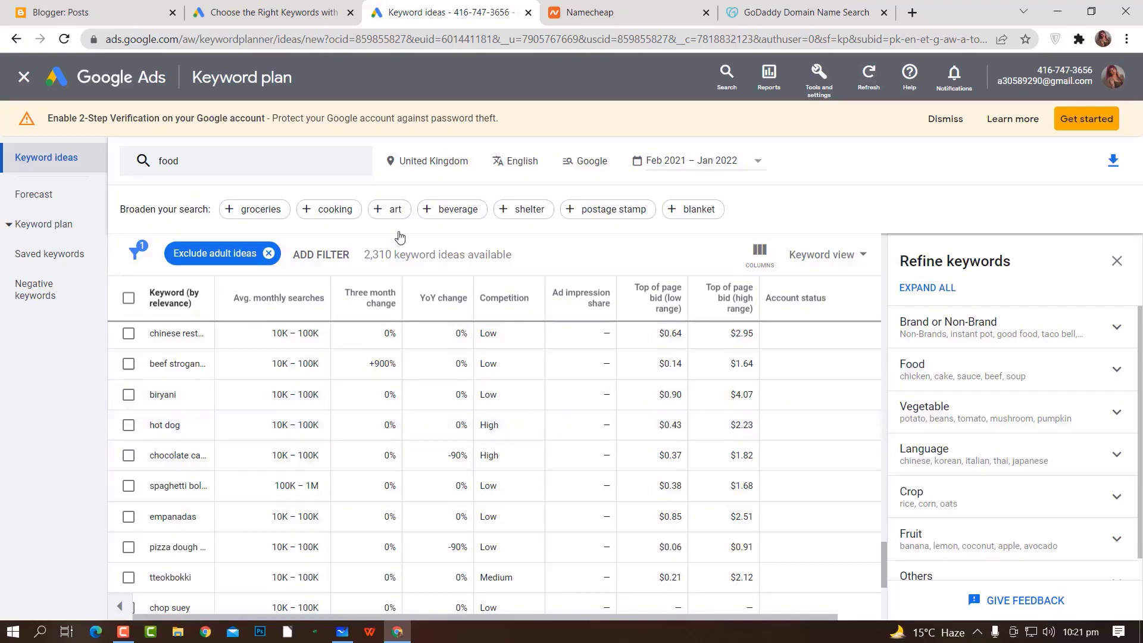
Compare the open tabs and highlight the biryani keyword's monthly searches.
scroll(284, 440, "up", 2)
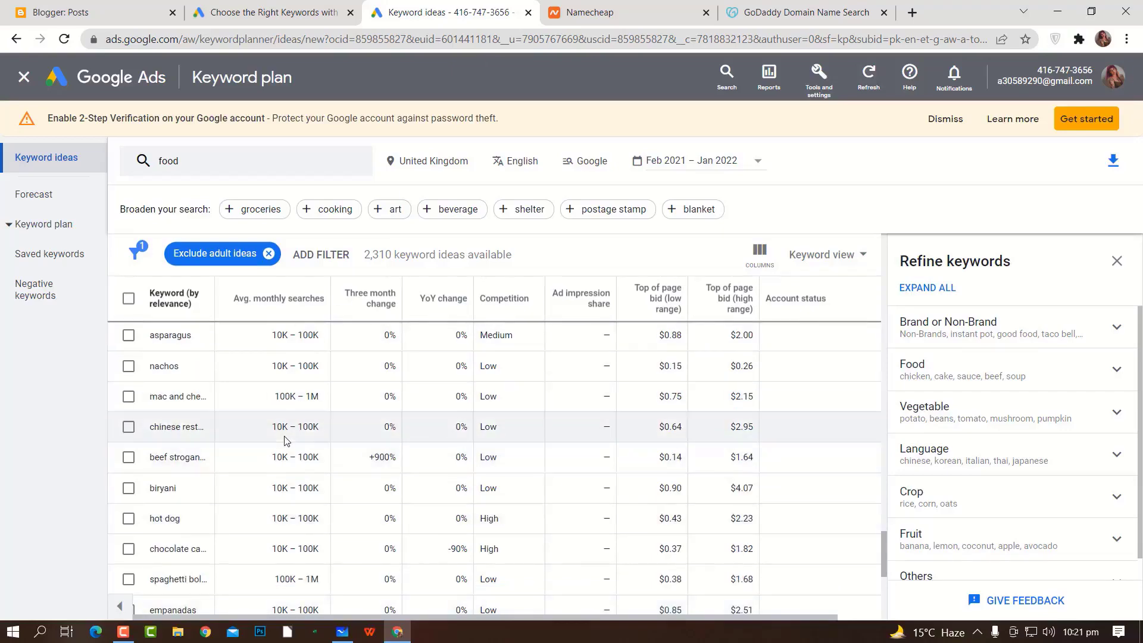
left_click(798, 12)
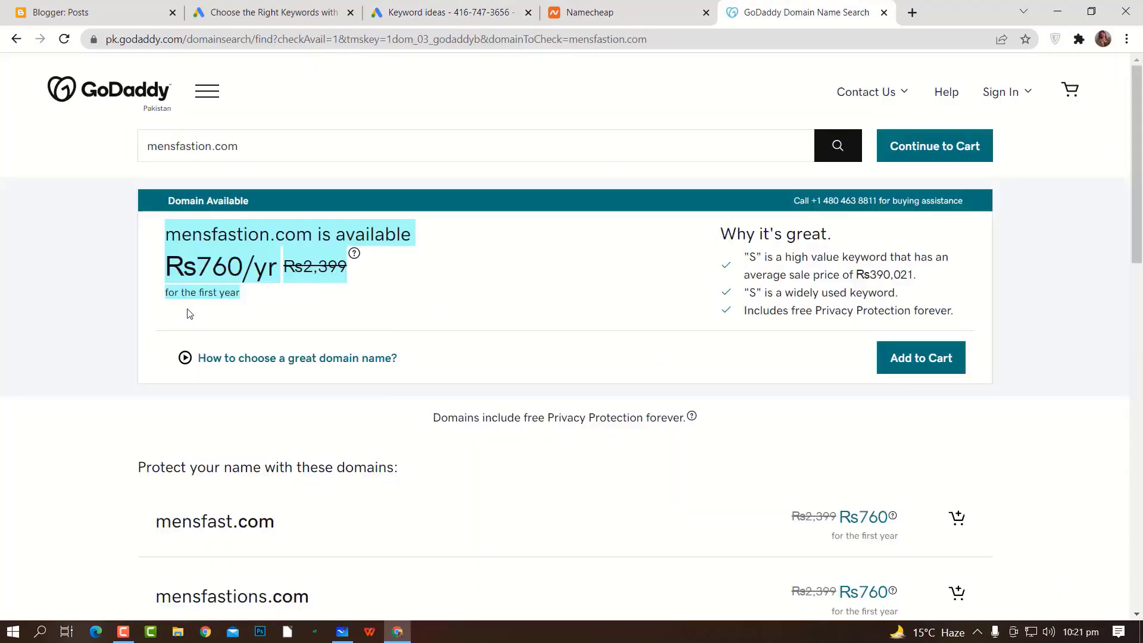
left_click(185, 272)
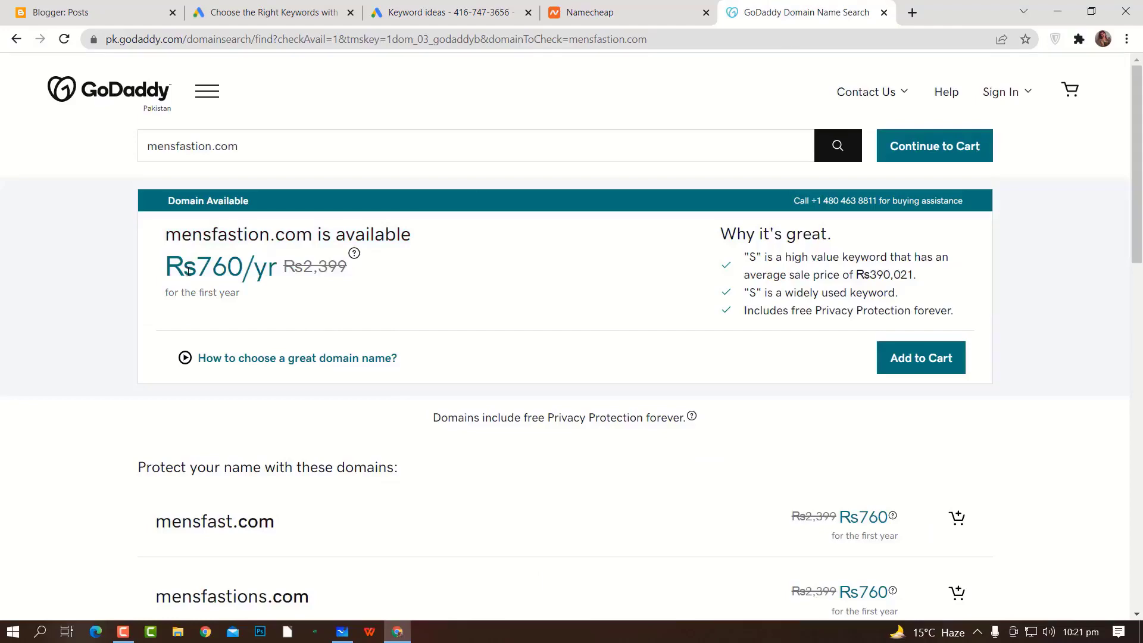
left_click(612, 6)
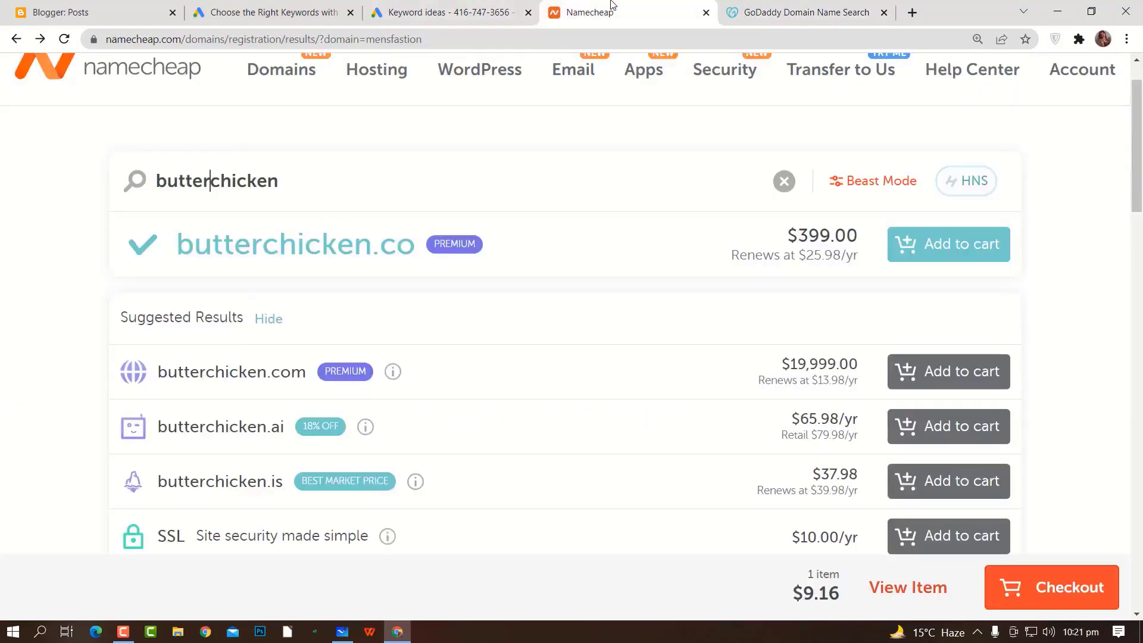
left_click(453, 12)
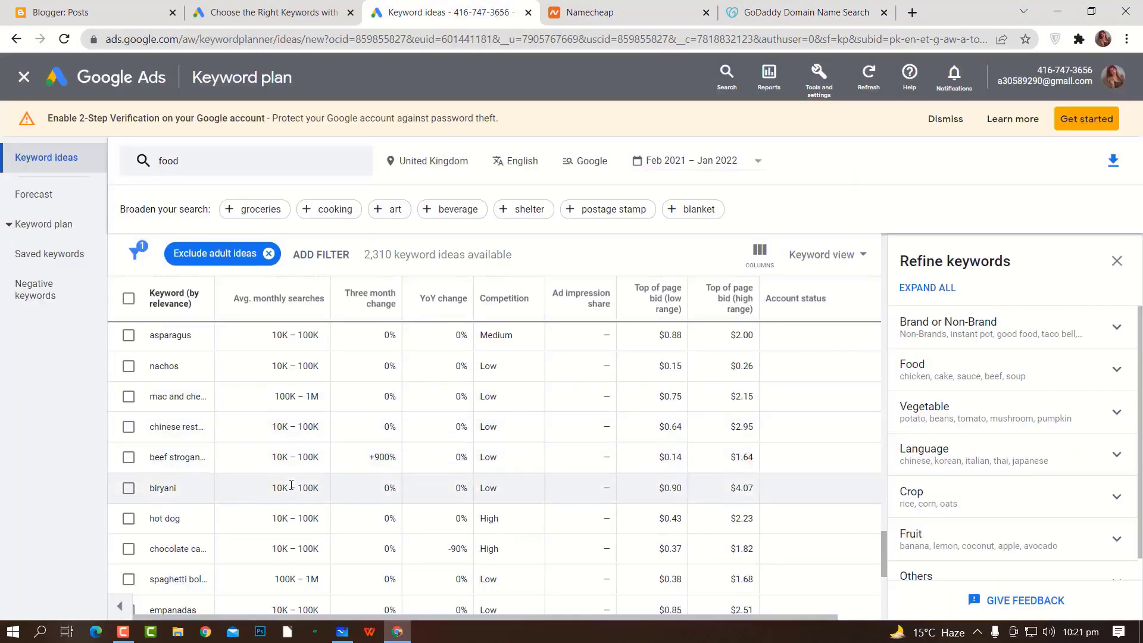
left_click_drag(268, 493, 321, 489)
Return Namecheap to its homepage and bring GoDaddy's mensfastion.com result (Rs760/yr) forward.
left_click(759, 13)
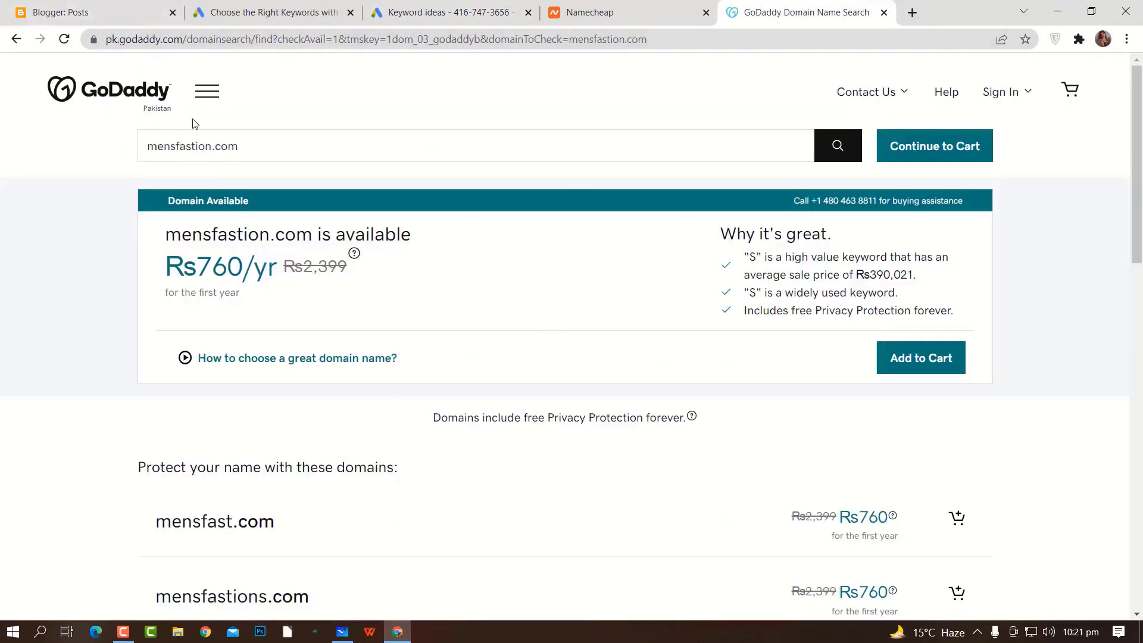
left_click(587, 13)
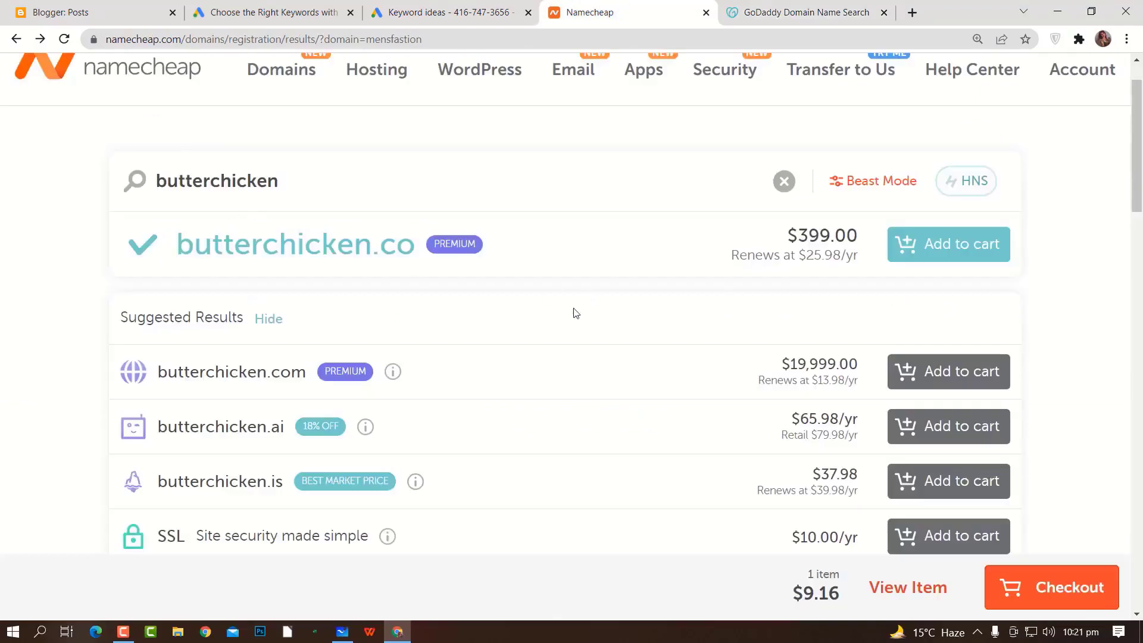
scroll(595, 321, "up", 1)
mouse_move(301, 141)
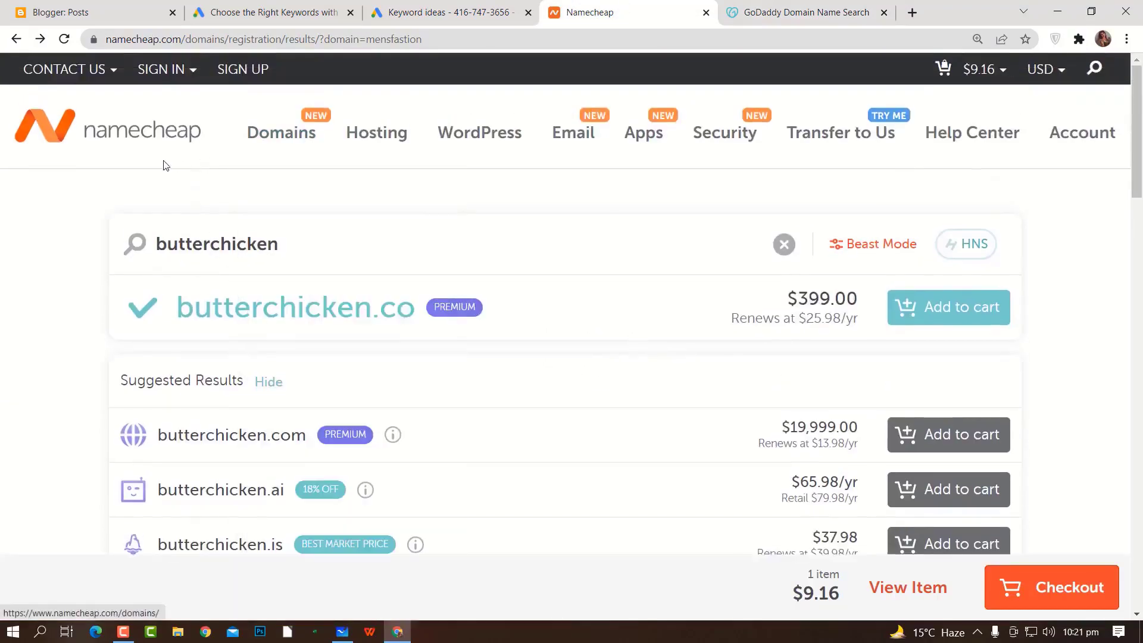
left_click(171, 141)
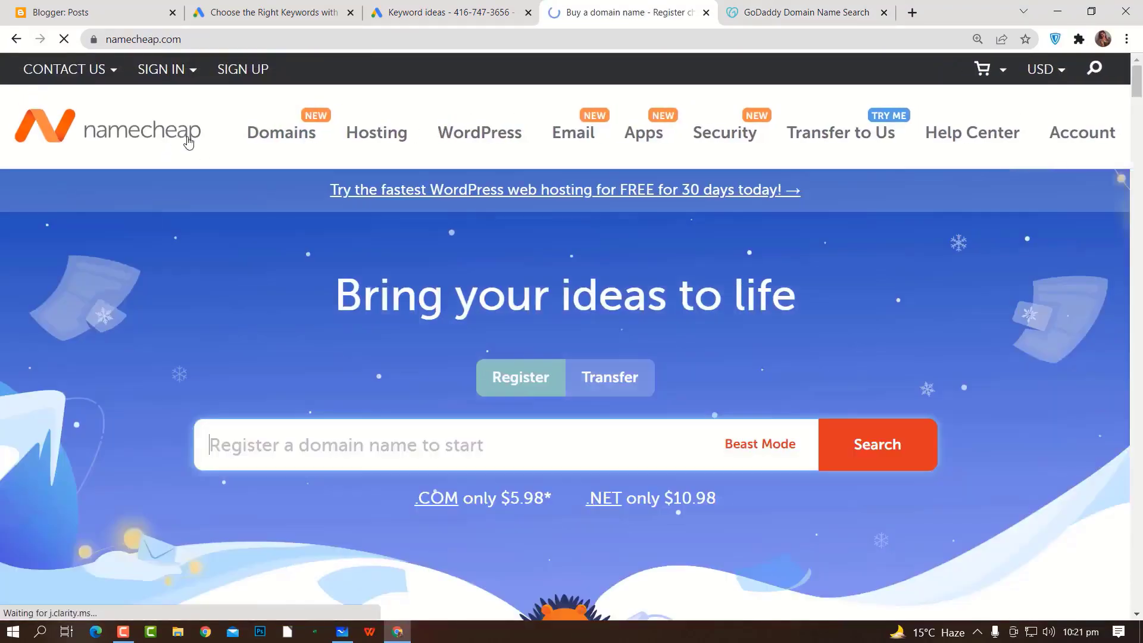
left_click(801, 12)
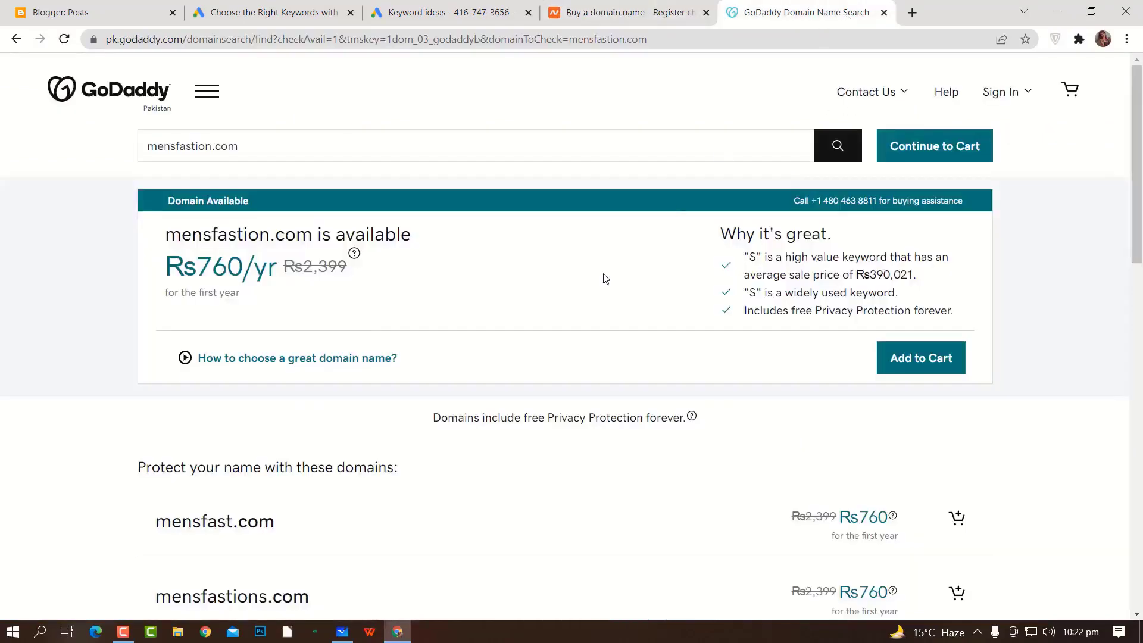
left_click(625, 13)
scroll(468, 370, "down", 5)
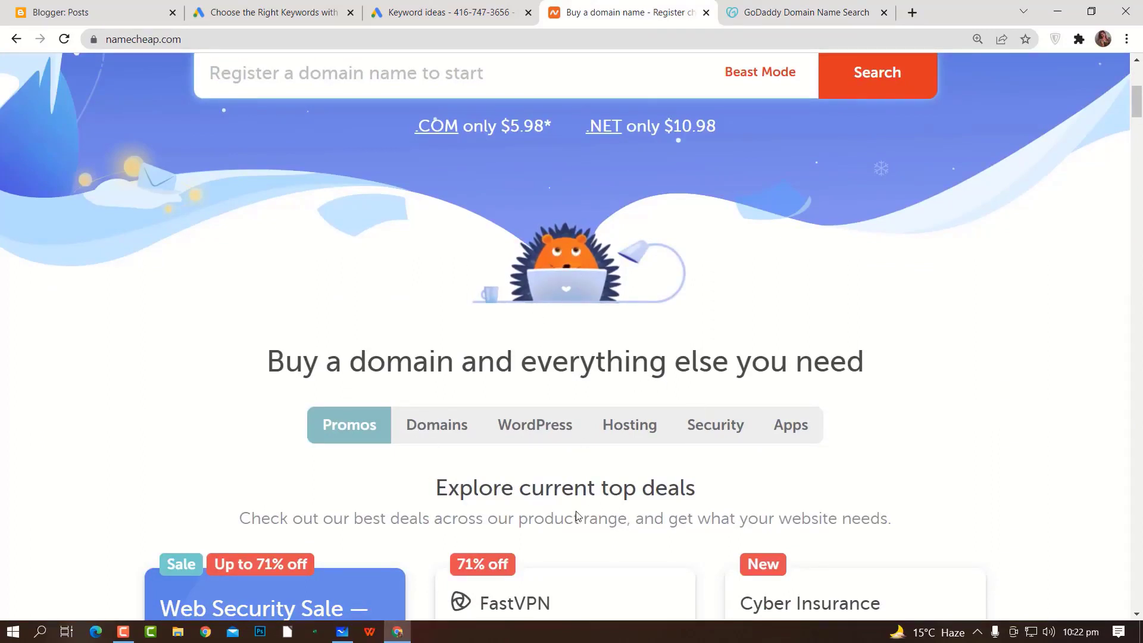
scroll(506, 473, "up", 5)
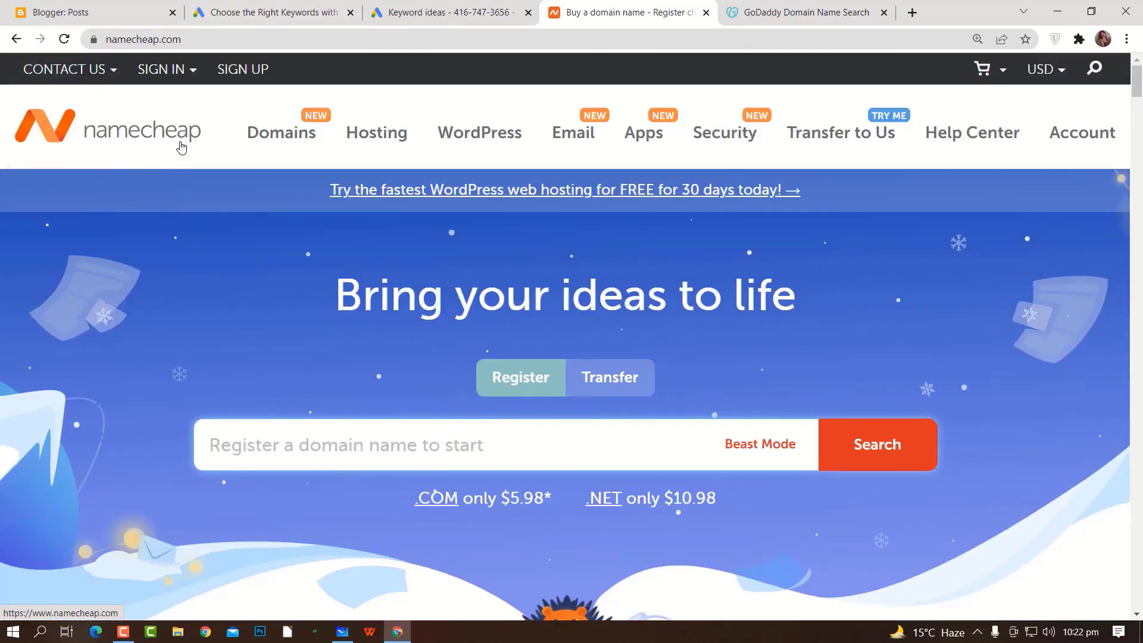
left_click(798, 19)
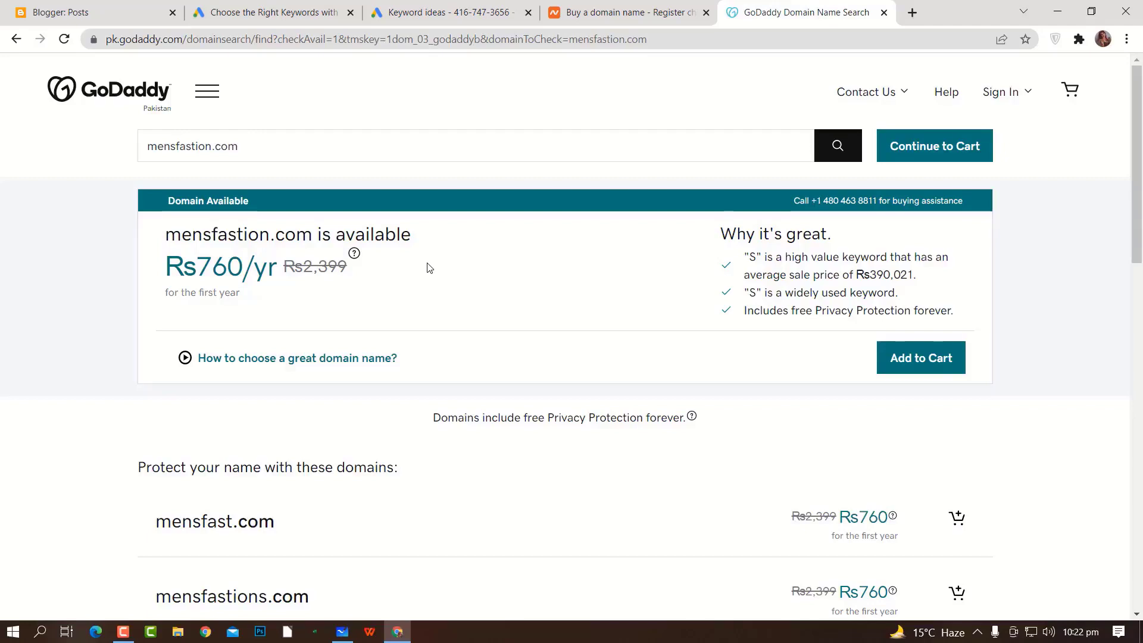
Google 'zain hosting' in a new tab, then close it and return to Namecheap.
left_click(913, 12)
type("za")
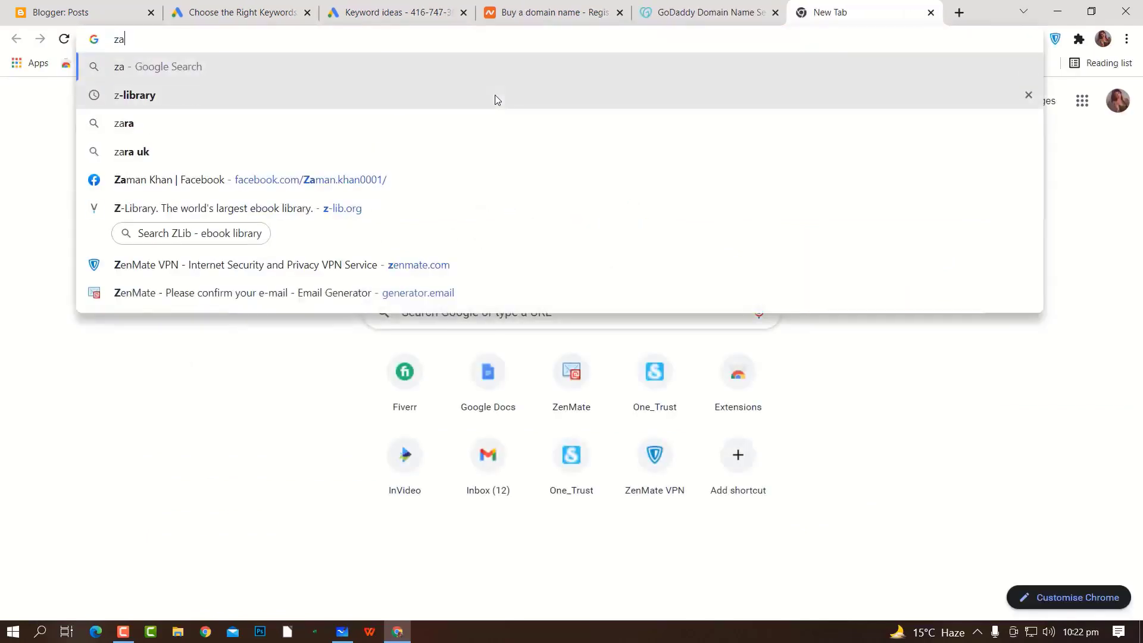
type("inhostin")
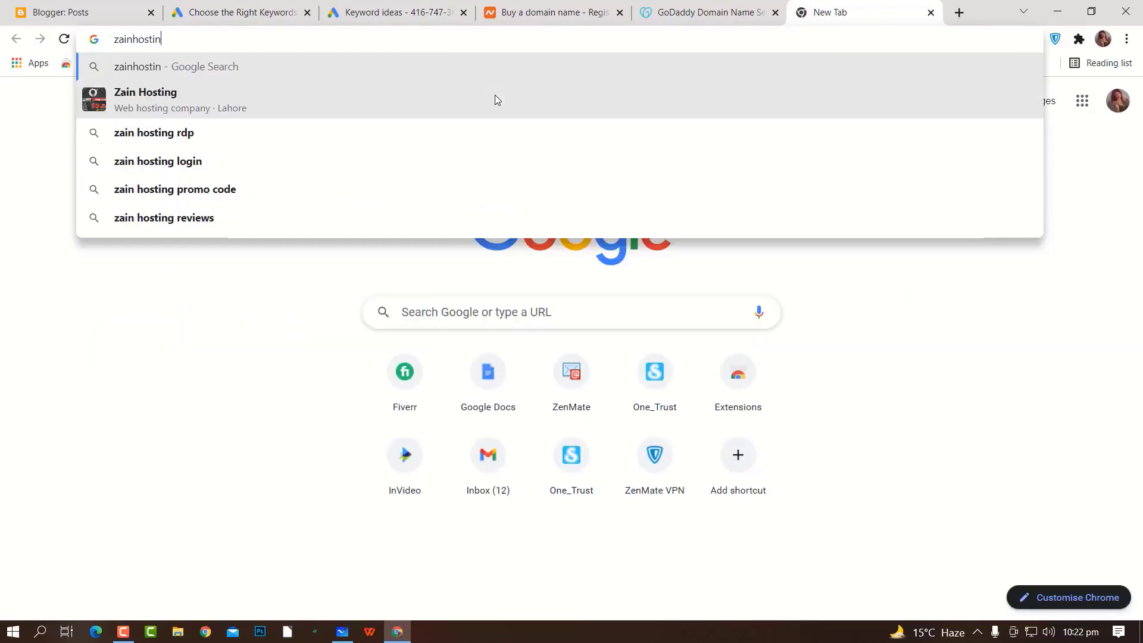
left_click(335, 105)
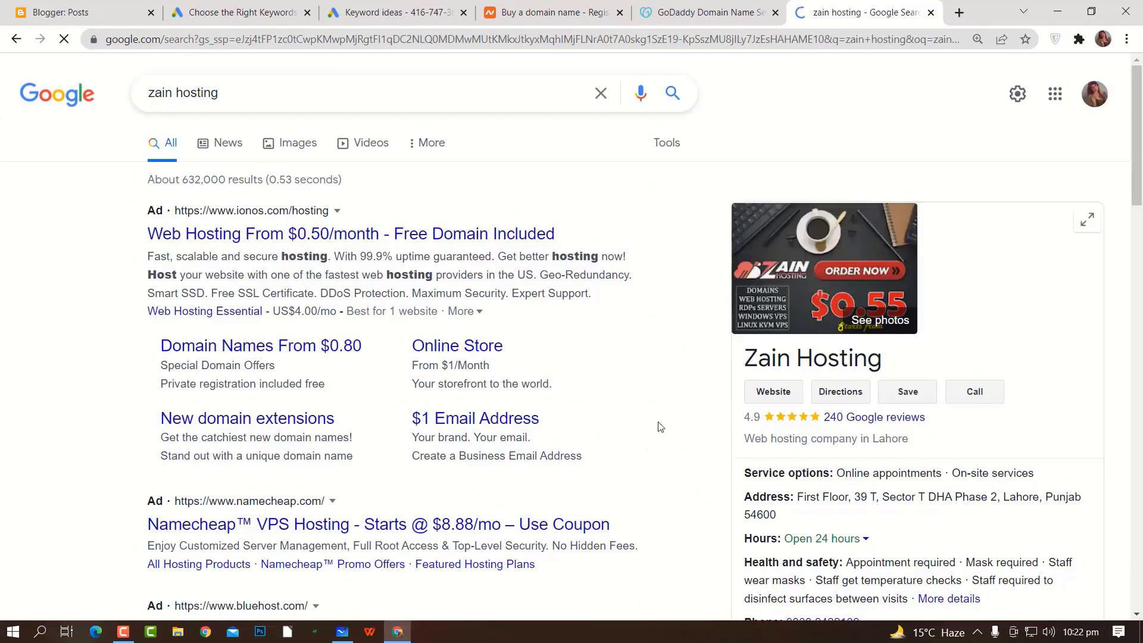
scroll(276, 487, "down", 3)
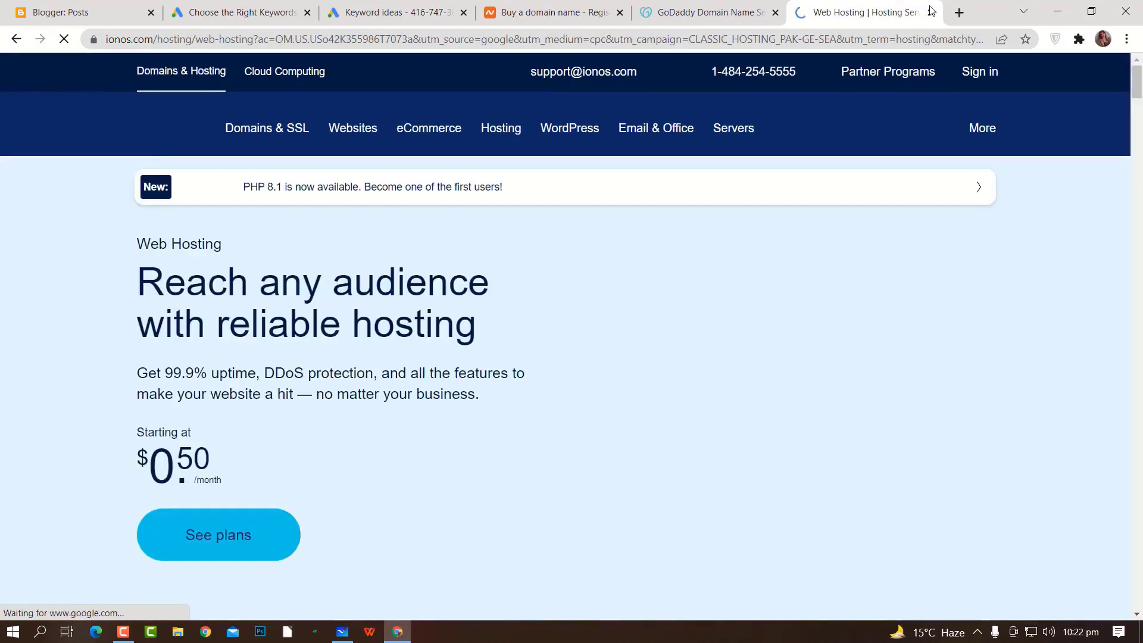
left_click(931, 12)
left_click(636, 15)
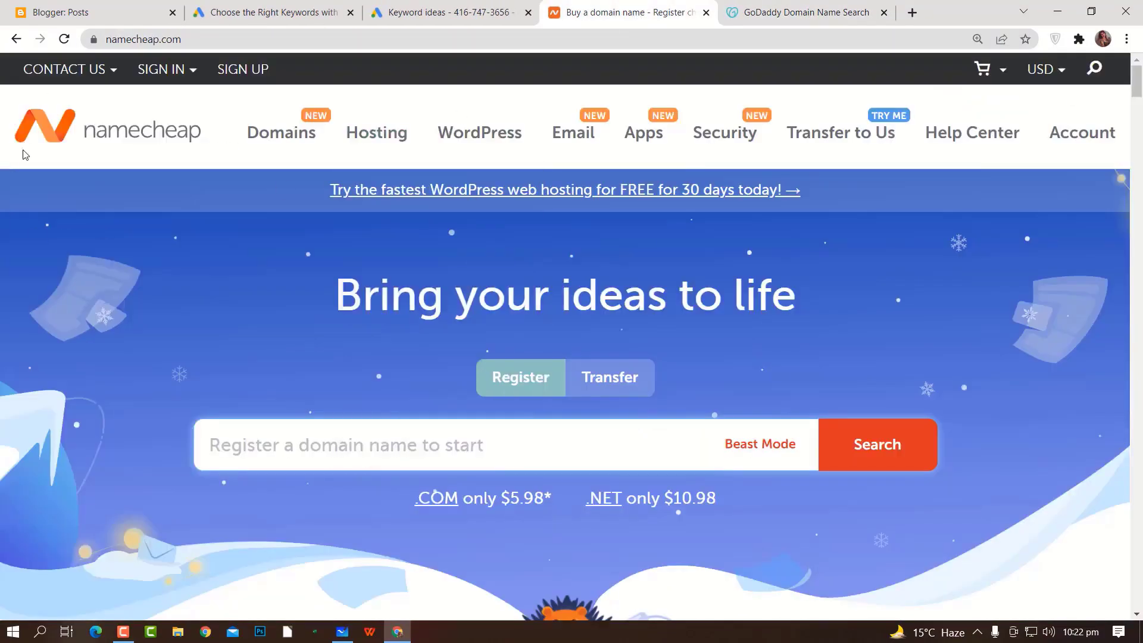
Copy mensfastion.com from GoDaddy's search box and add it to the cart.
left_click(798, 12)
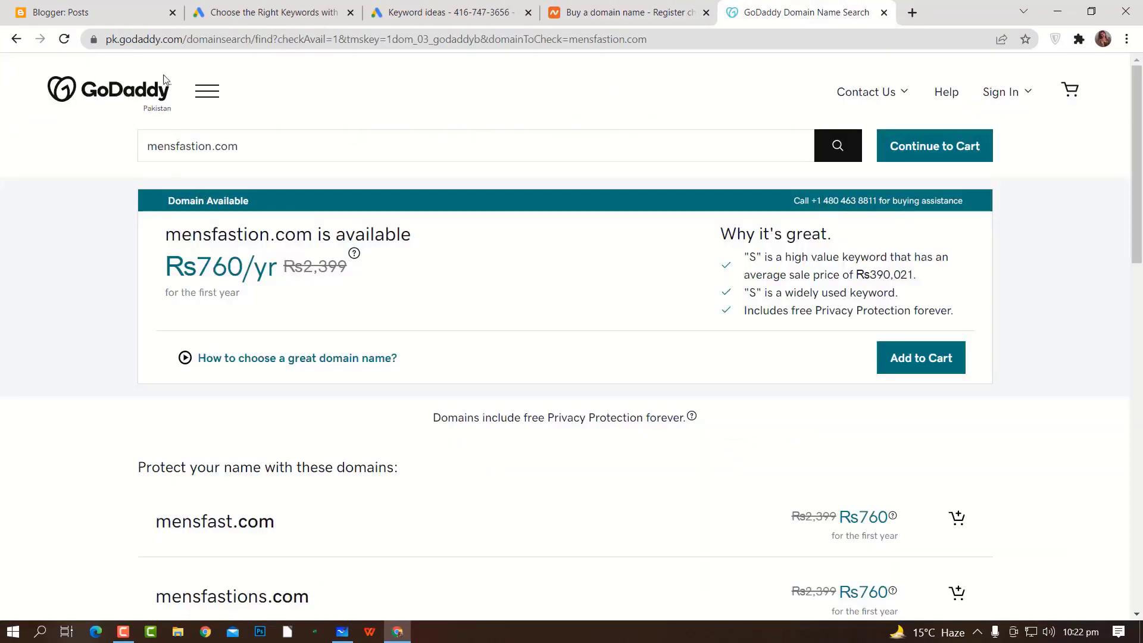
left_click(654, 13)
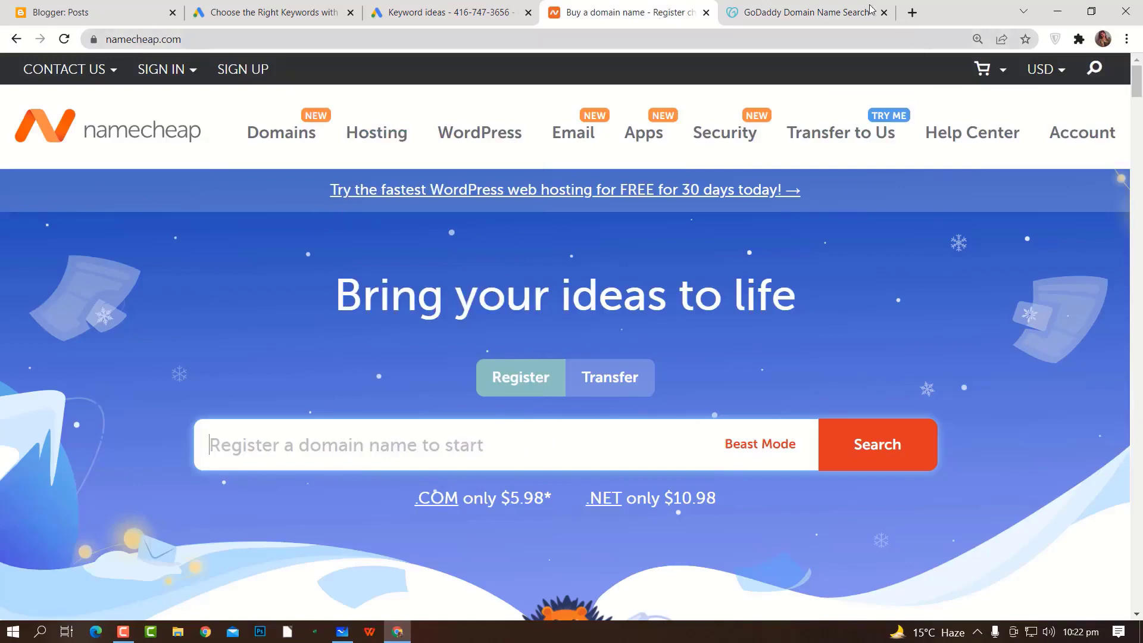
left_click(836, 5)
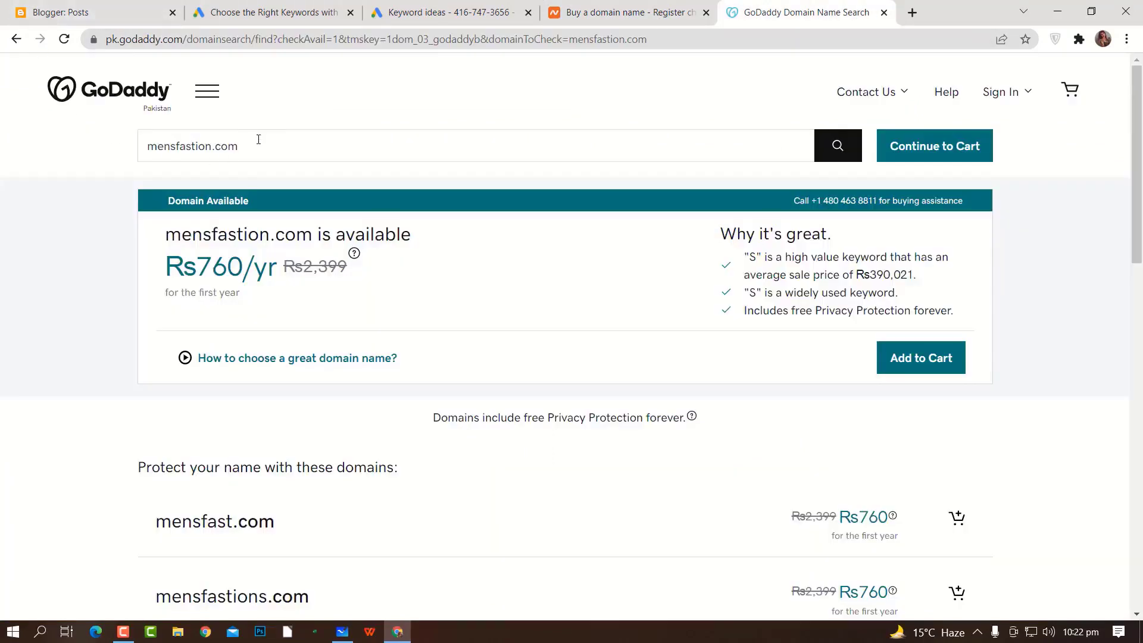
left_click(149, 145)
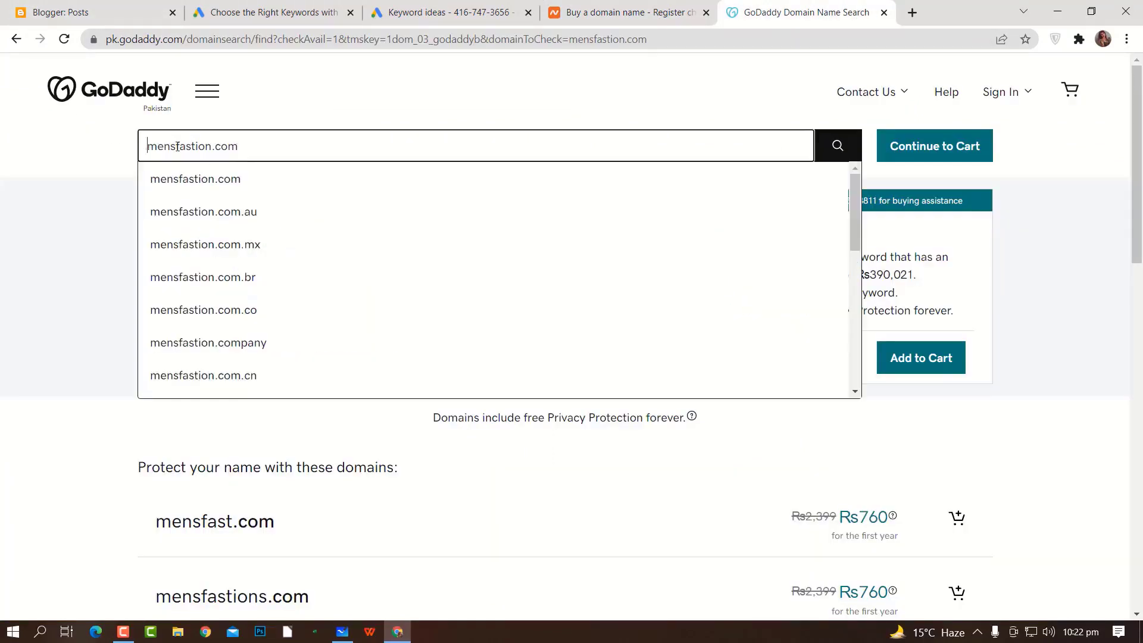
right_click(212, 155)
left_click(250, 210)
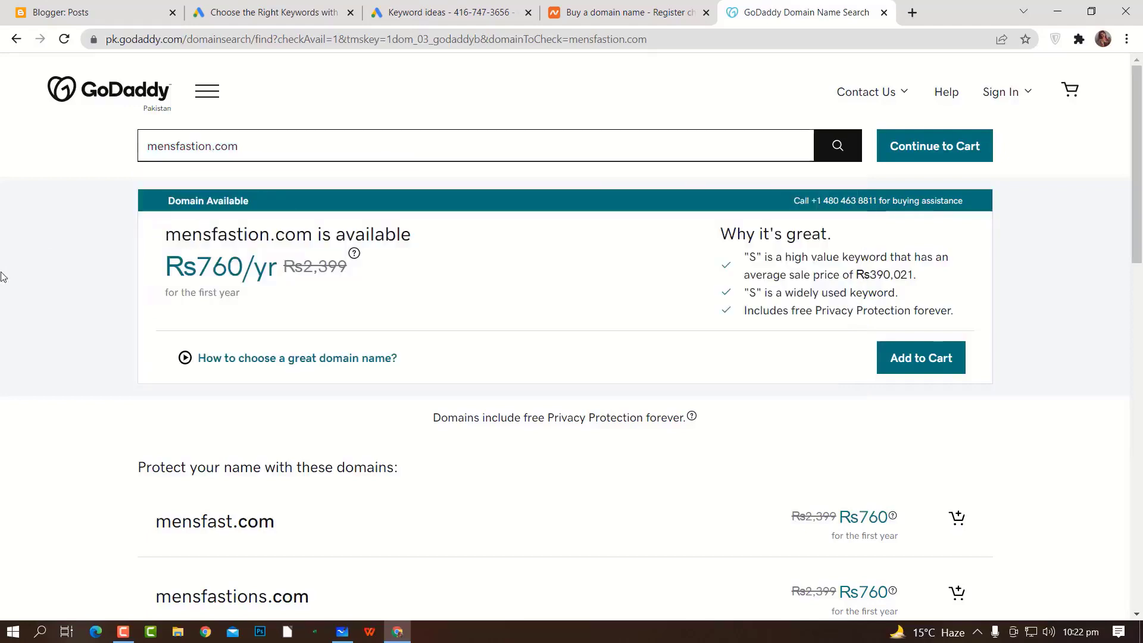
left_click(940, 351)
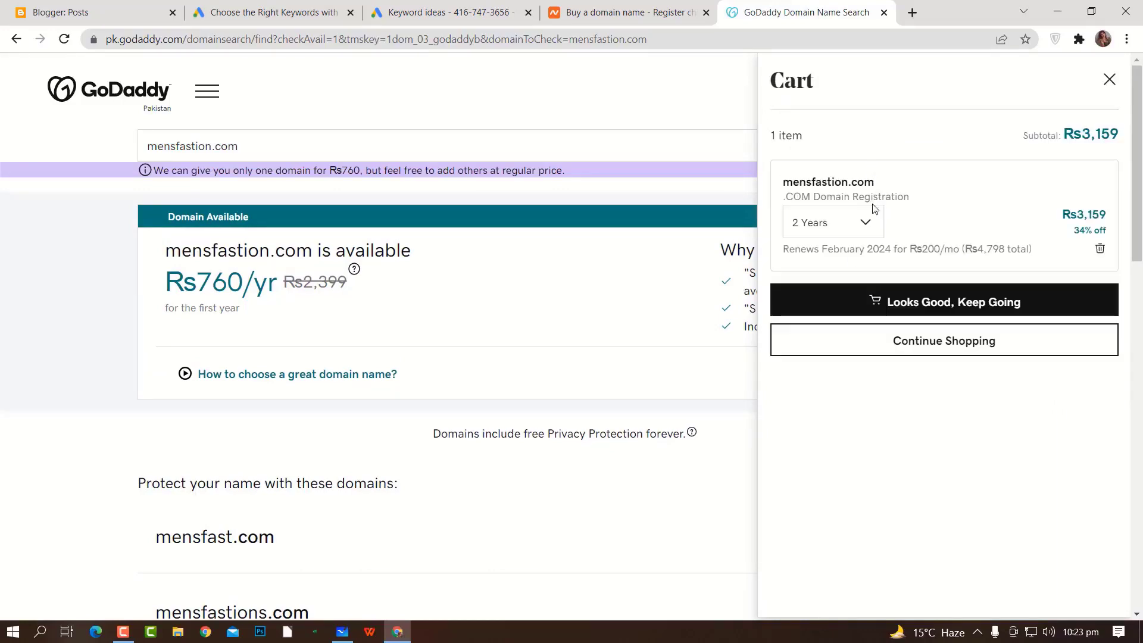
Change the mensfastion.com registration to 1 Year, bringing the subtotal to Rs760.
left_click(848, 228)
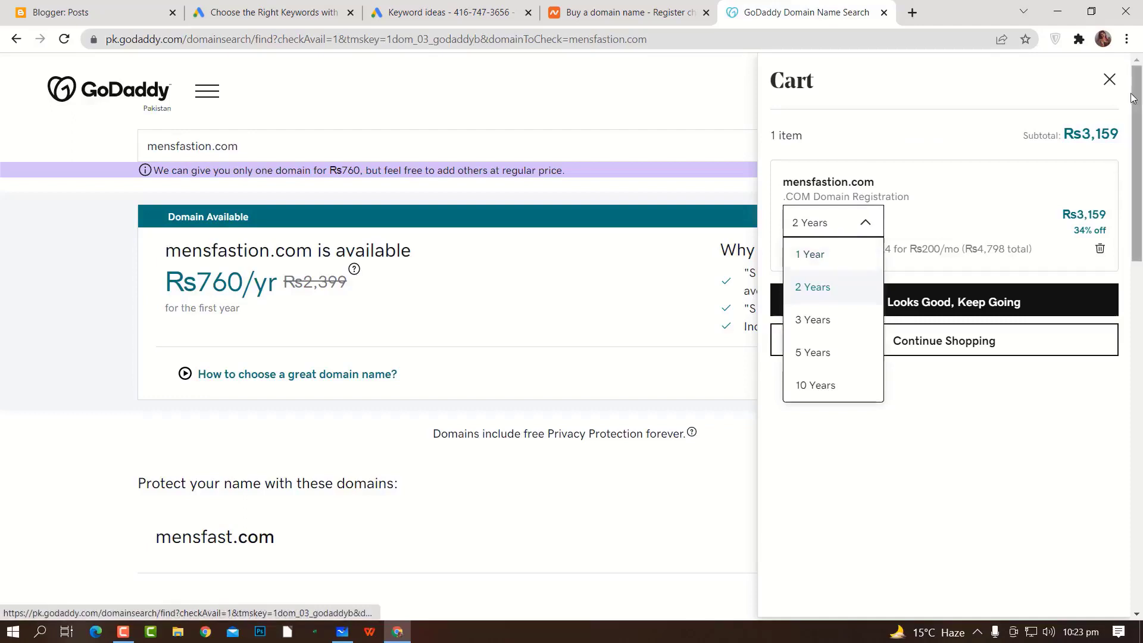
left_click(824, 255)
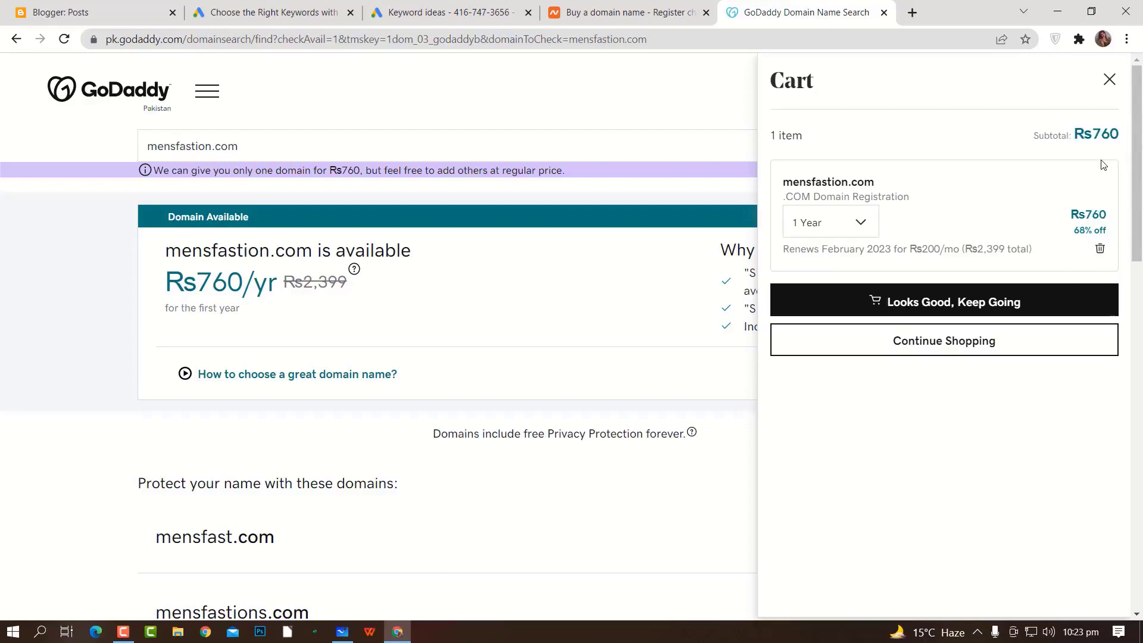
left_click_drag(1093, 139, 1121, 142)
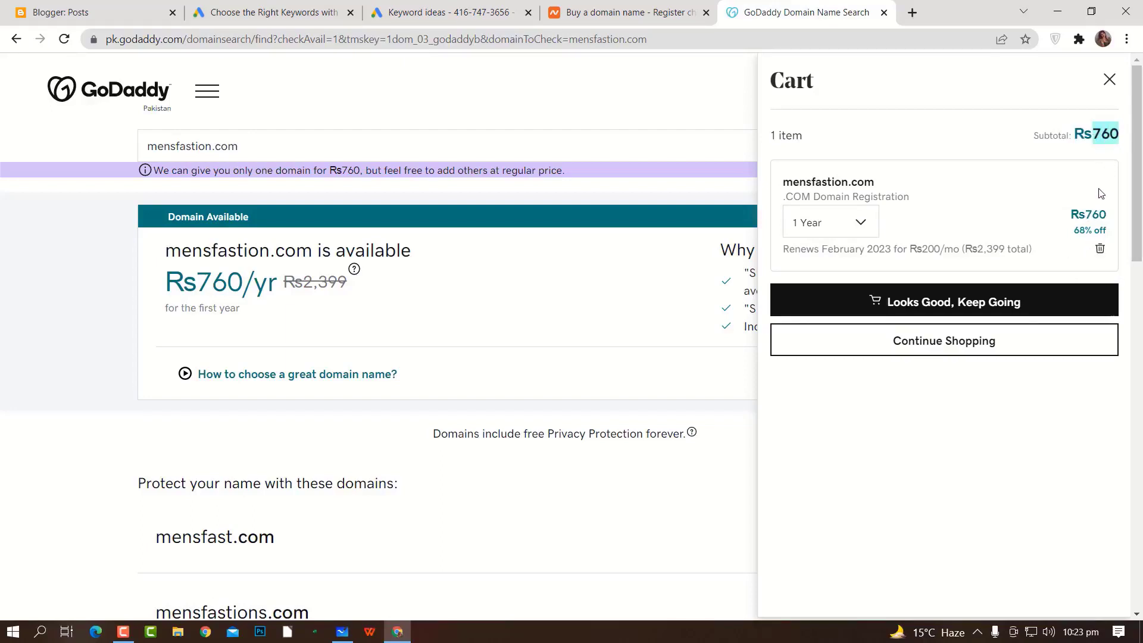
left_click(907, 18)
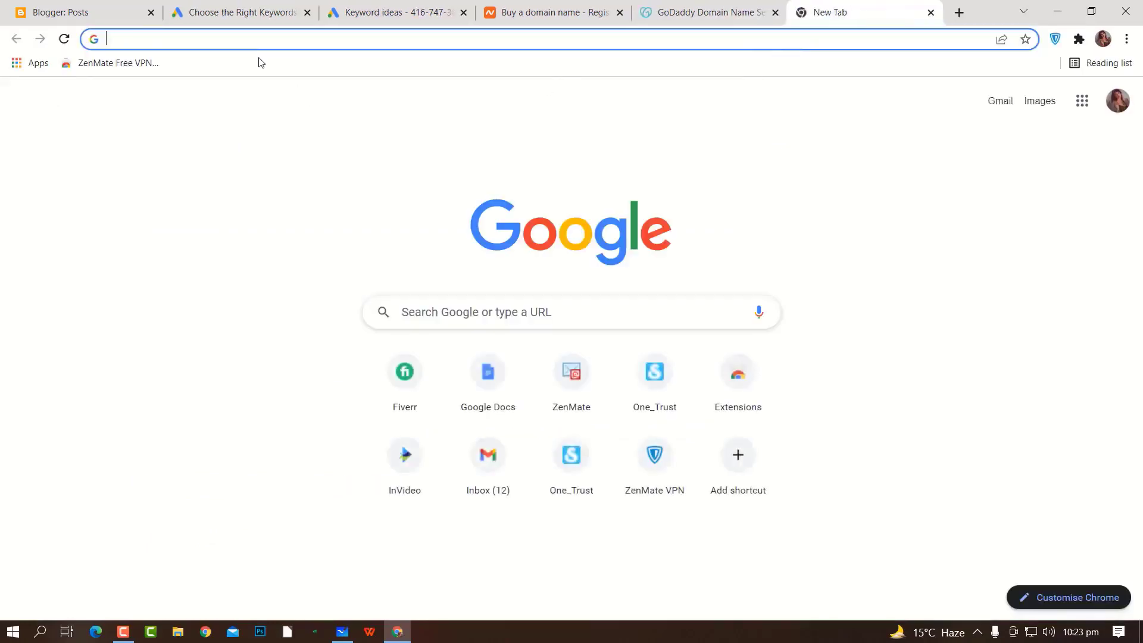
Search Google for 'godaddy coupon' and open the Daily Beast promo code page.
type("goda")
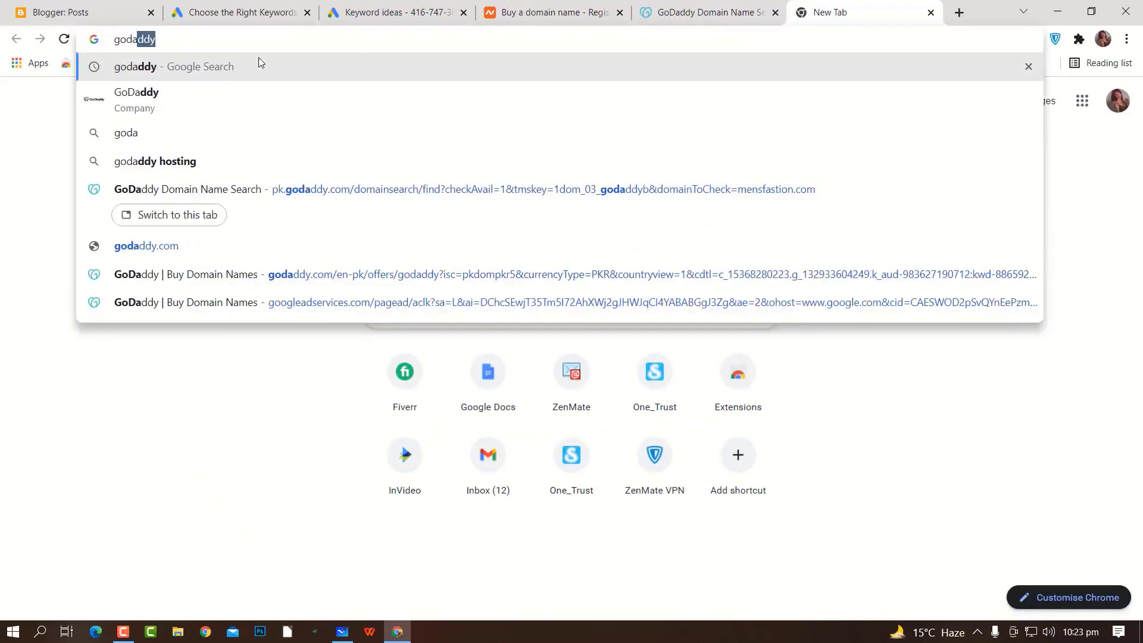
key("Down")
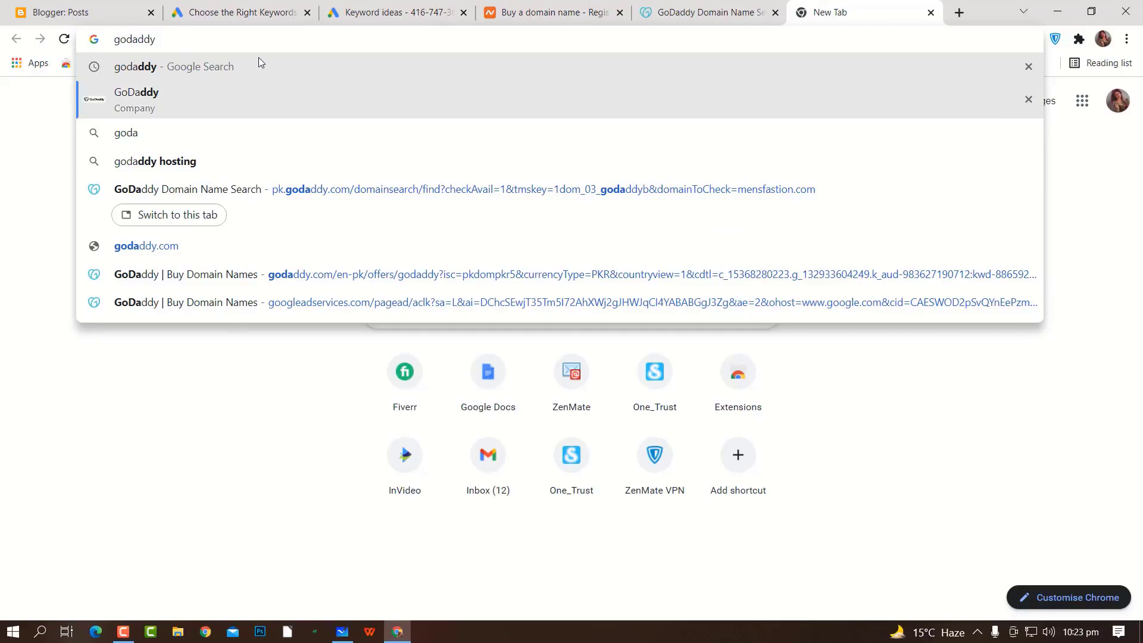
type("c")
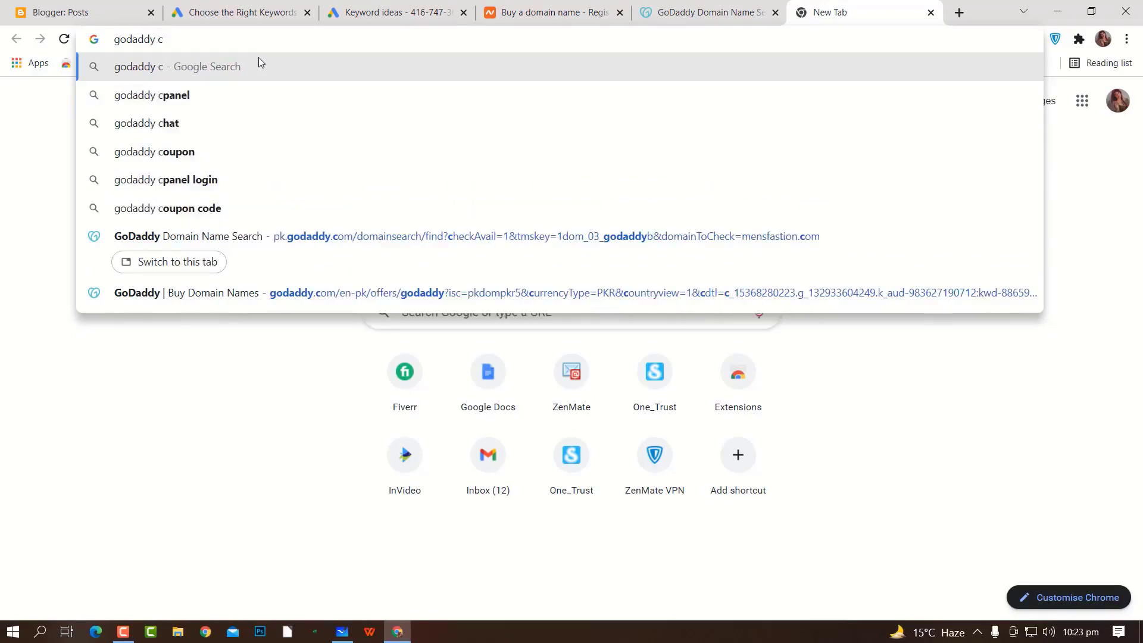
key("Down")
key("Down")
key("Down")
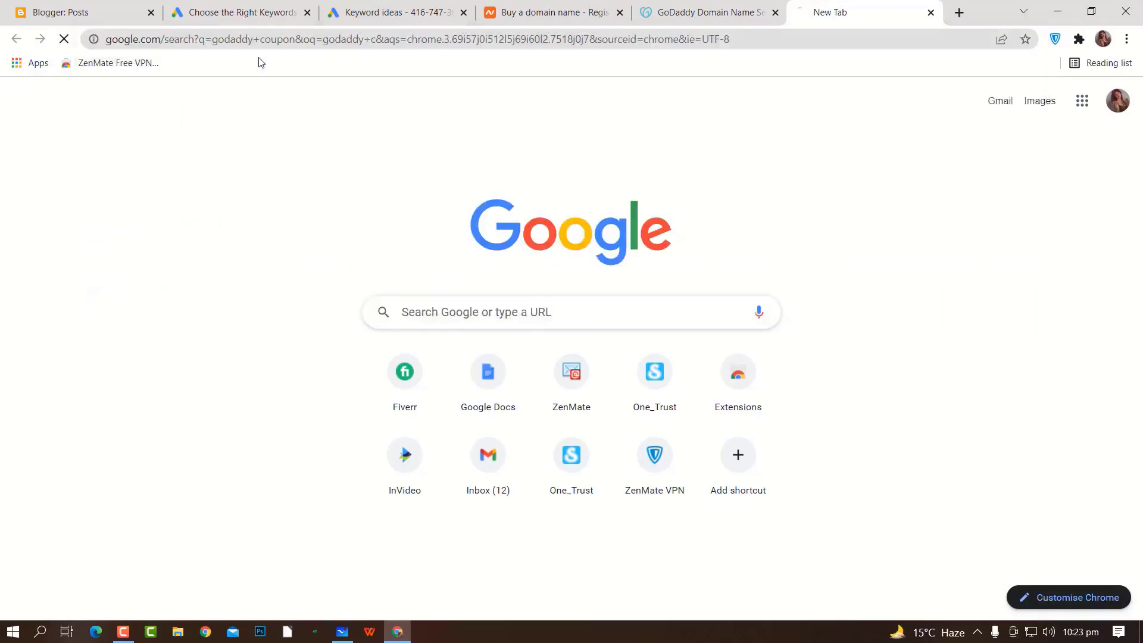
key("Return")
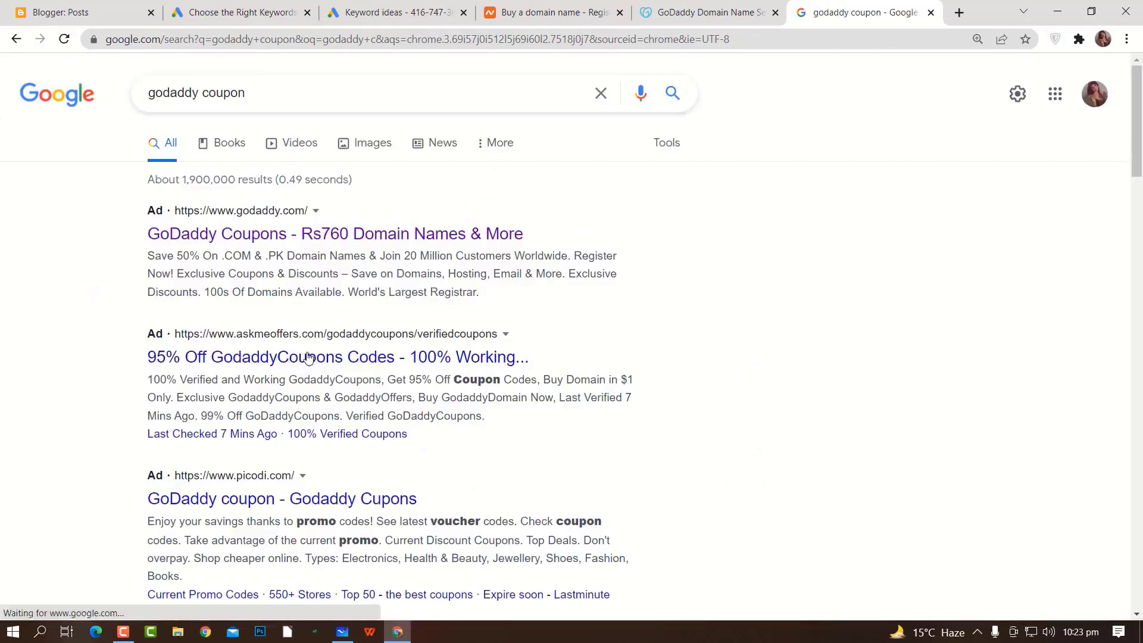
scroll(316, 459, "down", 2)
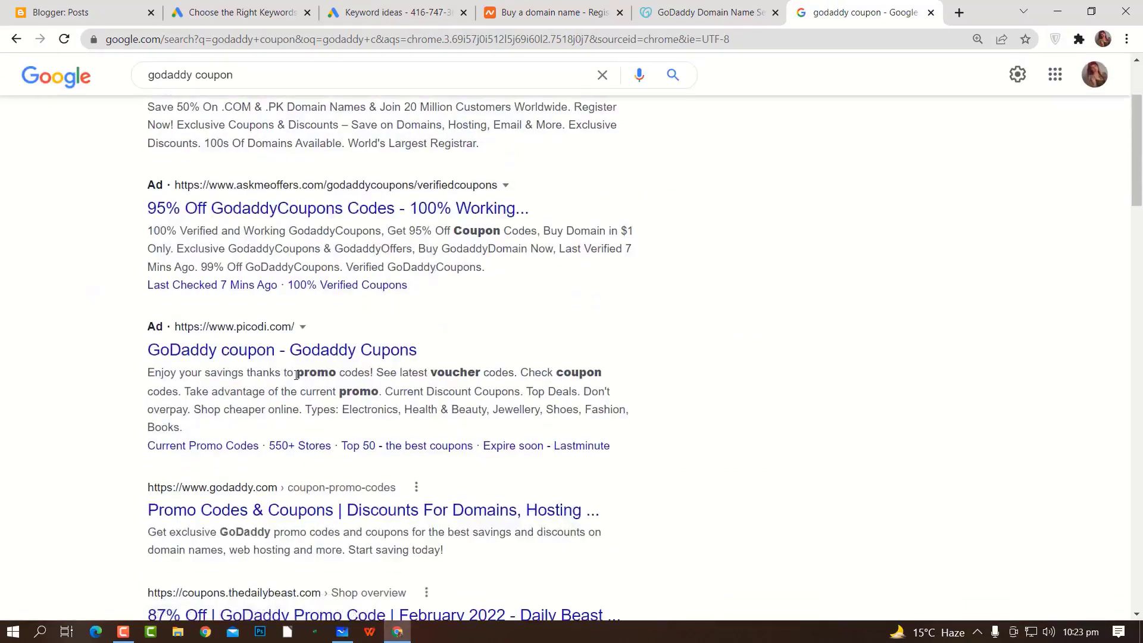
scroll(309, 365, "down", 2)
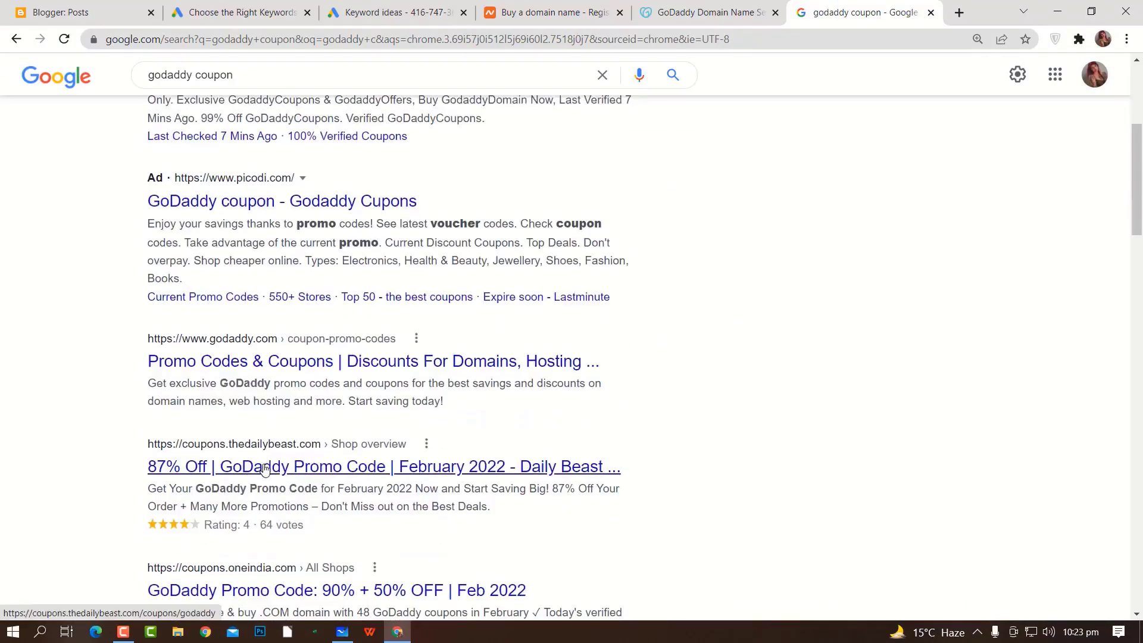
left_click(264, 468)
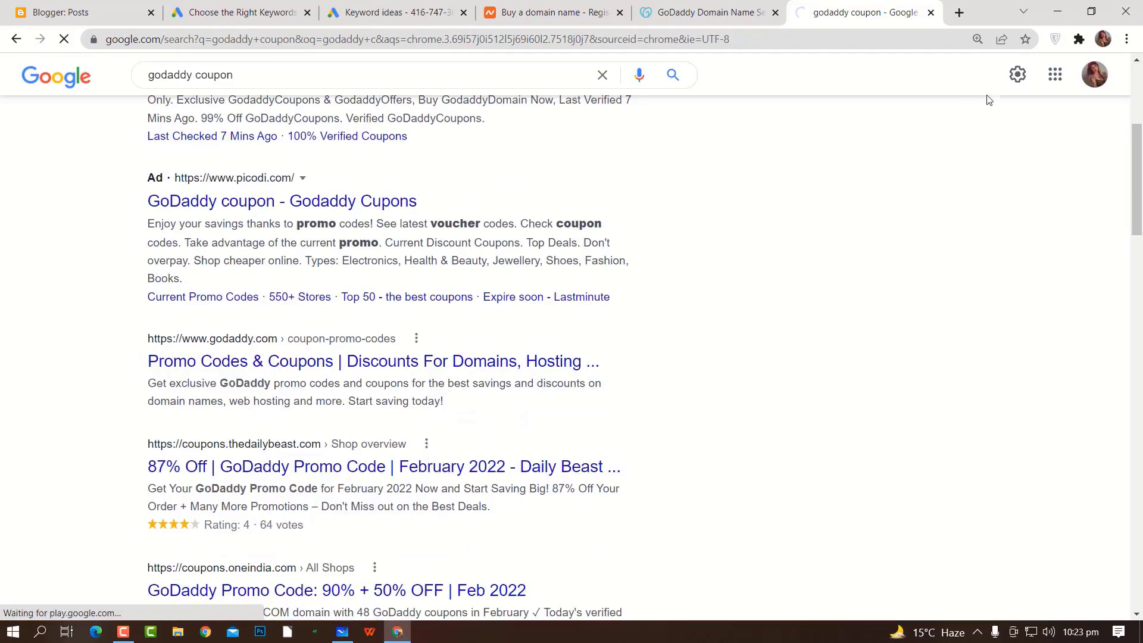
Continue to GoDaddy's cart for mensfastion.com, then close the GoDaddy and coupon tabs.
left_click(709, 12)
scroll(851, 420, "down", 8)
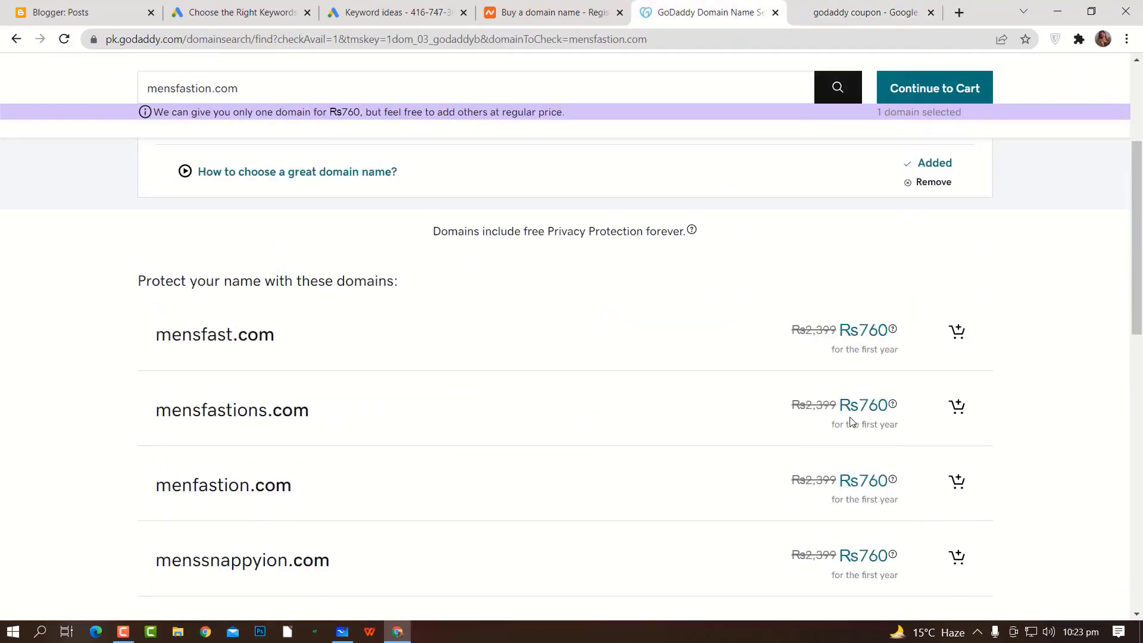
scroll(849, 416, "up", 7)
scroll(839, 215, "up", 3)
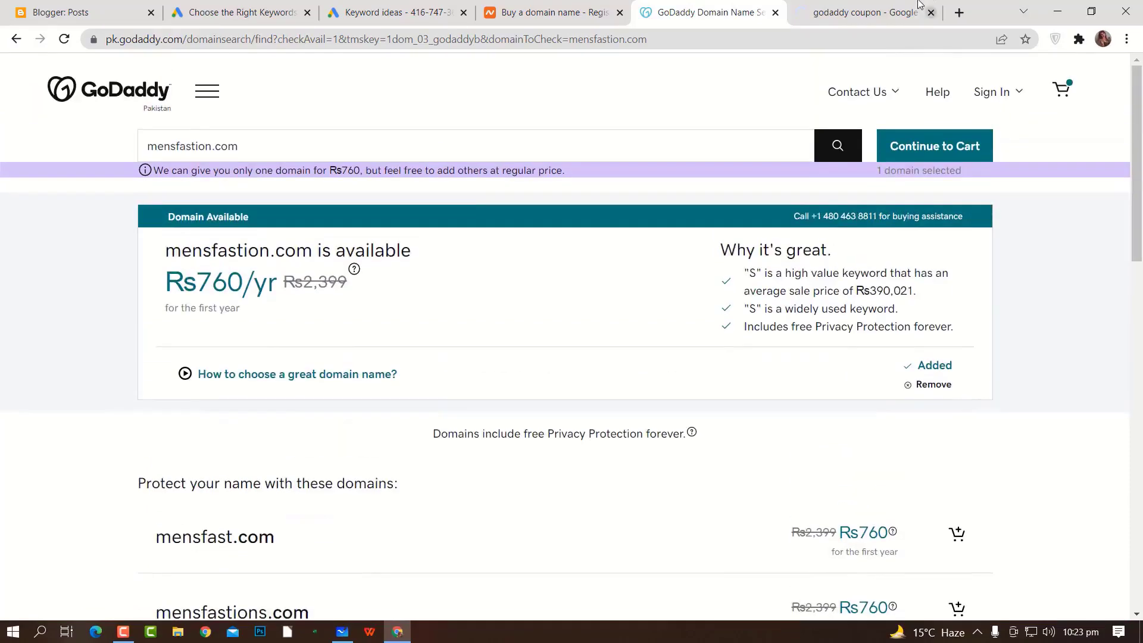
left_click(866, 13)
left_click(526, 12)
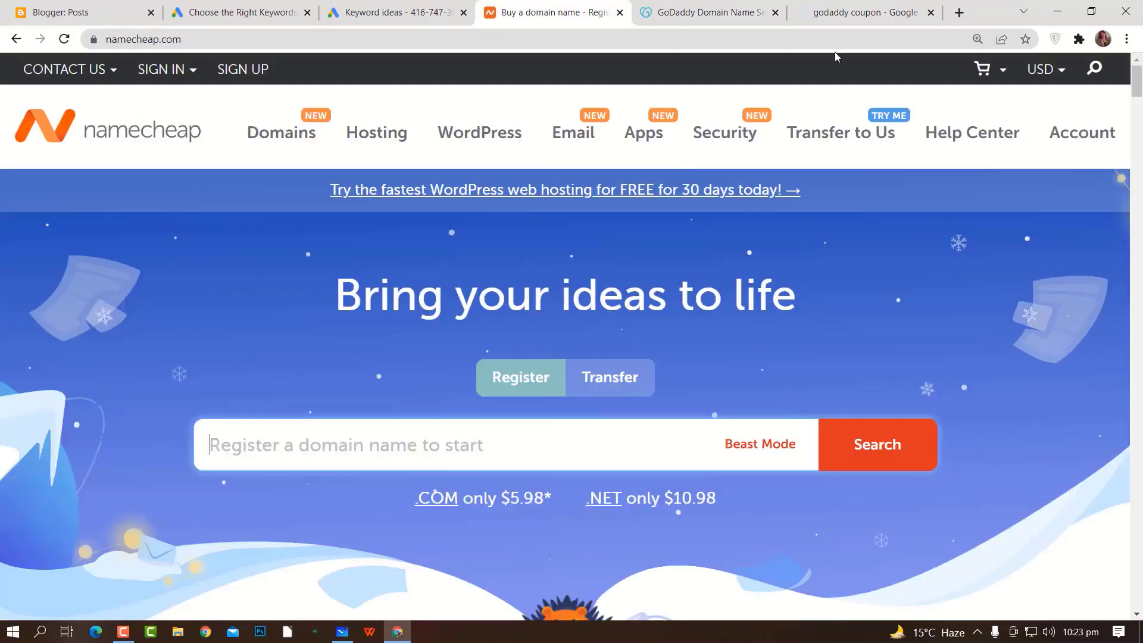
left_click(705, 13)
scroll(787, 321, "down", 1)
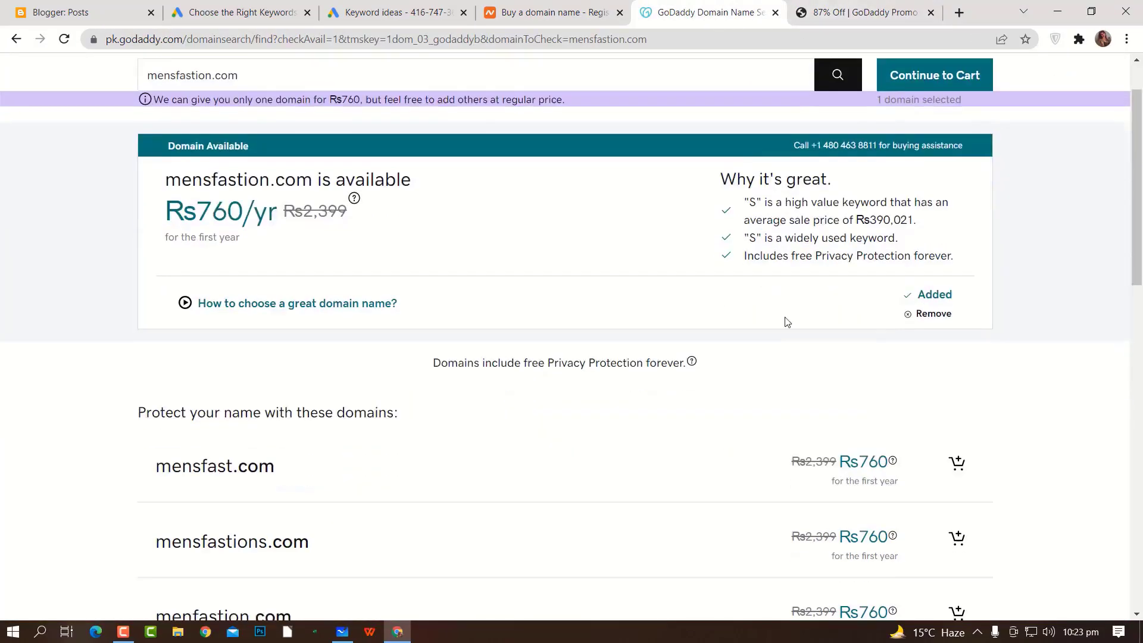
left_click(964, 81)
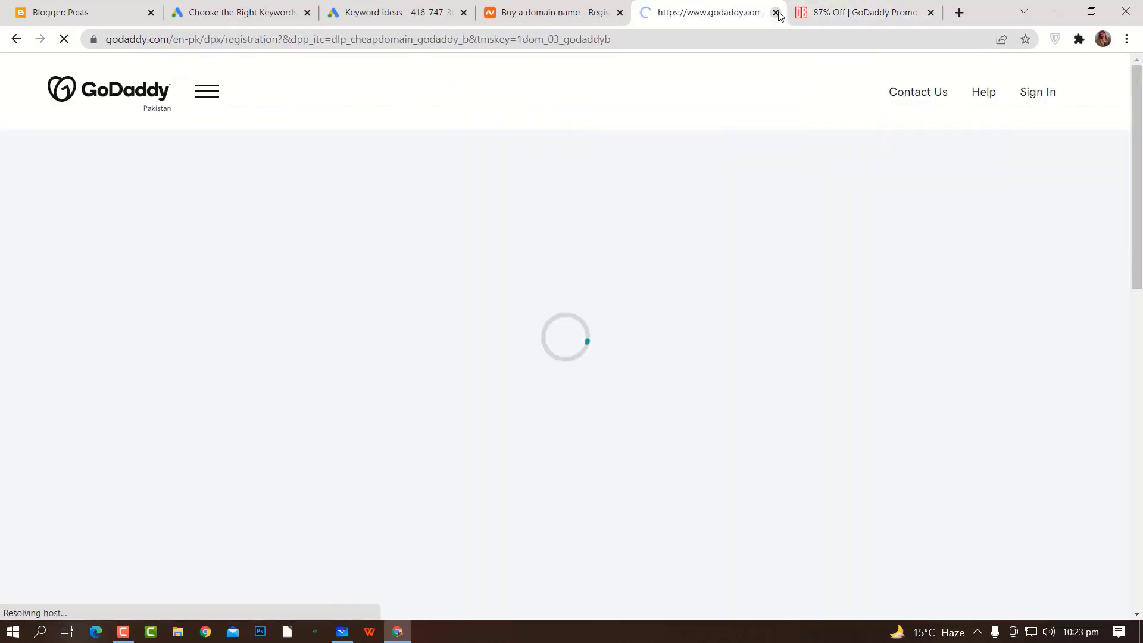
left_click(775, 12)
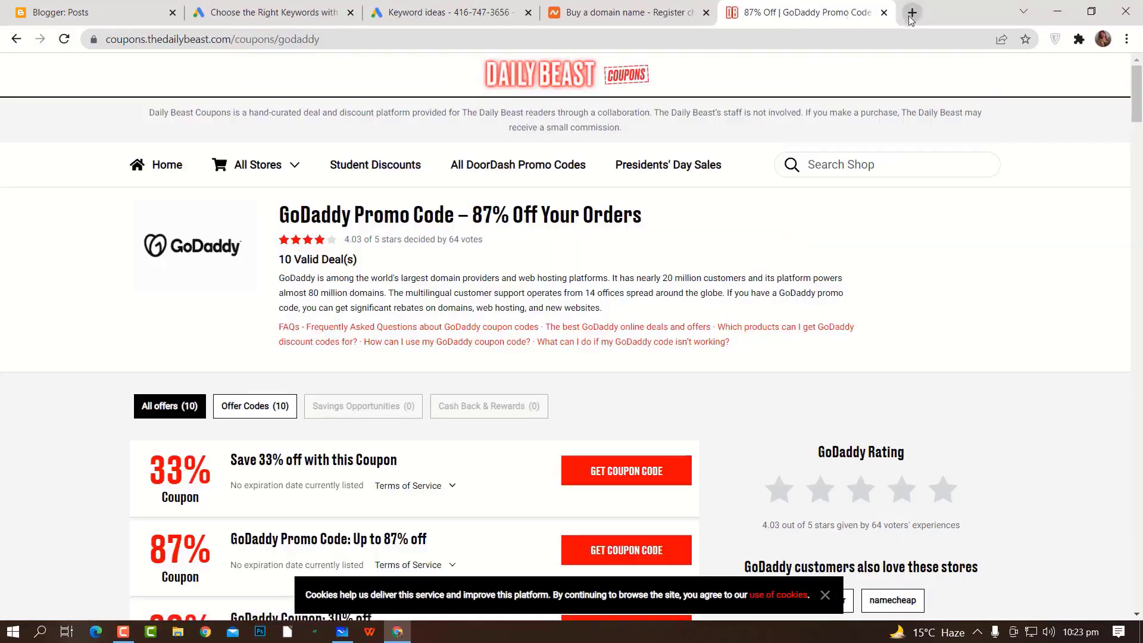
left_click(884, 13)
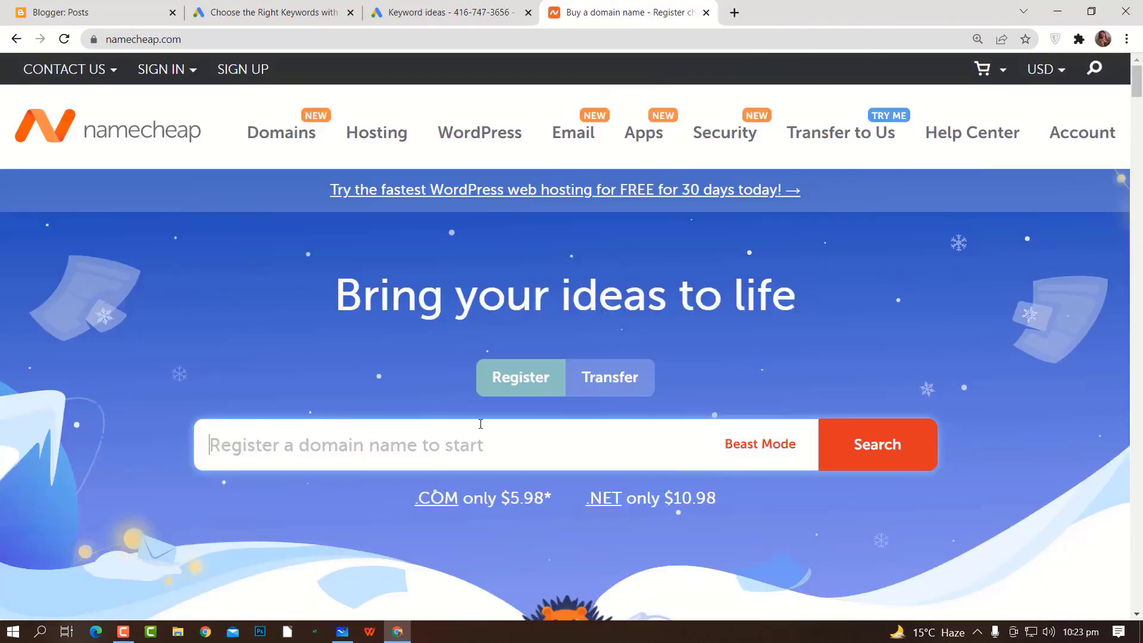
Search Namecheap for 'butterchicken' and add butterchicken.com to the cart.
scroll(480, 424, "down", 3)
right_click(382, 231)
left_click(430, 352)
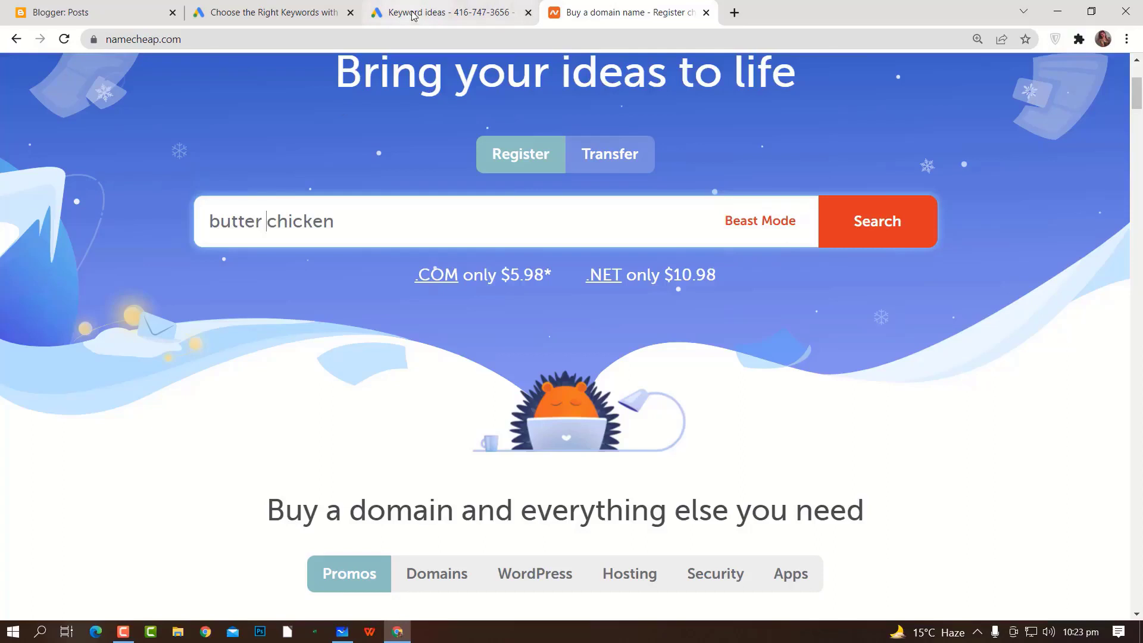
key("BackSpace")
left_click(917, 223)
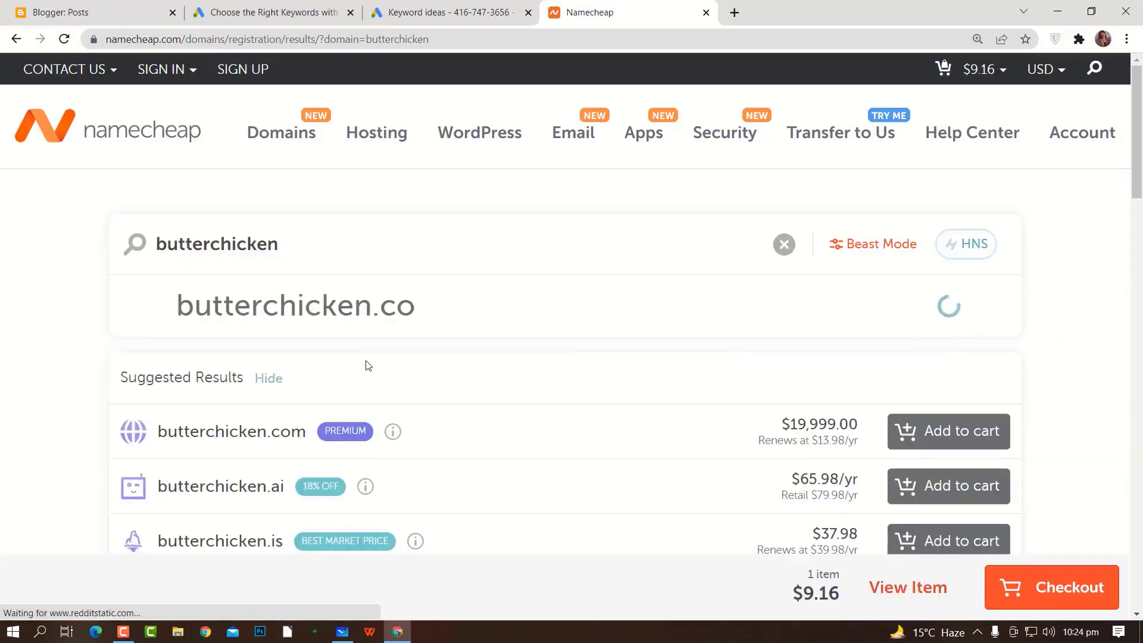
left_click(954, 436)
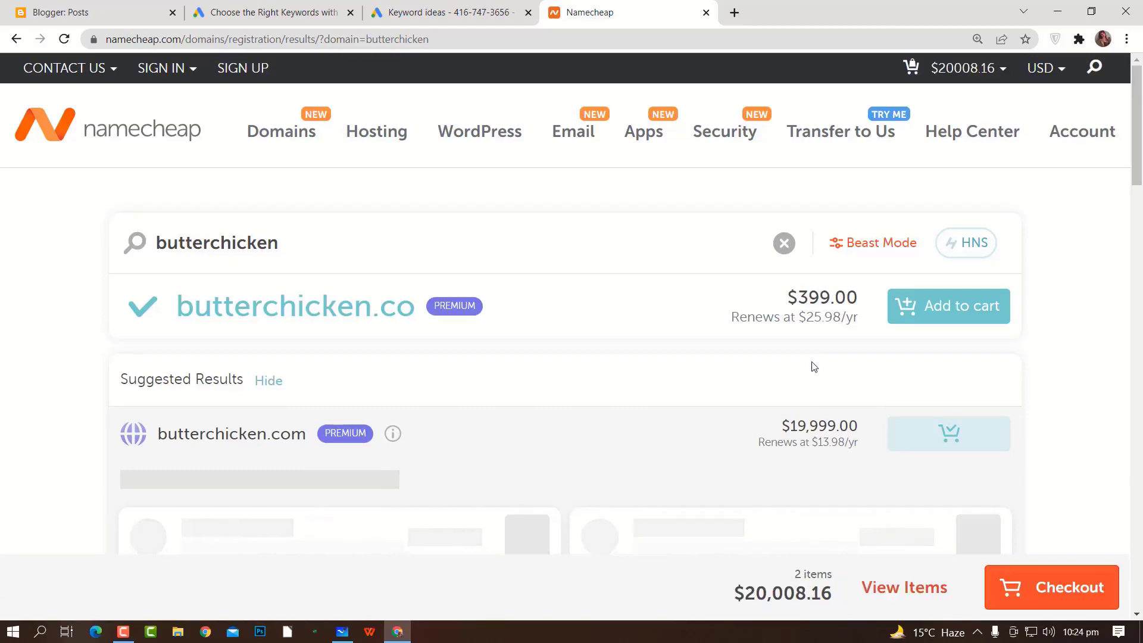
Search 'butterchicke' and add butterchicke.com at $8.98/yr to the cart.
scroll(812, 365, "down", 5)
scroll(819, 387, "up", 5)
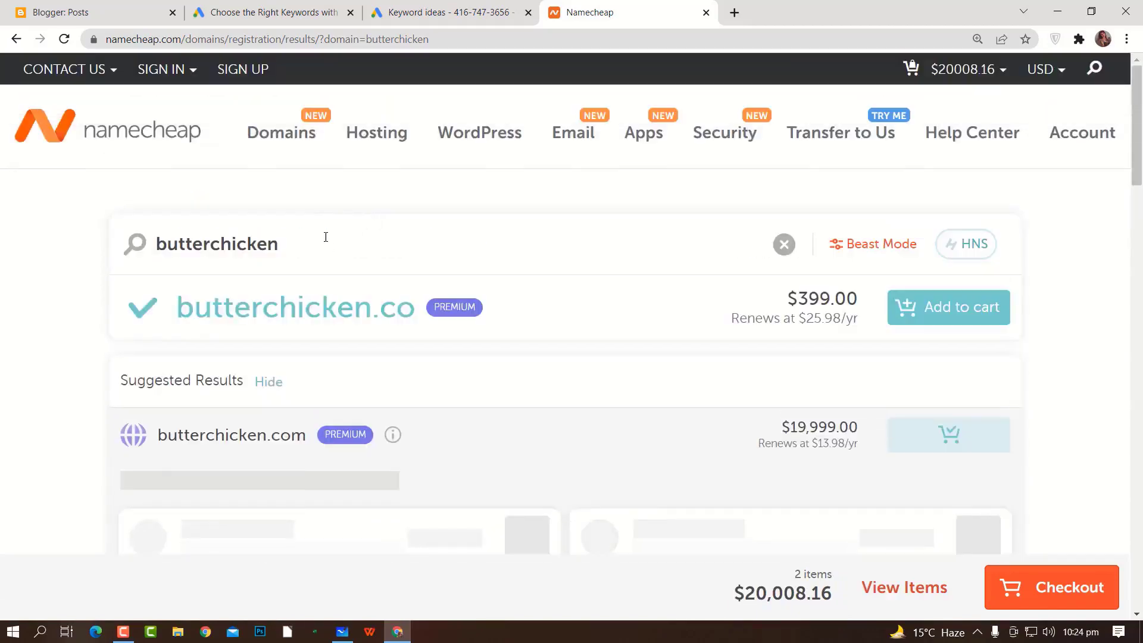
left_click(285, 249)
key("BackSpace")
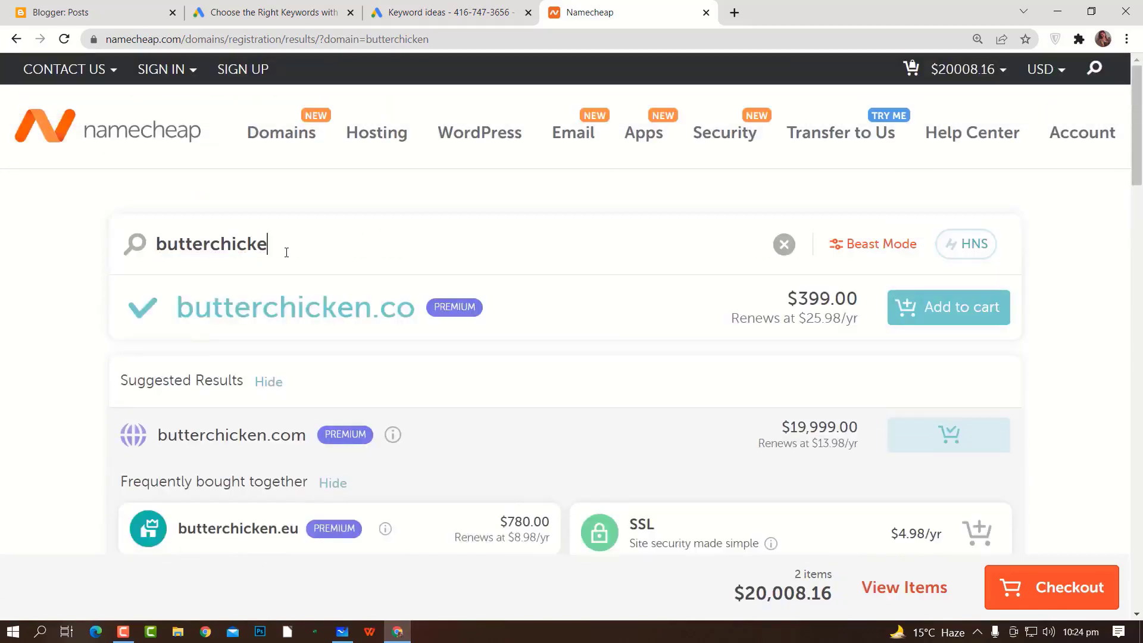
left_click(443, 12)
left_click(601, 12)
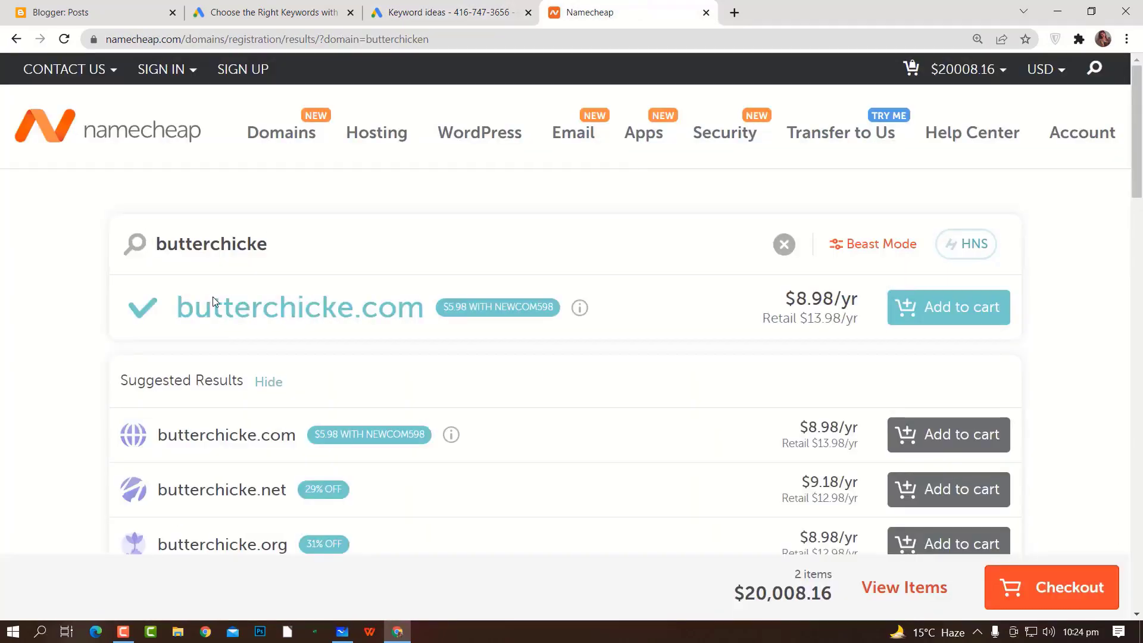
key("Return")
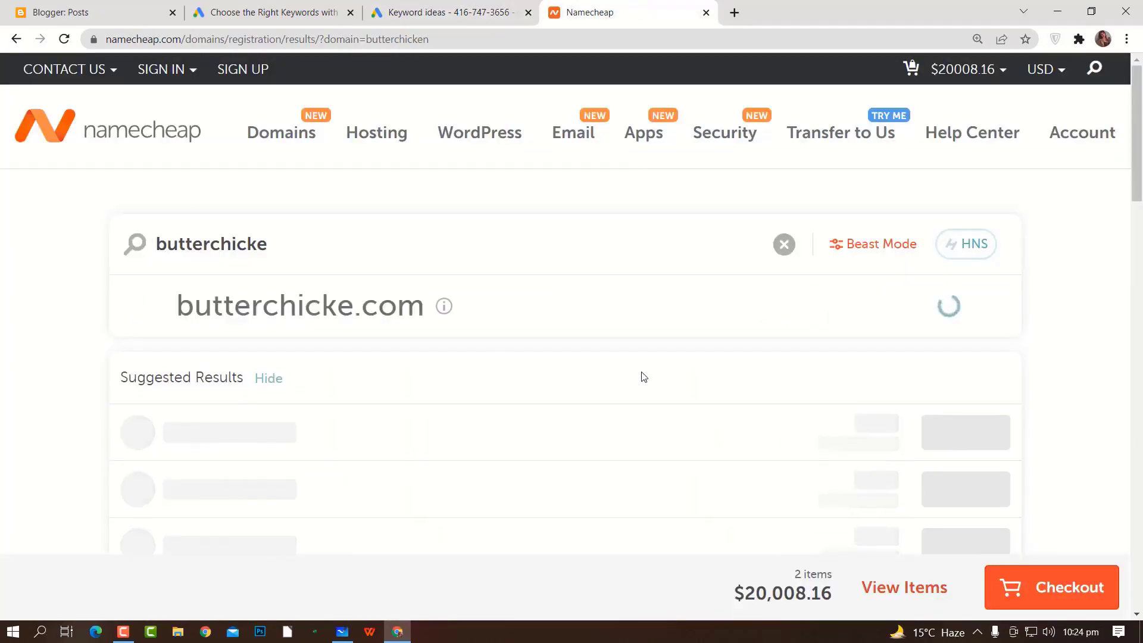
left_click(964, 311)
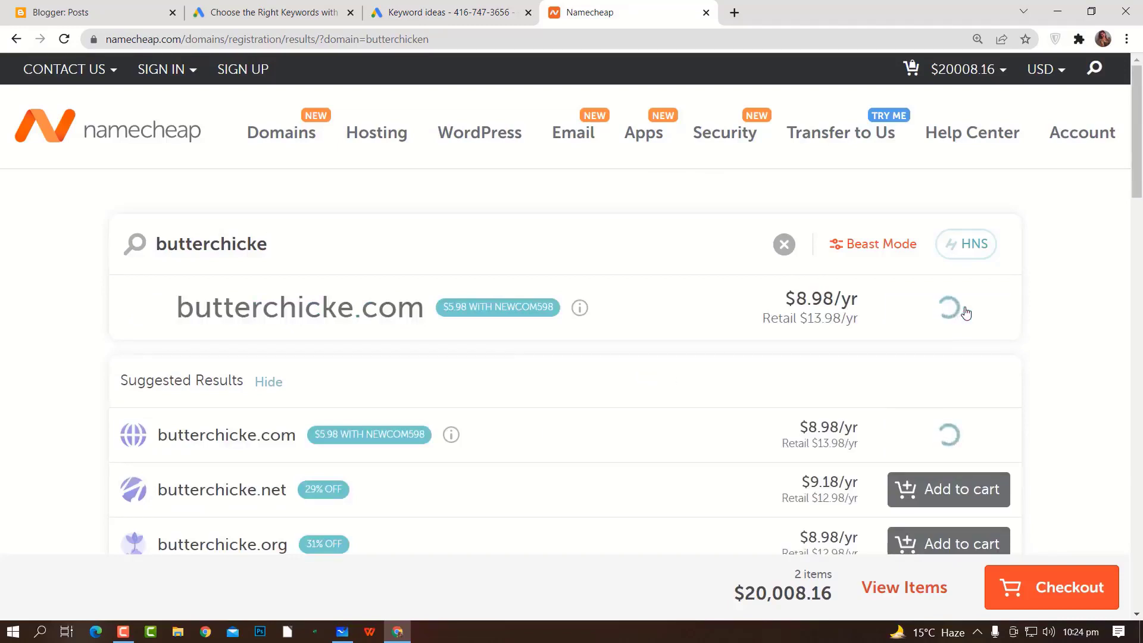
Copy the NEWCOM598 promo code shown beside the result.
left_click_drag(494, 307, 555, 316)
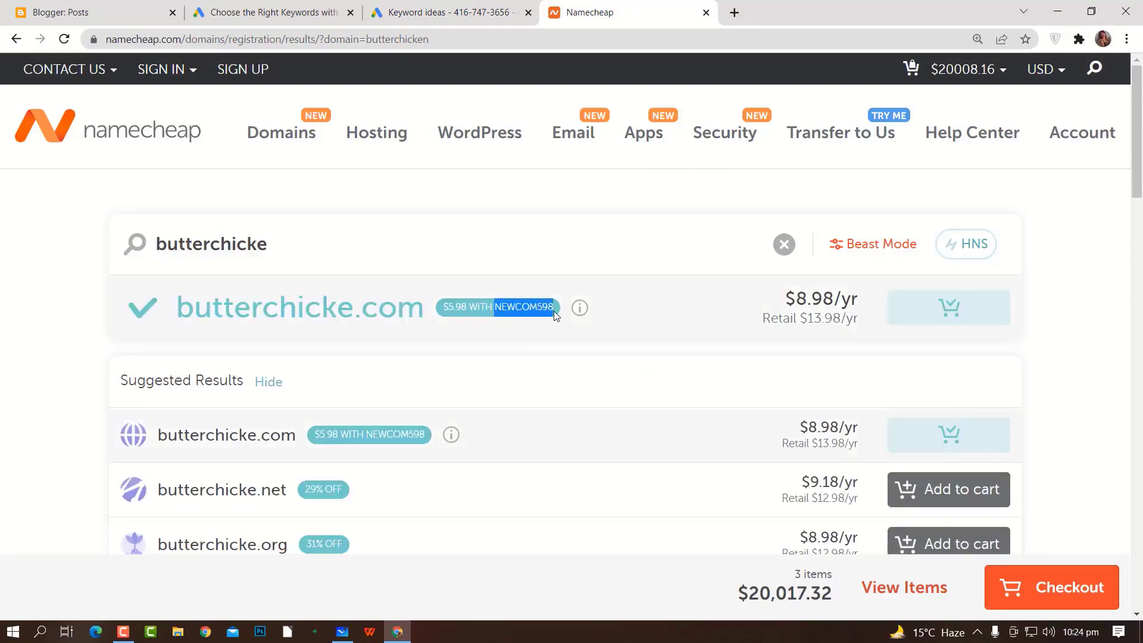
right_click(555, 316)
left_click(584, 326)
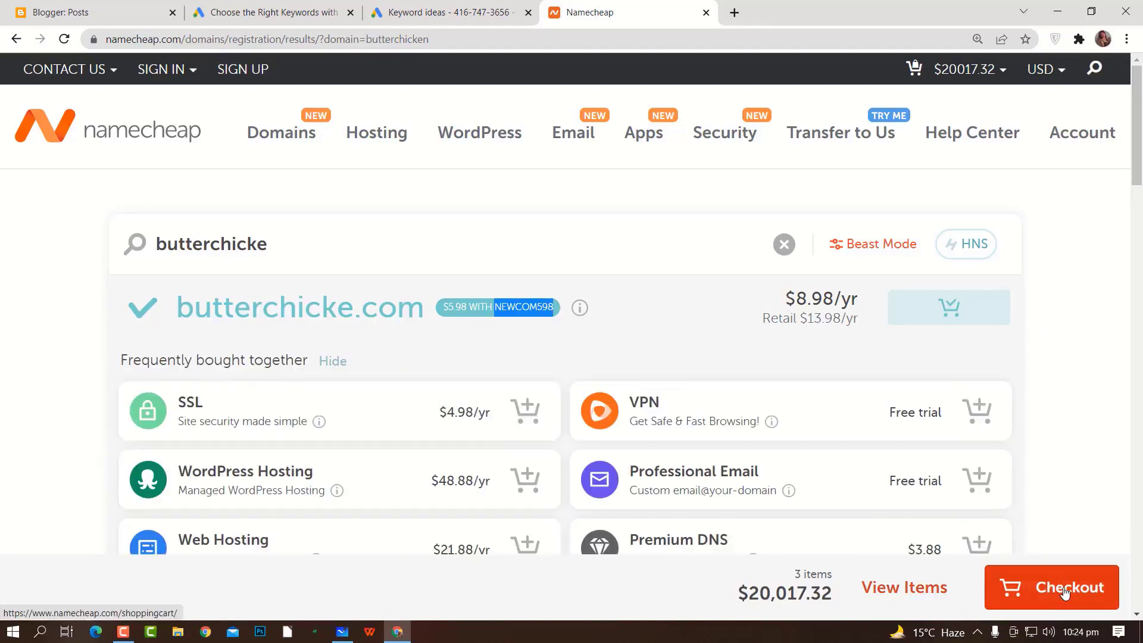
Go to checkout and remove butterchicken.com and butterchicke.com, leaving only mensfastion.com.
left_click(1066, 592)
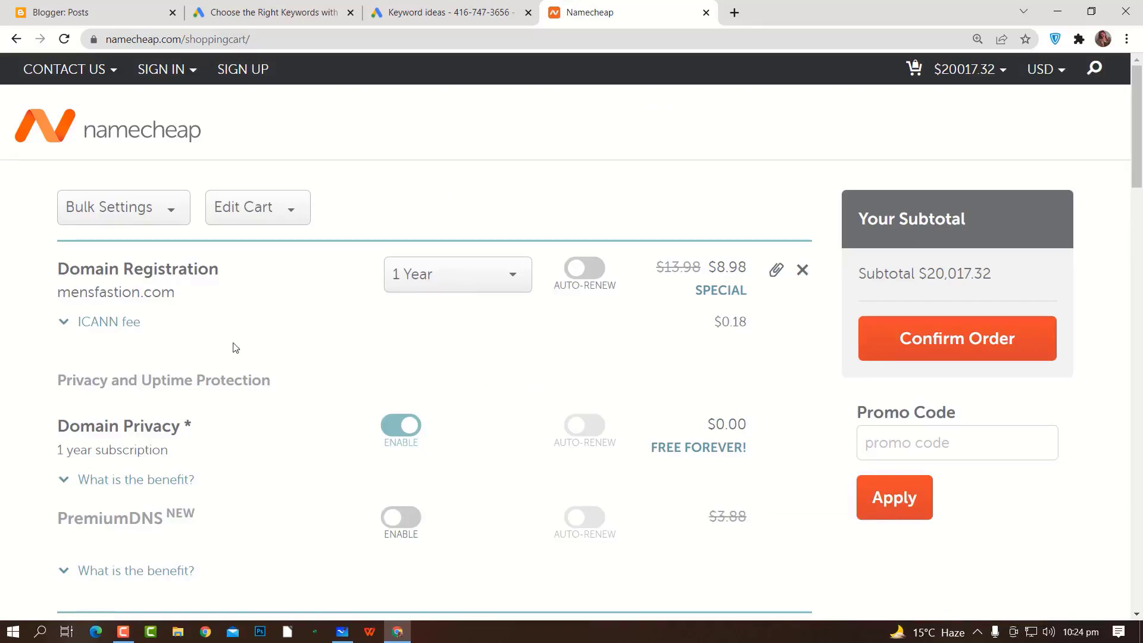
scroll(744, 431, "down", 3)
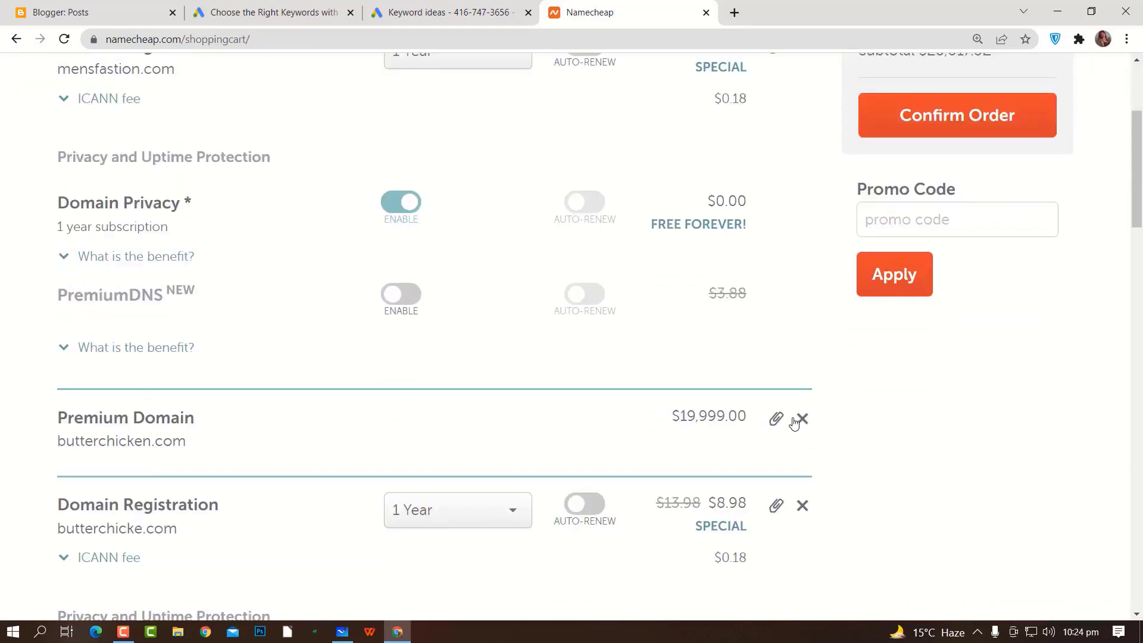
left_click(798, 422)
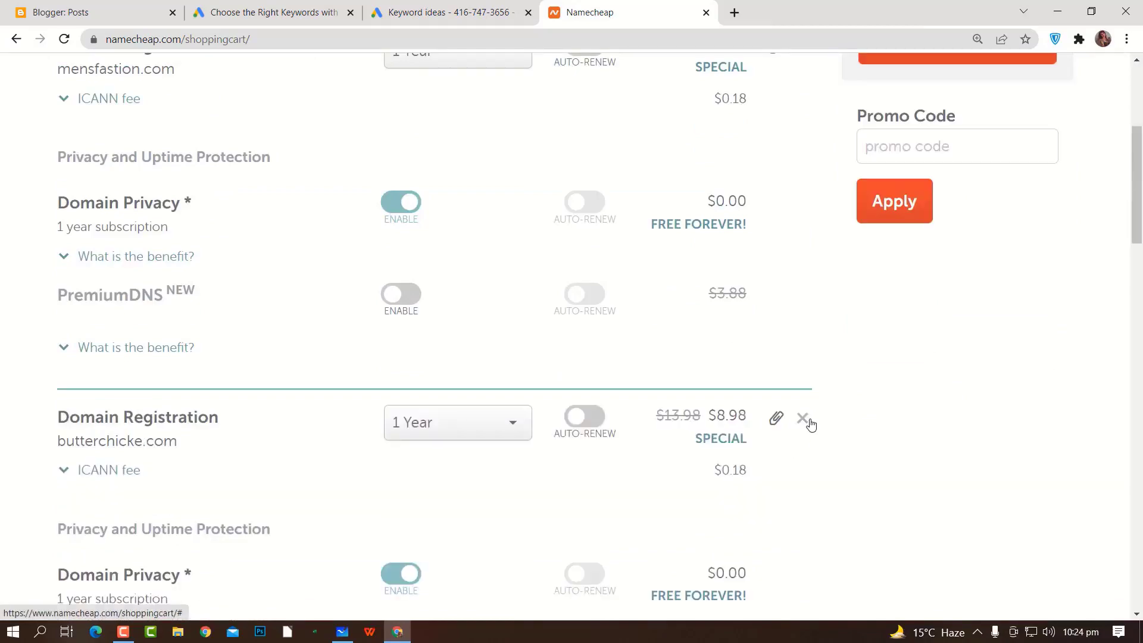
left_click(804, 422)
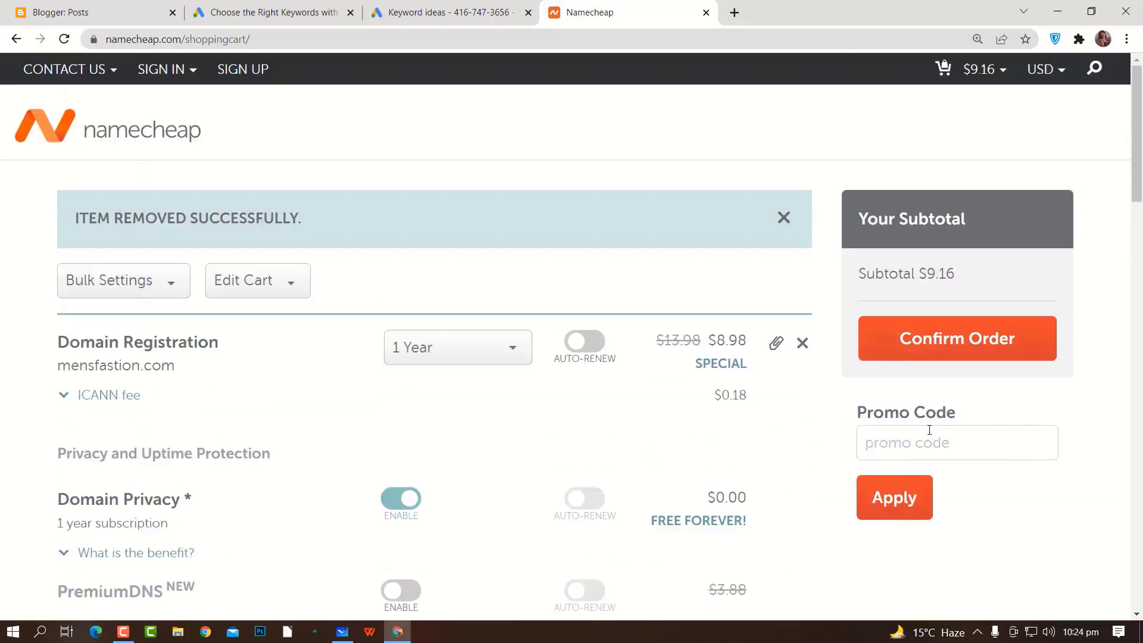
Paste the promo code NEWCOM598, apply it, and dismiss the coupon error.
left_click(930, 430)
right_click(923, 444)
left_click(958, 325)
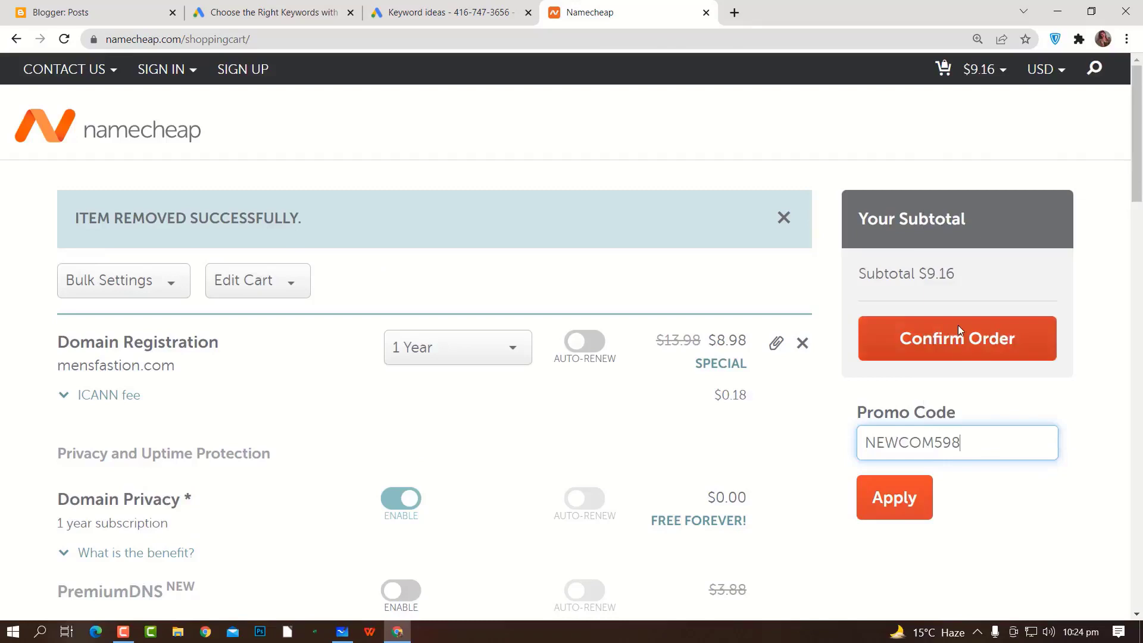
left_click(926, 509)
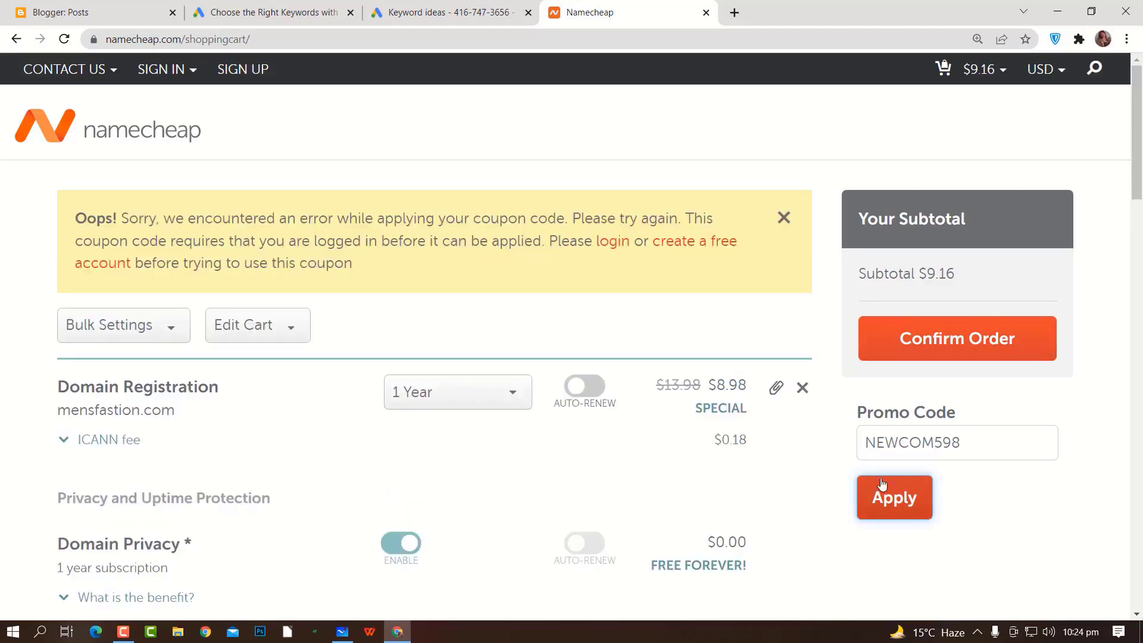
left_click(784, 217)
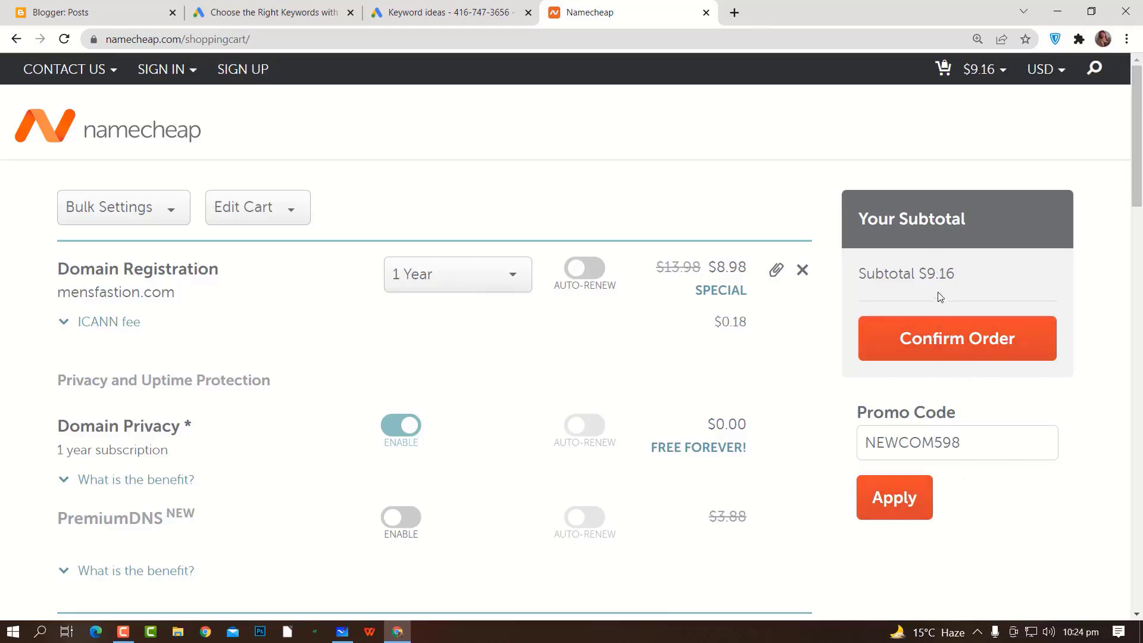
Review the cart, highlighting the $9.16 subtotal and the SSL add-on.
left_click_drag(926, 280, 972, 284)
scroll(867, 468, "down", 5)
scroll(937, 288, "up", 5)
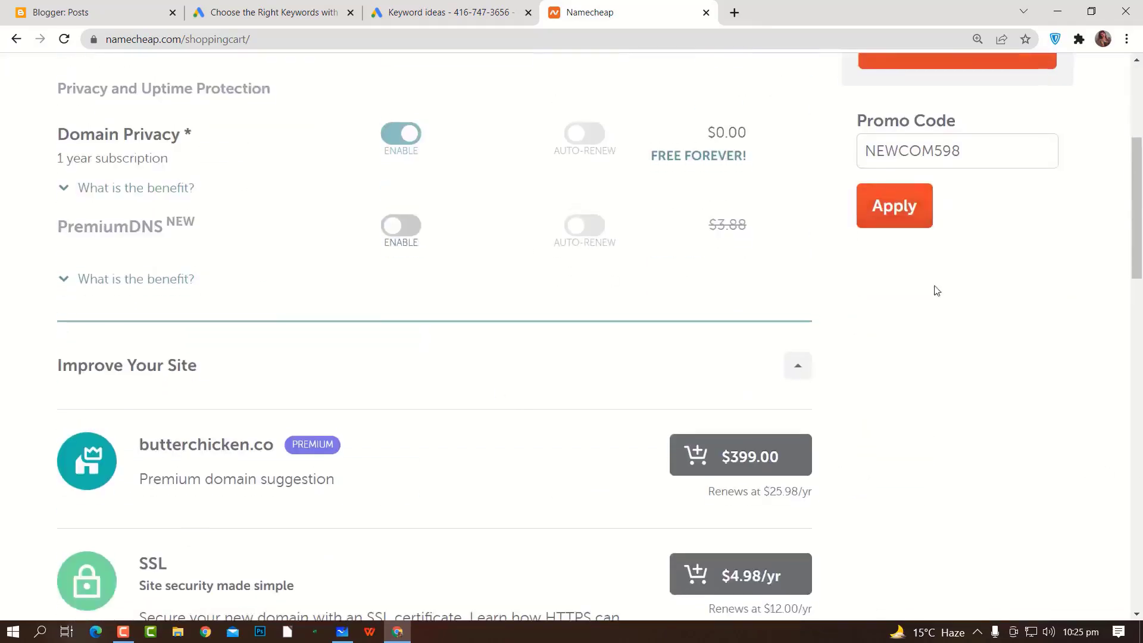
scroll(733, 408, "down", 5)
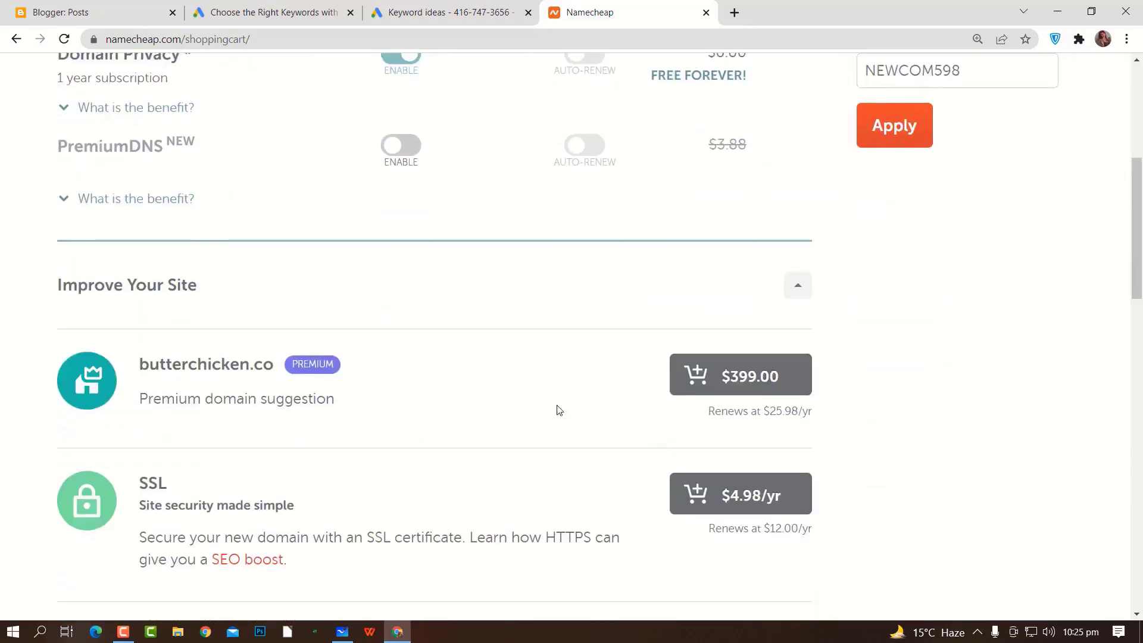
scroll(365, 416, "down", 1)
left_click_drag(143, 409, 173, 411)
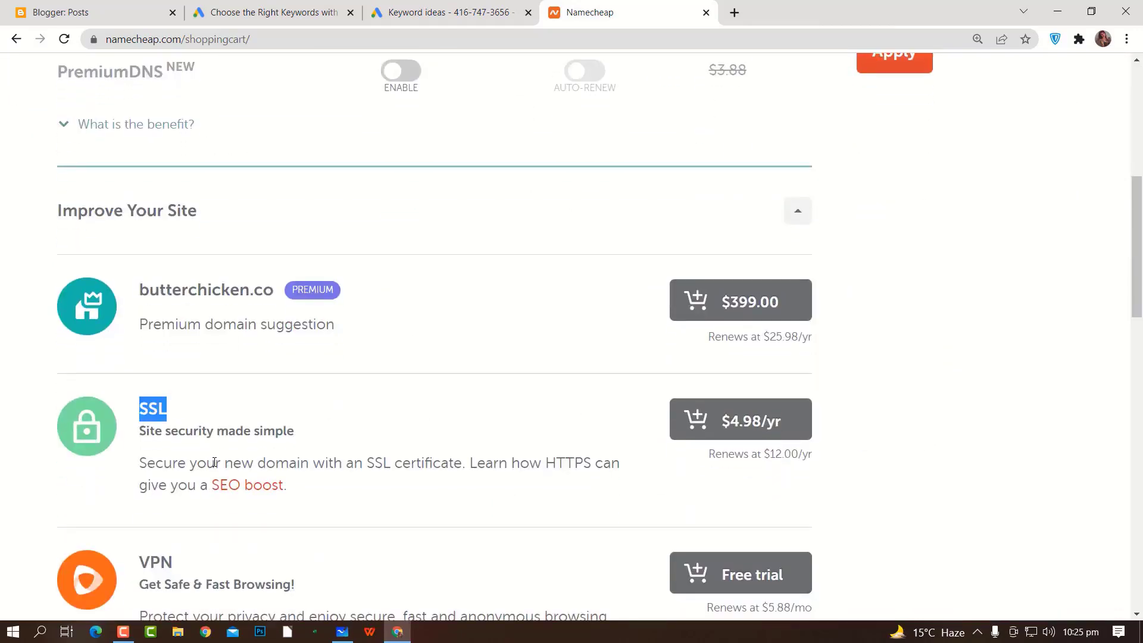
Load the express.pk website in a new tab.
left_click(736, 13)
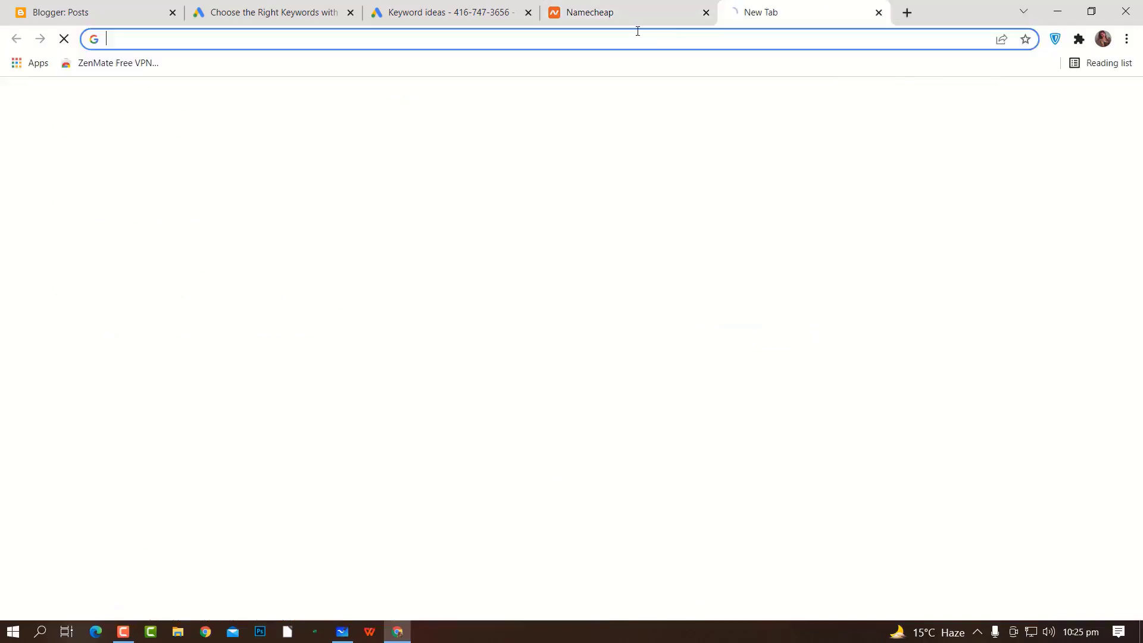
type("exp")
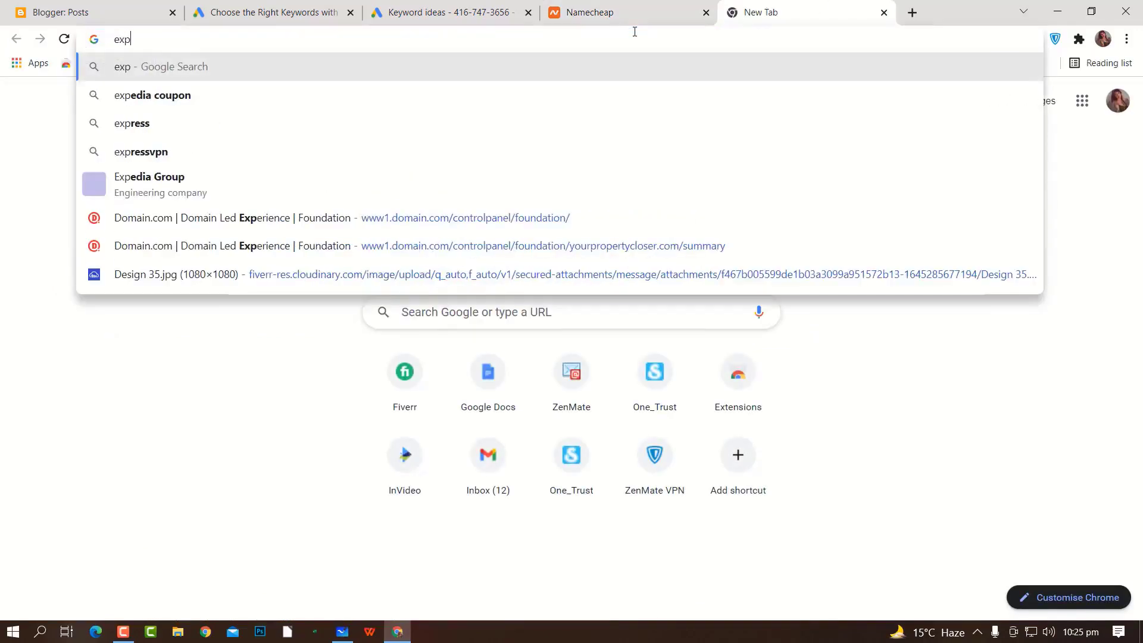
key("Down")
key("Down")
key("Down")
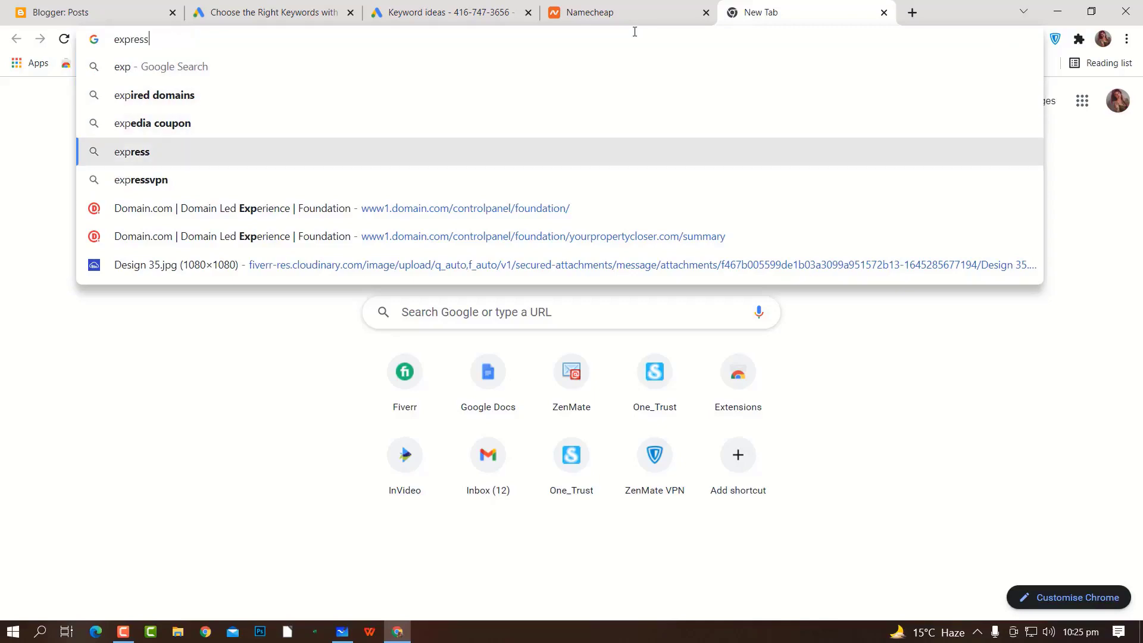
type(".pk")
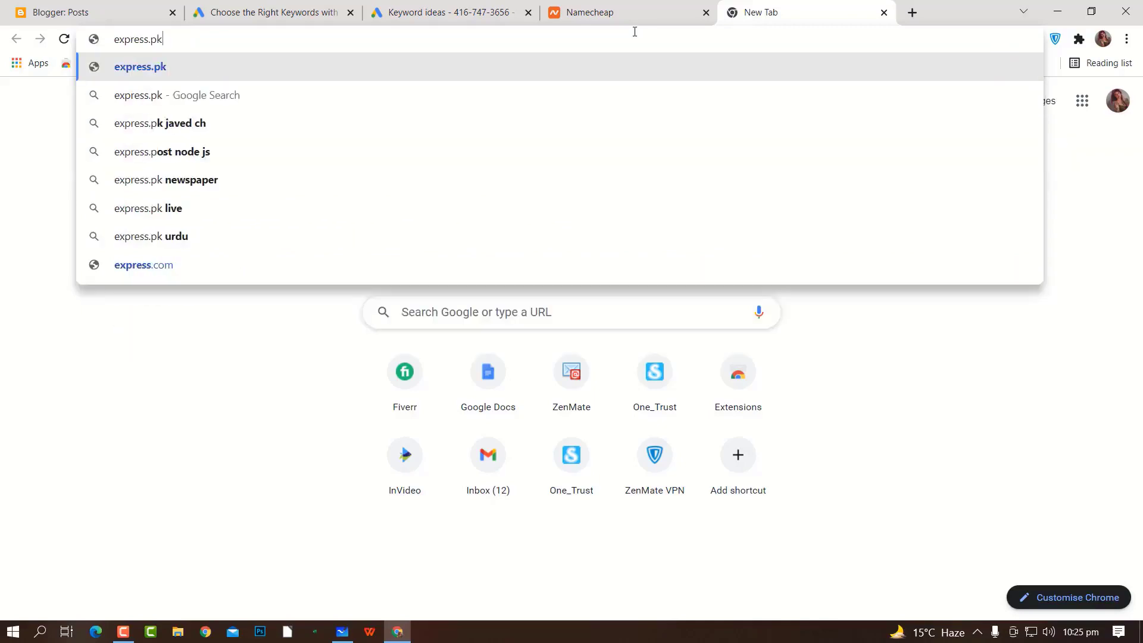
key("Return")
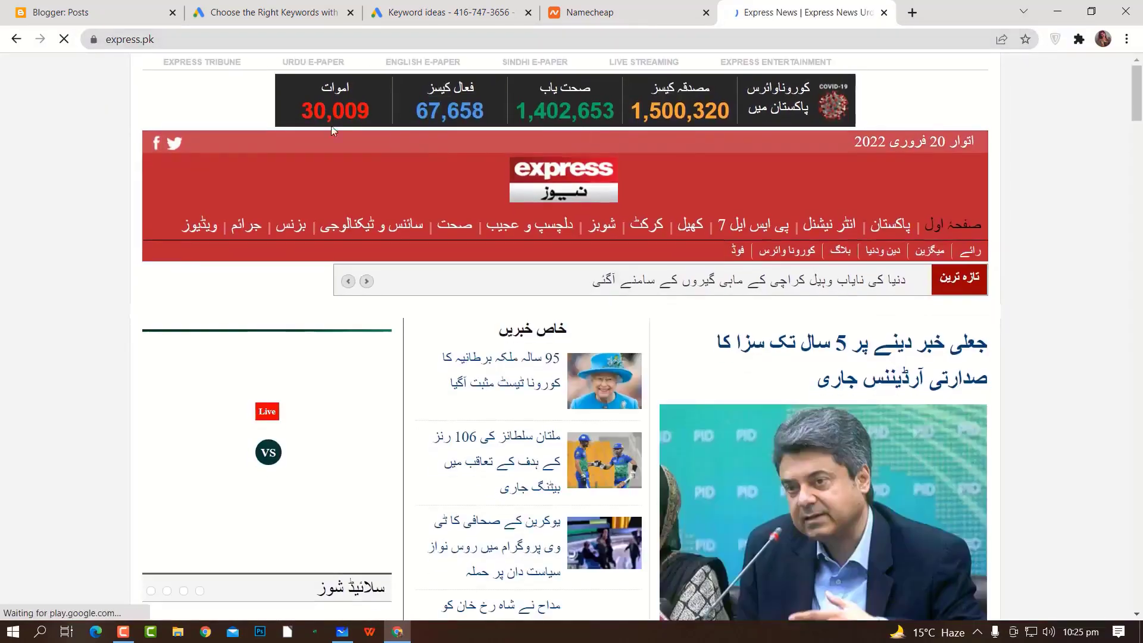
Zoom in on express.pk and look over its site info and permission settings.
left_click(92, 42)
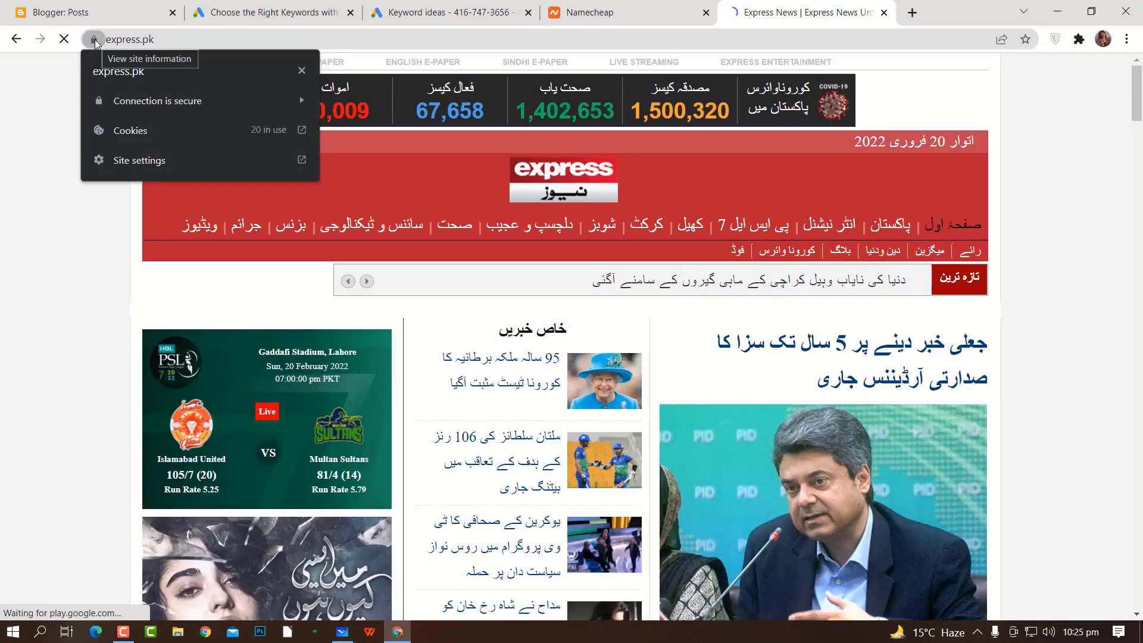
key("ctrl+plus")
key("ctrl+plus")
key("ctrl+plus")
key("ctrl+plus")
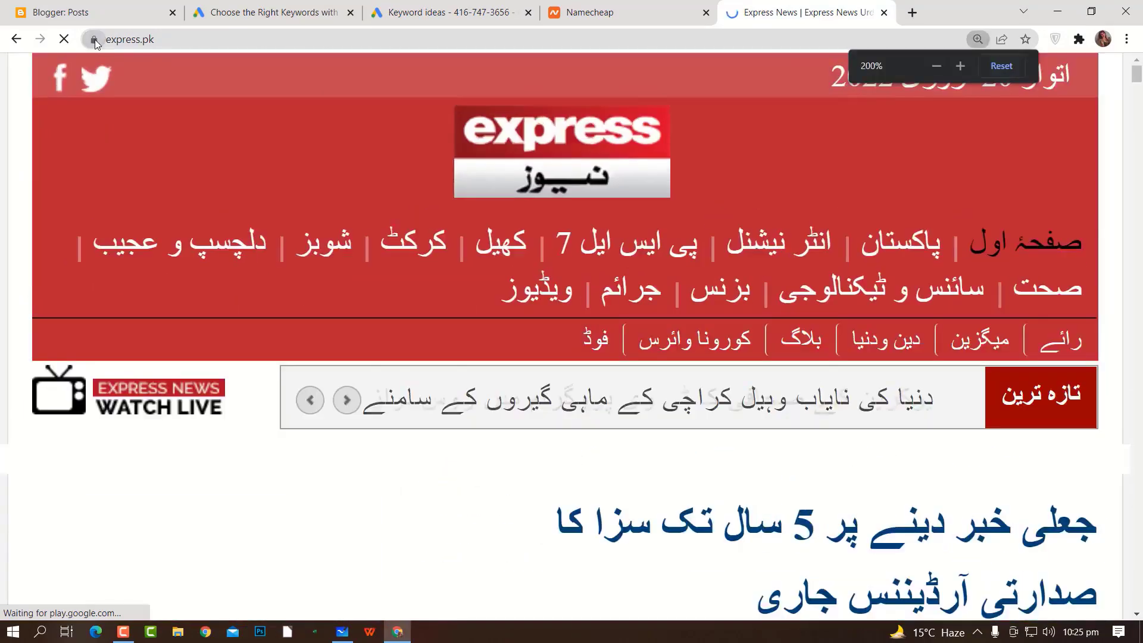
left_click(95, 40)
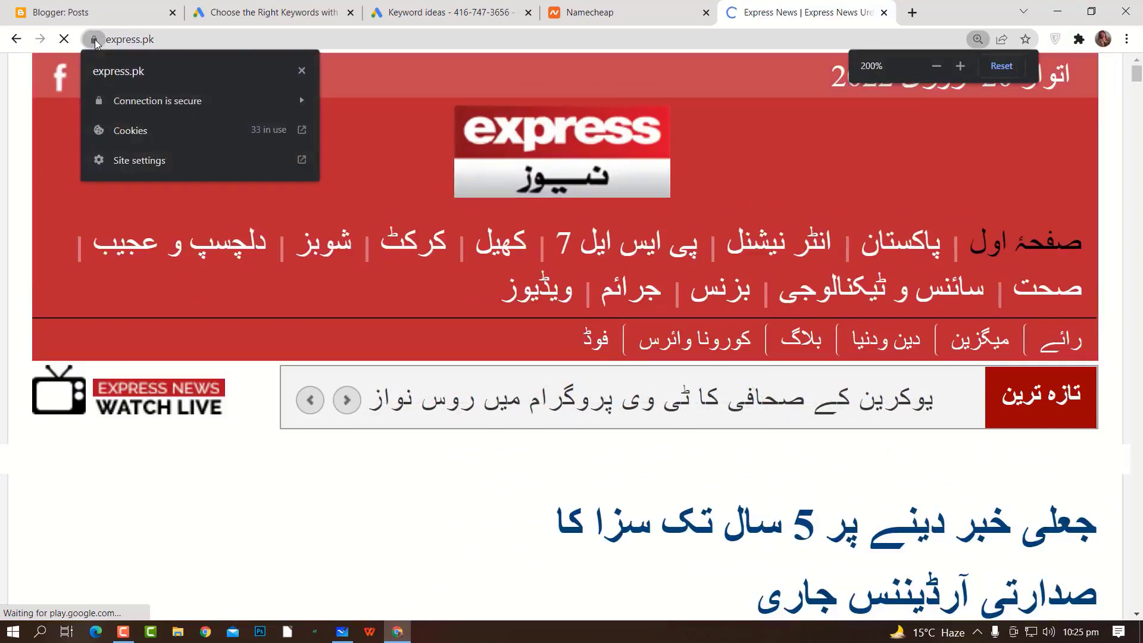
left_click(153, 158)
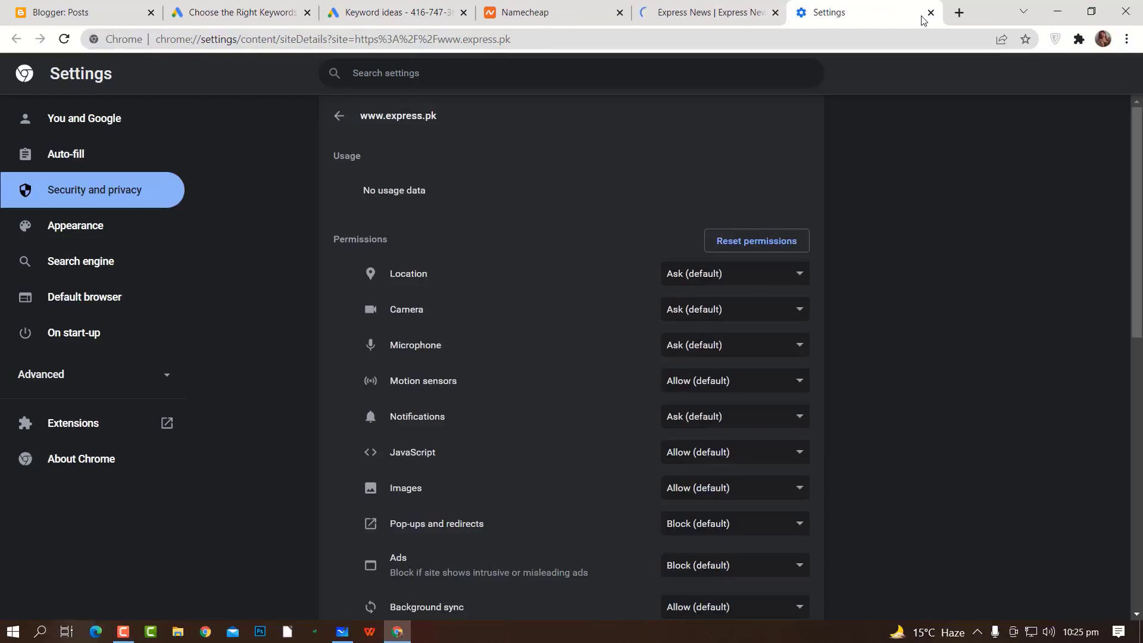
left_click(931, 13)
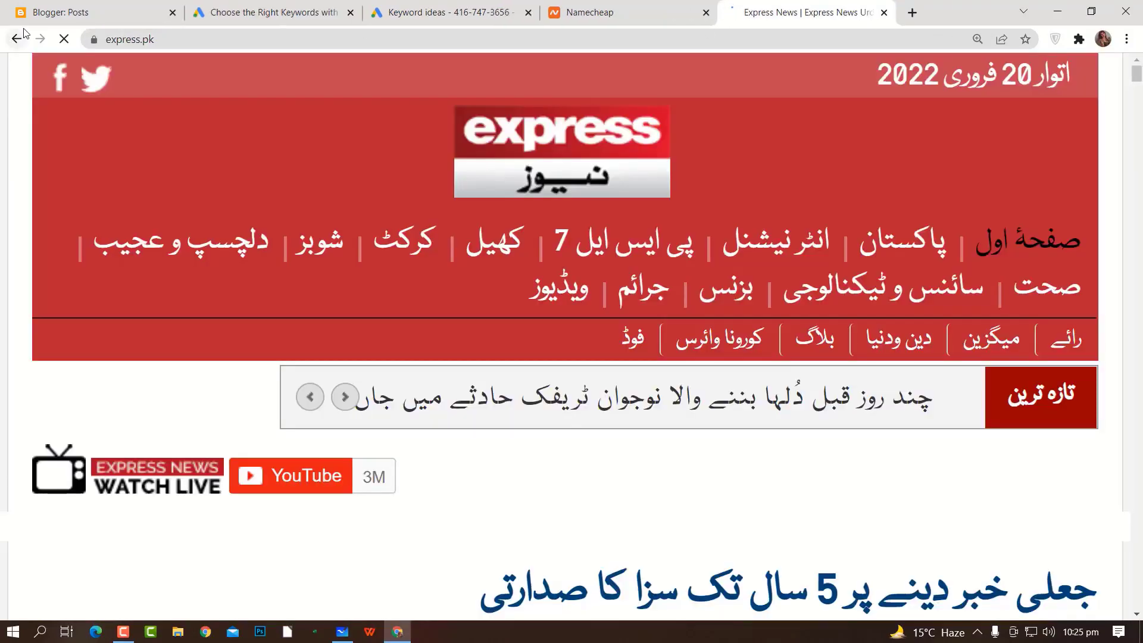
Inspect express.pk's certificate details and certification path, then return to the Namecheap cart.
left_click(94, 39)
left_click(139, 102)
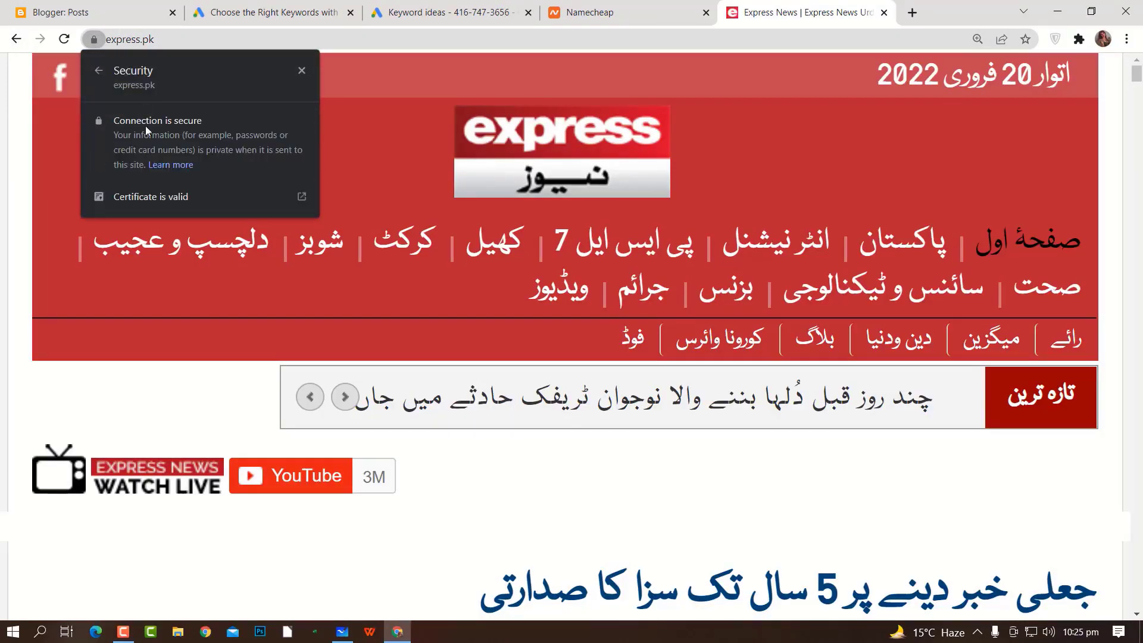
left_click(156, 202)
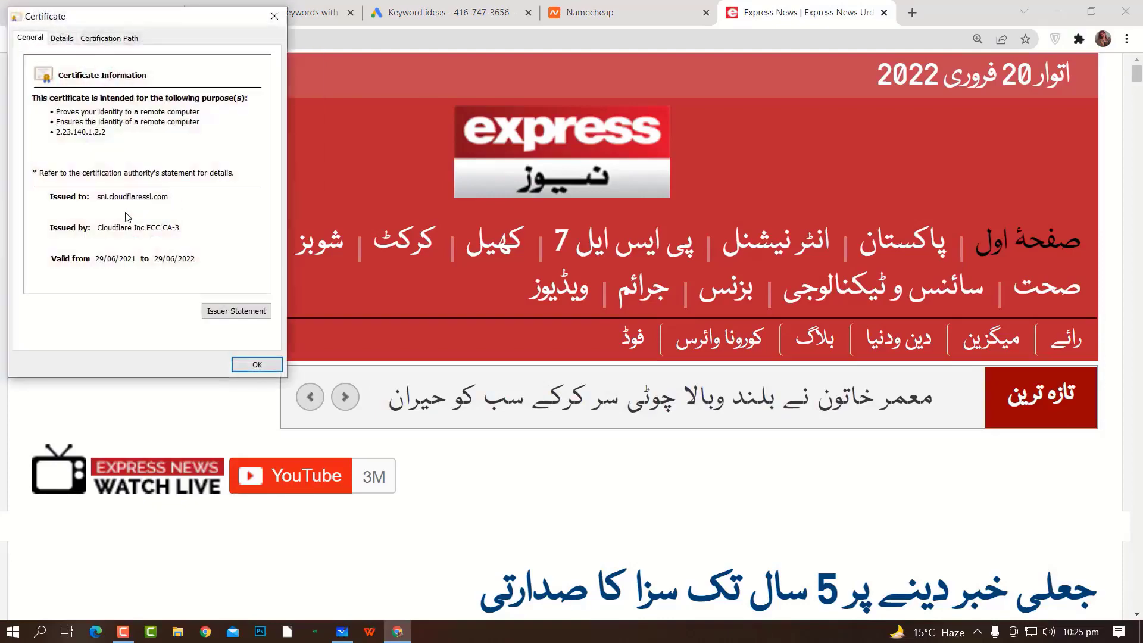
left_click_drag(117, 23, 587, 129)
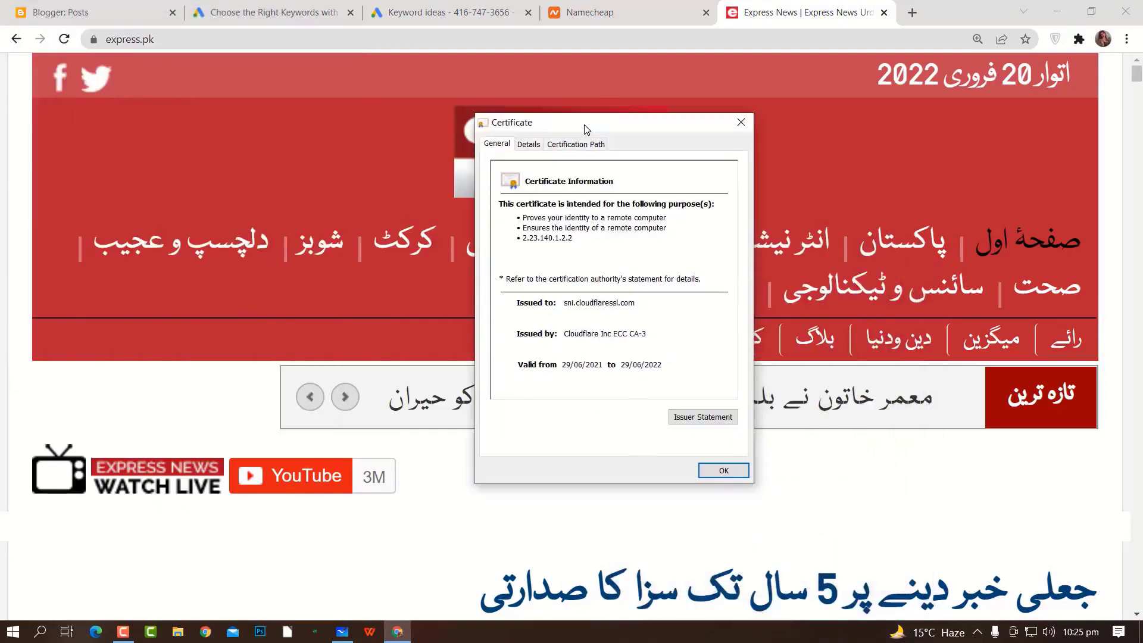
left_click(529, 144)
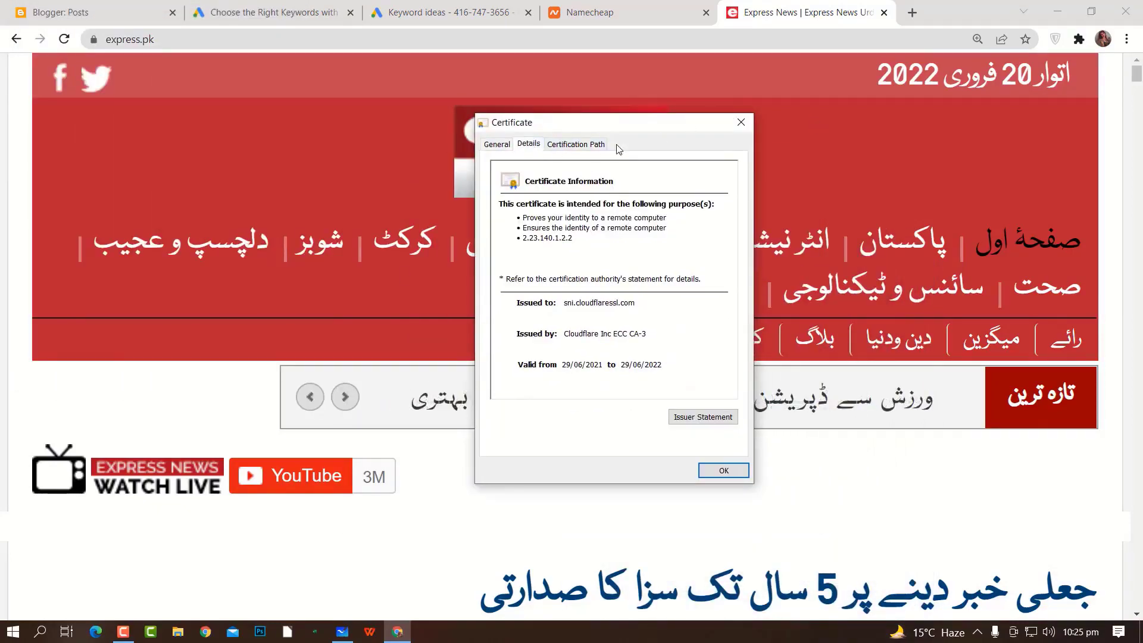
left_click(588, 146)
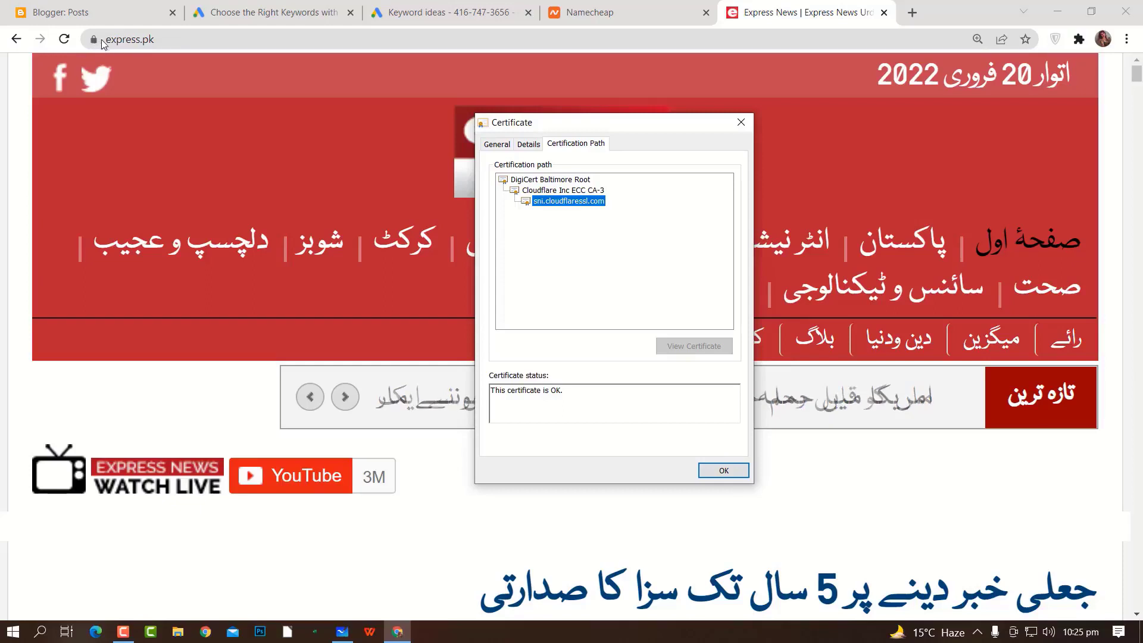
left_click(740, 126)
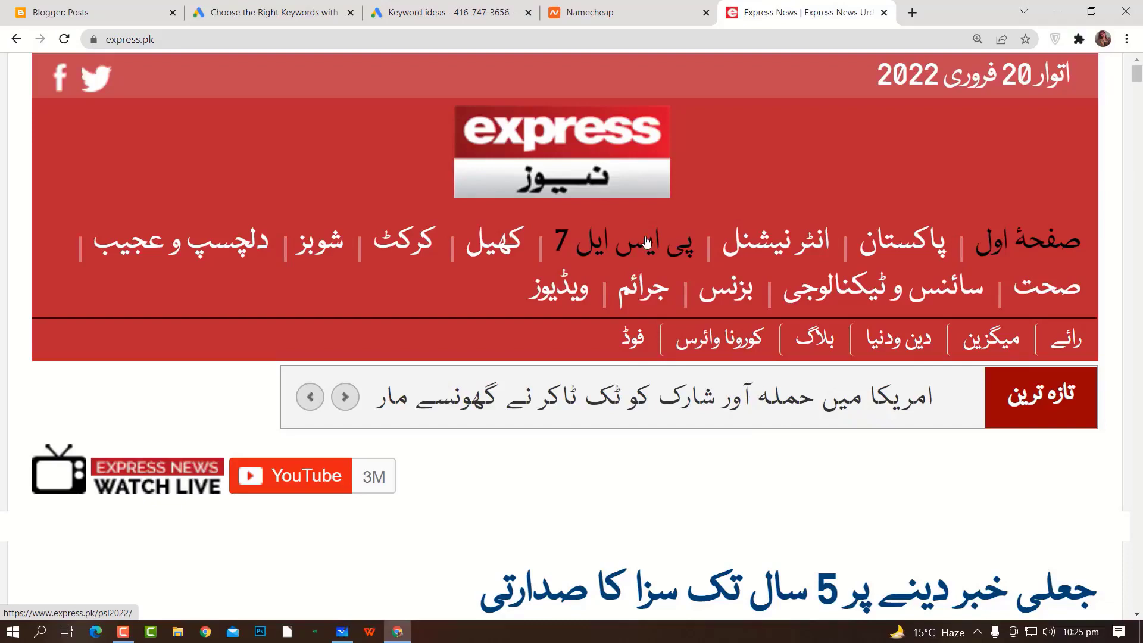
left_click(571, 12)
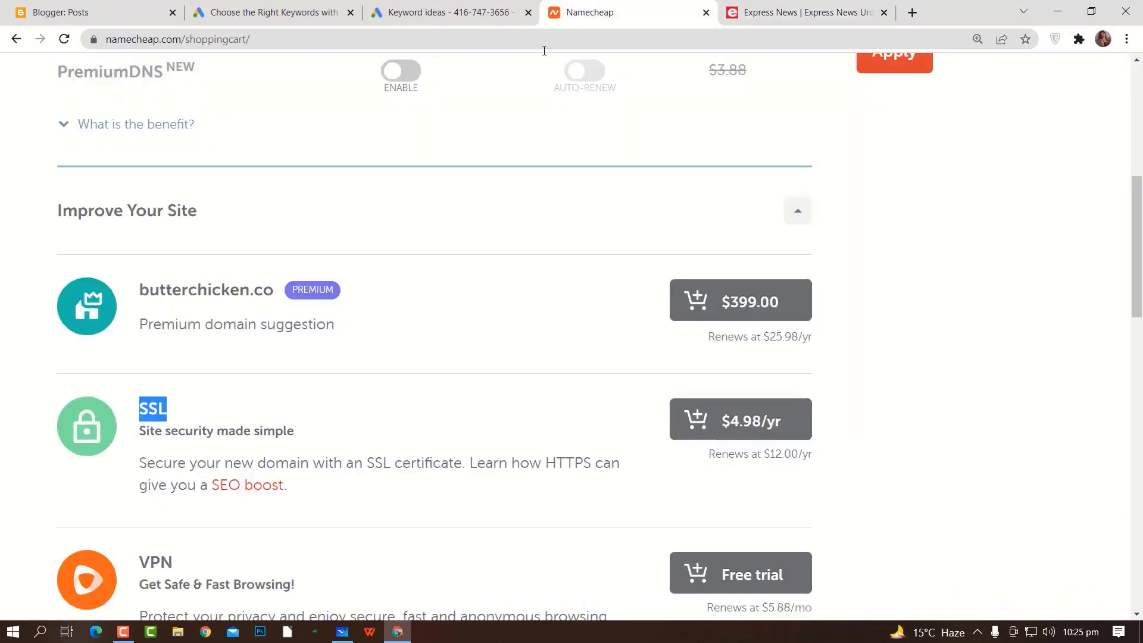
left_click(146, 410)
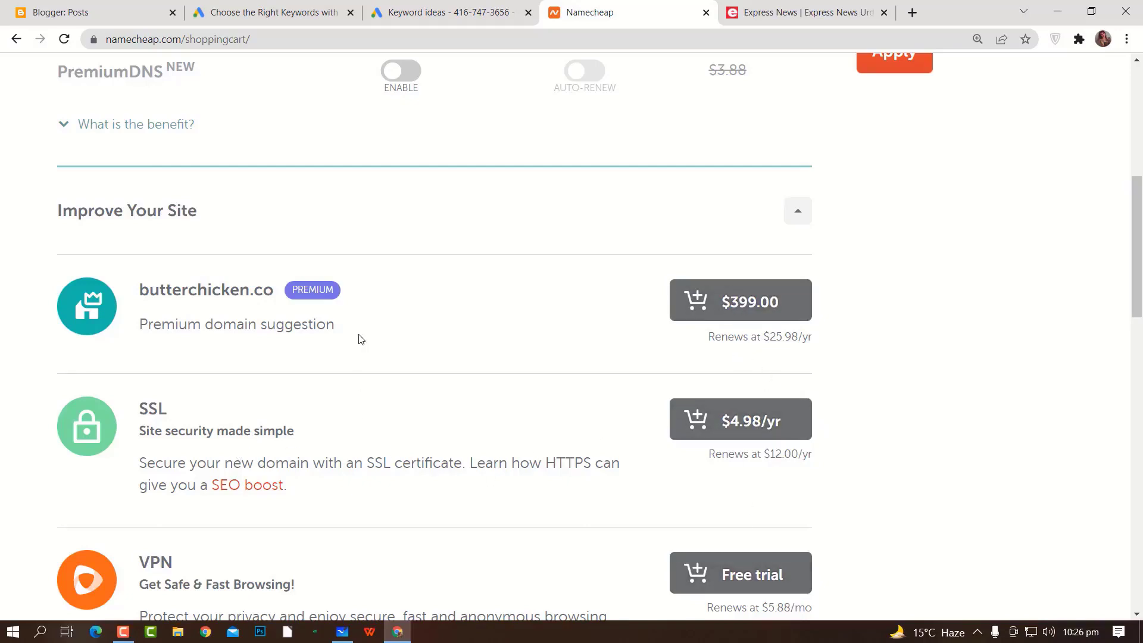
key("ctrl+minus")
key("ctrl+minus")
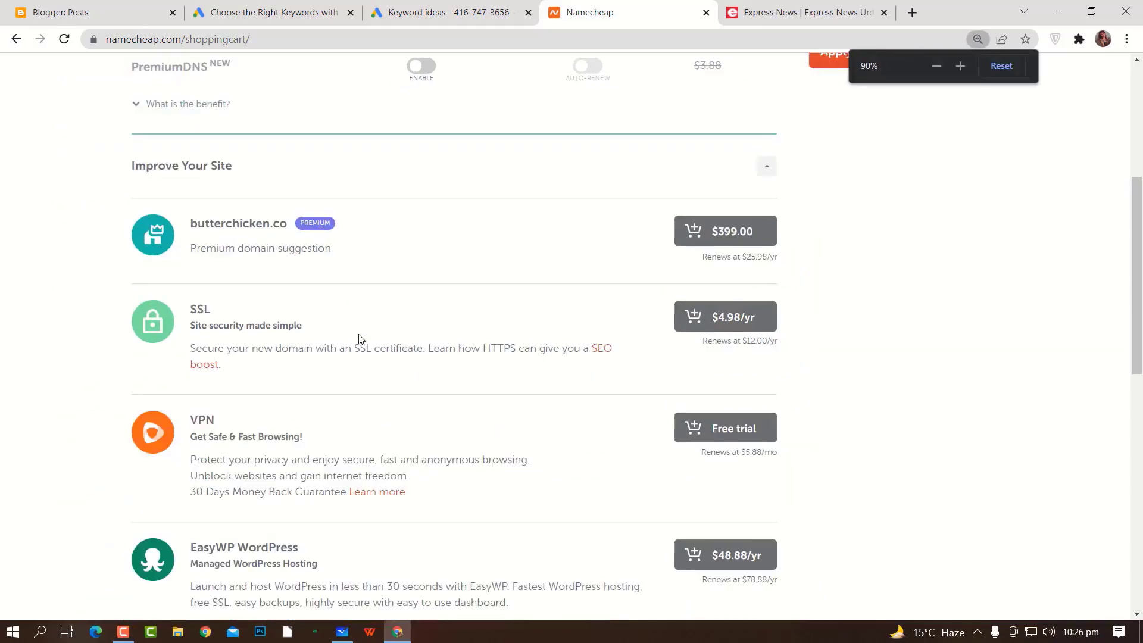
key("ctrl+plus")
scroll(359, 340, "up", 6)
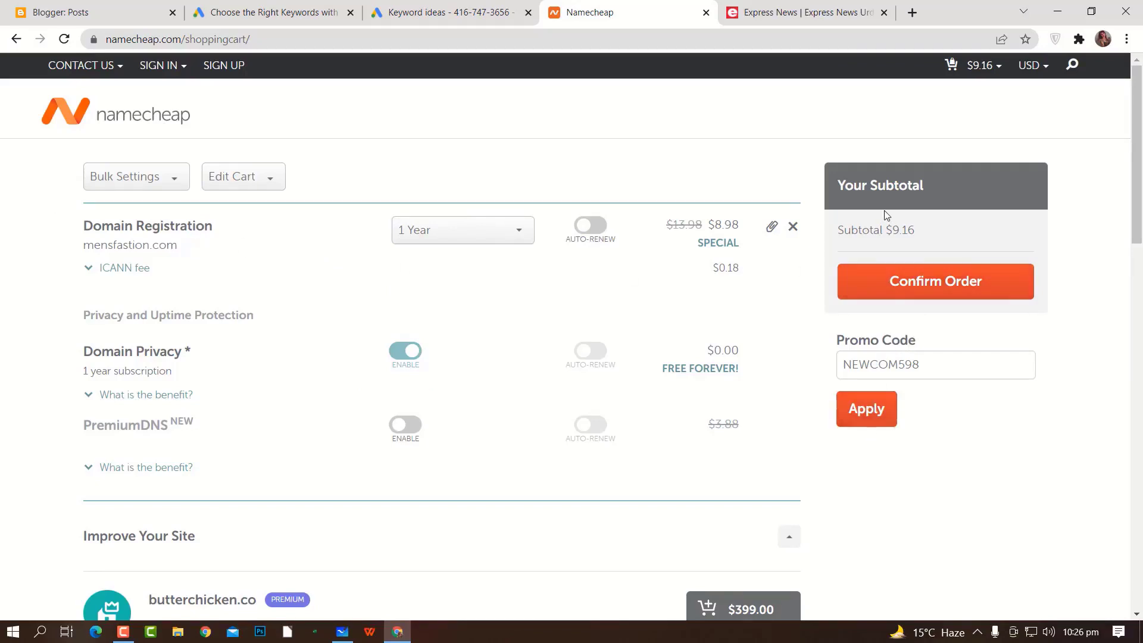
Confirm the order for checkout, then load the Namecheap home page.
left_click(942, 292)
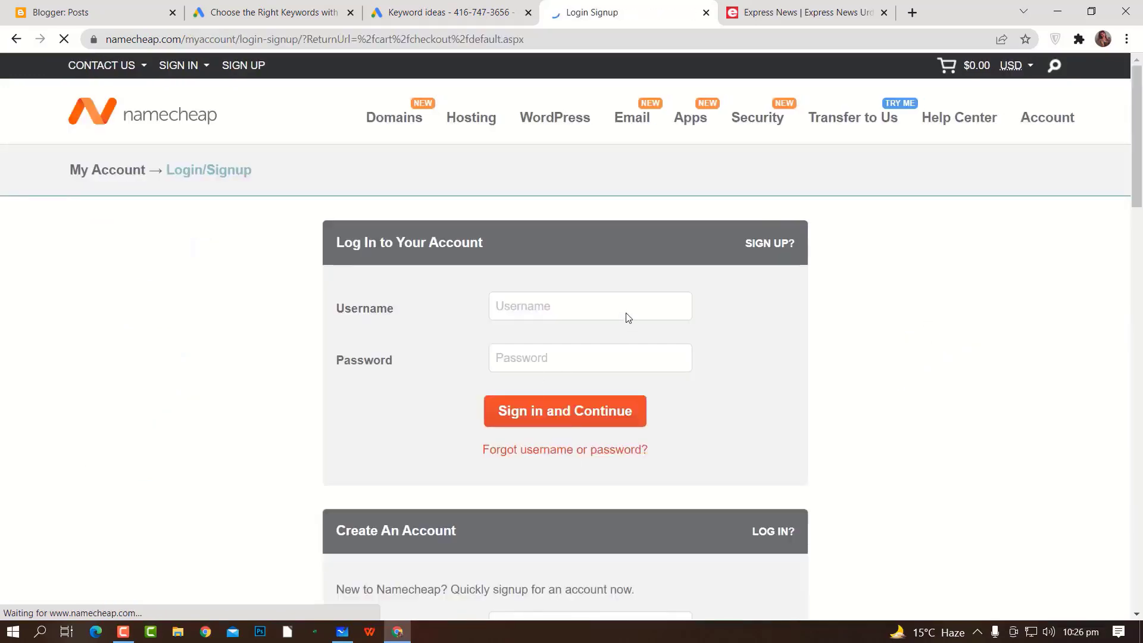
scroll(610, 413, "down", 5)
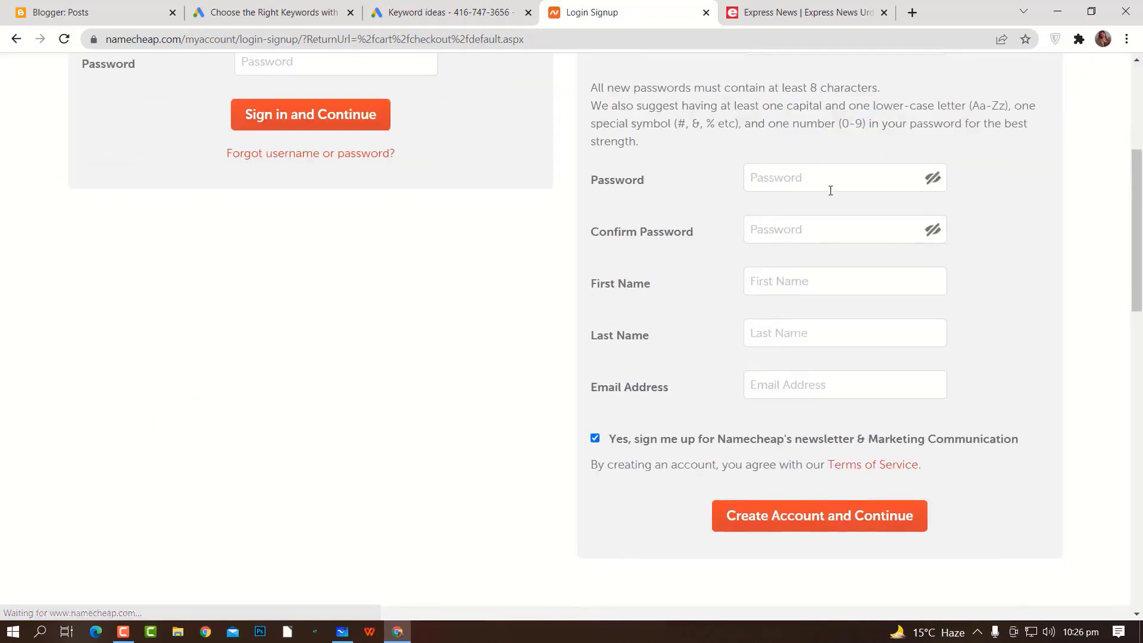
scroll(830, 186, "up", 4)
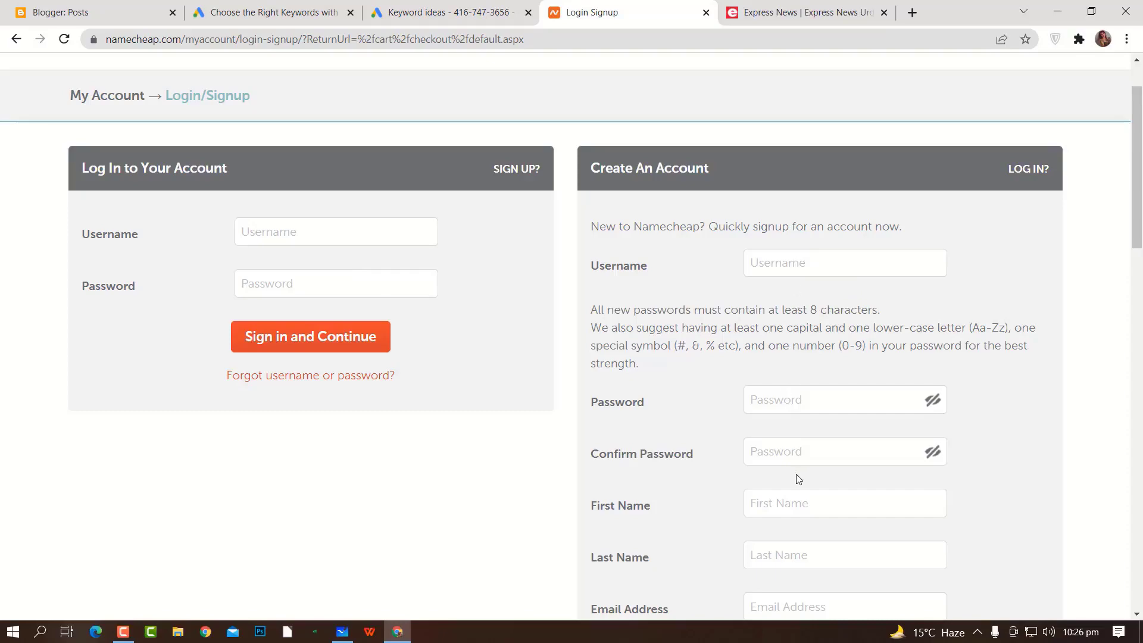
scroll(796, 504, "down", 2)
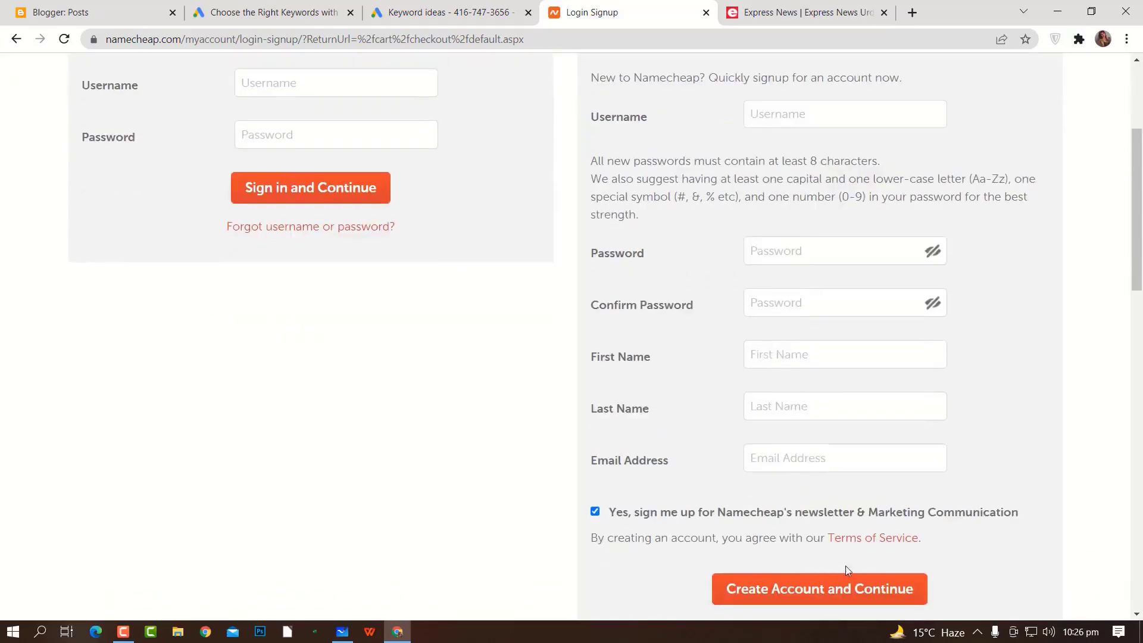
scroll(951, 332, "up", 4)
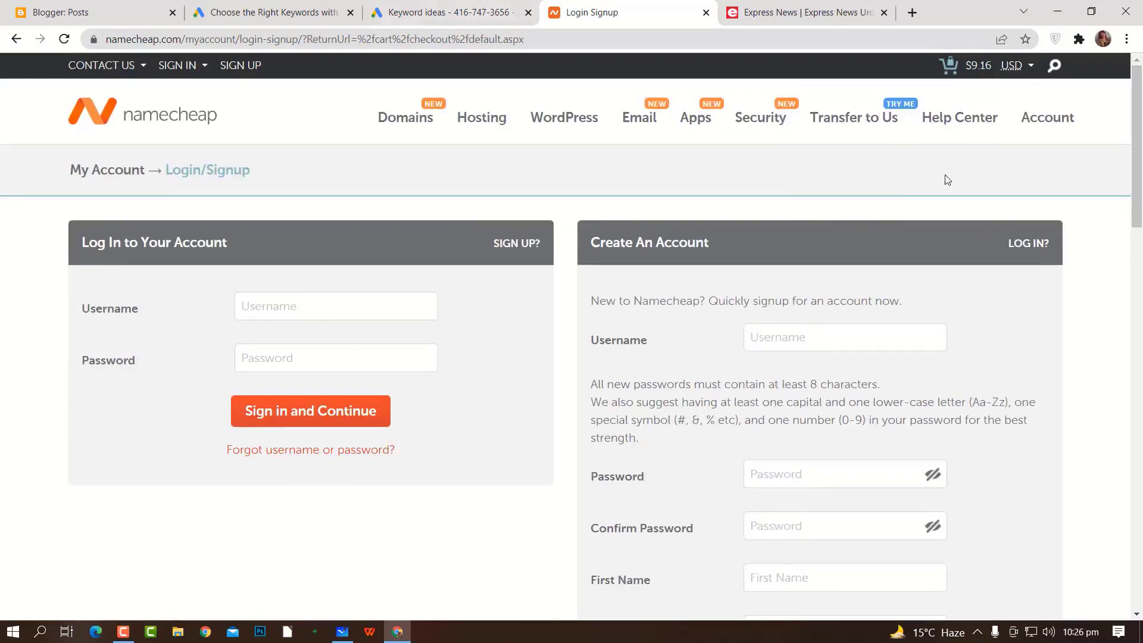
left_click(177, 65)
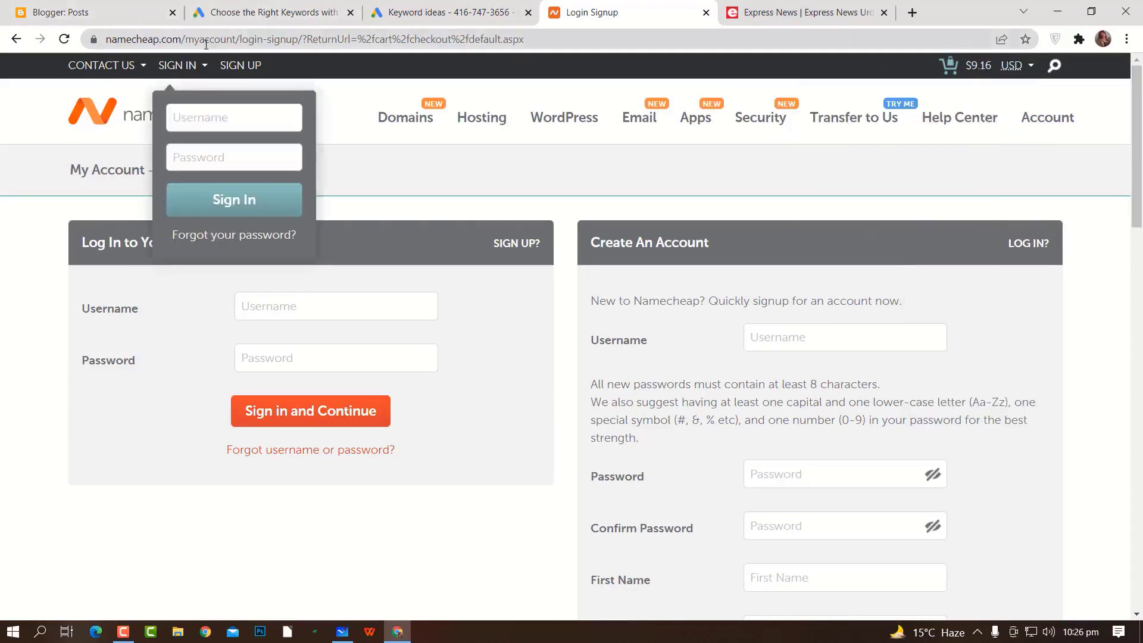
left_click_drag(186, 41, 825, 45)
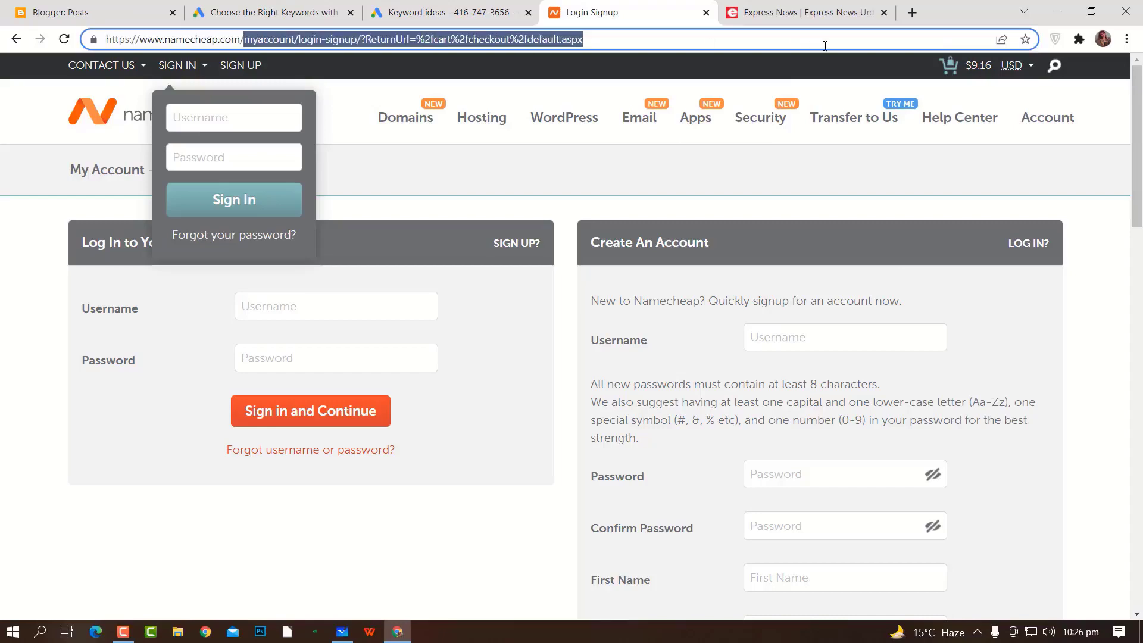
key("BackSpace")
key("Return")
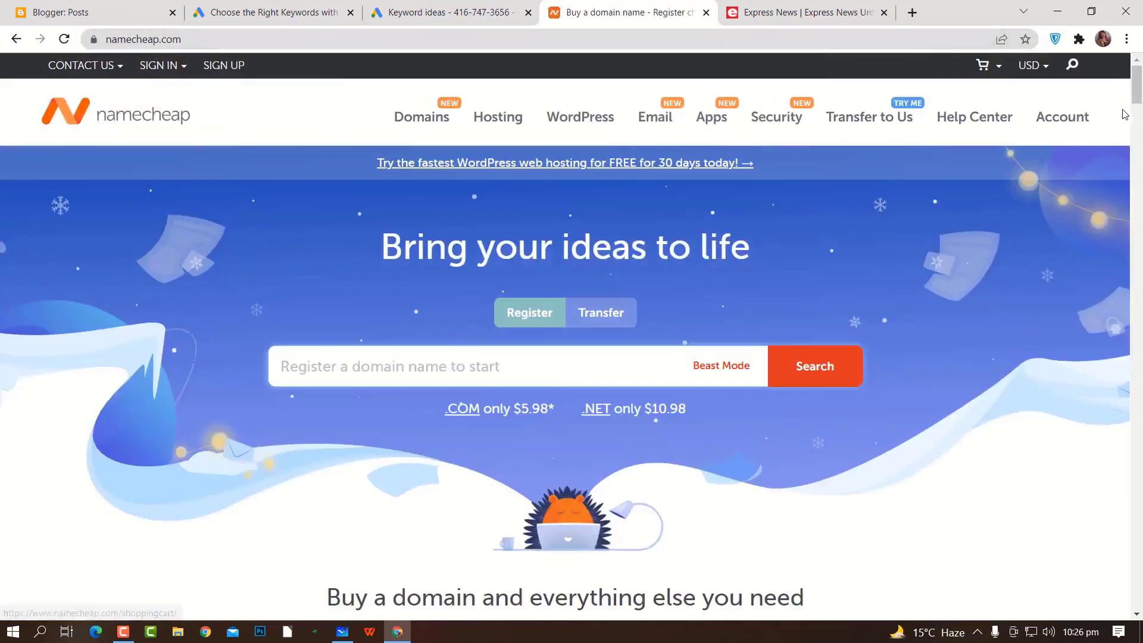
Go to the account dashboard sign-in and submit the username and password.
mouse_move(1076, 116)
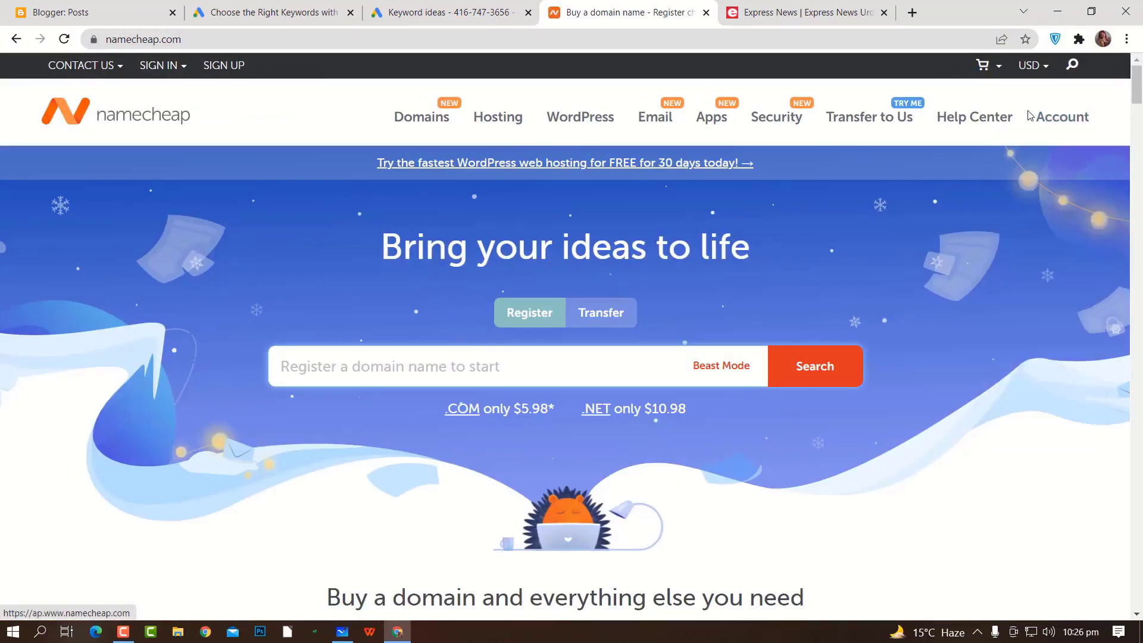
left_click(1025, 163)
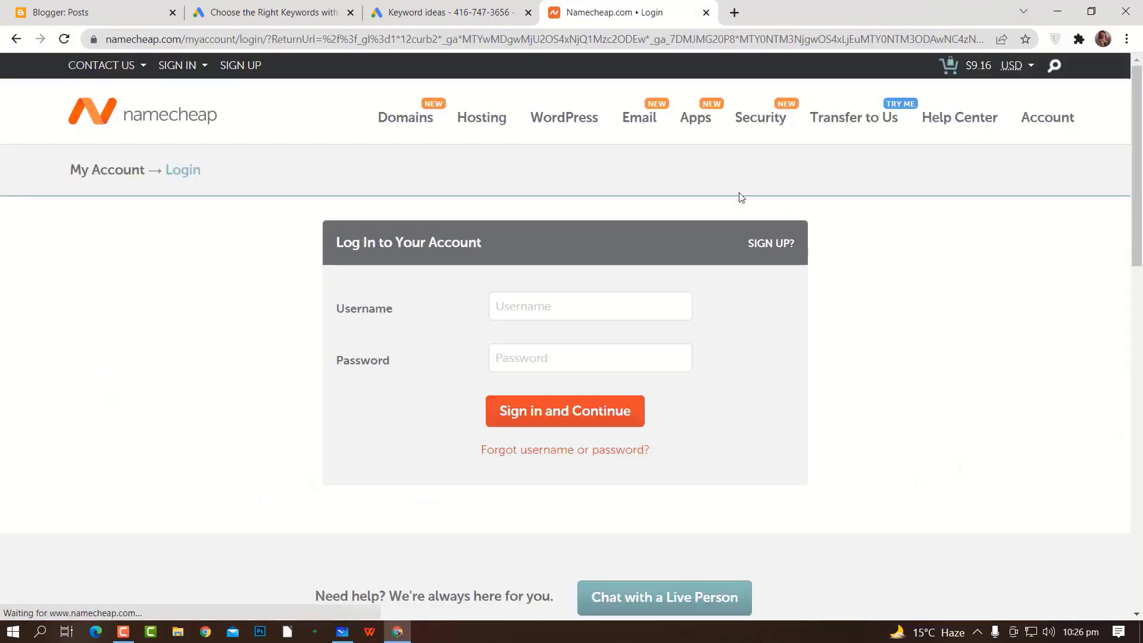
left_click(551, 304)
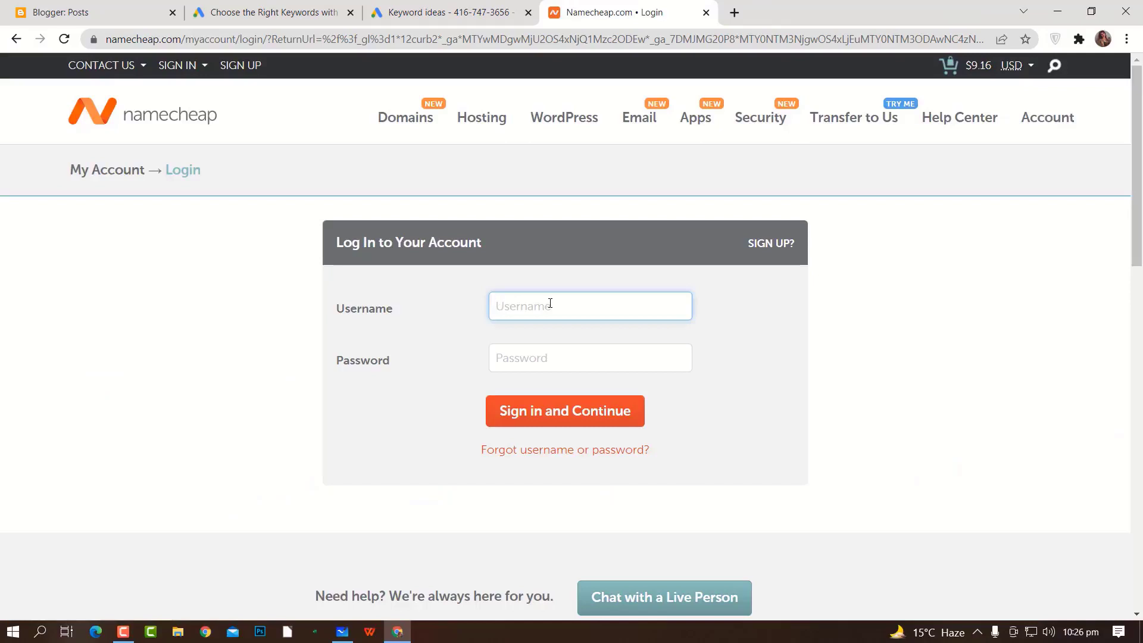
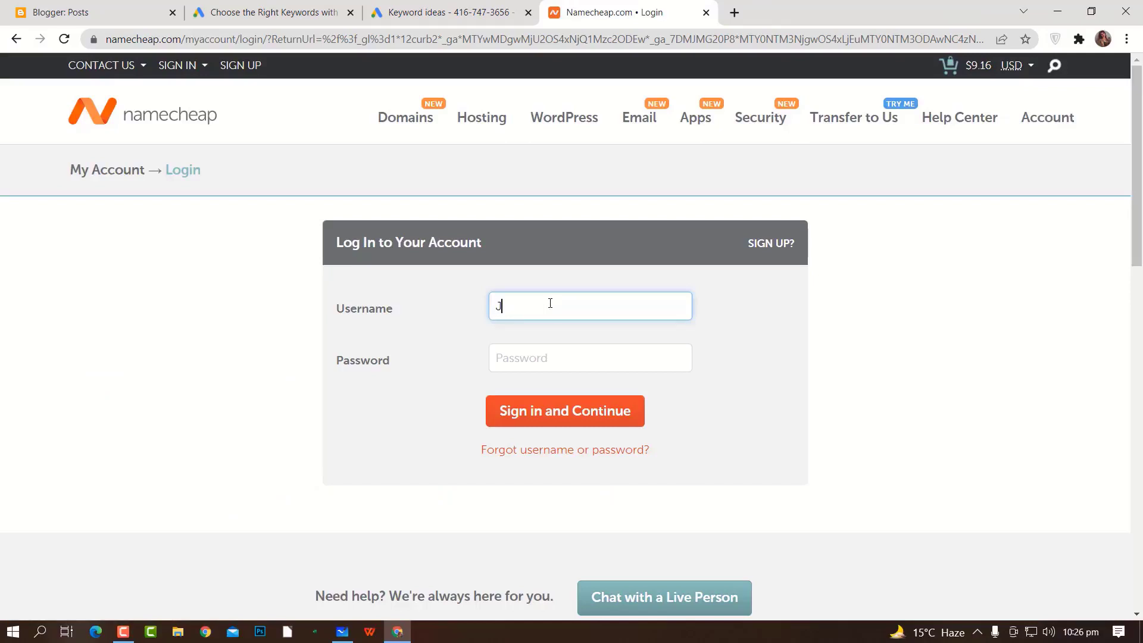
left_click(560, 357)
type("•")
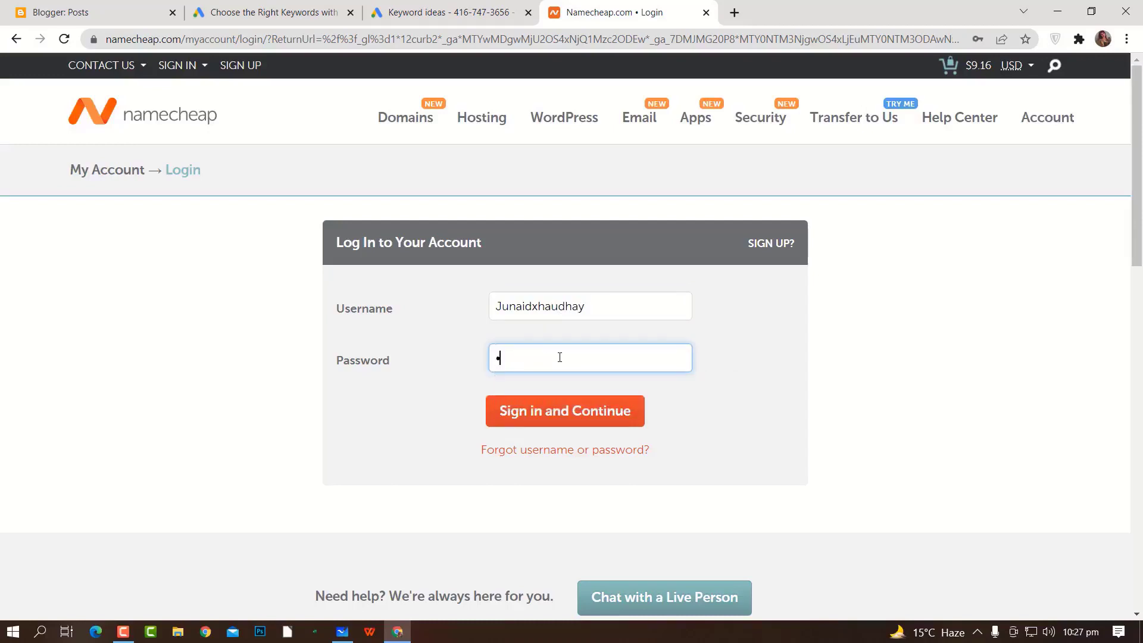
type("•••••••••••••")
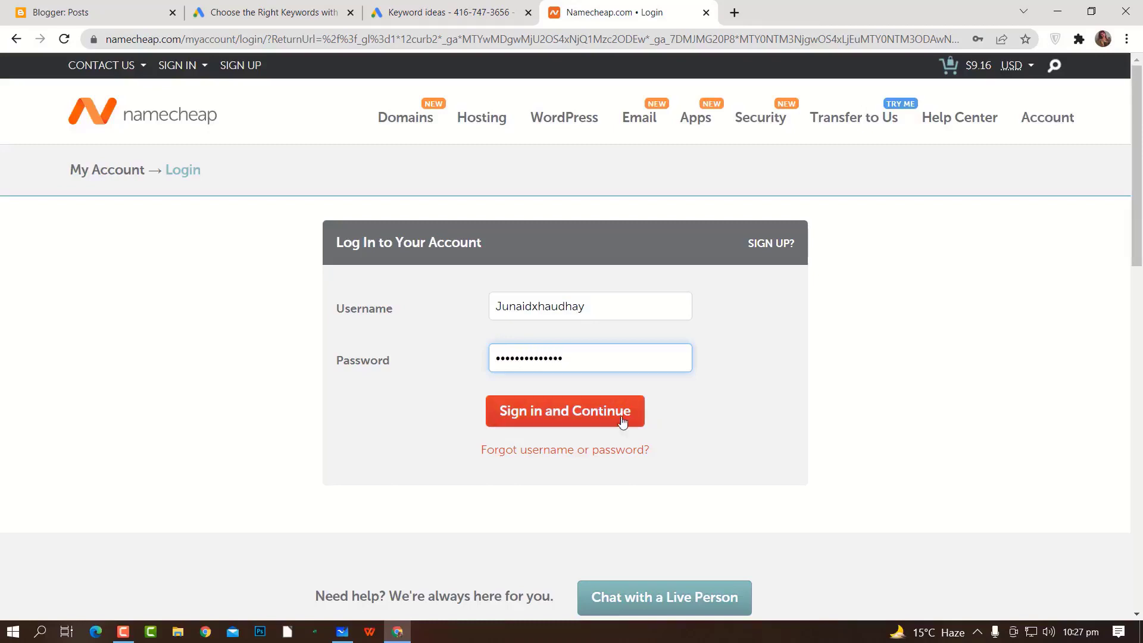
left_click(617, 419)
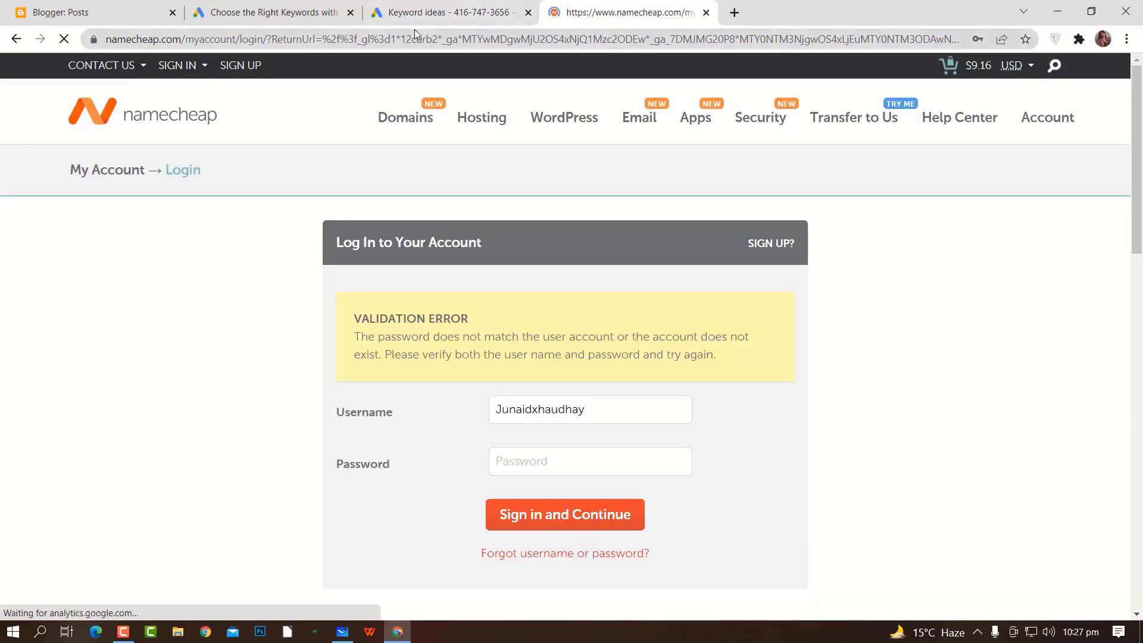
Fix the misspelled username ending to 'ary', re-enter the password and sign in.
left_click(572, 464)
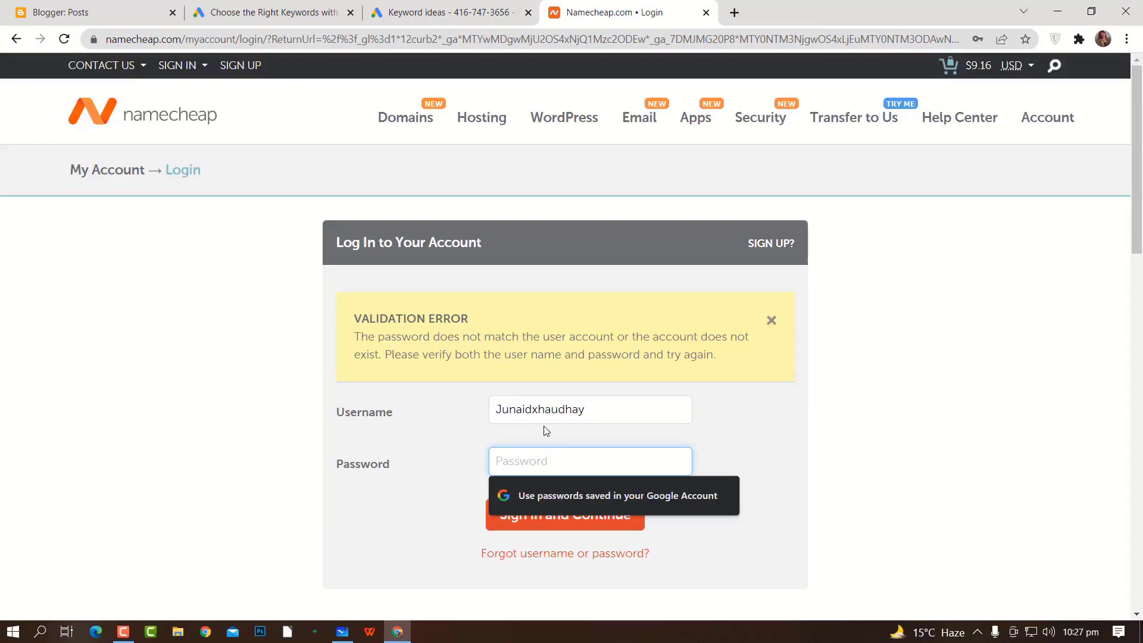
left_click(578, 411)
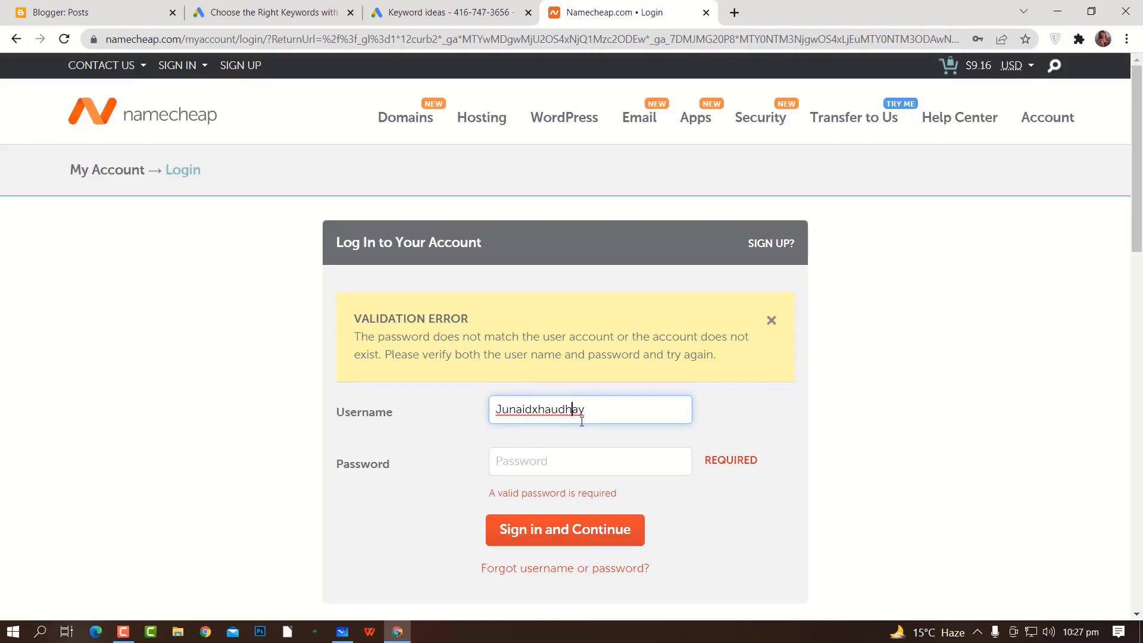
key("BackSpace")
key("BackSpace")
key("BackSpace")
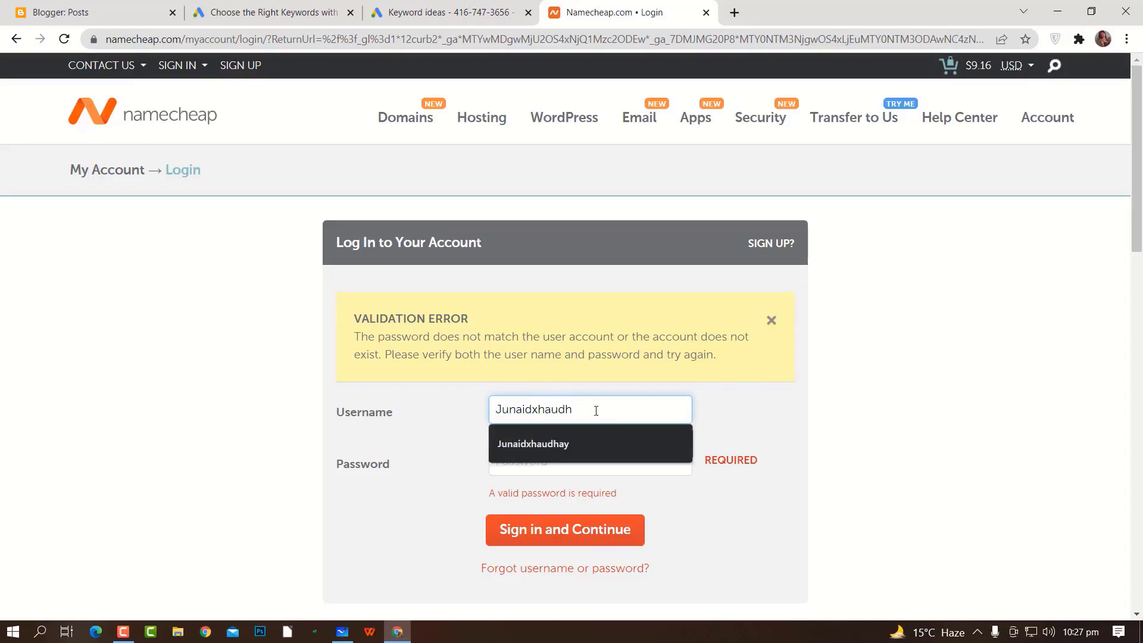
type("ary")
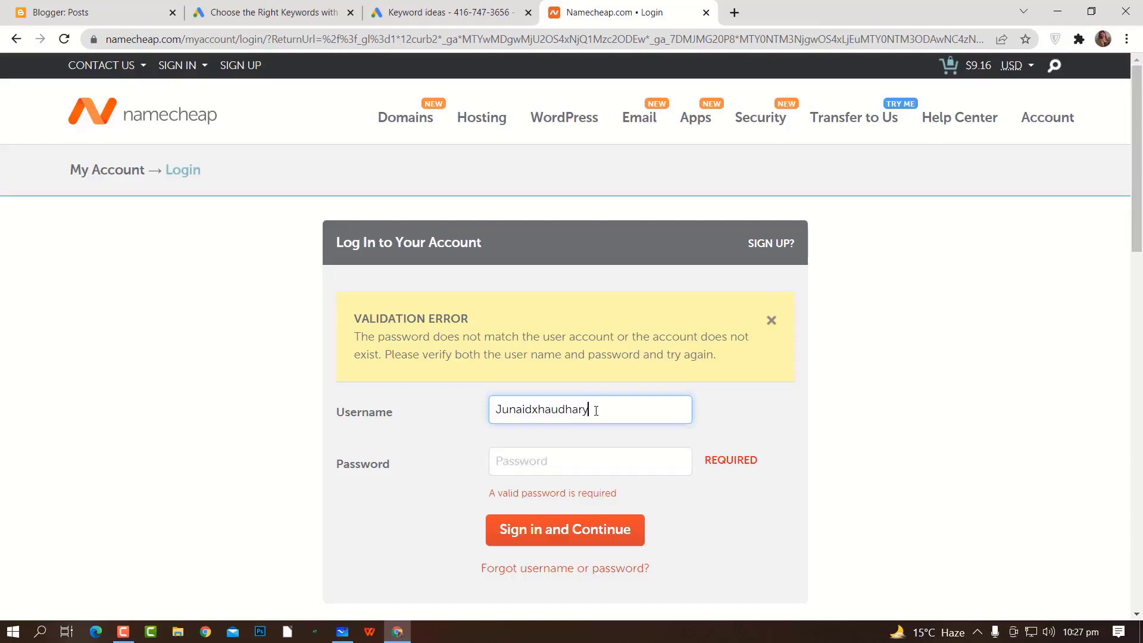
left_click(560, 468)
type("•")
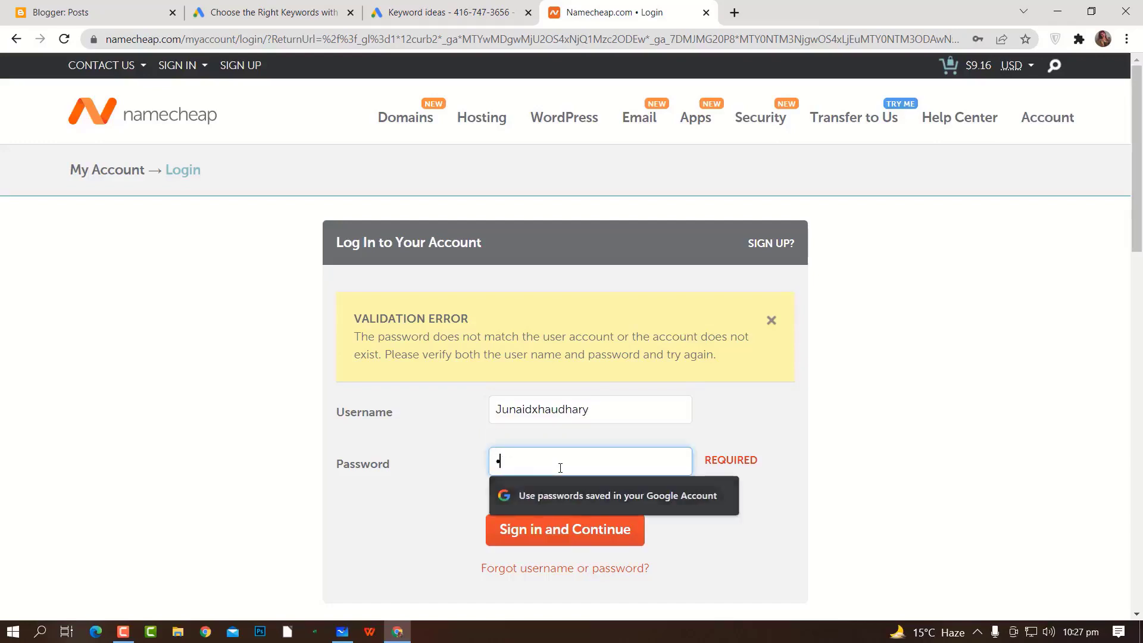
type("•••")
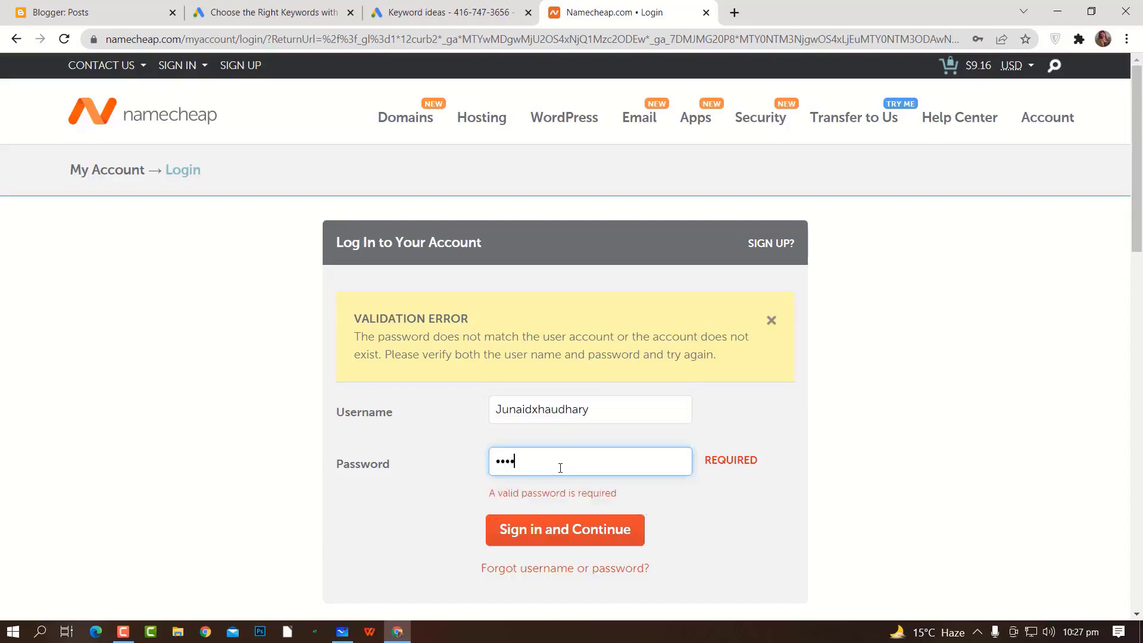
type("•••••••••")
left_click(574, 527)
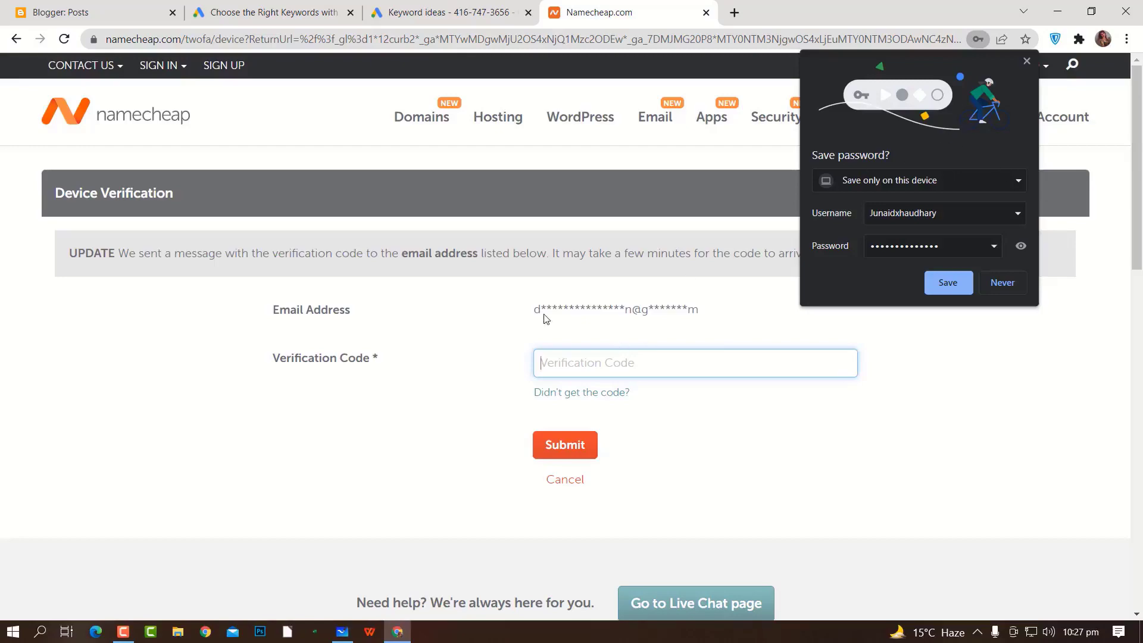
Briefly open and close Opera, then enter and submit the e-mailed verification code in Chrome.
left_click(1058, 12)
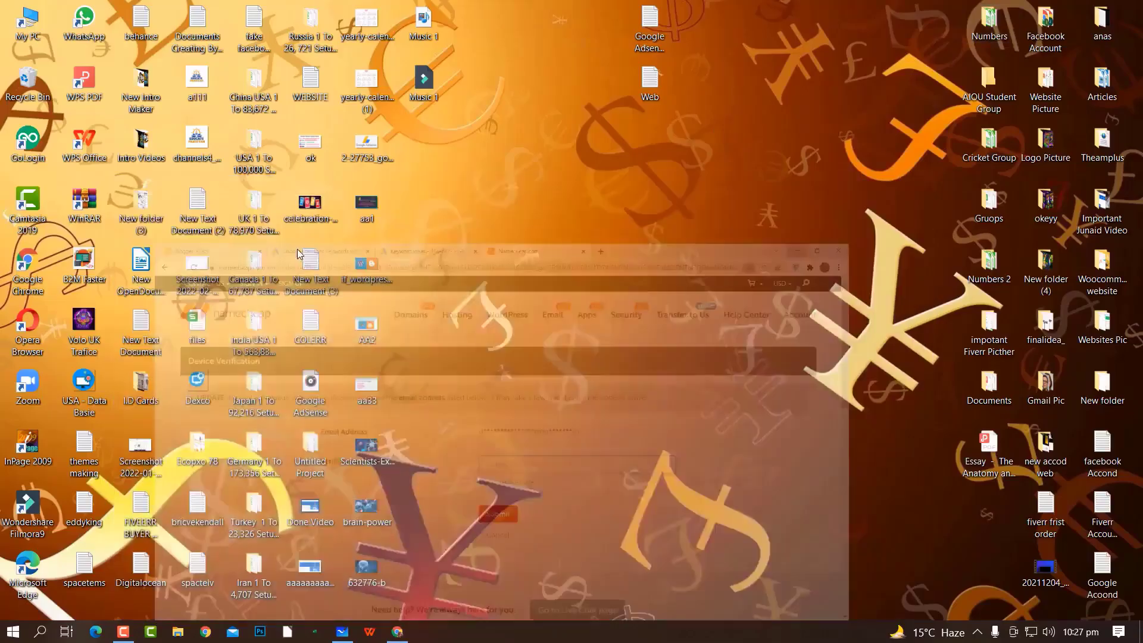
double_click(28, 331)
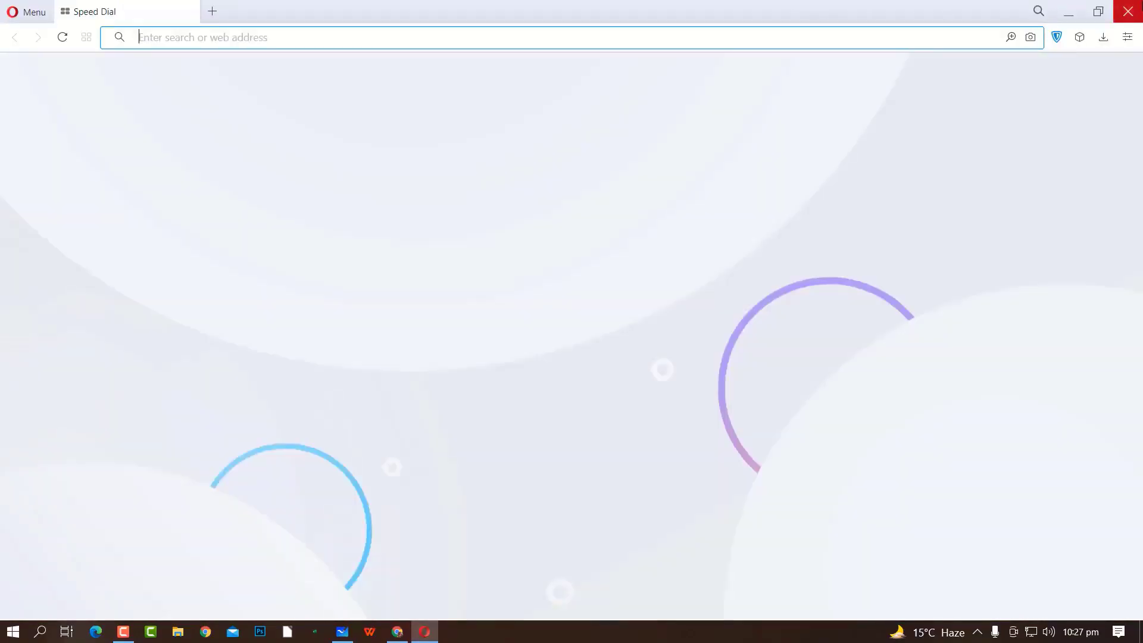
left_click(1128, 12)
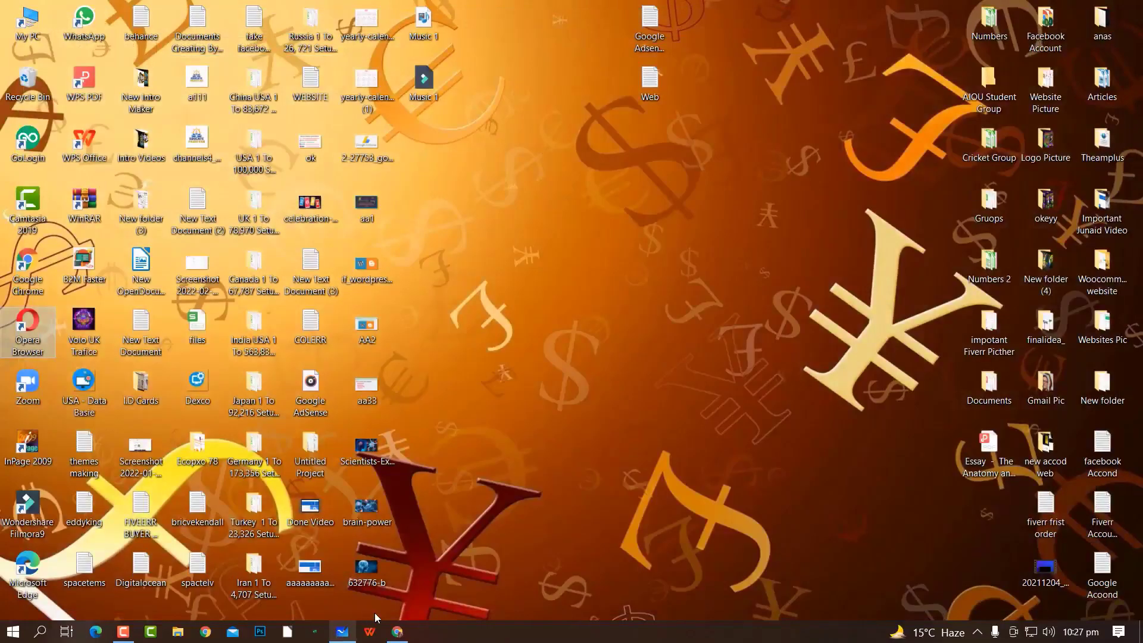
left_click(398, 632)
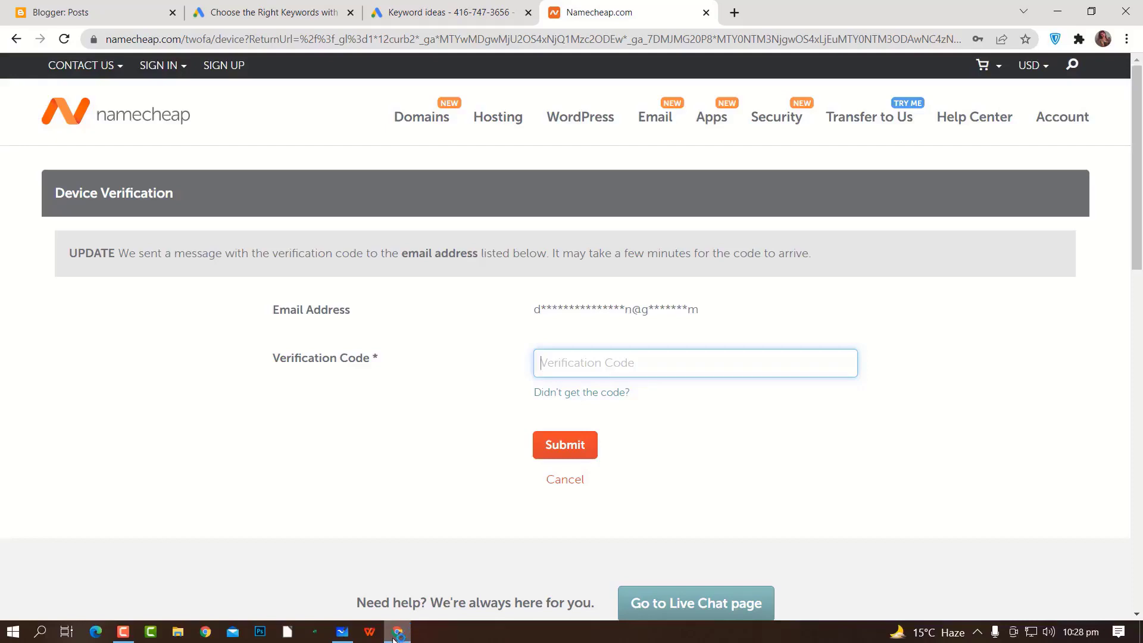
left_click(583, 457)
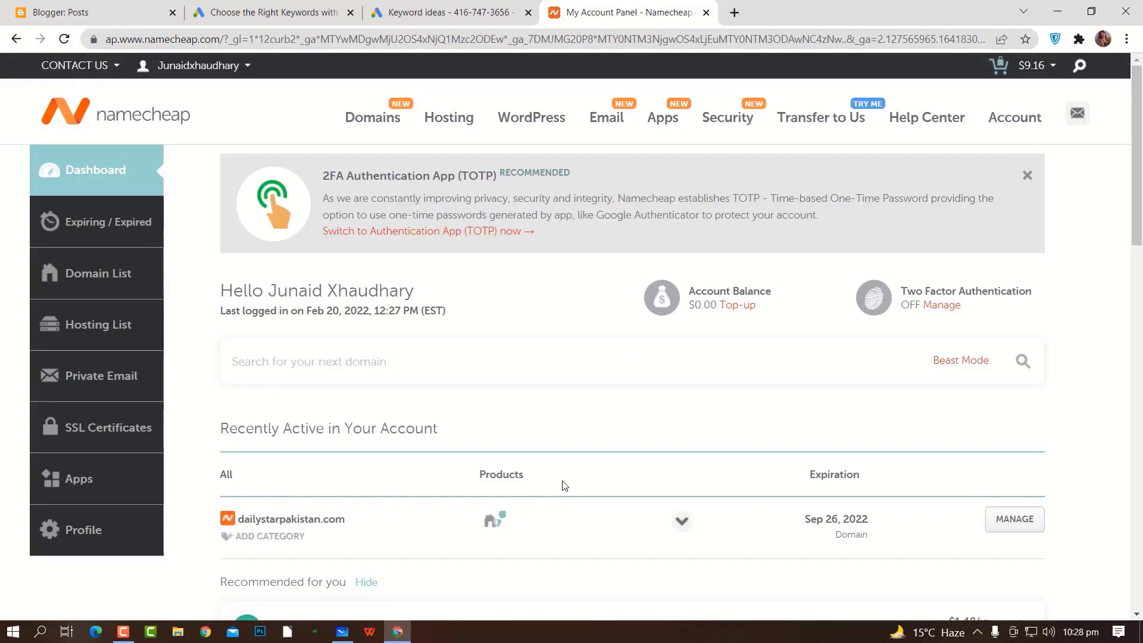
Review the hosting list and SSL certificates, noting the certificate's CANCELED status.
left_click(127, 329)
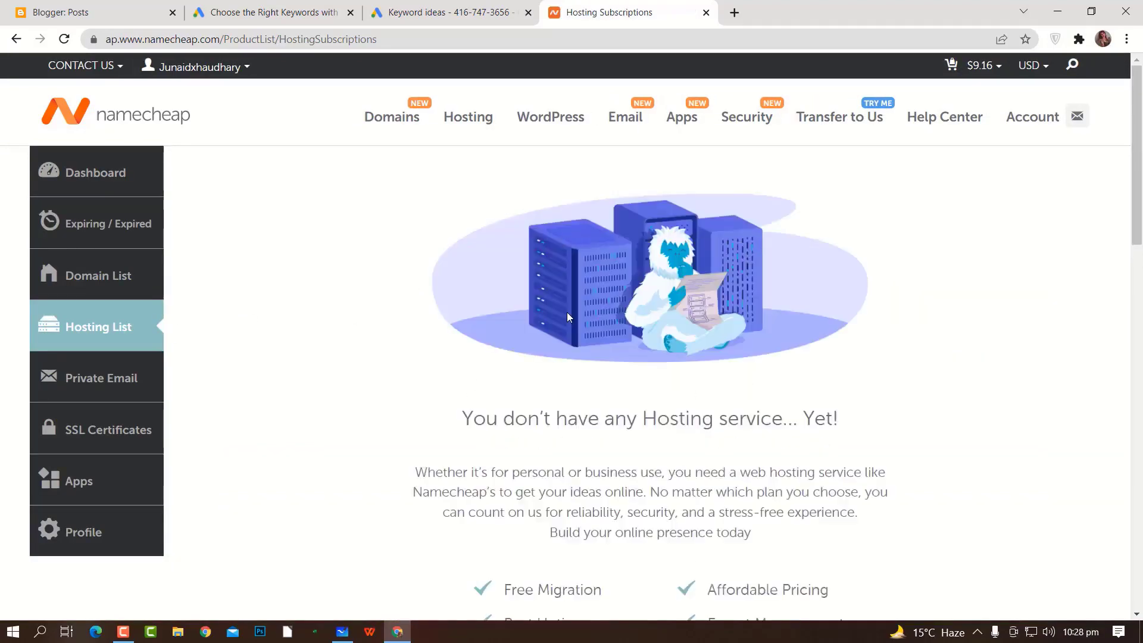
scroll(590, 390, "down", 6)
scroll(756, 408, "up", 6)
left_click(110, 387)
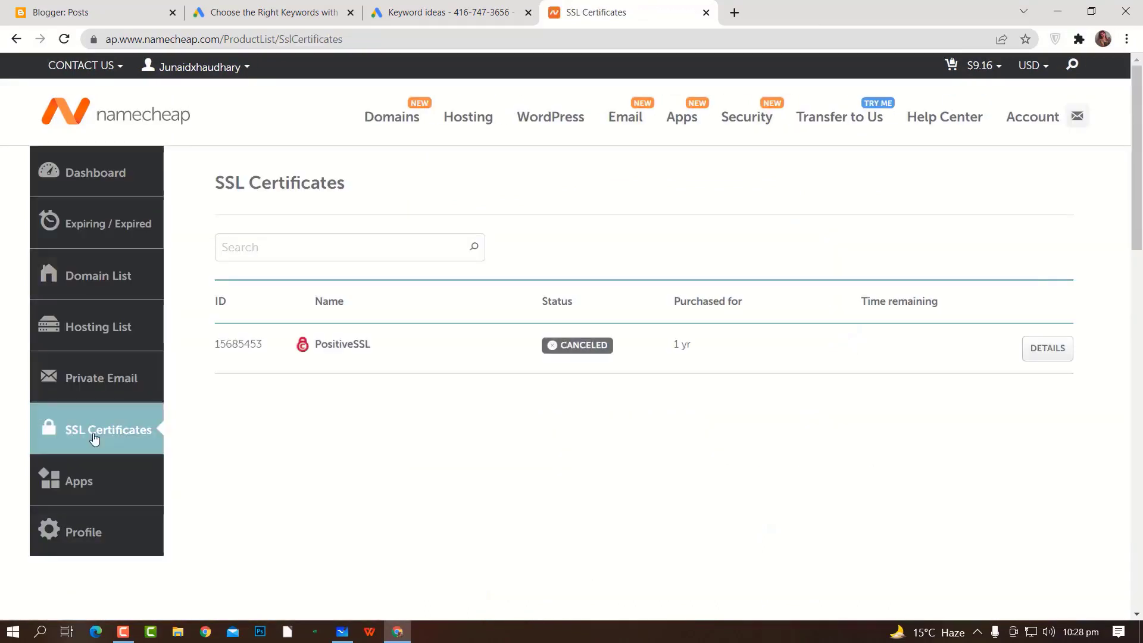
double_click(585, 346)
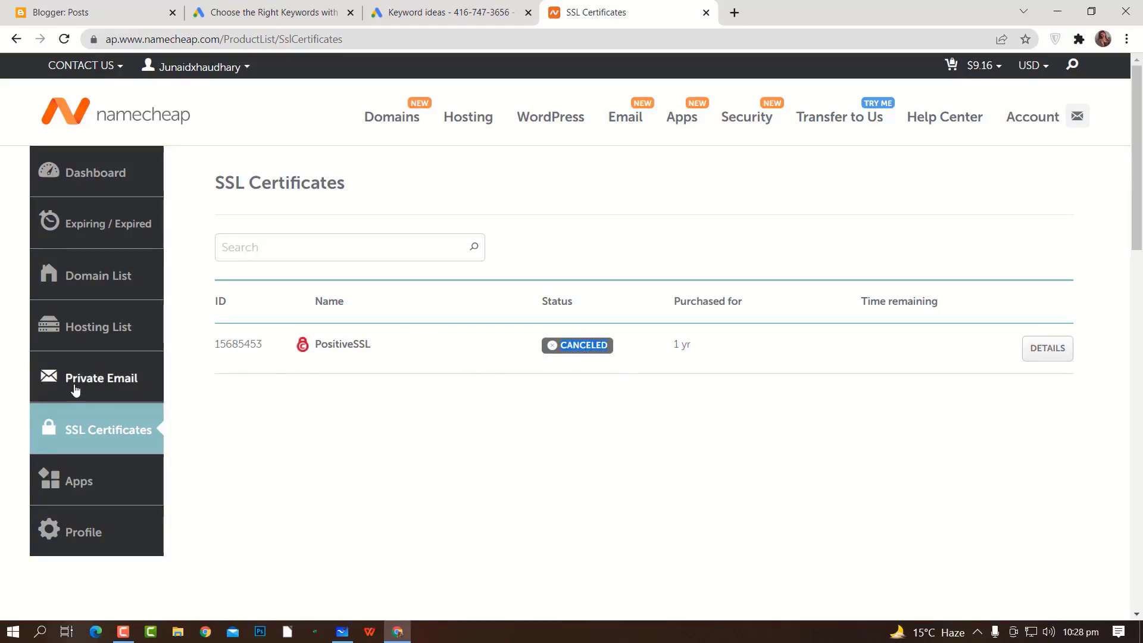
Open dailystarpakistan.com from the Domain List and check its Advanced DNS settings.
left_click(108, 296)
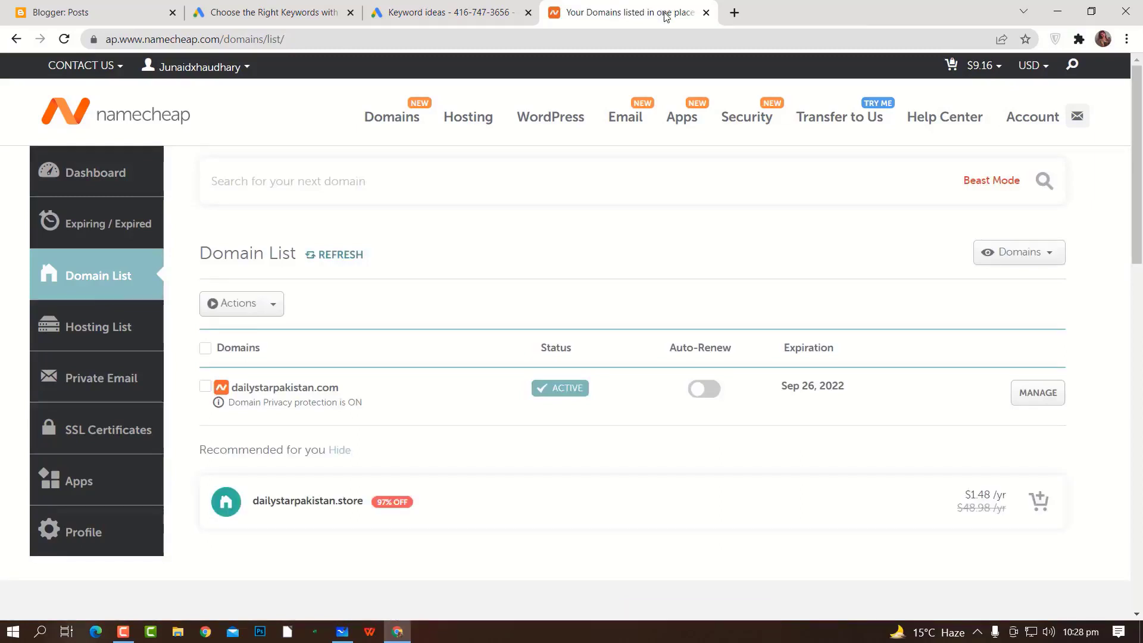
left_click(737, 18)
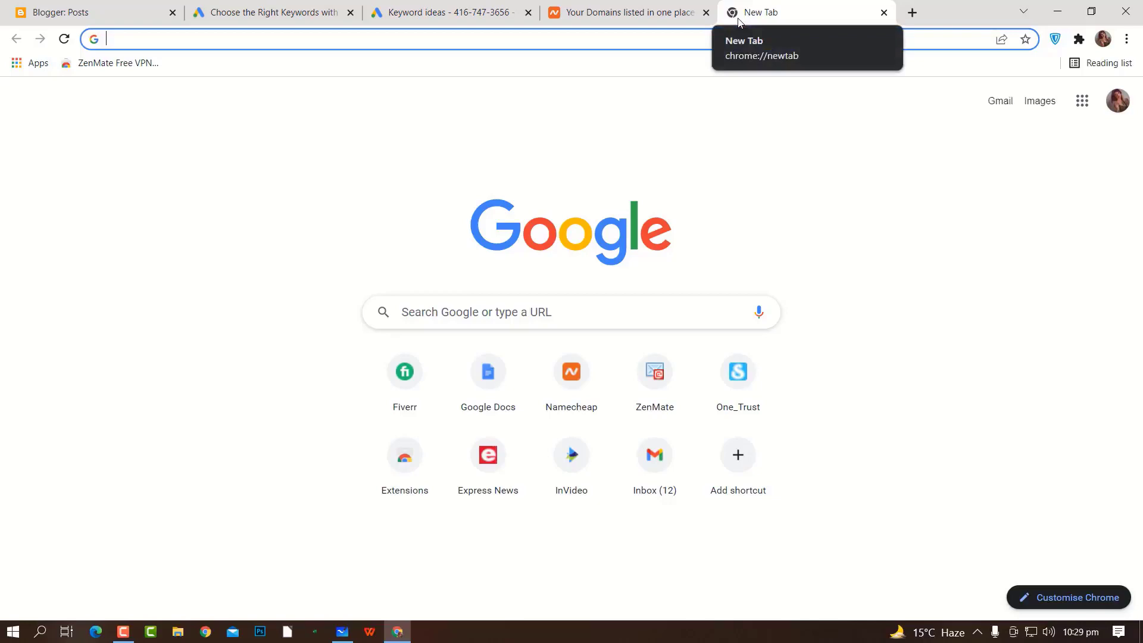
left_click(651, 7)
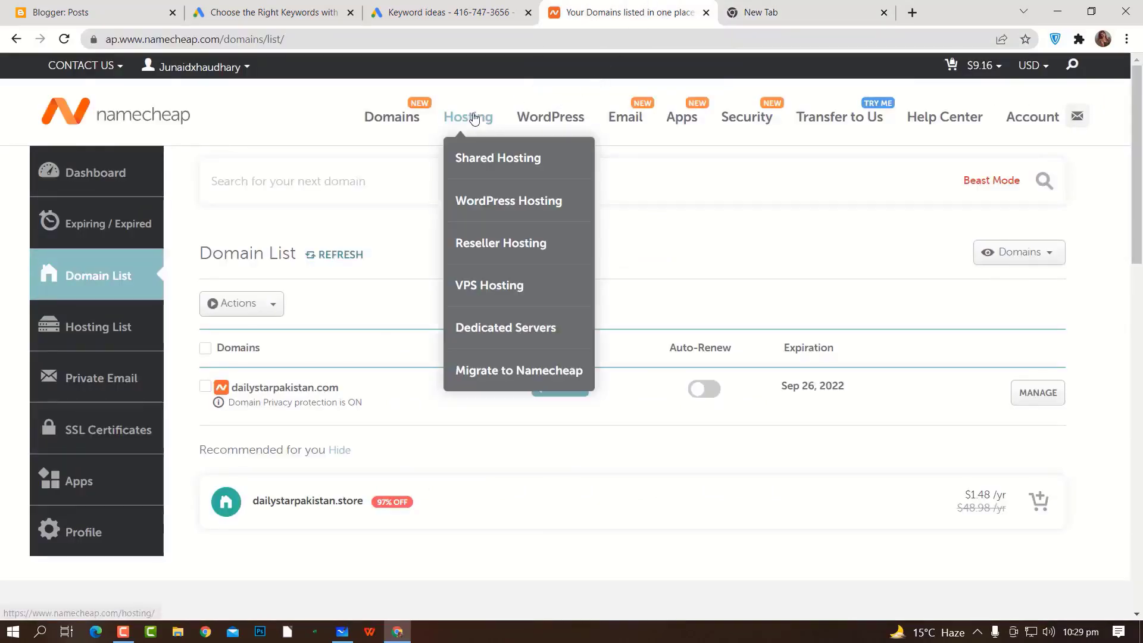
mouse_move(572, 112)
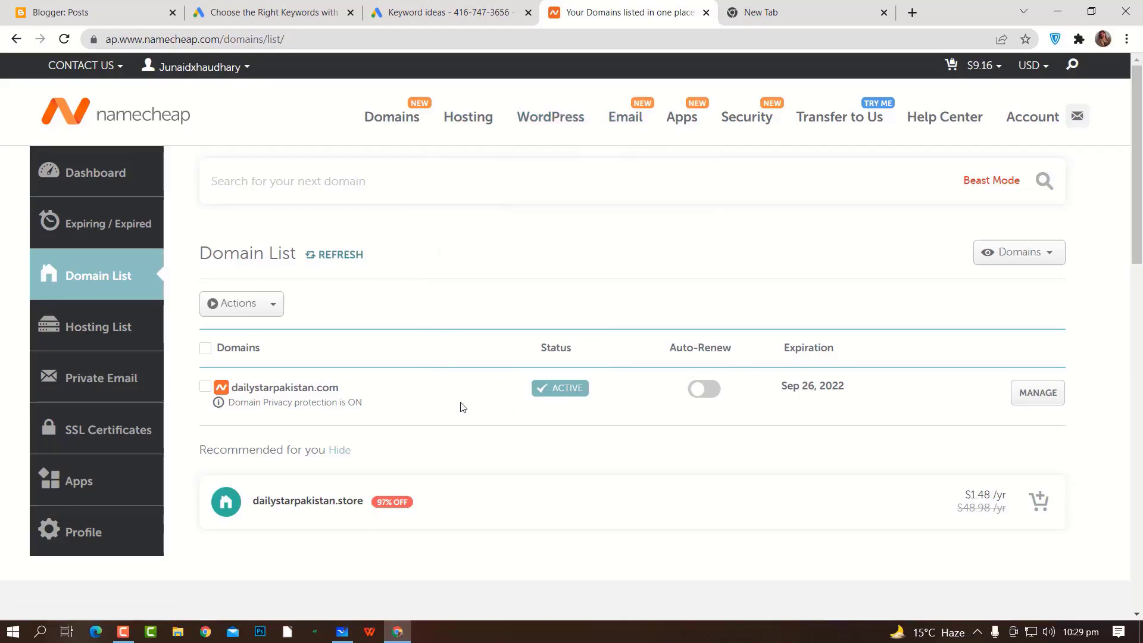
left_click(1033, 410)
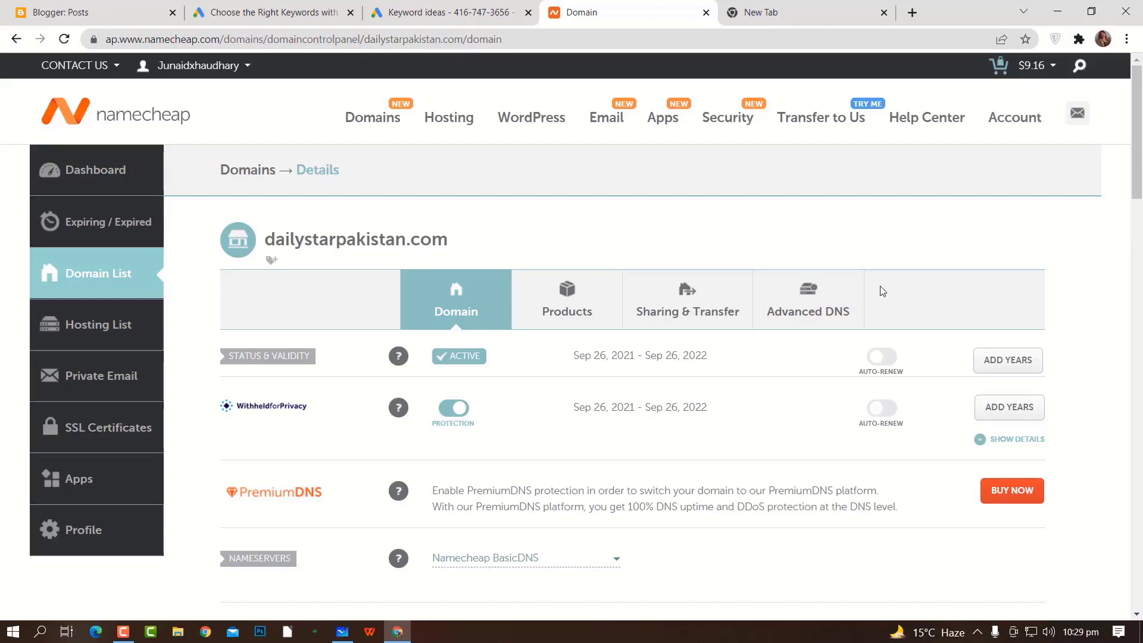
left_click(844, 310)
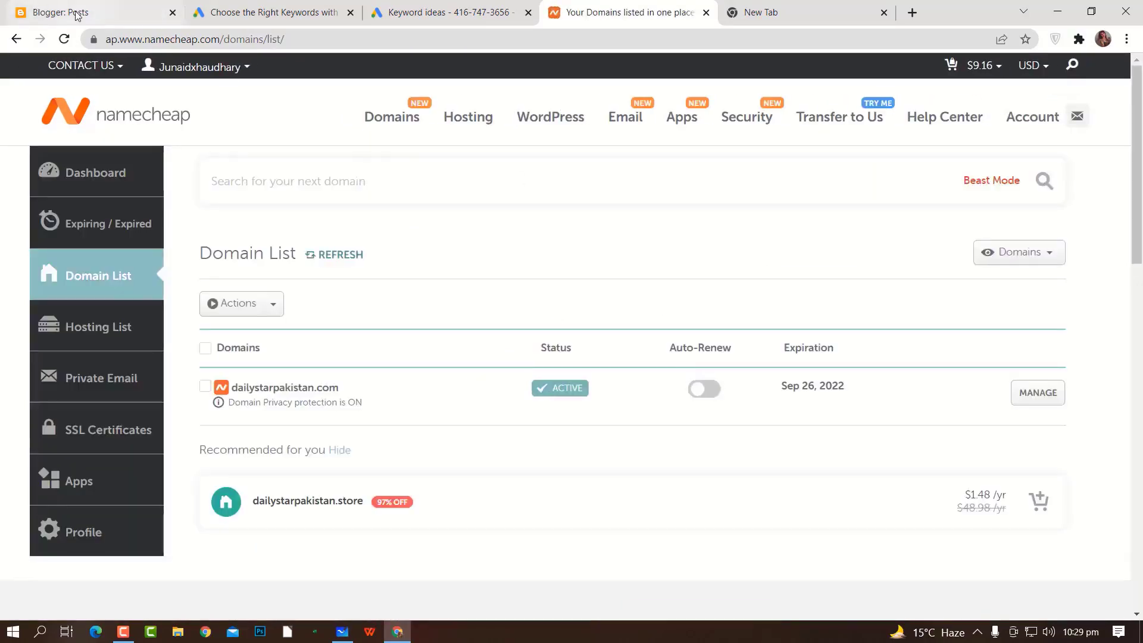
Name the new Blogger blog 'Daily Star Pakistan'.
left_click_drag(60, 12, 434, 21)
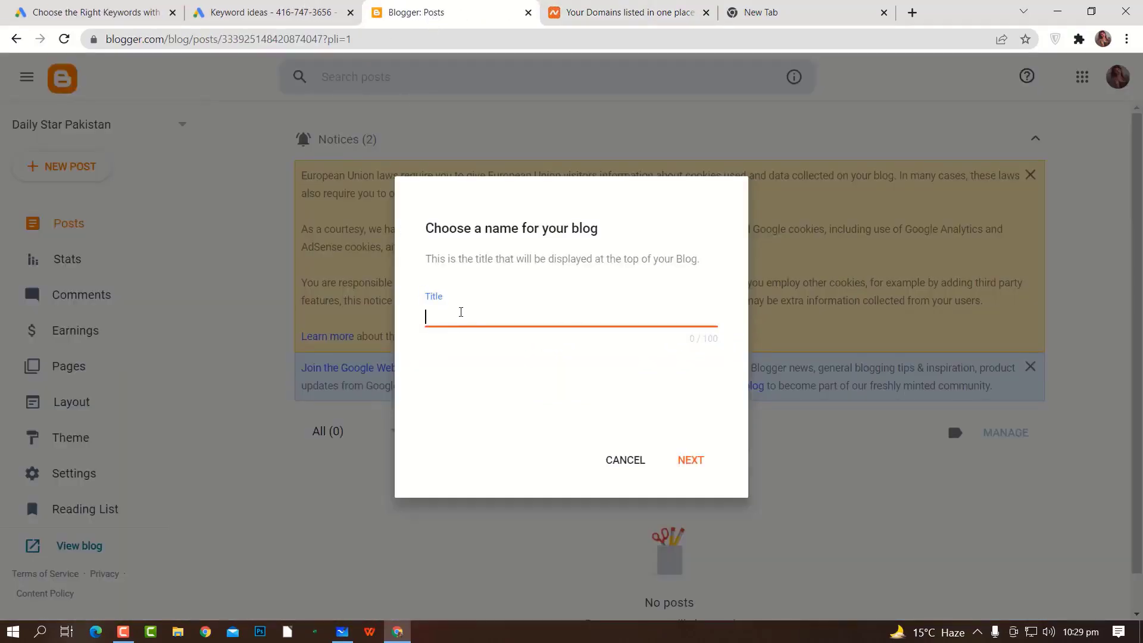
type("Daily Sat")
key("BackSpace")
key("BackSpace")
type("tar Pakistan")
left_click(690, 462)
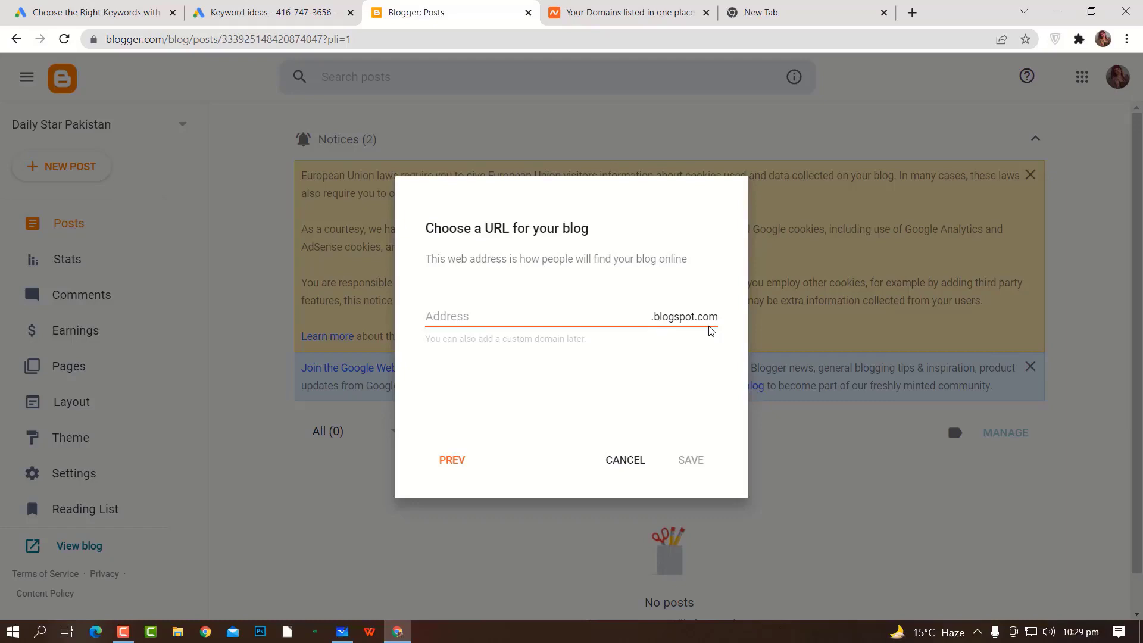
Set the blog address to dailystarpakistan1.blogspot.com and save the blog.
left_click(604, 314)
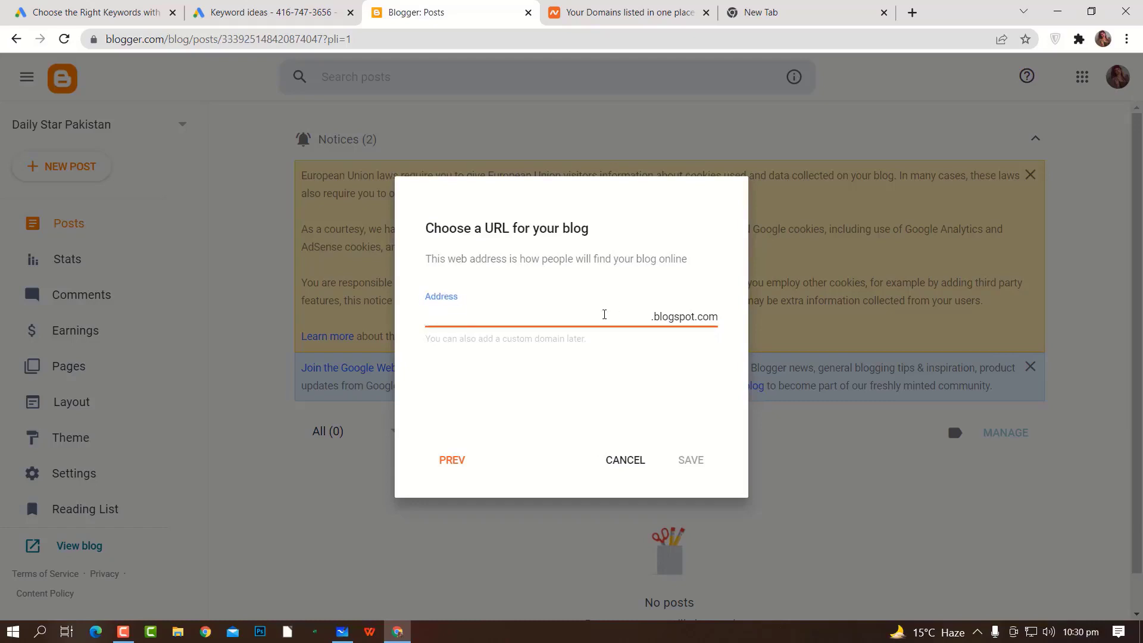
left_click(713, 321)
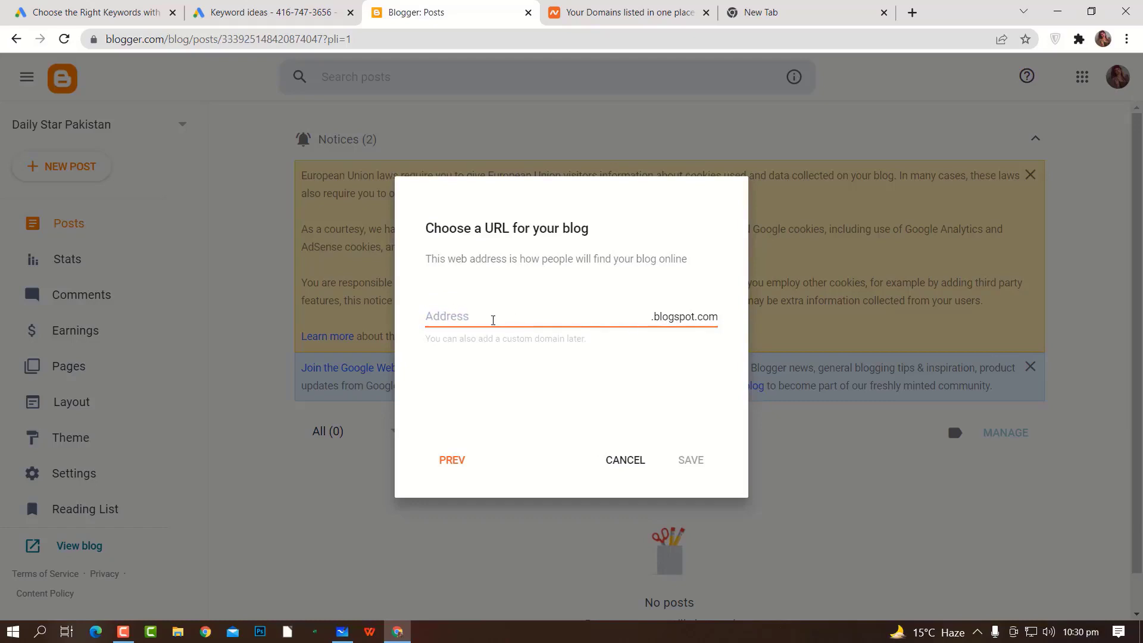
left_click(493, 321)
type("d")
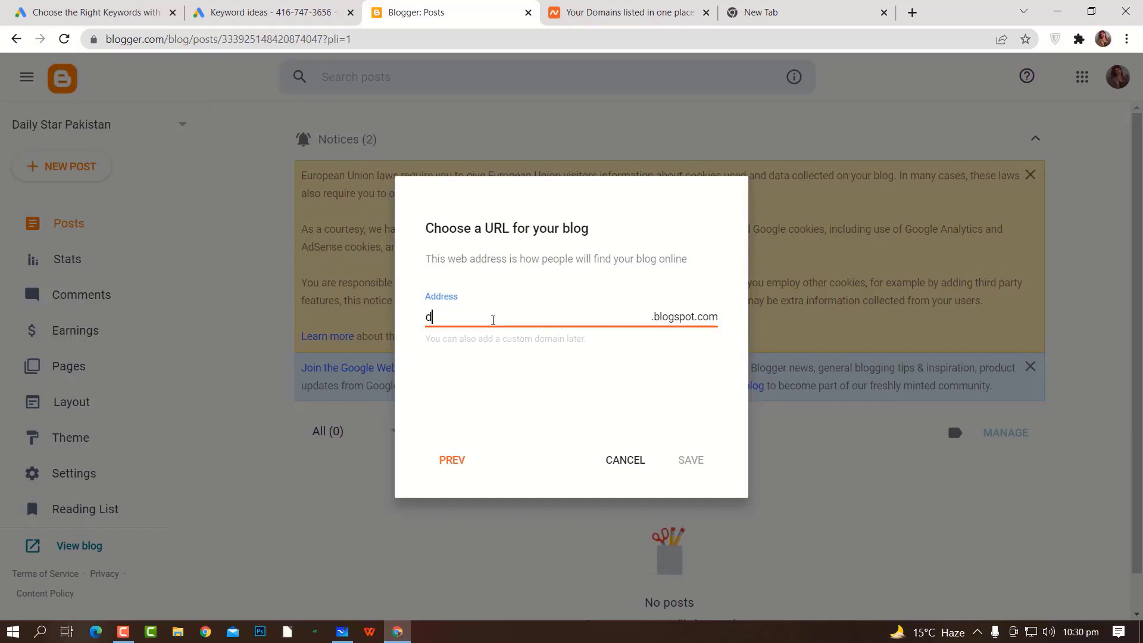
type("ailystarpakistan")
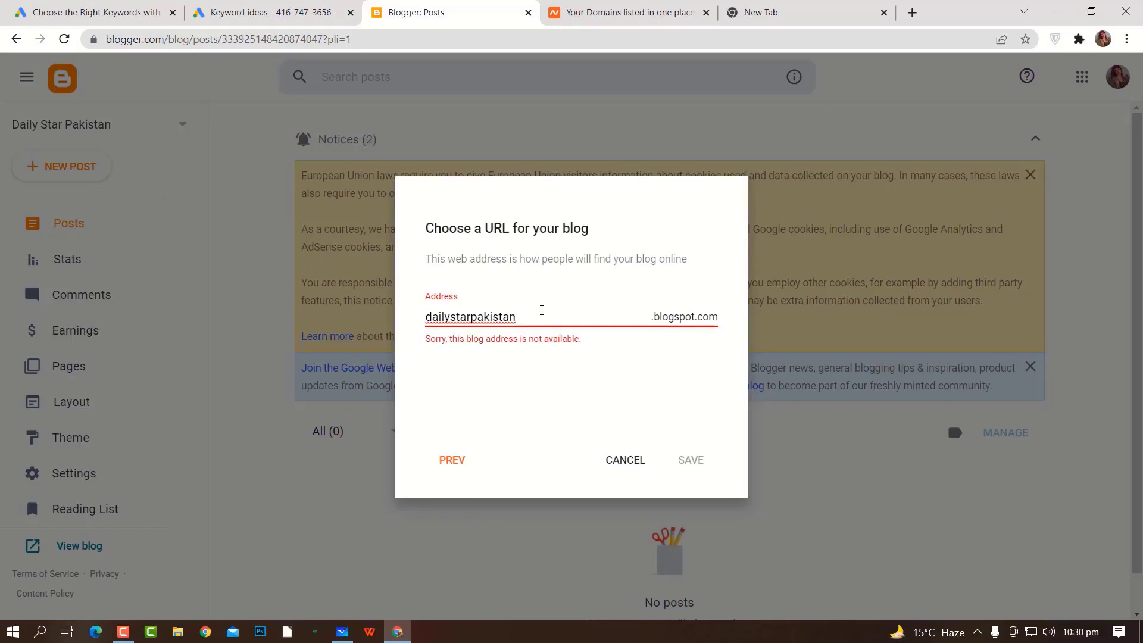
type("1")
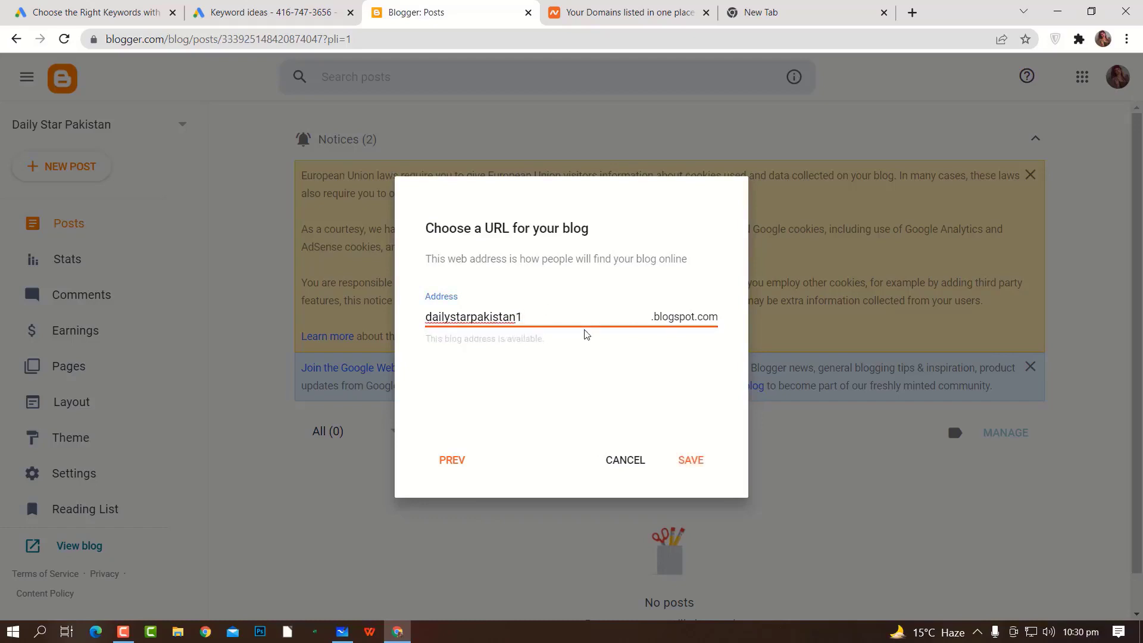
left_click(690, 456)
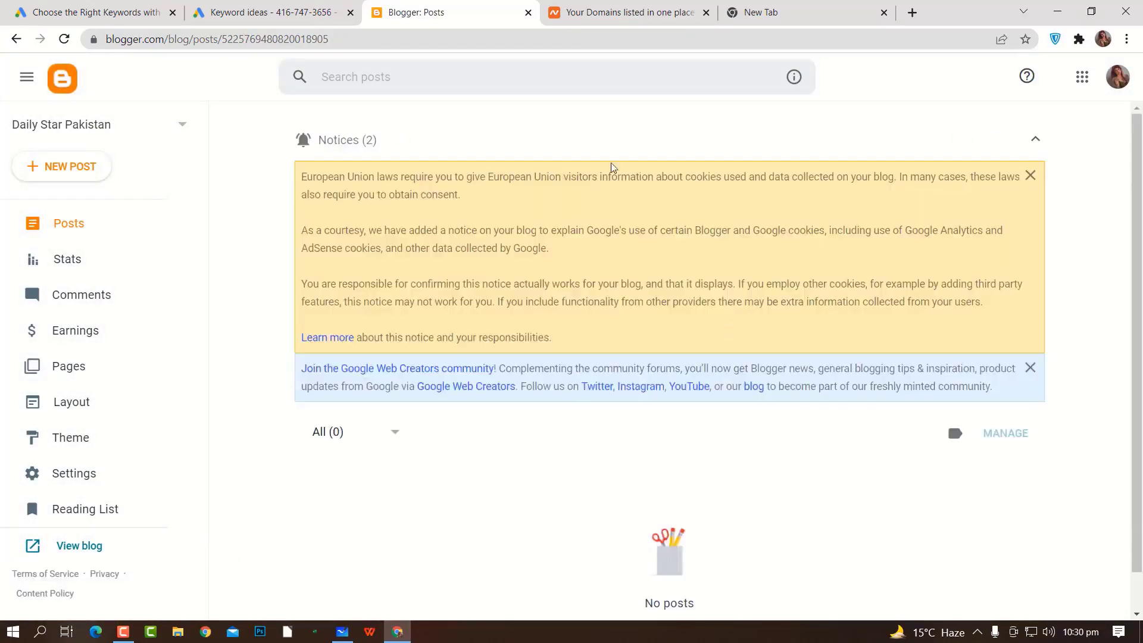
Check the blog list, then open the live Daily Star Pakistan blog via View blog.
left_click(92, 126)
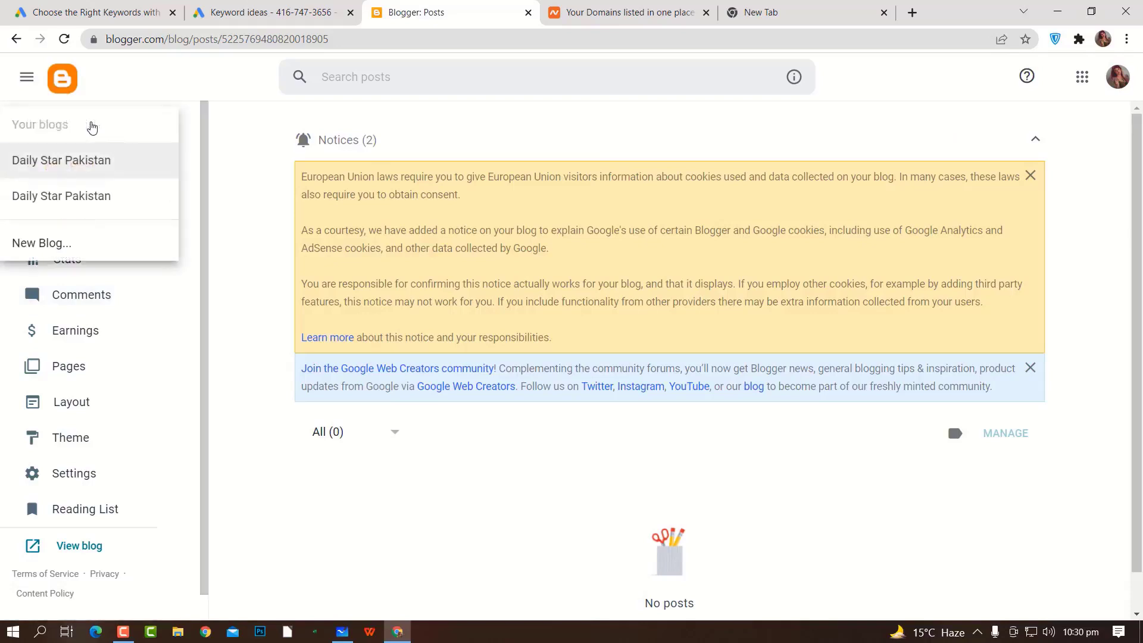
left_click(248, 154)
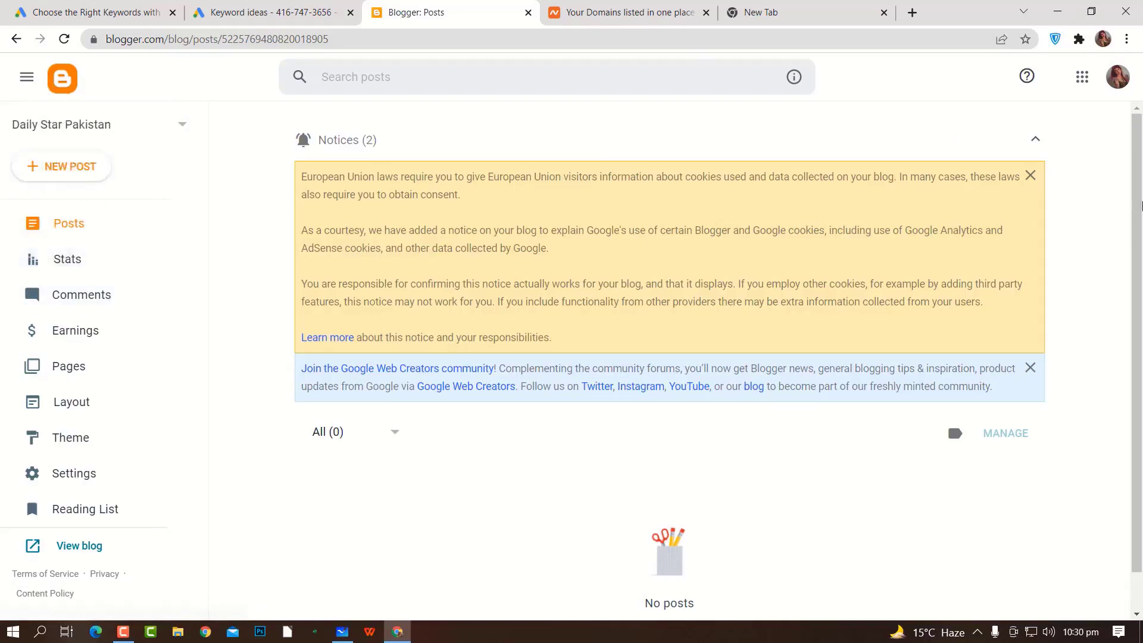
scroll(701, 229, "down", 1)
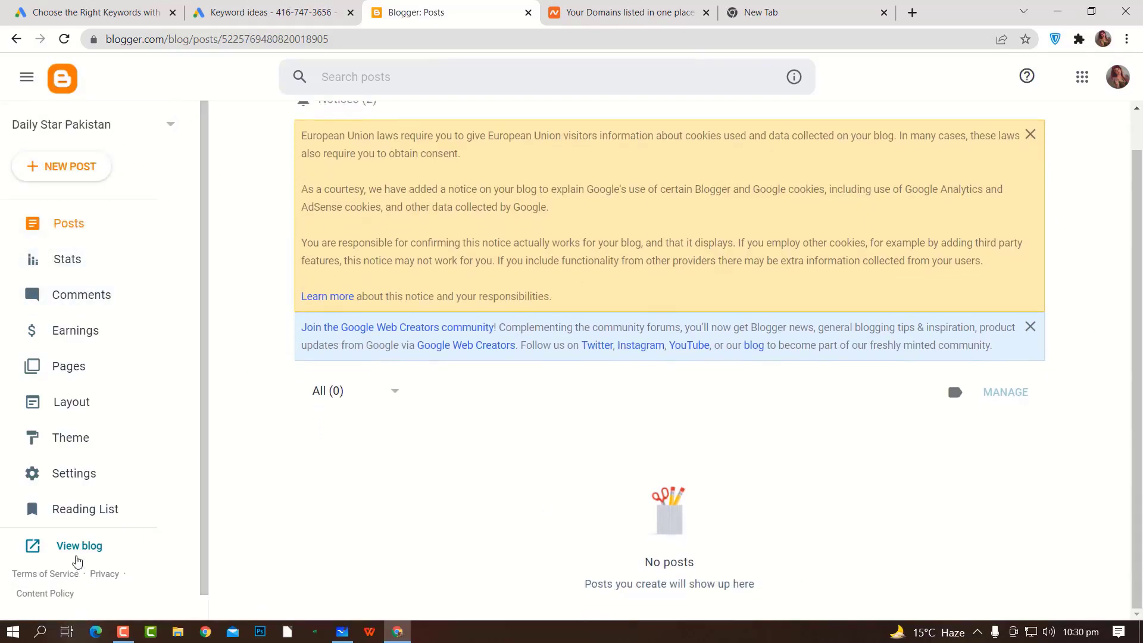
left_click(81, 549)
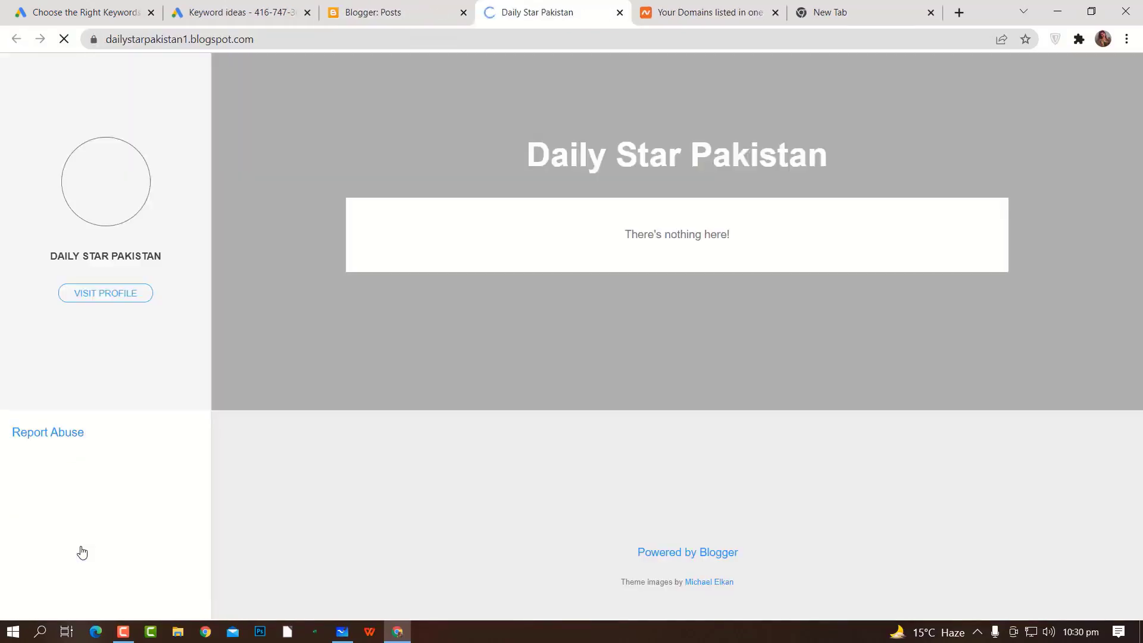
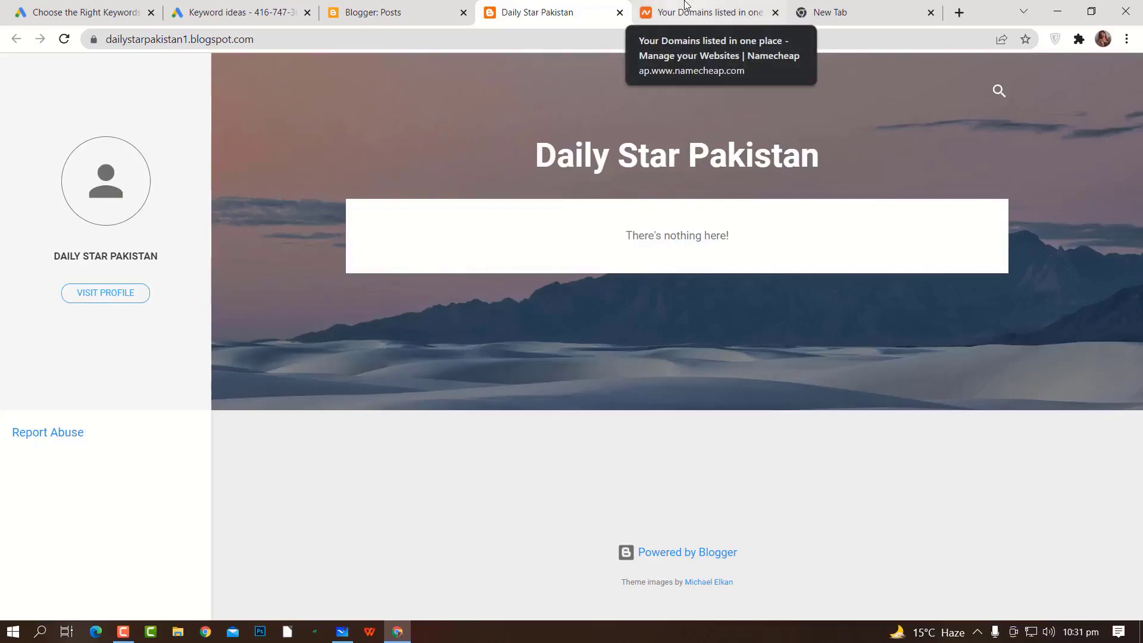
Inspect the live blog's dailystarpakistan1.blogspot.com address at 150% zoom, then go to the Namecheap domain list.
left_click(686, 5)
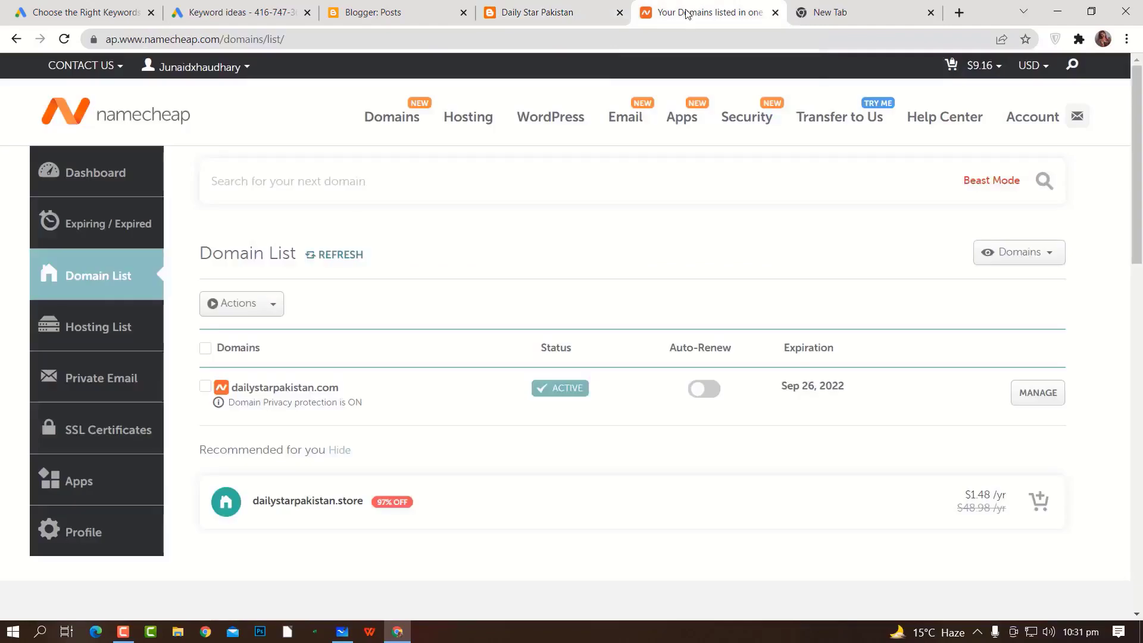
left_click(555, 10)
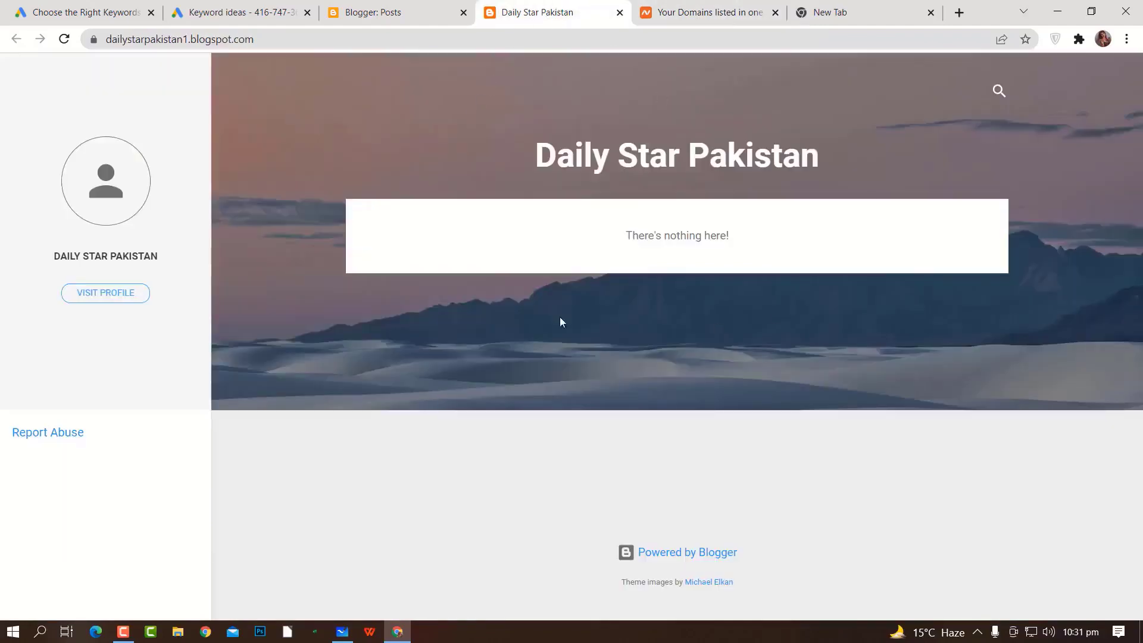
left_click_drag(189, 39, 265, 40)
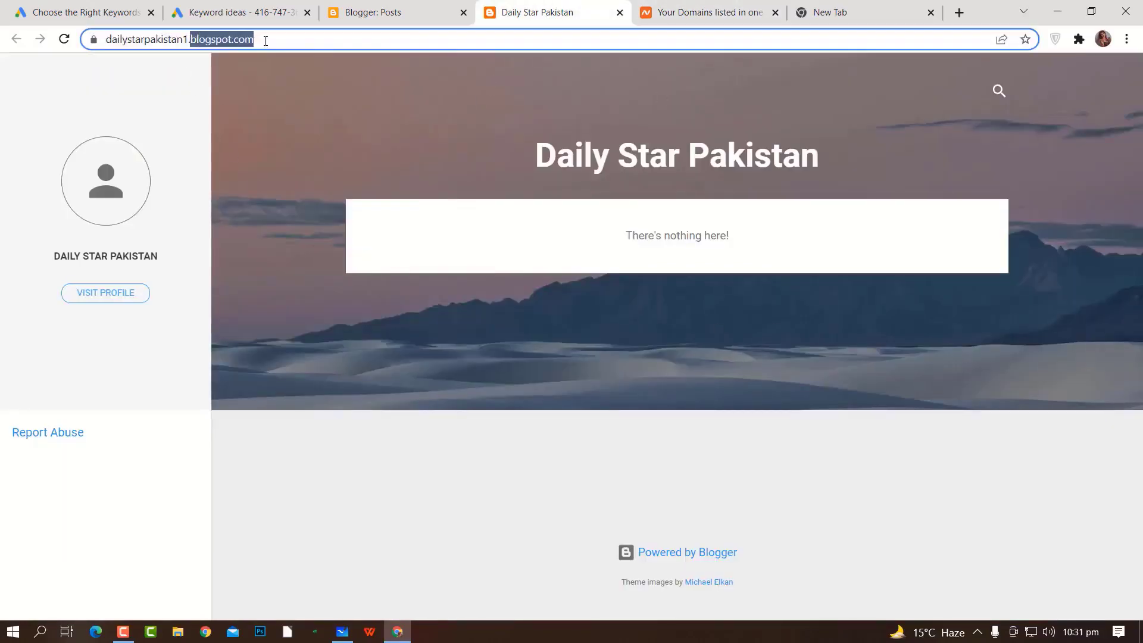
key("ctrl+plus")
key("ctrl+plus")
key("ctrl+plus")
key("ctrl+plus")
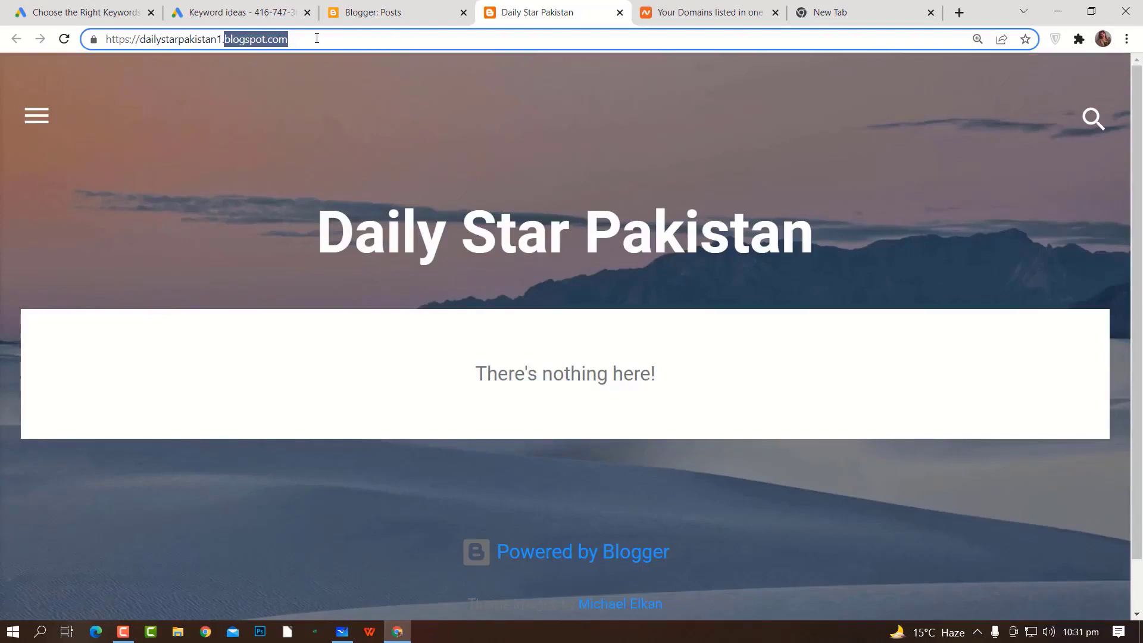
left_click(314, 40)
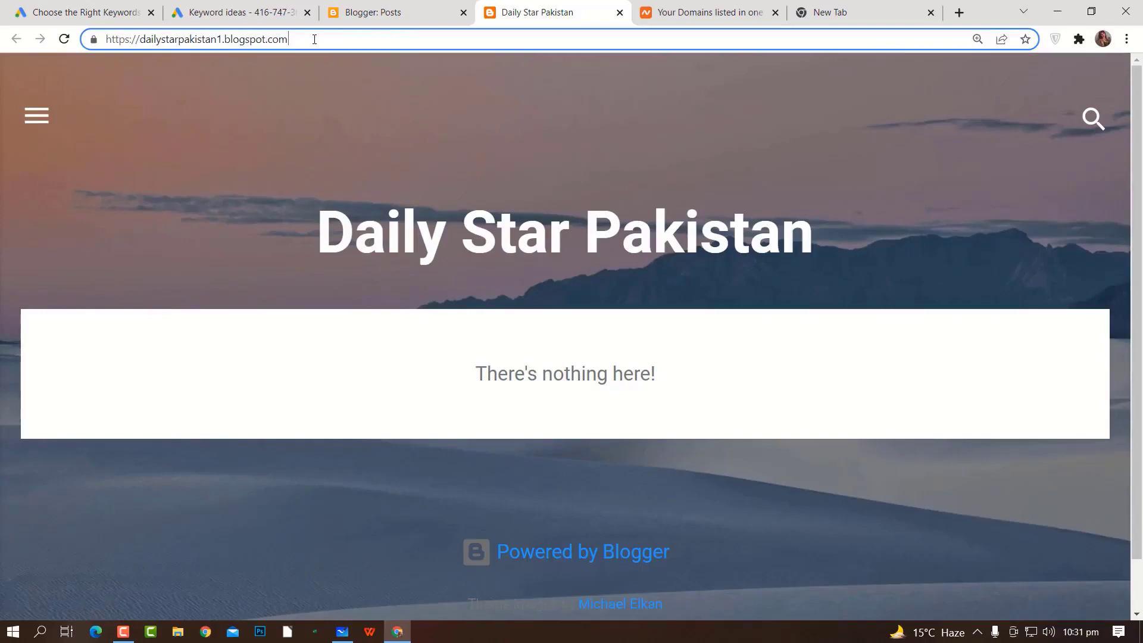
left_click_drag(297, 39, 221, 39)
left_click_drag(148, 46, 113, 46)
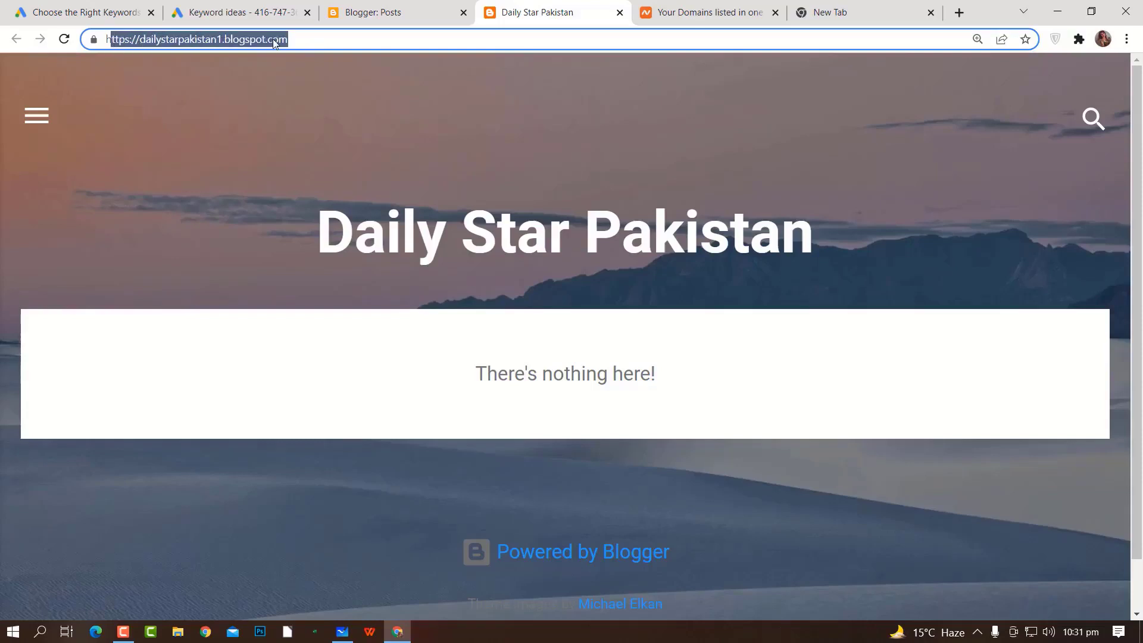
left_click(294, 39)
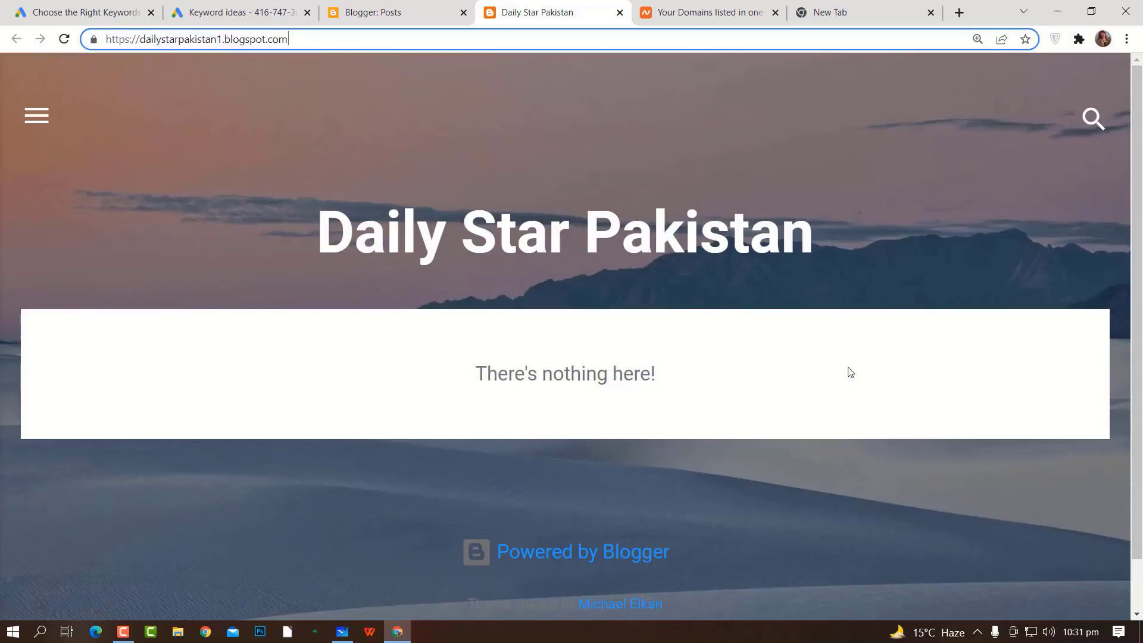
key("ctrl+minus")
key("ctrl+minus")
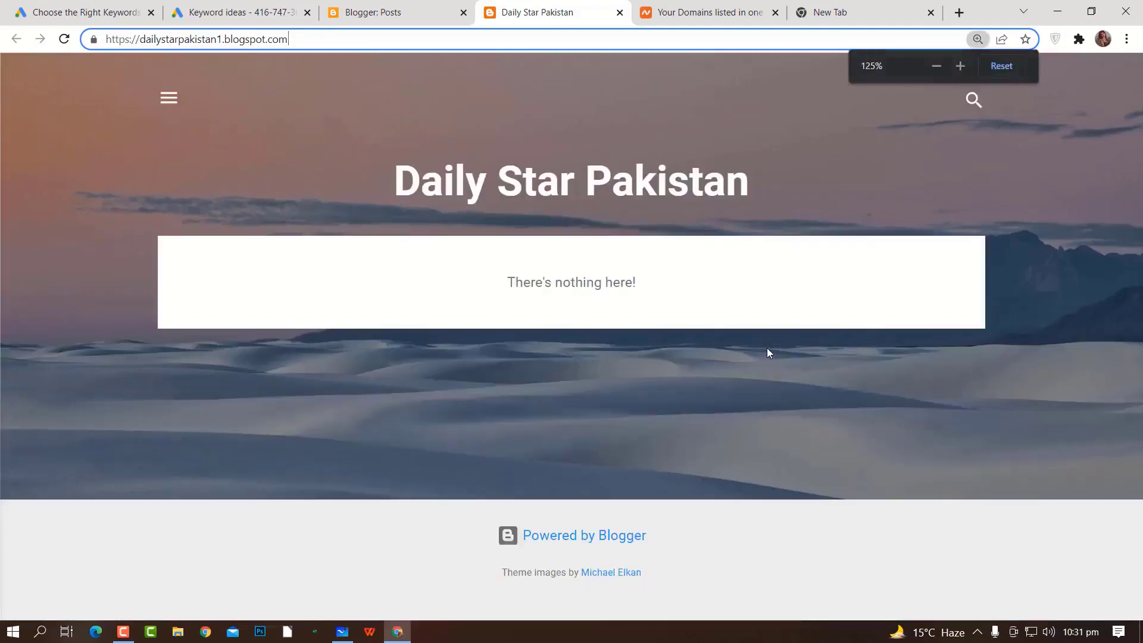
key("ctrl+plus")
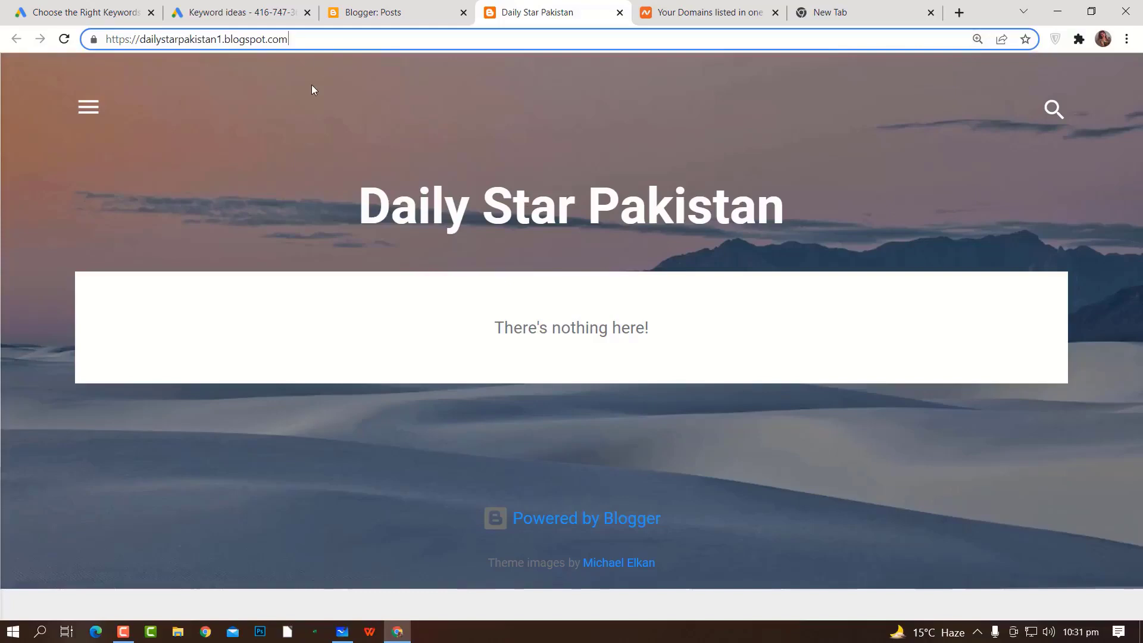
left_click_drag(144, 40, 289, 40)
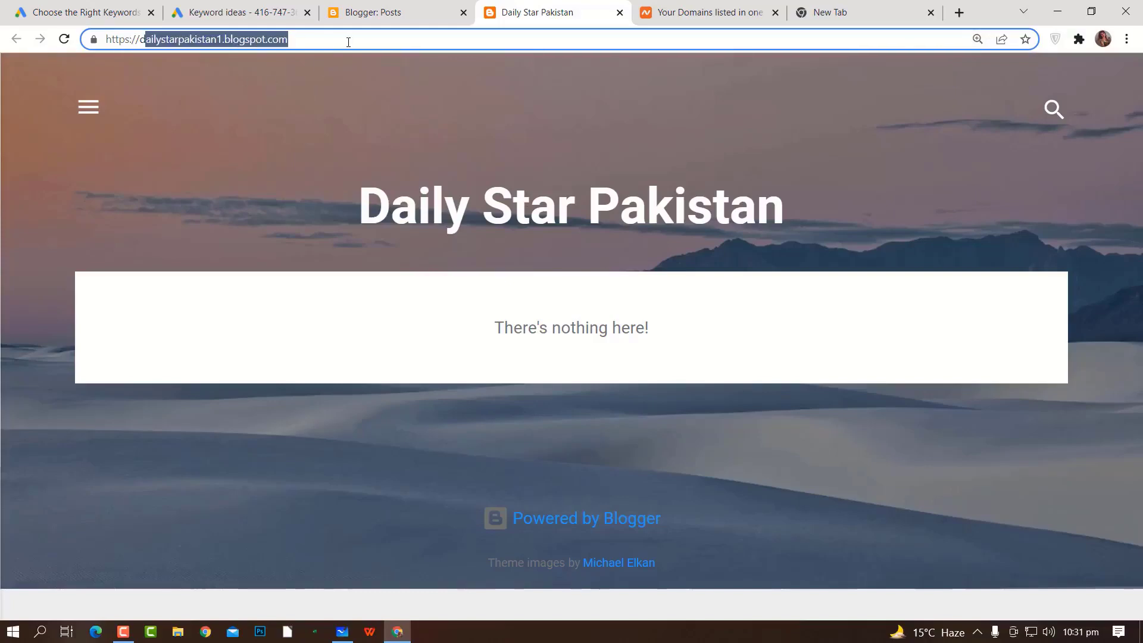
left_click(726, 11)
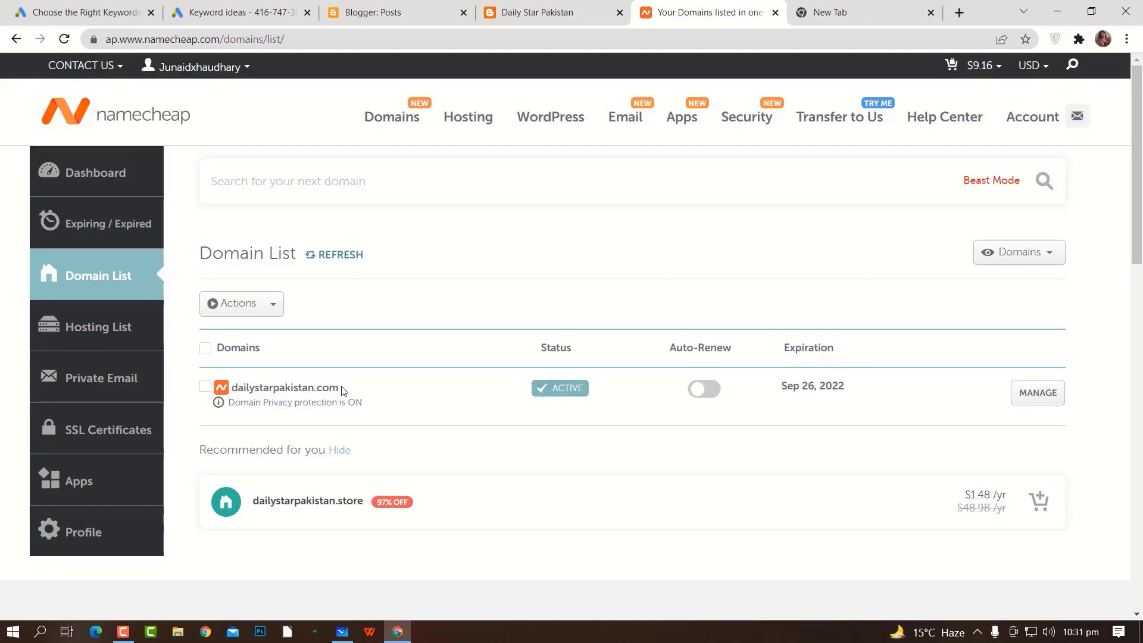
Check dailystarpakistan.com's Advanced DNS for the www CNAME record pointing to ghs.google.com.
left_click_drag(345, 389, 230, 394)
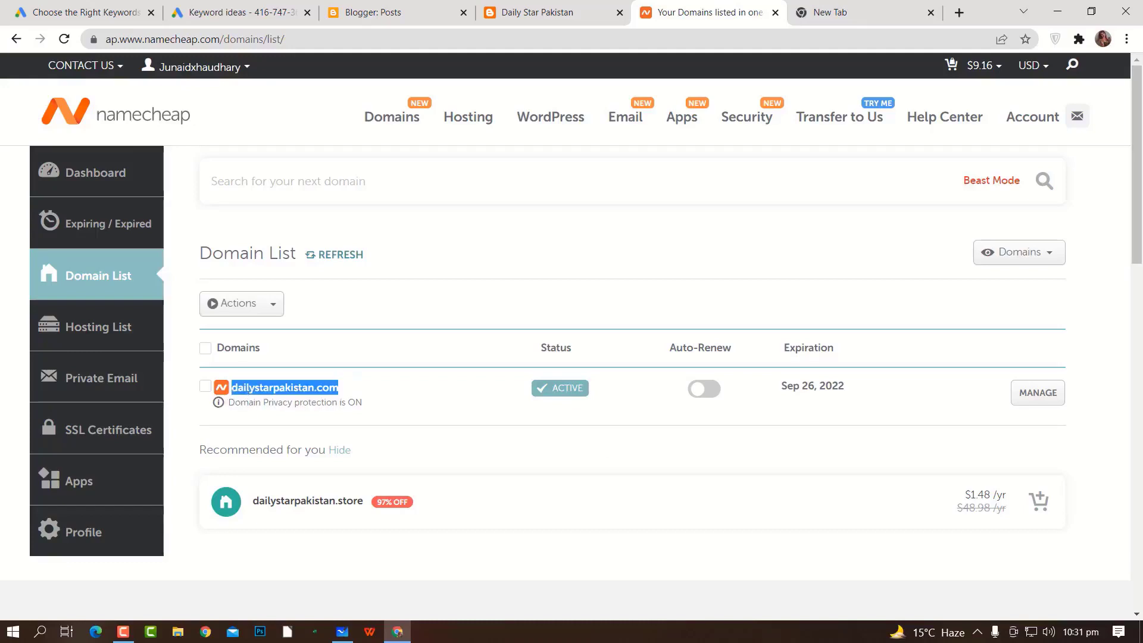
left_click(1035, 393)
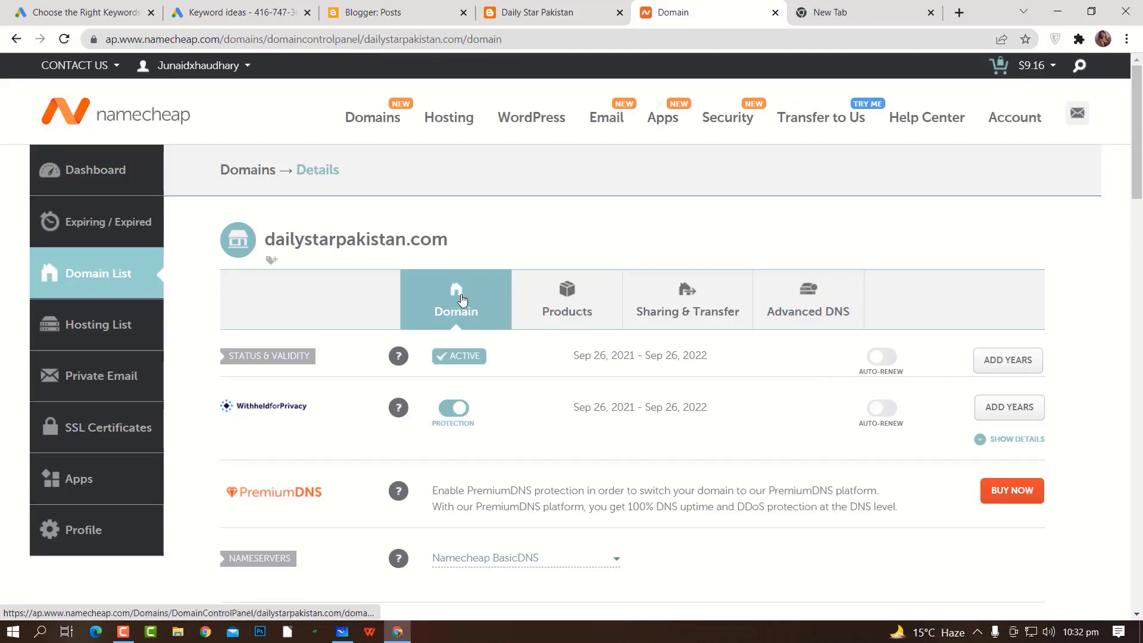
left_click(836, 320)
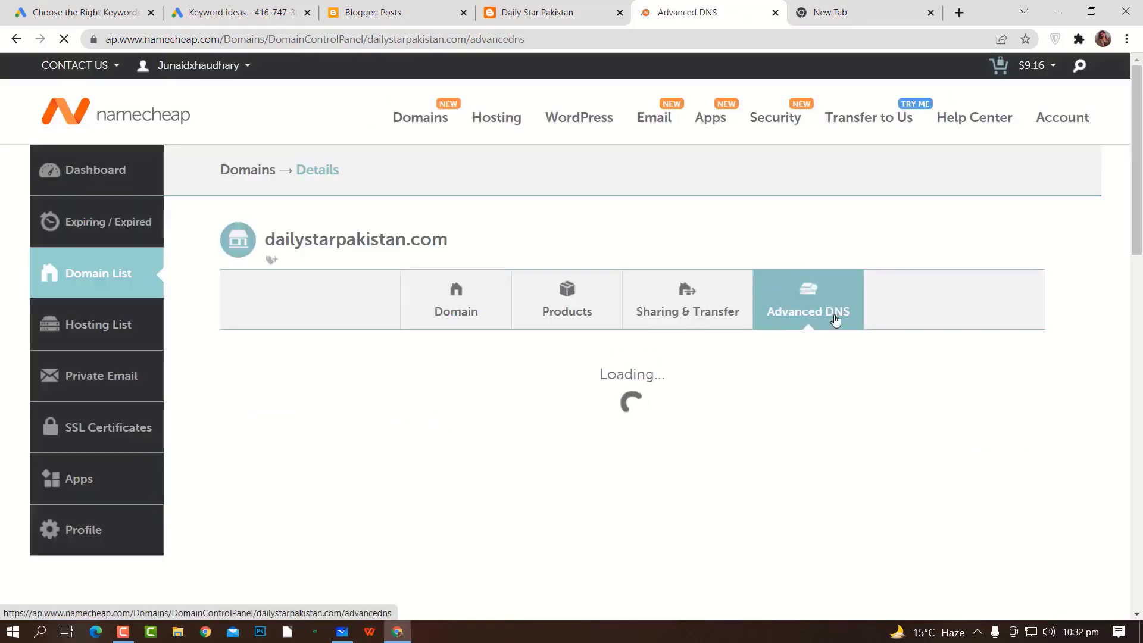
scroll(750, 306, "down", 3)
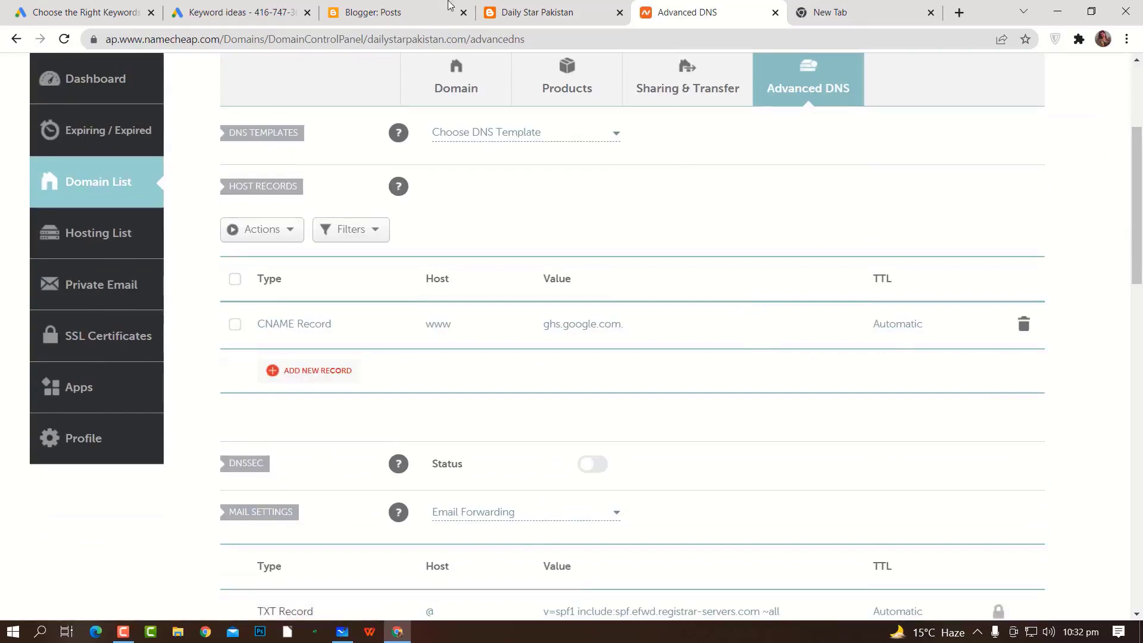
left_click(538, 13)
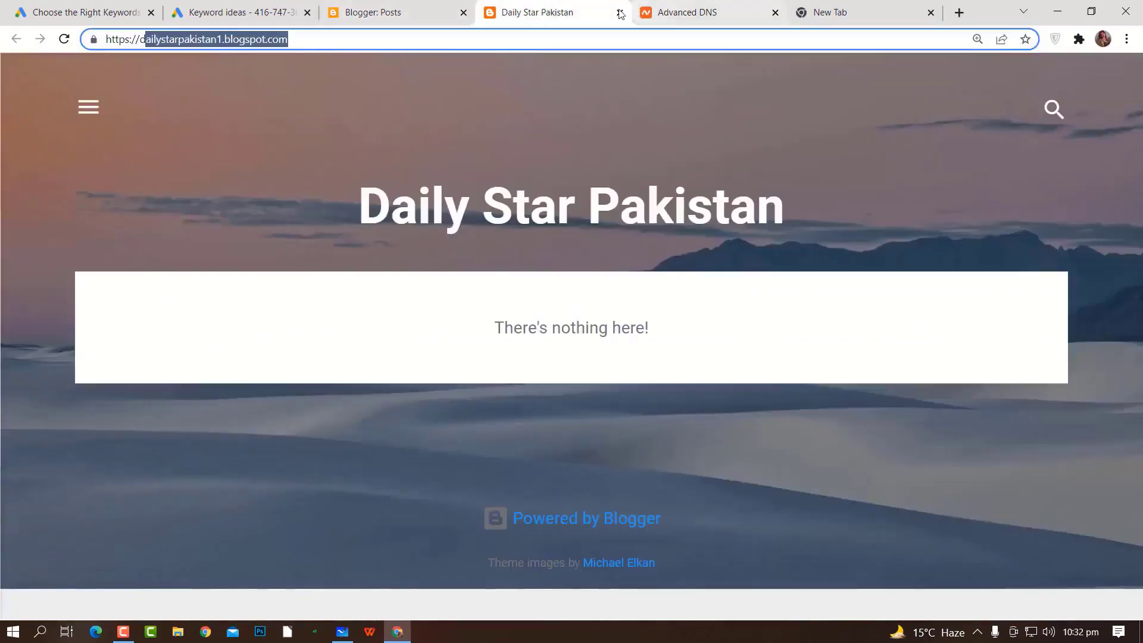
Close the blog preview and open Daily Star Pakistan's Settings from the Blogger dashboard.
left_click(620, 13)
left_click(393, 14)
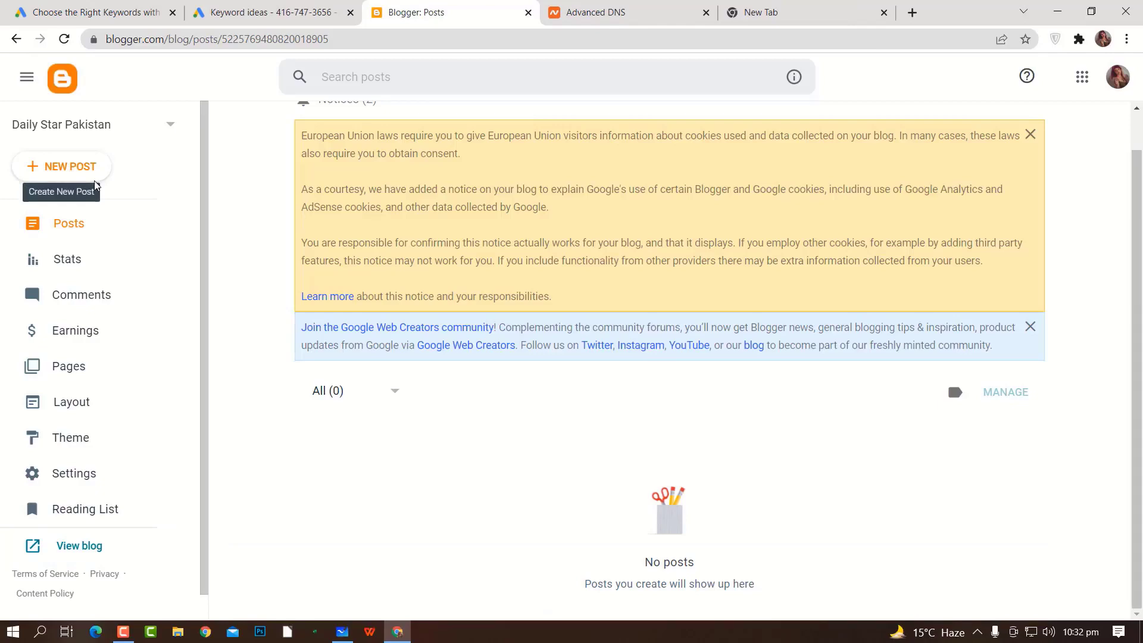
key("ctrl+plus")
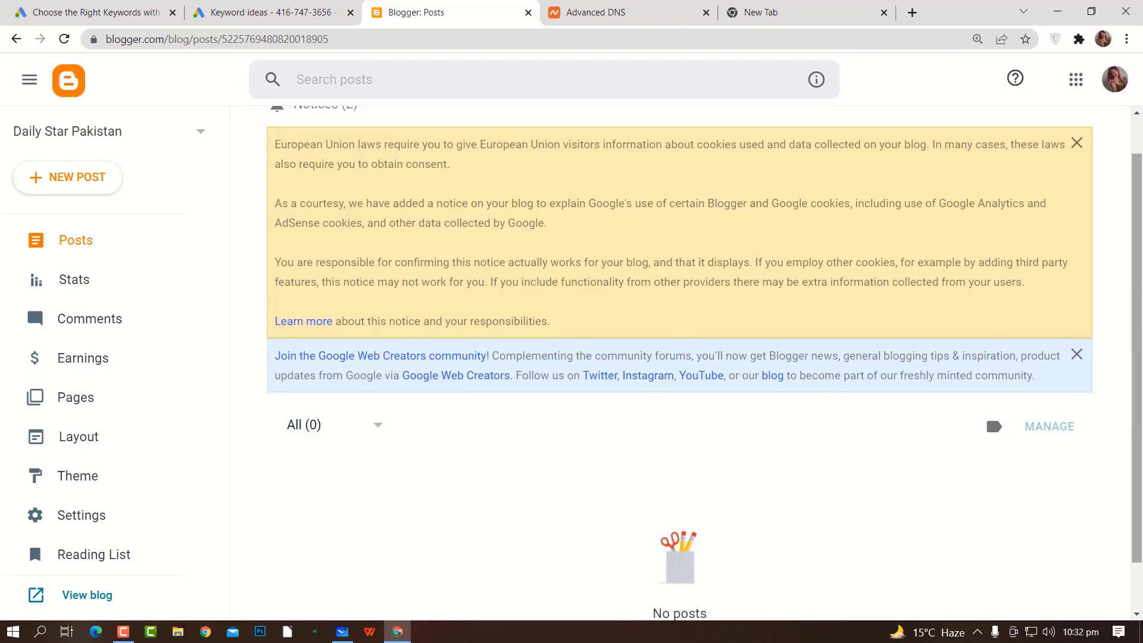
scroll(679, 357, "down", 1)
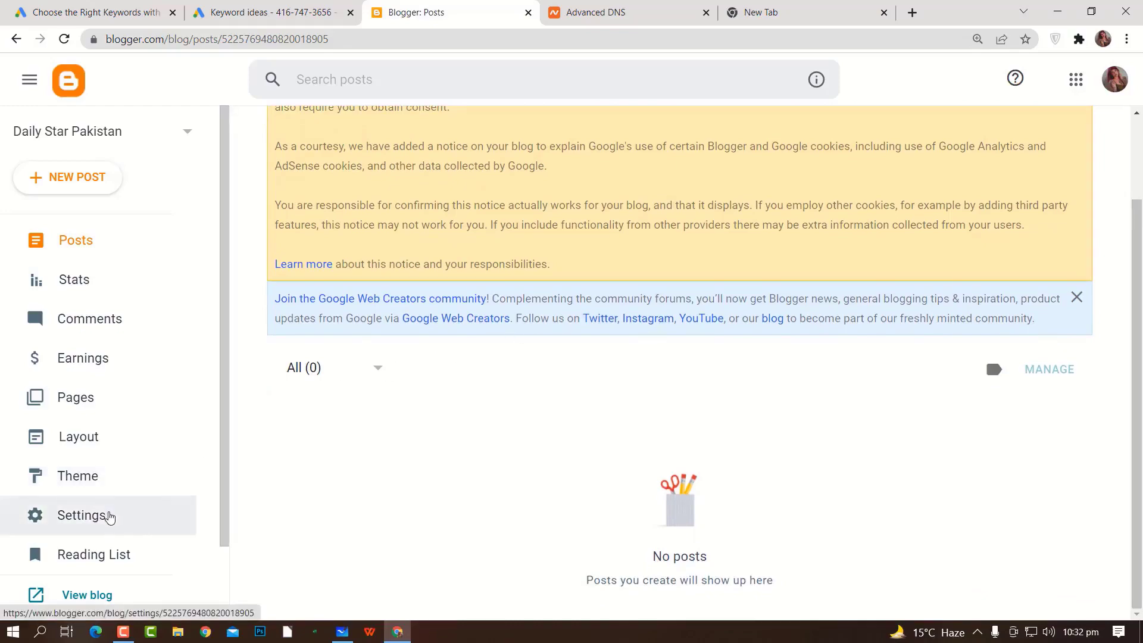
left_click(109, 516)
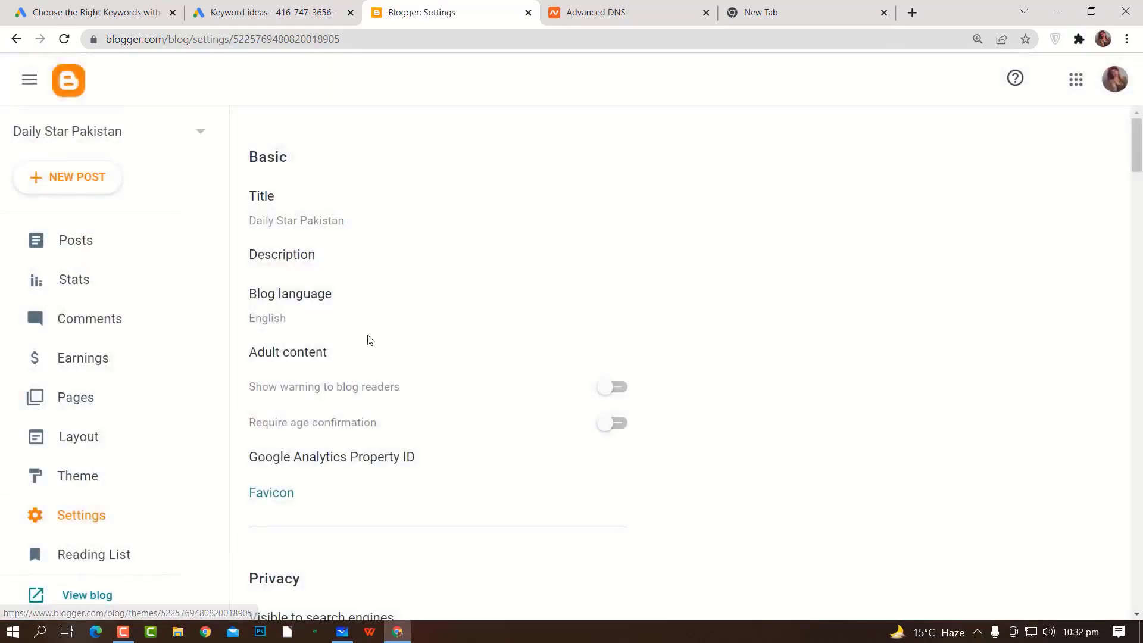
Open the empty Description editor and minimize the browser to the desktop.
scroll(393, 312, "down", 5)
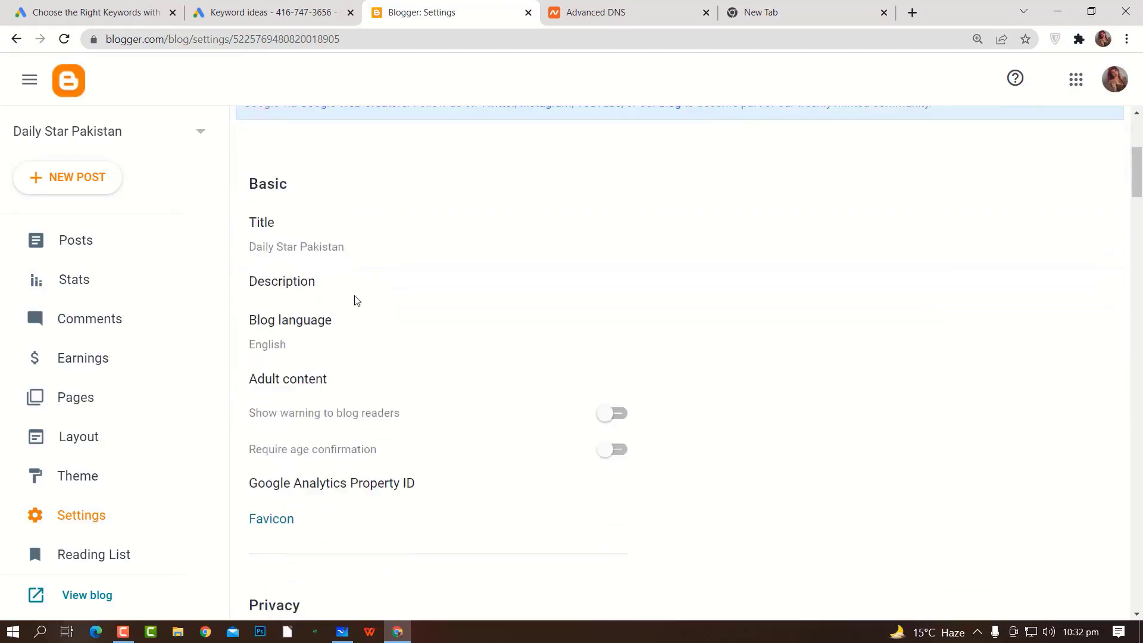
left_click(291, 293)
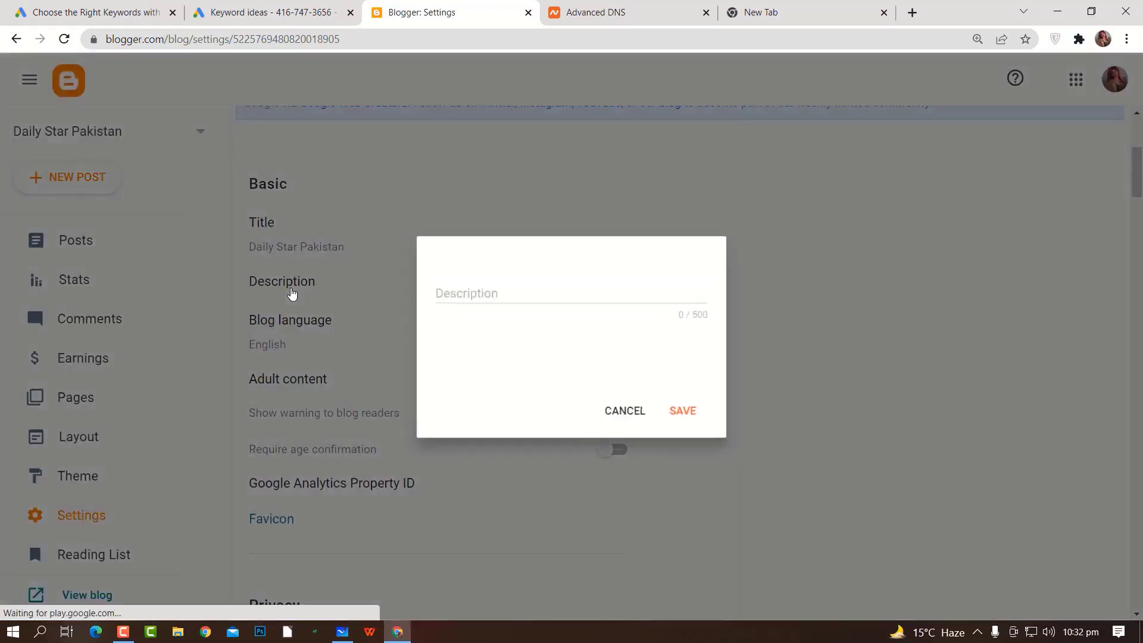
left_click(1057, 12)
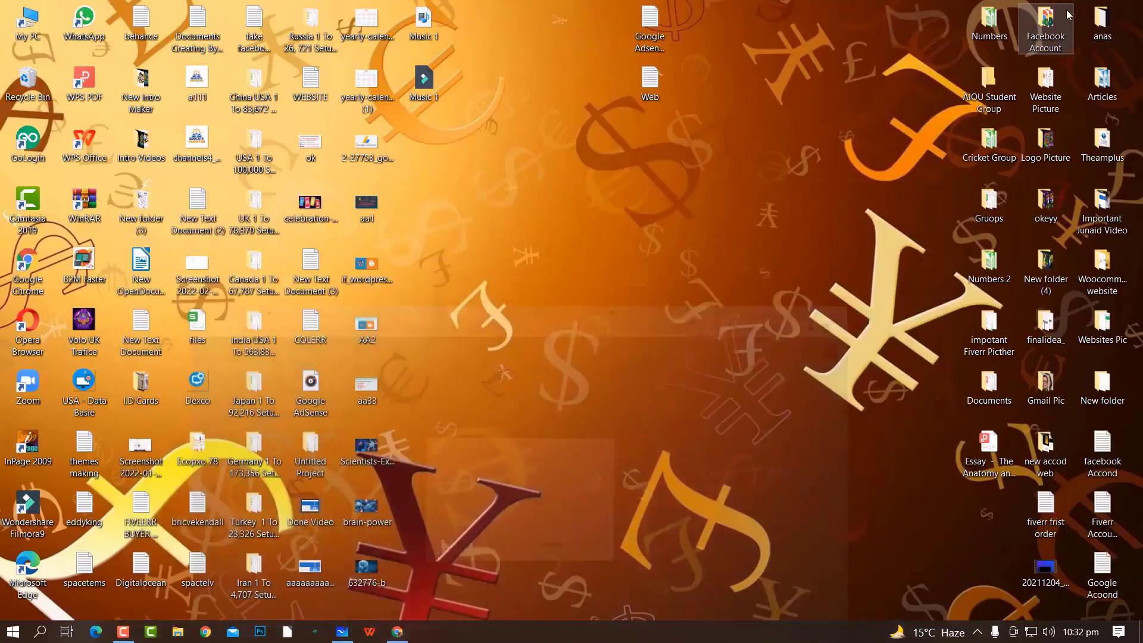
Copy the five-line Daily Star Pakistan description from the Google Adsense Course notes in Notepad.
double_click(651, 81)
double_click(650, 27)
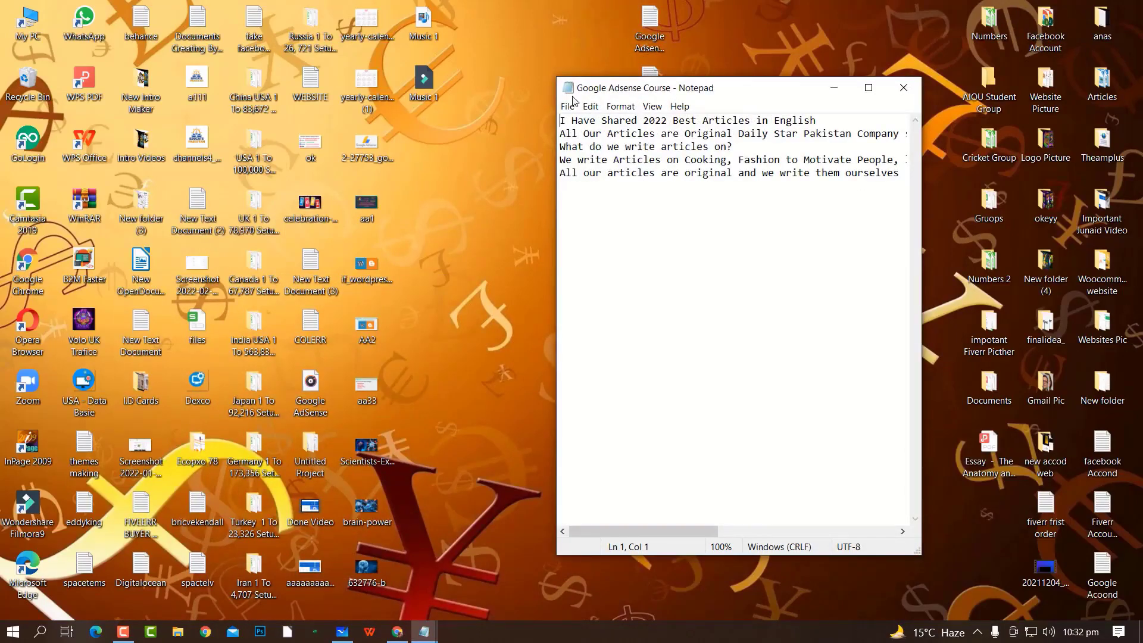
left_click_drag(561, 120, 963, 203)
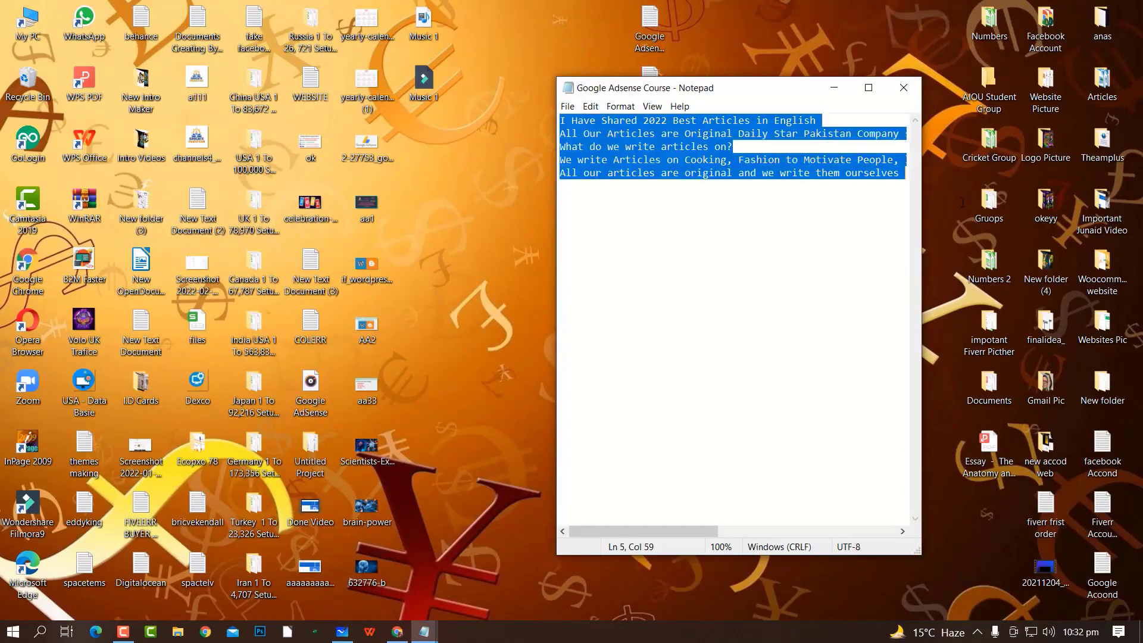
right_click(686, 124)
left_click(708, 165)
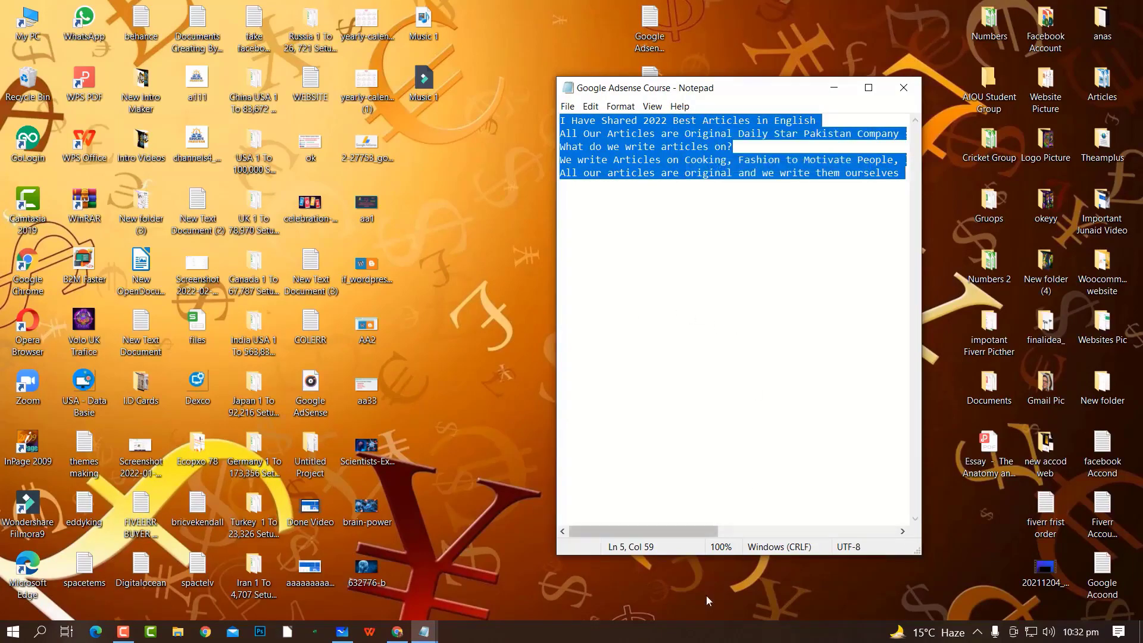
left_click_drag(672, 535, 916, 548)
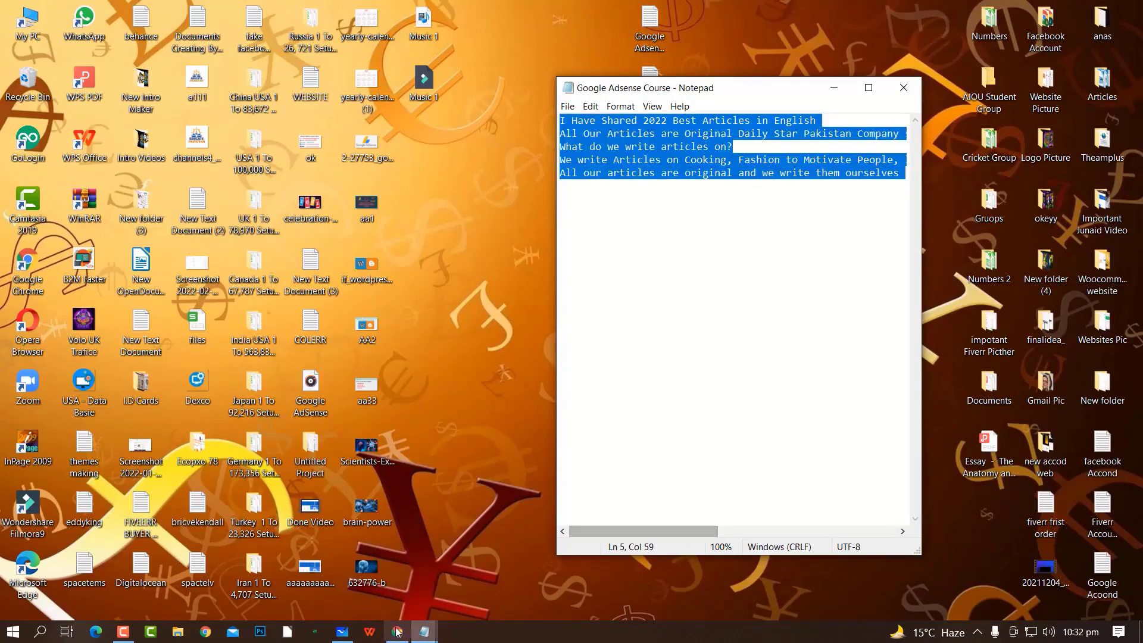
left_click(397, 632)
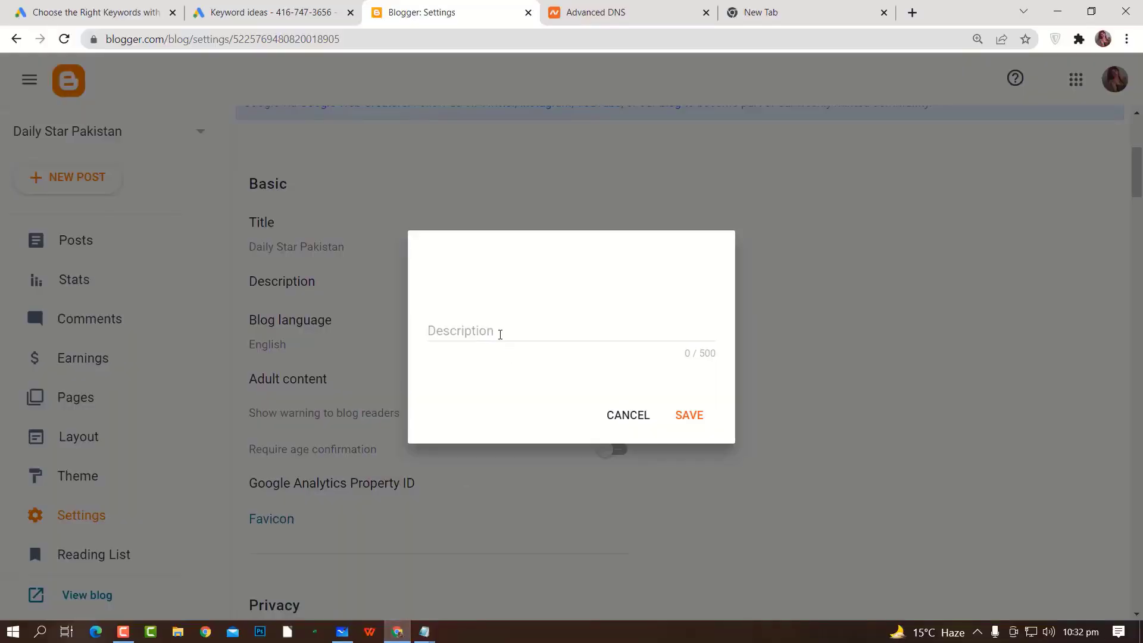
Paste the 365-character Daily Star Pakistan description into the Description box and save it.
left_click(500, 335)
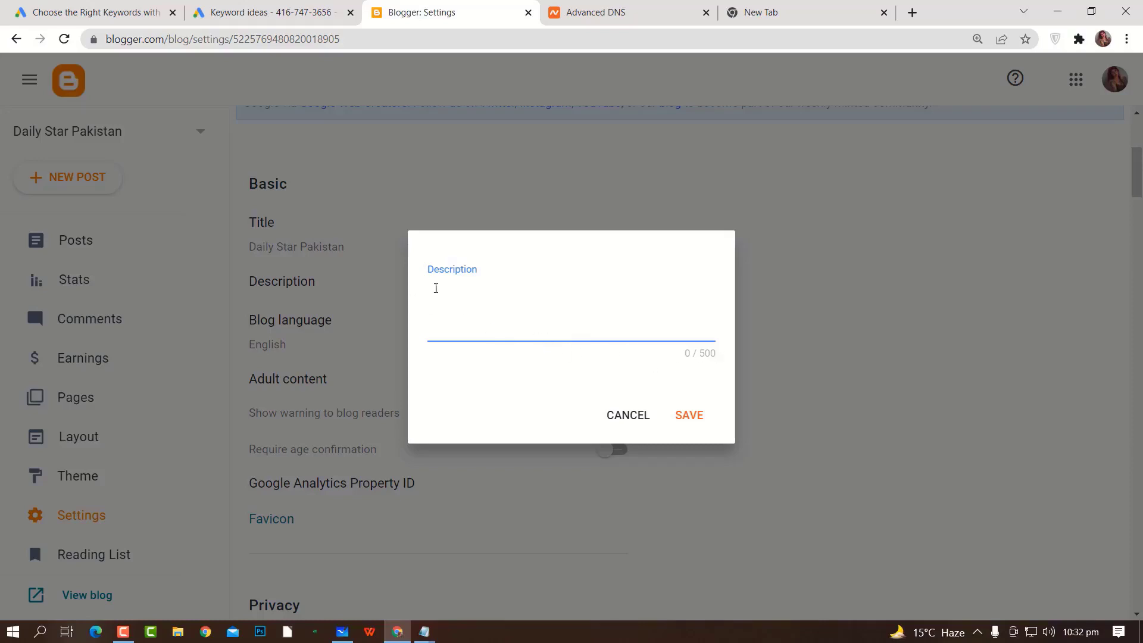
right_click(436, 288)
left_click(479, 402)
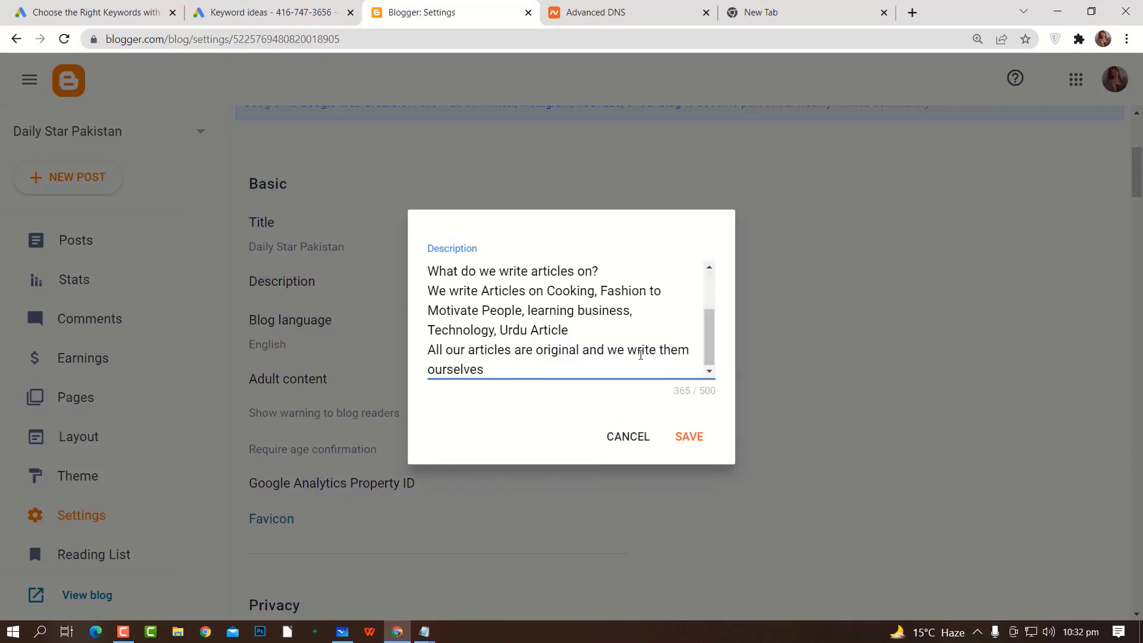
scroll(507, 325, "up", 2)
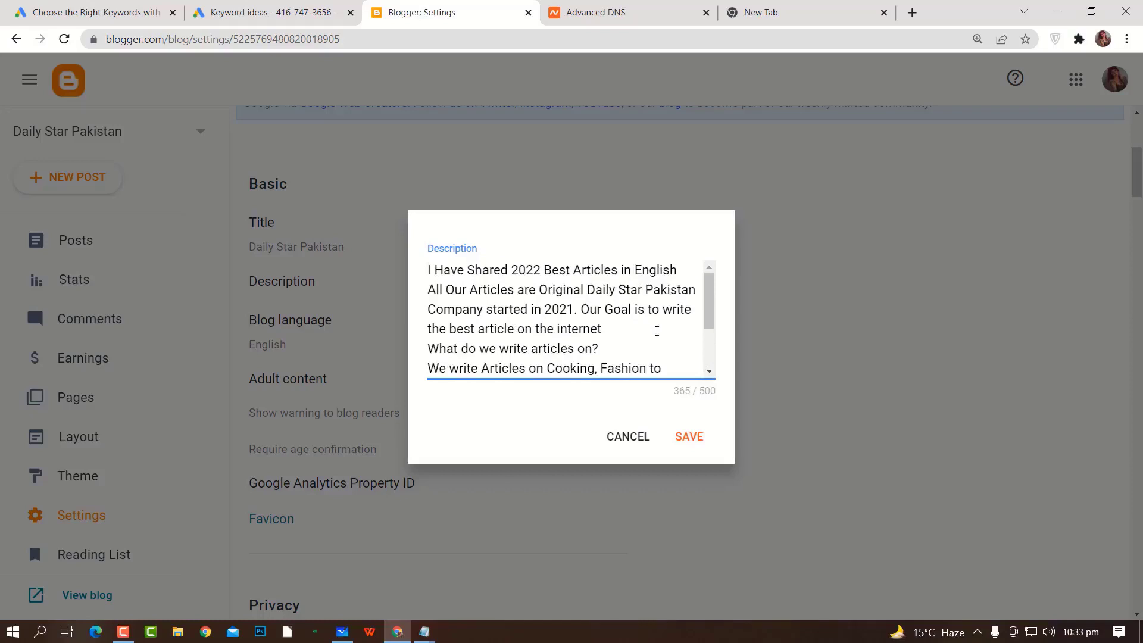
scroll(657, 331, "down", 2)
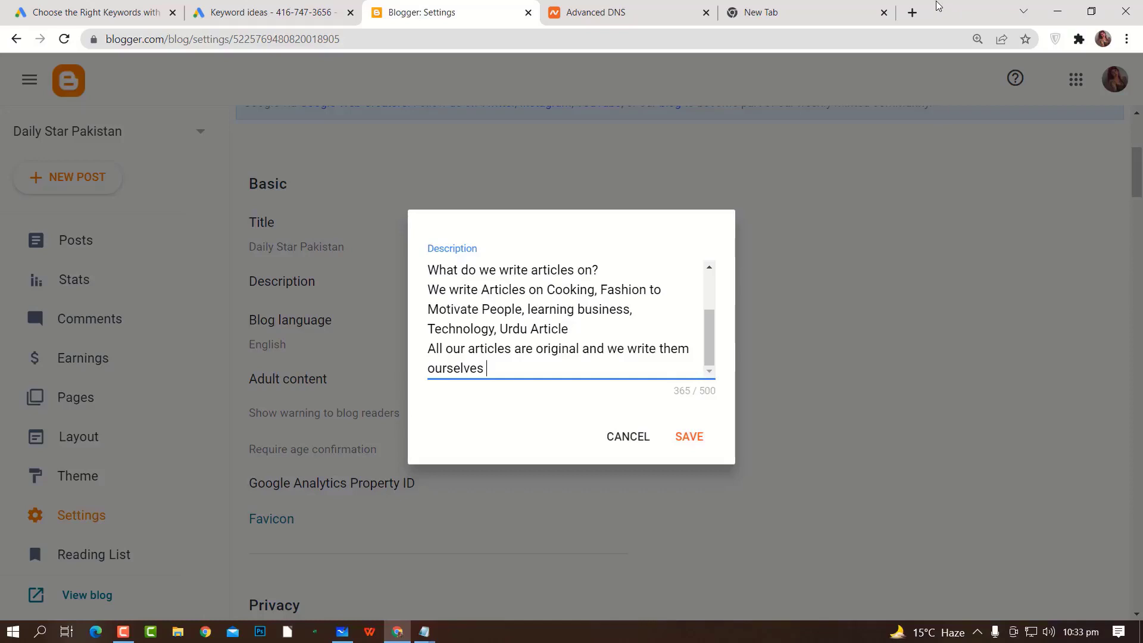
left_click(689, 435)
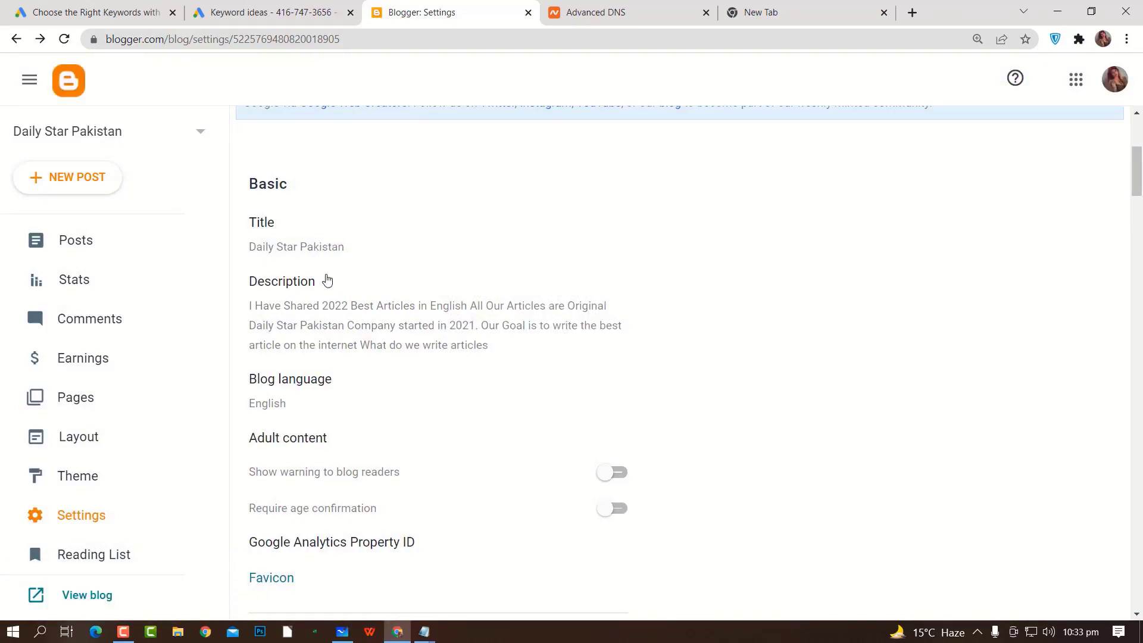
scroll(327, 284, "down", 2)
scroll(330, 282, "down", 2)
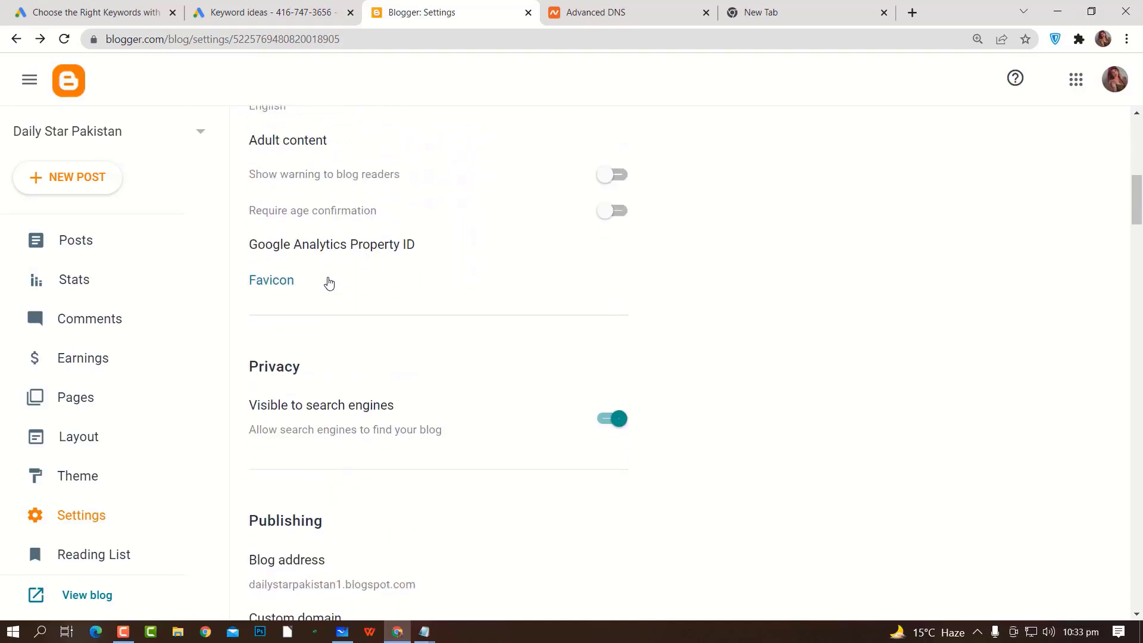
scroll(415, 305, "down", 2)
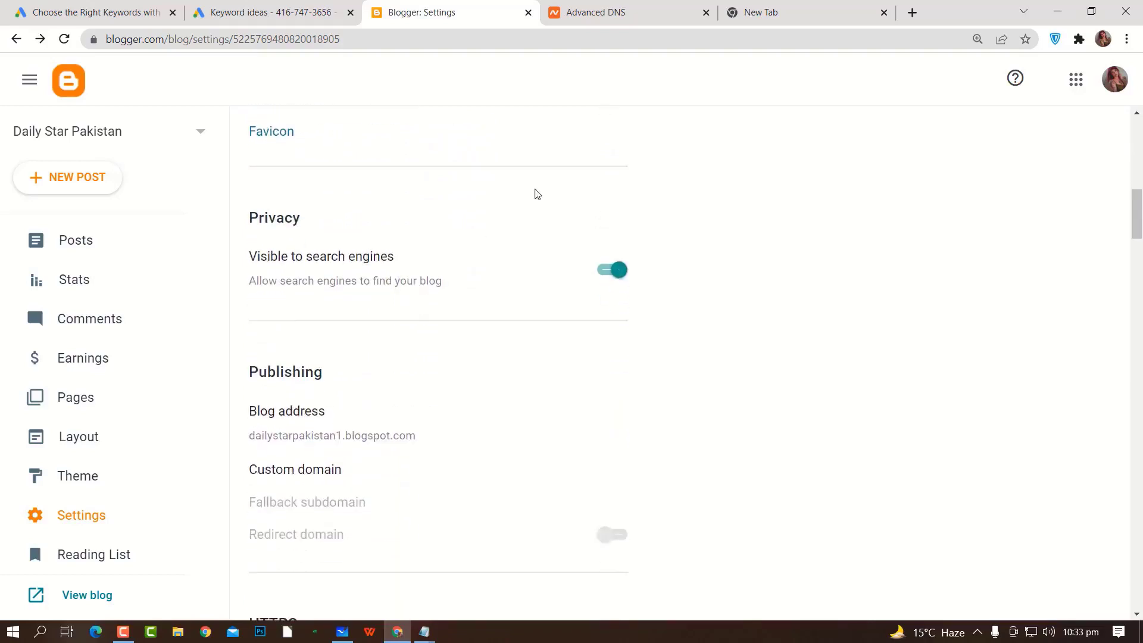
scroll(597, 268, "up", 4)
left_click(615, 327)
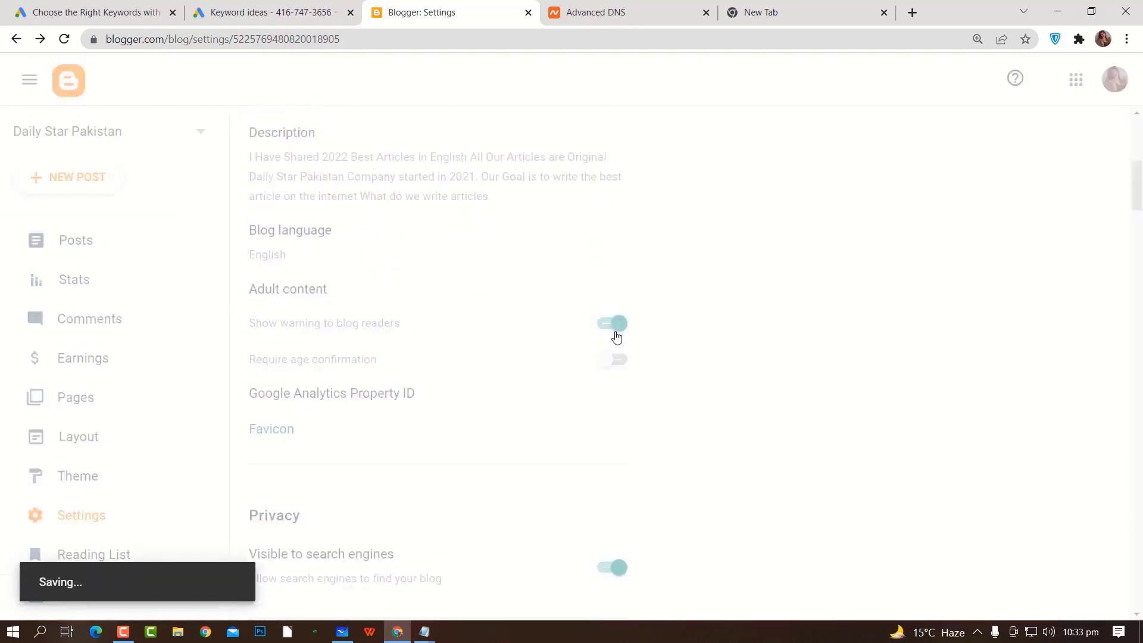
left_click(612, 333)
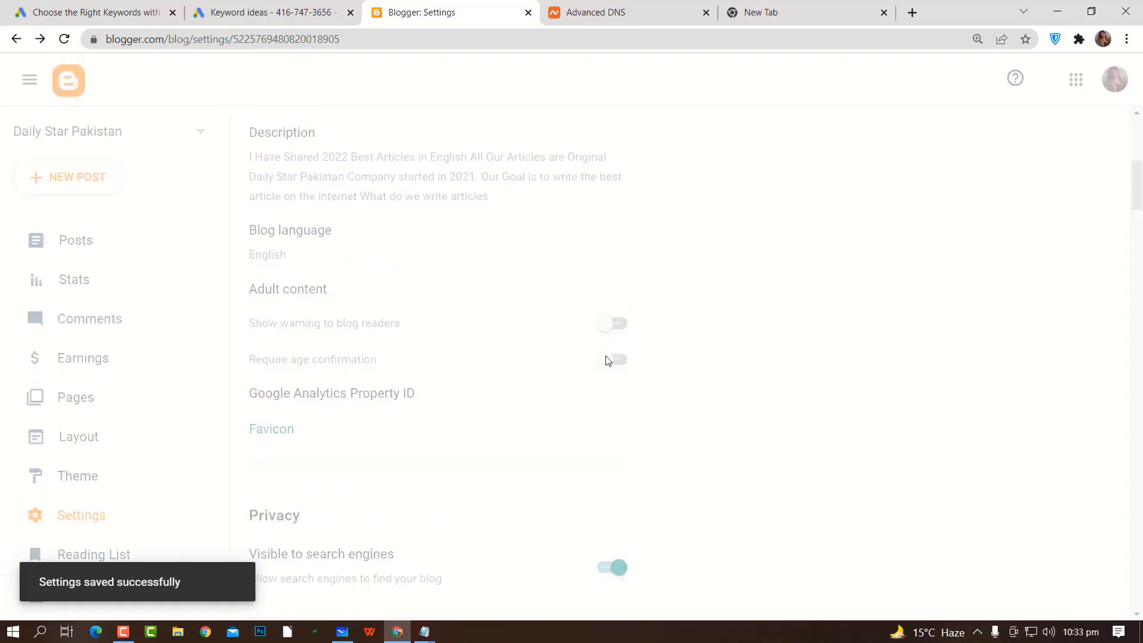
scroll(602, 362, "down", 5)
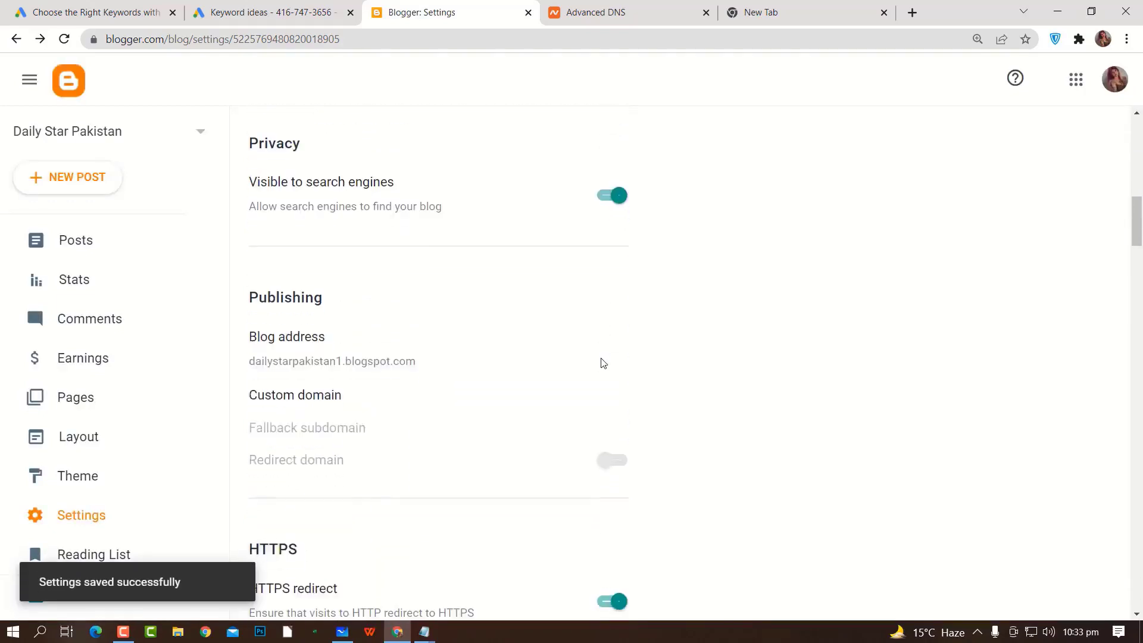
scroll(602, 363, "down", 4)
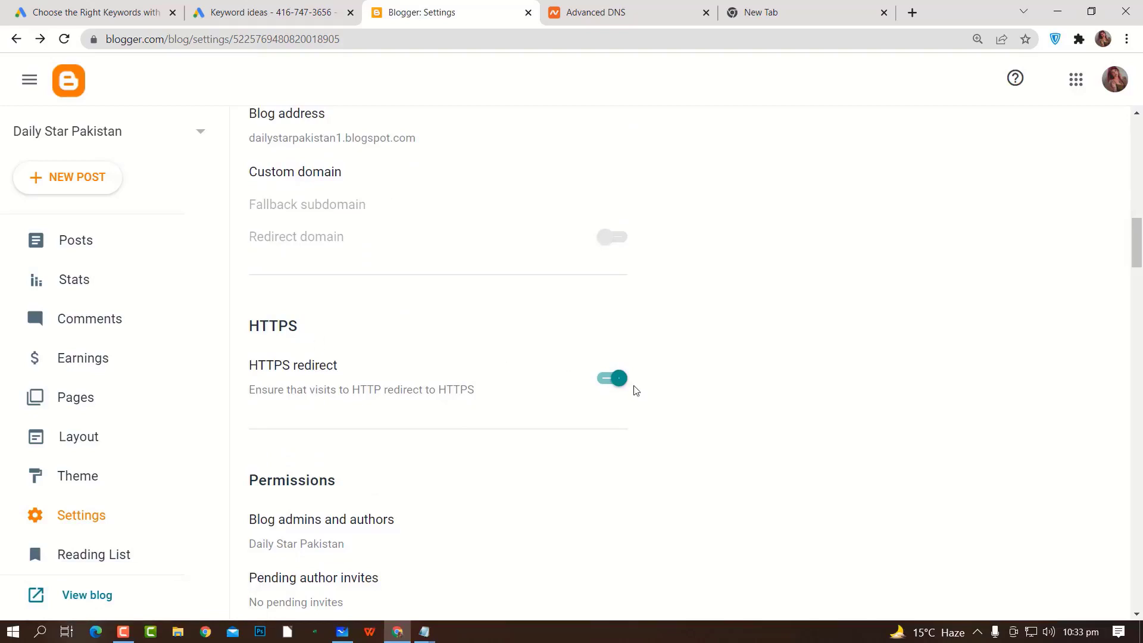
left_click(609, 382)
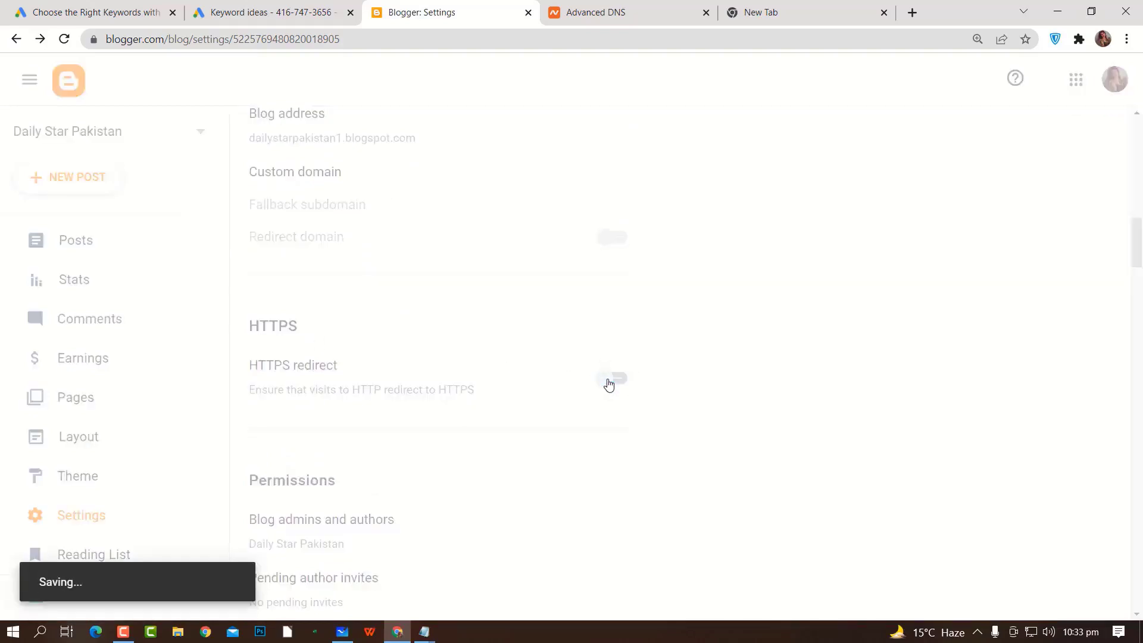
left_click(617, 384)
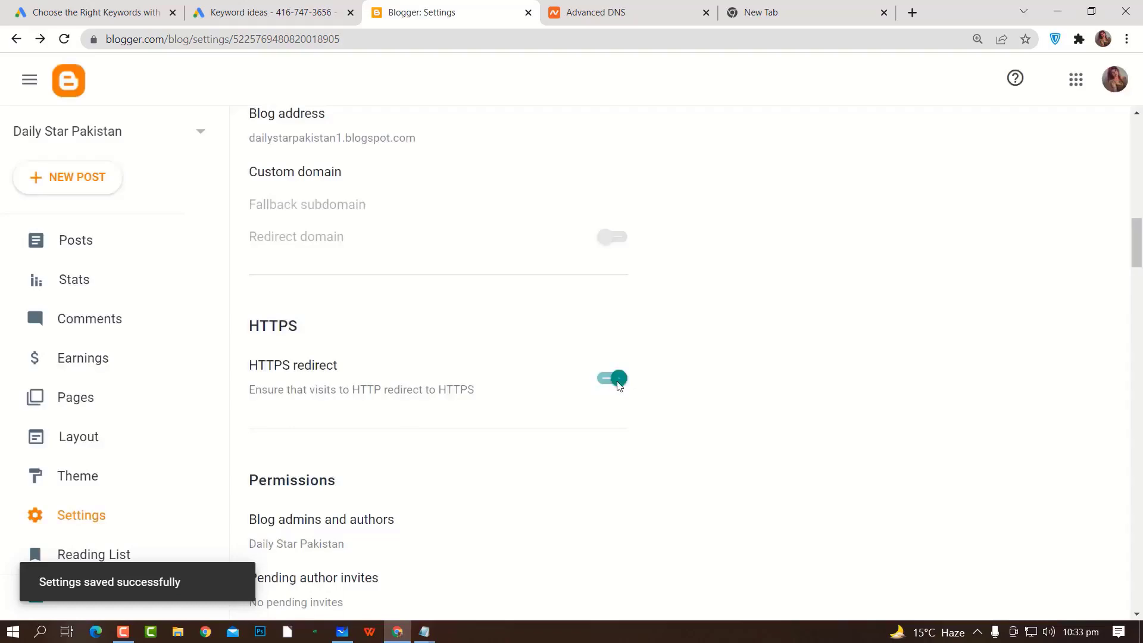
scroll(618, 387, "down", 3)
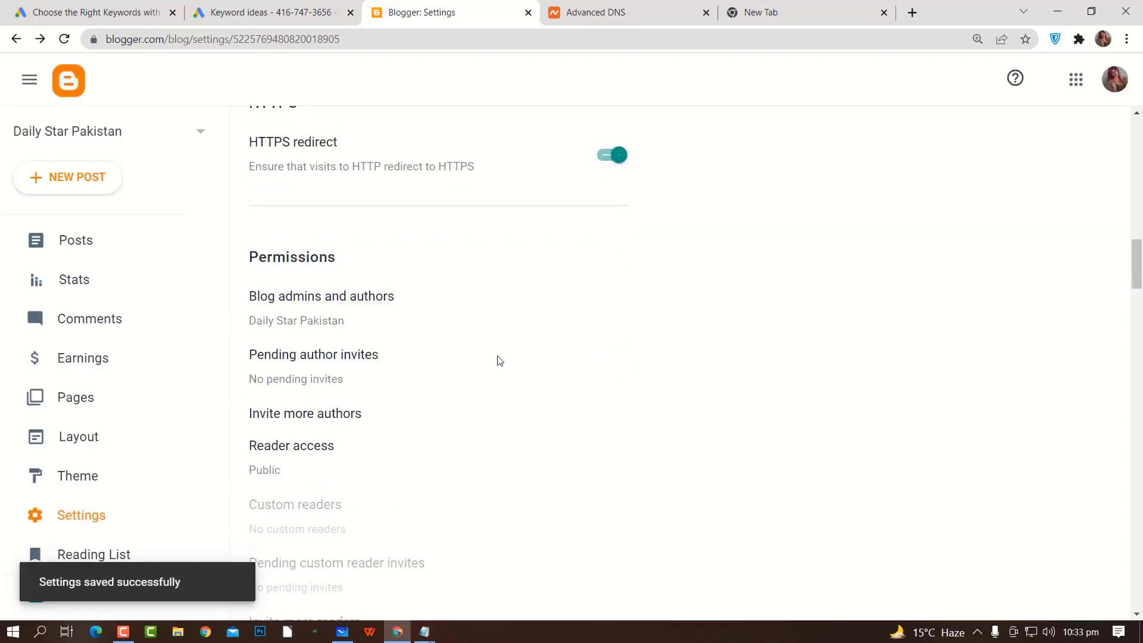
scroll(499, 361, "down", 1)
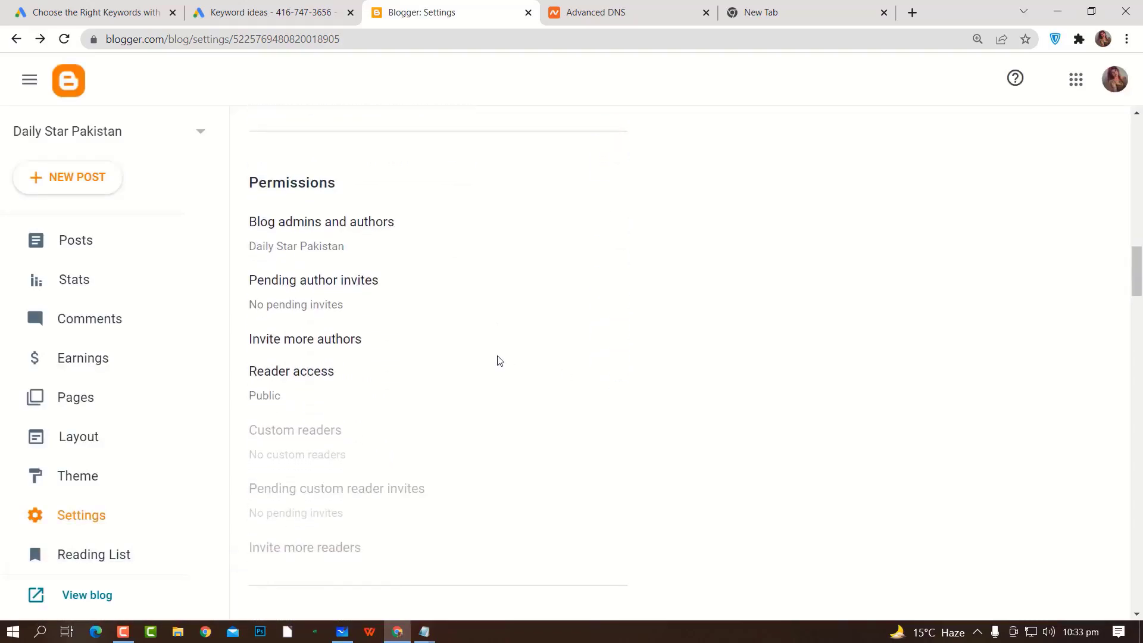
scroll(499, 361, "down", 7)
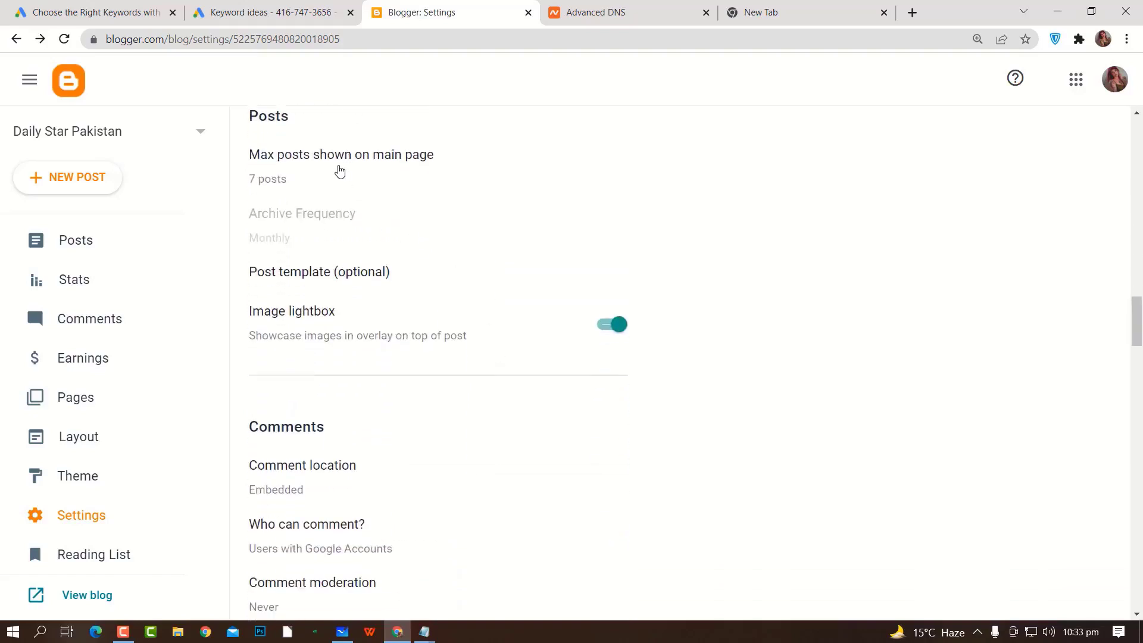
scroll(620, 319, "down", 3)
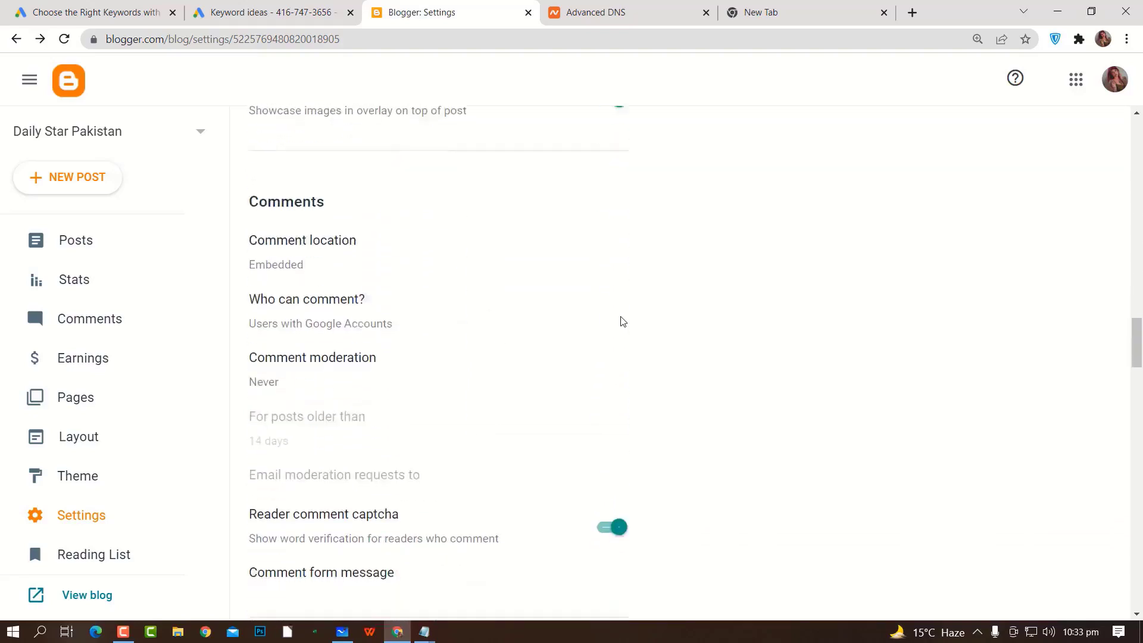
scroll(623, 322, "down", 5)
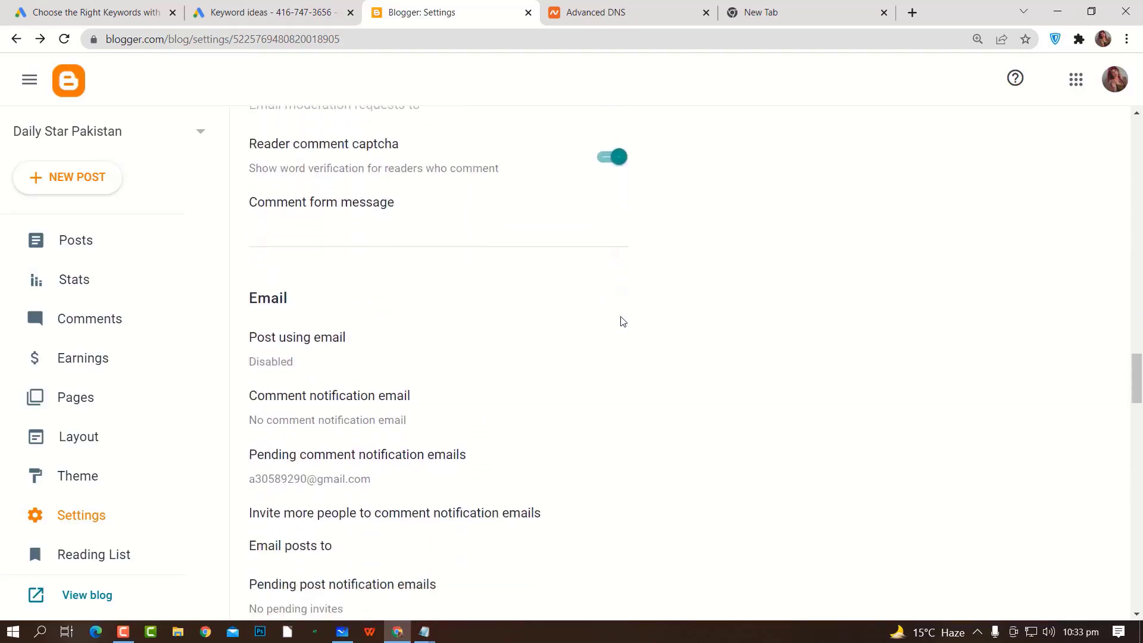
scroll(615, 322, "down", 5)
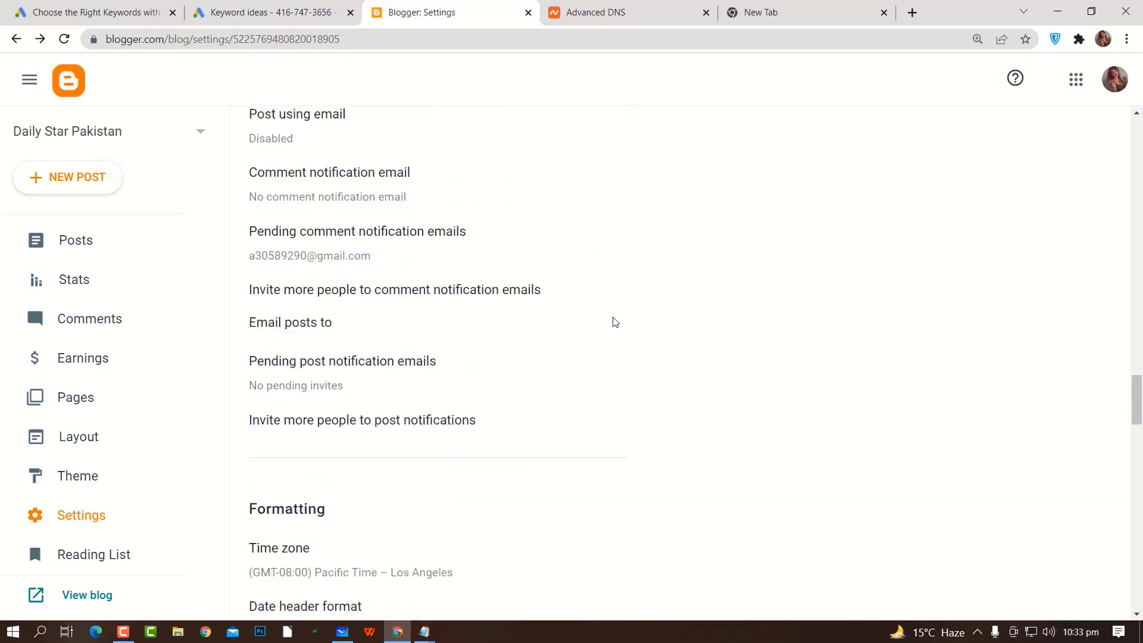
Choose (GMT+05:00) Pakistan Standard Time – Karachi as the blog's time zone and save.
scroll(615, 322, "down", 2)
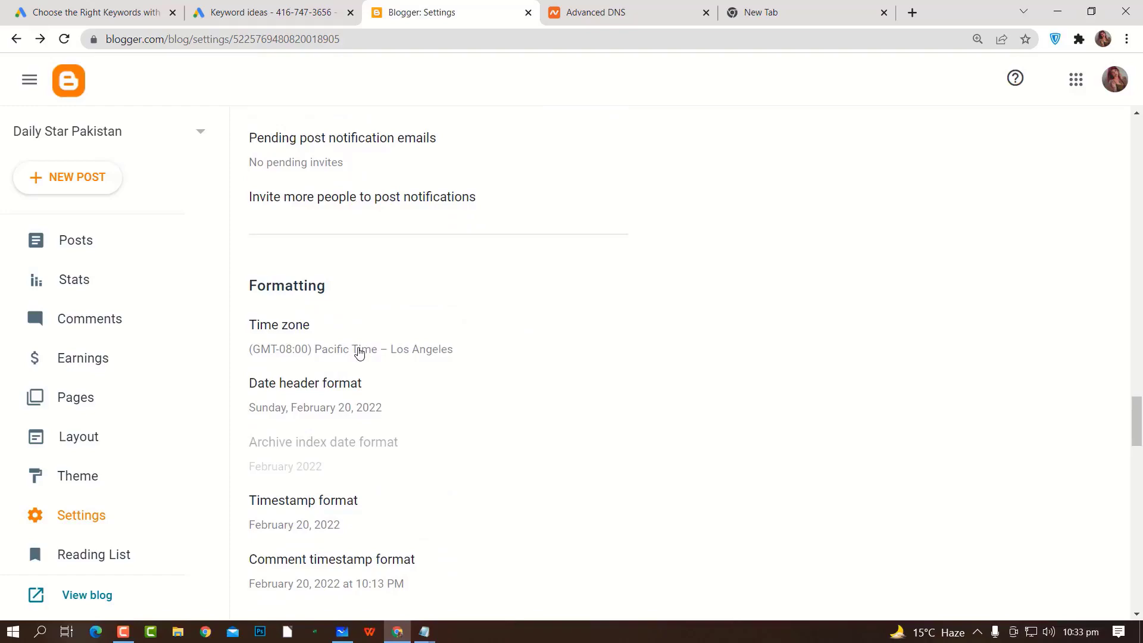
left_click(359, 353)
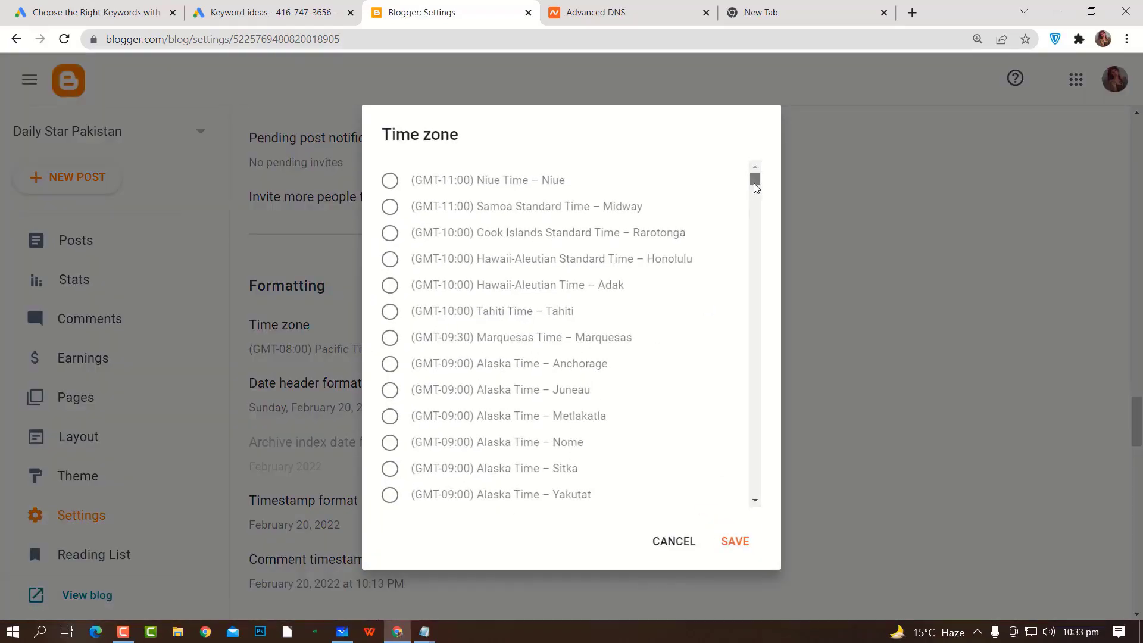
left_click_drag(755, 187, 762, 403)
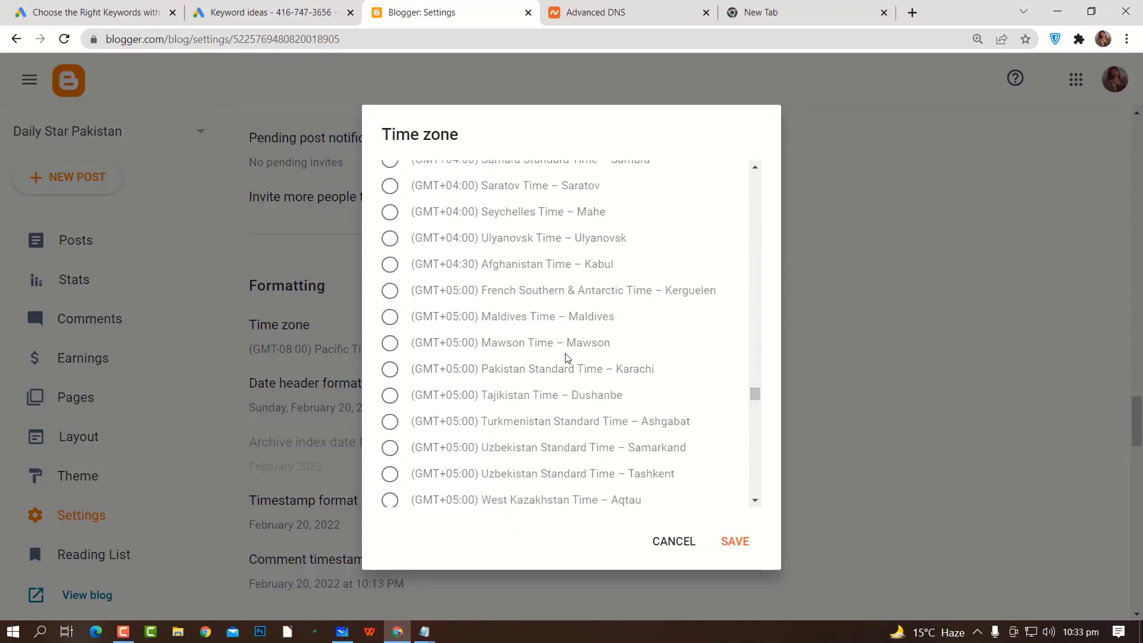
left_click(523, 372)
left_click(737, 545)
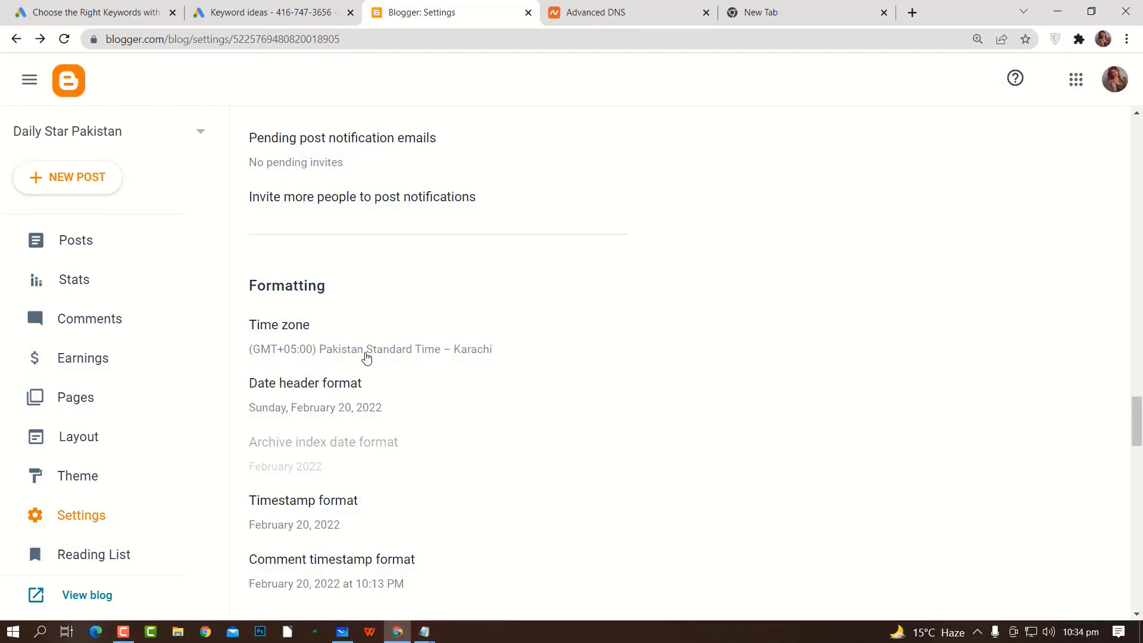
scroll(365, 357, "down", 4)
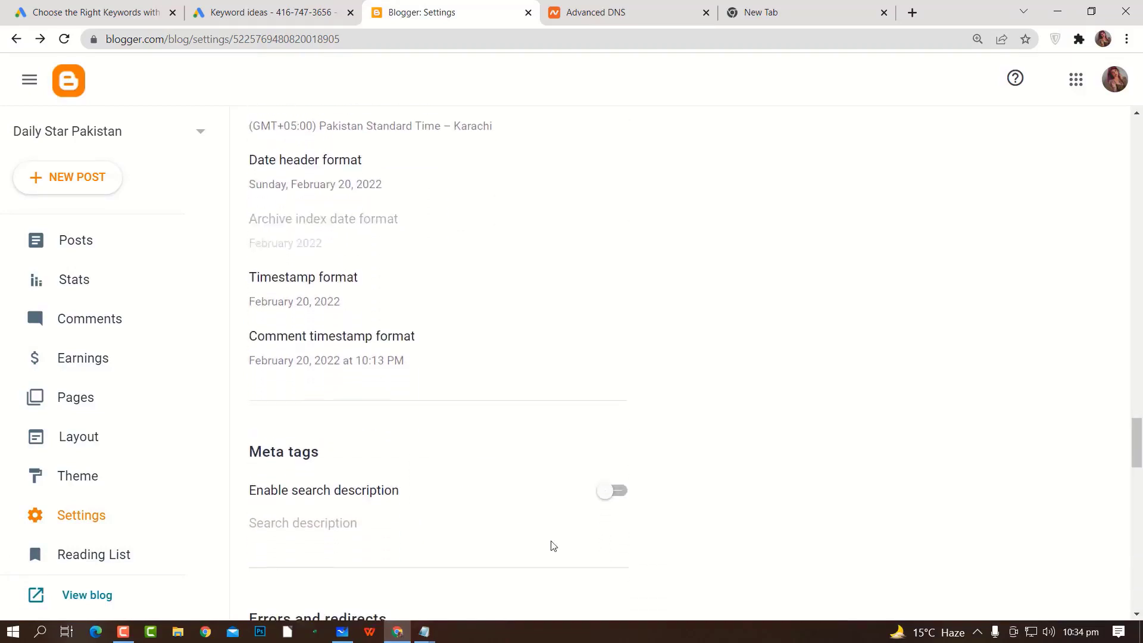
Enable the blog's search description and review the saved description text.
left_click(613, 492)
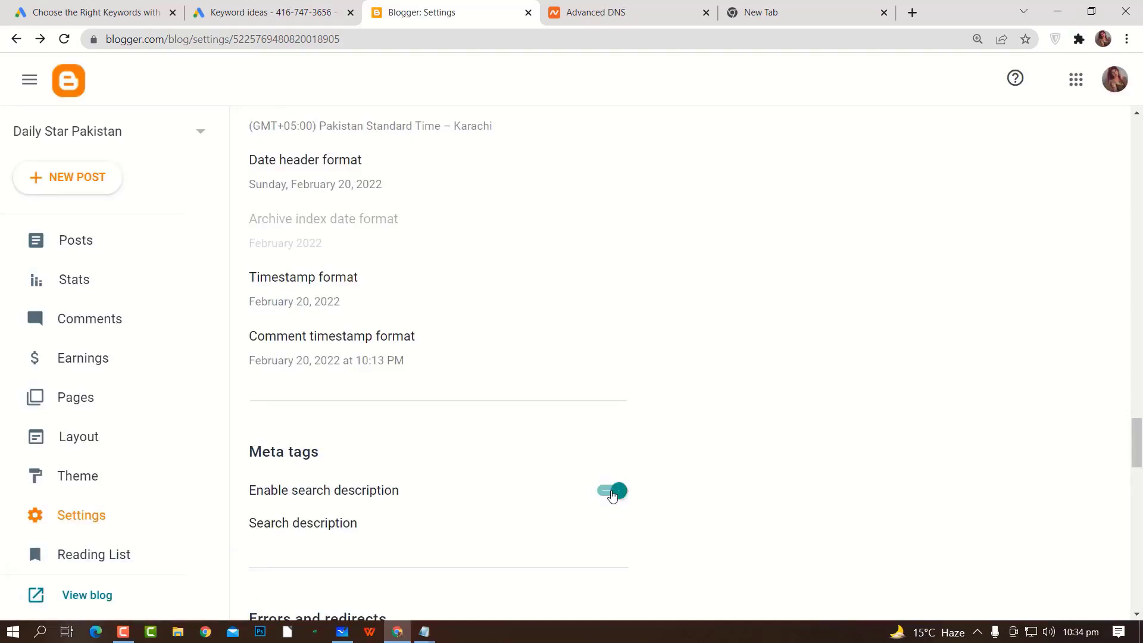
scroll(460, 290, "up", 6)
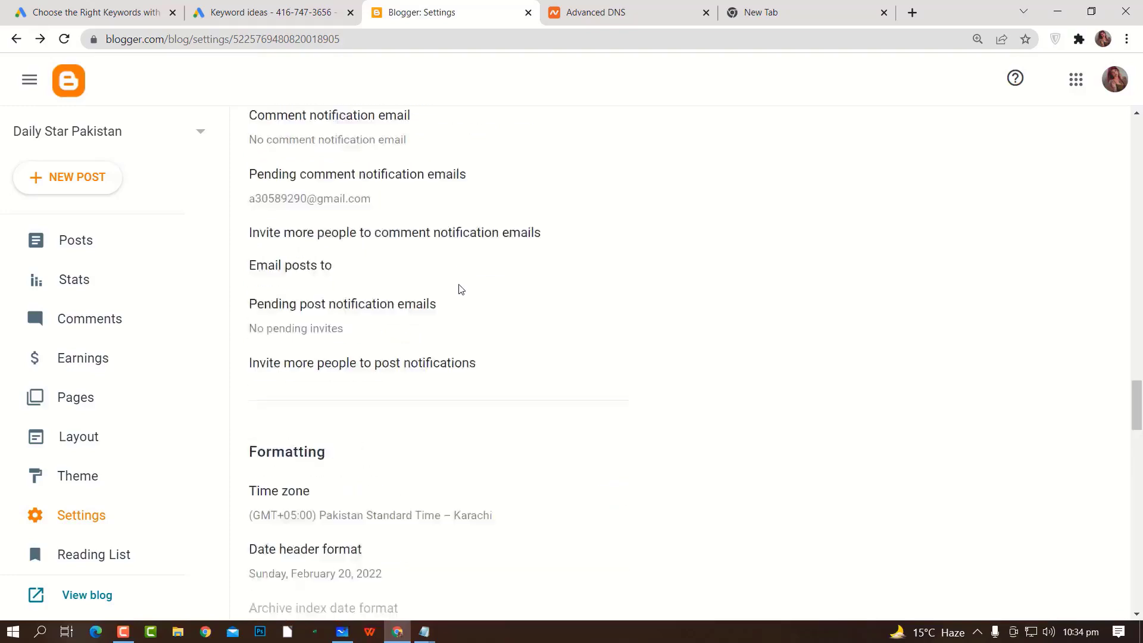
scroll(460, 290, "up", 15)
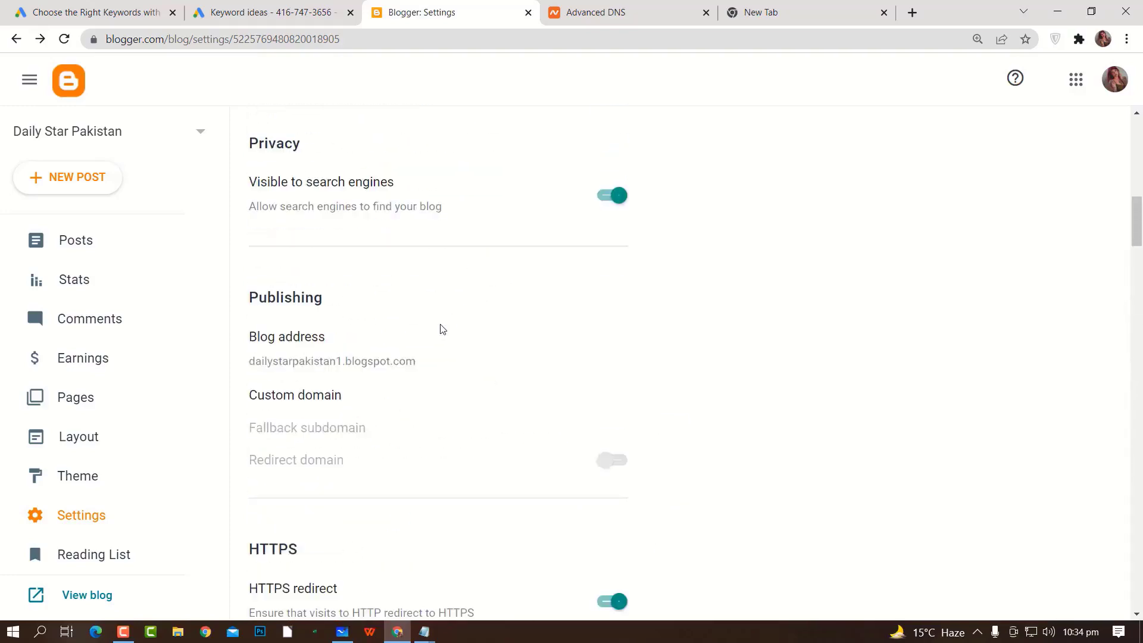
scroll(443, 329, "up", 10)
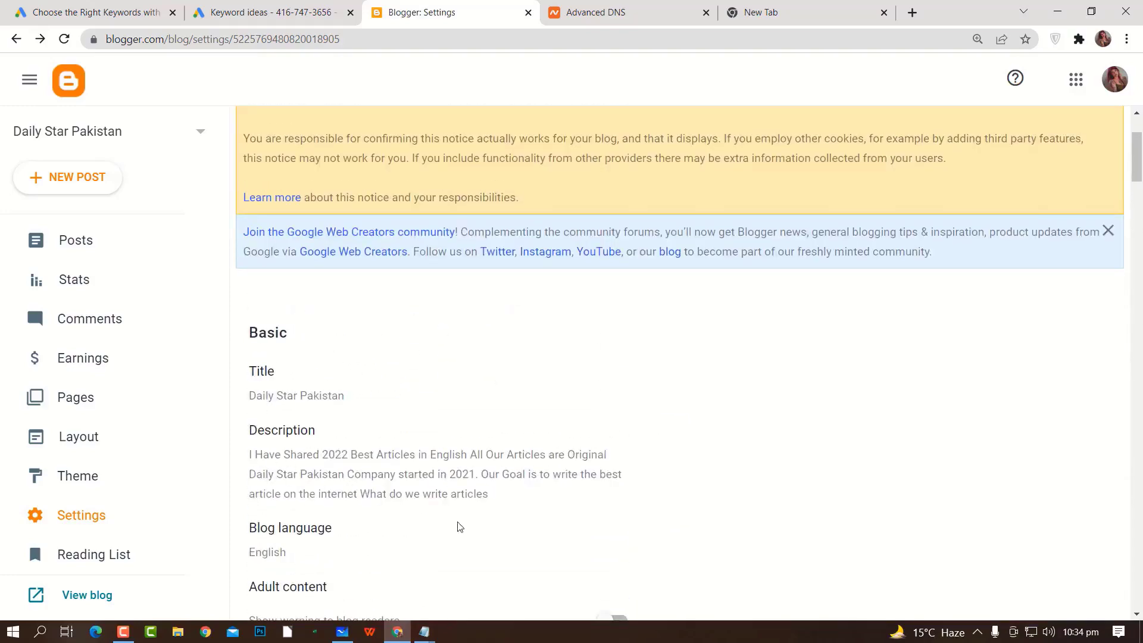
left_click_drag(488, 502, 250, 462)
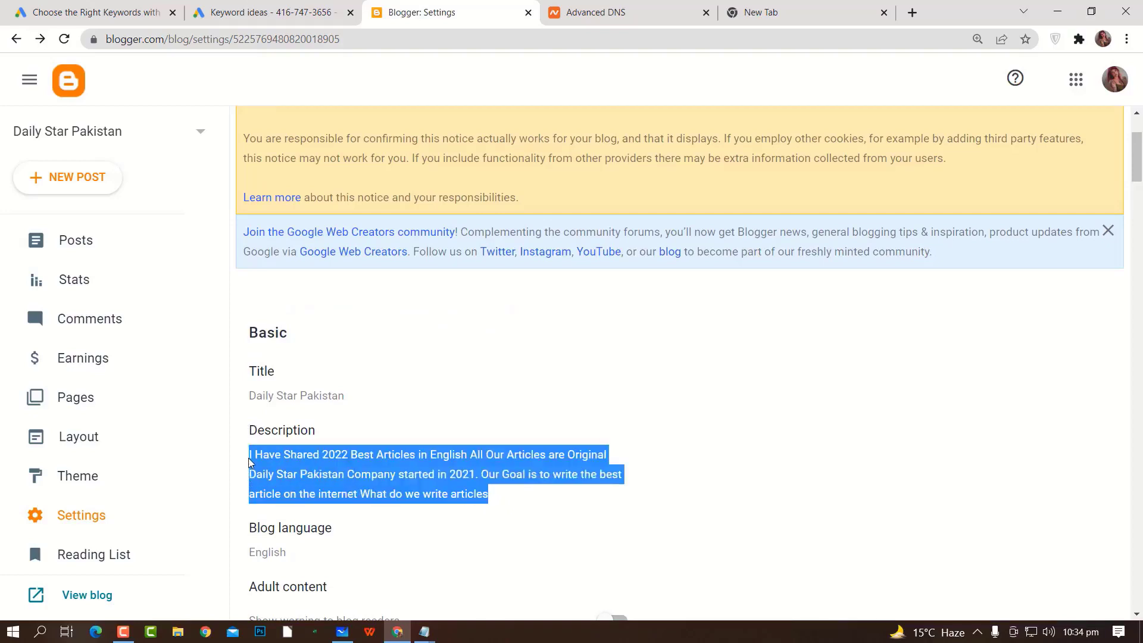
left_click(685, 486)
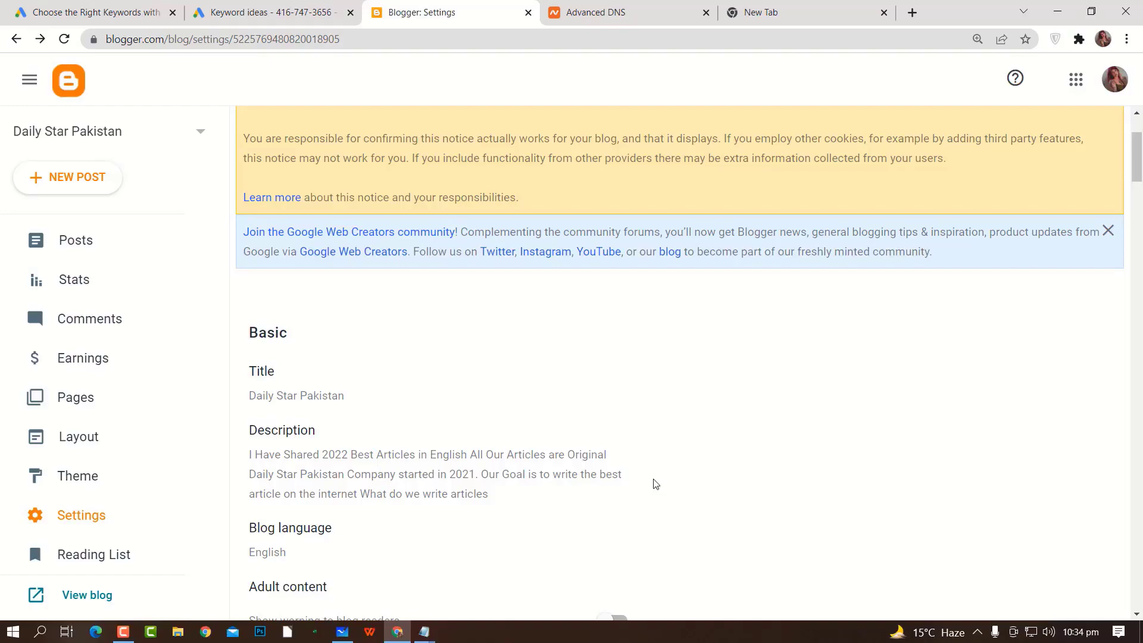
Leave the comment settings for the empty Google new-tab page.
scroll(605, 475, "down", 20)
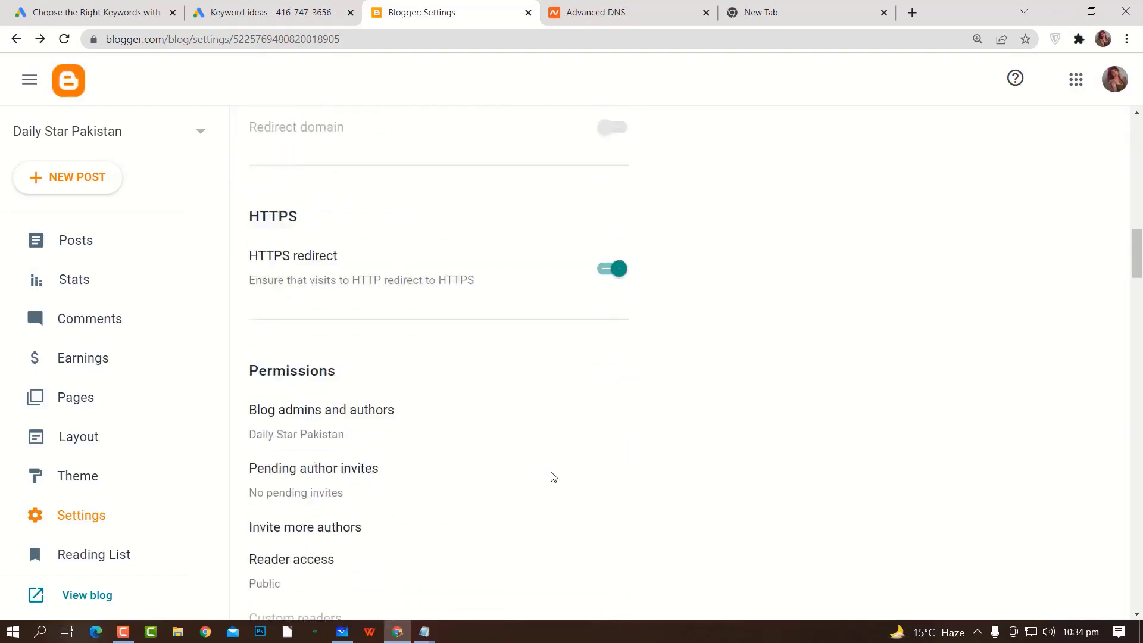
scroll(553, 476, "down", 18)
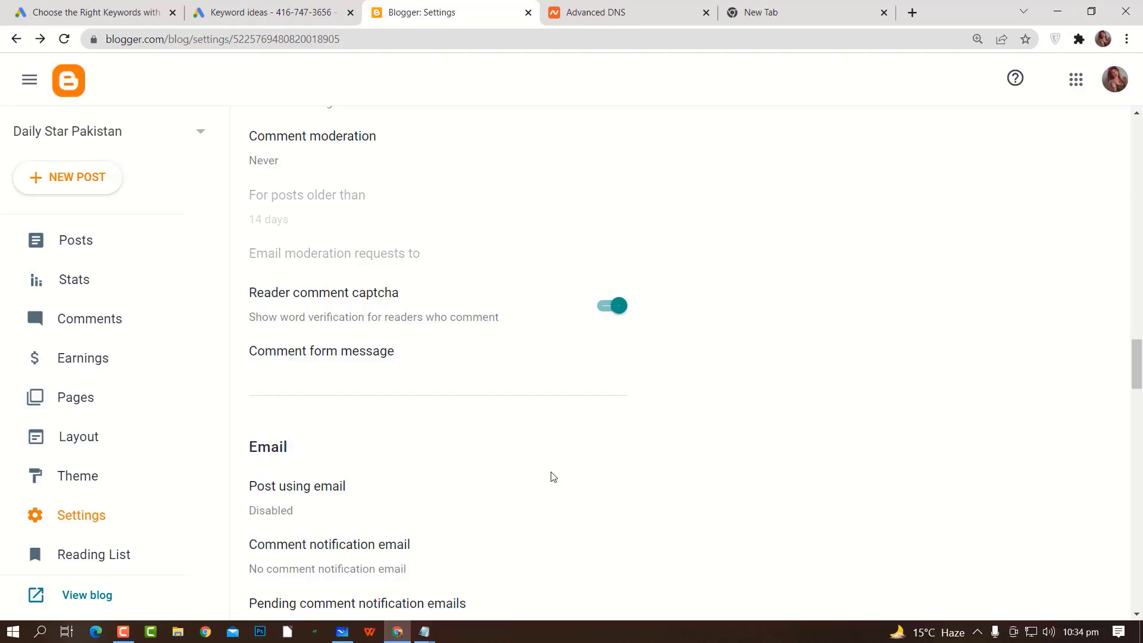
left_click(798, 8)
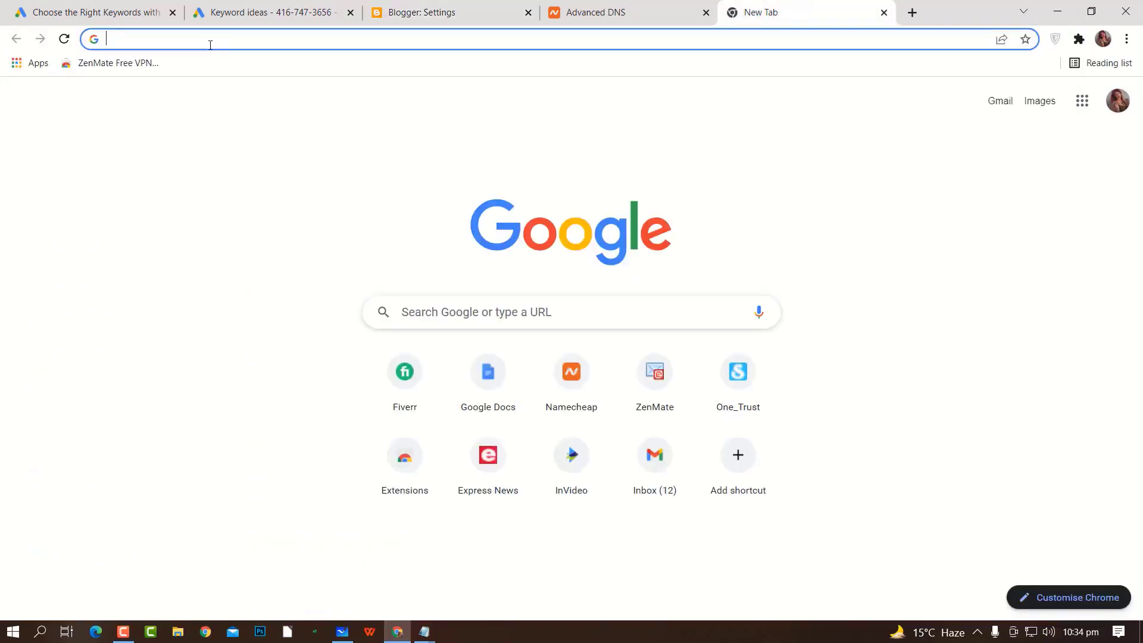
Search Google for 'food', then refine the query to 'food article'.
type("food")
key("Return")
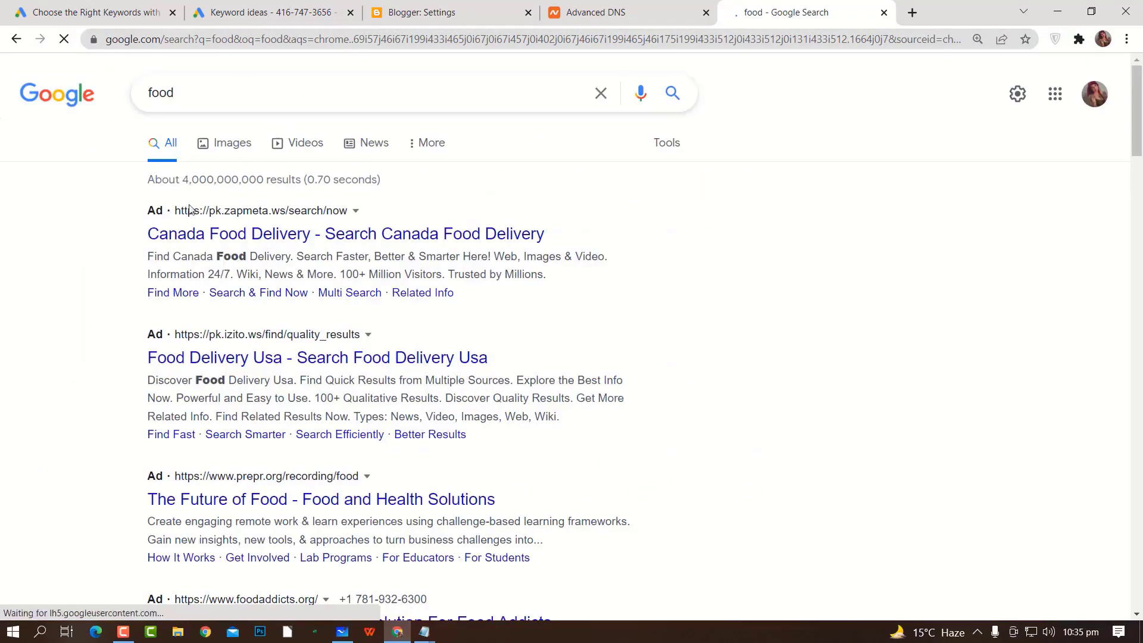
scroll(219, 400, "down", 2)
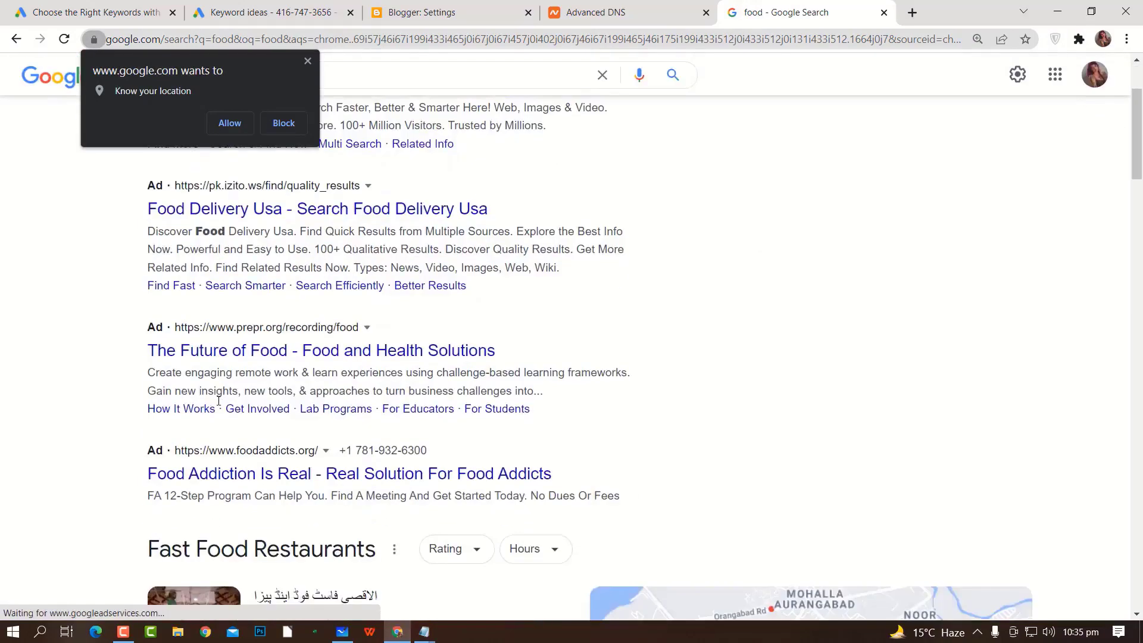
scroll(221, 389, "down", 8)
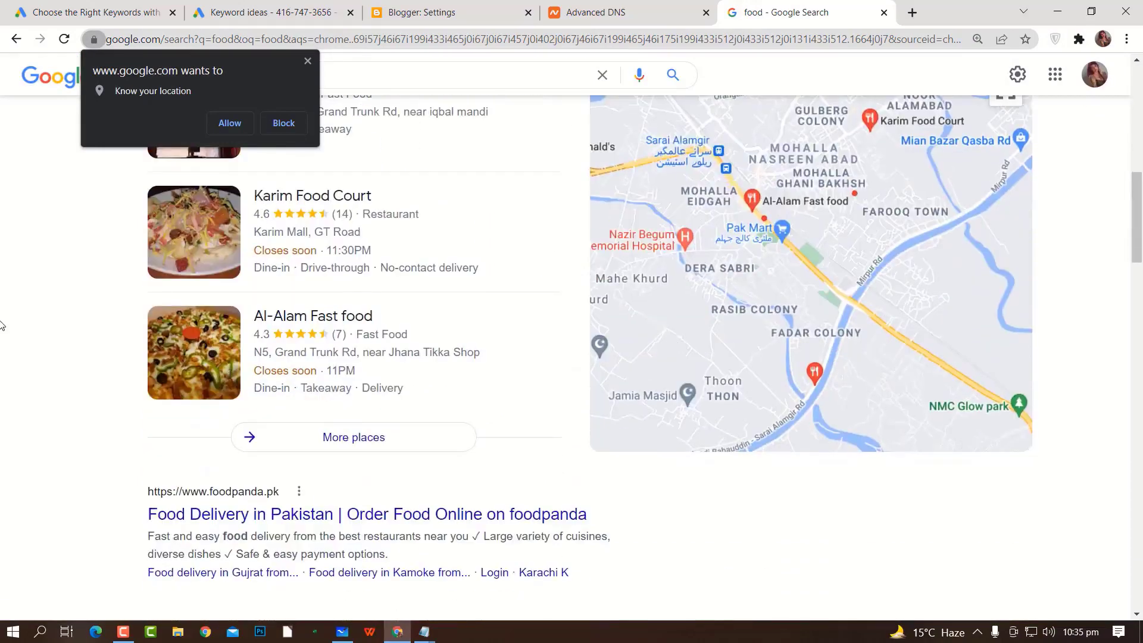
left_click(306, 60)
left_click(278, 76)
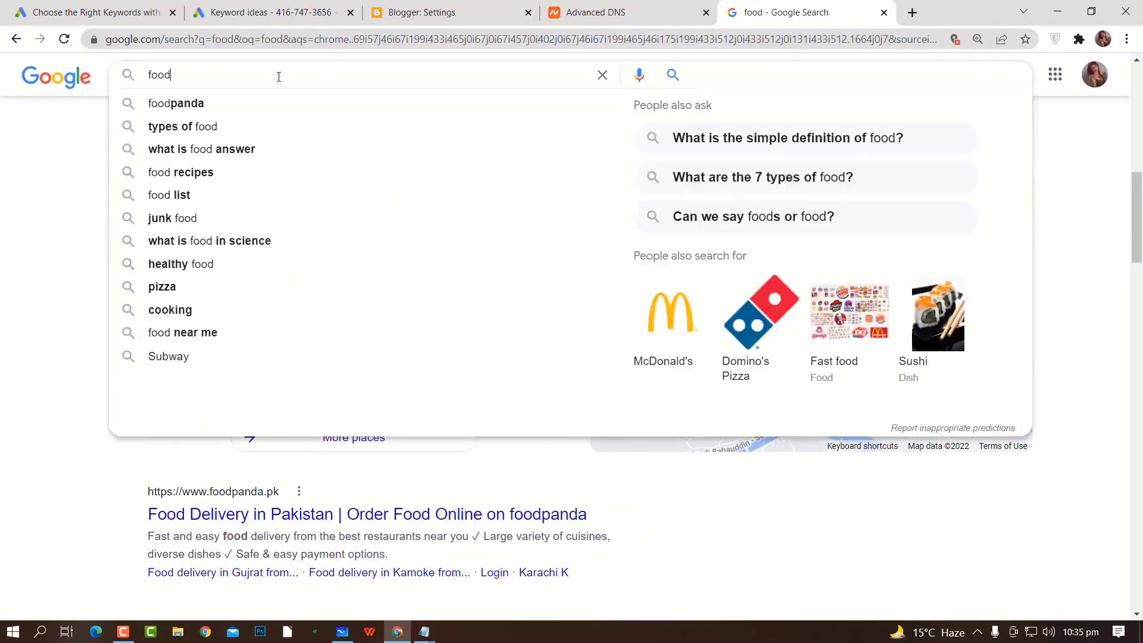
type("art")
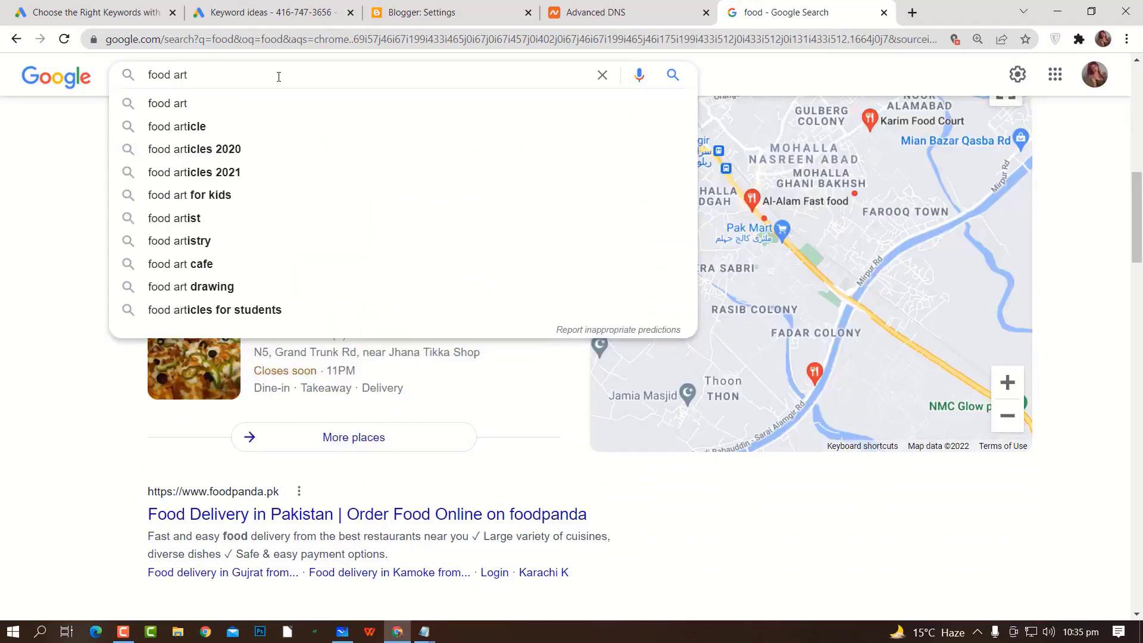
key("Down")
key("Return")
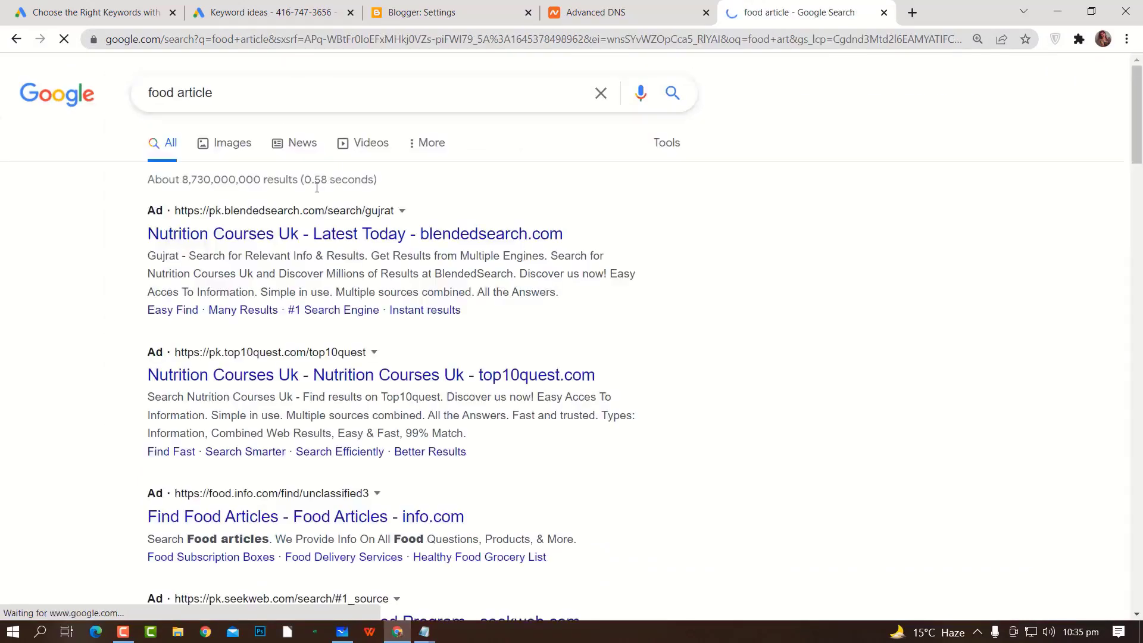
Copy the HelpGuide Healthy Eating page's site address, then go back to the results.
scroll(314, 324, "down", 6)
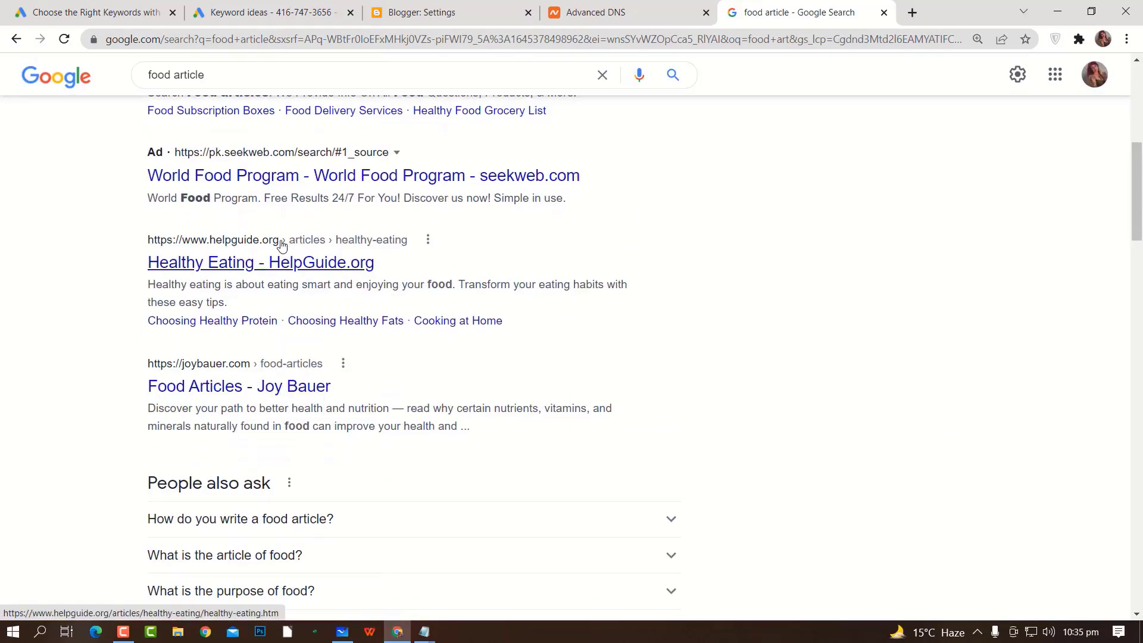
left_click_drag(285, 245, 223, 247)
left_click_drag(148, 242, 243, 246)
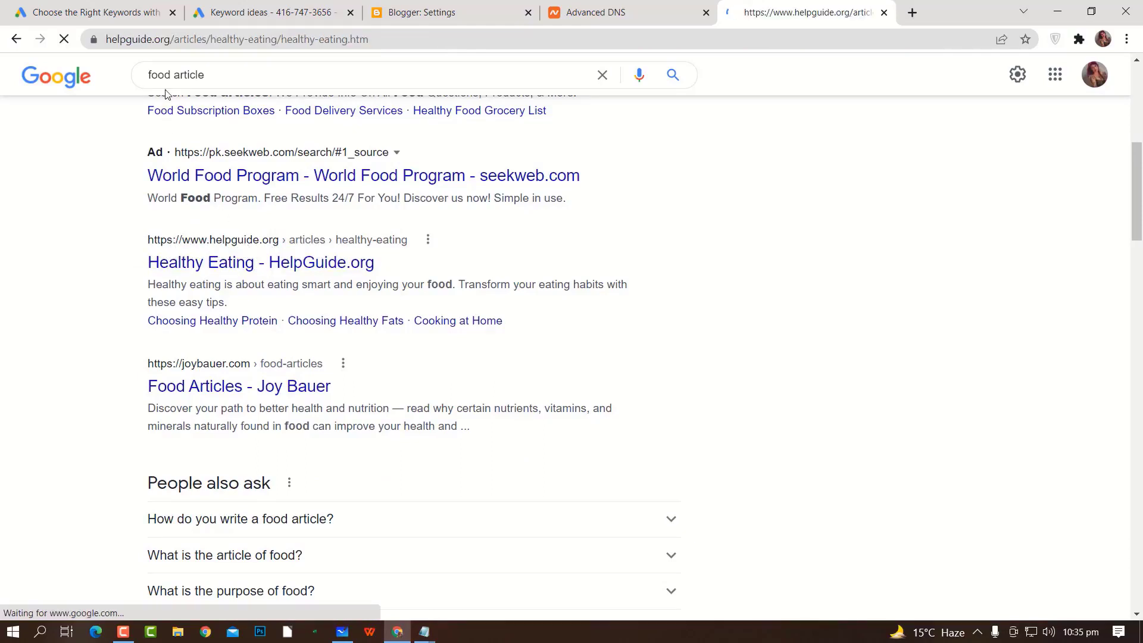
left_click_drag(170, 40, 106, 39)
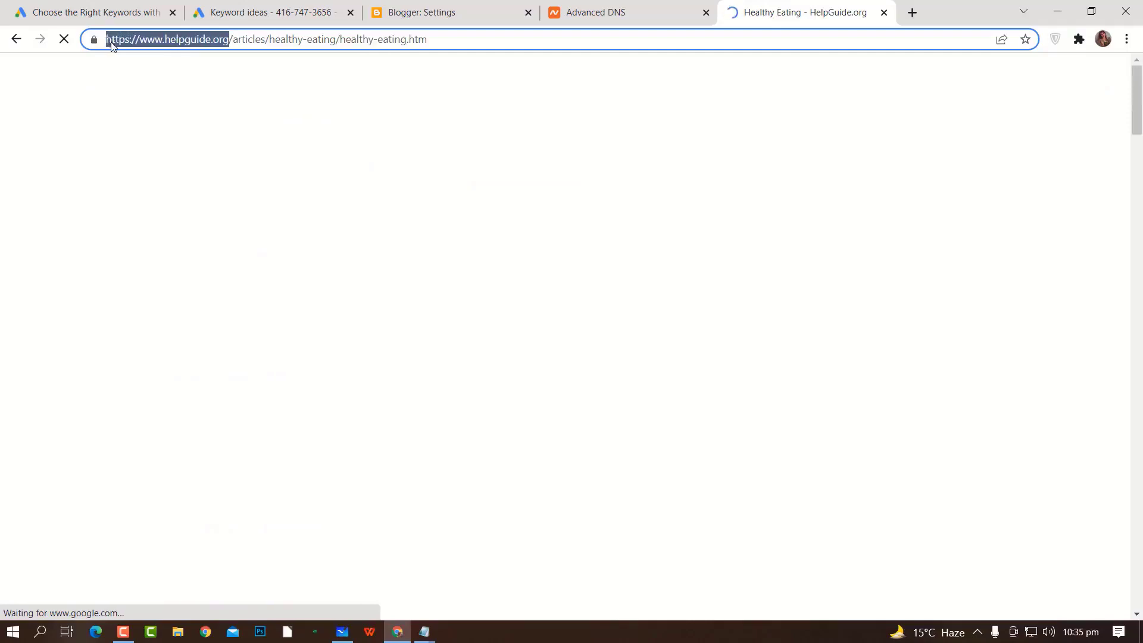
right_click(149, 38)
left_click(186, 119)
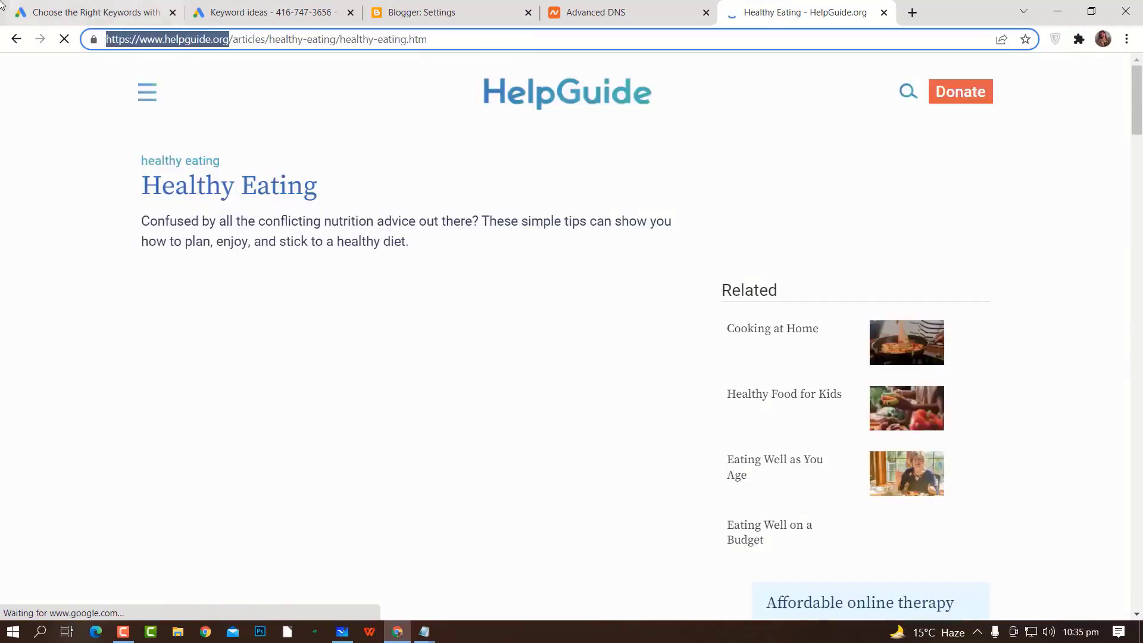
left_click(16, 39)
scroll(286, 193, "up", 7)
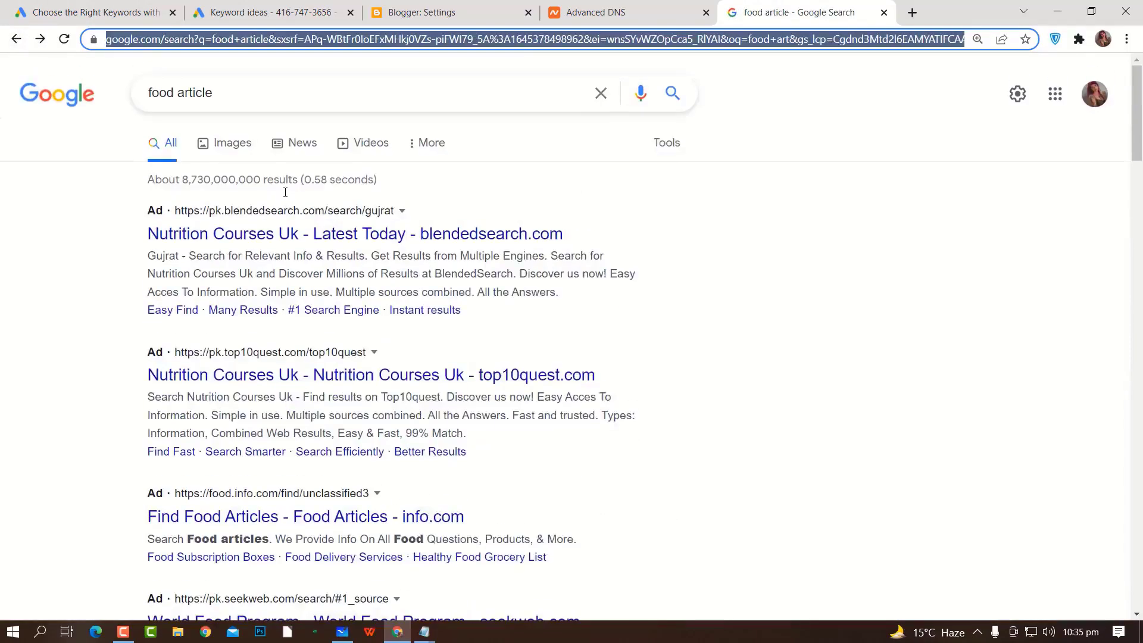
Search for the pasted HelpGuide address, trimmed down to helpguide.org.
triple_click(177, 90)
right_click(179, 88)
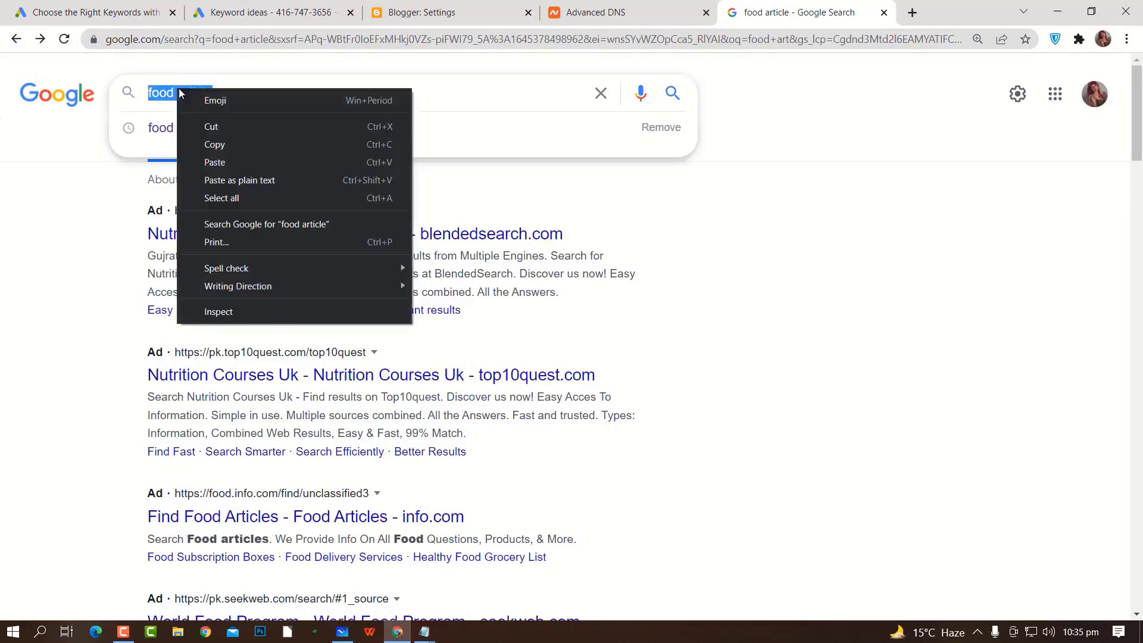
left_click(231, 165)
key("Return")
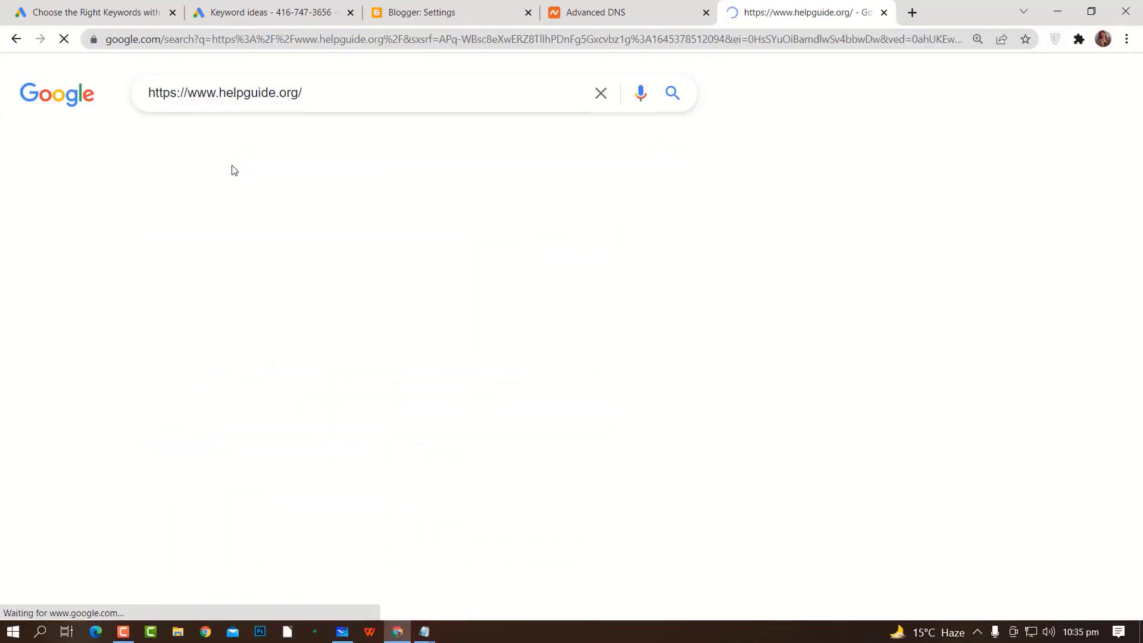
left_click_drag(220, 96, 133, 95)
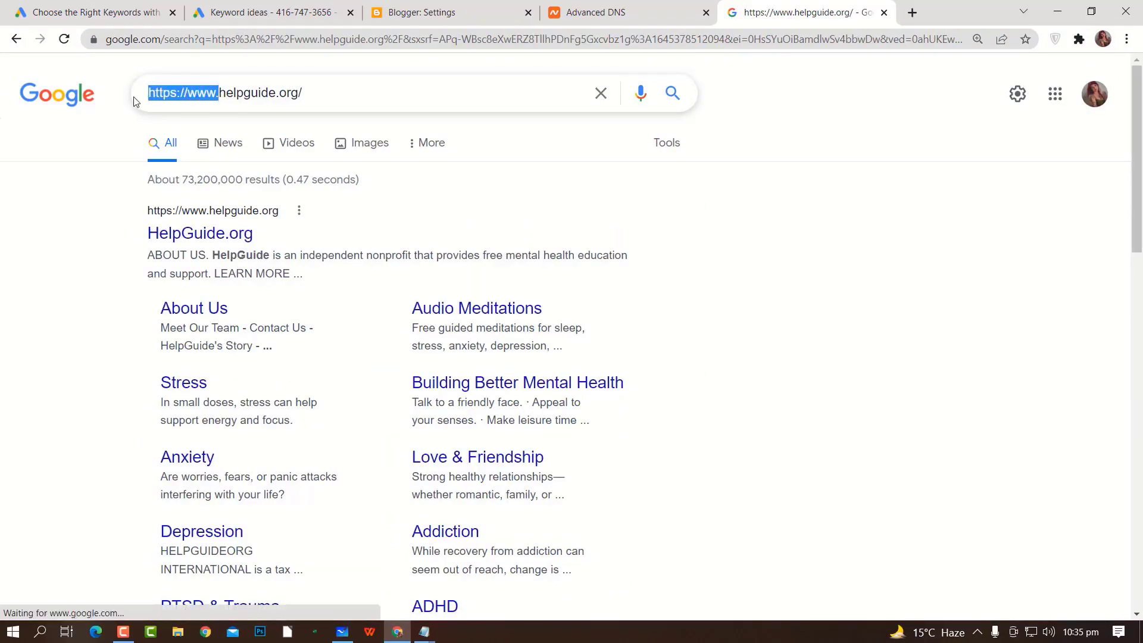
key("BackSpace")
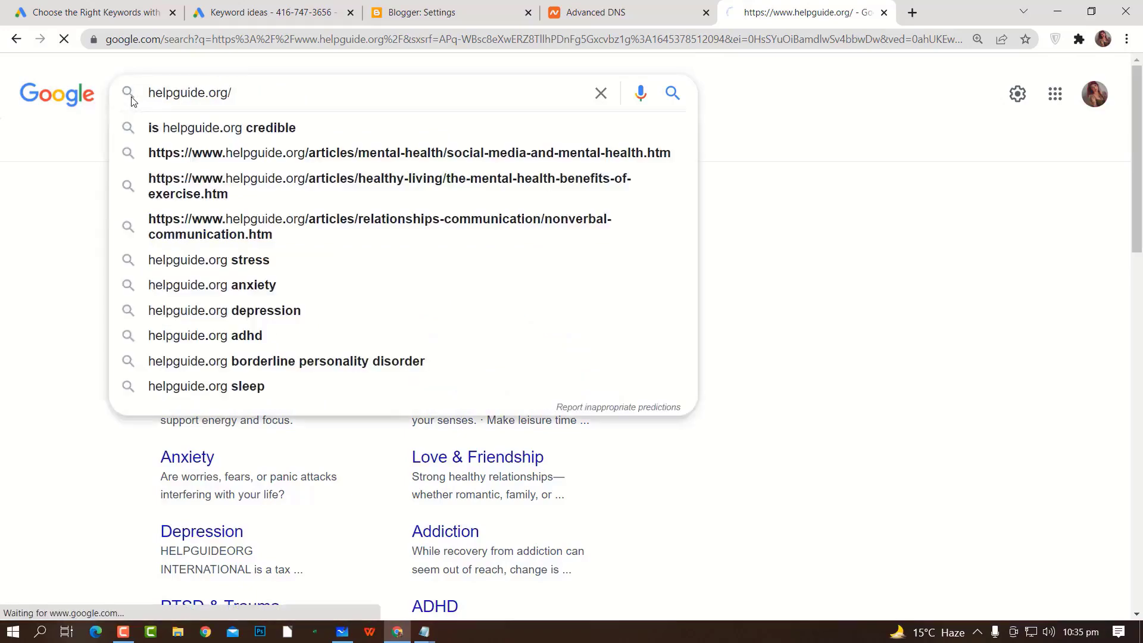
key("Return")
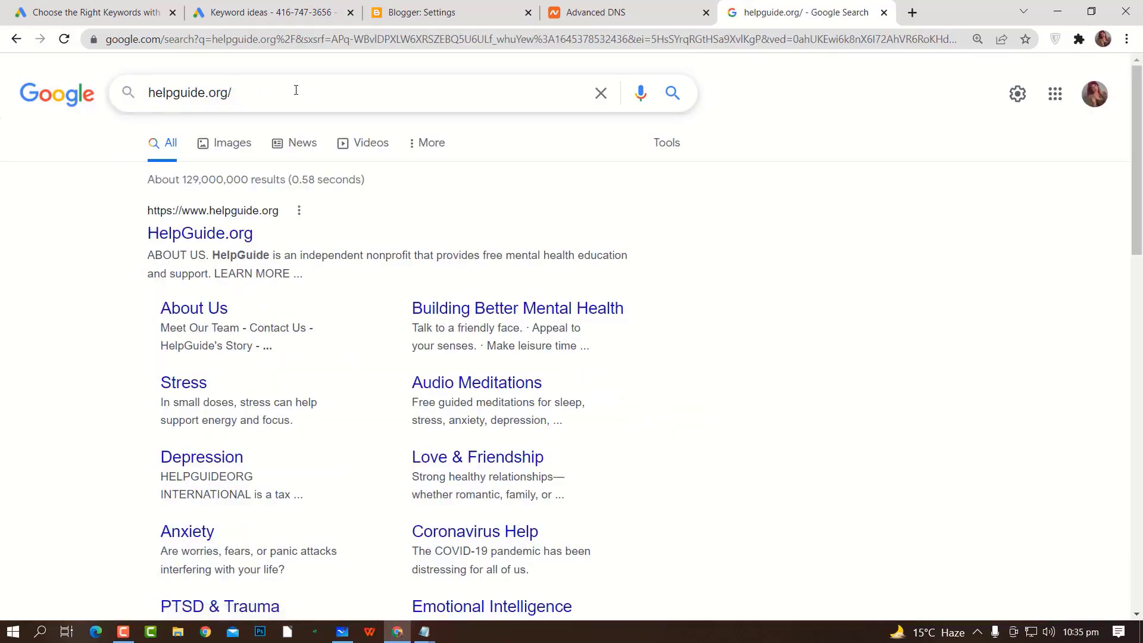
left_click(296, 90)
key("BackSpace")
key("Return")
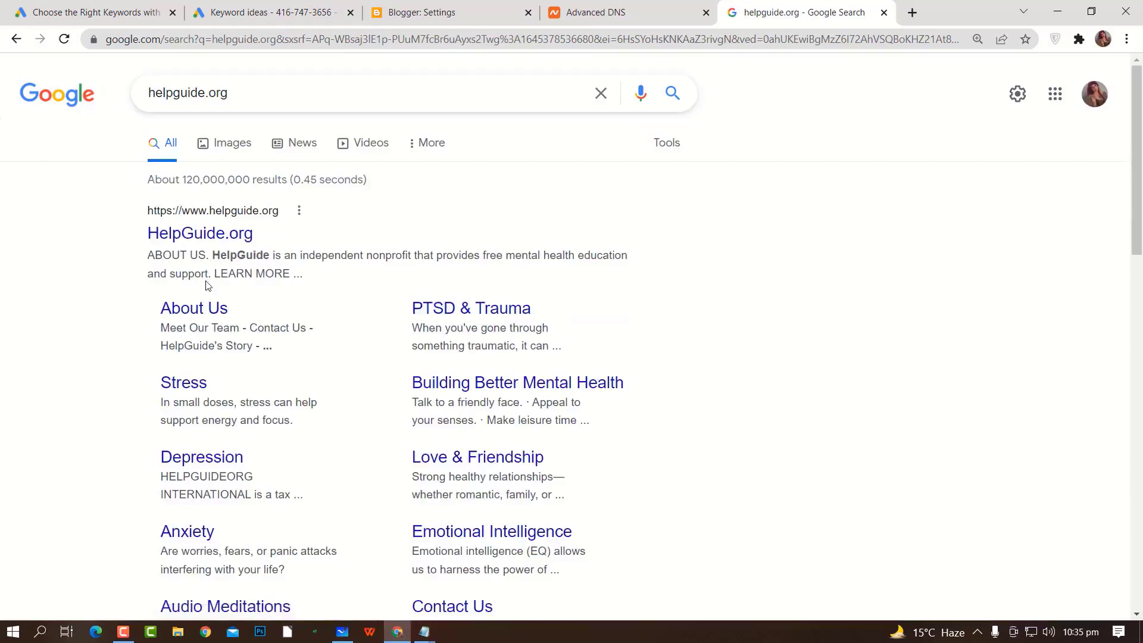
Review the description text of the HelpGuide.org result.
left_click_drag(150, 257, 318, 281)
scroll(334, 329, "down", 20)
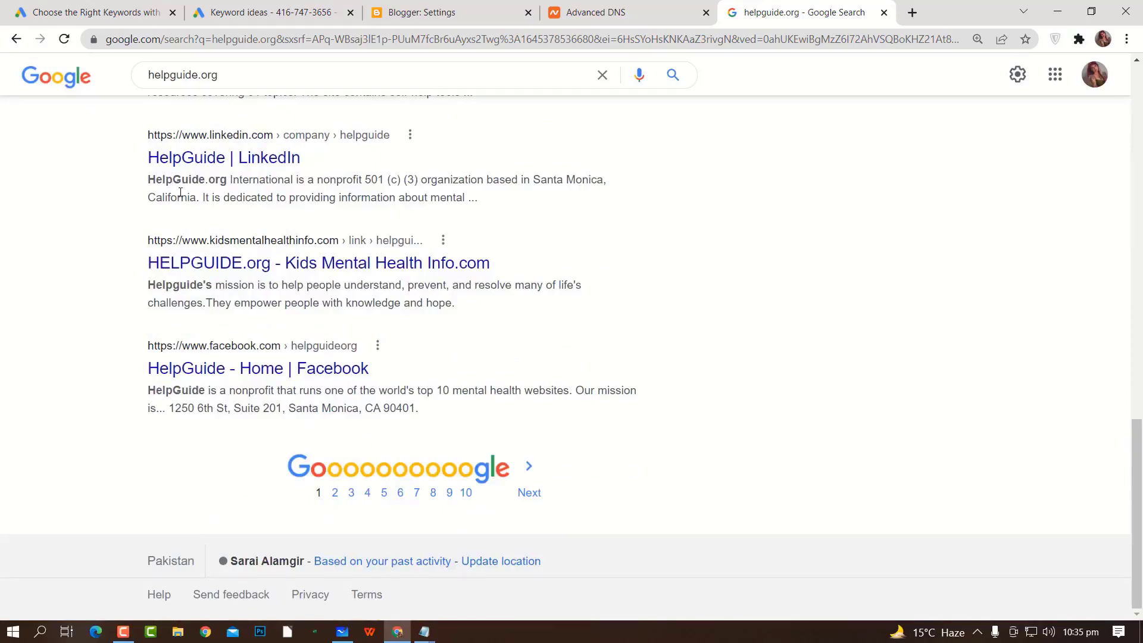
scroll(180, 192, "up", 20)
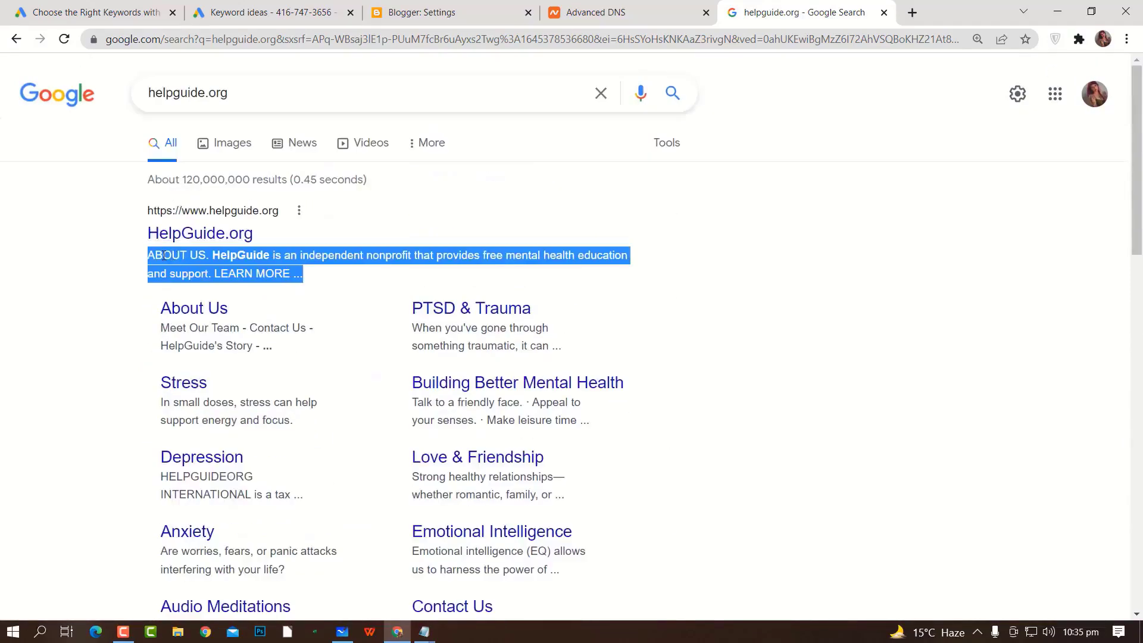
left_click_drag(150, 256, 313, 281)
left_click(253, 269)
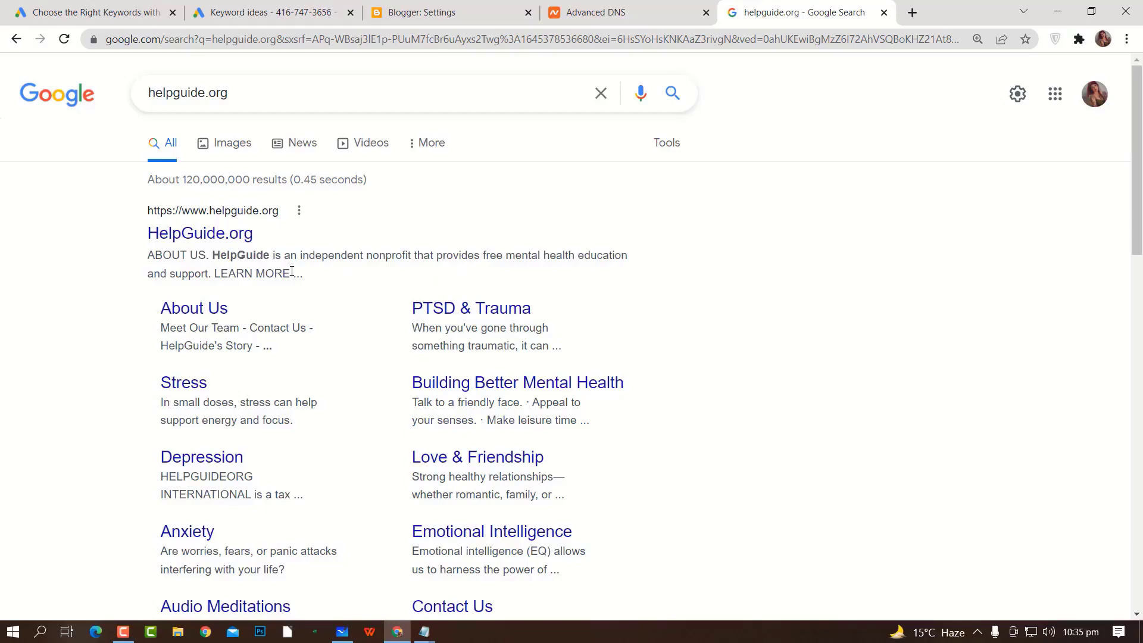
Step back through the earlier food search results, then return to Blogger's settings.
left_click(16, 40)
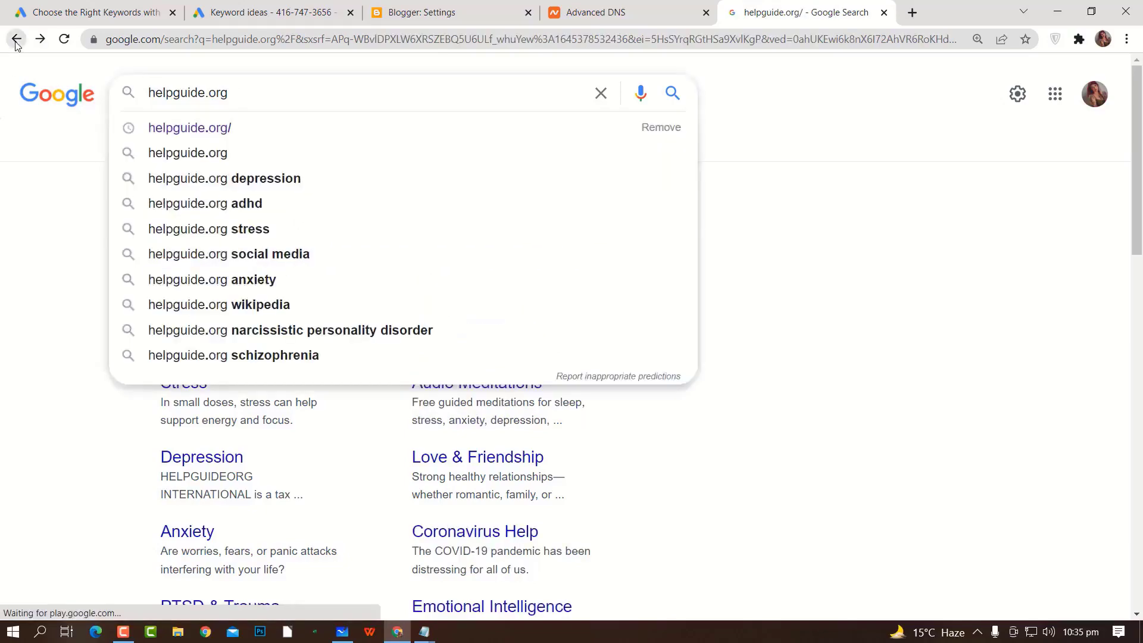
left_click(16, 40)
left_click(17, 40)
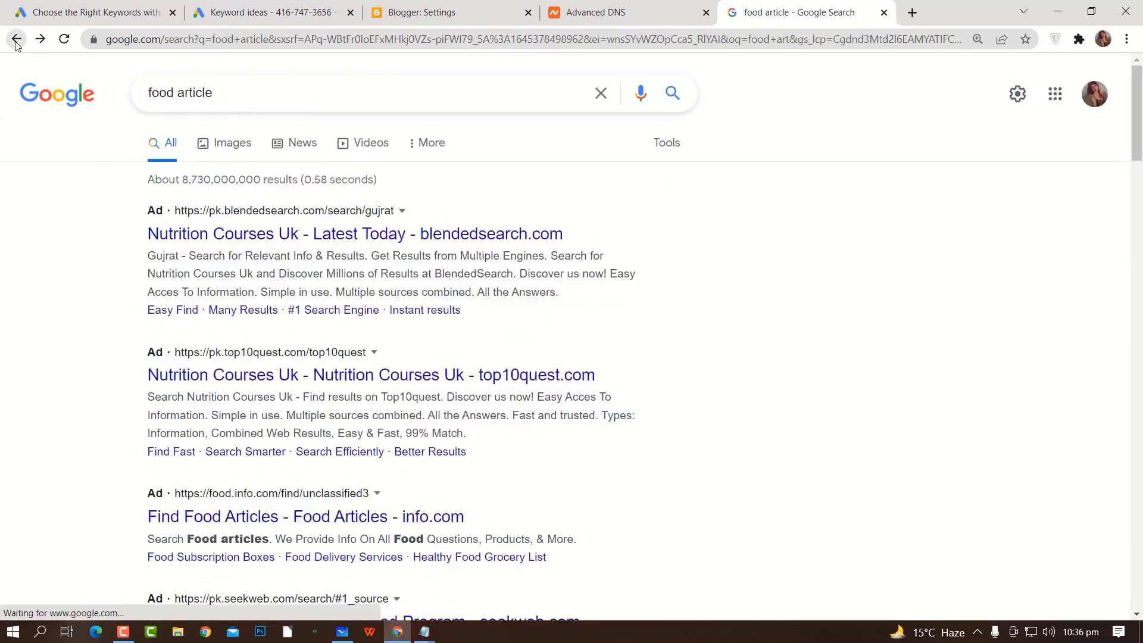
left_click(16, 40)
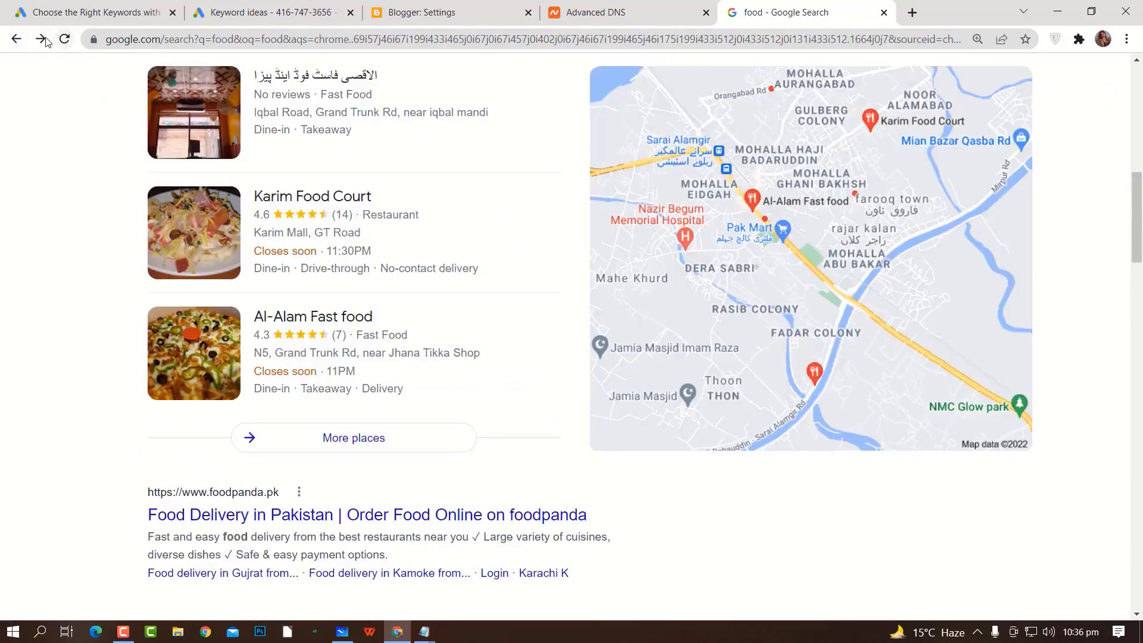
left_click(40, 39)
triple_click(212, 92)
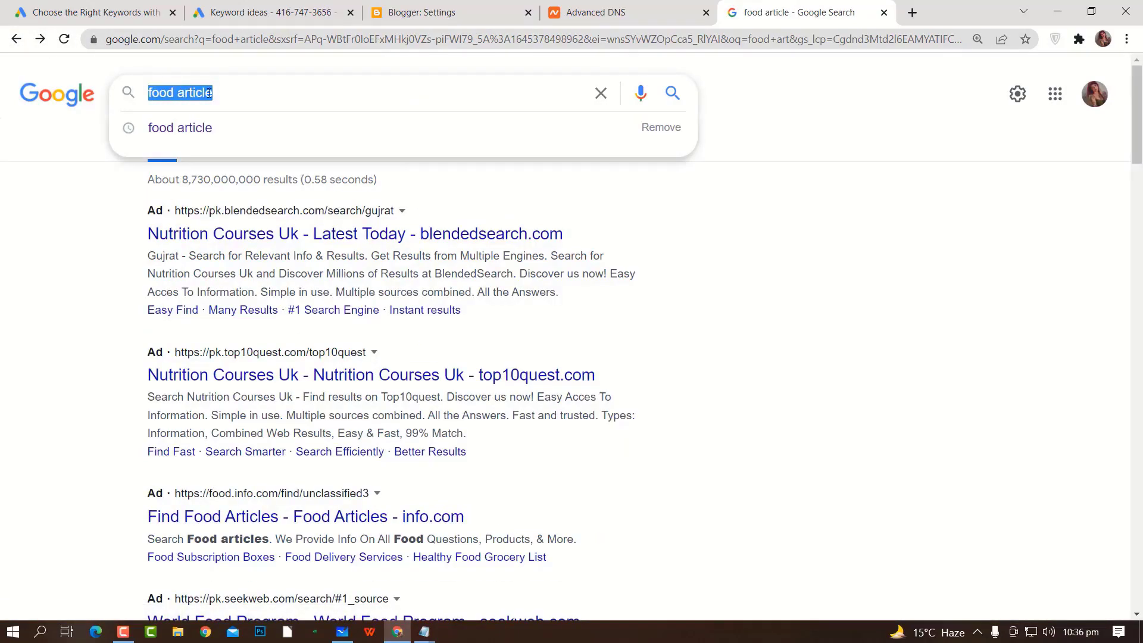
left_click(429, 12)
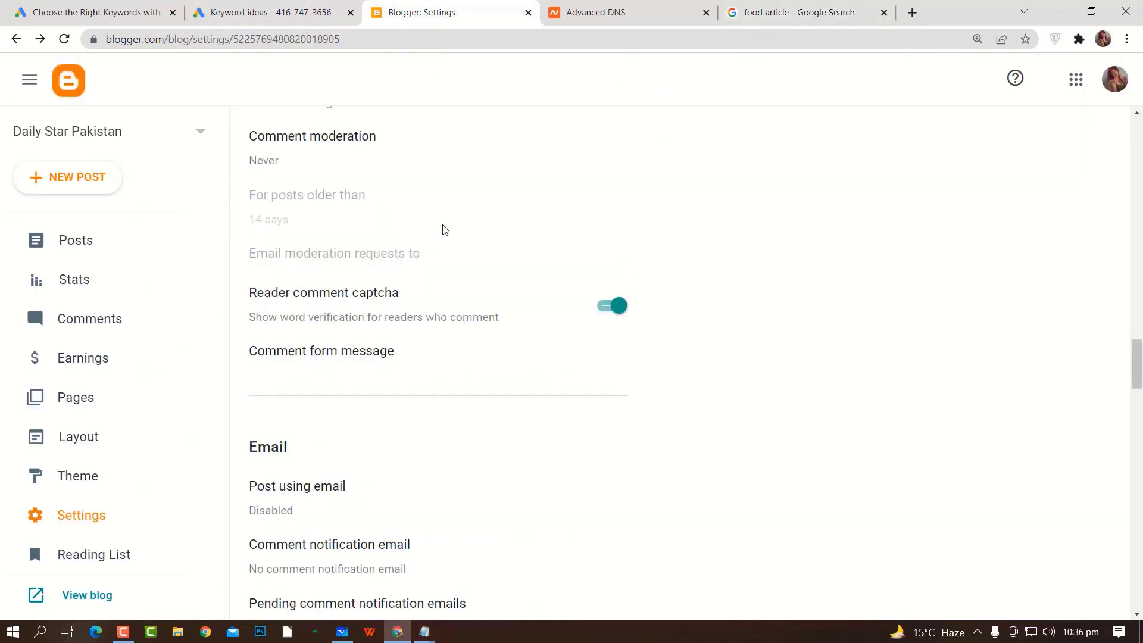
Replace the query with 'dailypakistan' and view the results at 125% zoom.
left_click(764, 19)
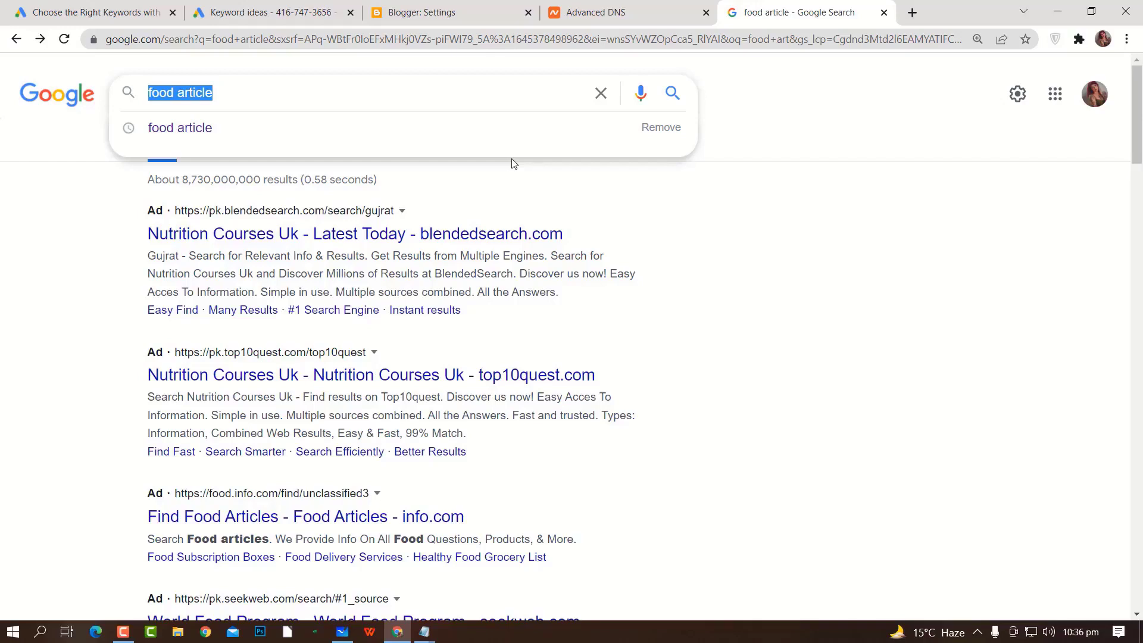
key("BackSpace")
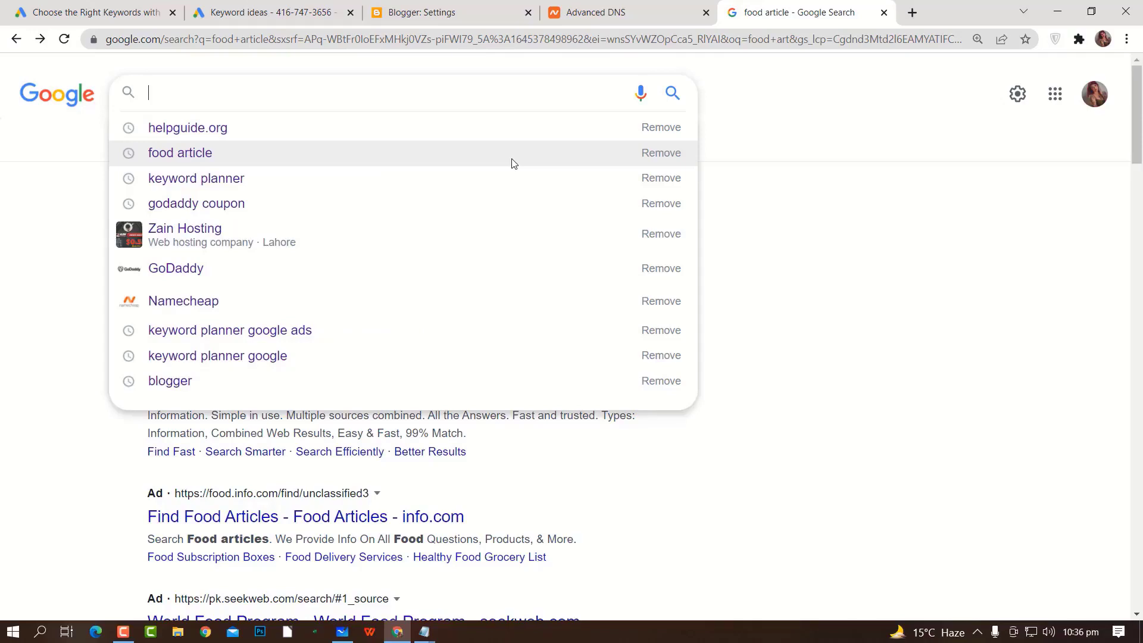
type("daily")
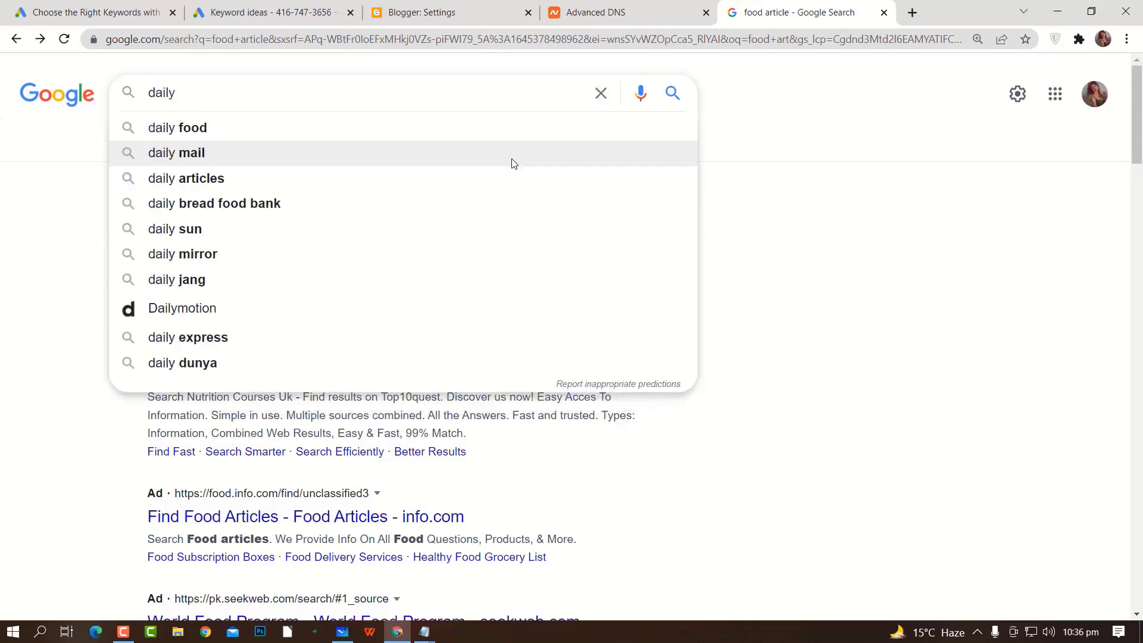
type("pakistan")
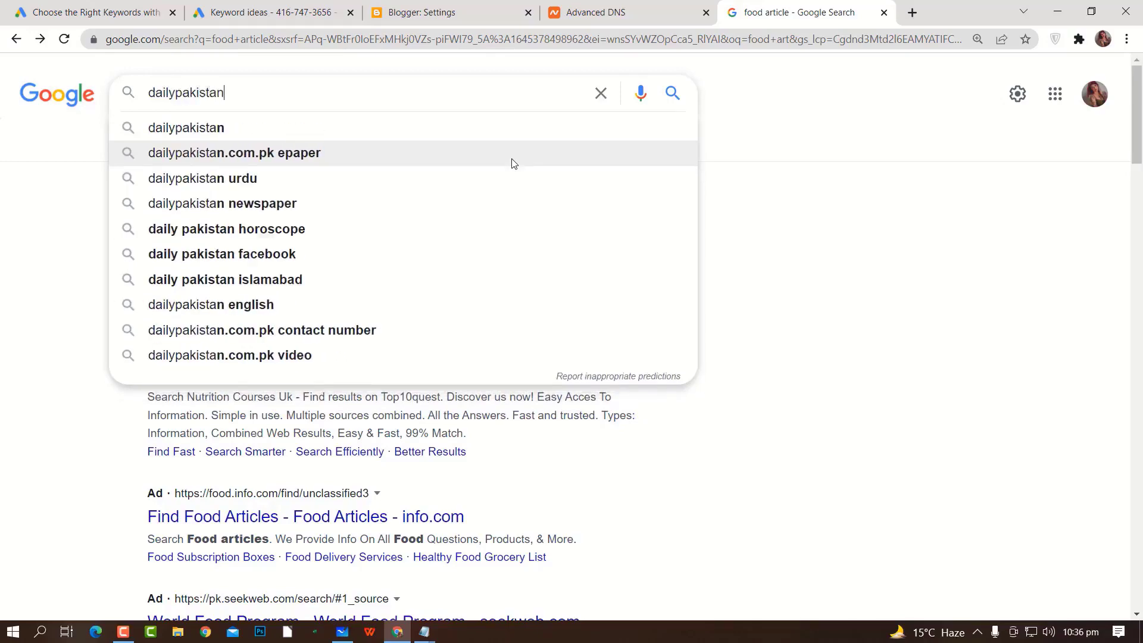
key("Return")
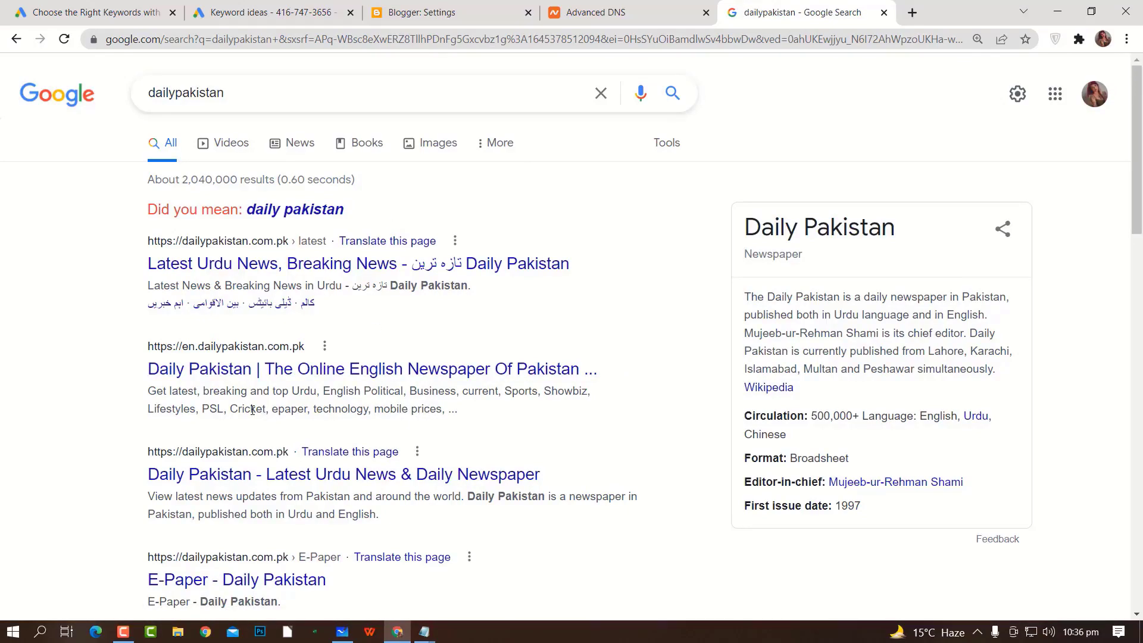
key("ctrl+plus")
key("ctrl+plus")
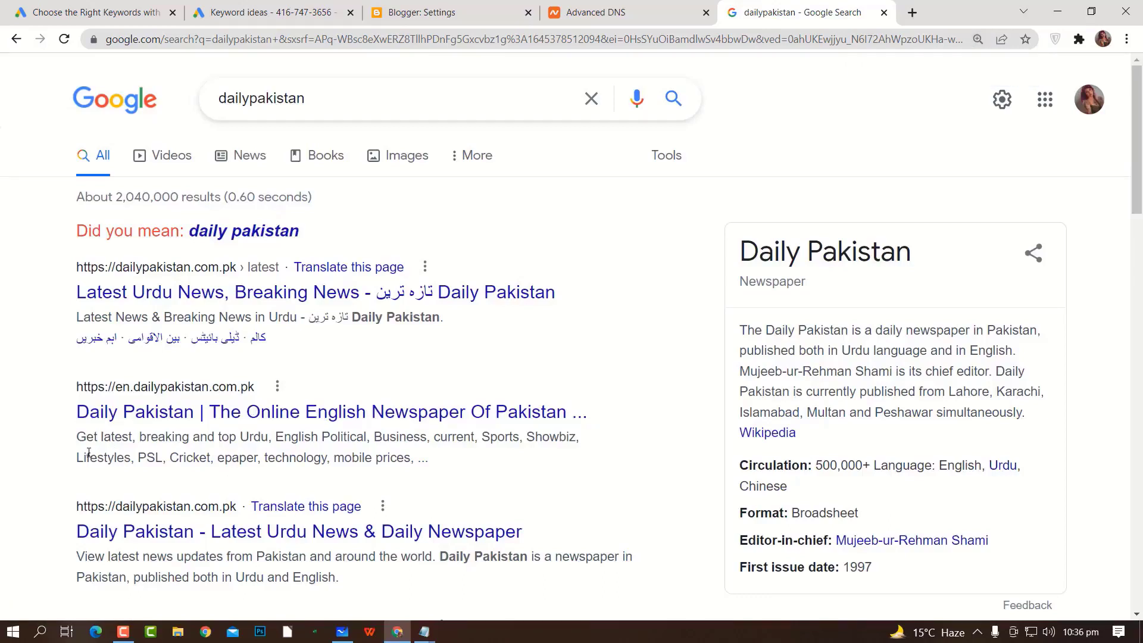
scroll(182, 402, "down", 1)
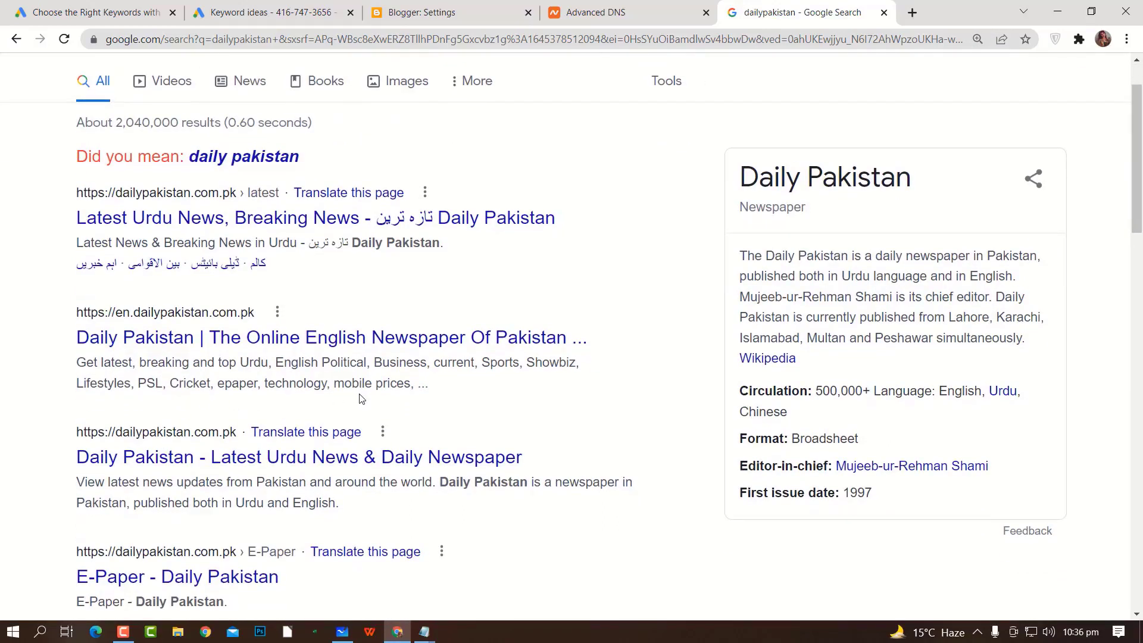
Copy the en.dailypakistan.com.pk English newspaper result's description and return to the blog's settings.
left_click_drag(274, 387, 323, 386)
left_click_drag(171, 385, 200, 386)
mouse_move(79, 384)
left_mouse_down()
mouse_move(434, 384)
mouse_move(82, 376)
left_mouse_up()
left_click(72, 366)
left_click(446, 391)
right_click(126, 370)
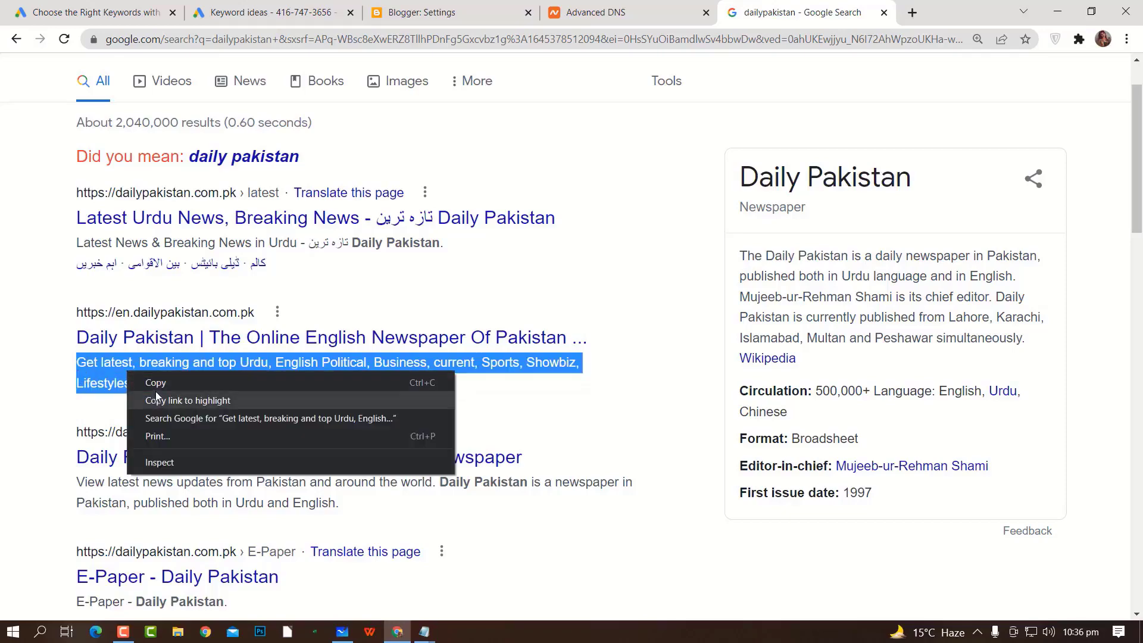
left_click(155, 382)
left_click(424, 12)
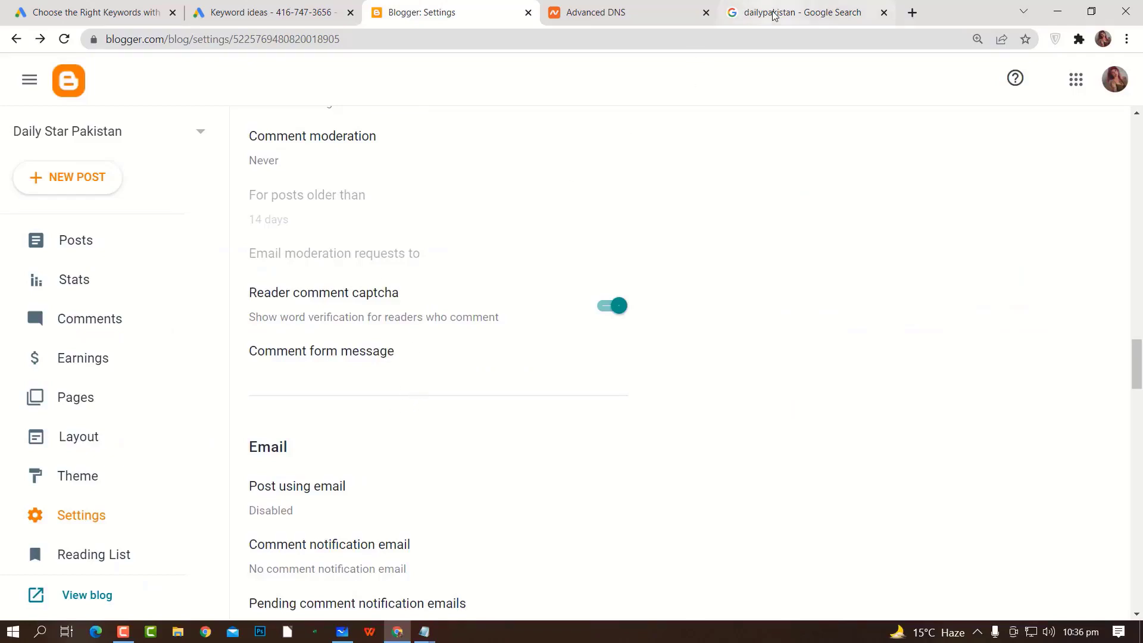
Paste the copied Daily Pakistan snippet into the blog's empty search description.
scroll(572, 387, "down", 1)
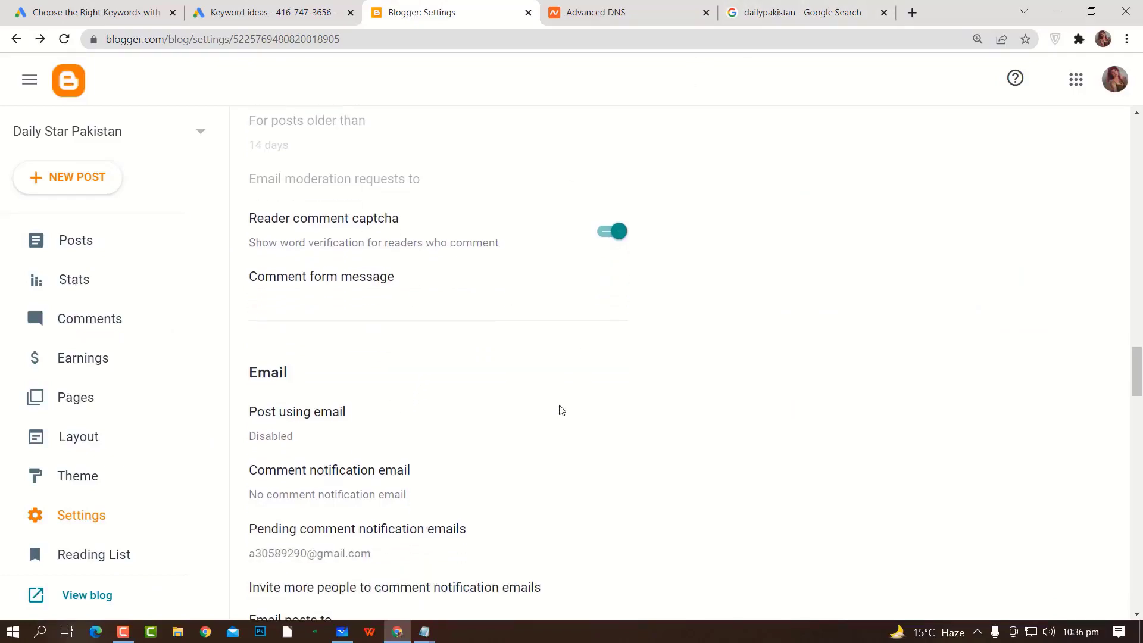
scroll(376, 317, "up", 2)
scroll(374, 320, "down", 4)
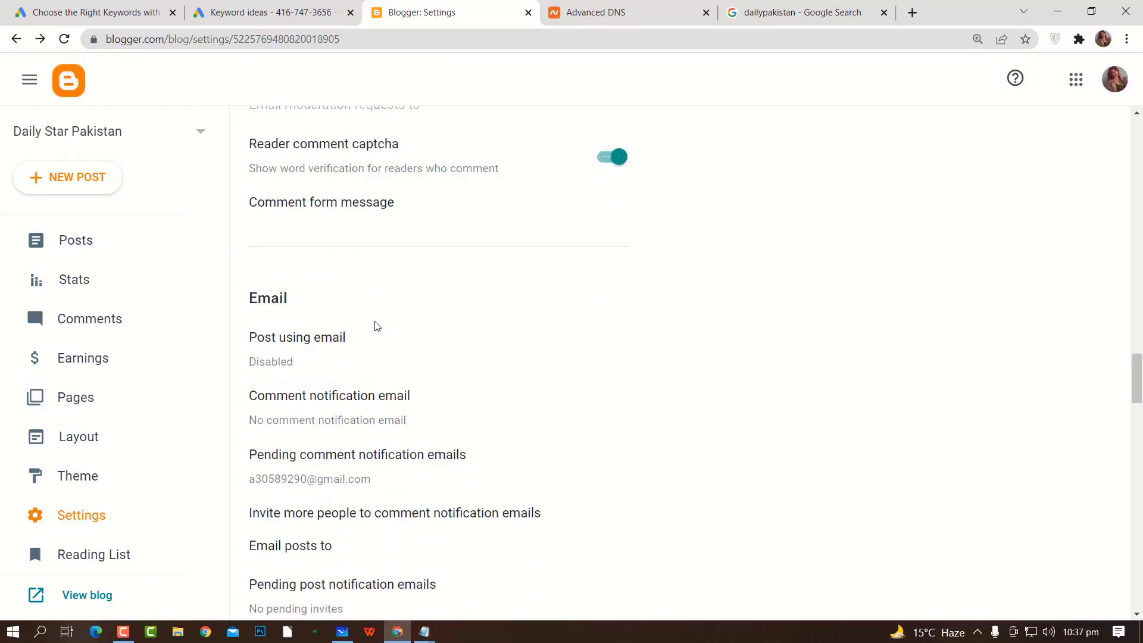
scroll(375, 321, "up", 7)
scroll(375, 325, "up", 10)
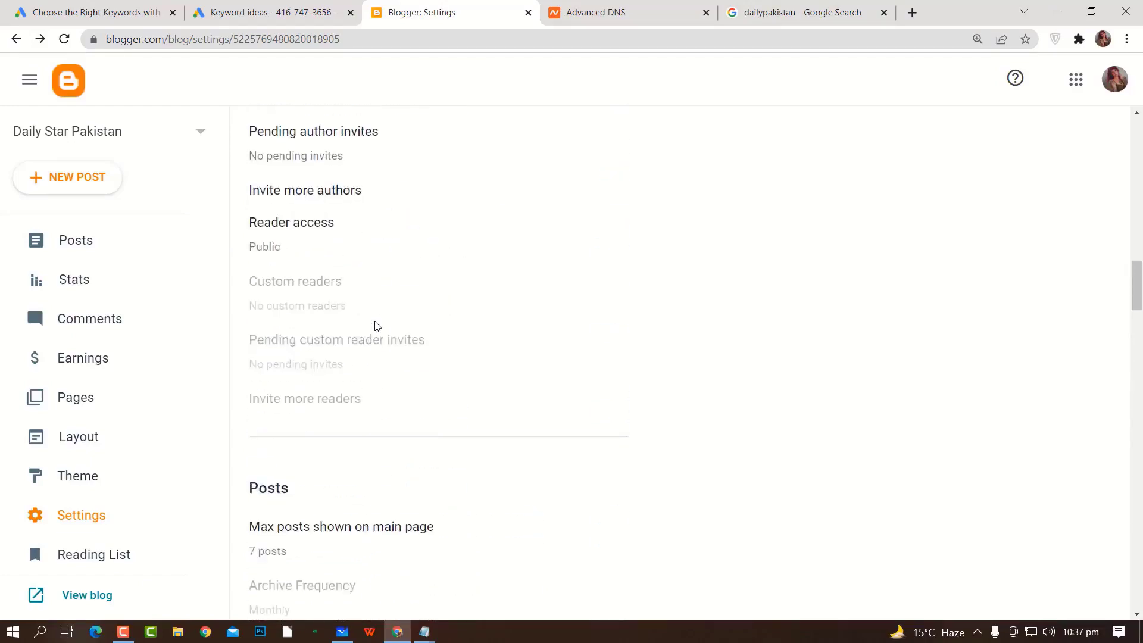
scroll(380, 331, "up", 8)
scroll(381, 334, "down", 15)
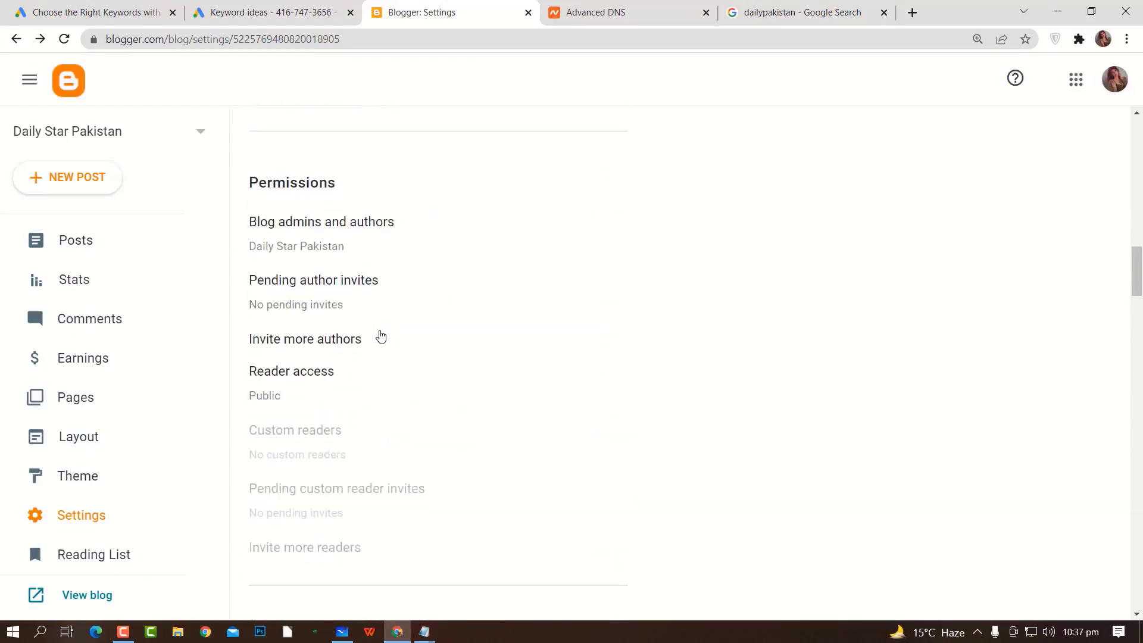
scroll(381, 335, "down", 17)
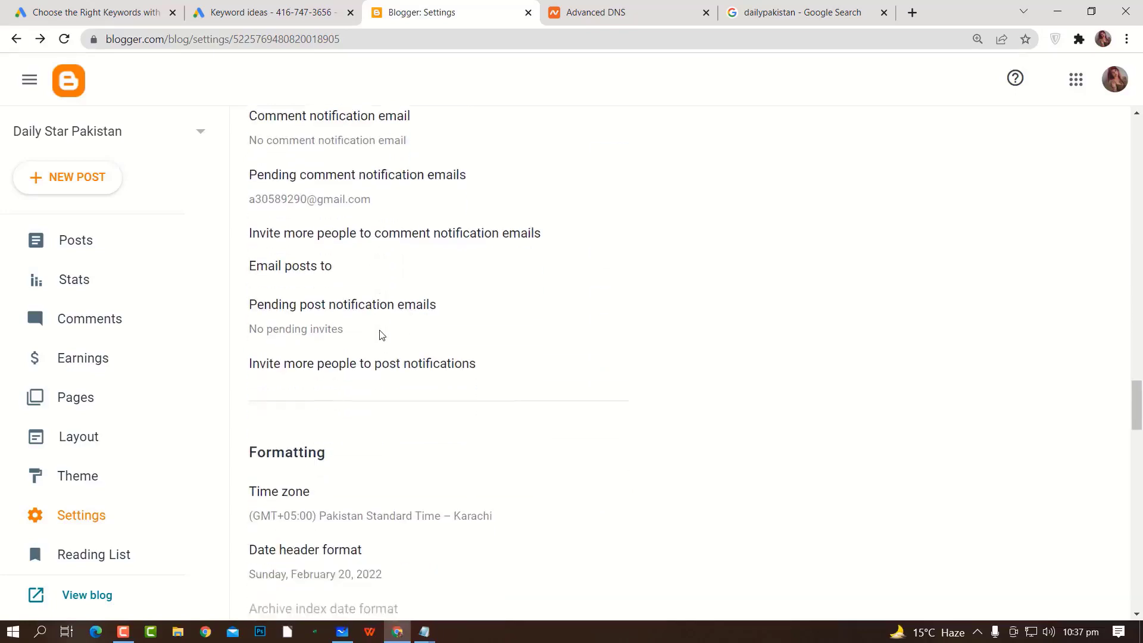
left_click(344, 378)
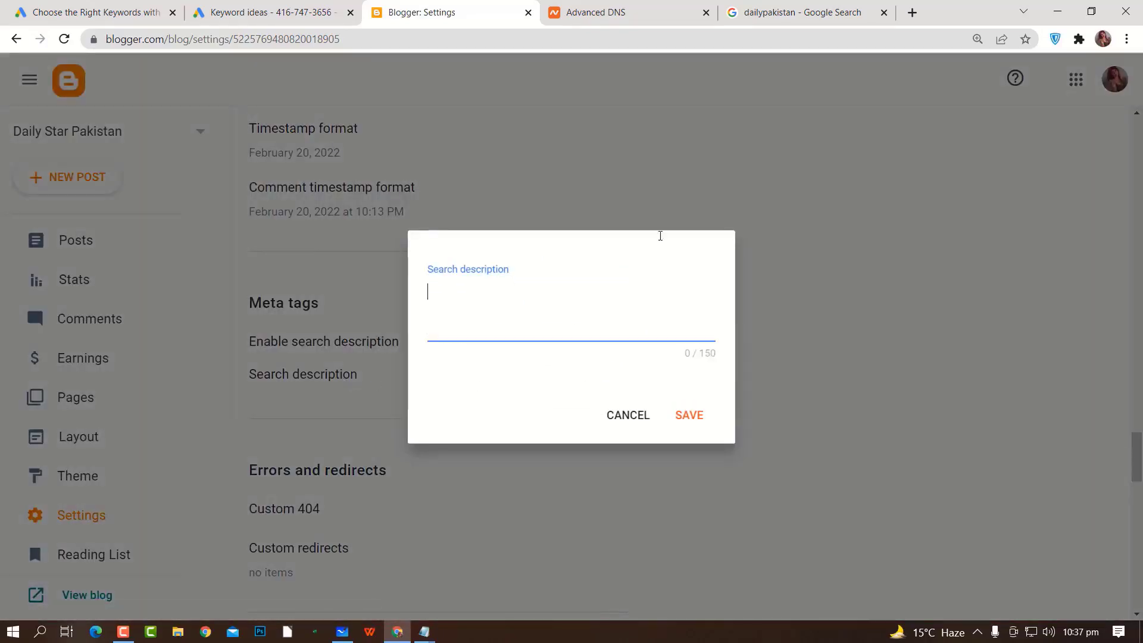
right_click(447, 295)
left_click(493, 416)
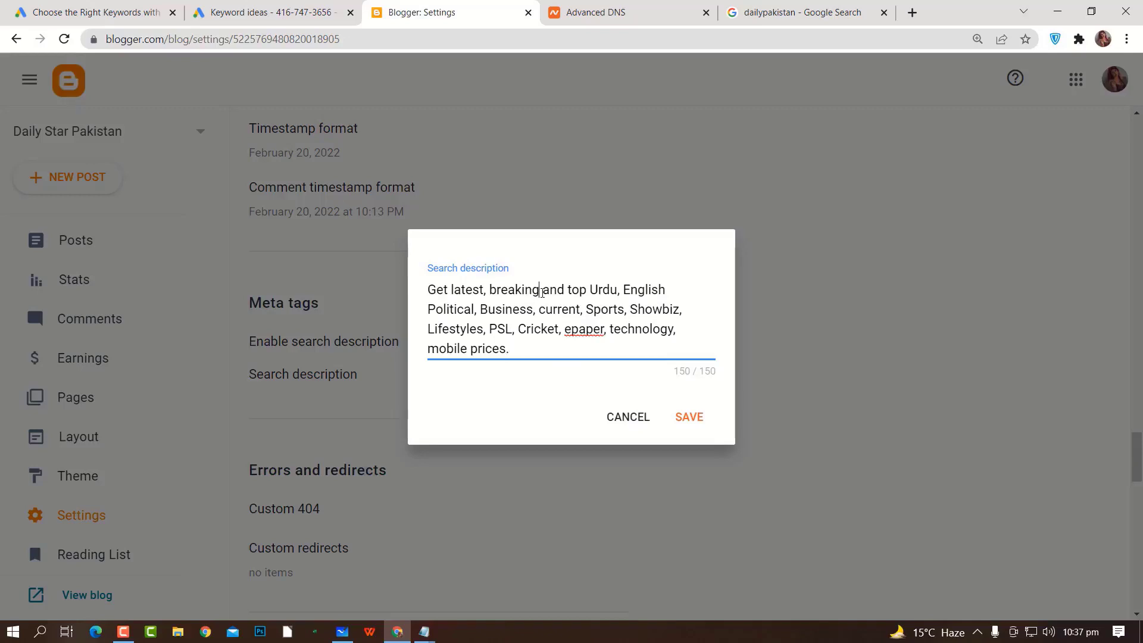
Delete 'breaking and top Urdu' from the description, correct 'epaper', and save it.
left_click_drag(617, 291, 488, 298)
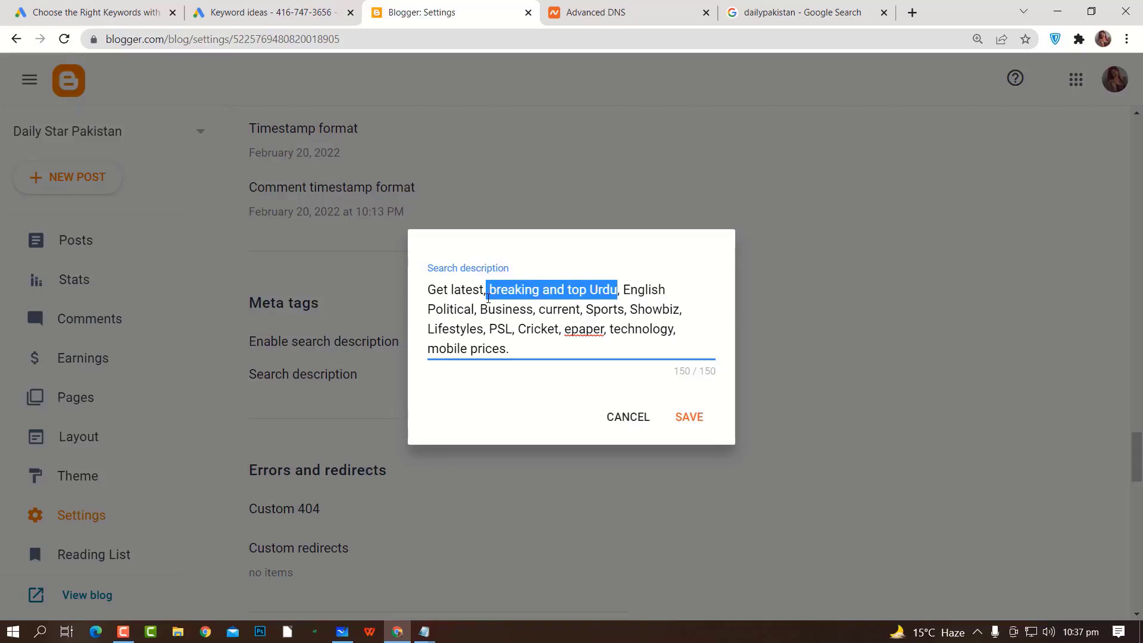
key("BackSpace")
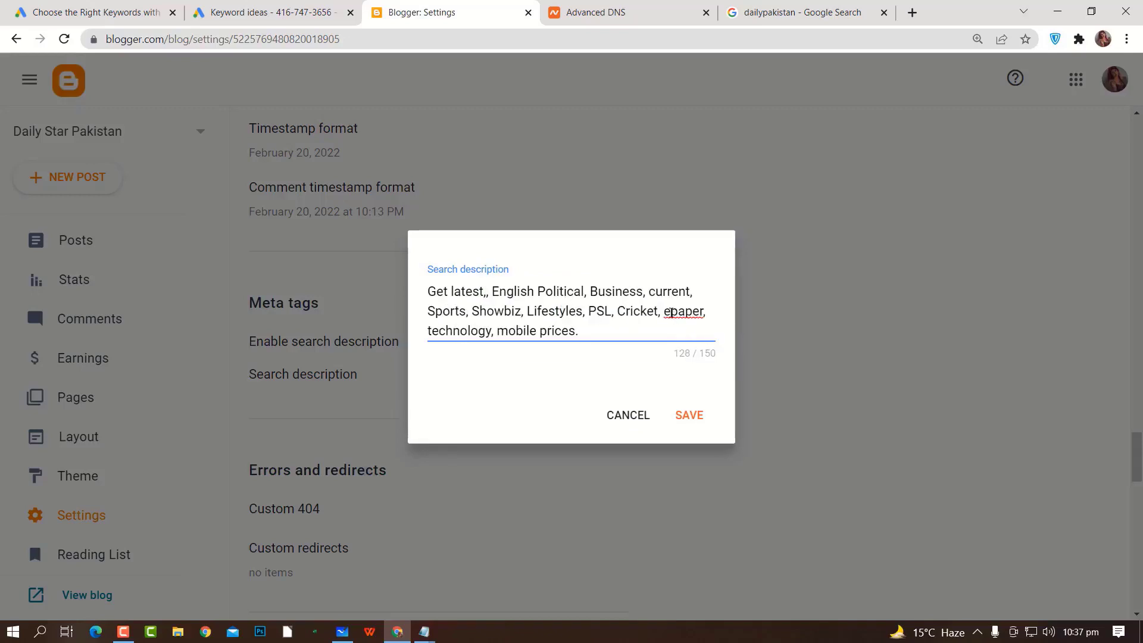
key("BackSpace")
type("E")
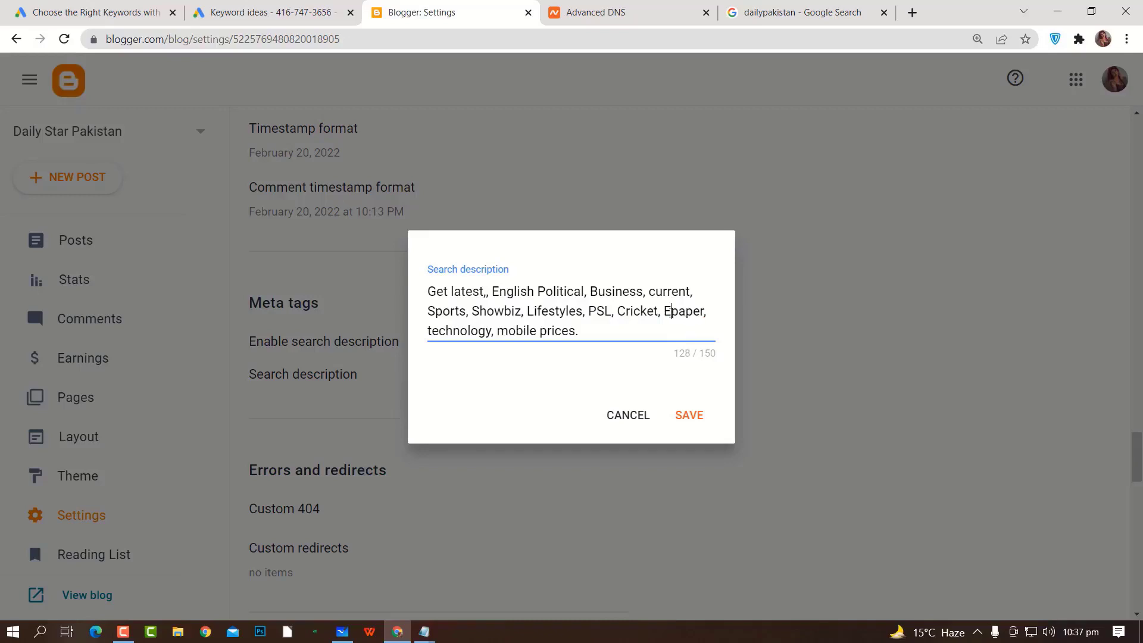
left_click(733, 331)
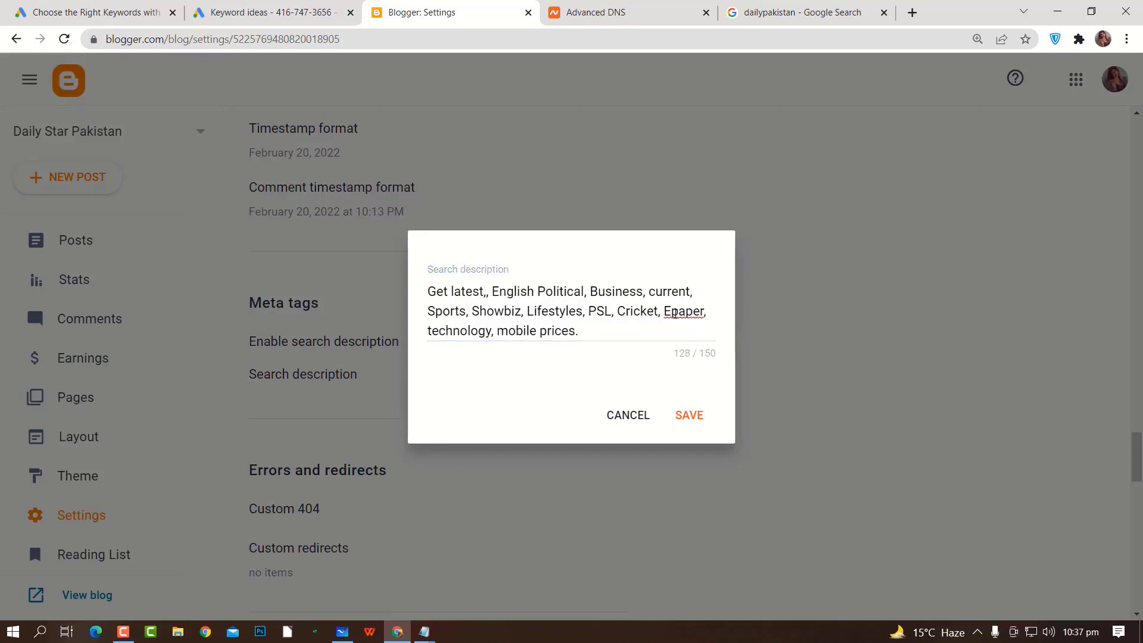
left_click(675, 312)
key("BackSpace")
type("e")
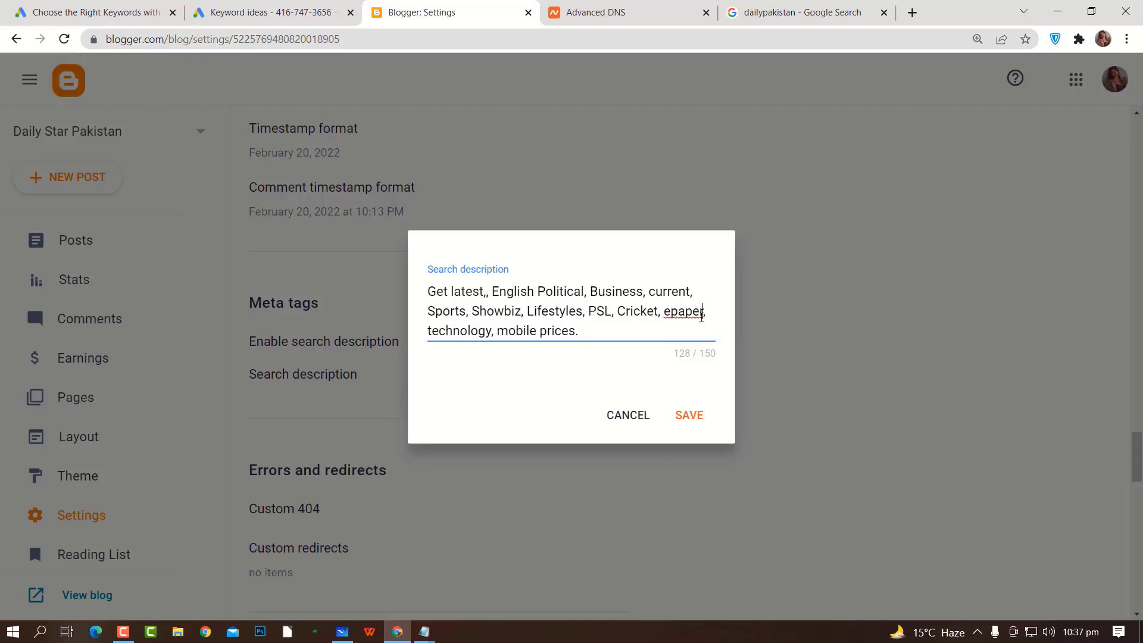
left_click(688, 423)
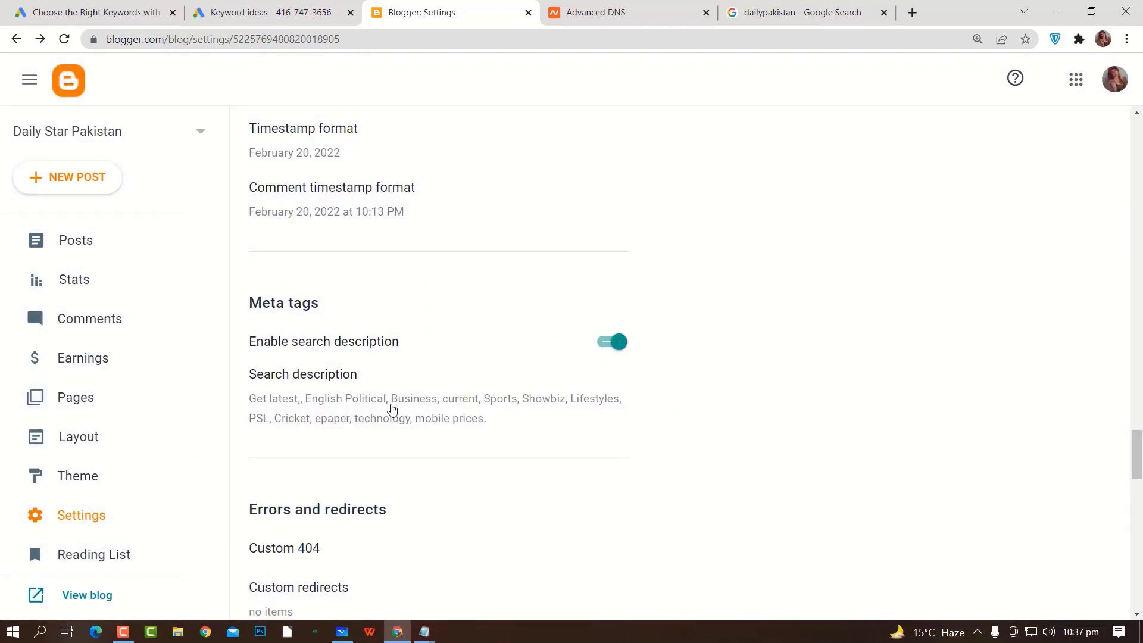
Switch on Enable custom robots.txt and Enable custom robots header tags under Crawlers and indexing.
scroll(393, 414, "down", 5)
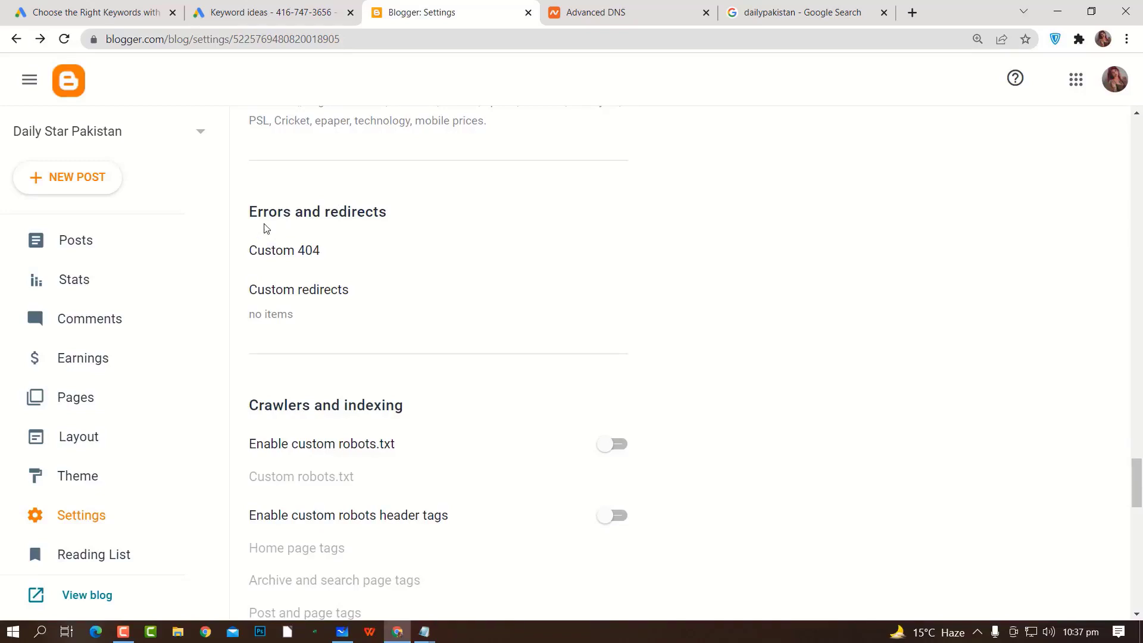
scroll(574, 384, "down", 1)
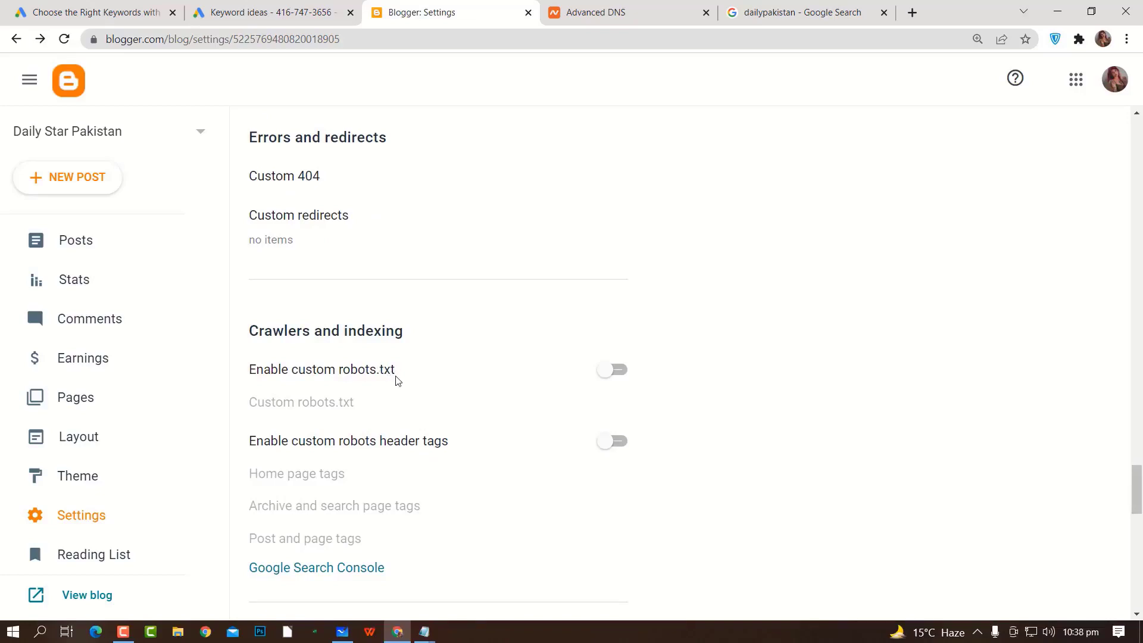
left_click(623, 373)
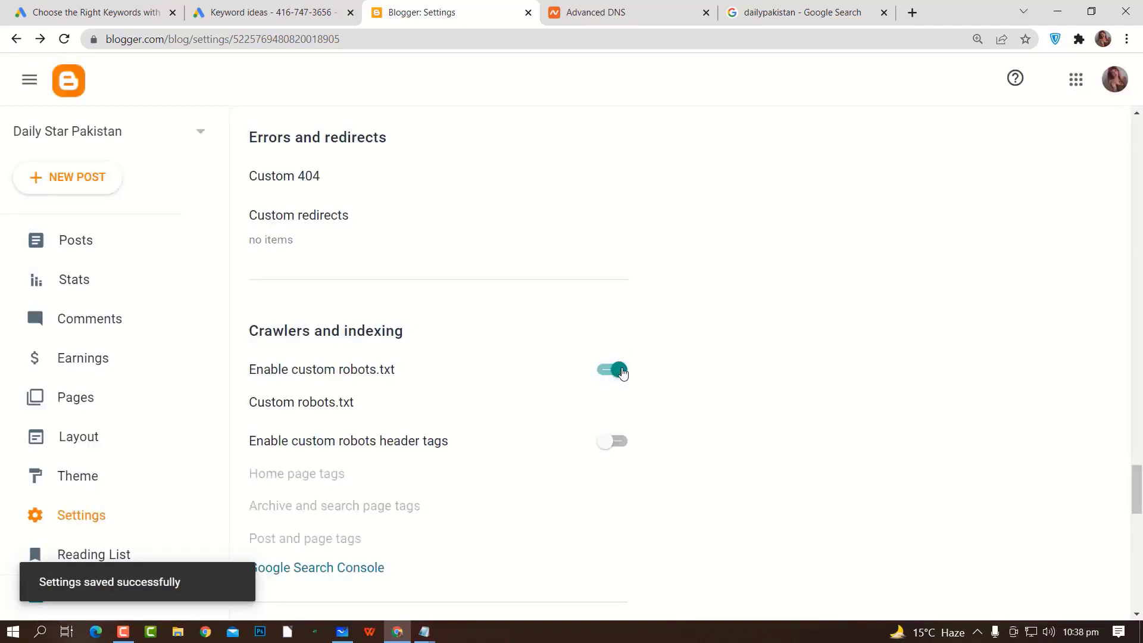
left_click(606, 449)
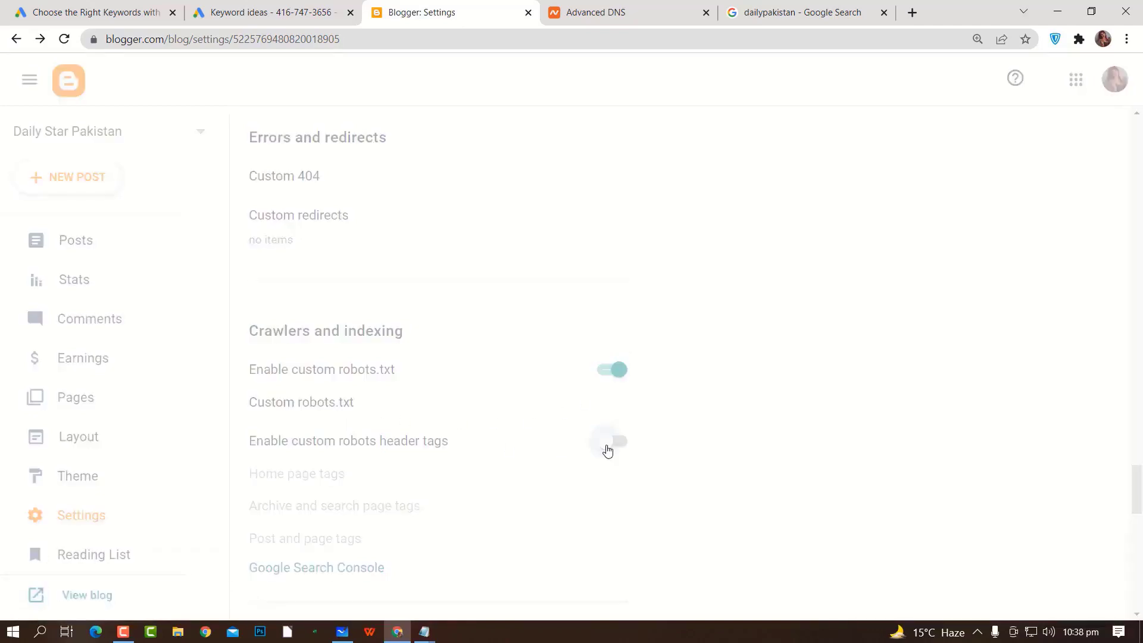
scroll(608, 449, "down", 3)
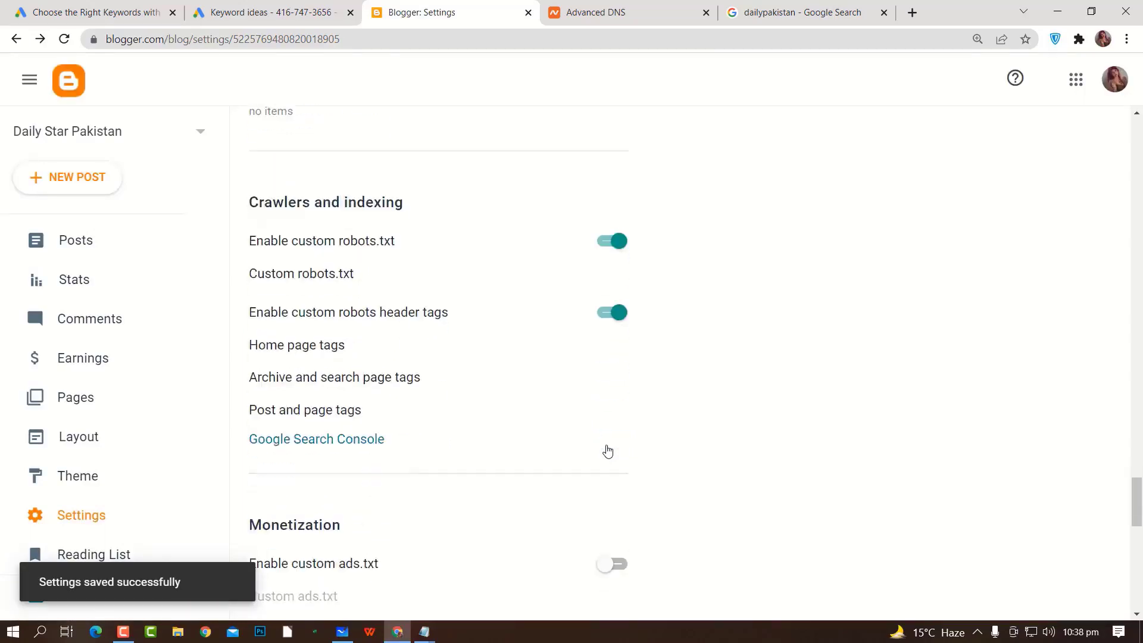
Apply noindex and noodp to the home page and archive/search page robot tags, saving each.
left_click(320, 338)
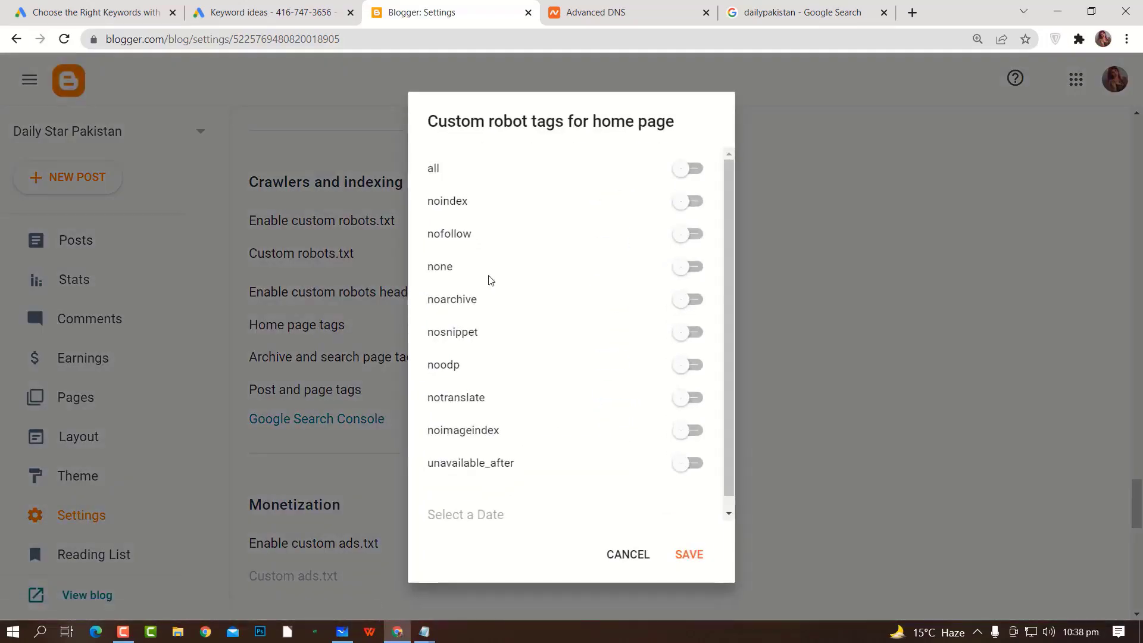
left_click(685, 202)
left_click(689, 366)
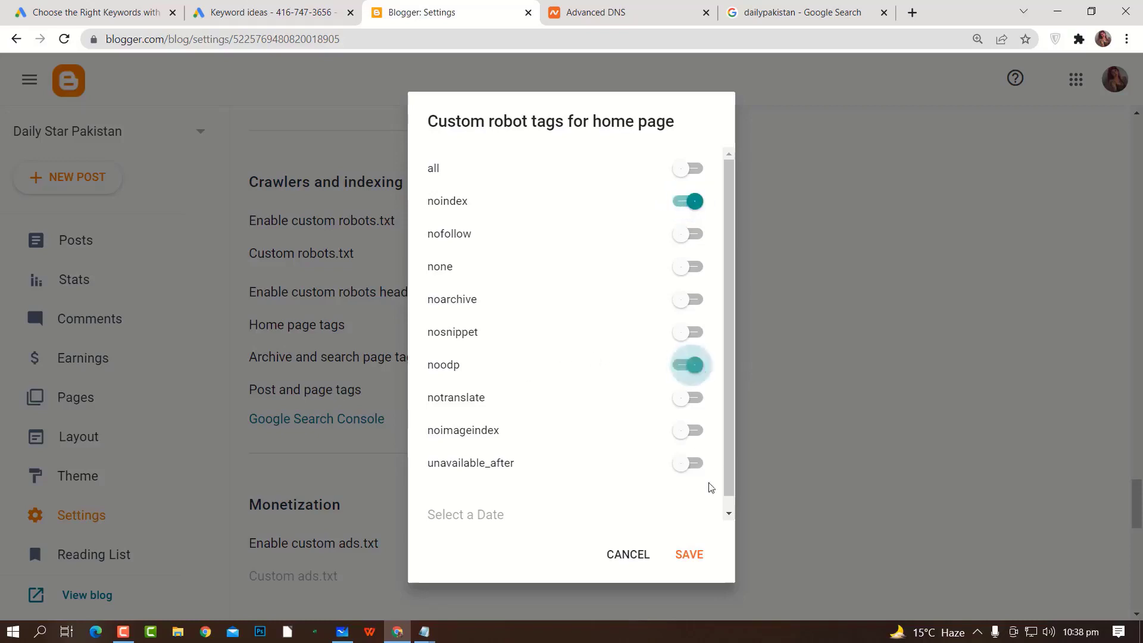
left_click(708, 558)
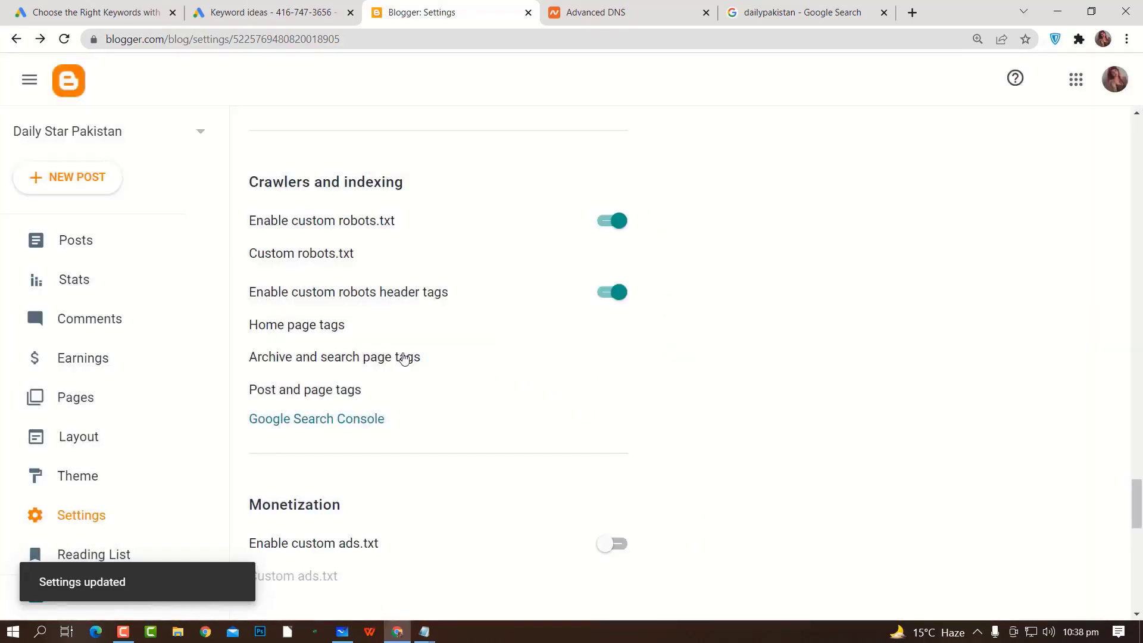
left_click(403, 357)
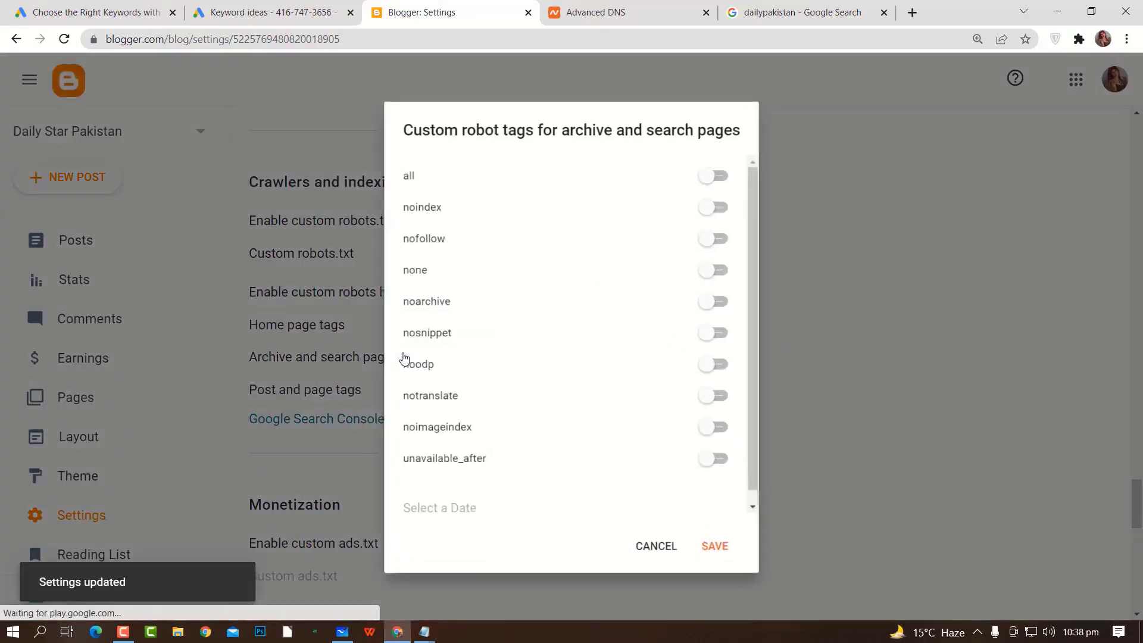
left_click(724, 201)
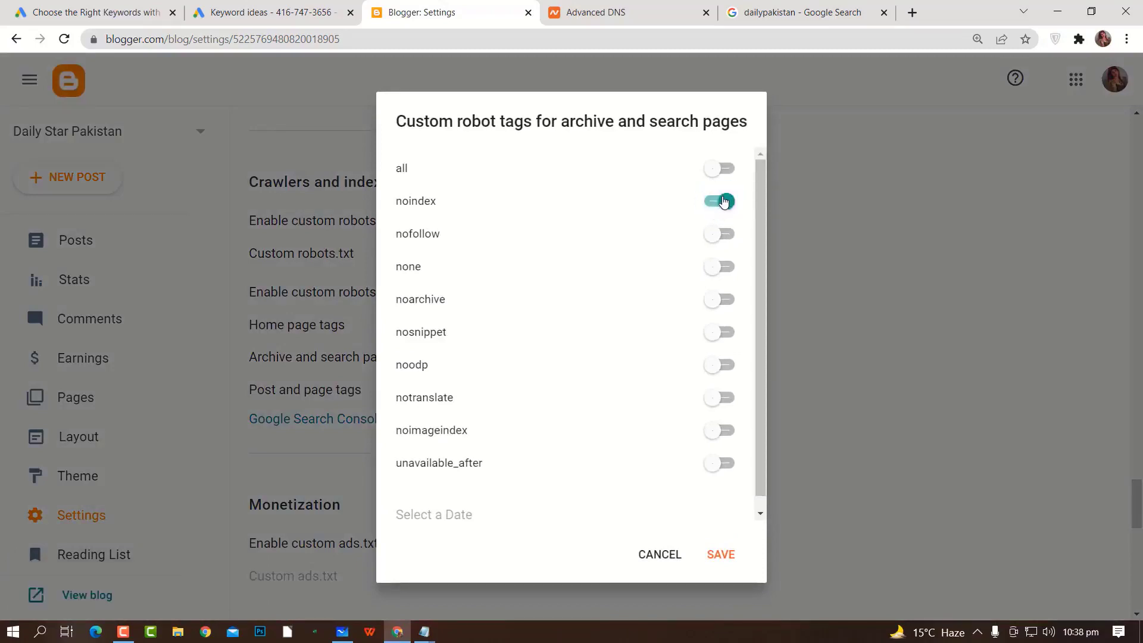
left_click(722, 368)
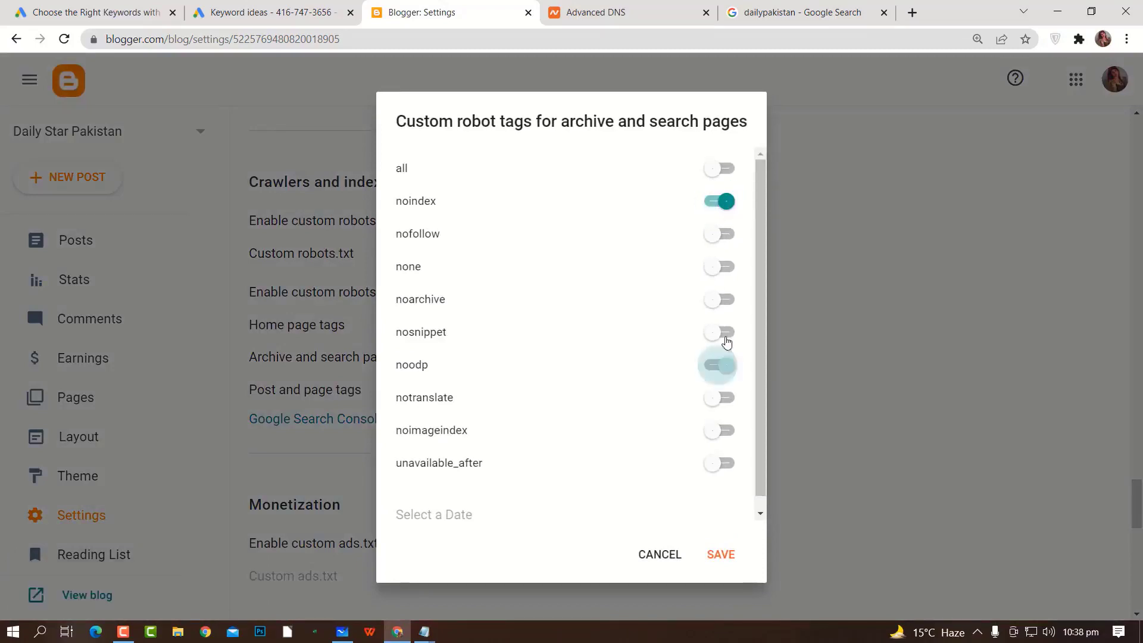
left_click(722, 553)
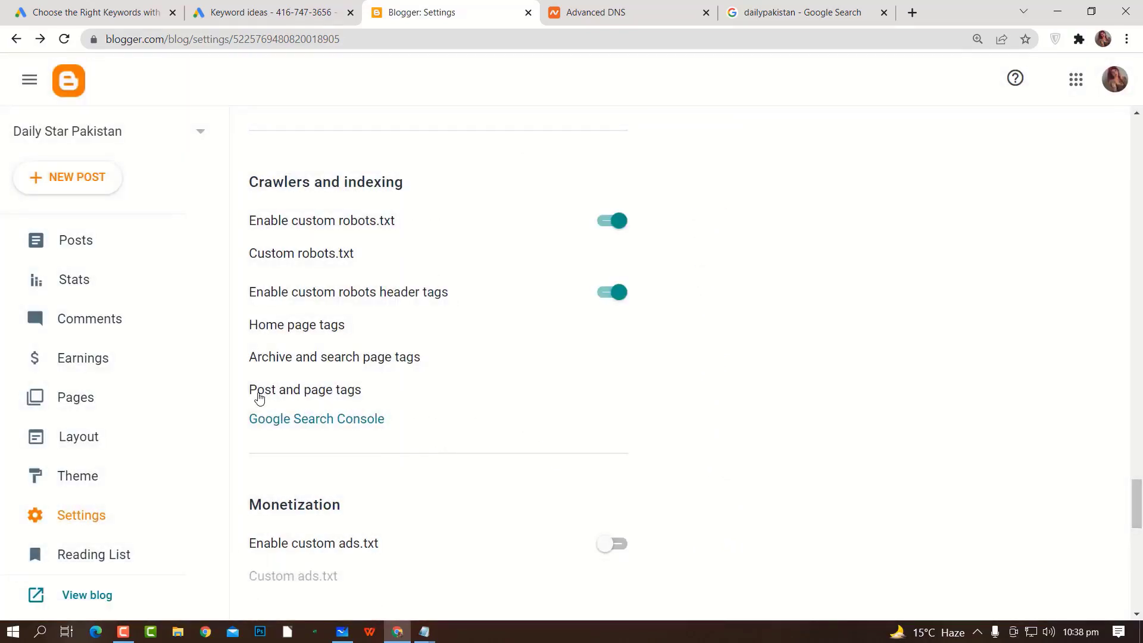
Turn on all and noodp for the post and page robot tags and save.
left_click(286, 396)
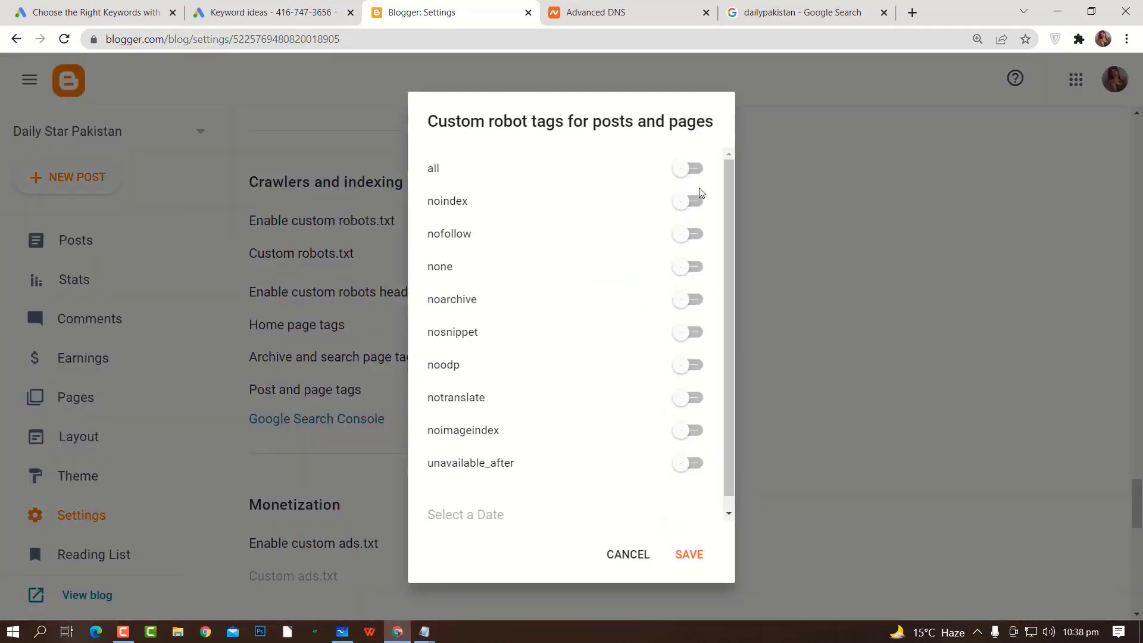
left_click(695, 173)
left_click(701, 370)
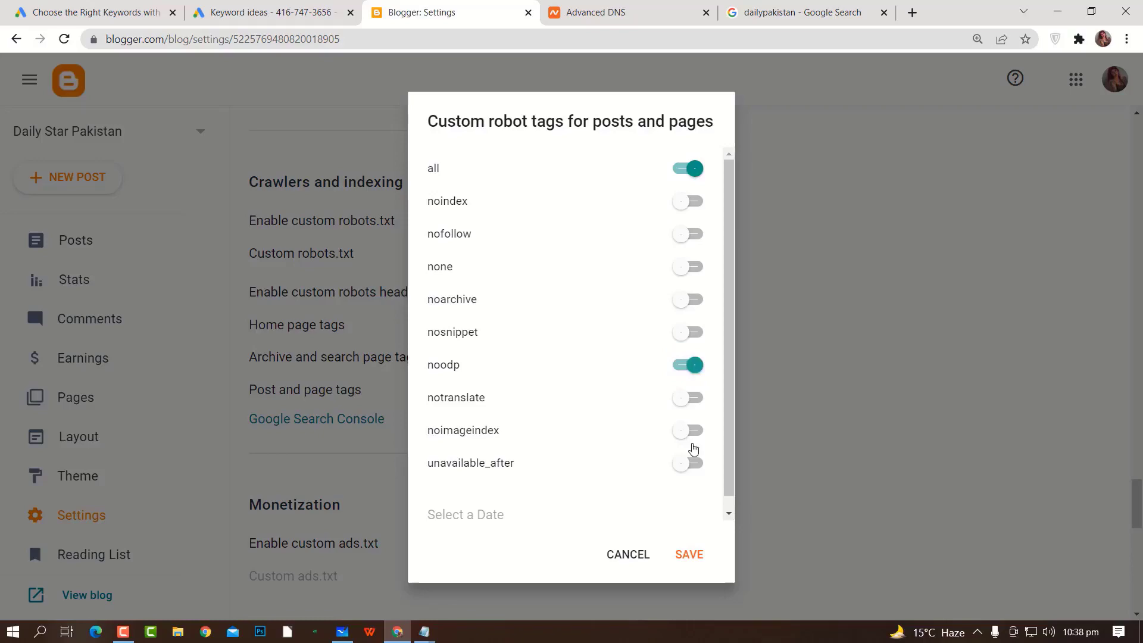
left_click(689, 559)
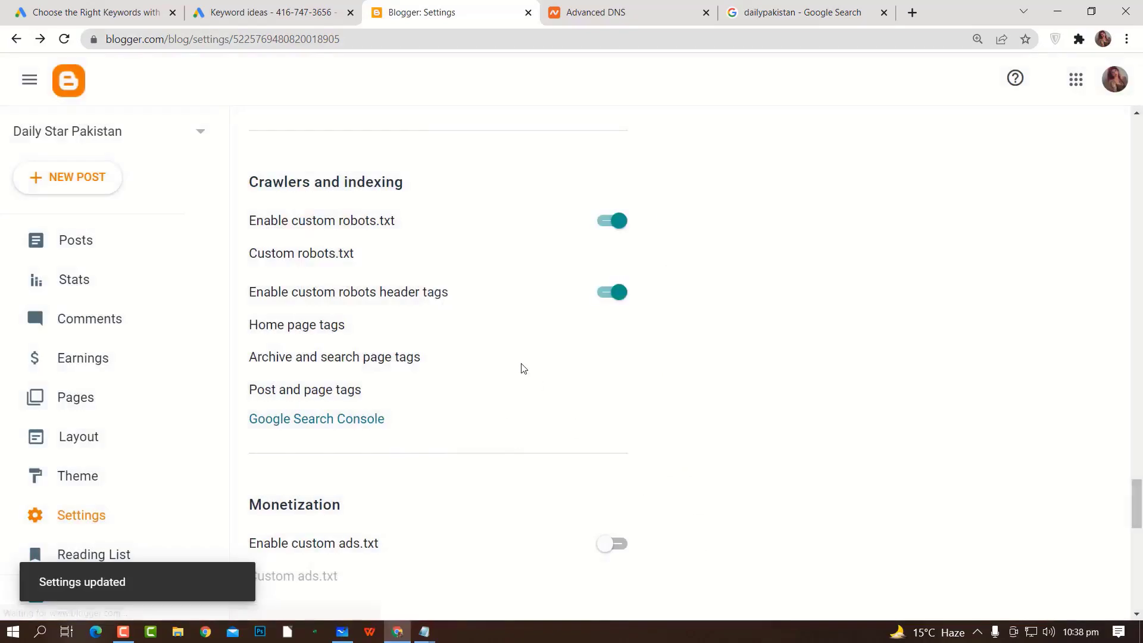
Cancel the home page and archive tag dialogs unchanged, then resave the post and page tags.
left_click(327, 325)
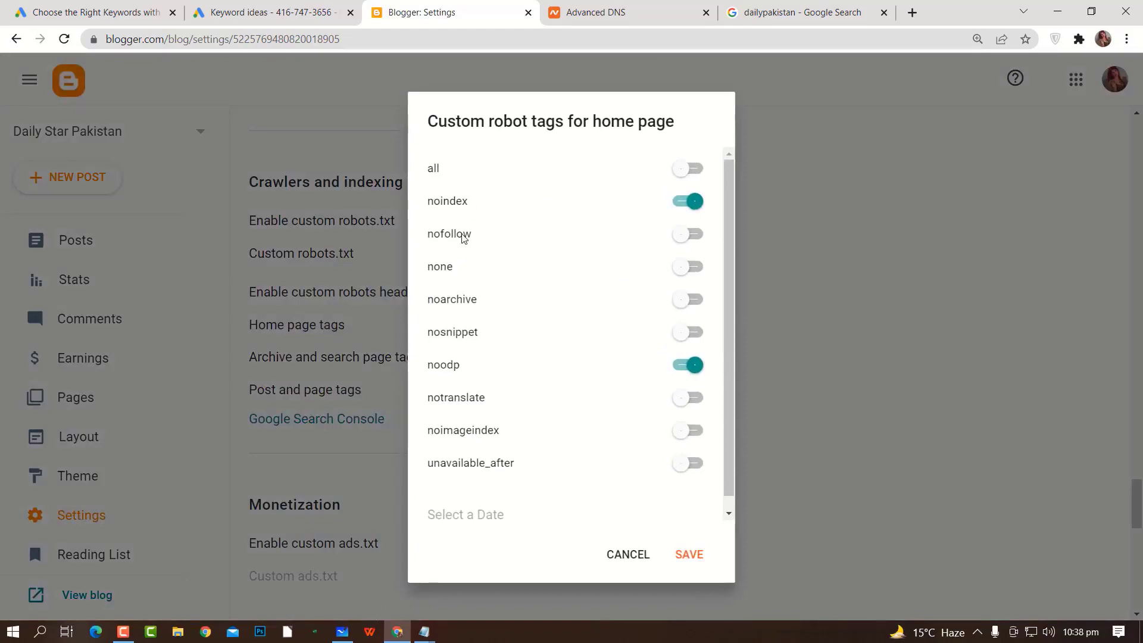
left_click(613, 554)
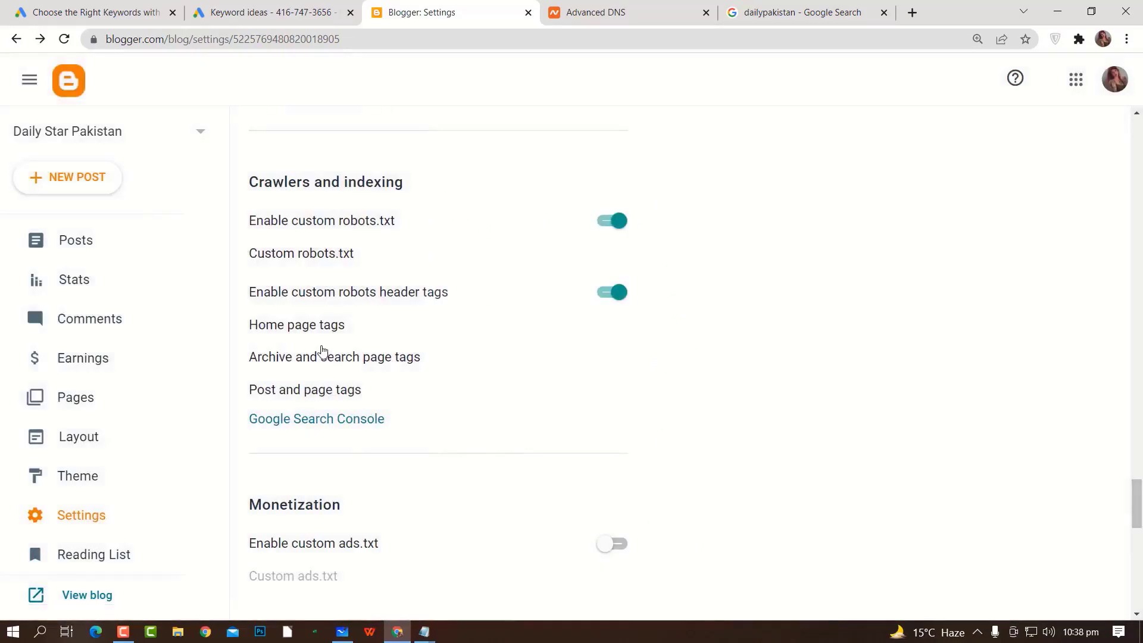
left_click(325, 357)
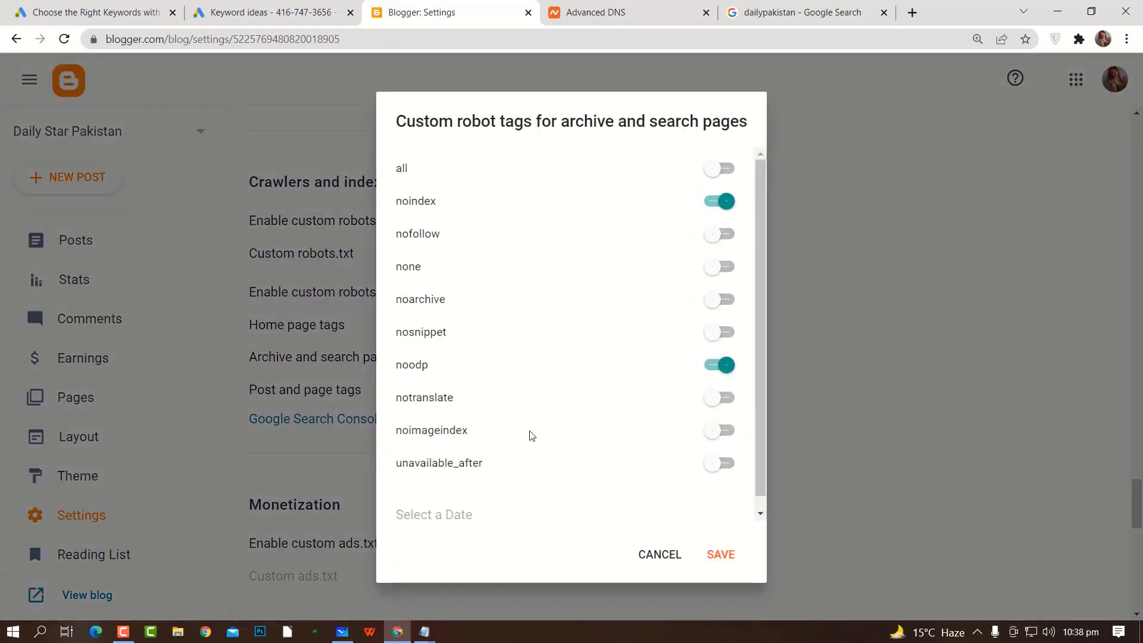
left_click(646, 554)
left_click(305, 389)
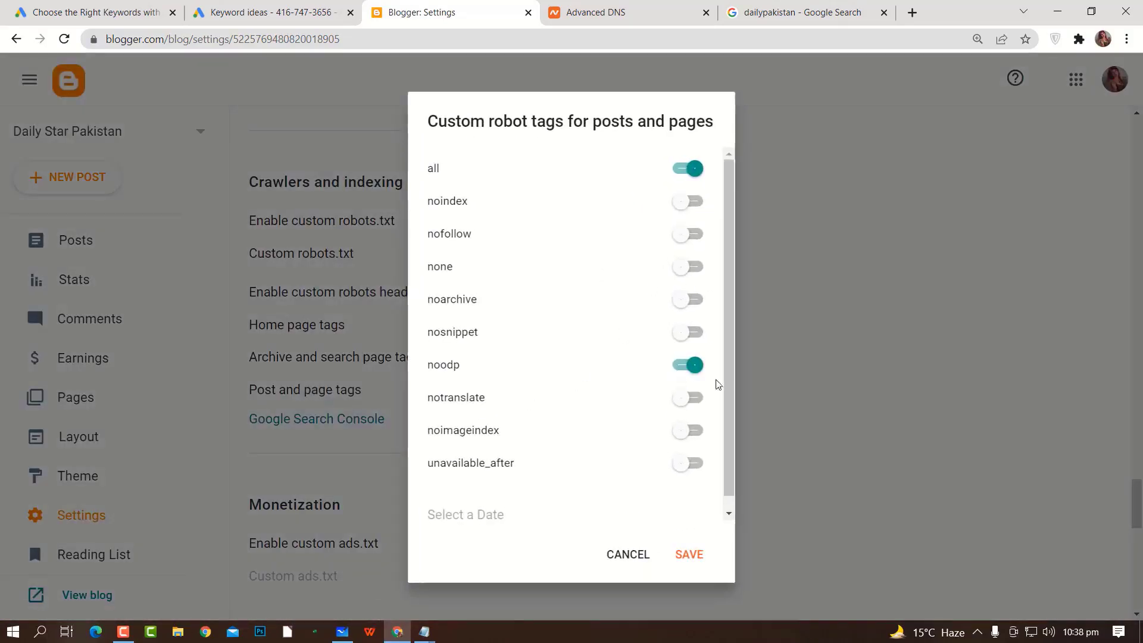
left_click(689, 560)
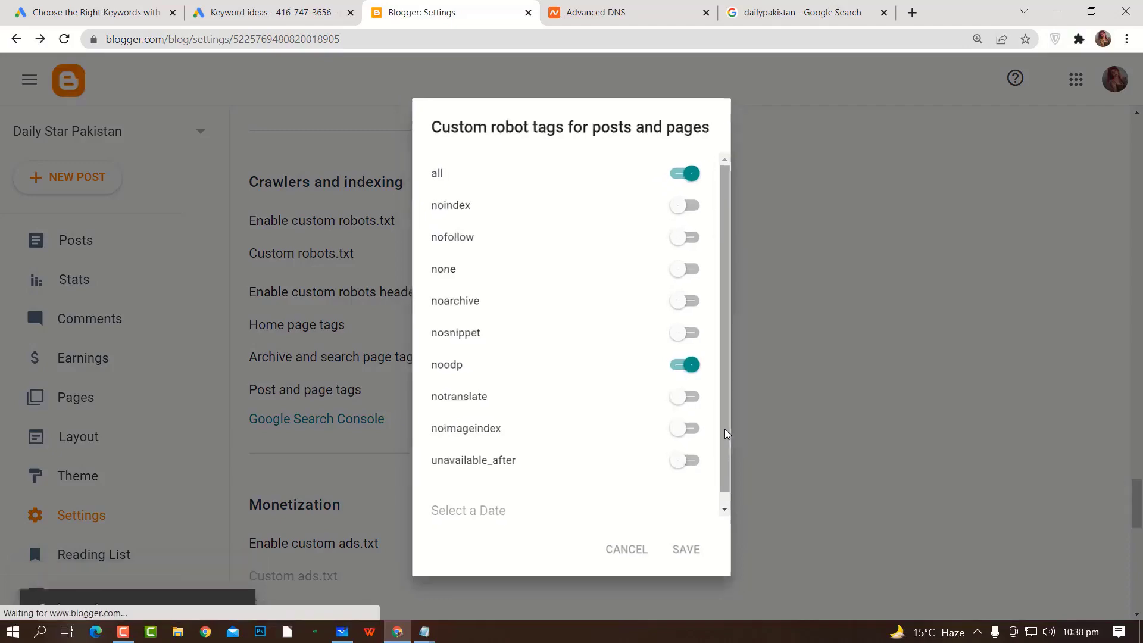
scroll(589, 406, "down", 4)
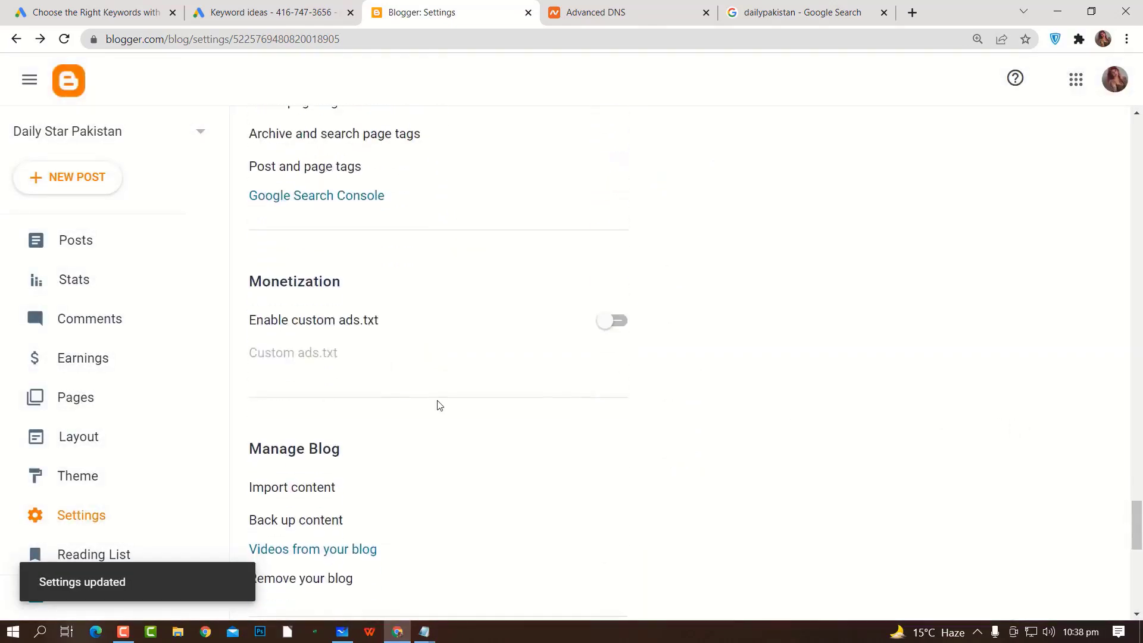
Open Blogger's Custom domain setting under Publishing, then view Namecheap's Advanced DNS records.
scroll(420, 334, "down", 2)
scroll(418, 340, "up", 7)
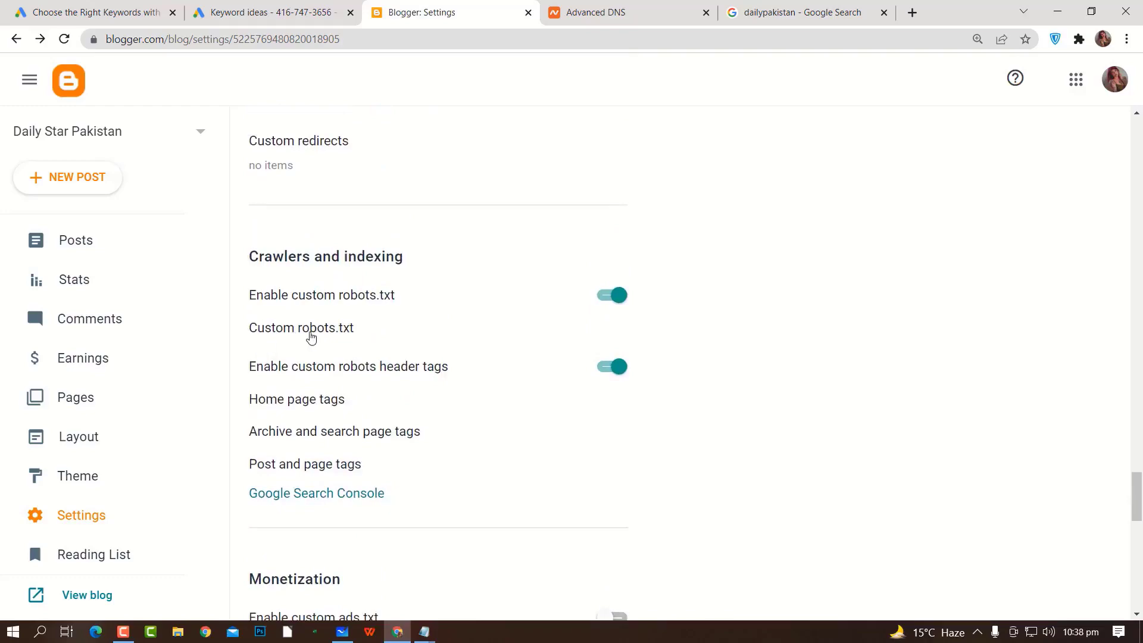
scroll(343, 351, "up", 20)
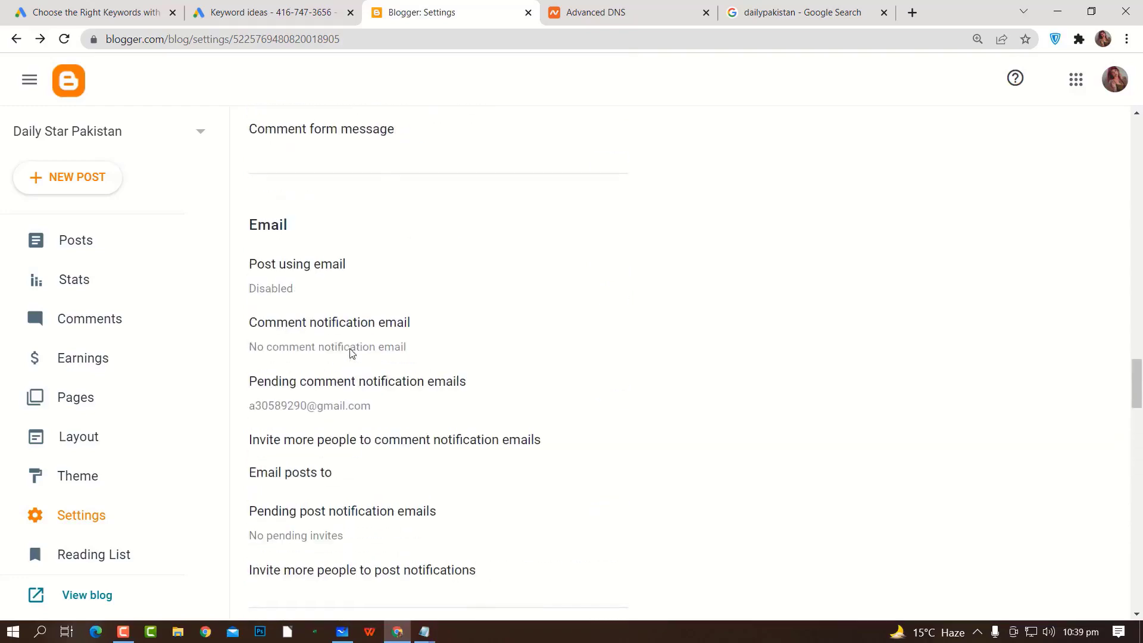
scroll(350, 352, "up", 10)
scroll(350, 352, "down", 6)
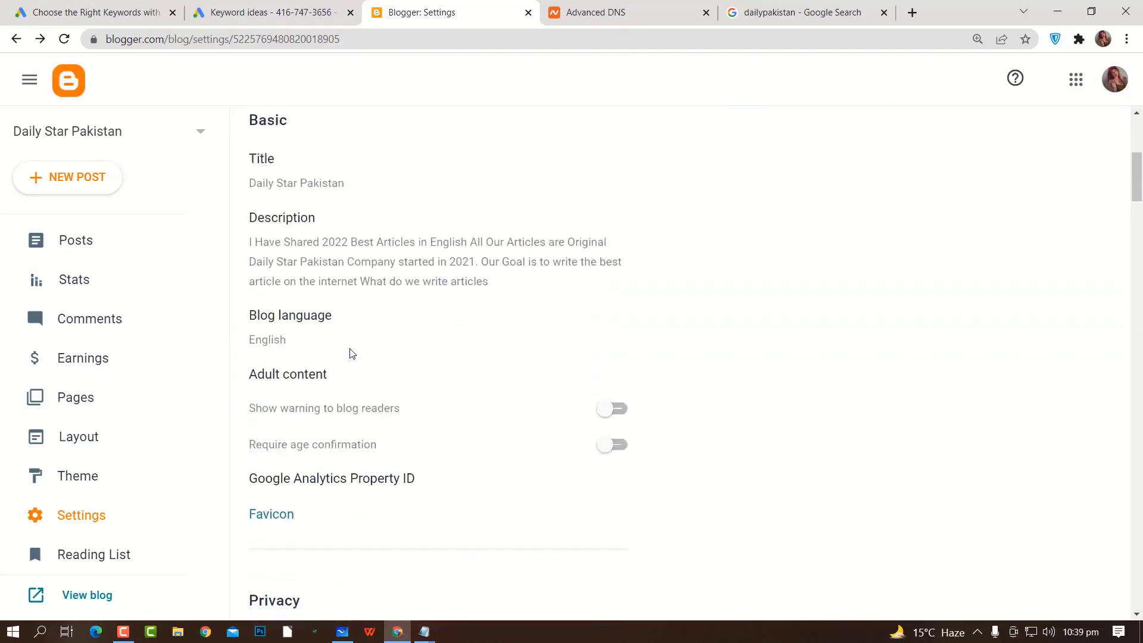
scroll(350, 354, "up", 1)
scroll(322, 411, "down", 1)
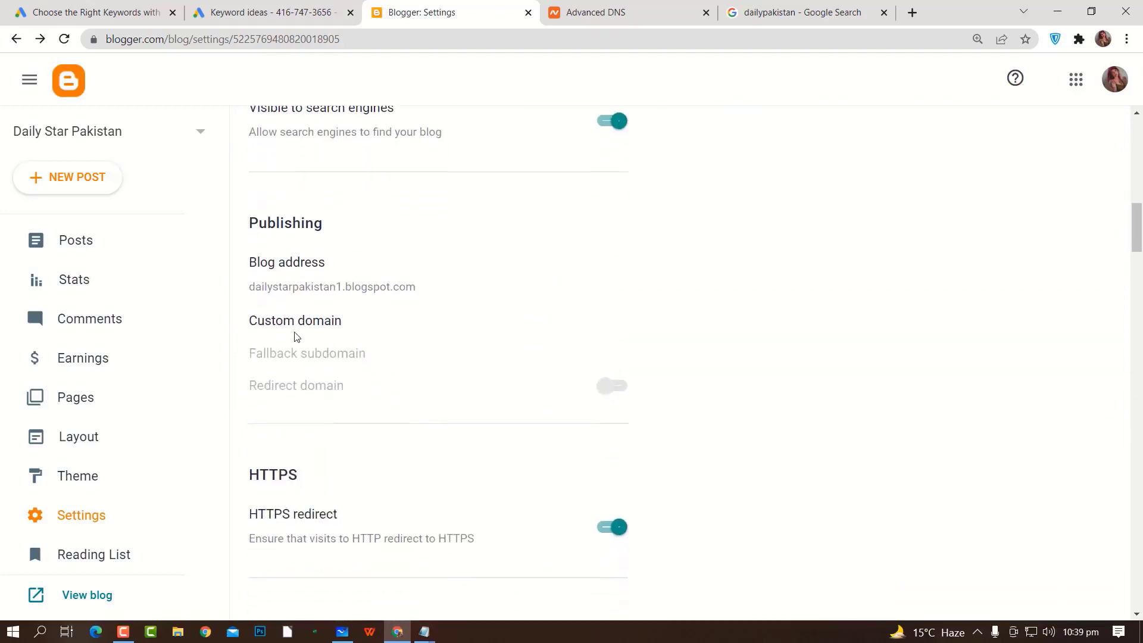
left_click(299, 333)
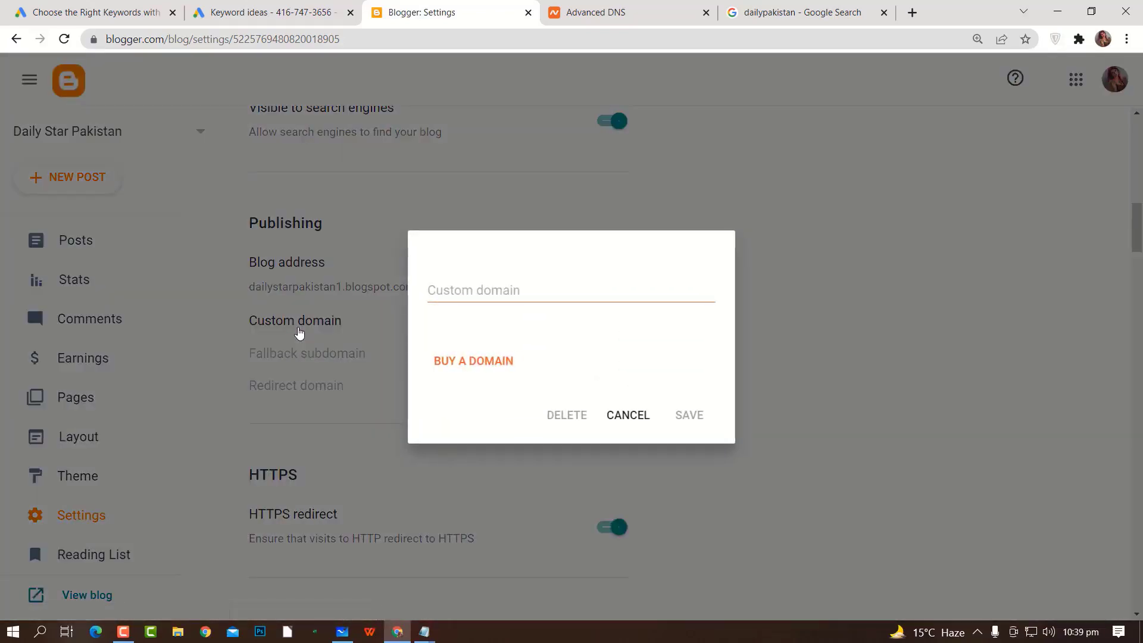
left_click(633, 13)
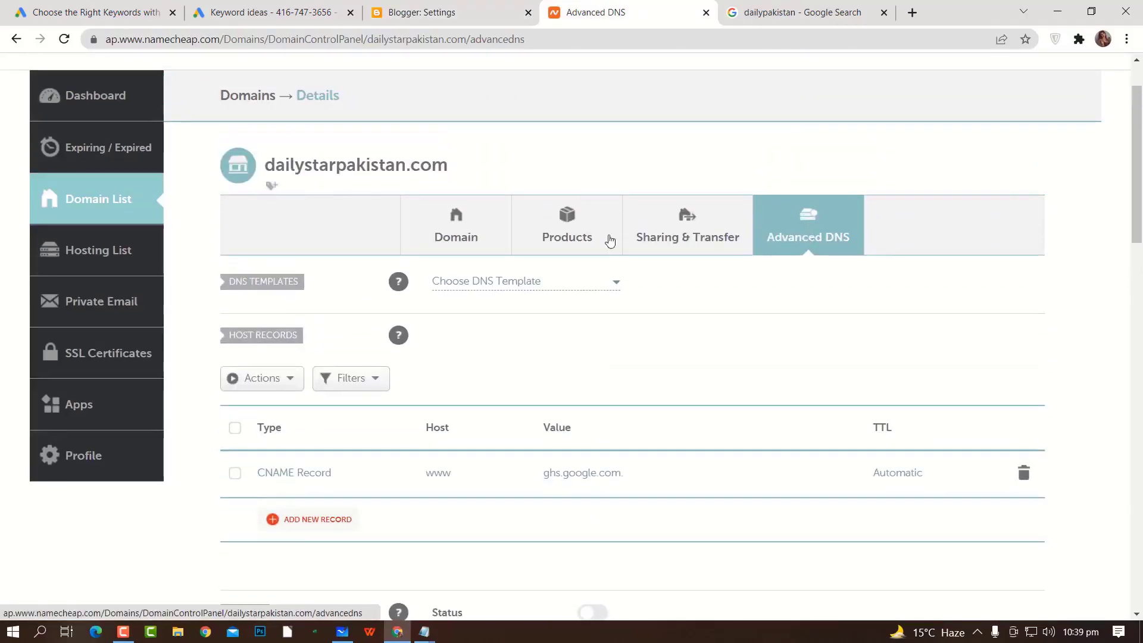
left_click(119, 195)
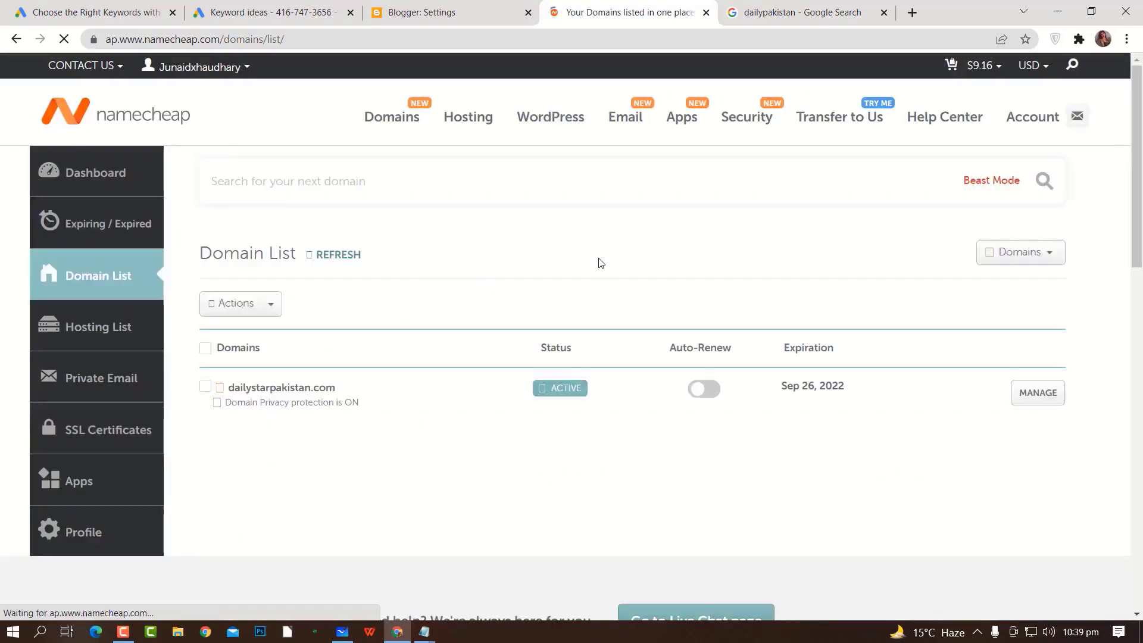
left_click(1039, 392)
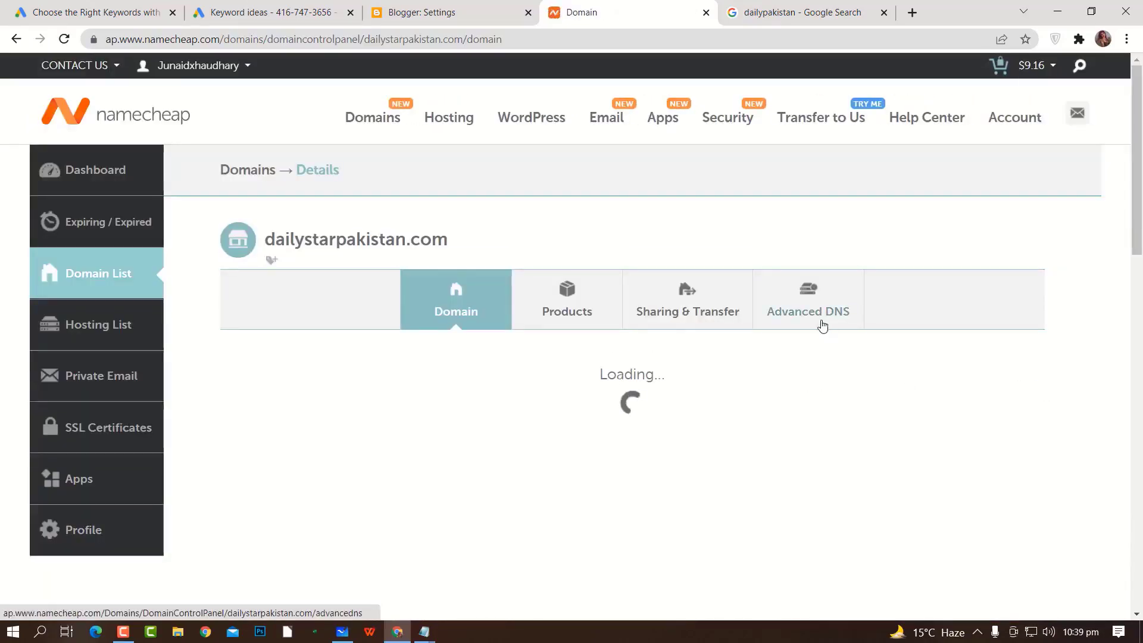
left_click(822, 324)
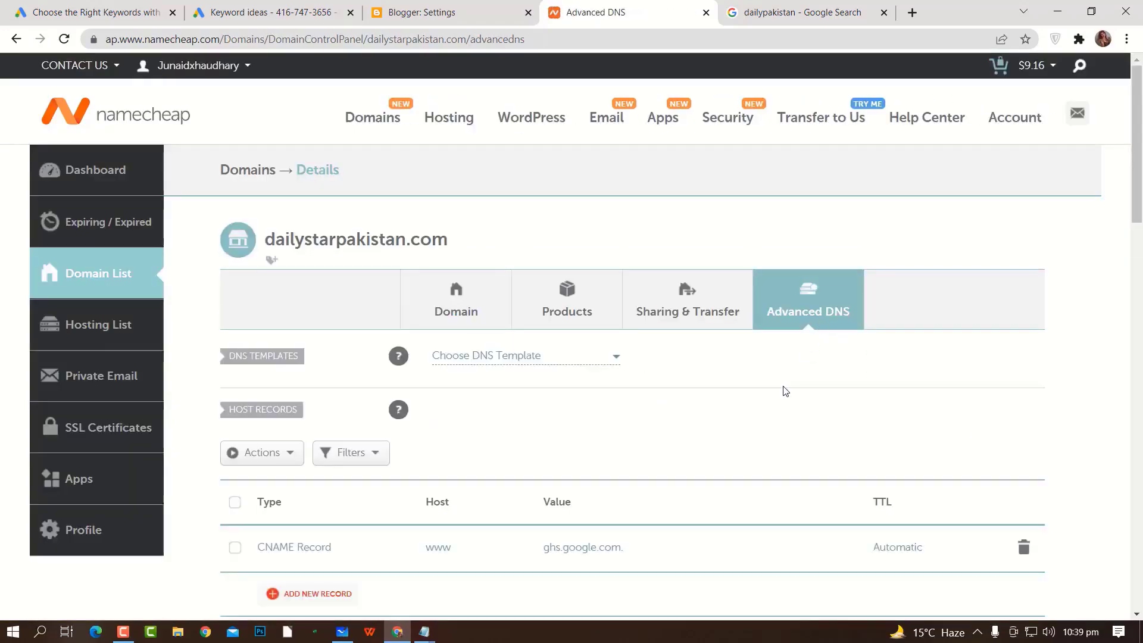
scroll(784, 390, "down", 2)
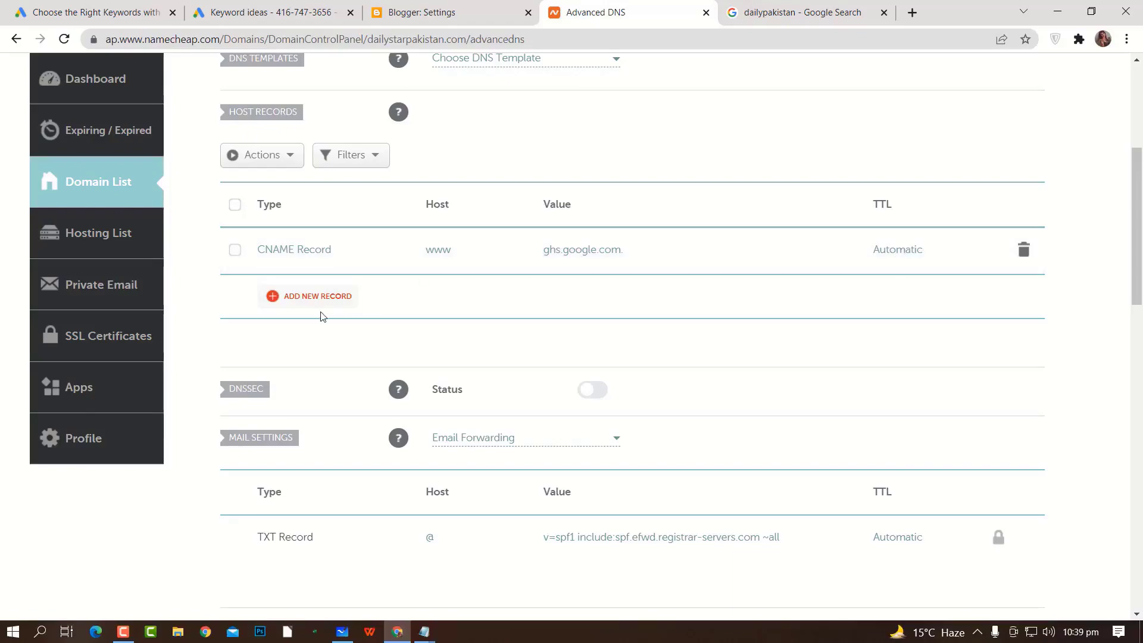
scroll(434, 362, "up", 5)
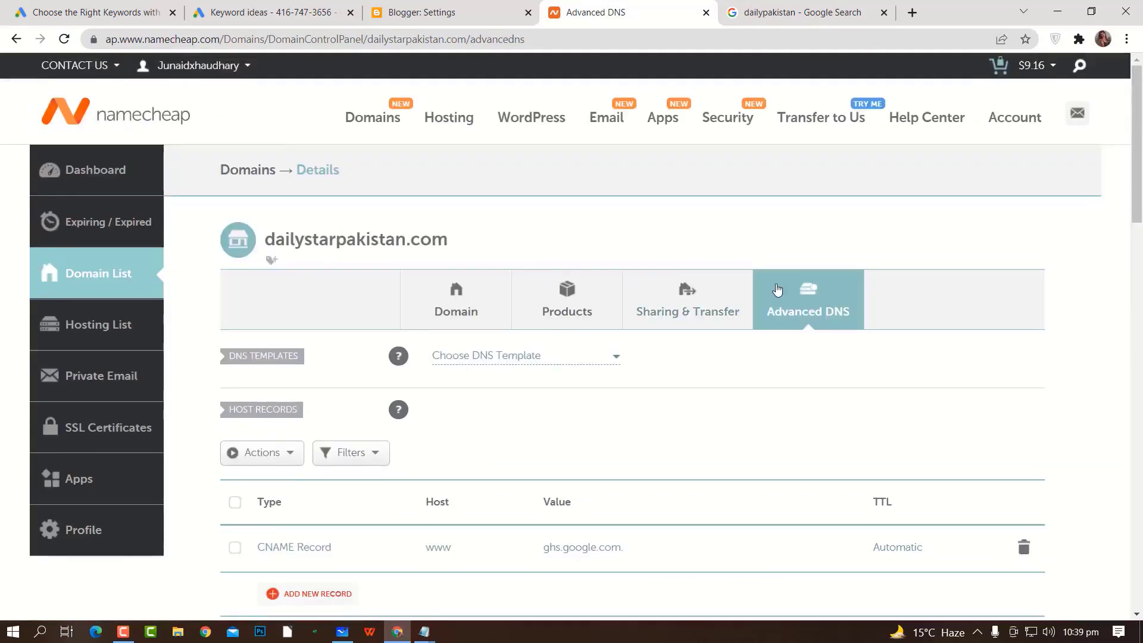
scroll(225, 146, "down", 3)
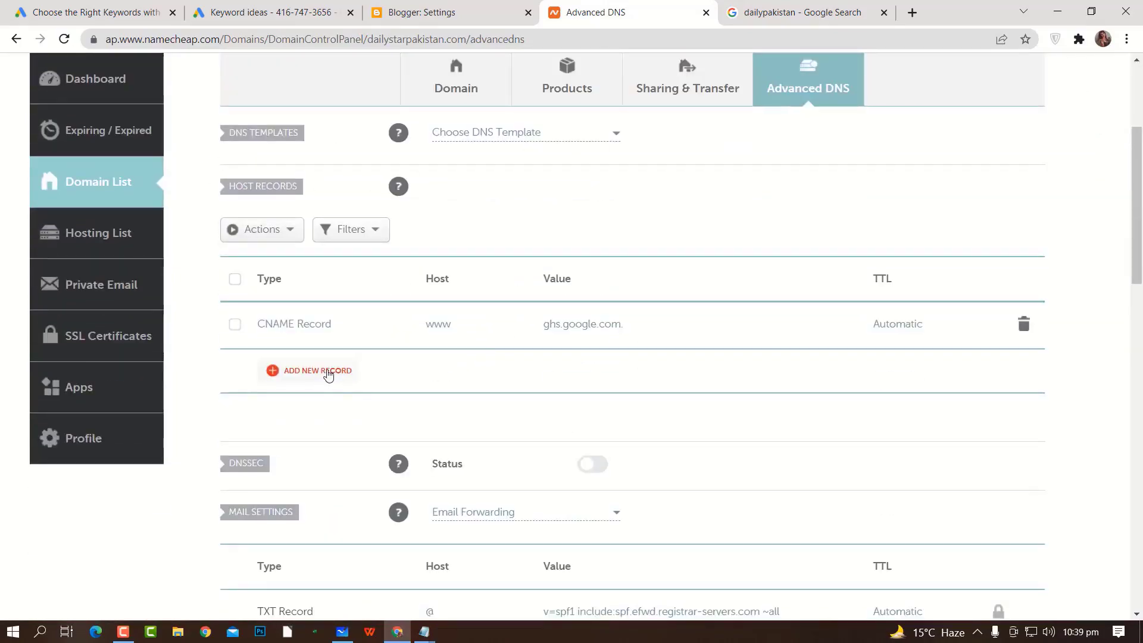
left_click(405, 10)
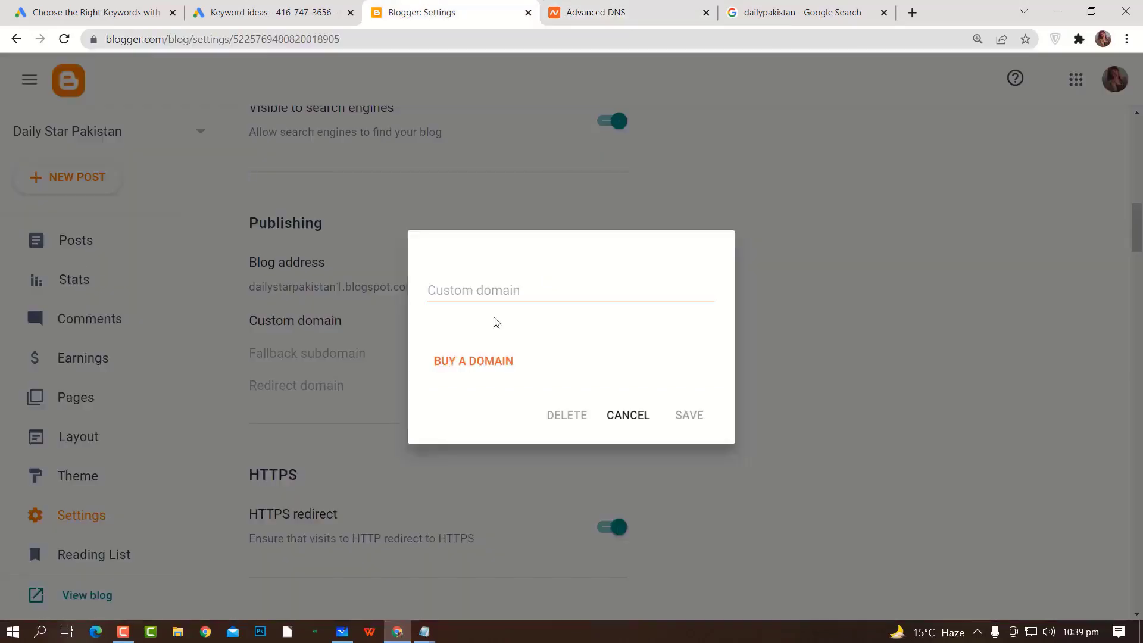
left_click(509, 294)
type("ww")
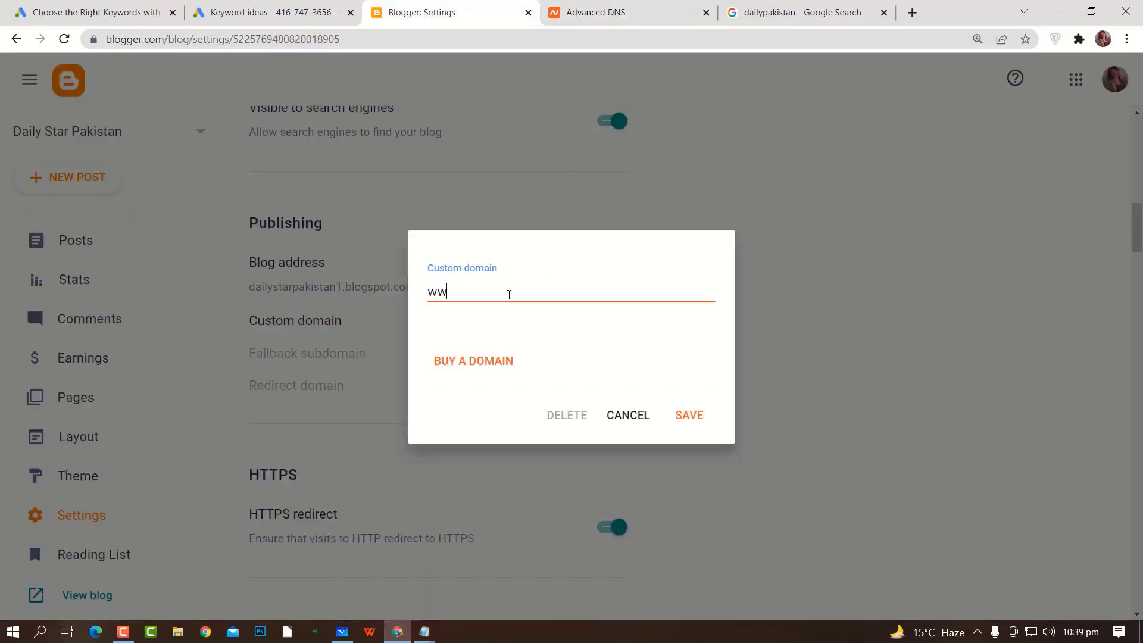
type("w.dailystarpakistan.c")
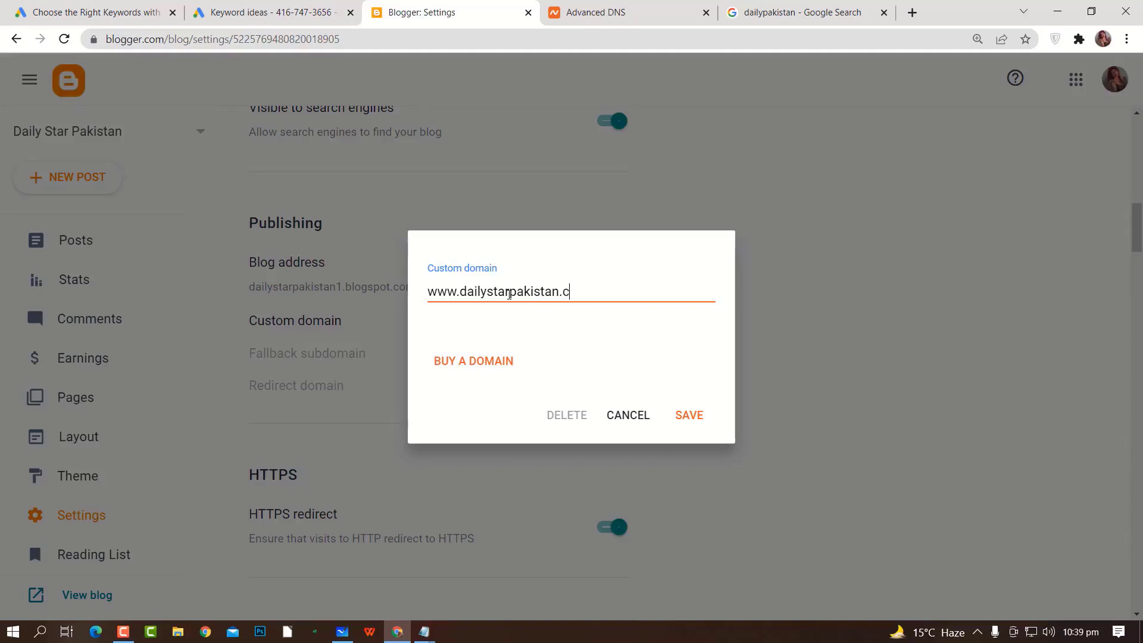
type("m")
left_click(712, 424)
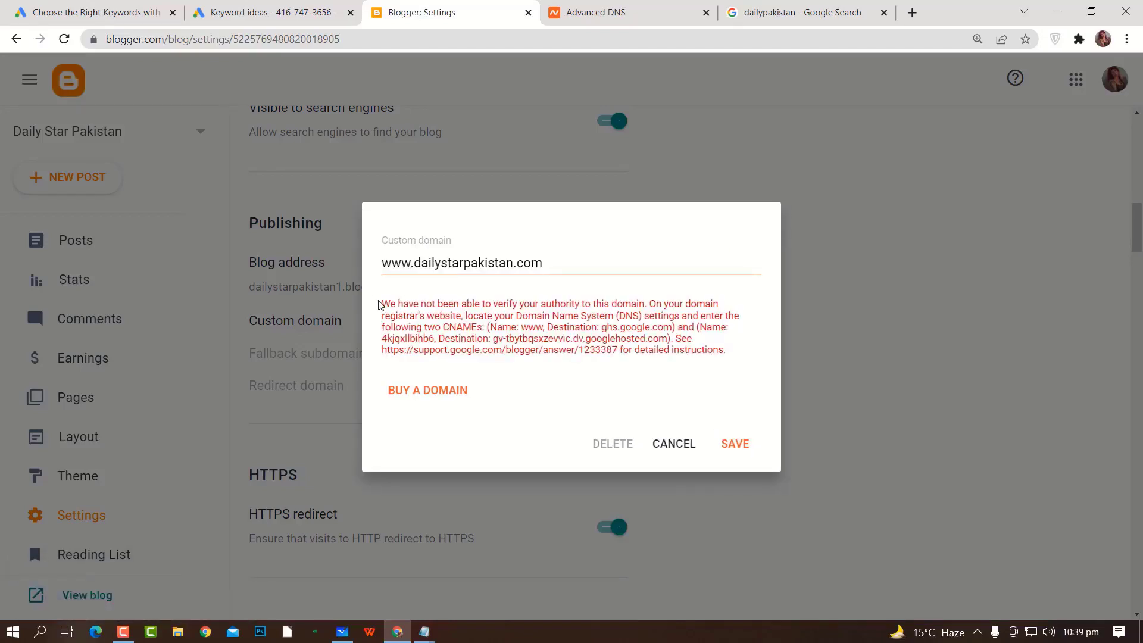
left_click_drag(378, 305, 698, 362)
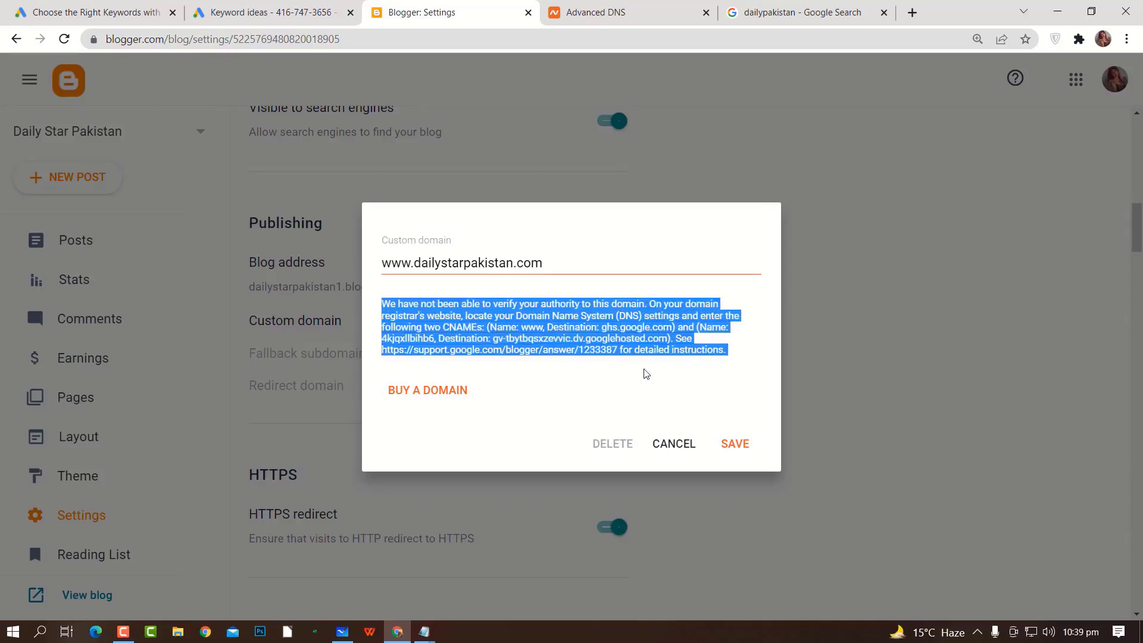
left_click(527, 322)
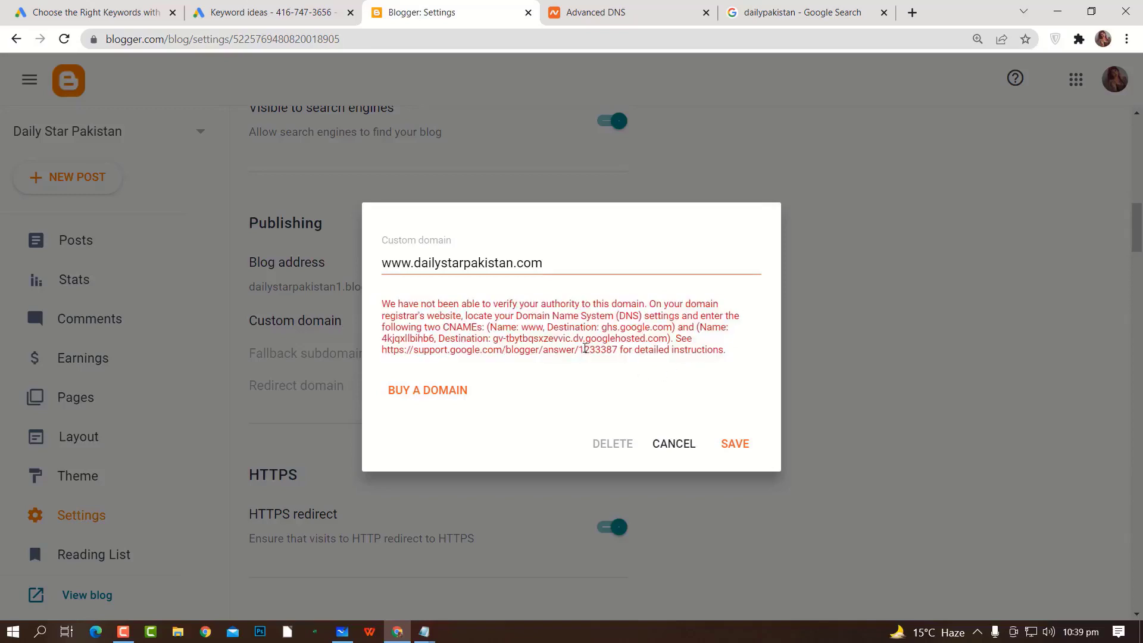
key("ctrl+plus")
key("ctrl+plus")
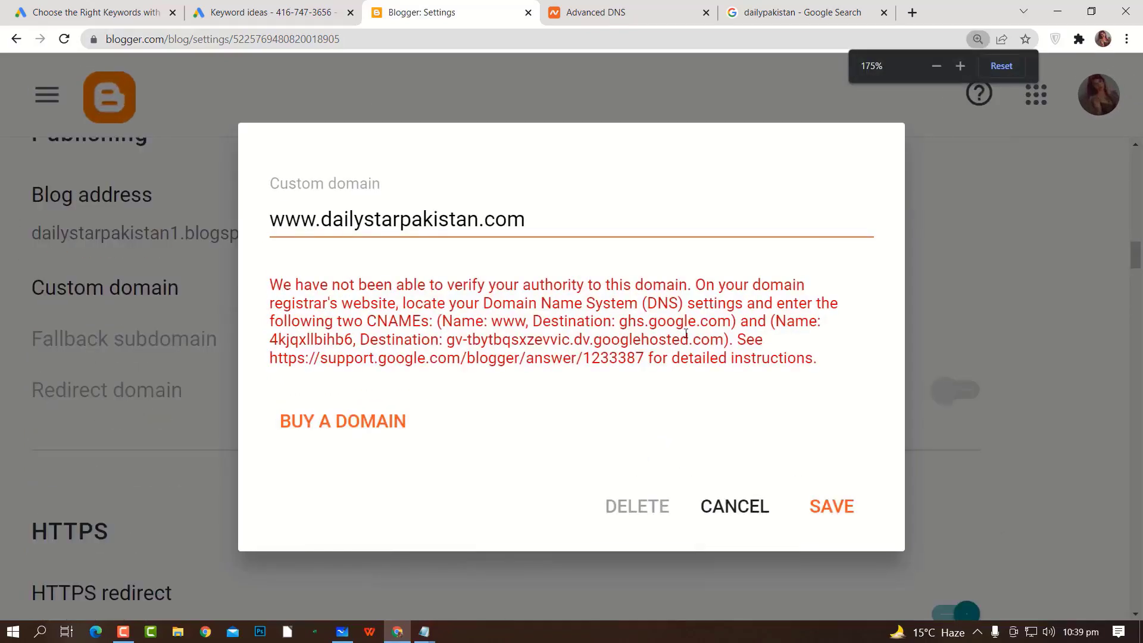
Copy 'www' and select ghs.google.com in Blogger's error, comparing against Namecheap's www CNAME.
double_click(508, 322)
right_click(508, 325)
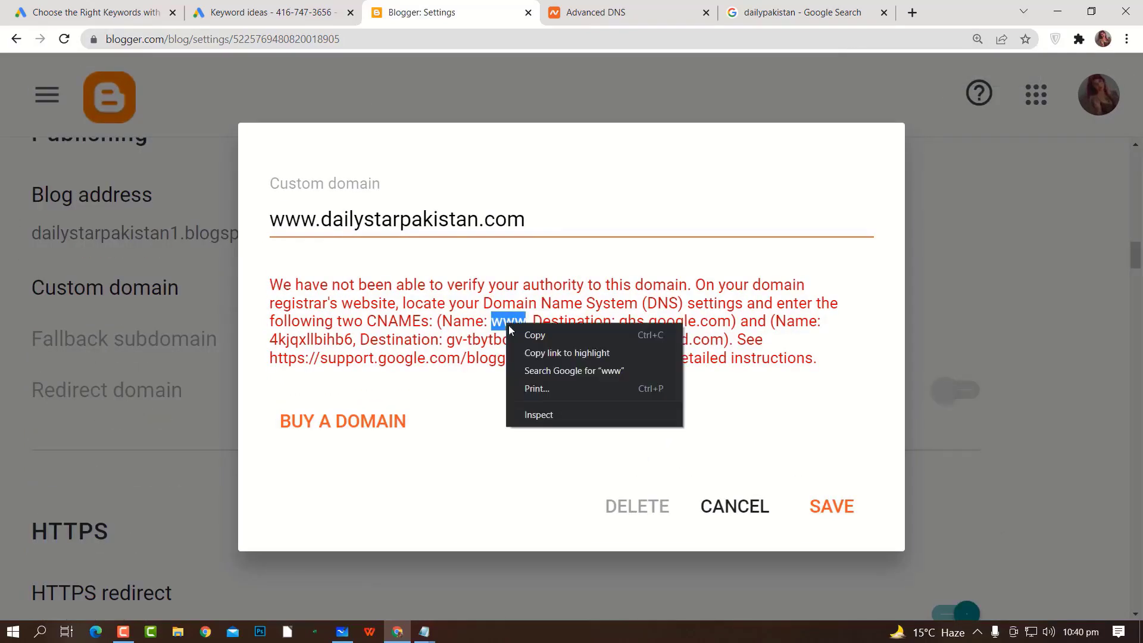
left_click(521, 337)
left_click(596, 12)
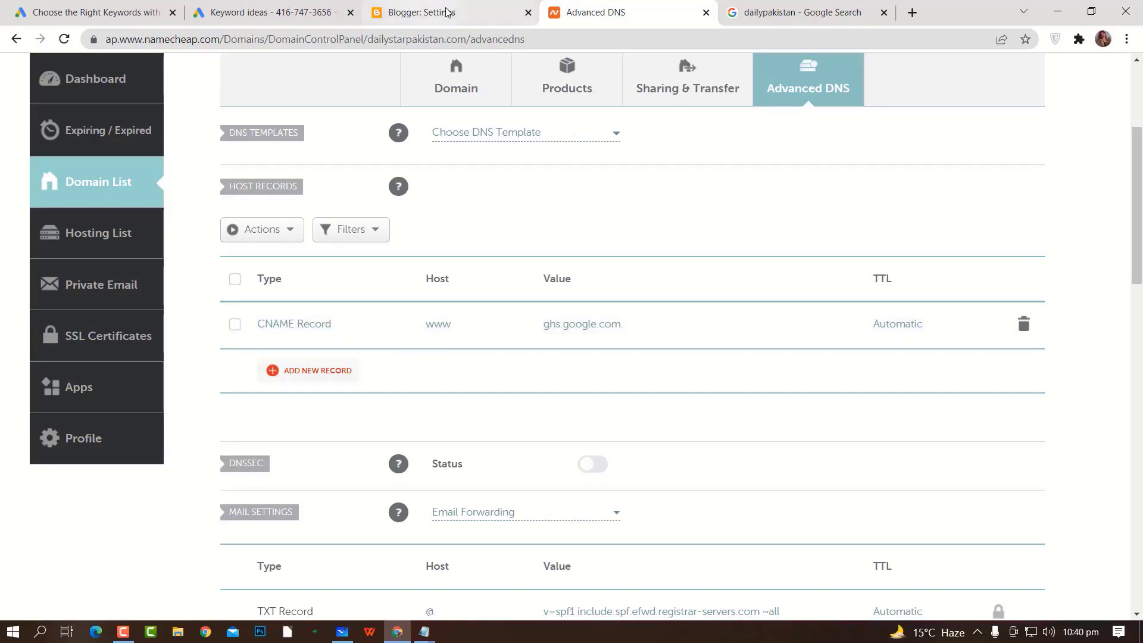
left_click(421, 11)
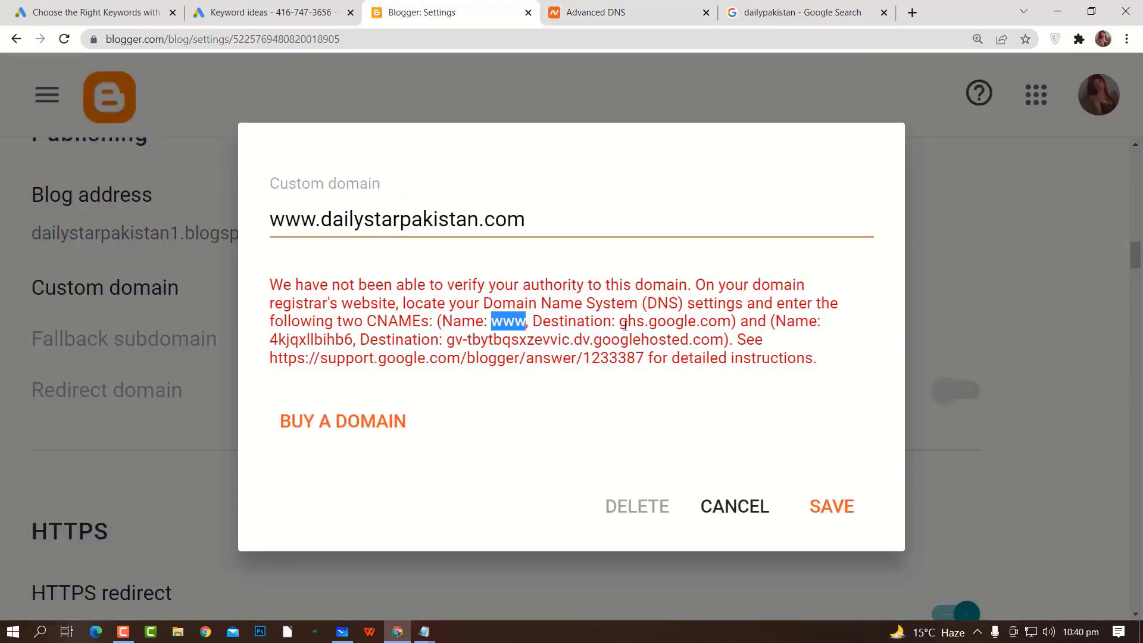
left_click_drag(621, 322, 739, 322)
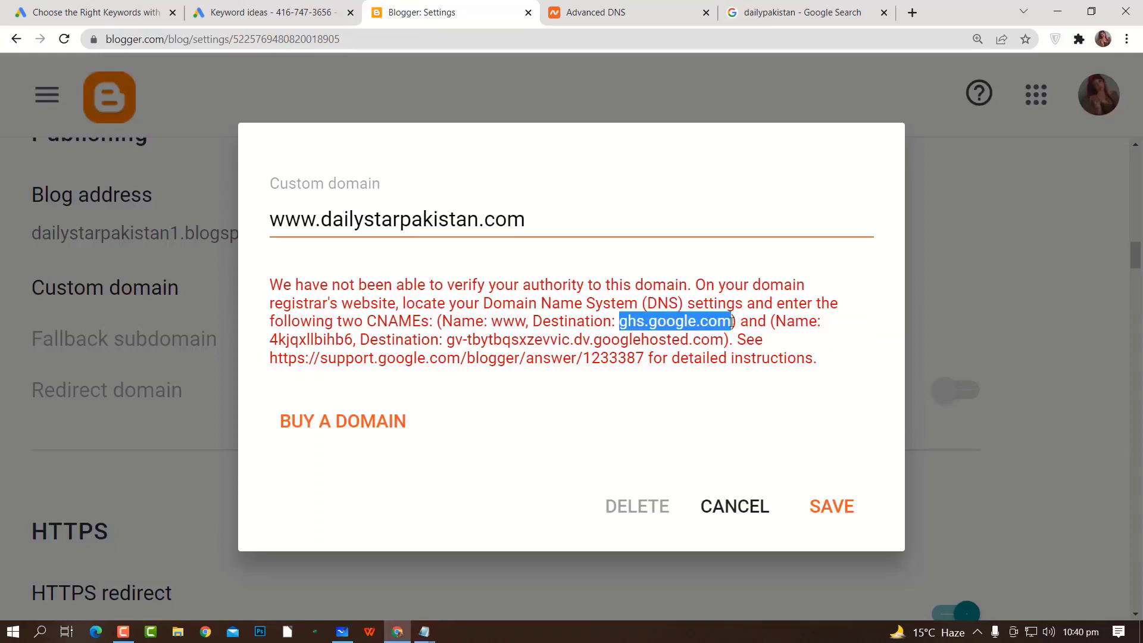
left_click(601, 12)
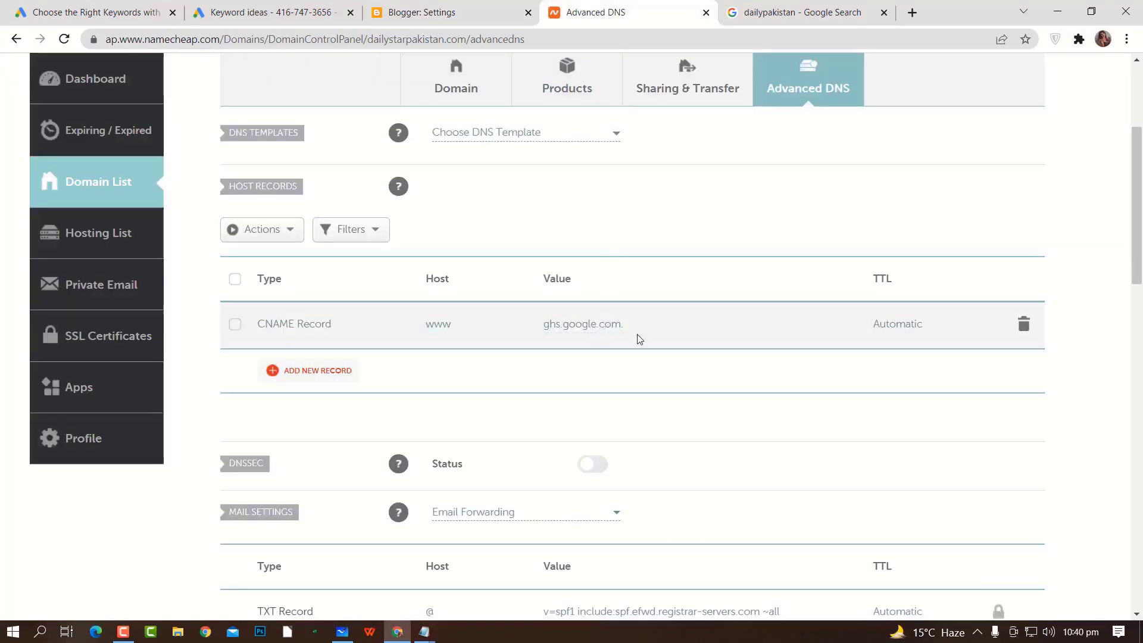
Add a new CNAME record to Namecheap's host records.
left_click(297, 370)
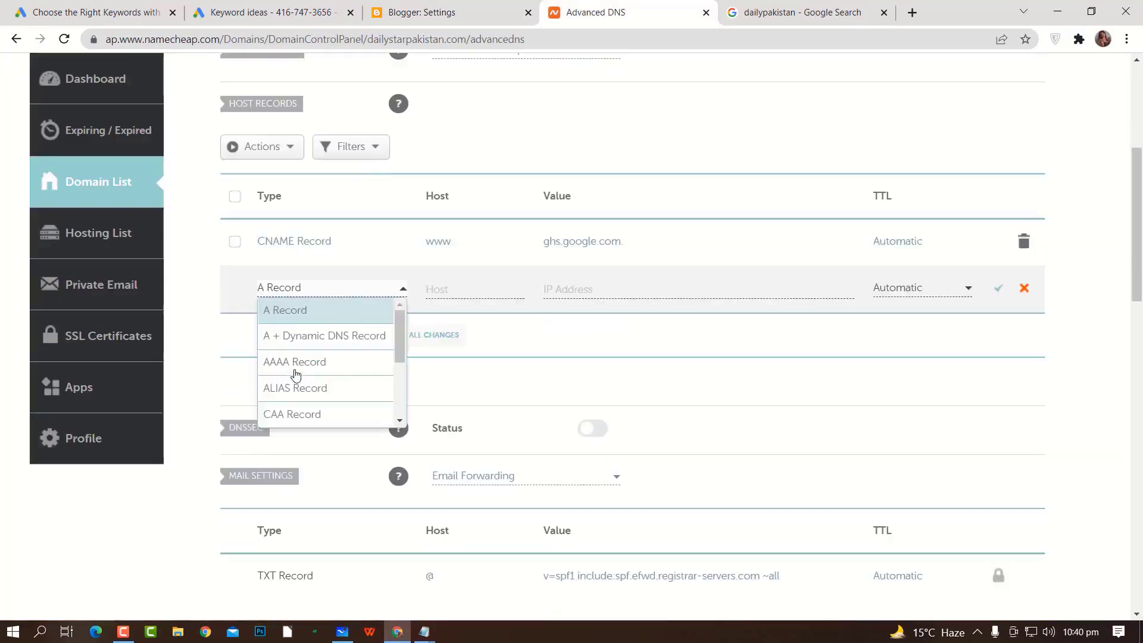
scroll(321, 381, "down", 3)
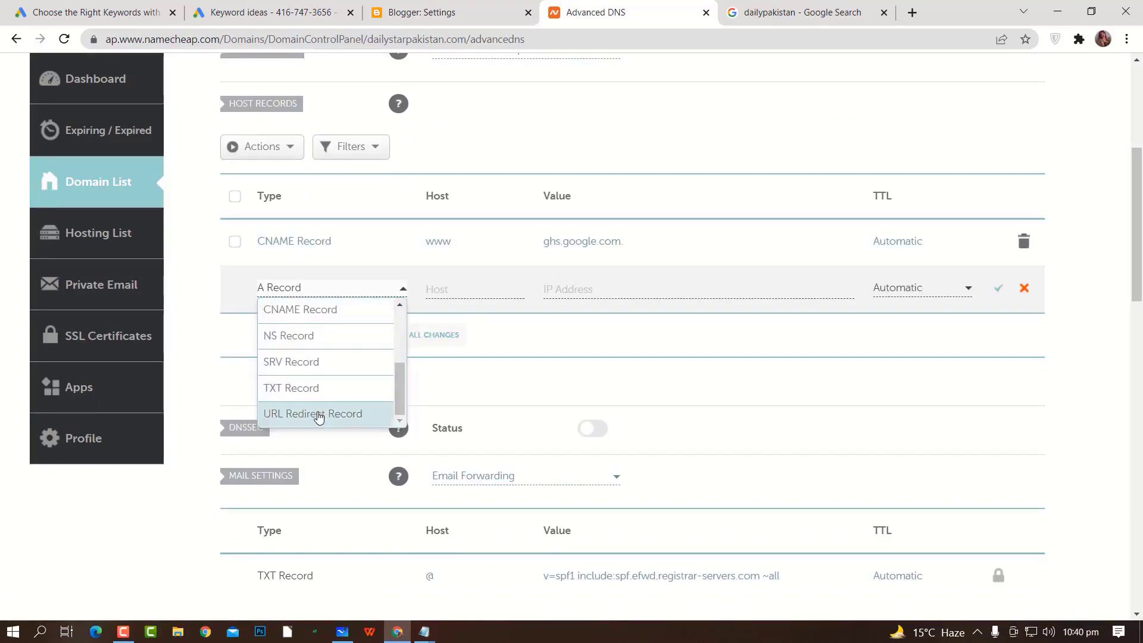
scroll(322, 411, "up", 3)
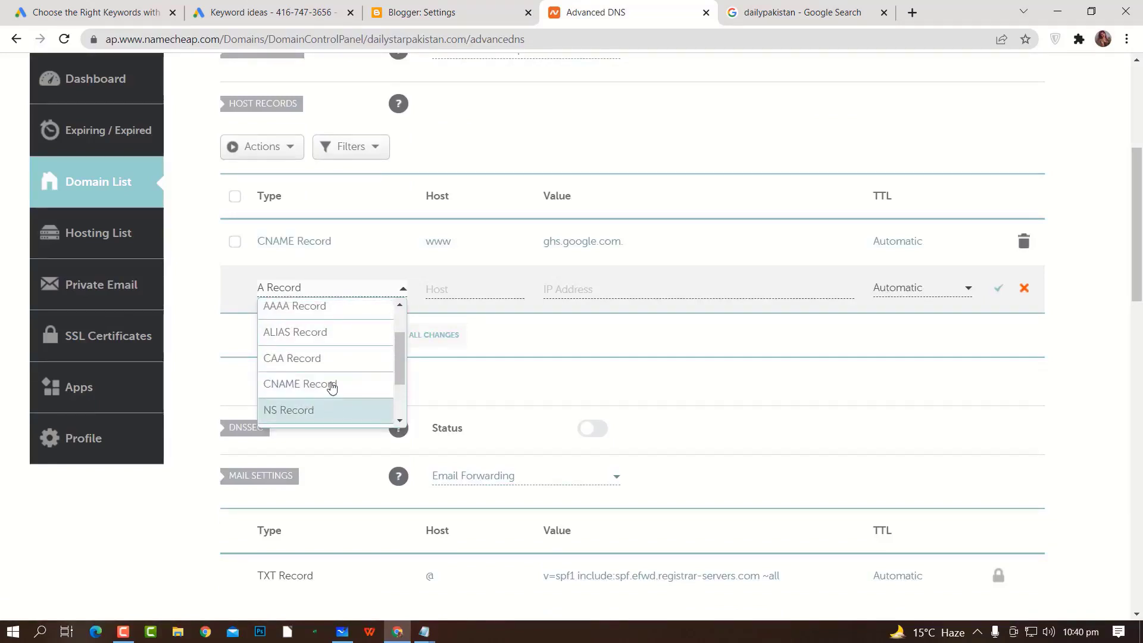
left_click(332, 388)
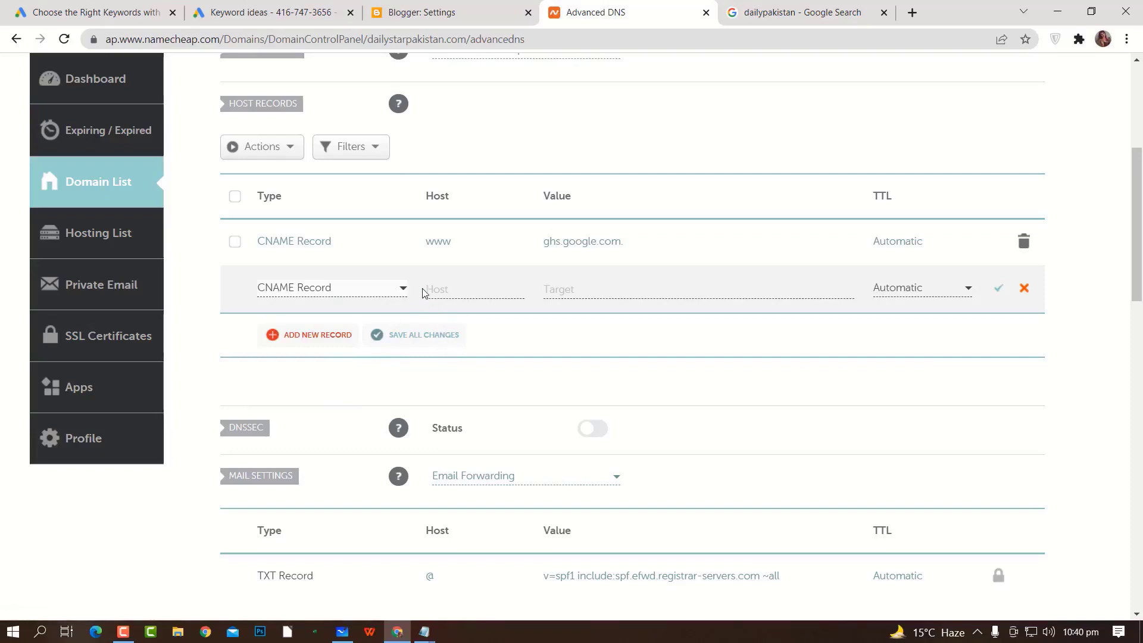
Copy the verification CNAME's name from Blogger into the new record's Host field.
left_click(510, 16)
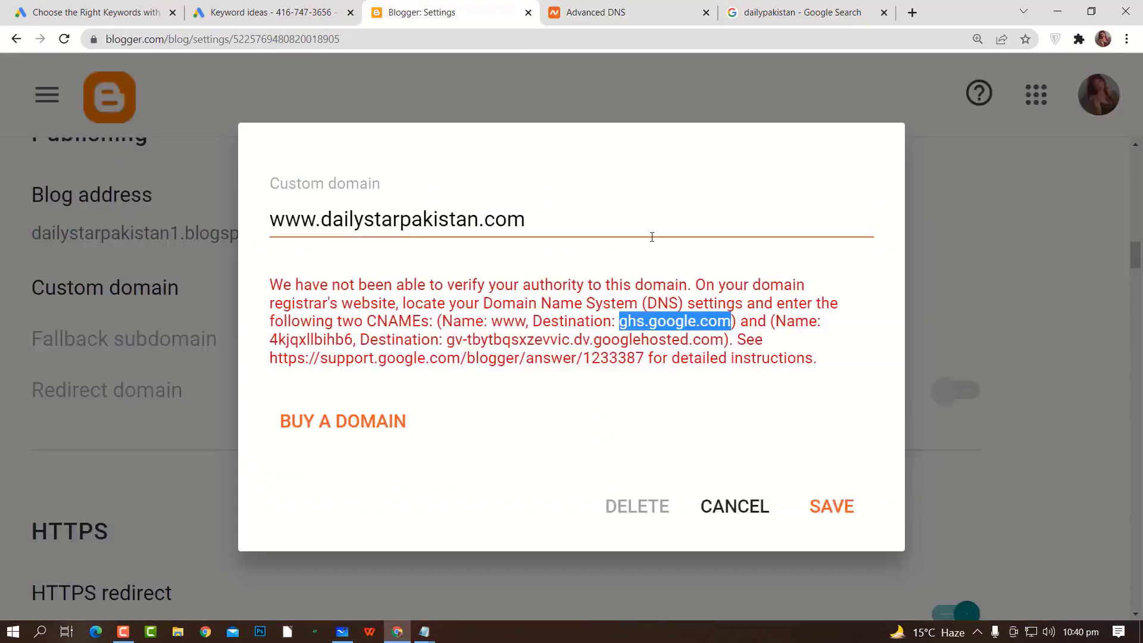
left_click_drag(785, 322, 792, 322)
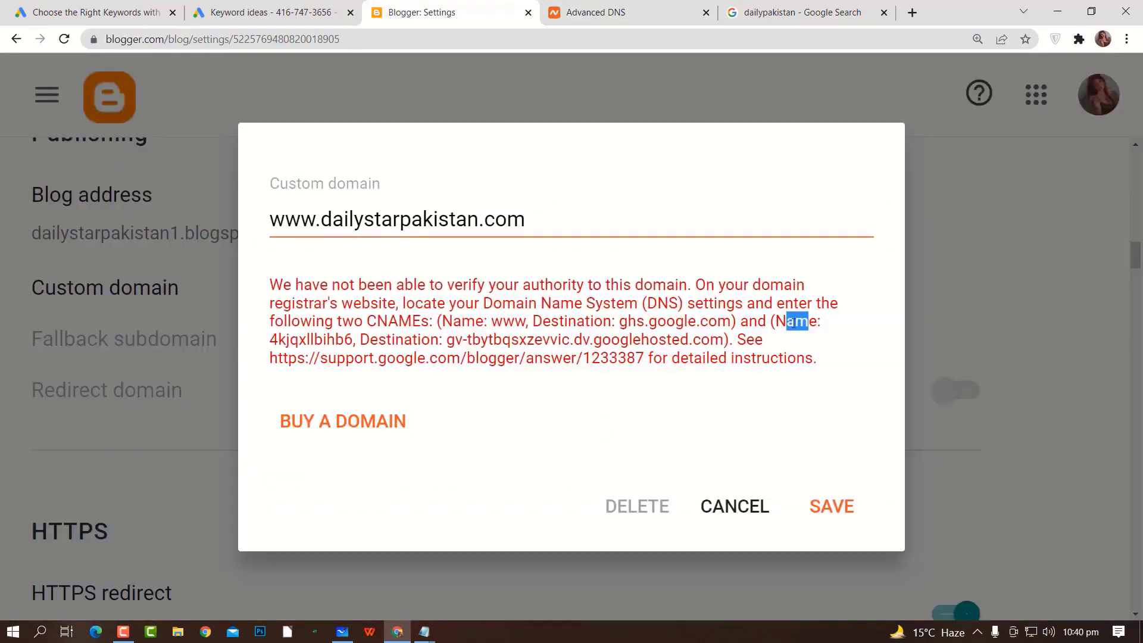
left_click(278, 339)
left_click_drag(273, 339, 354, 339)
right_click(338, 340)
left_click(368, 354)
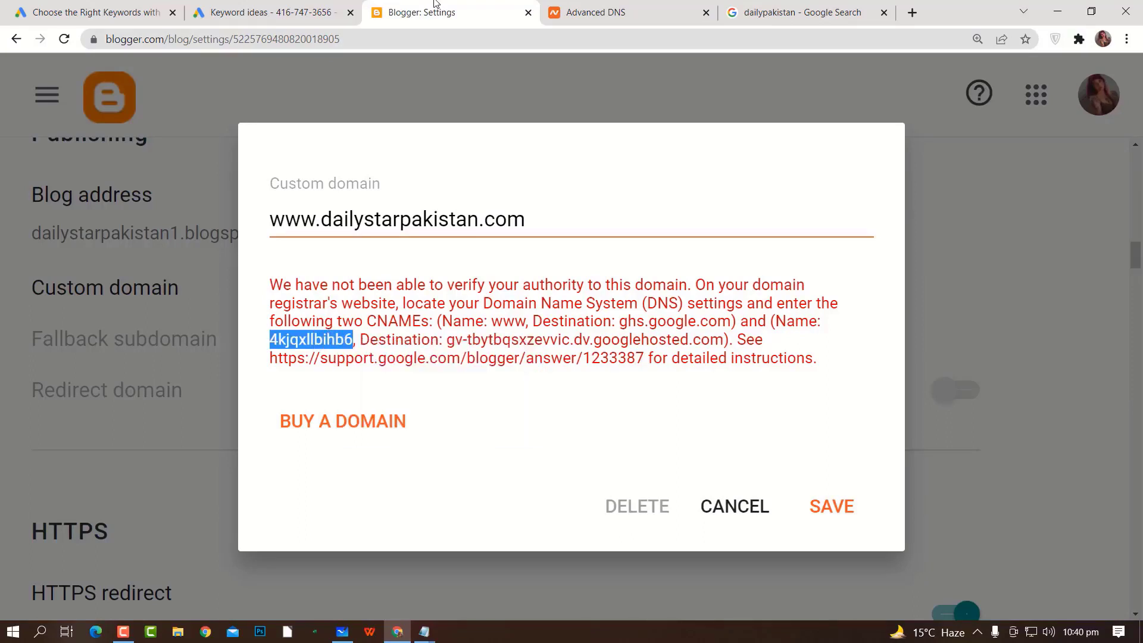
left_click(547, 9)
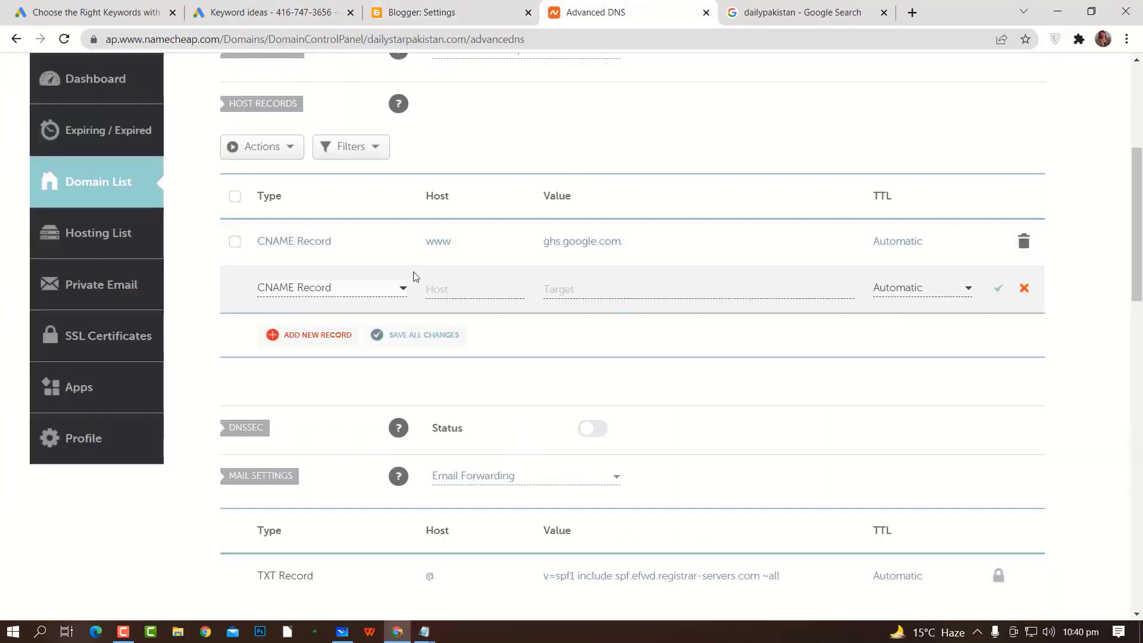
left_click(454, 296)
right_click(454, 296)
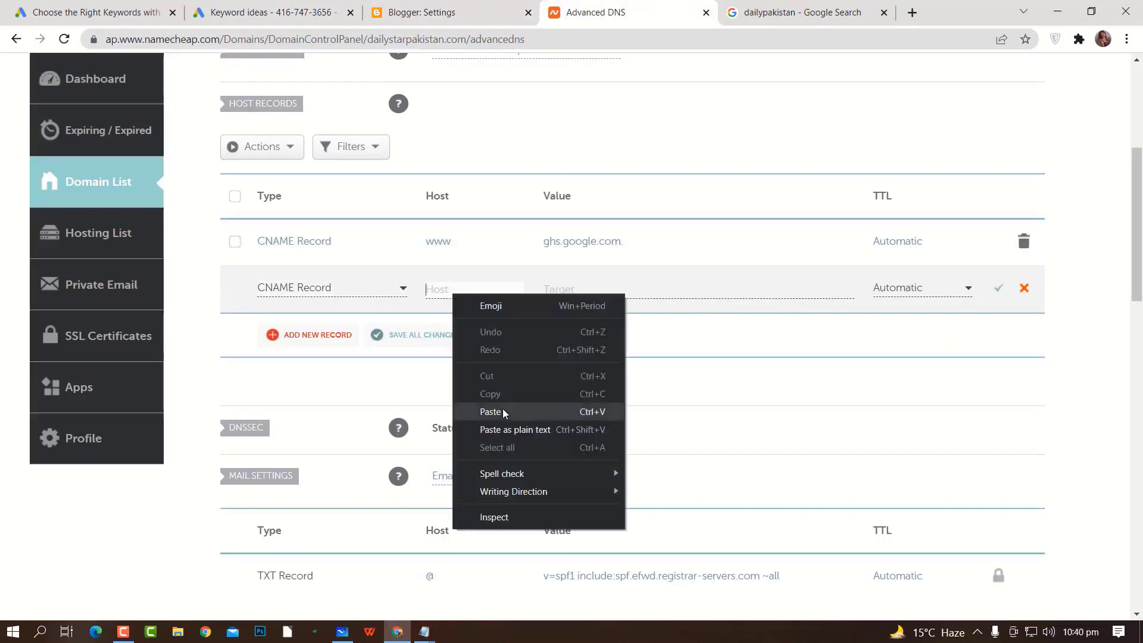
left_click(503, 409)
Copy the googlehosted.com destination into the Target field and save the record.
left_click(420, 13)
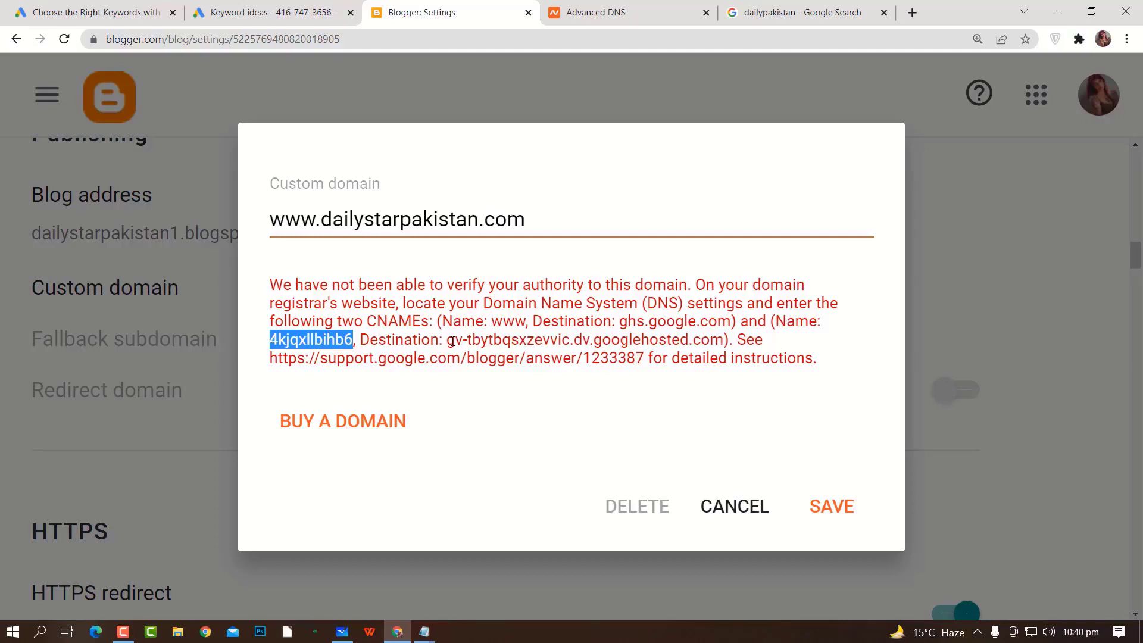
left_click_drag(450, 341, 725, 341)
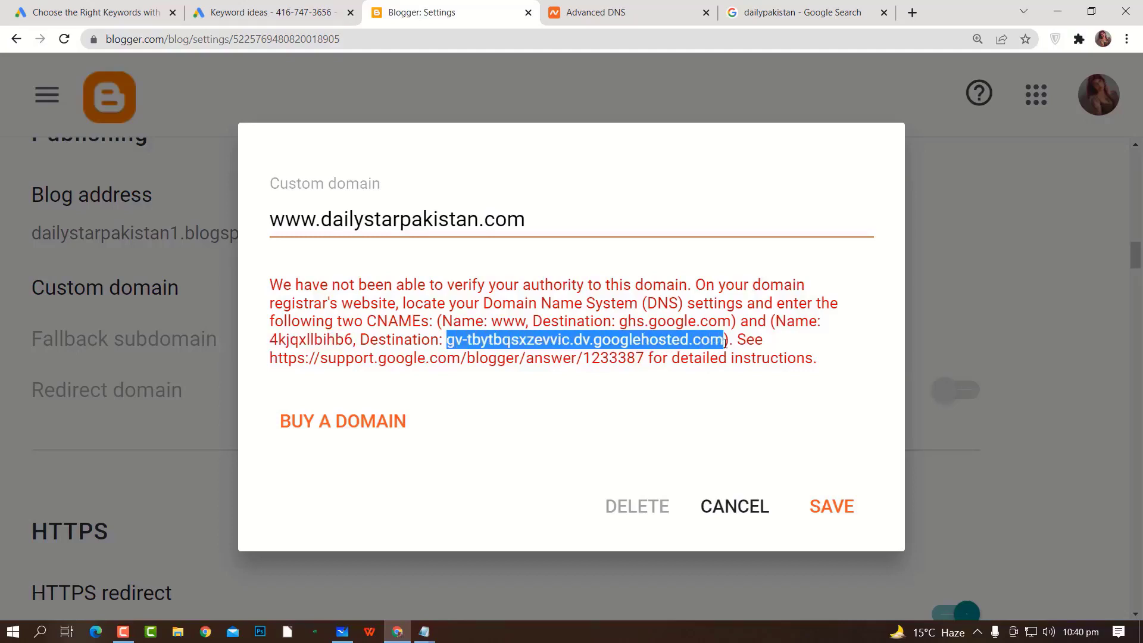
right_click(725, 341)
left_click(635, 354)
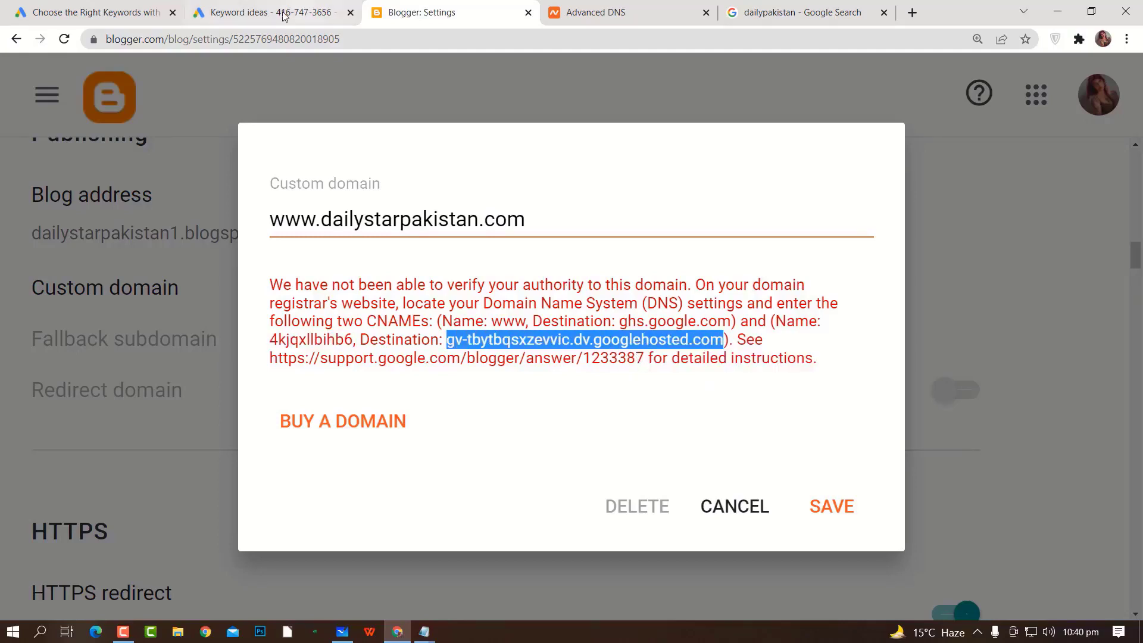
left_click(596, 13)
left_click(605, 294)
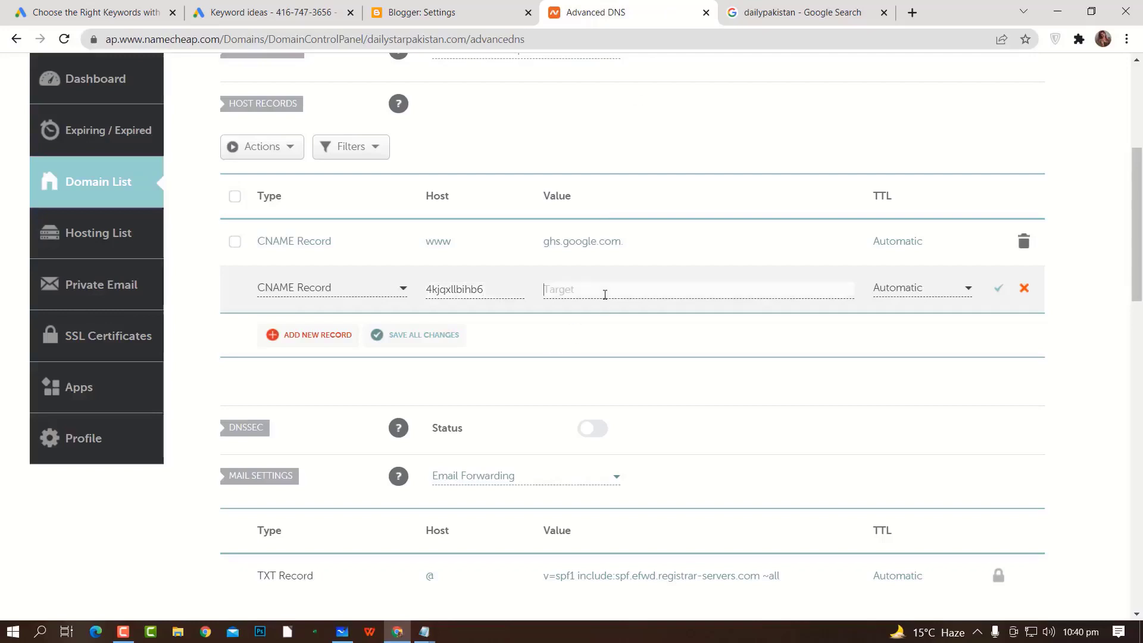
right_click(605, 295)
left_click(652, 410)
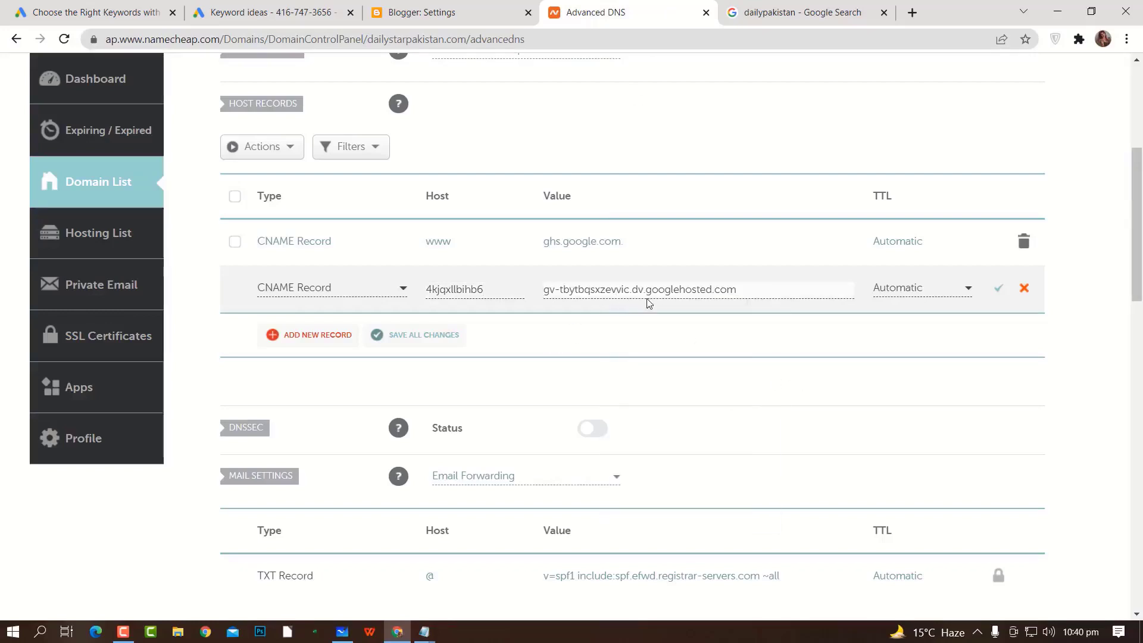
left_click(998, 289)
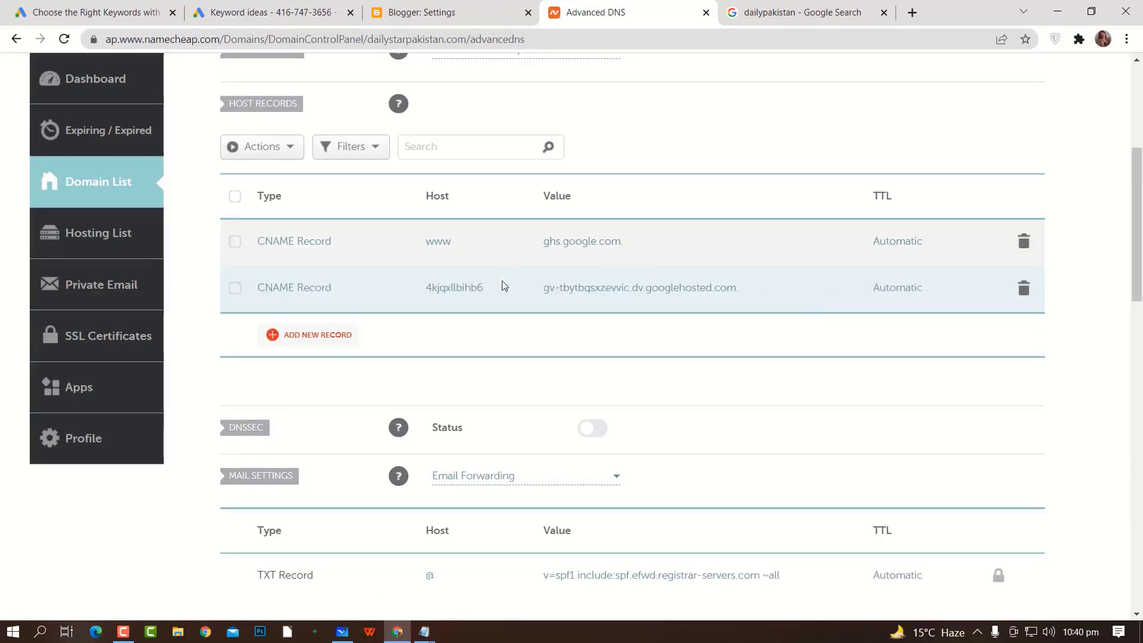
left_click(426, 12)
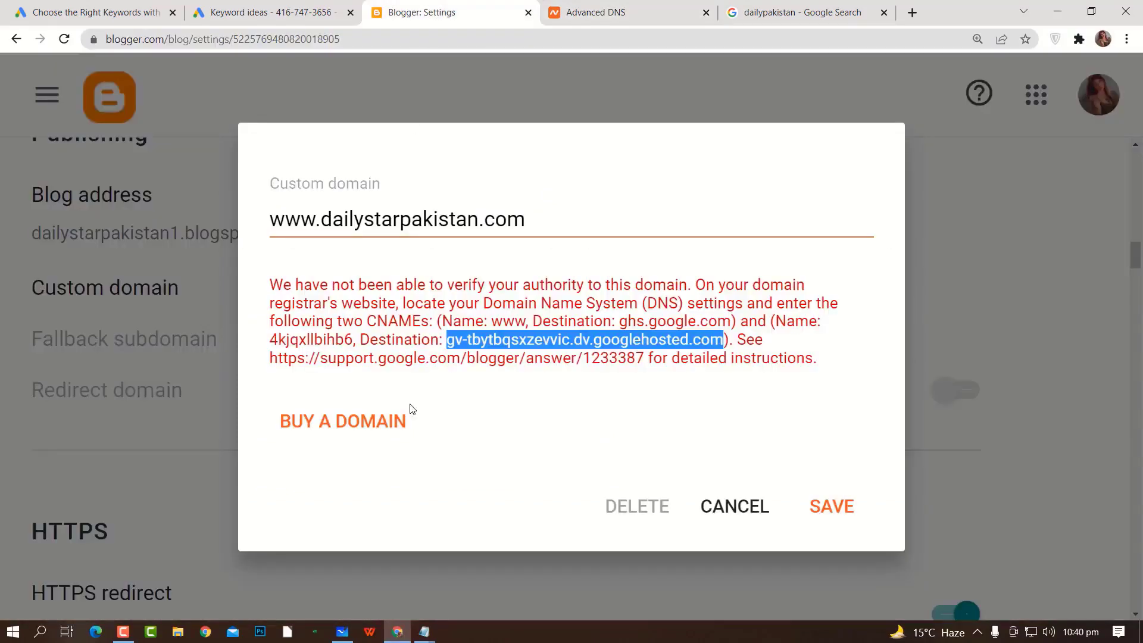
Open the custom domain help article in a new tab, closing the old search tab and reordering tabs.
left_click_drag(272, 363, 650, 363)
right_click(646, 362)
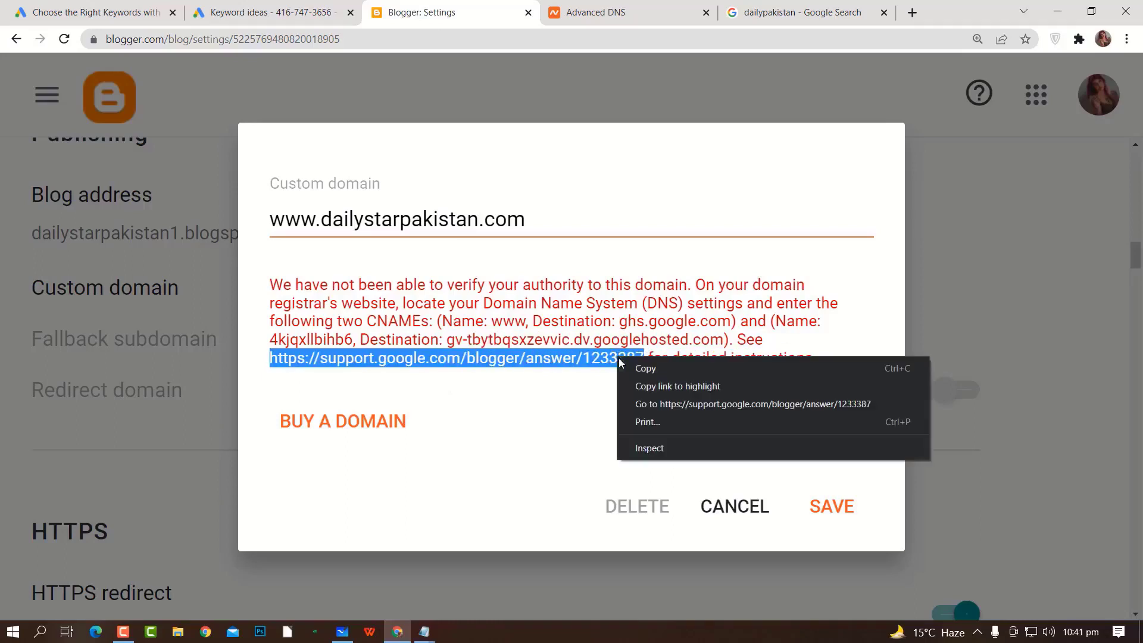
left_click(633, 368)
left_click(909, 12)
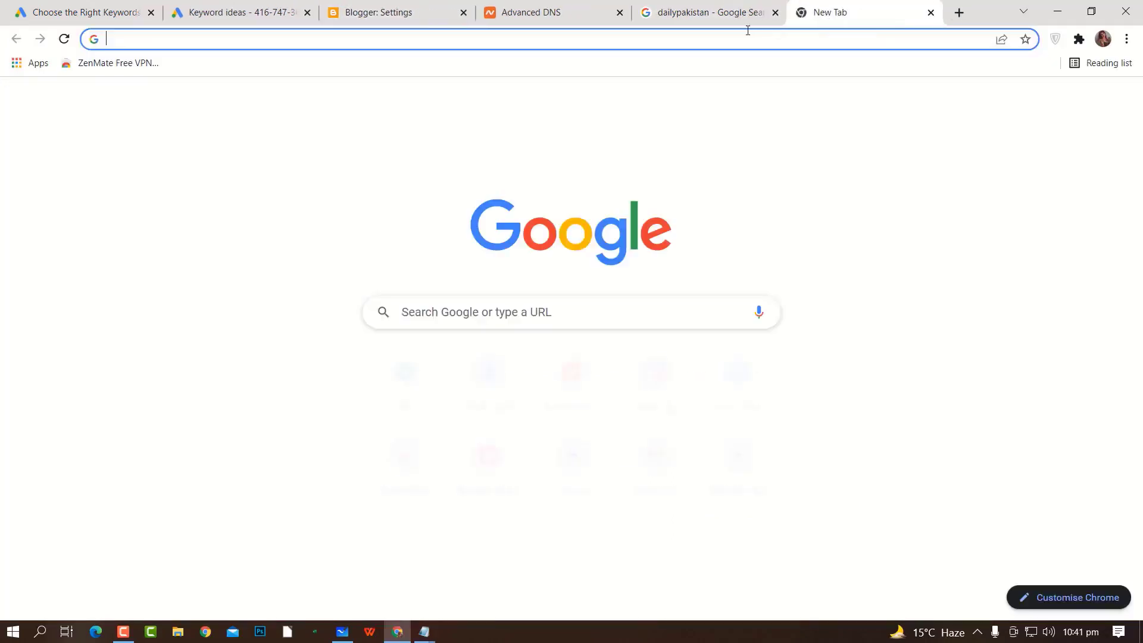
right_click(748, 37)
left_click(791, 134)
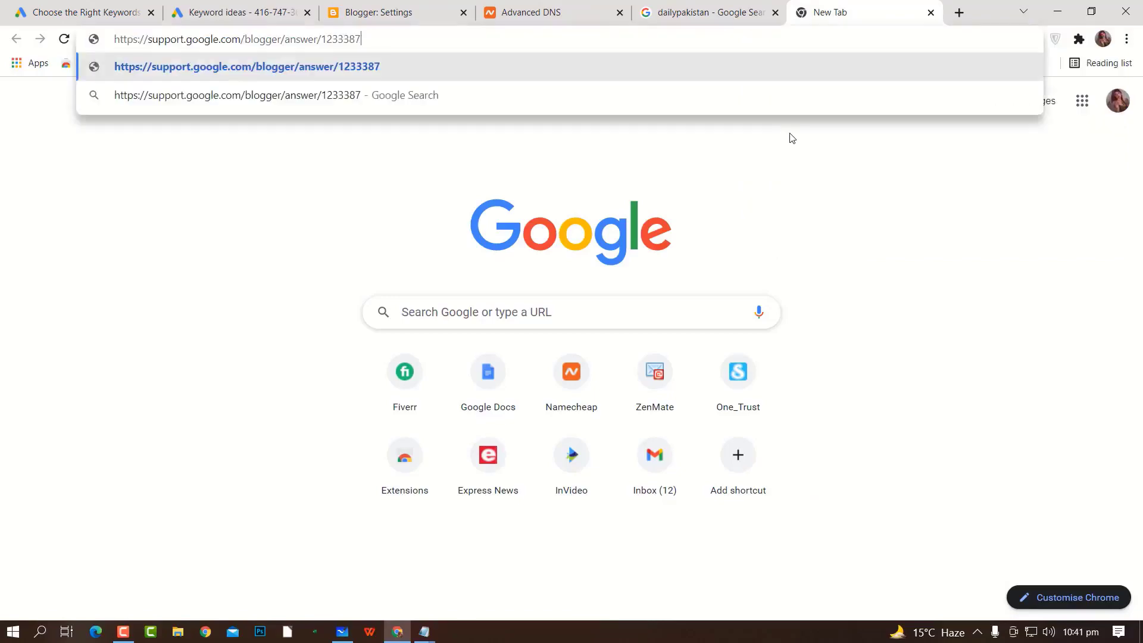
key("Return")
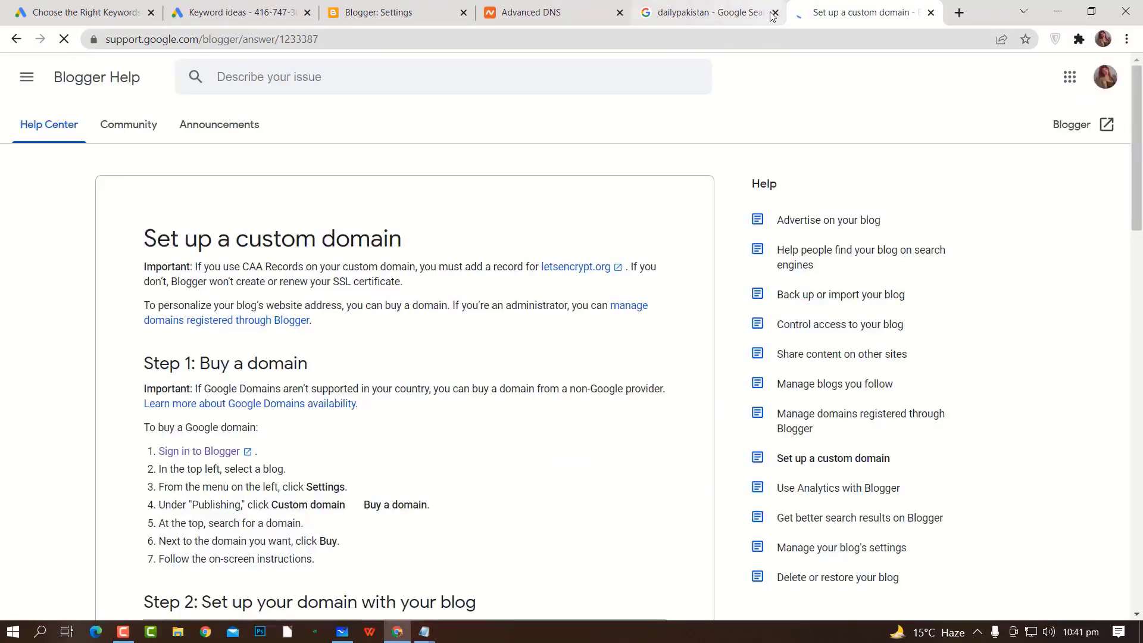
left_click(775, 13)
scroll(241, 380, "down", 10)
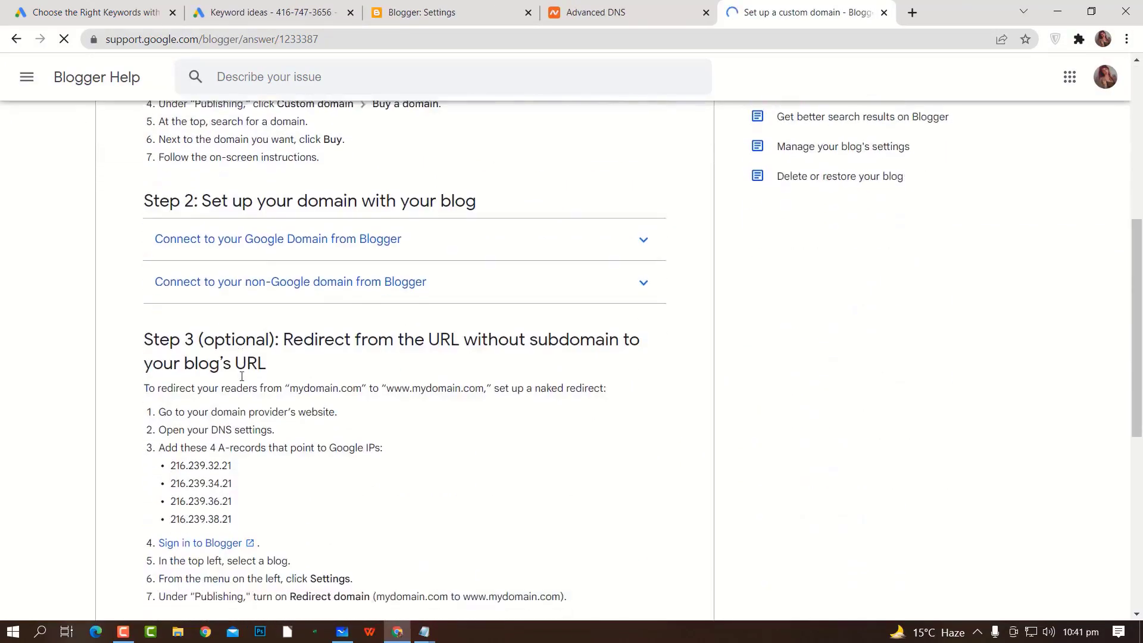
scroll(282, 358, "up", 8)
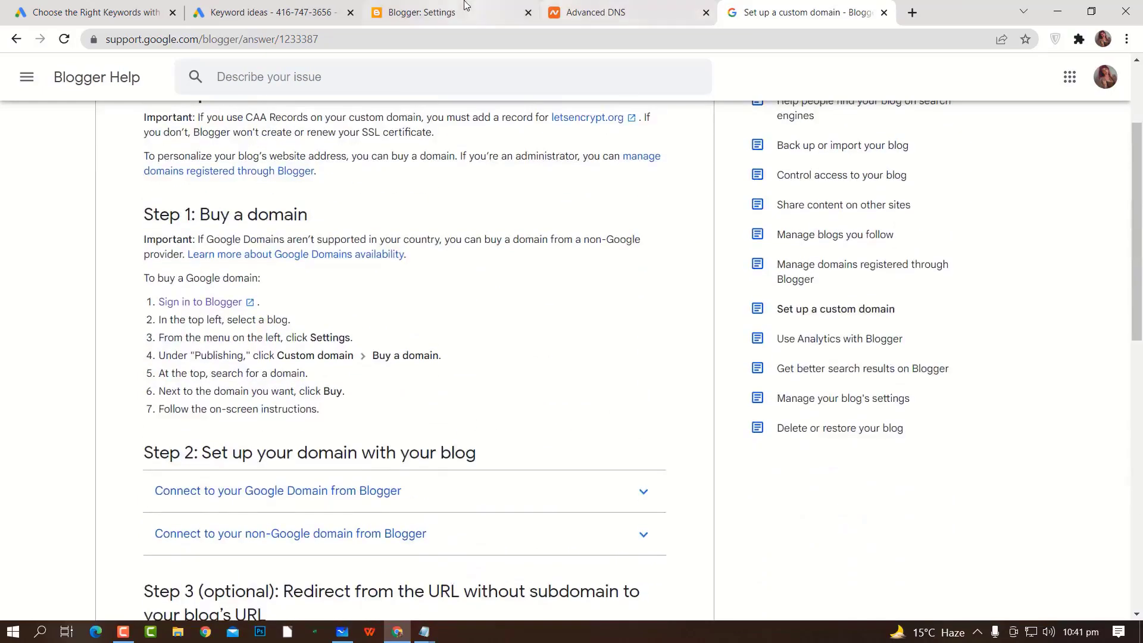
left_click_drag(454, 12, 635, 6)
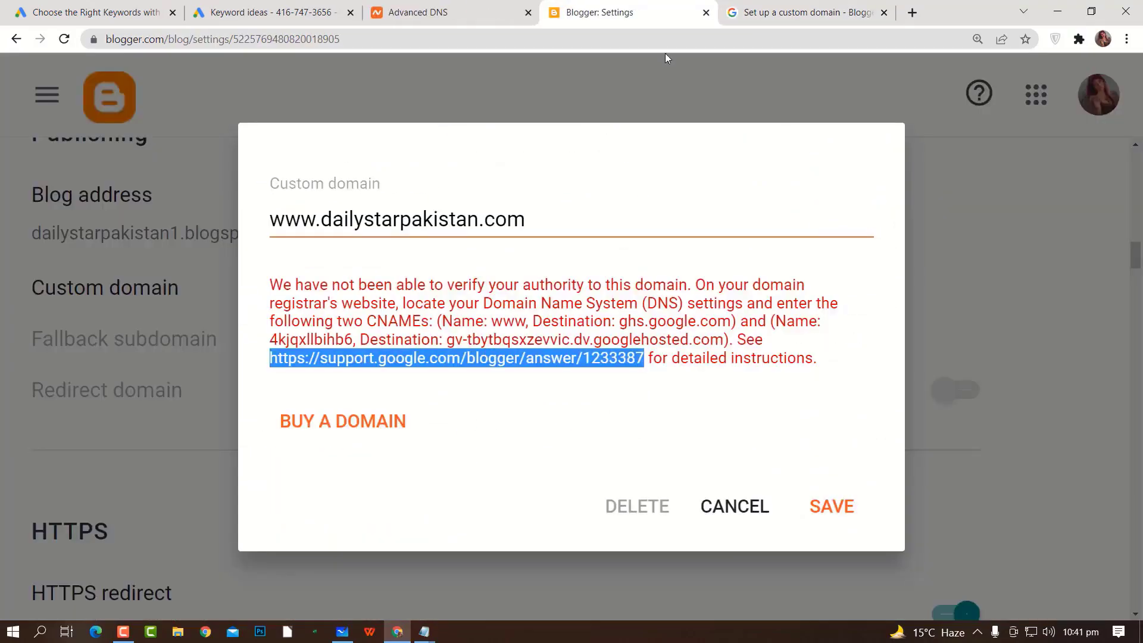
Copy the first Google A-record IP, 216.239.32.21, from the help article.
left_click(758, 18)
scroll(182, 372, "down", 5)
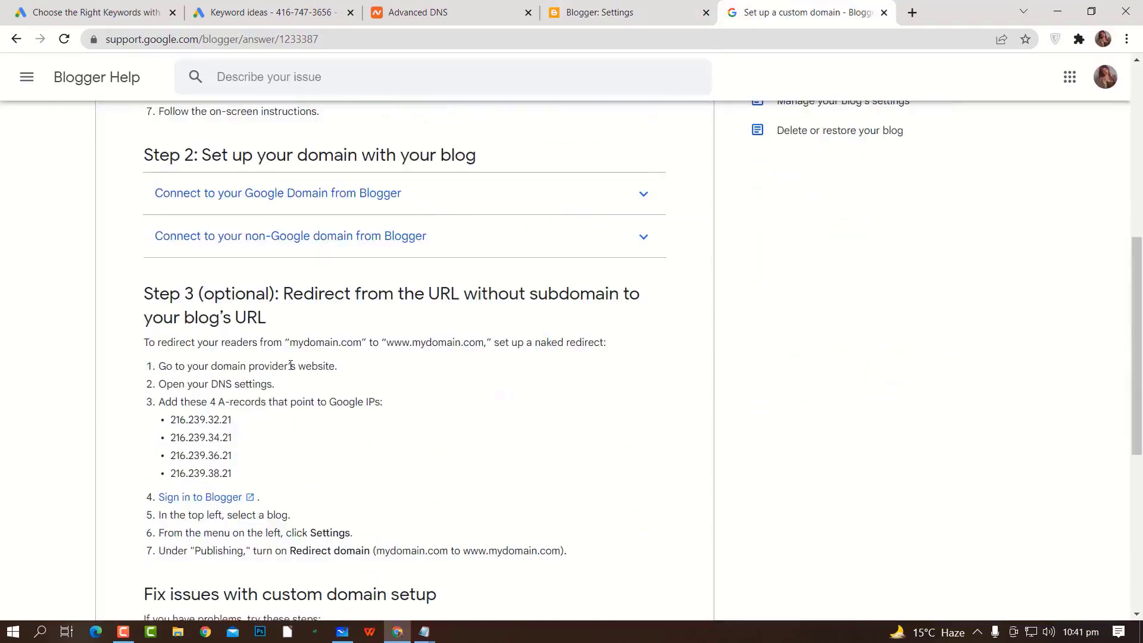
left_click_drag(173, 421, 232, 473)
left_click(207, 416)
double_click(206, 422)
right_click(205, 421)
left_click(241, 430)
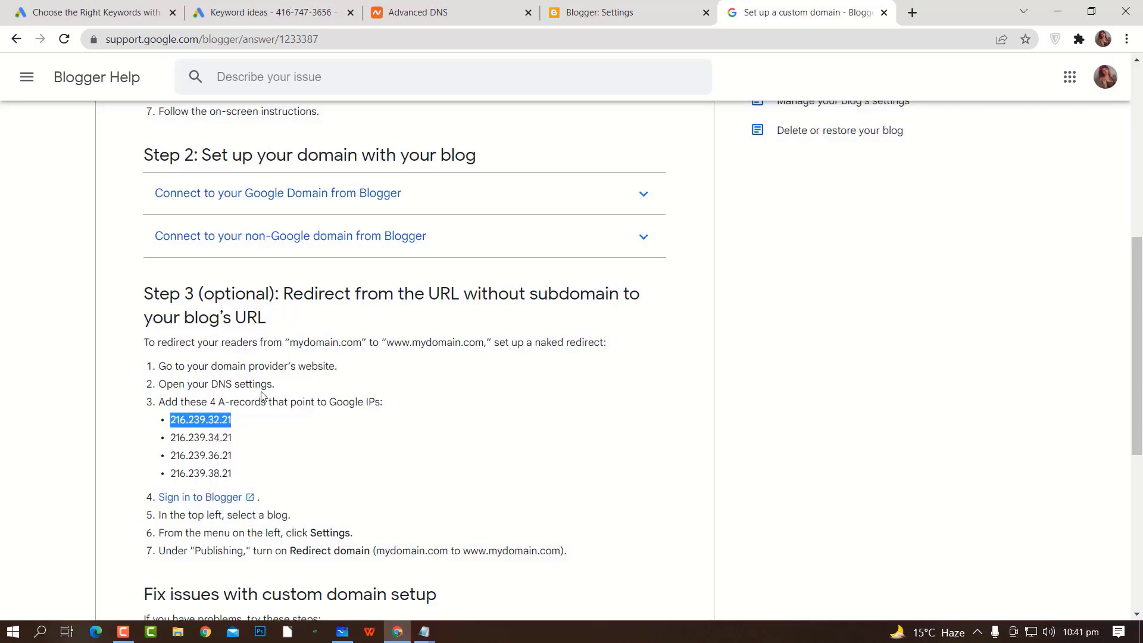
Return to Blogger's custom domain settings, then to Namecheap's Advanced DNS records.
left_click(599, 11)
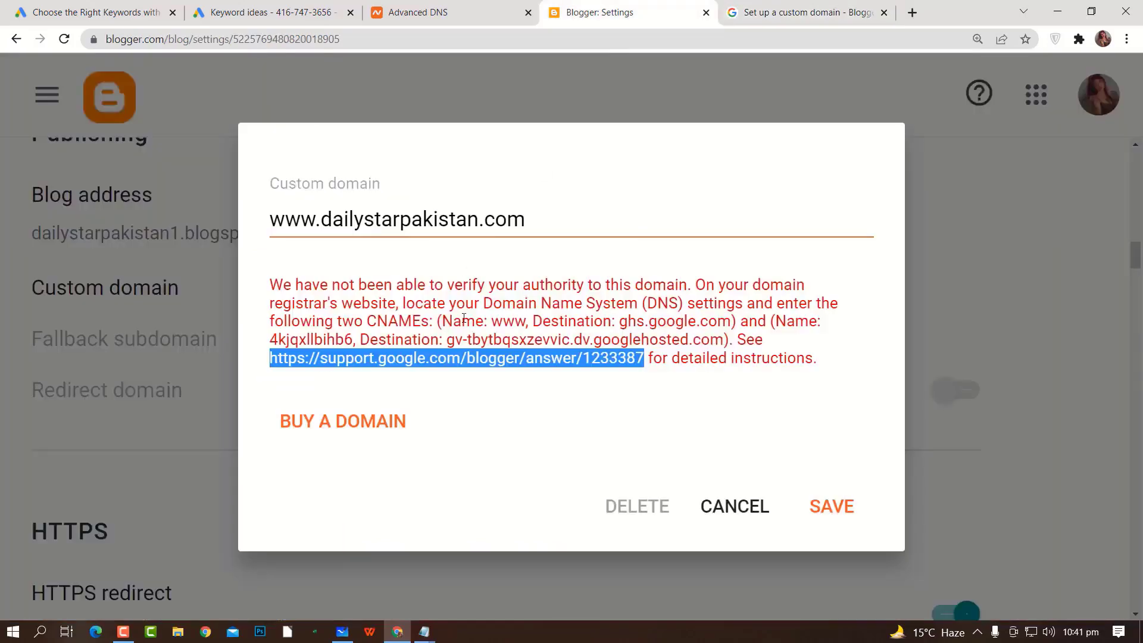
left_click(840, 9)
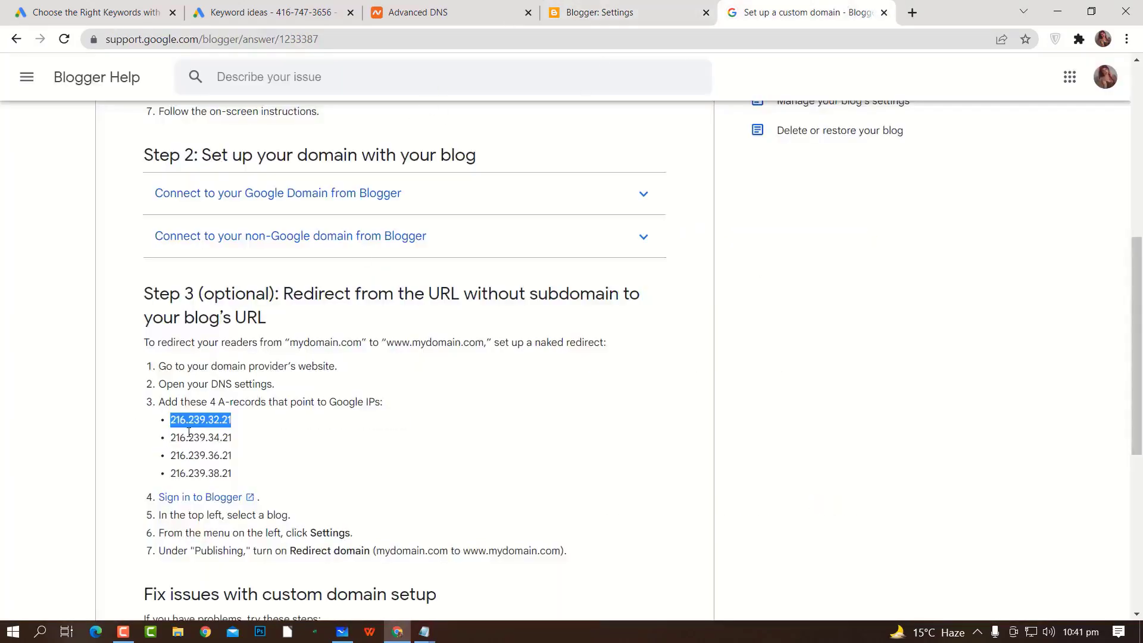
left_click(602, 14)
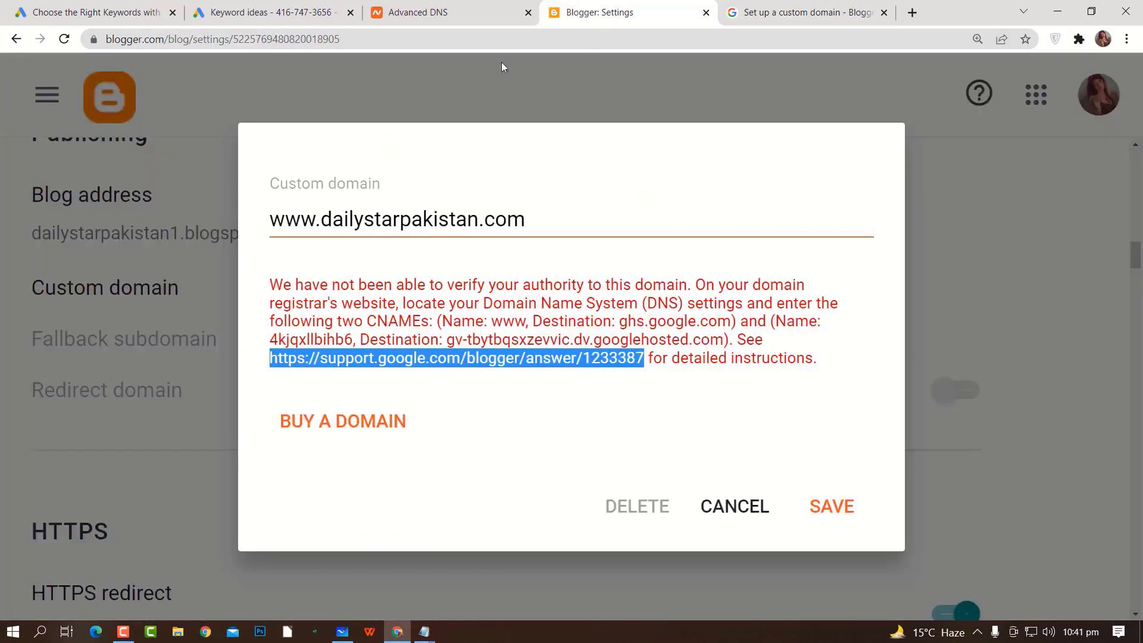
left_click(463, 20)
Add a new A record in Namecheap with host @.
scroll(311, 428, "down", 3)
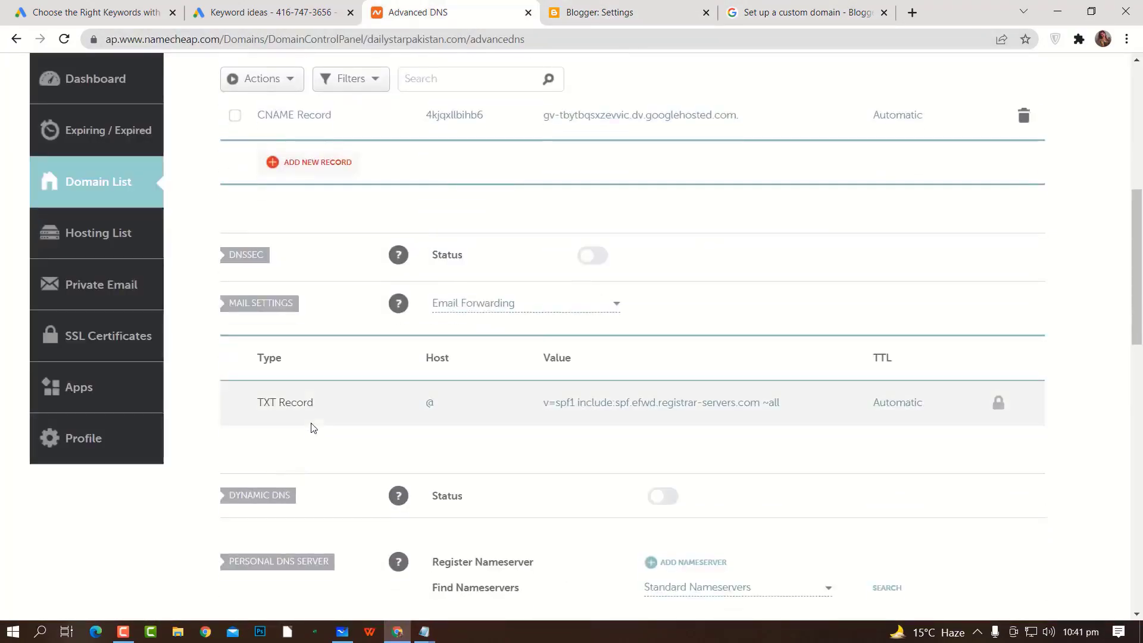
scroll(320, 419, "up", 1)
scroll(316, 416, "up", 2)
left_click(310, 335)
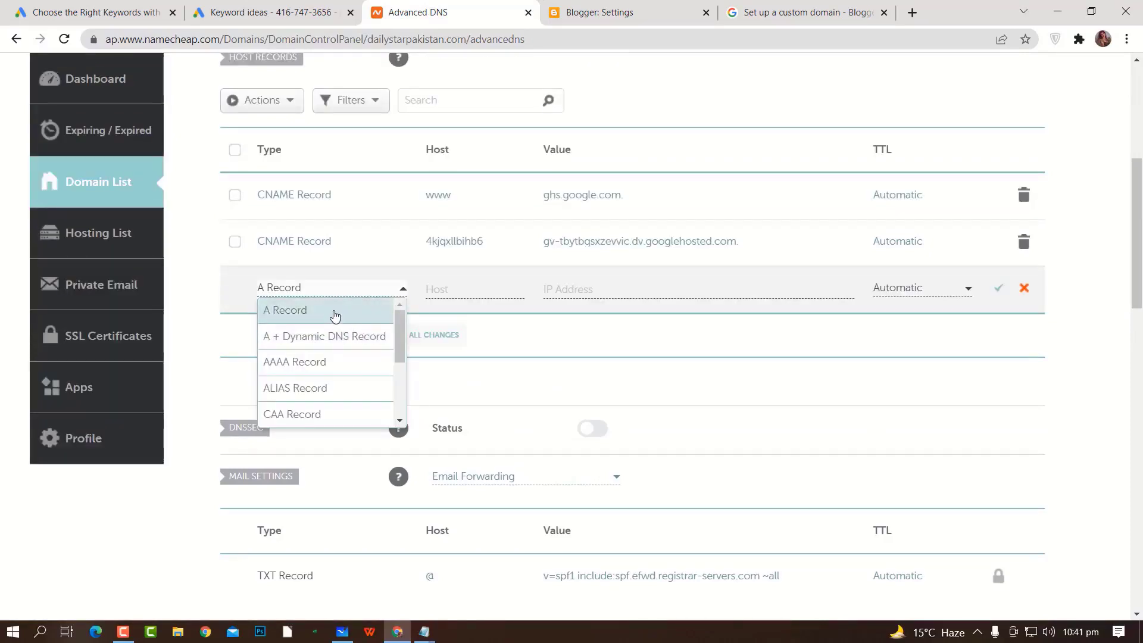
left_click(334, 316)
left_click(443, 288)
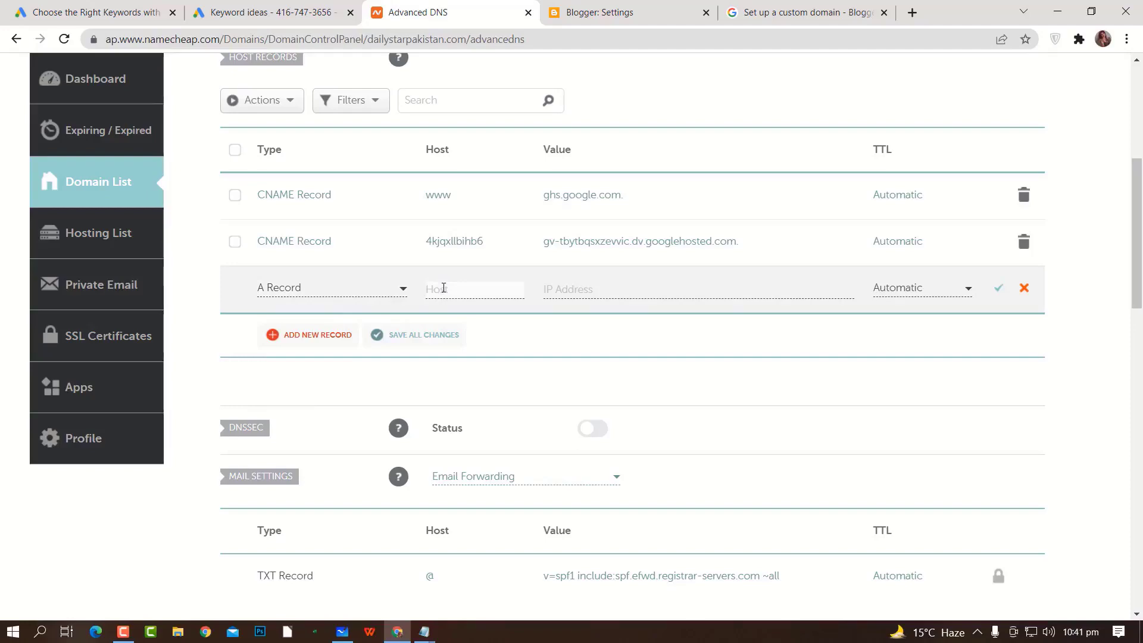
key("ctrl+shift+Tab")
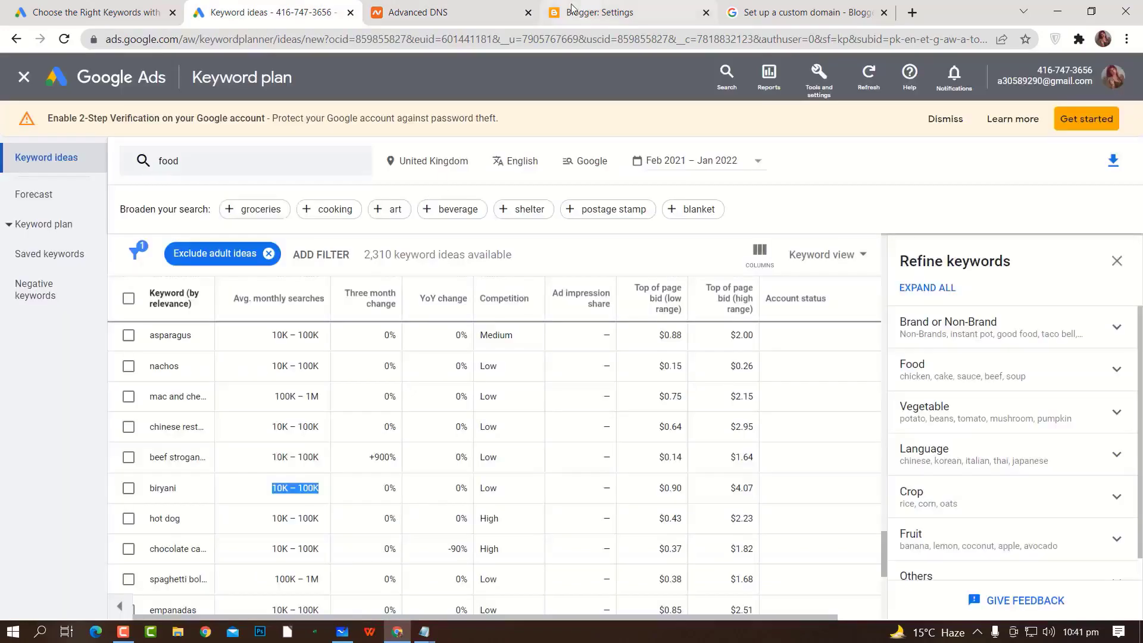
left_click(411, 13)
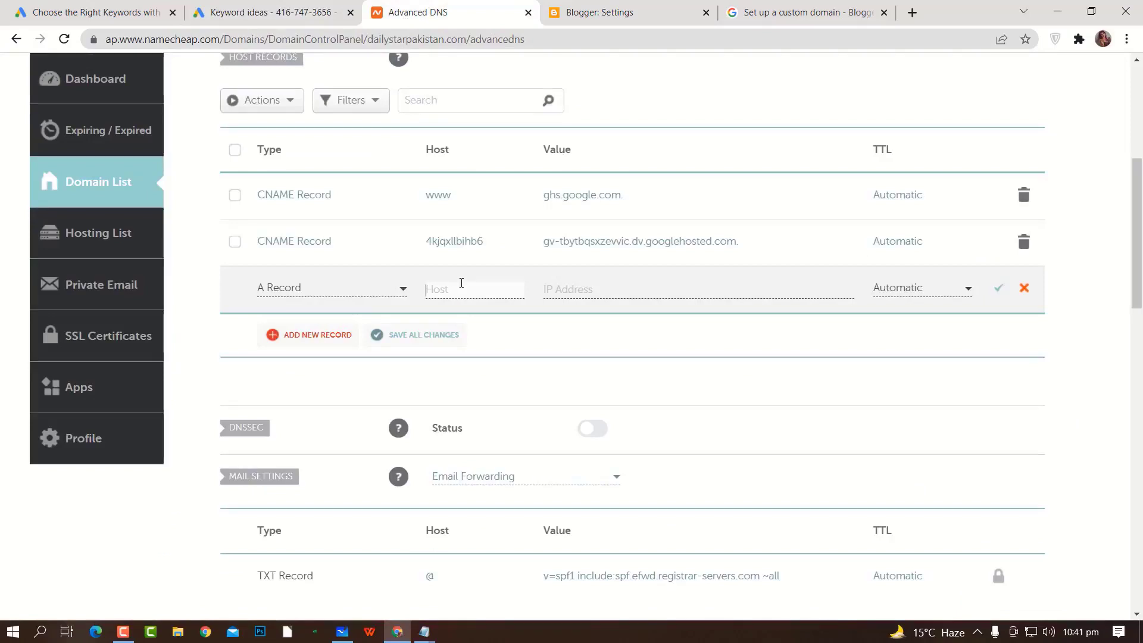
type("@")
Paste 216.239.32.21 as its IP, copy 216.239.34.21 from the help article, and save the record.
left_click(575, 287)
right_click(577, 287)
left_click(639, 409)
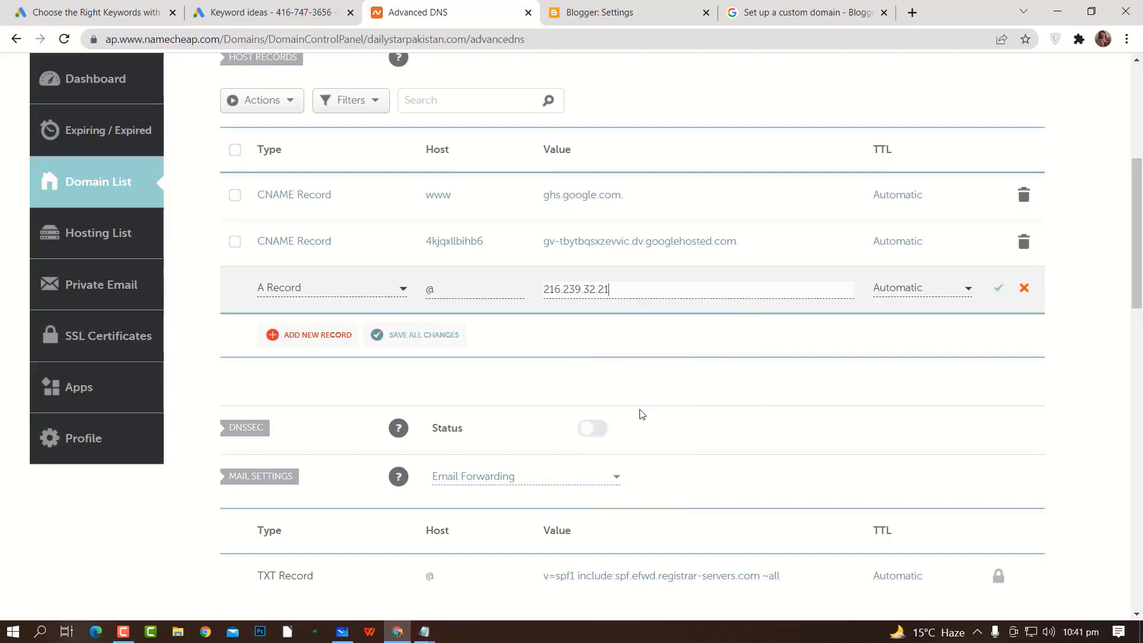
left_click(810, 12)
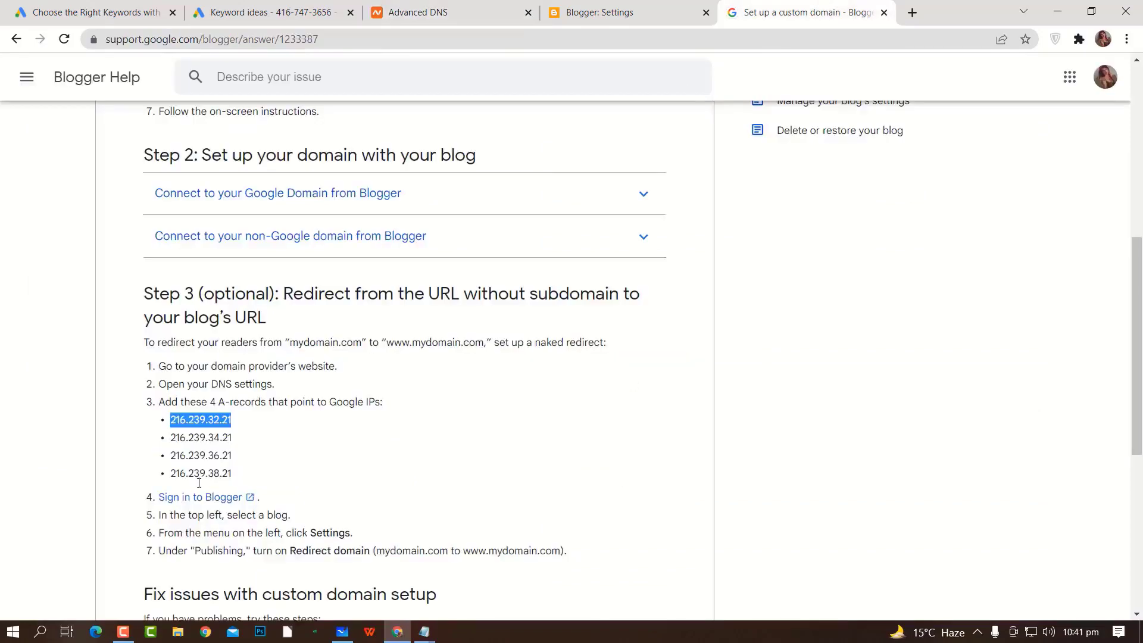
double_click(210, 439)
right_click(209, 440)
left_click(228, 451)
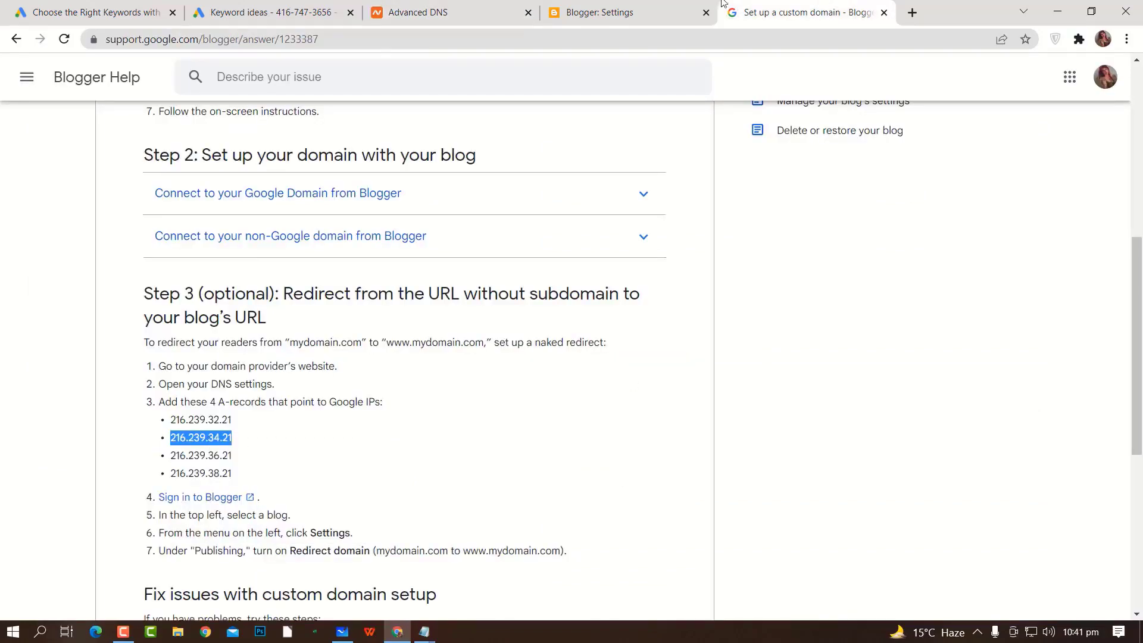
left_click_drag(444, 10, 621, 10)
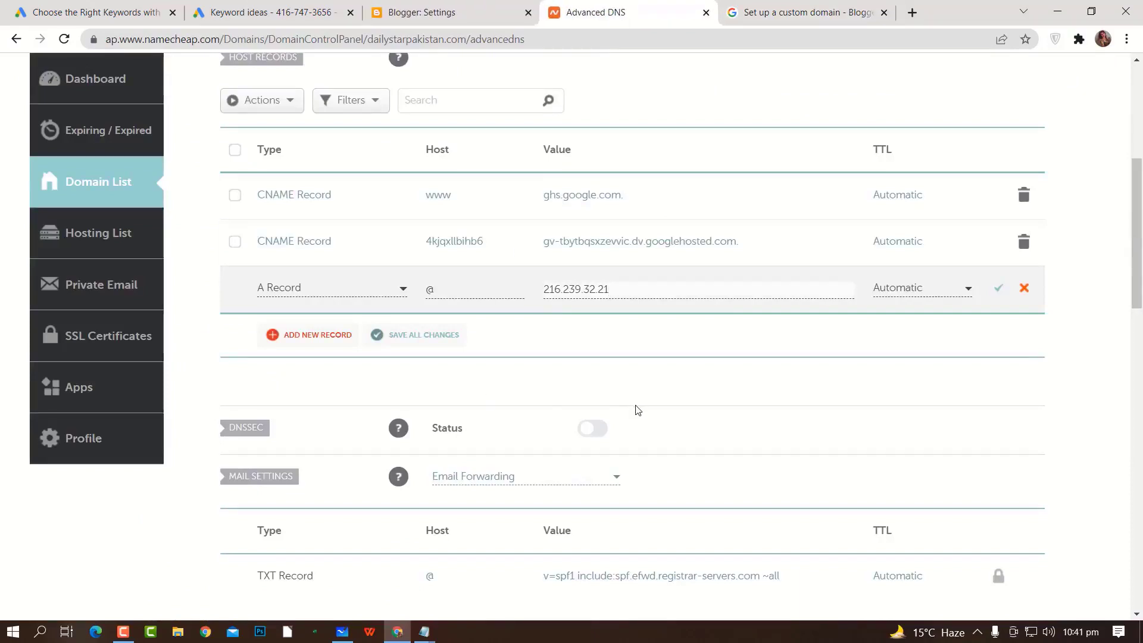
left_click(998, 288)
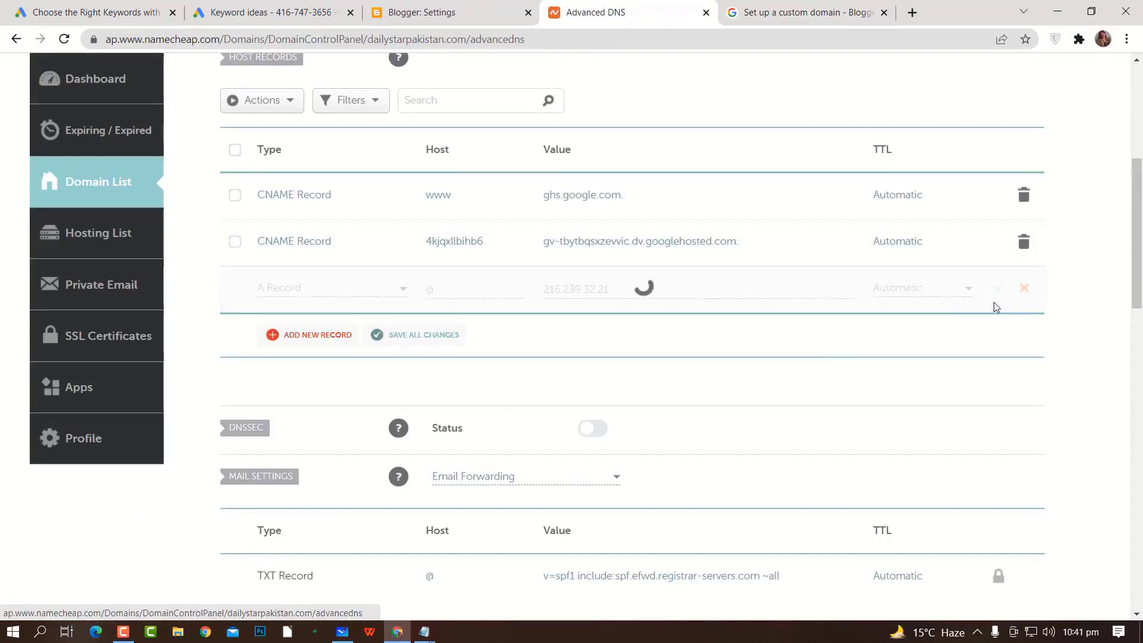
Add and save a second @ A record pointing to 216.239.34.21.
left_click(300, 339)
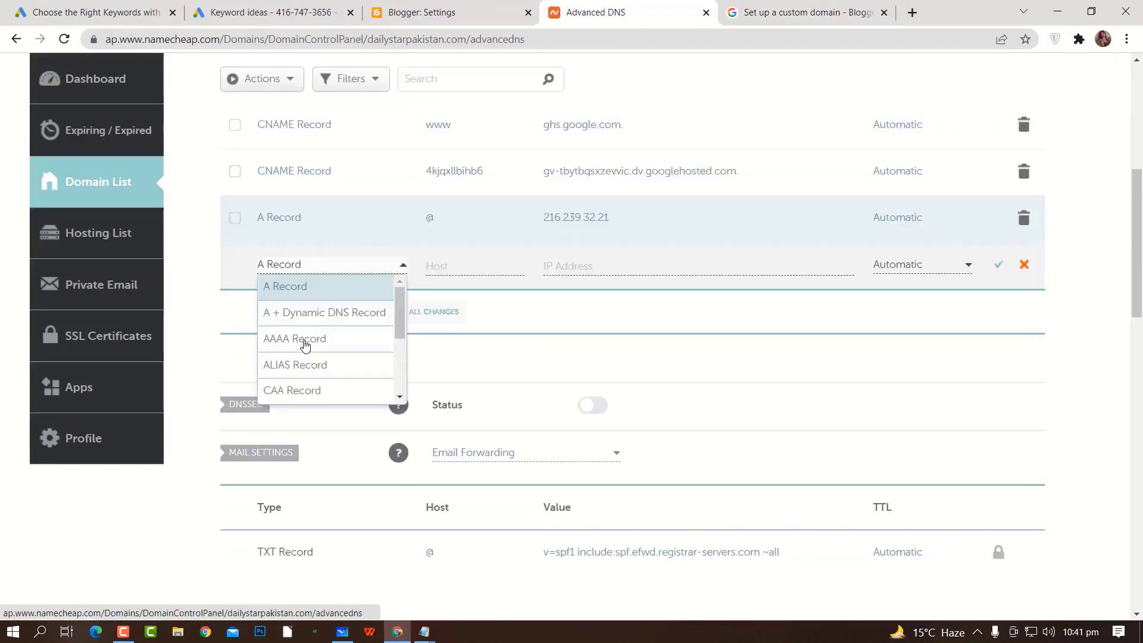
left_click(294, 292)
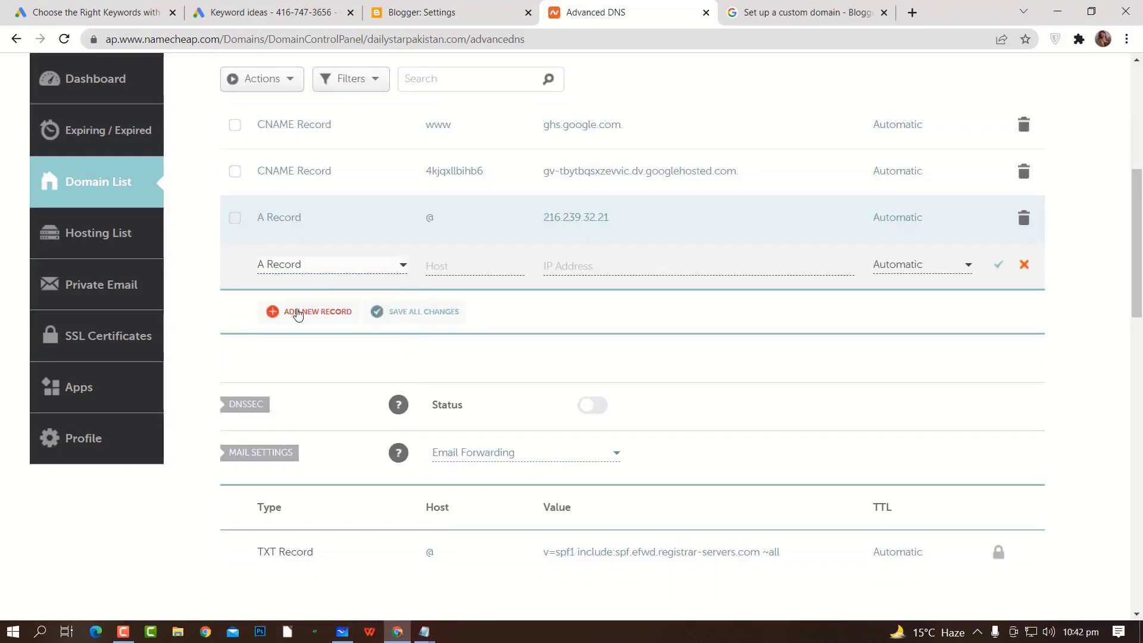
left_click(444, 268)
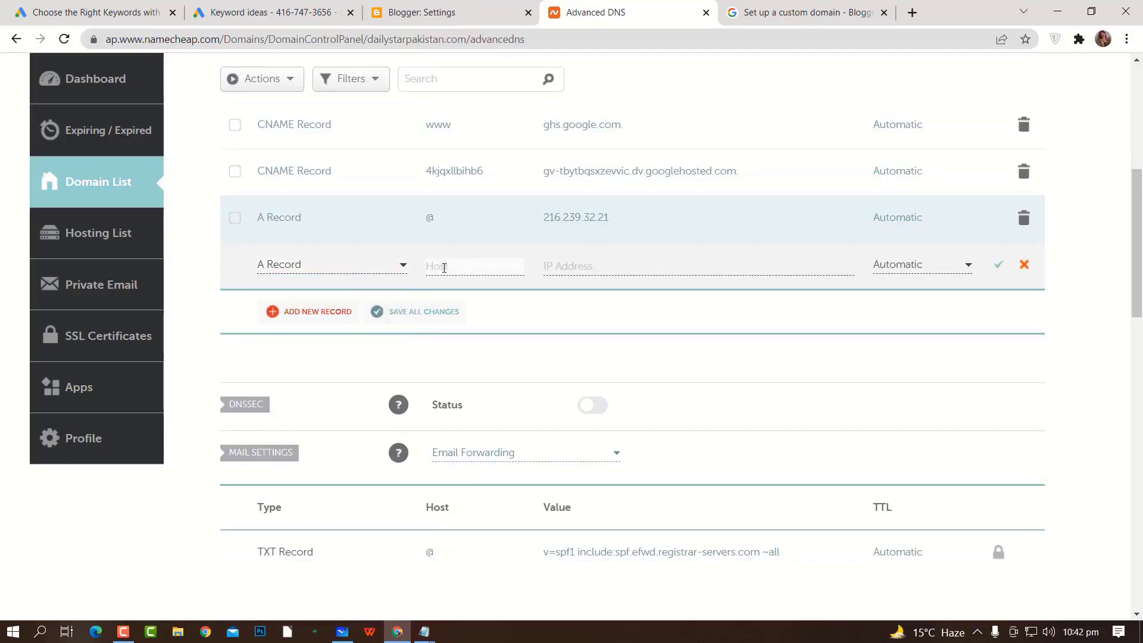
left_click(536, 268)
right_click(571, 266)
left_click(623, 396)
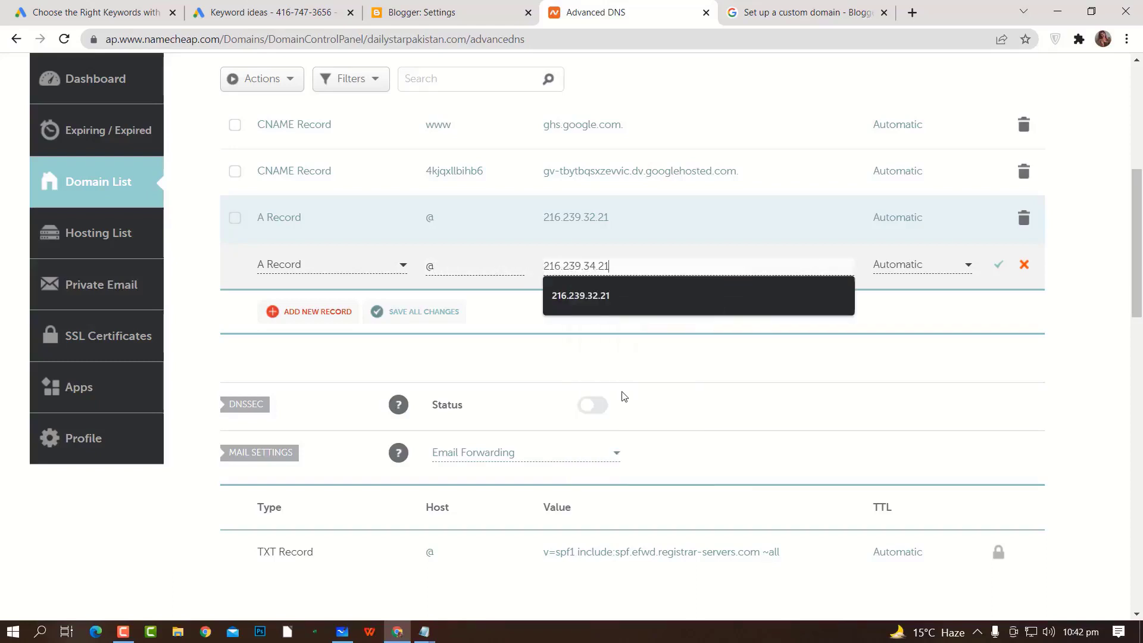
left_click(804, 12)
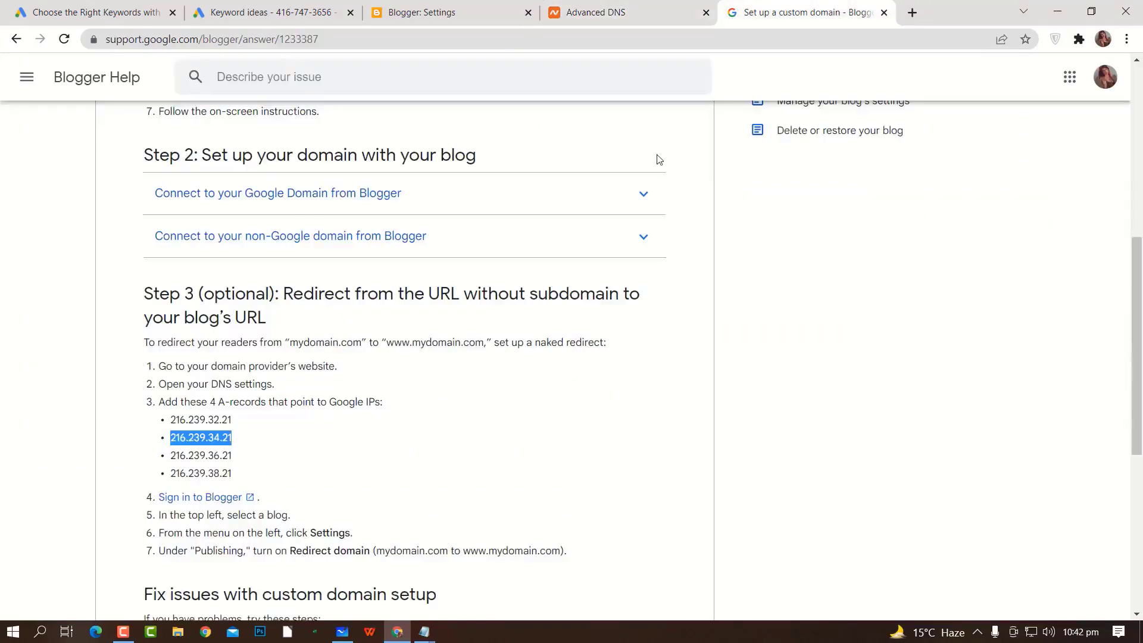
double_click(213, 456)
right_click(213, 457)
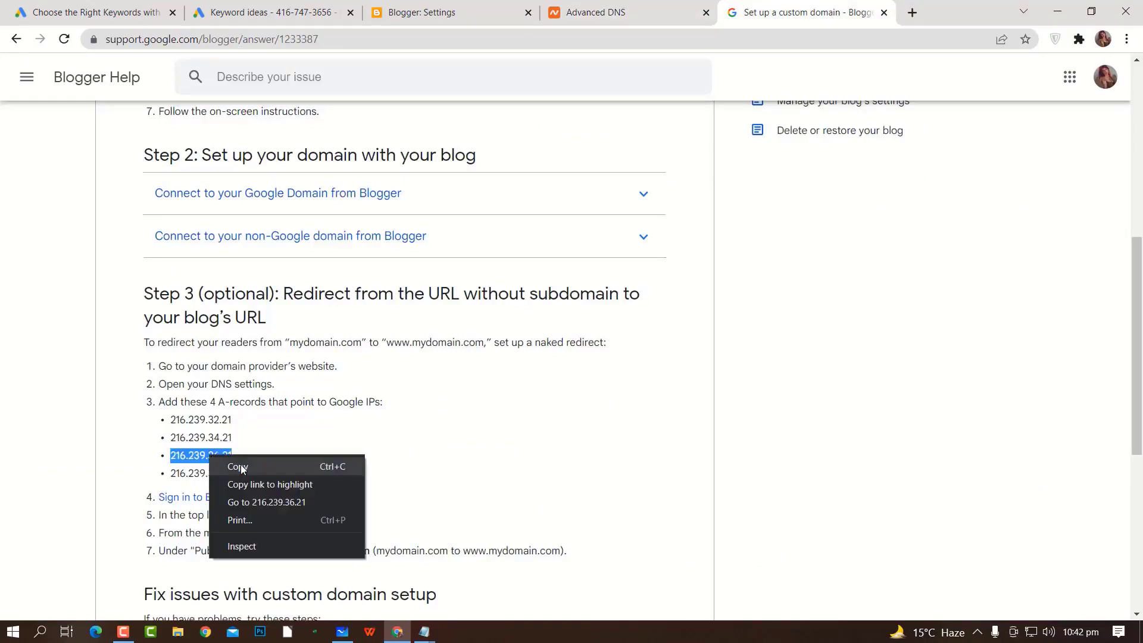
left_click(233, 466)
left_click(627, 12)
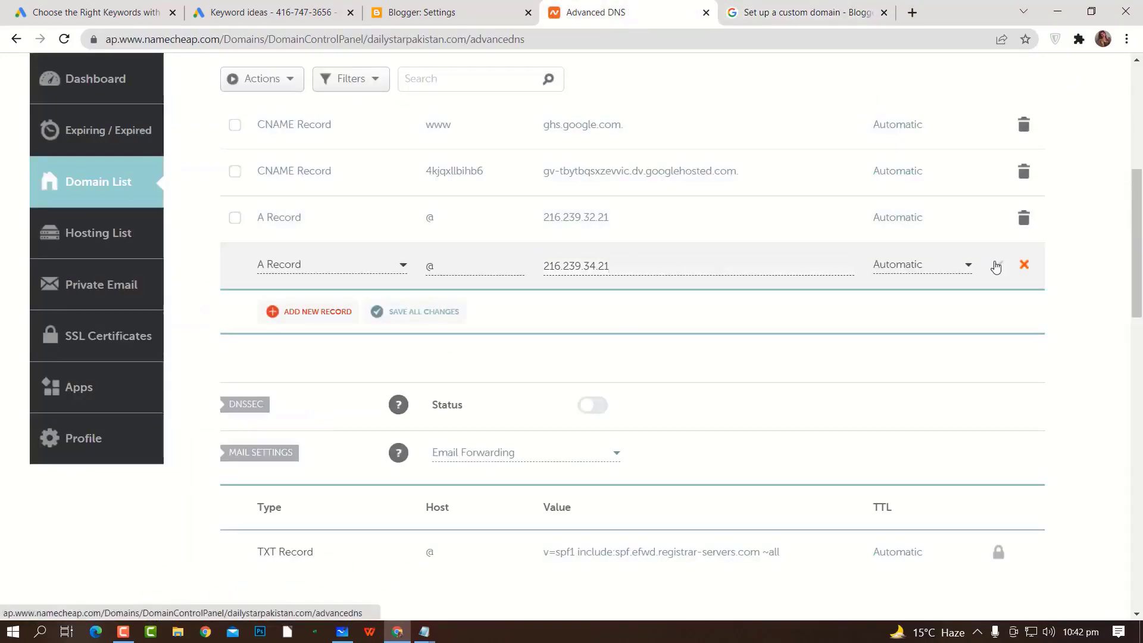
key("Return")
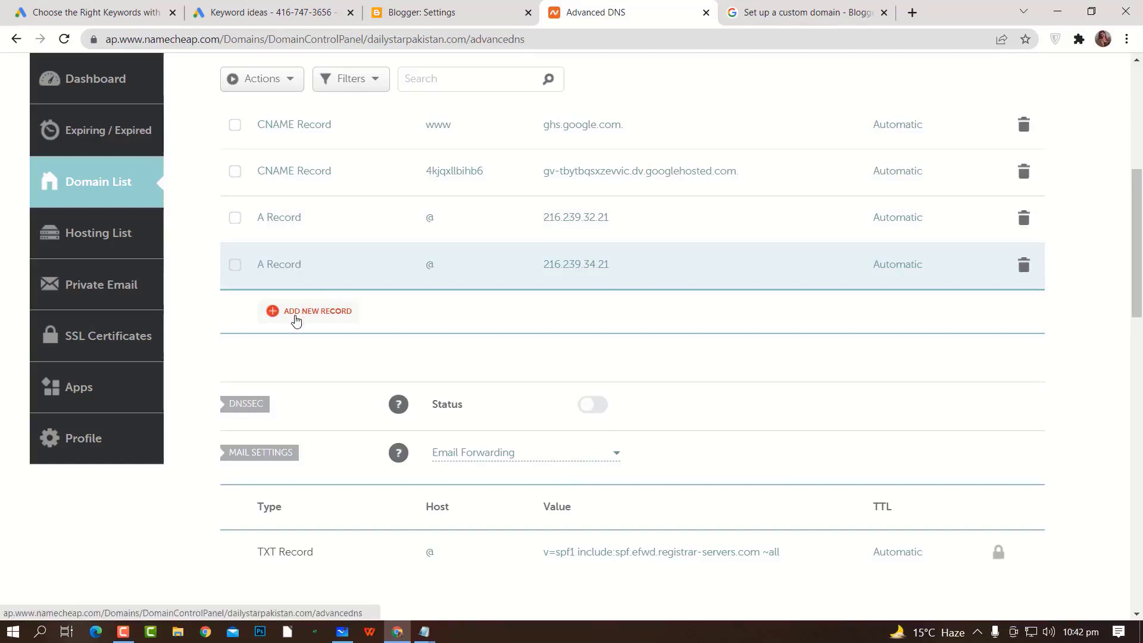
Start a third A record with host @, copying 216.239.36.21 from the help article.
left_click(297, 316)
left_click(297, 320)
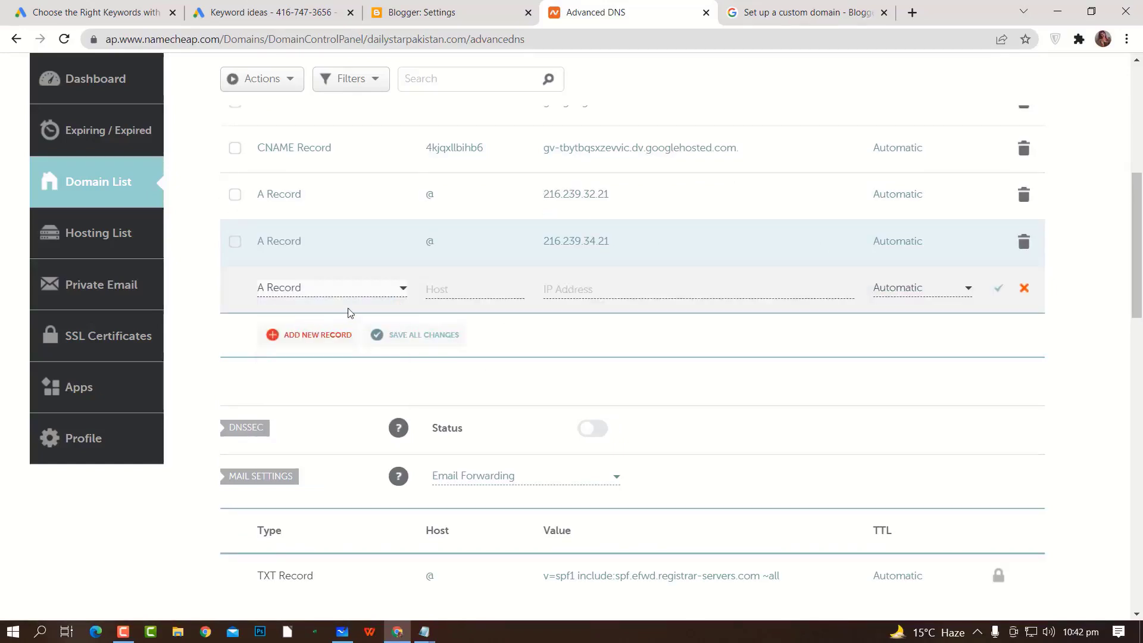
left_click(781, 13)
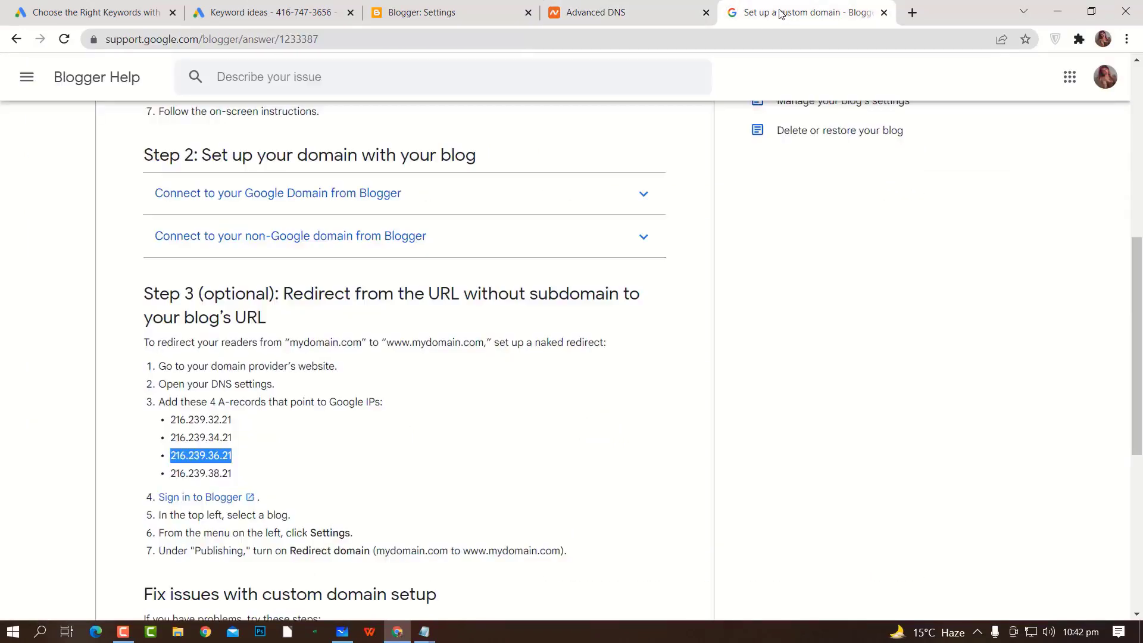
right_click(213, 460)
left_click(242, 470)
left_click(596, 12)
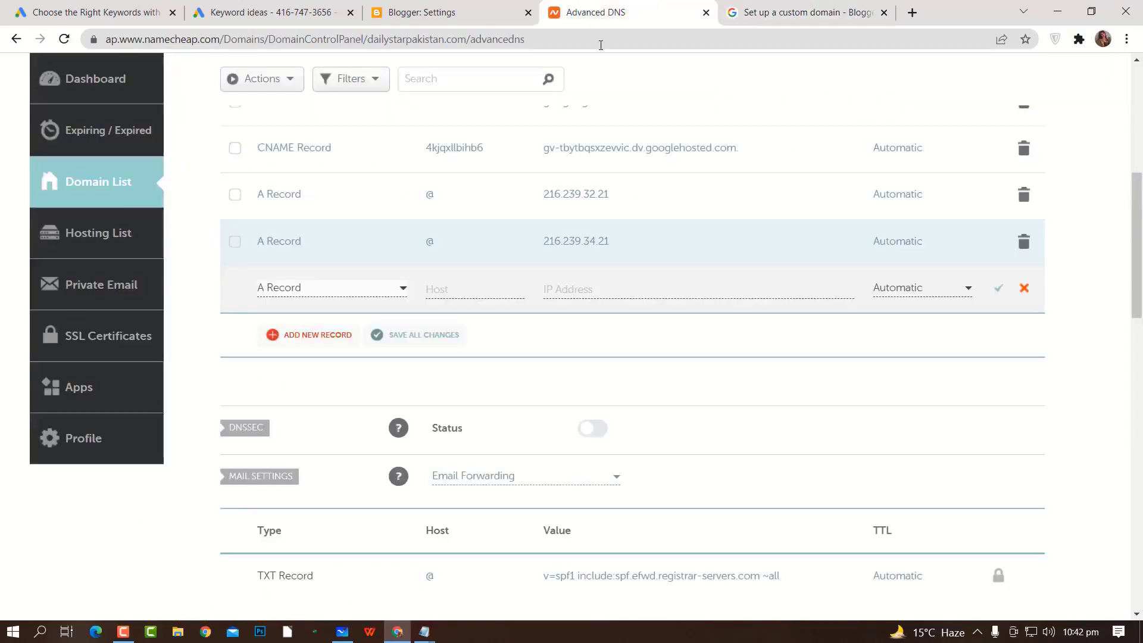
left_click(455, 290)
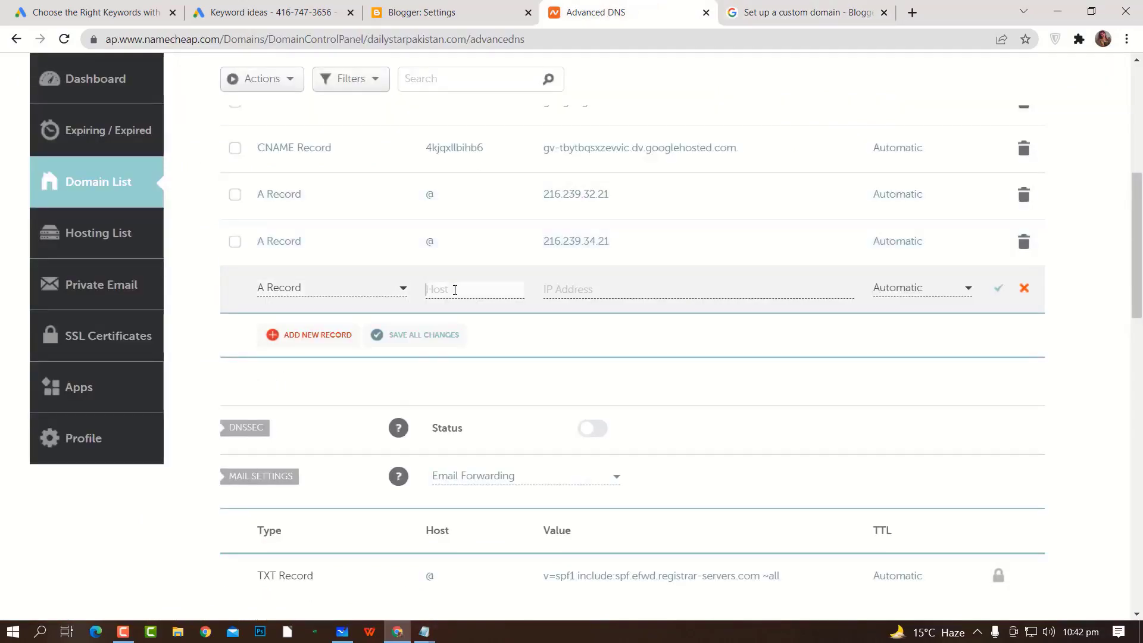
type("@")
Paste 216.239.36.21 as the third record's IP, copy 216.239.38.21, and save it.
left_click(574, 292)
right_click(573, 292)
left_click(625, 404)
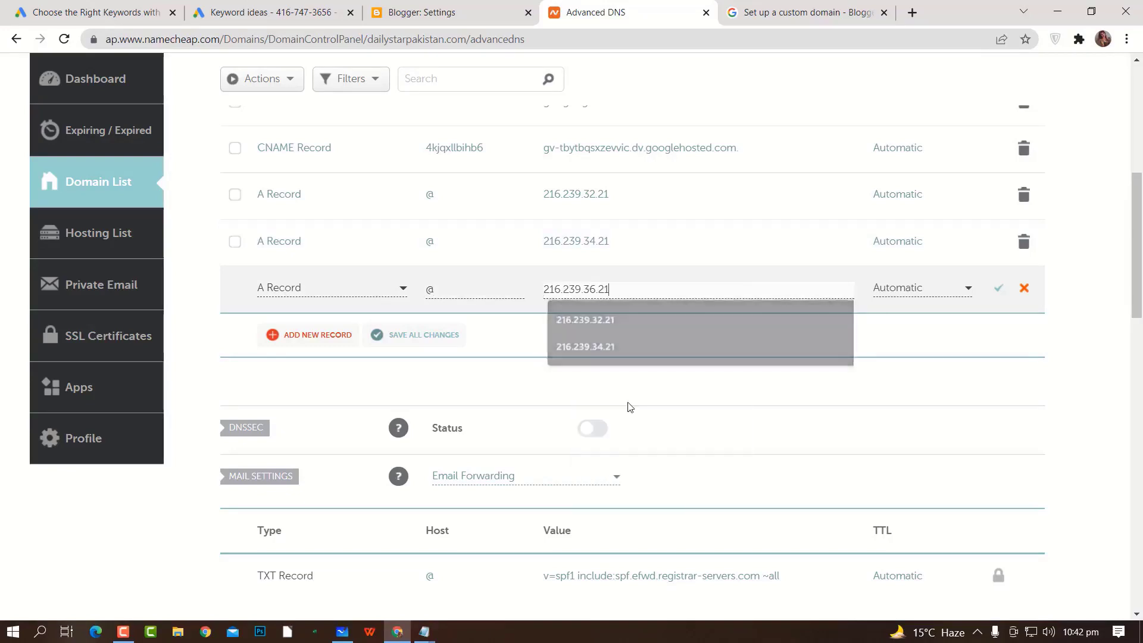
left_click(803, 12)
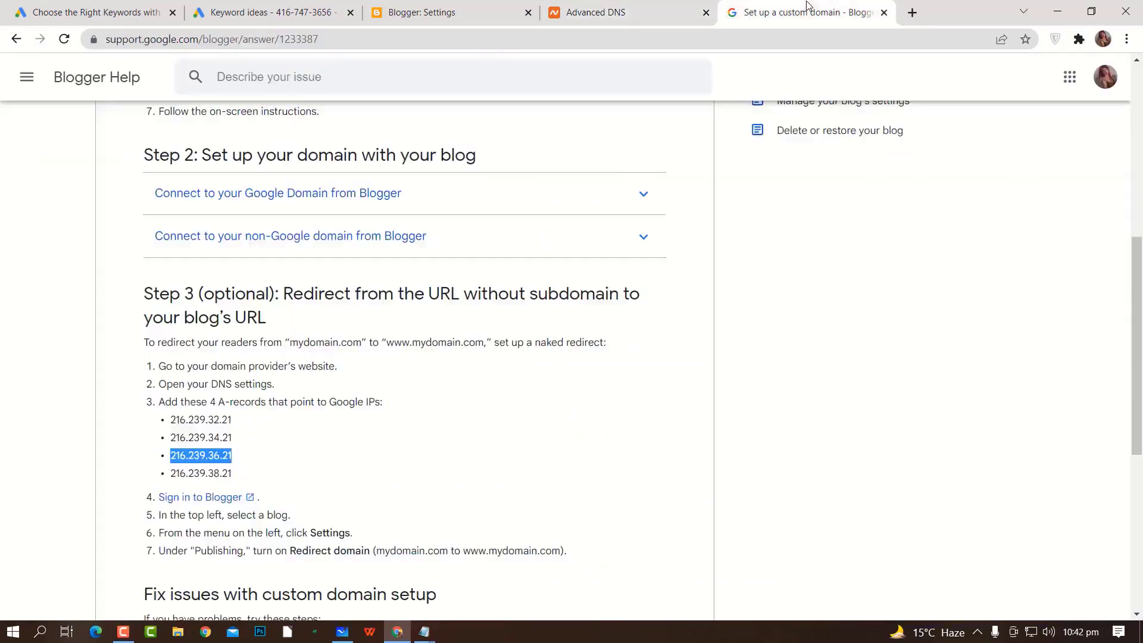
double_click(198, 473)
right_click(197, 473)
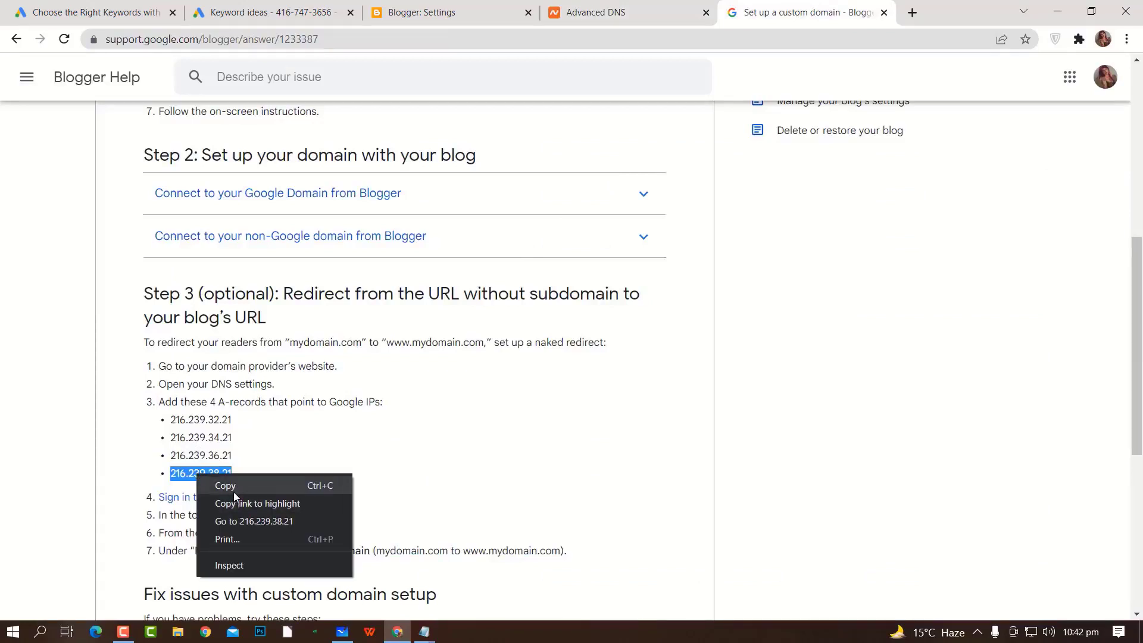
left_click(226, 483)
left_click(674, 5)
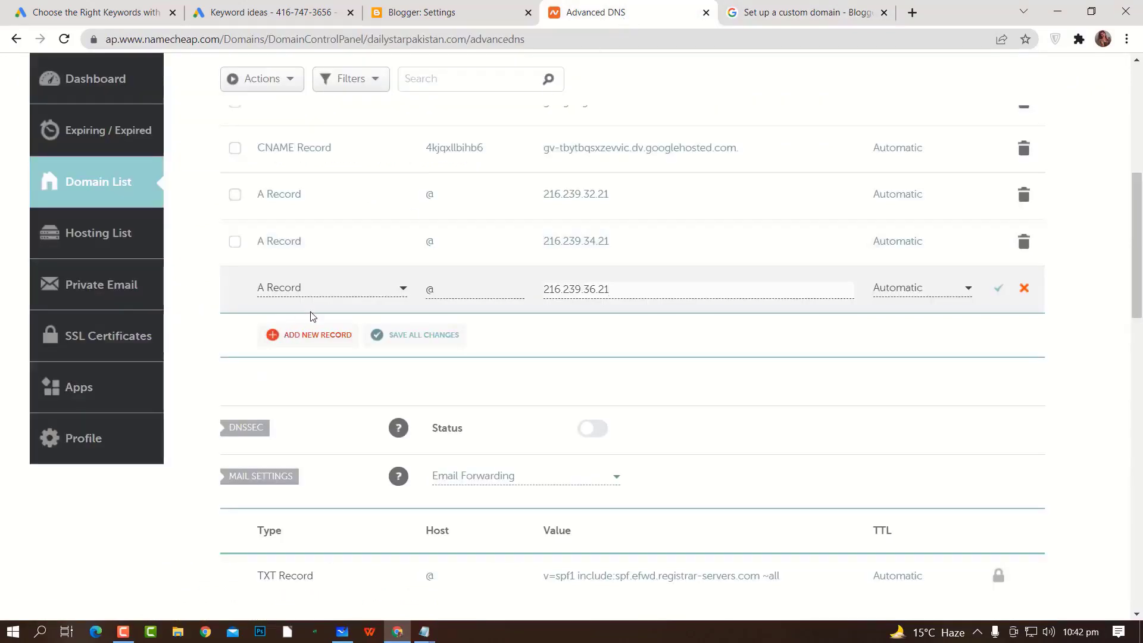
left_click(998, 288)
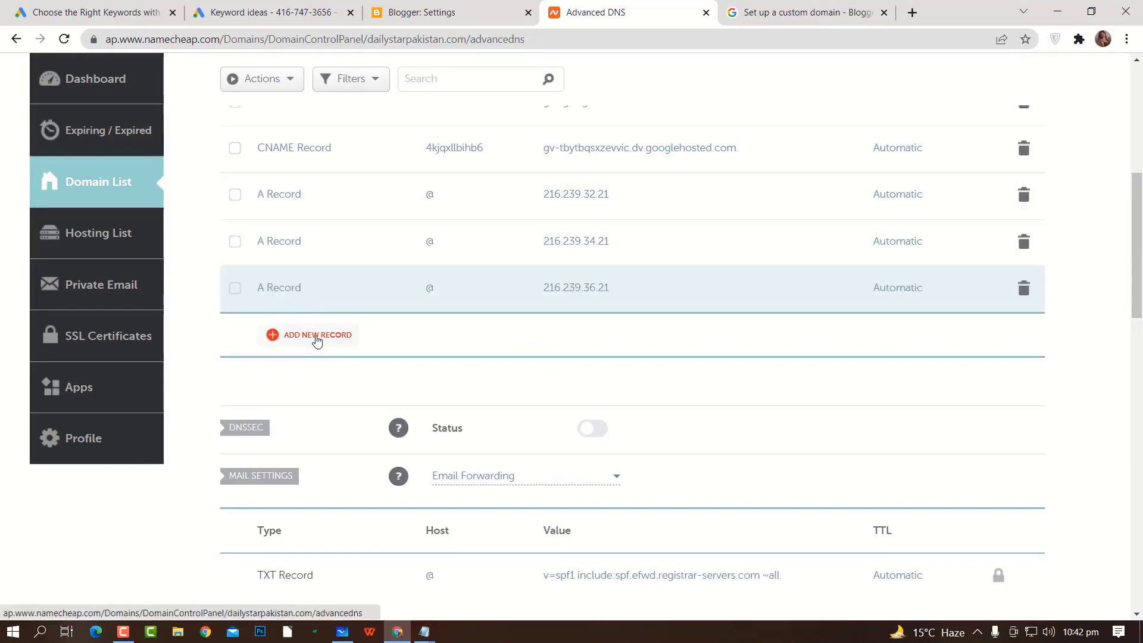
Add and save a fourth A record pointing to 216.239.38.21.
left_click(316, 334)
left_click(293, 309)
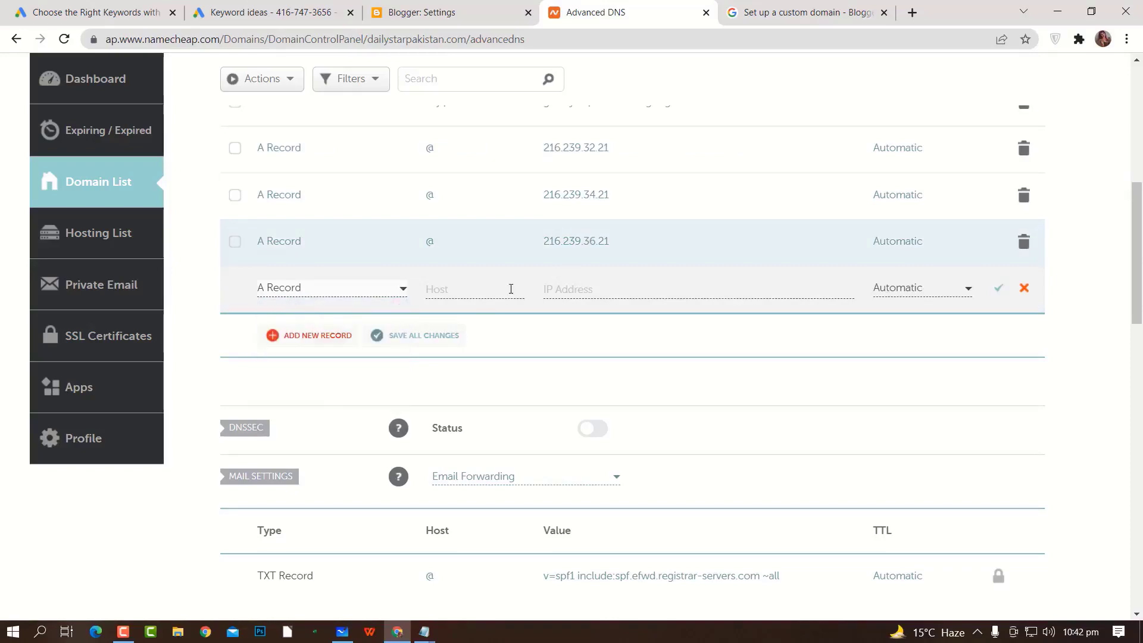
left_click(480, 289)
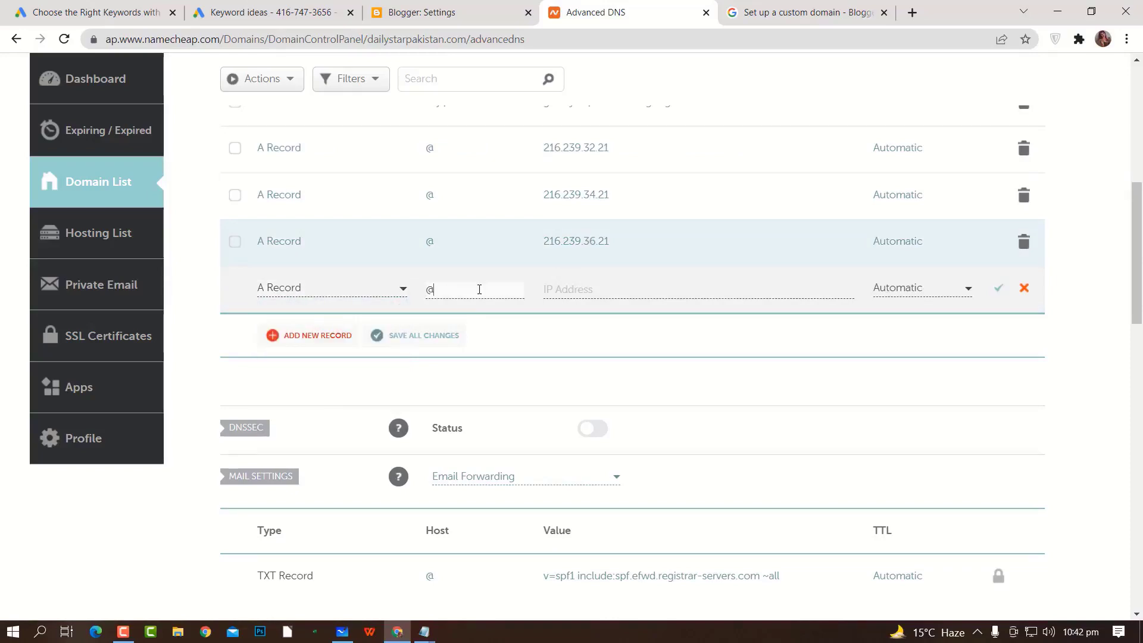
left_click(556, 289)
right_click(556, 292)
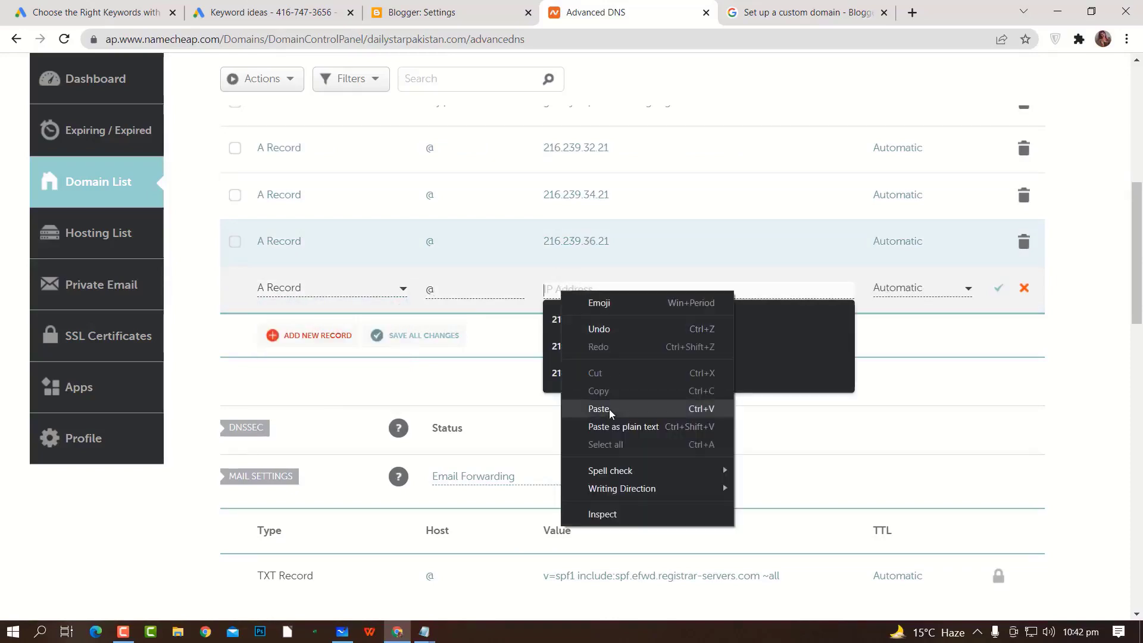
left_click(596, 404)
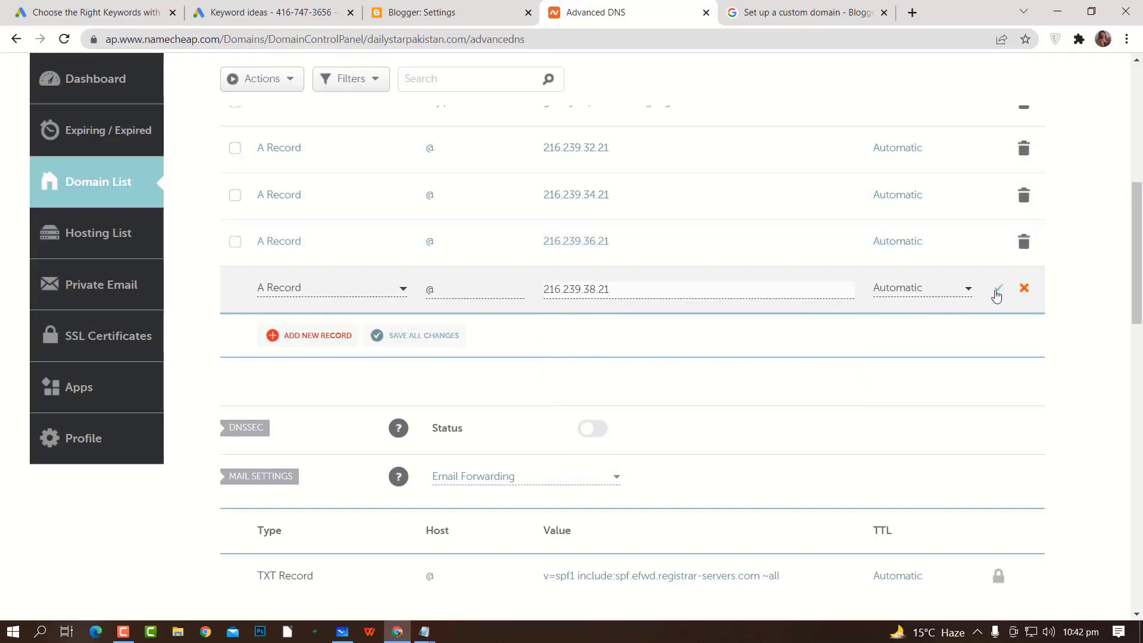
left_click(1000, 290)
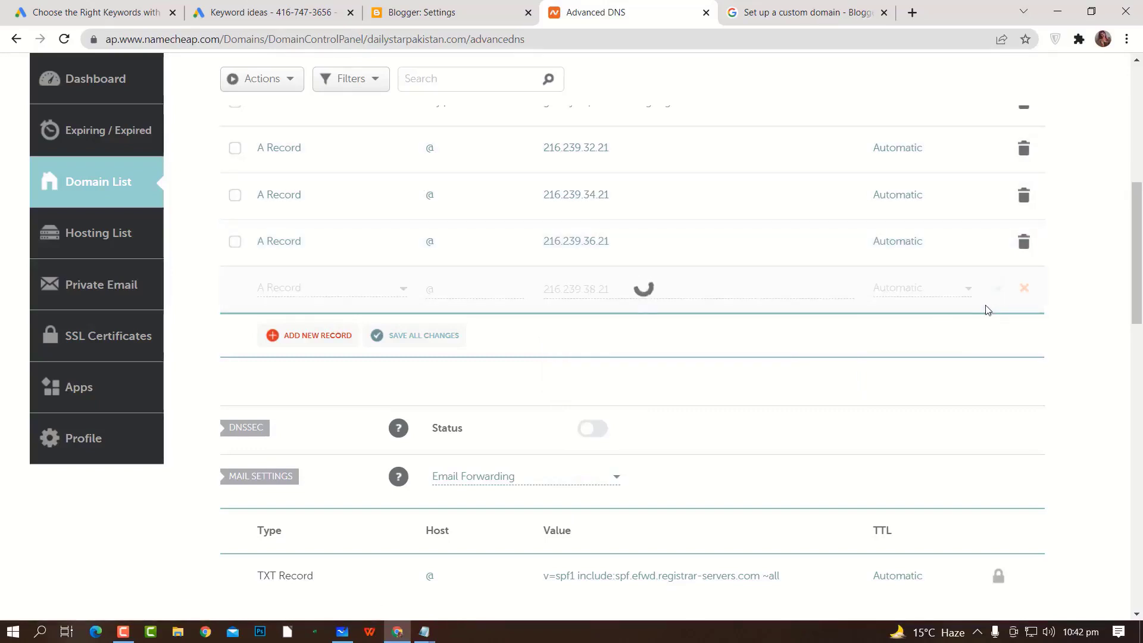
Reopen dailystarpakistan.com's Advanced DNS from Domain List and scroll to its host records.
scroll(815, 336, "up", 6)
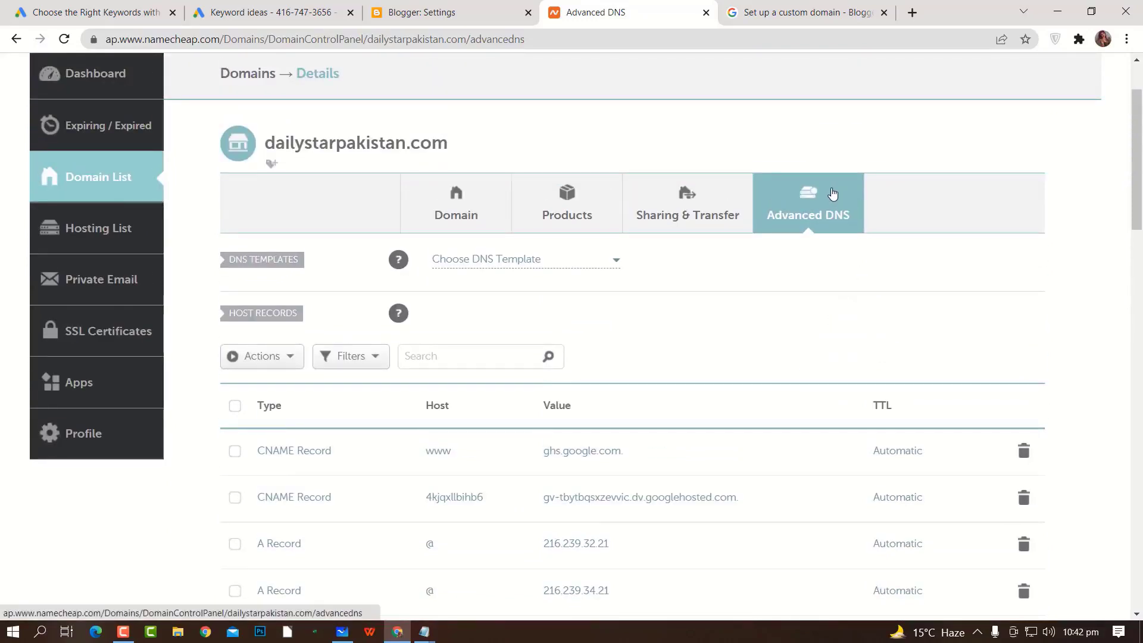
left_click(70, 184)
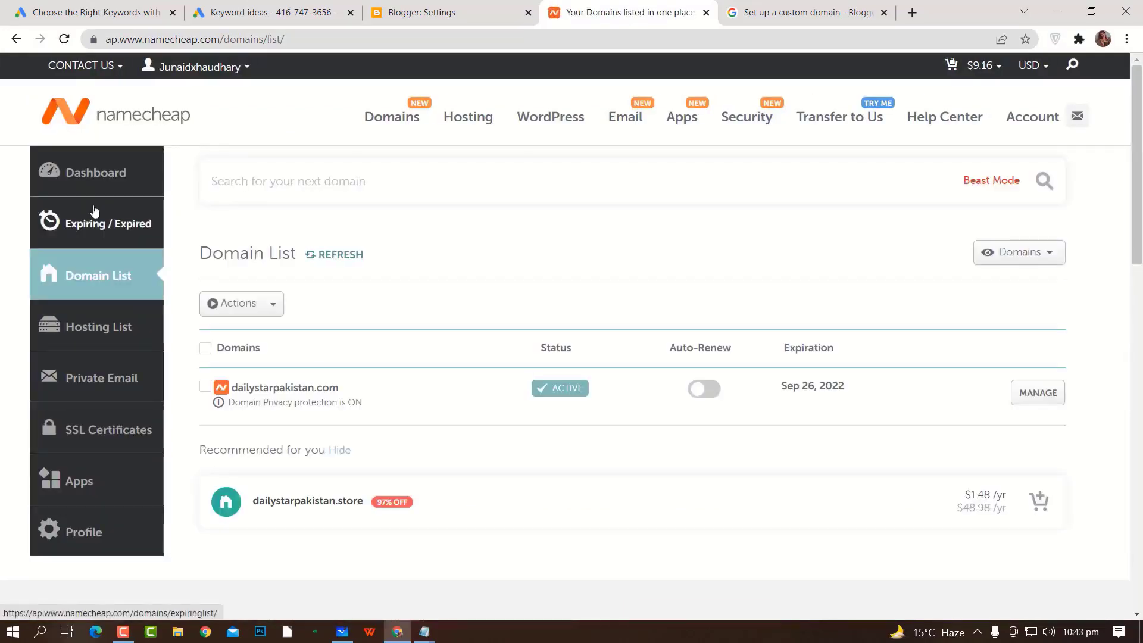
left_click(1039, 393)
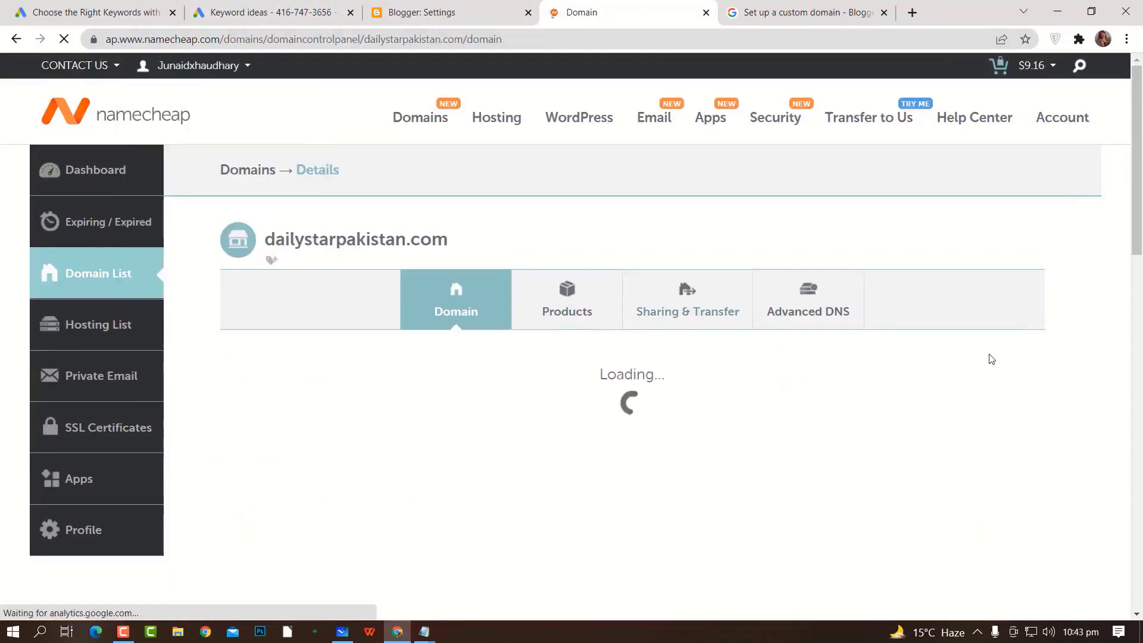
left_click(804, 299)
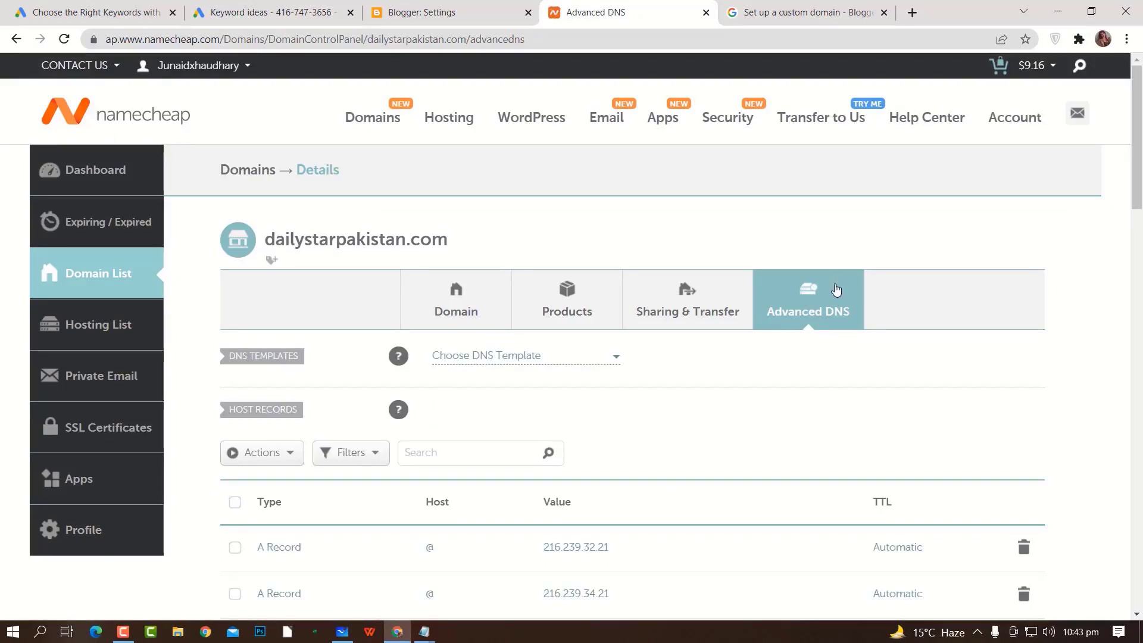
scroll(837, 294, "down", 5)
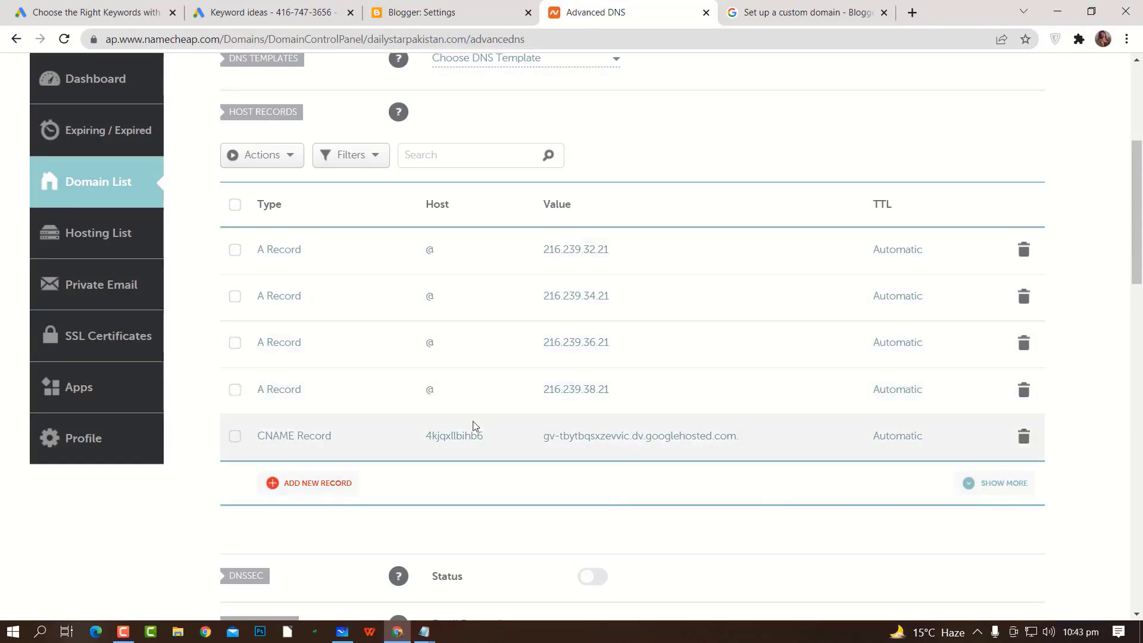
left_click(411, 12)
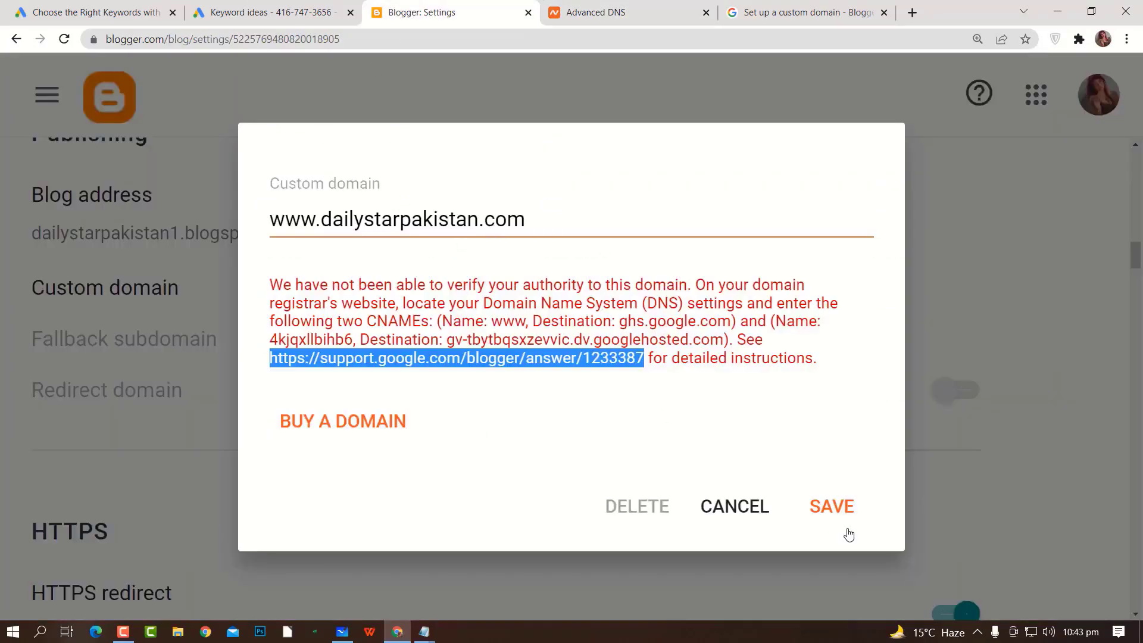
left_click(832, 510)
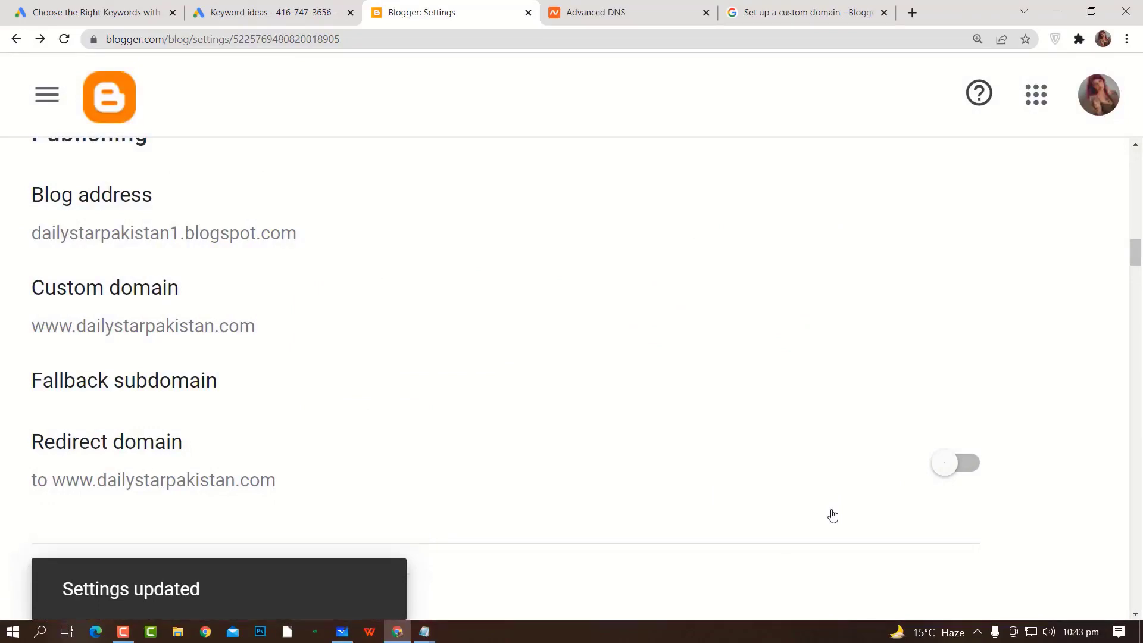
key("ctrl+minus")
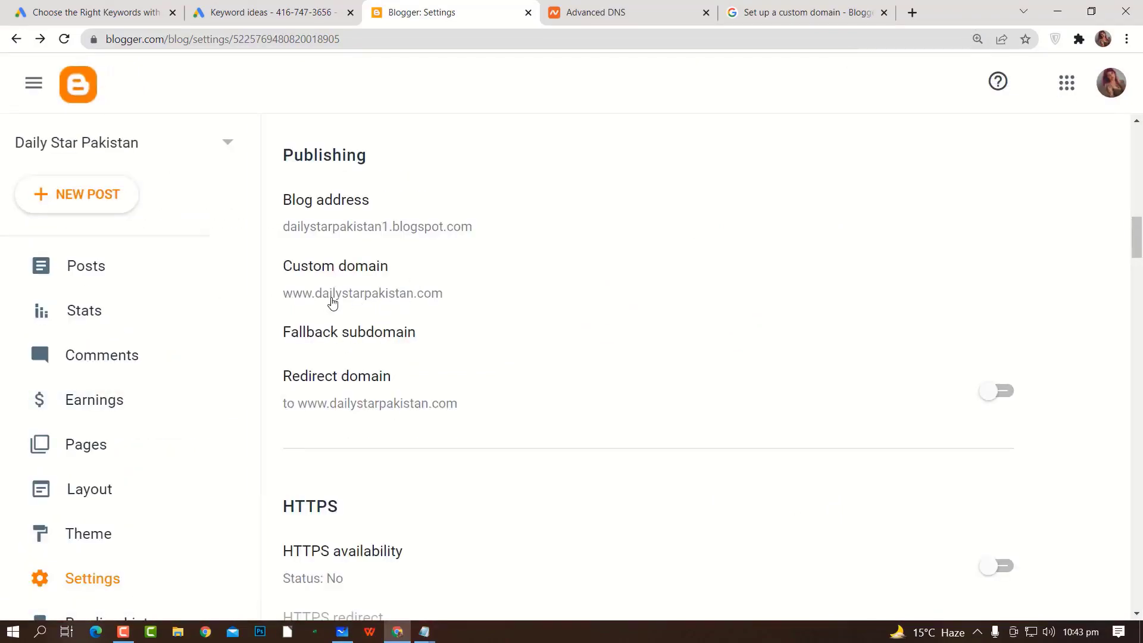
scroll(148, 516, "down", 3)
left_click(99, 494)
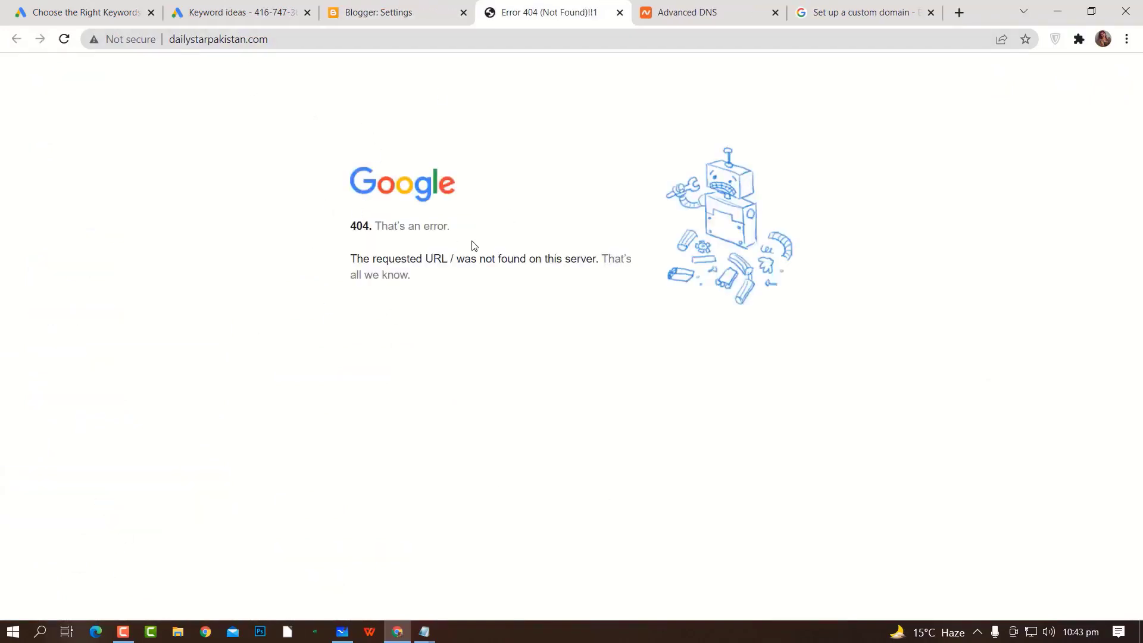
left_click(619, 13)
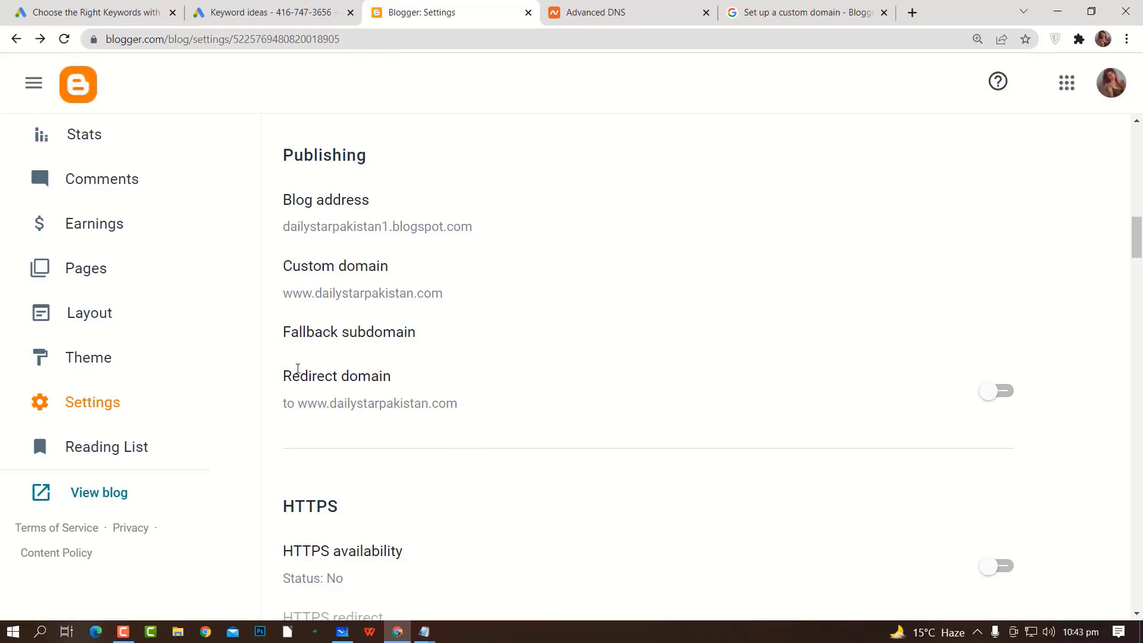
left_click(992, 393)
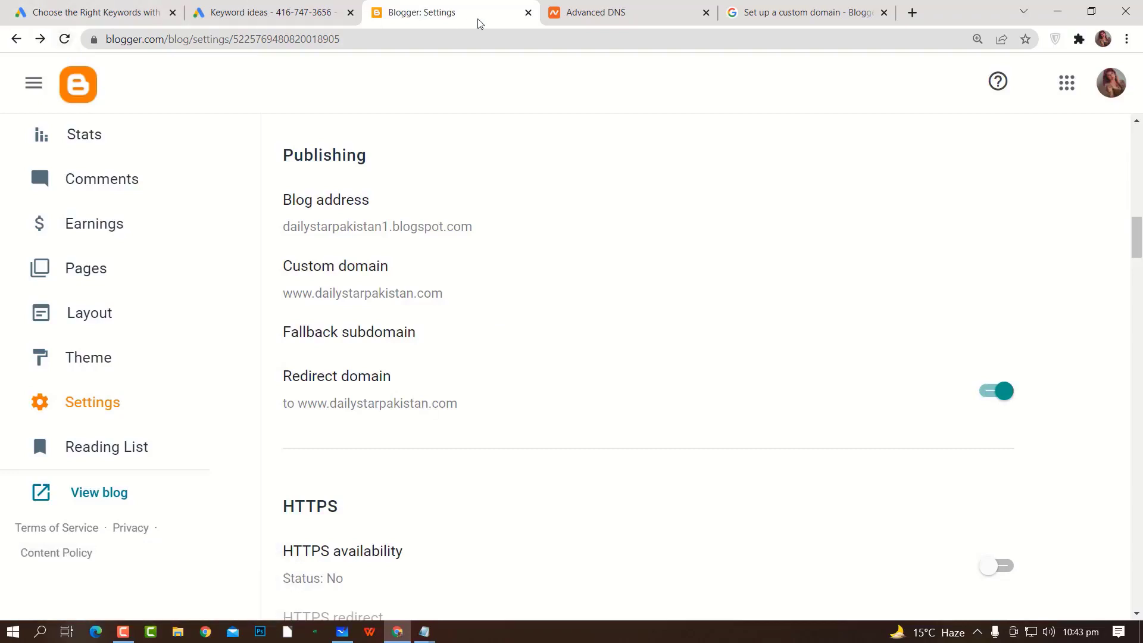
left_click(555, 14)
left_click(918, 13)
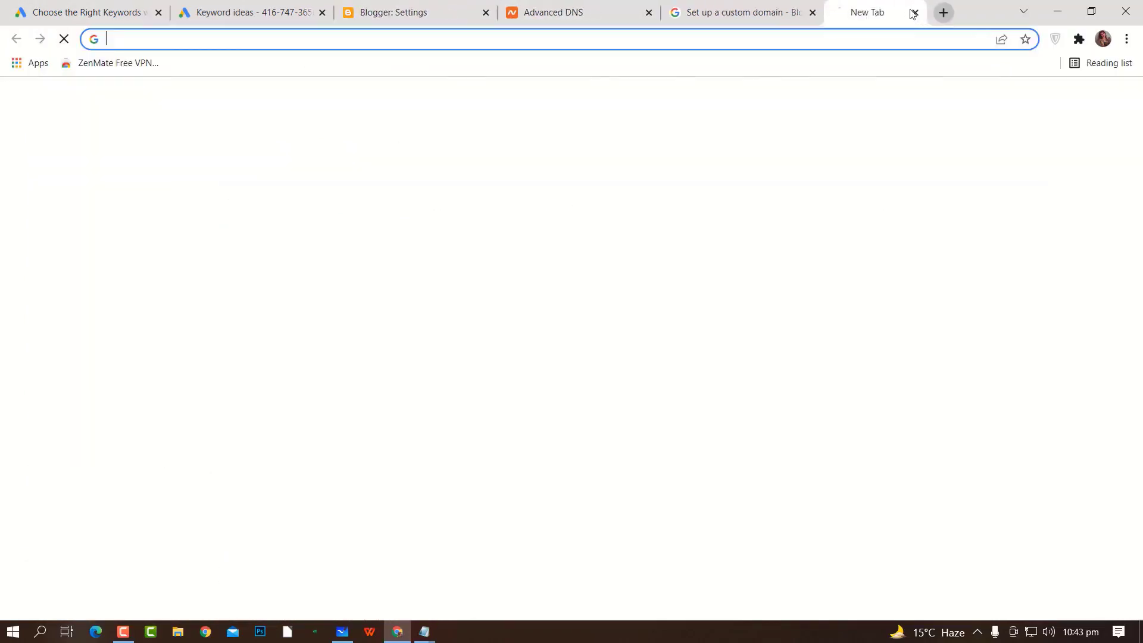
Reopen the blog from Blogger Settings, still a 404, and copy the dailystarpakistan.com address.
type("d")
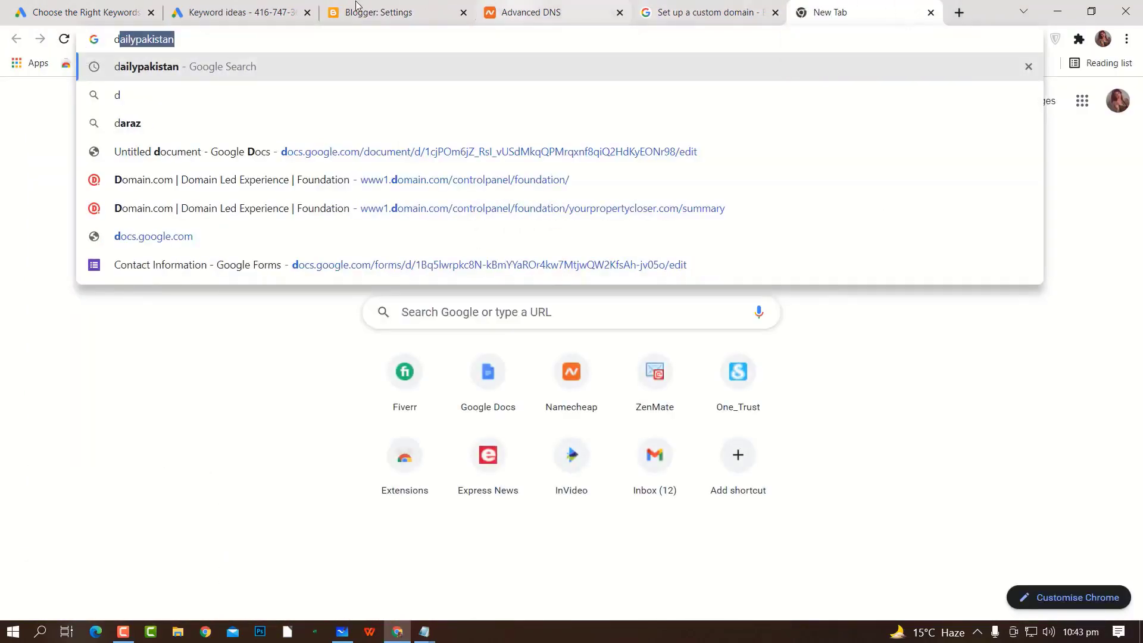
left_click(363, 12)
left_click(96, 491)
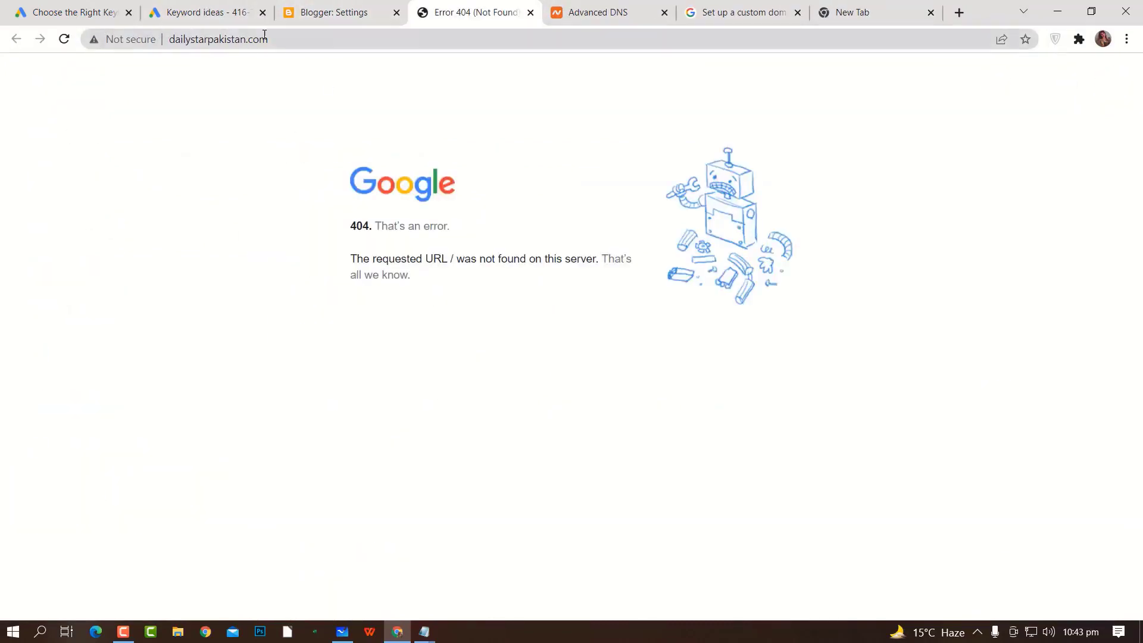
left_click(262, 39)
right_click(264, 38)
left_click(315, 119)
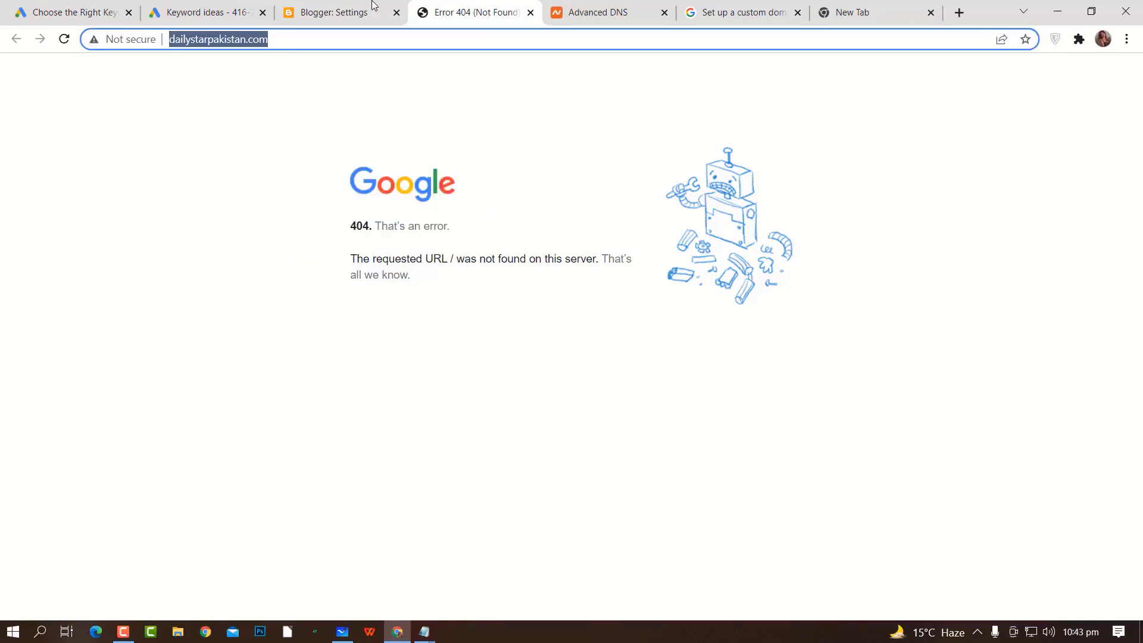
left_click(333, 12)
scroll(459, 505, "down", 10)
scroll(459, 507, "down", 8)
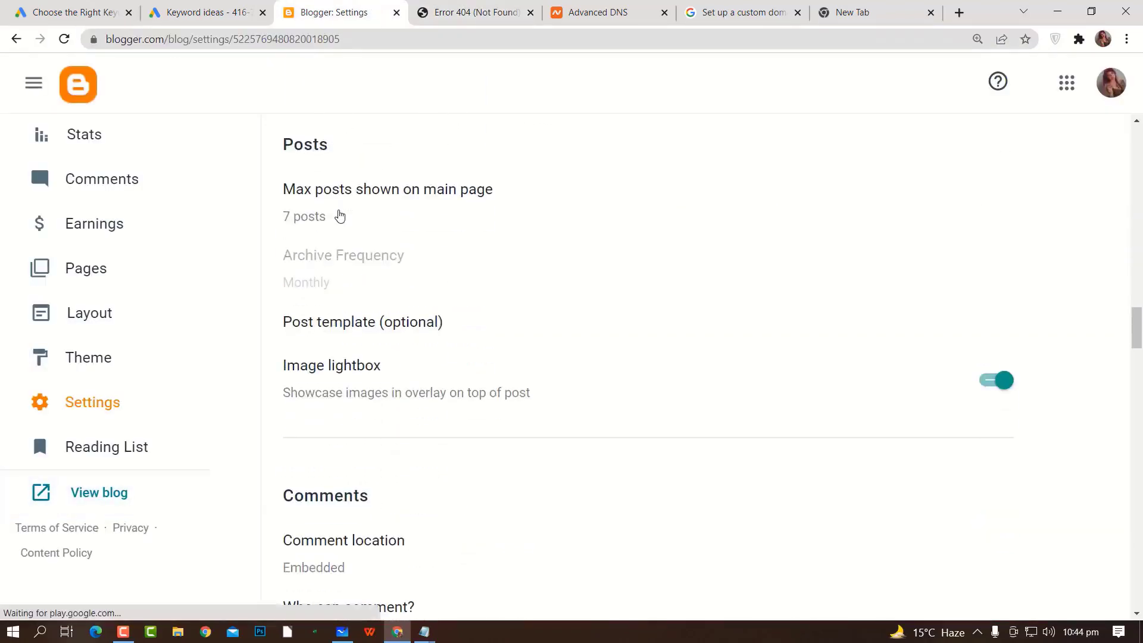
Set Max posts shown on main page to 7, save it, and scroll down through Settings.
left_click(340, 217)
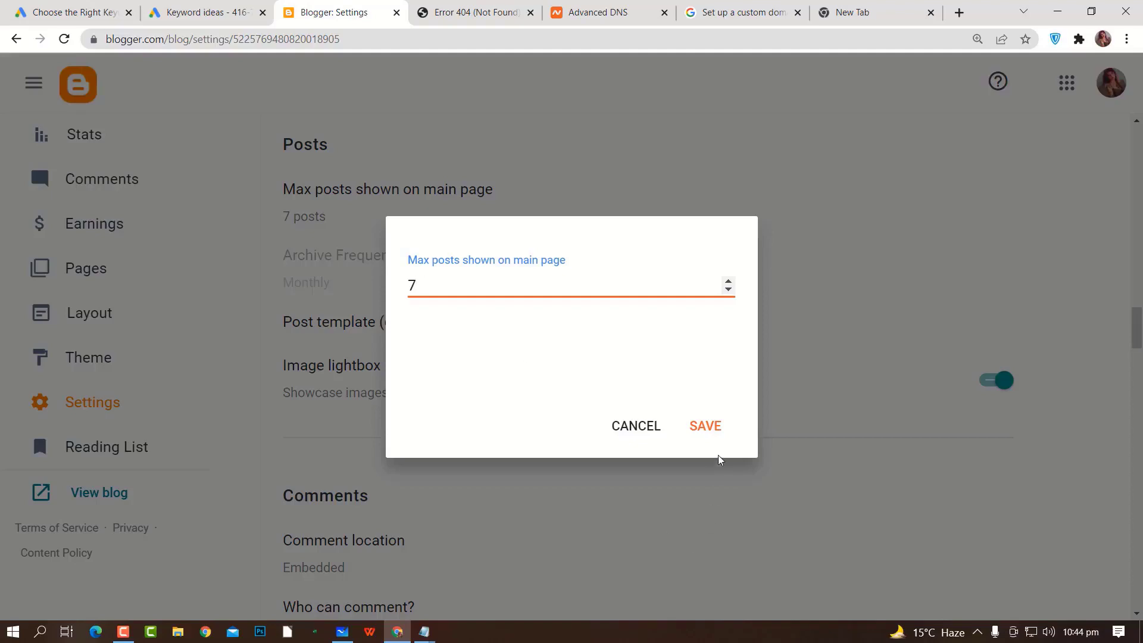
left_click(720, 427)
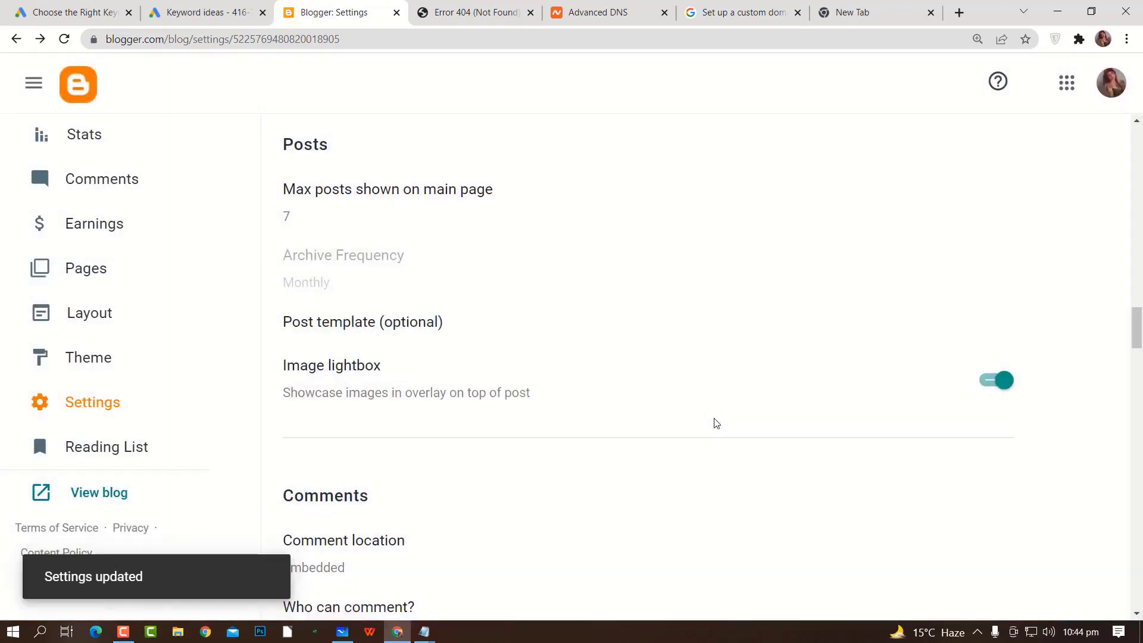
scroll(716, 424, "down", 9)
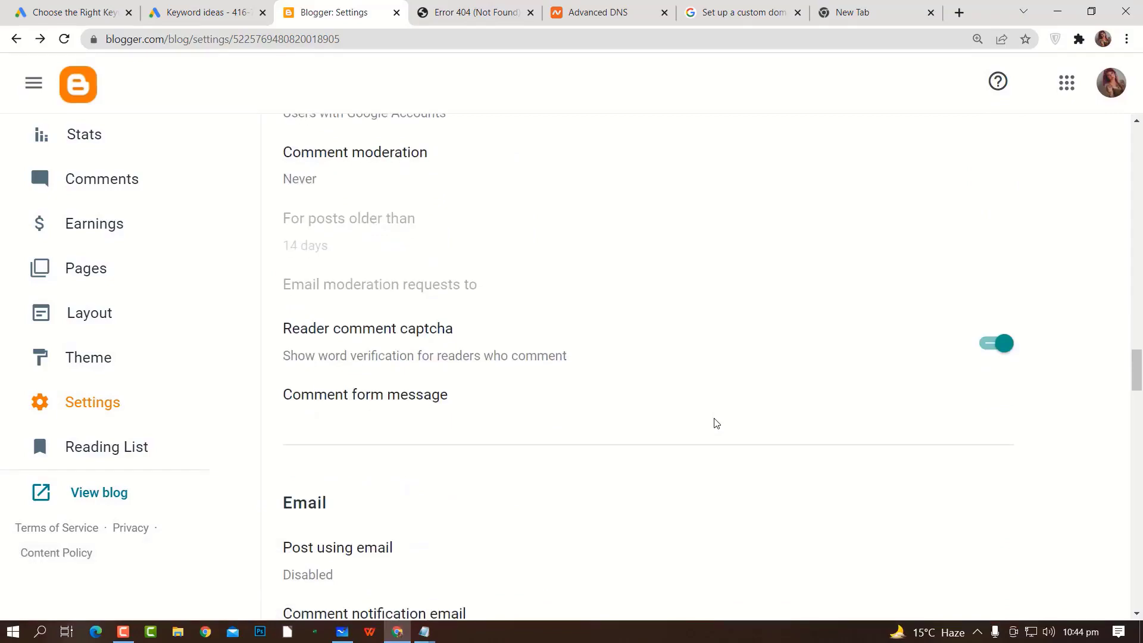
scroll(716, 424, "down", 10)
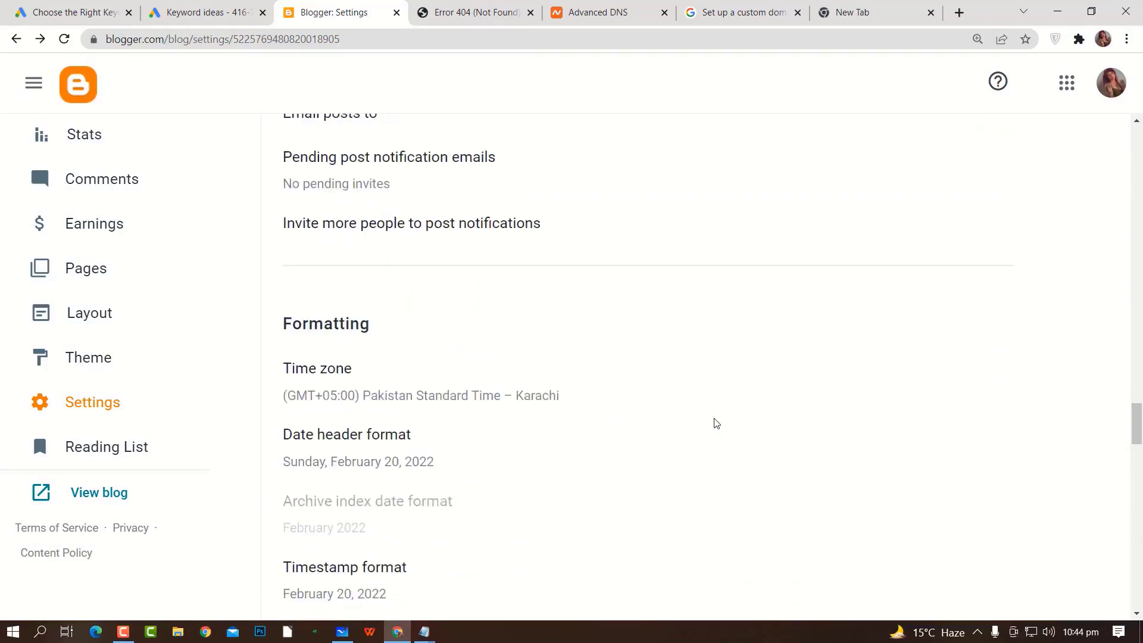
scroll(717, 424, "down", 3)
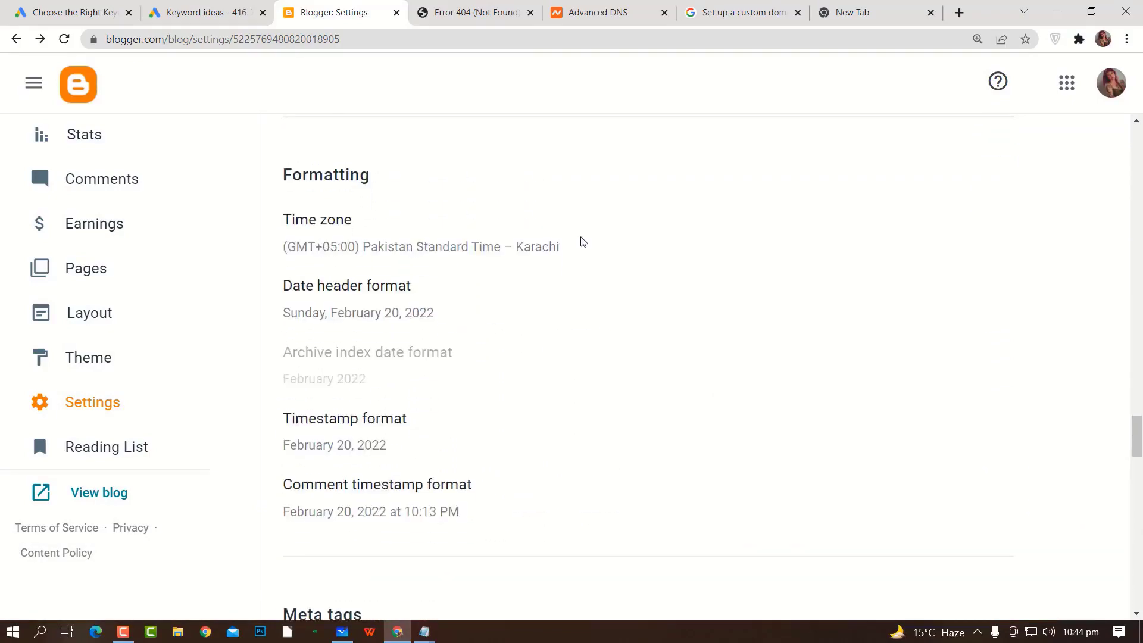
scroll(524, 463, "down", 5)
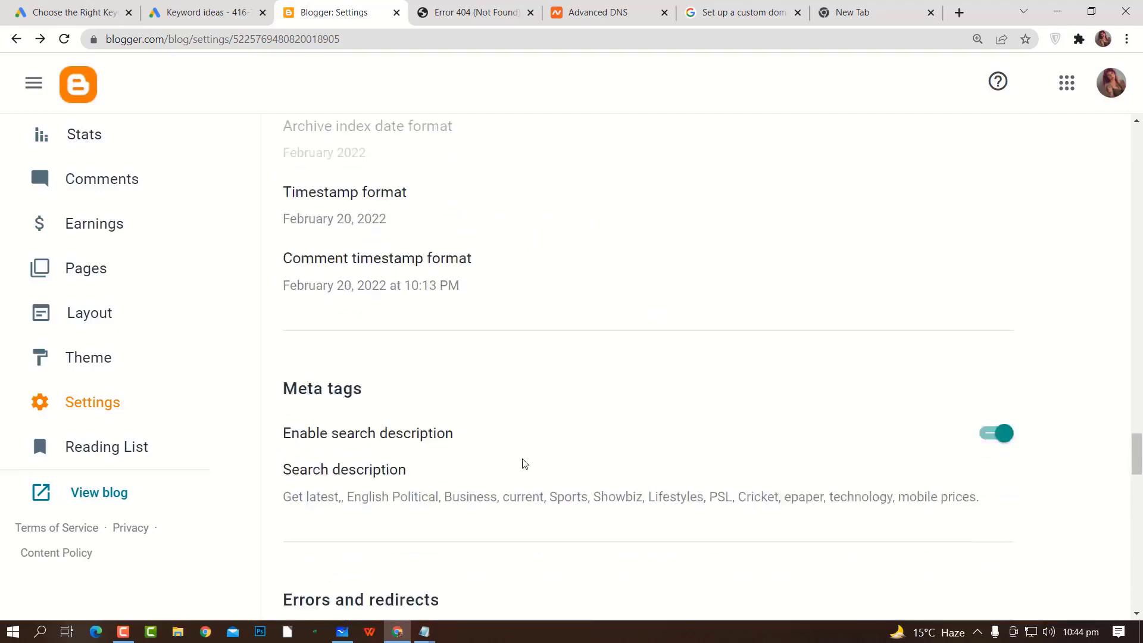
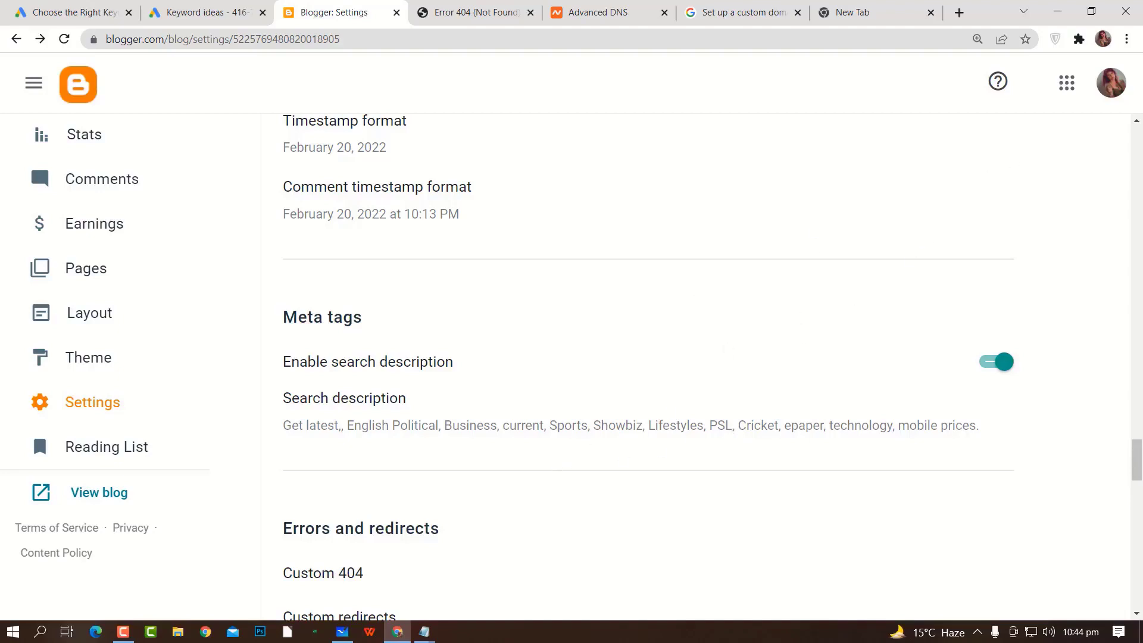
Toggle custom robots.txt and custom robots header tags off and back on.
scroll(566, 425, "down", 5)
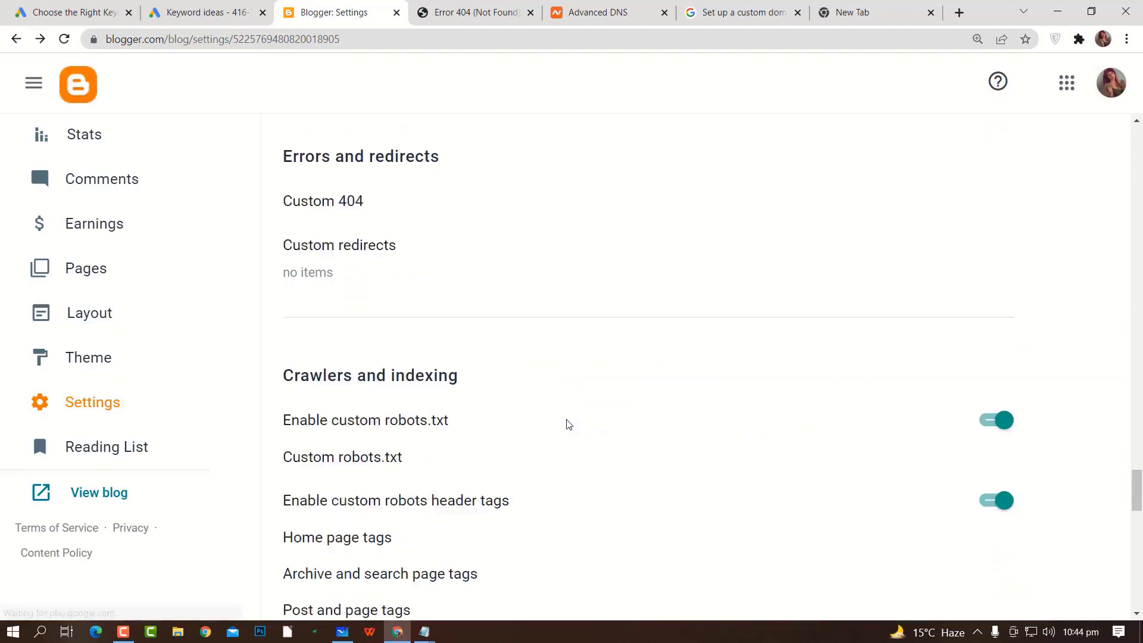
scroll(569, 425, "down", 2)
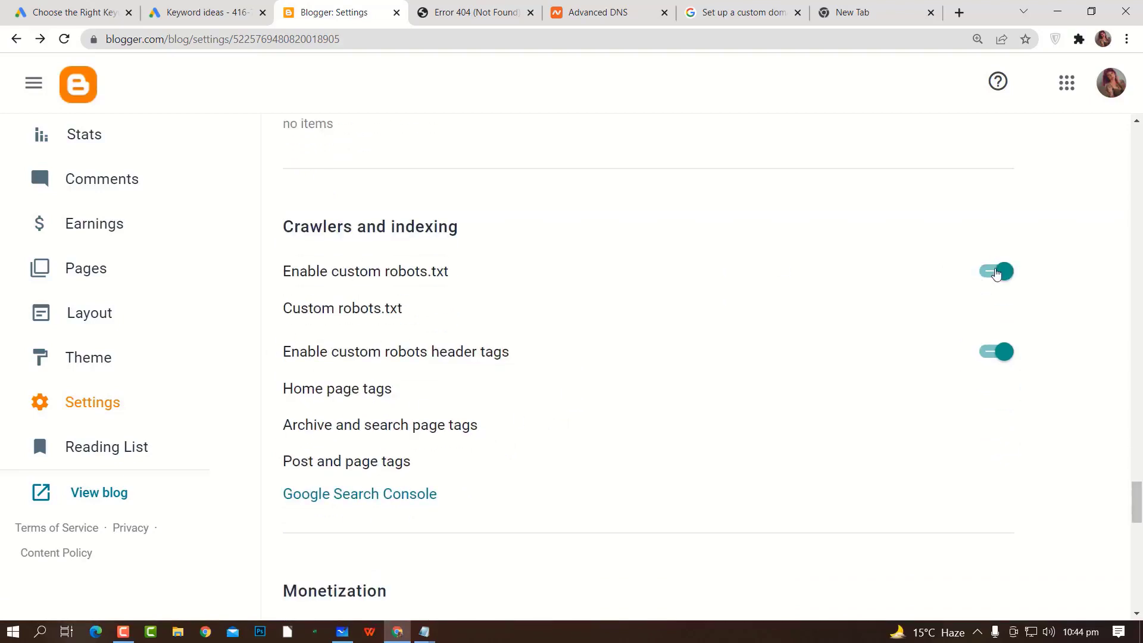
left_click(998, 272)
left_click(1005, 352)
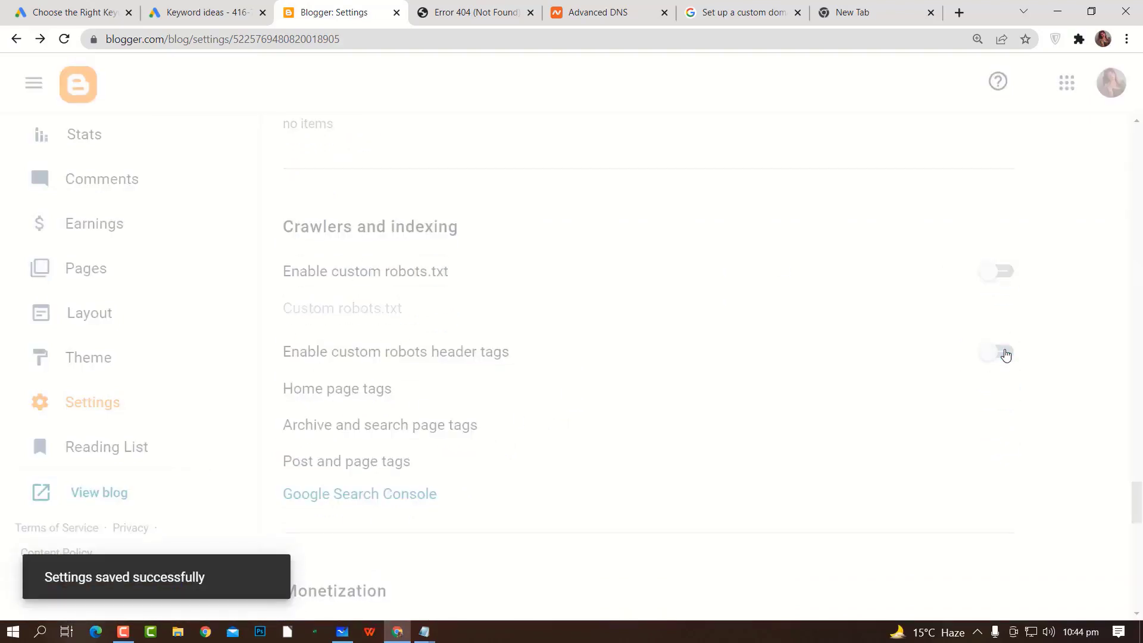
left_click(998, 274)
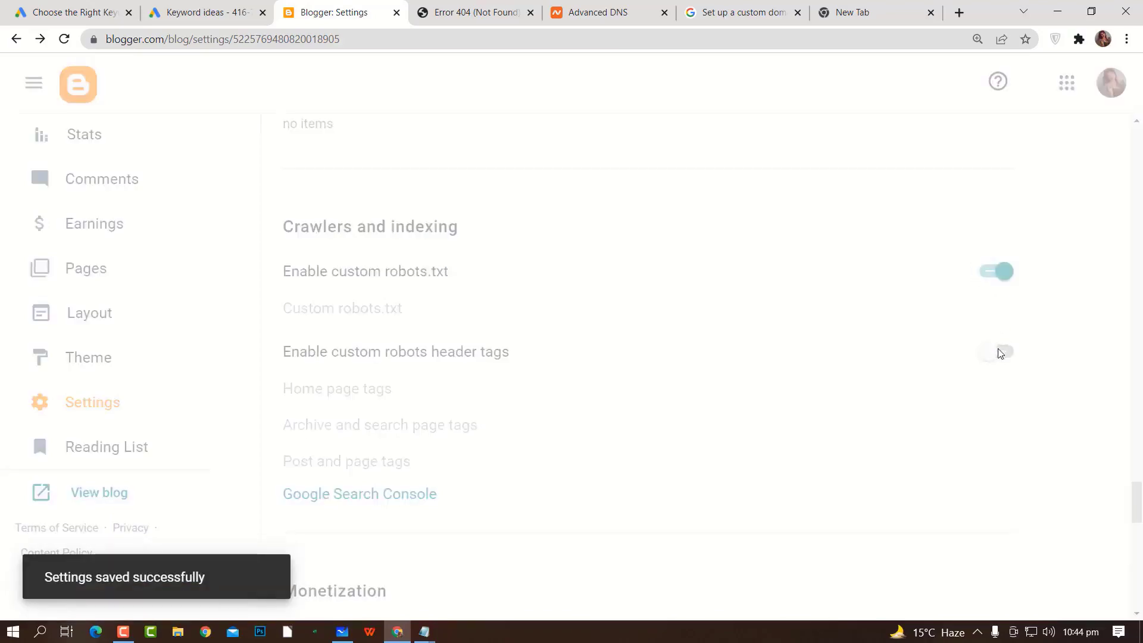
left_click(999, 352)
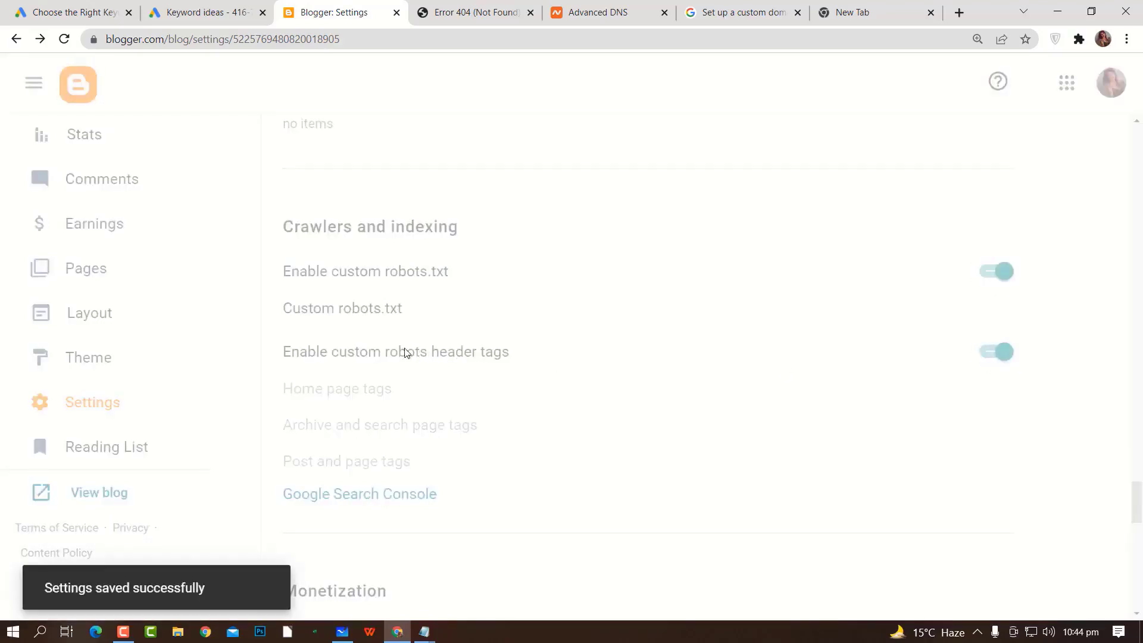
Save the robot tags for the home, archive/search and post pages with all and noodp.
left_click(360, 403)
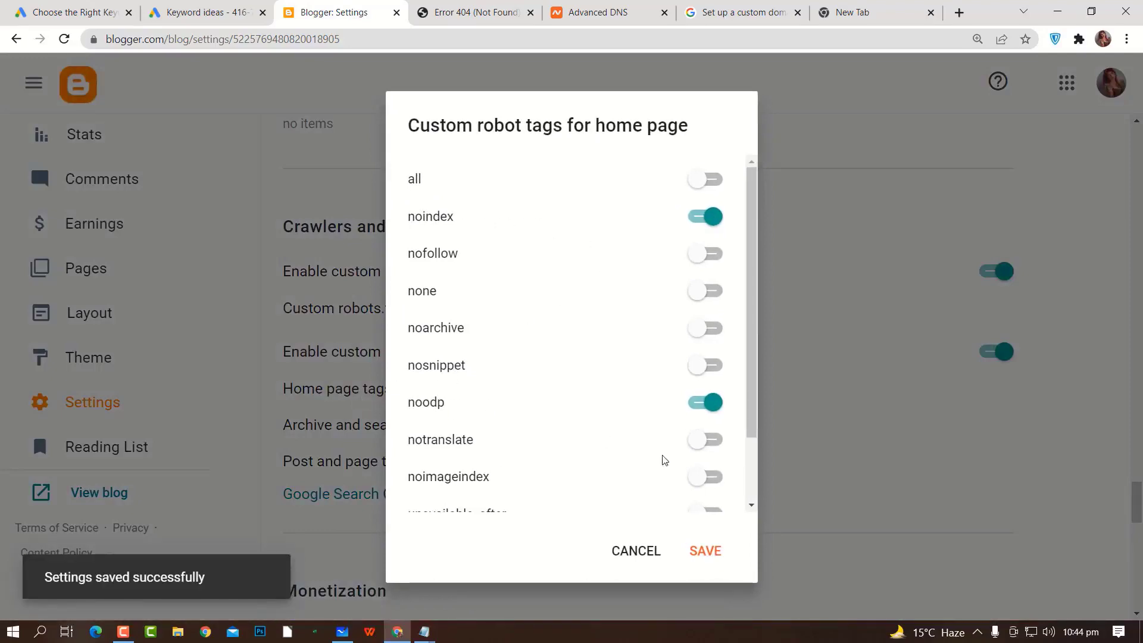
left_click(705, 551)
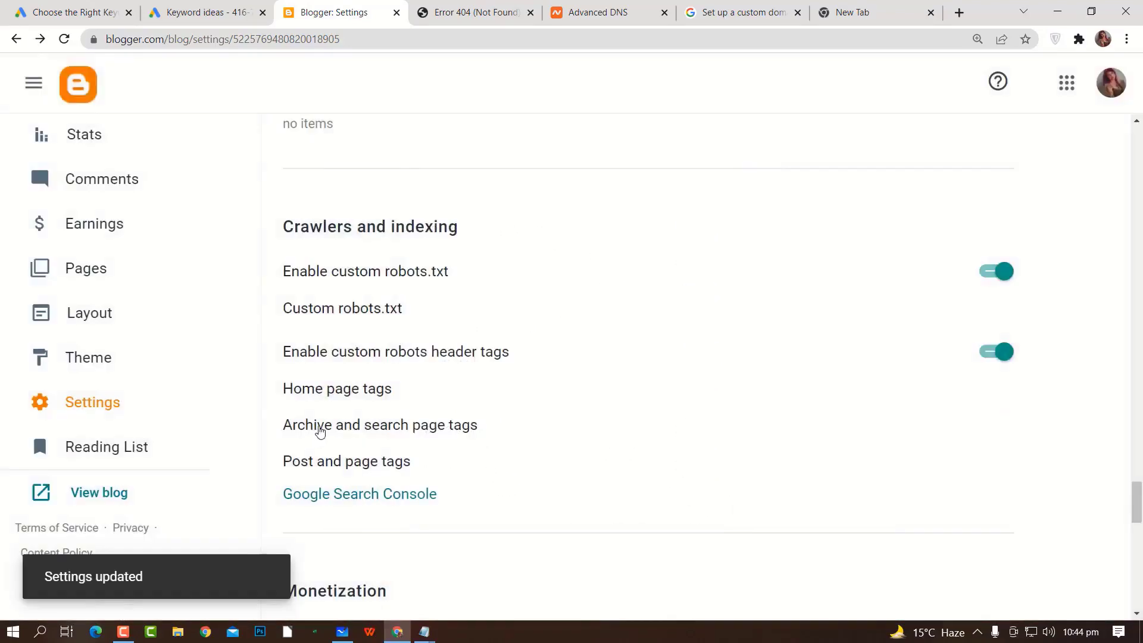
left_click(322, 426)
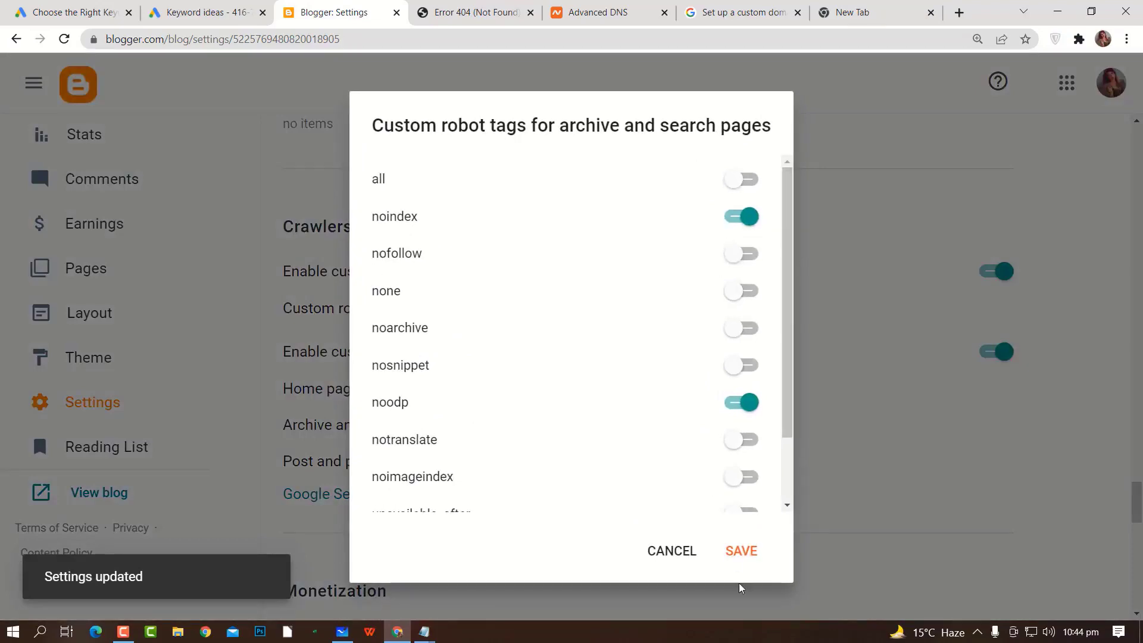
left_click(752, 557)
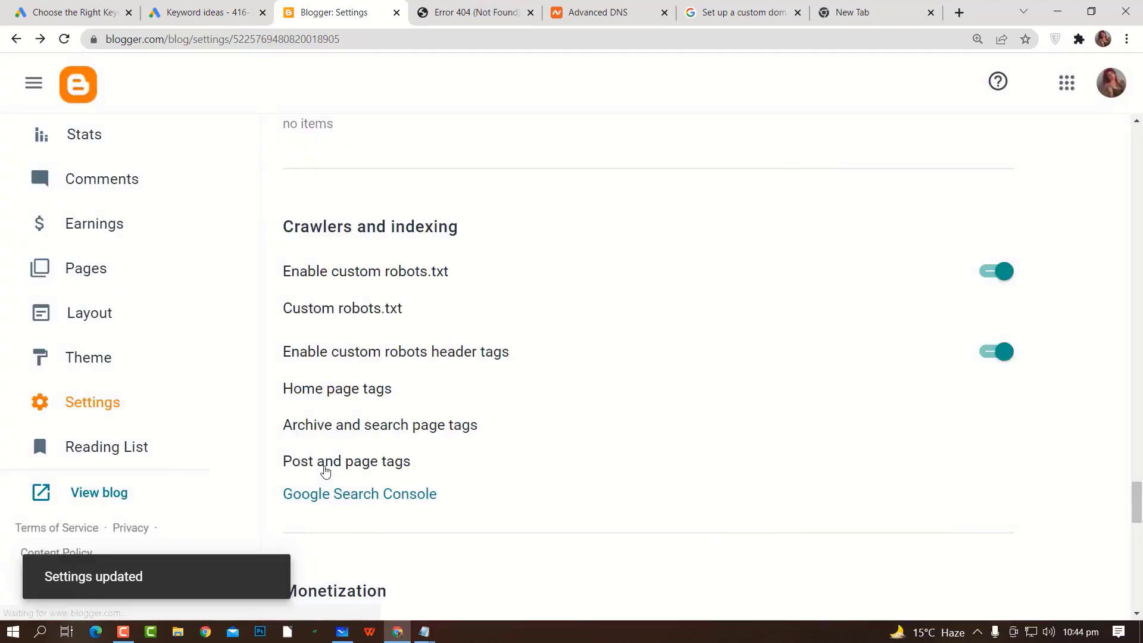
left_click(384, 465)
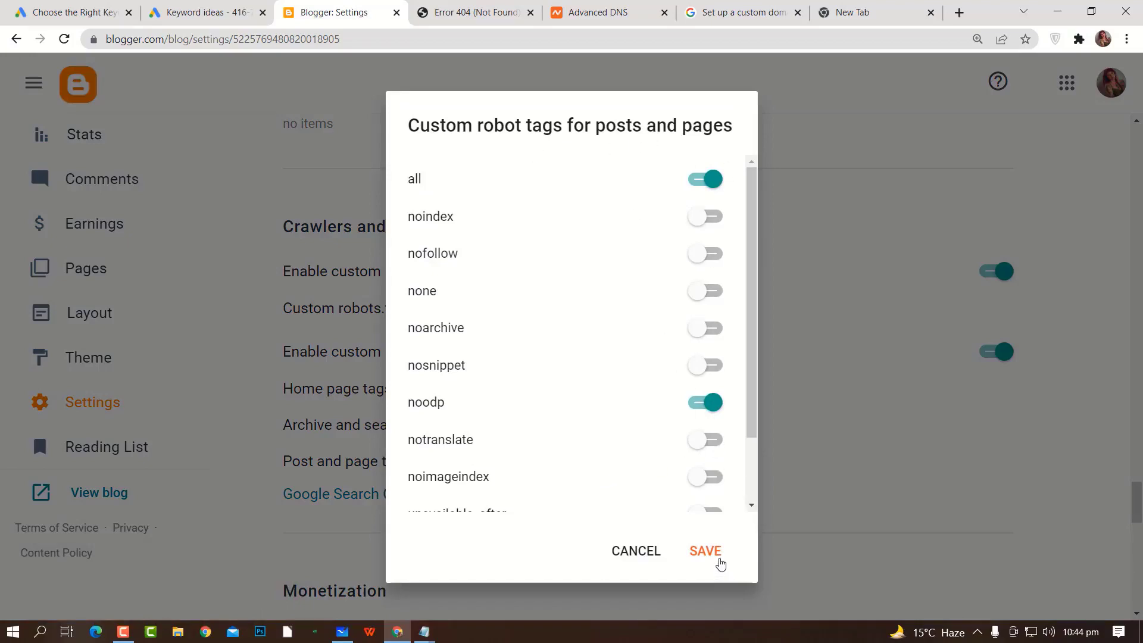
left_click(706, 551)
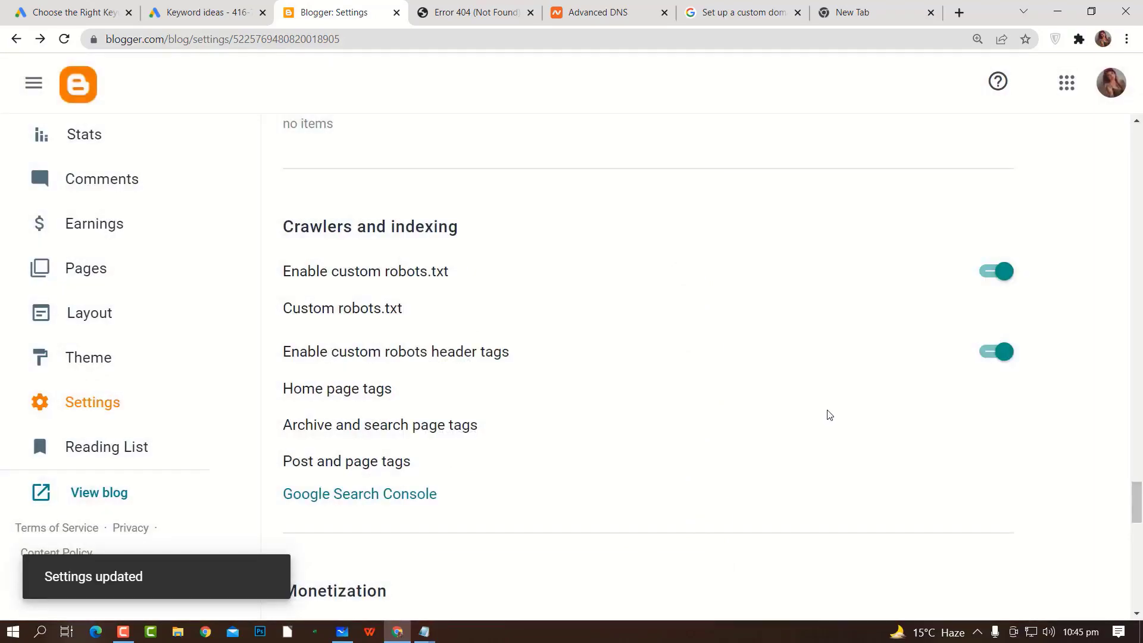
scroll(830, 415, "down", 5)
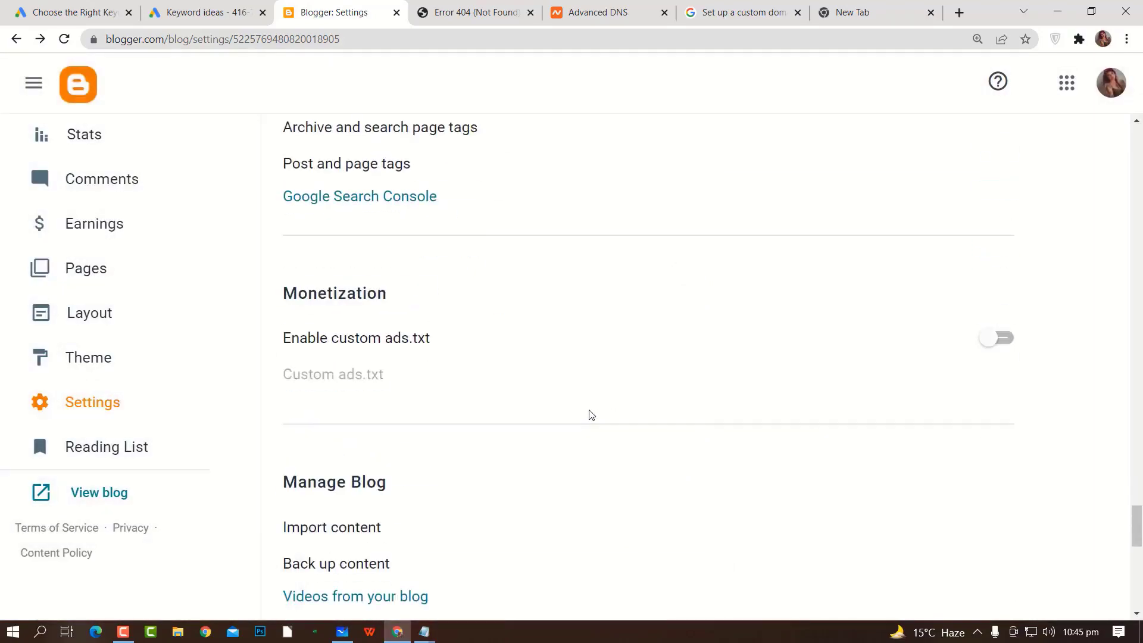
scroll(683, 256, "down", 1)
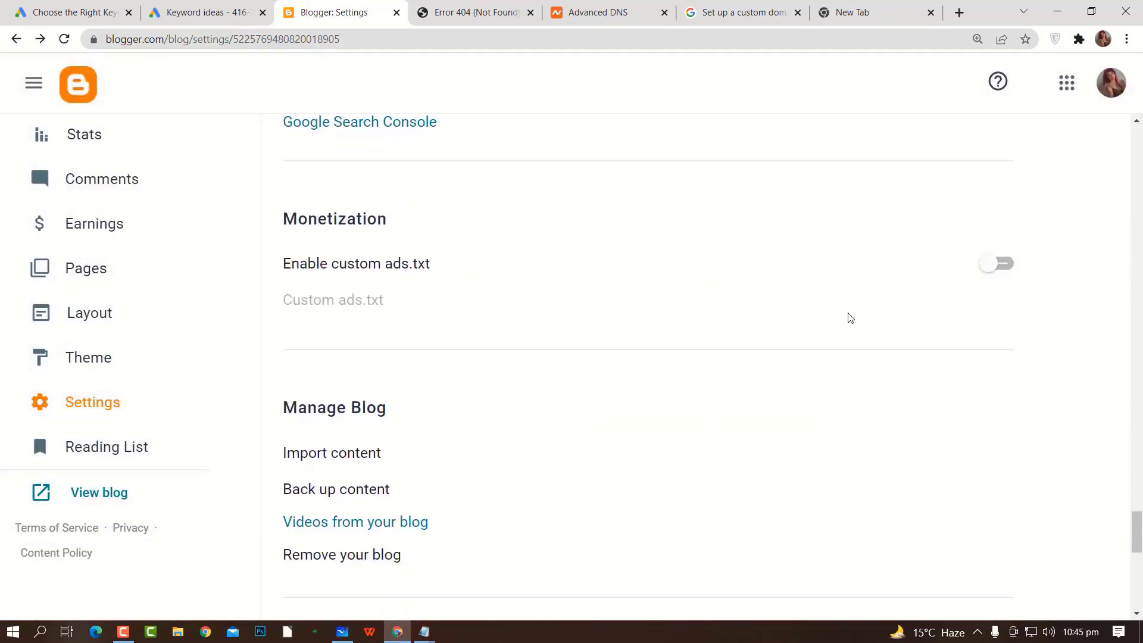
scroll(839, 345, "down", 3)
scroll(836, 360, "down", 6)
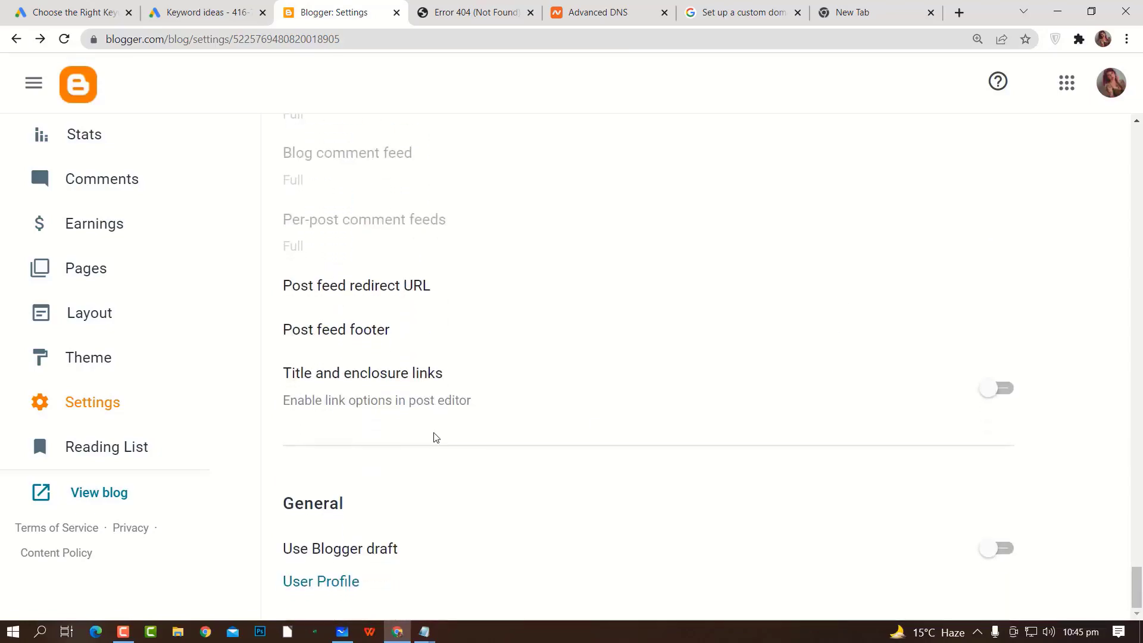
scroll(436, 437, "up", 20)
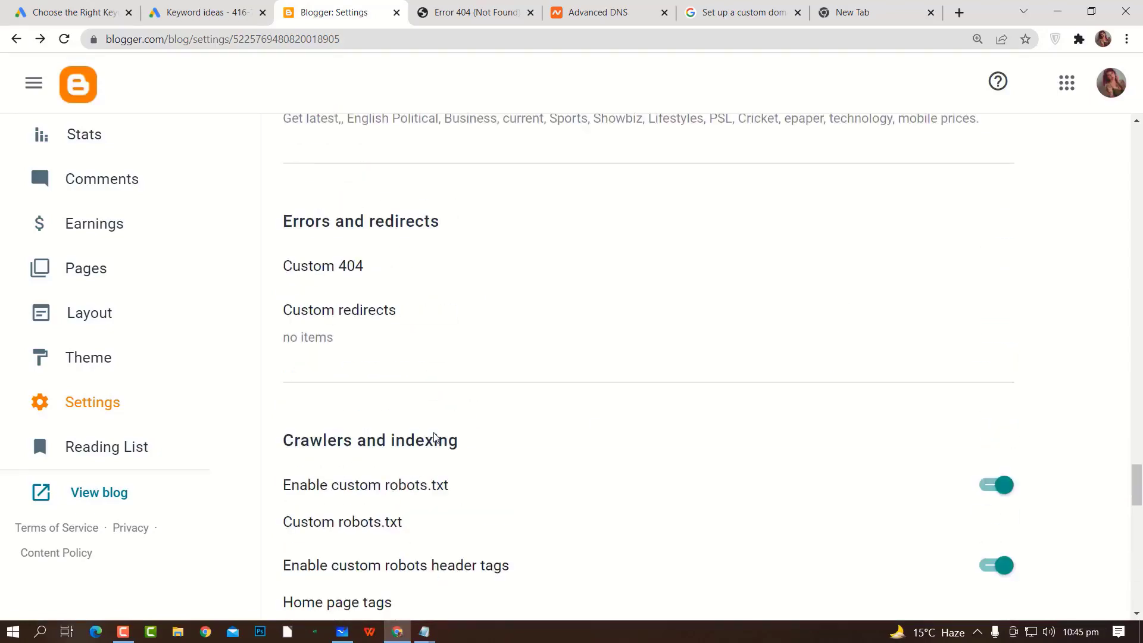
left_click(111, 491)
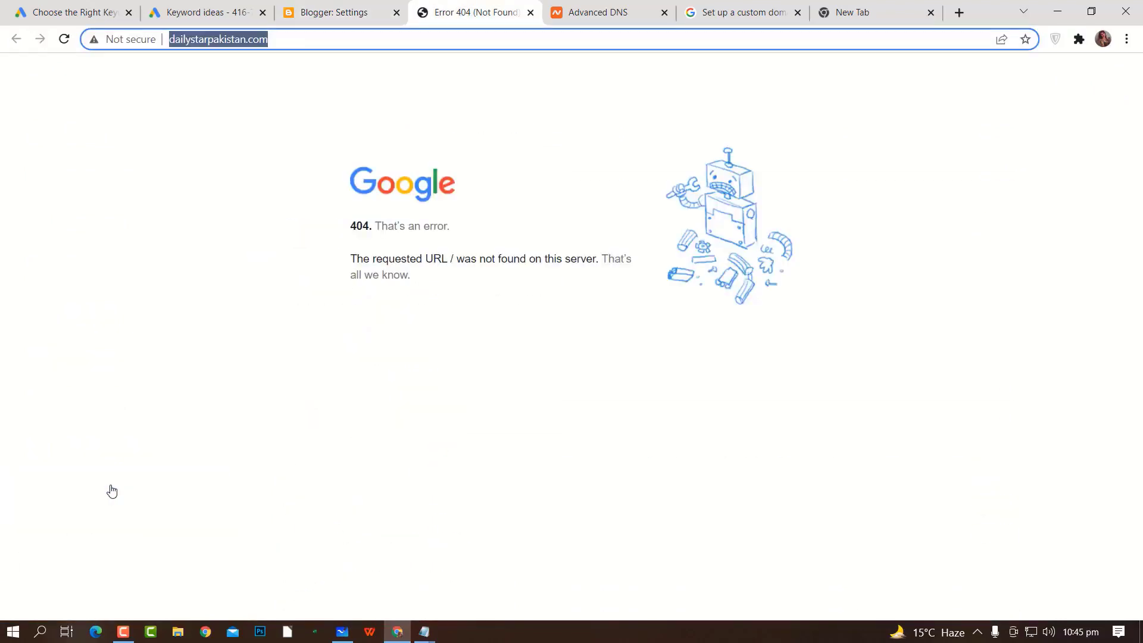
left_click(63, 39)
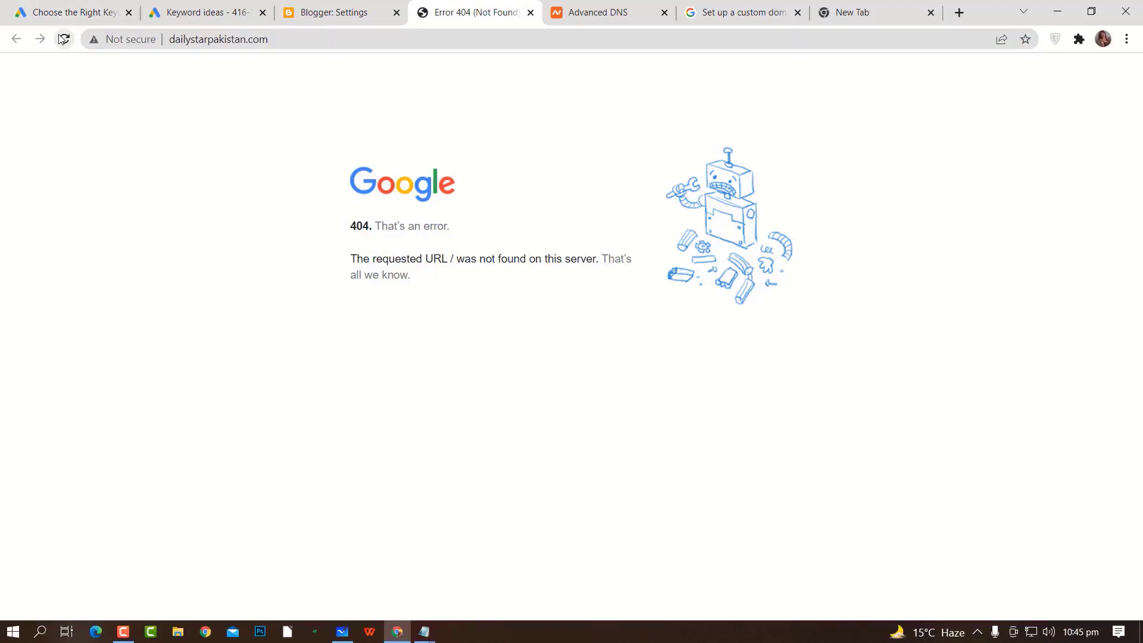
left_click(341, 13)
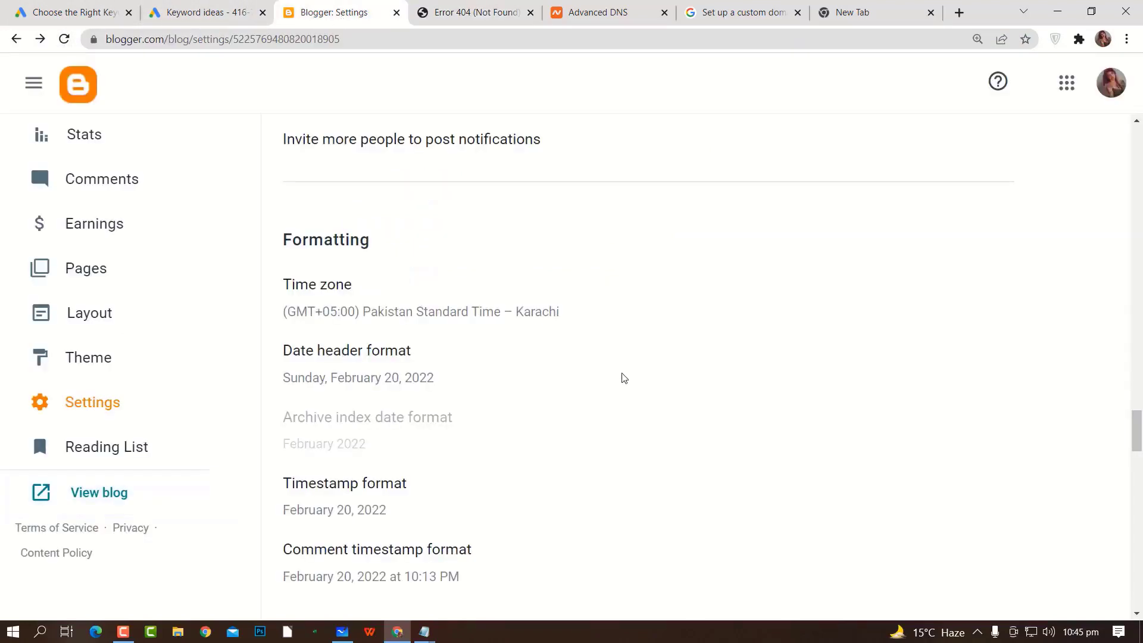
Glance at the 404 error tab, then return to Blogger settings.
scroll(624, 379, "up", 3)
scroll(623, 378, "up", 4)
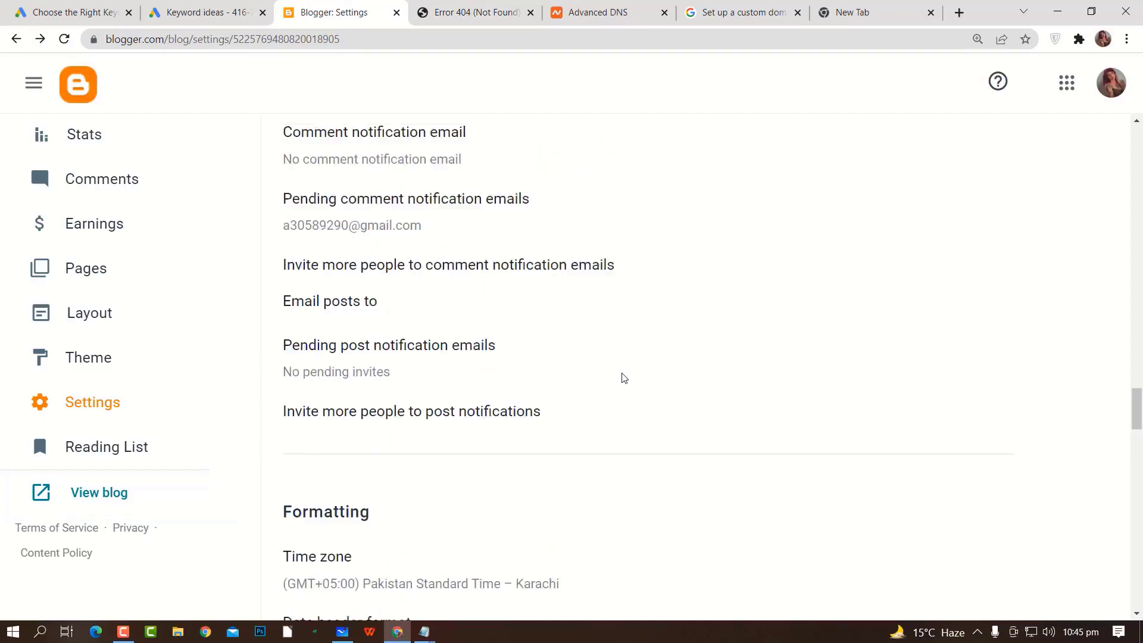
scroll(624, 378, "up", 12)
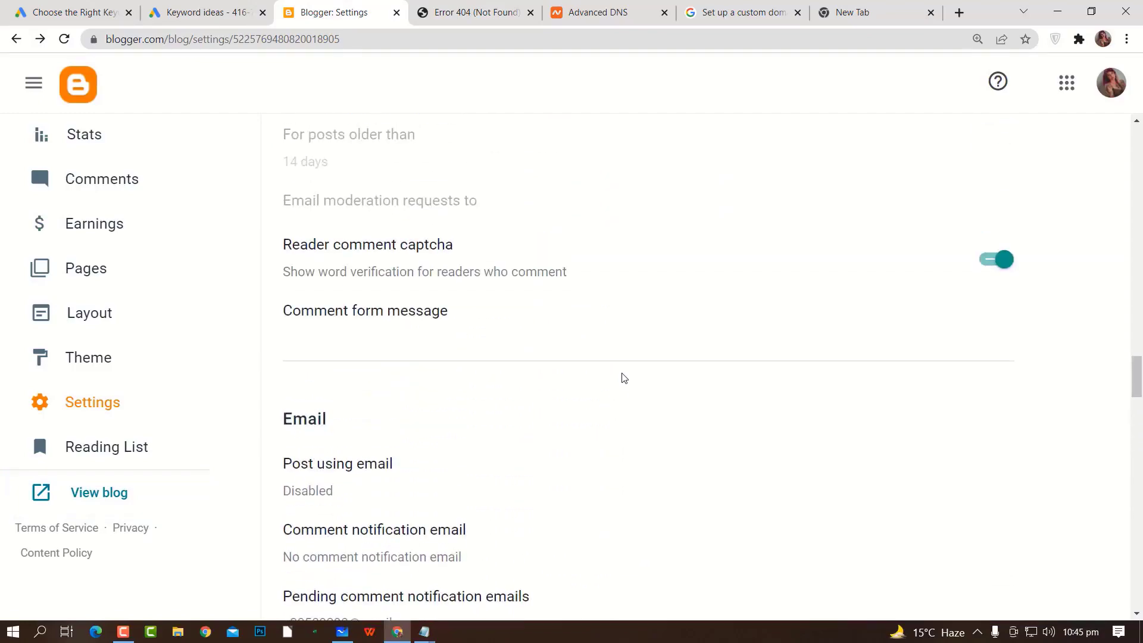
scroll(624, 378, "up", 4)
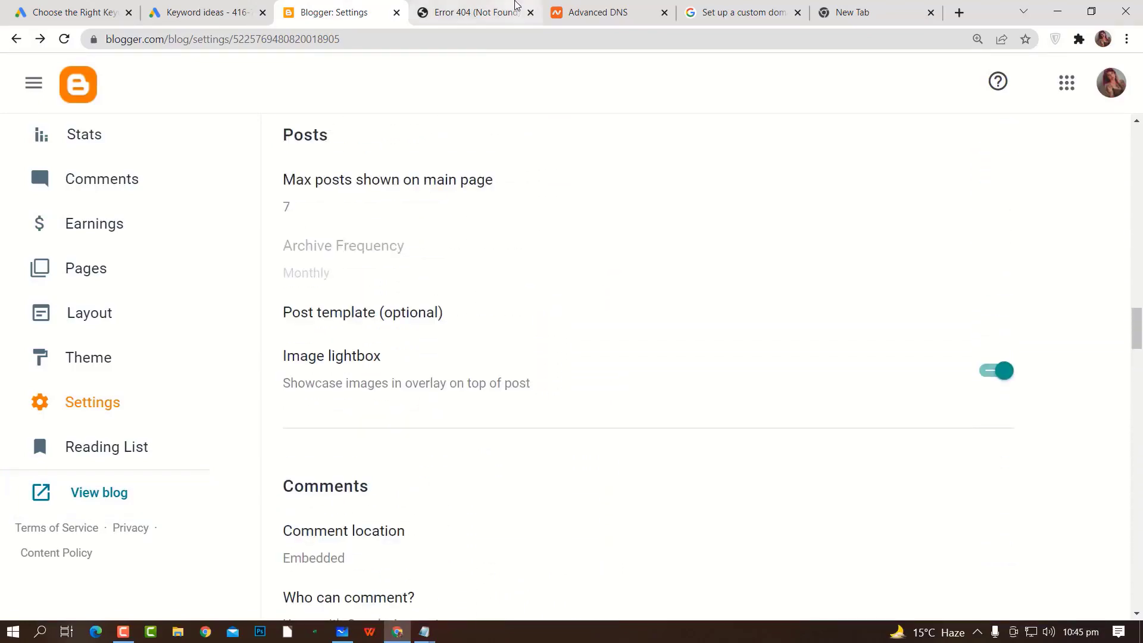
left_click(476, 12)
left_click(360, 7)
Open the empty custom robots.txt editor under Crawlers and indexing, then move to the new tab.
scroll(401, 365, "up", 1)
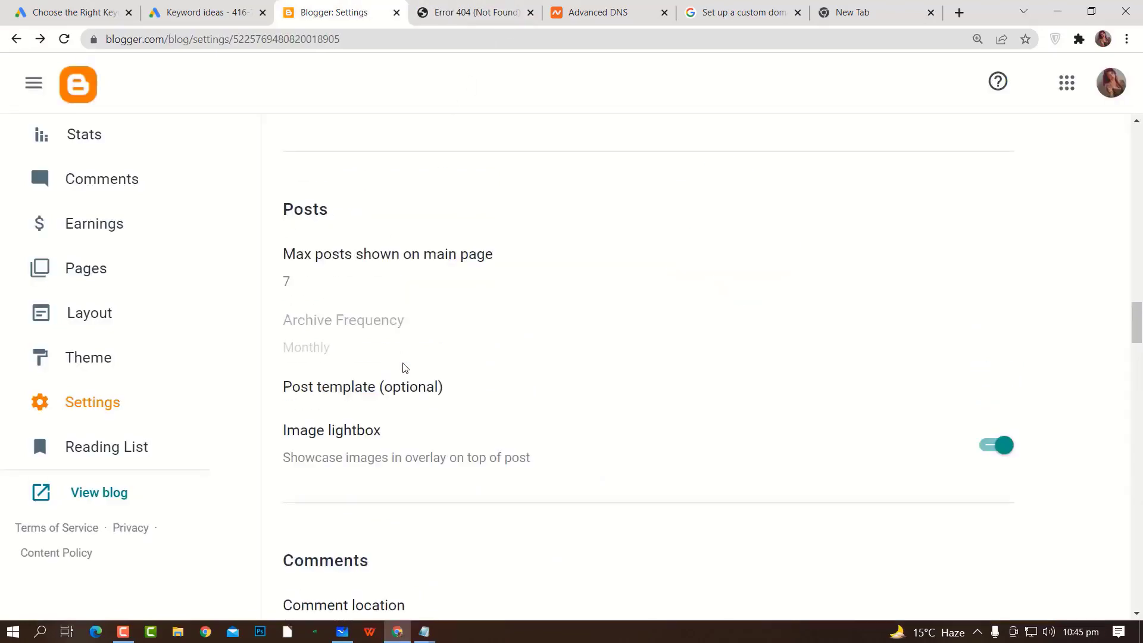
scroll(401, 365, "down", 5)
scroll(403, 368, "down", 9)
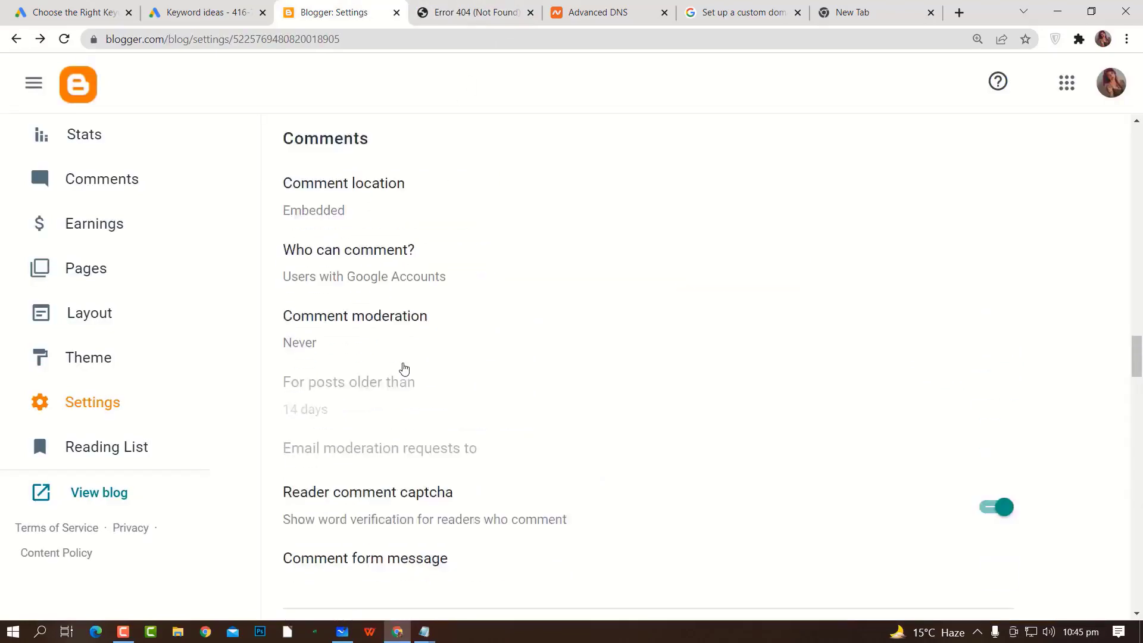
scroll(403, 367, "up", 10)
scroll(403, 367, "up", 20)
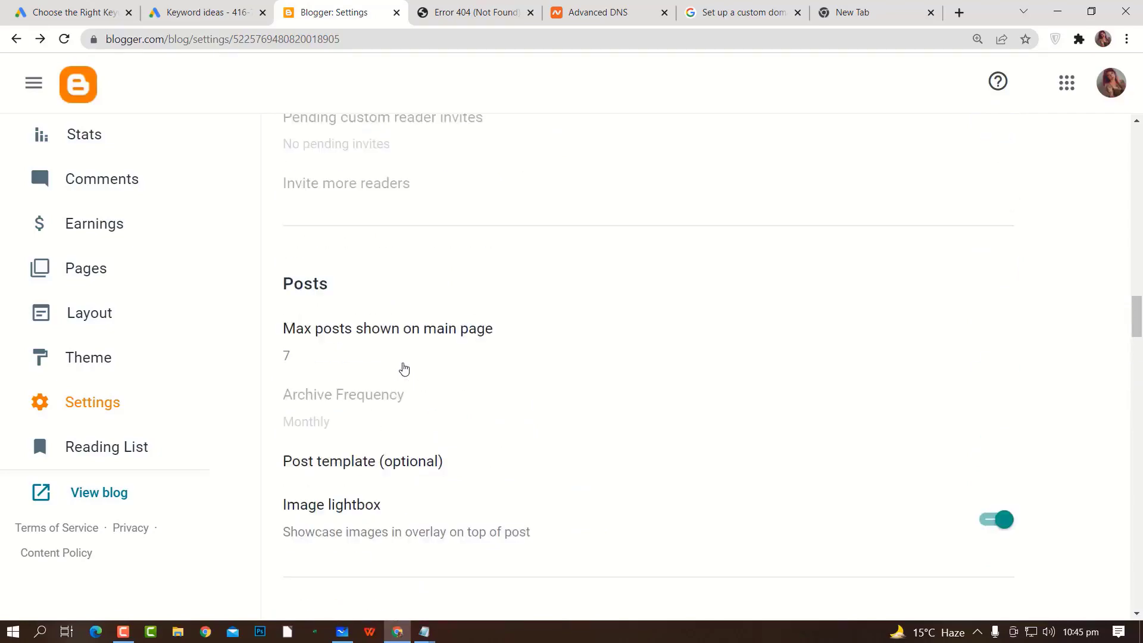
scroll(404, 368, "up", 3)
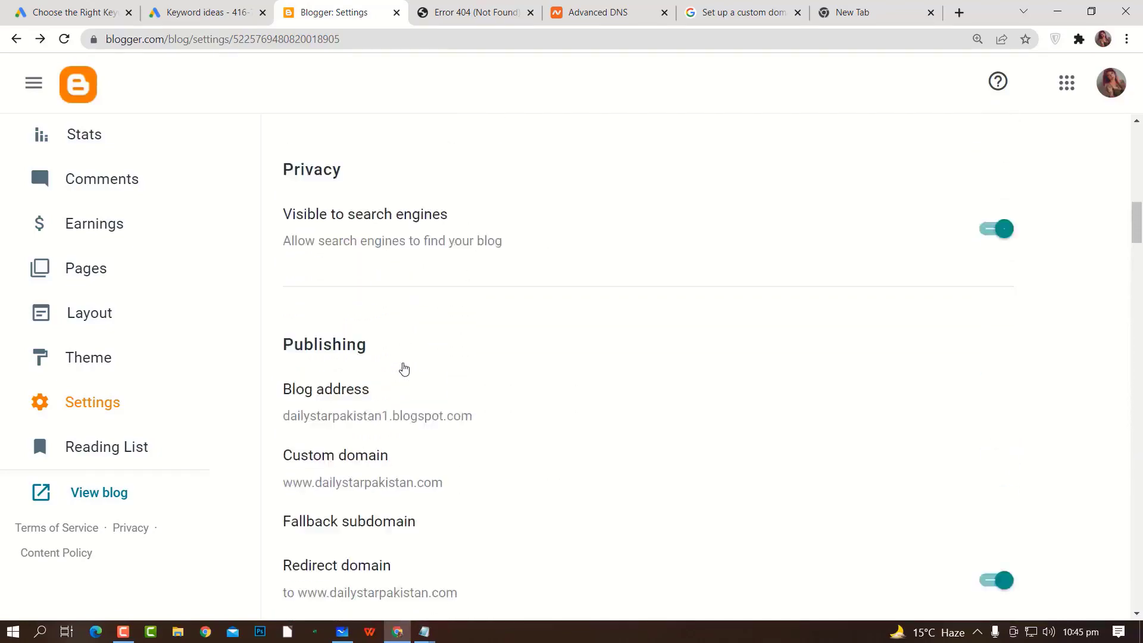
scroll(404, 368, "down", 15)
scroll(403, 370, "down", 10)
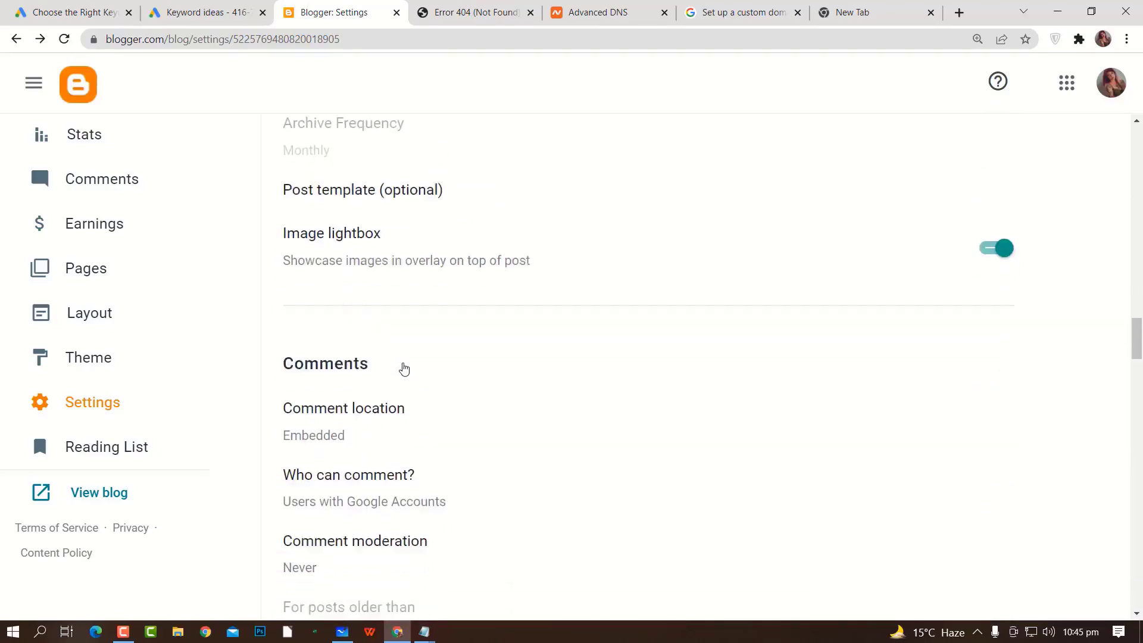
scroll(404, 369, "down", 18)
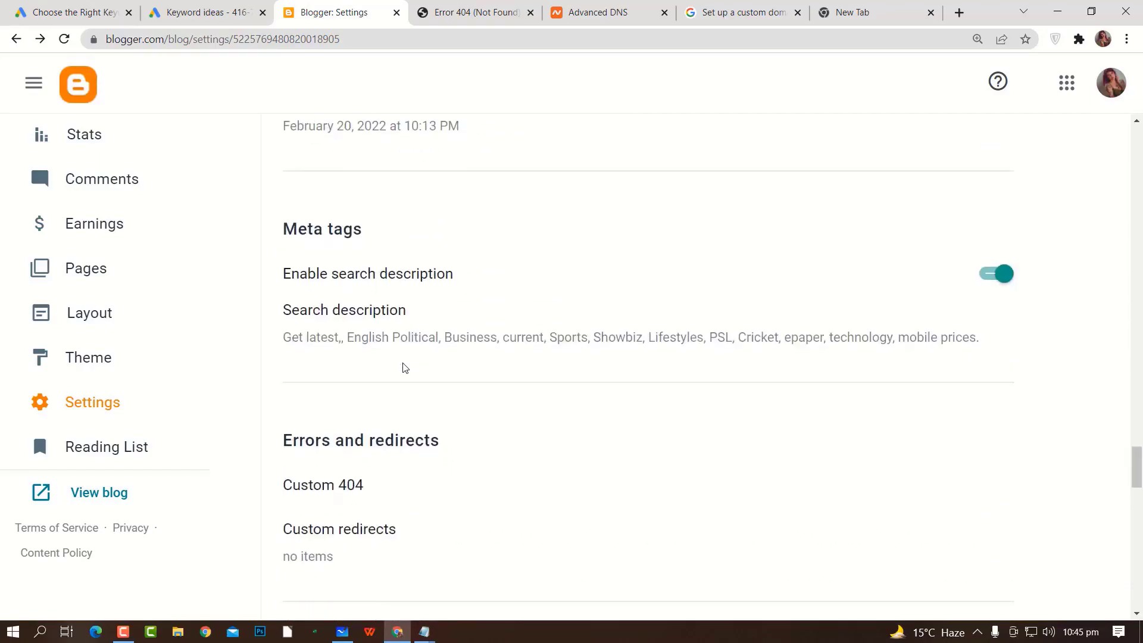
scroll(404, 368, "down", 6)
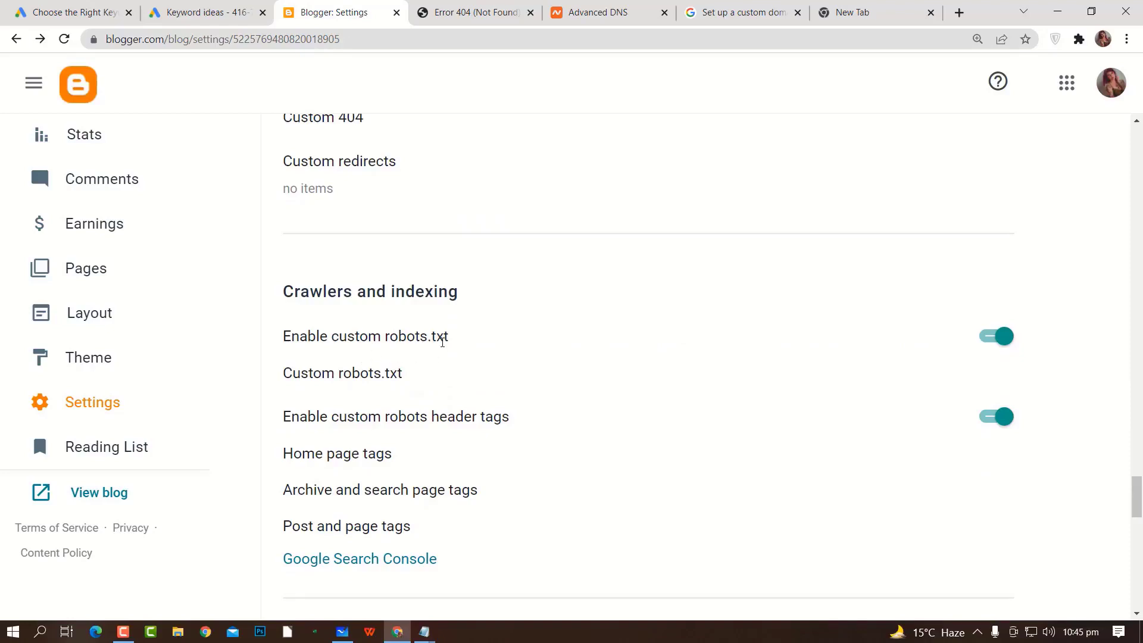
left_click(368, 374)
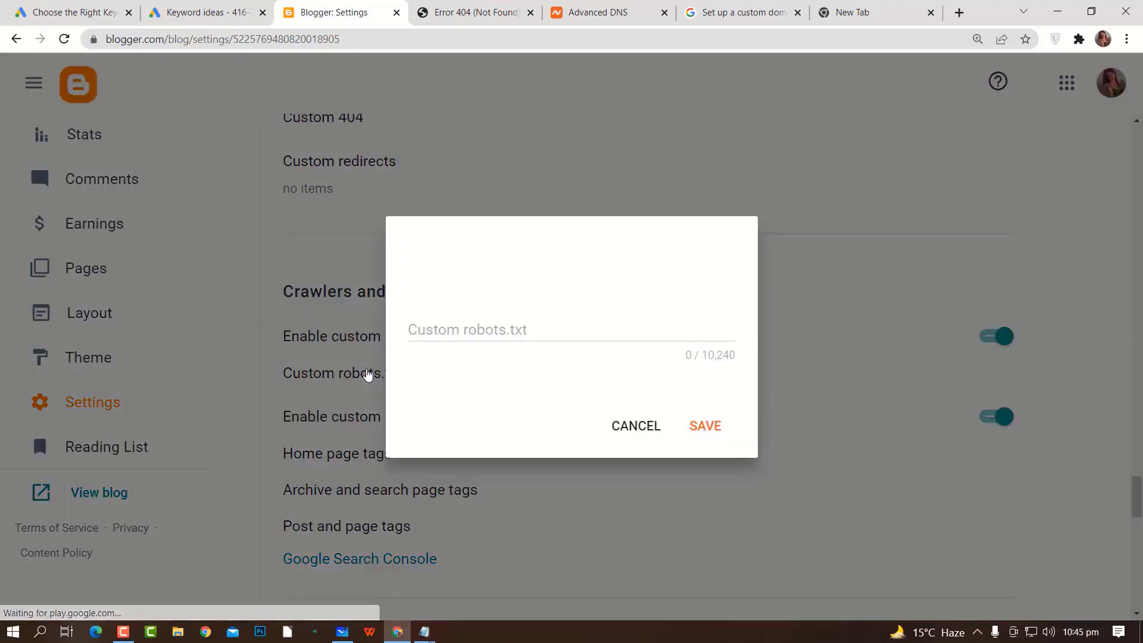
left_click(473, 330)
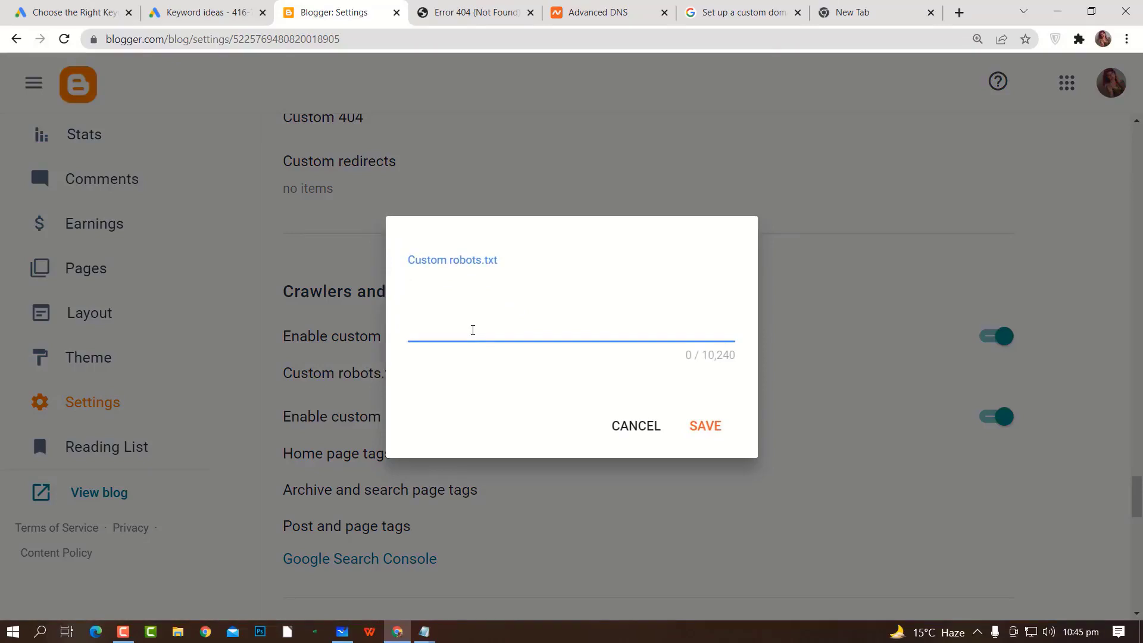
left_click(909, 10)
Open another blank tab and move the Advanced DNS and Blogger Settings tabs to the right.
type("d")
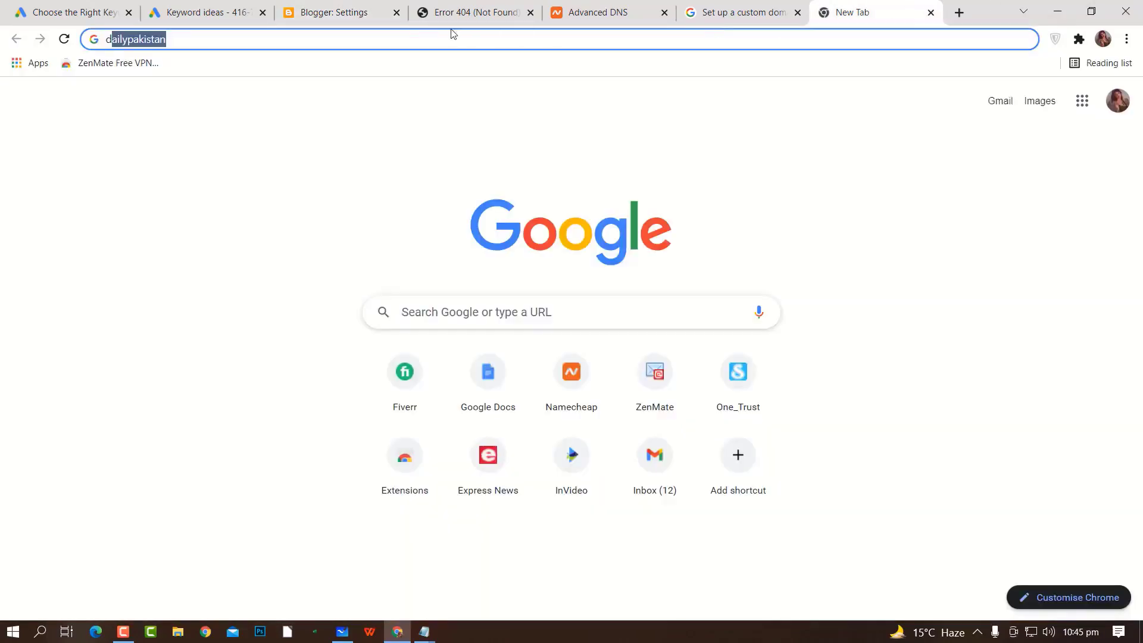
left_click(959, 12)
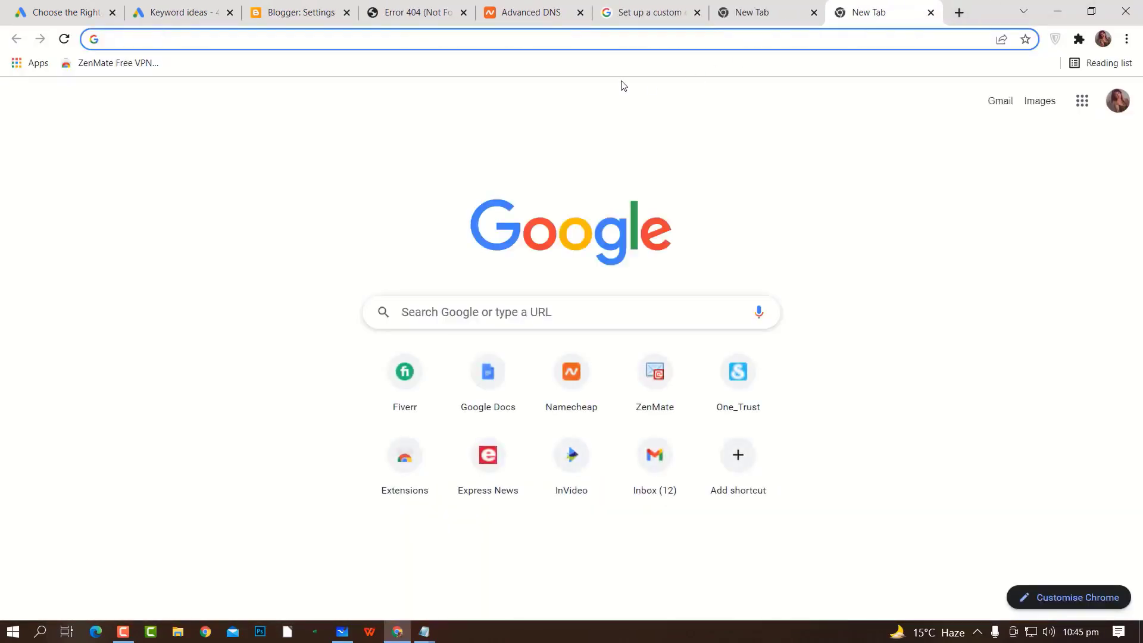
type("co")
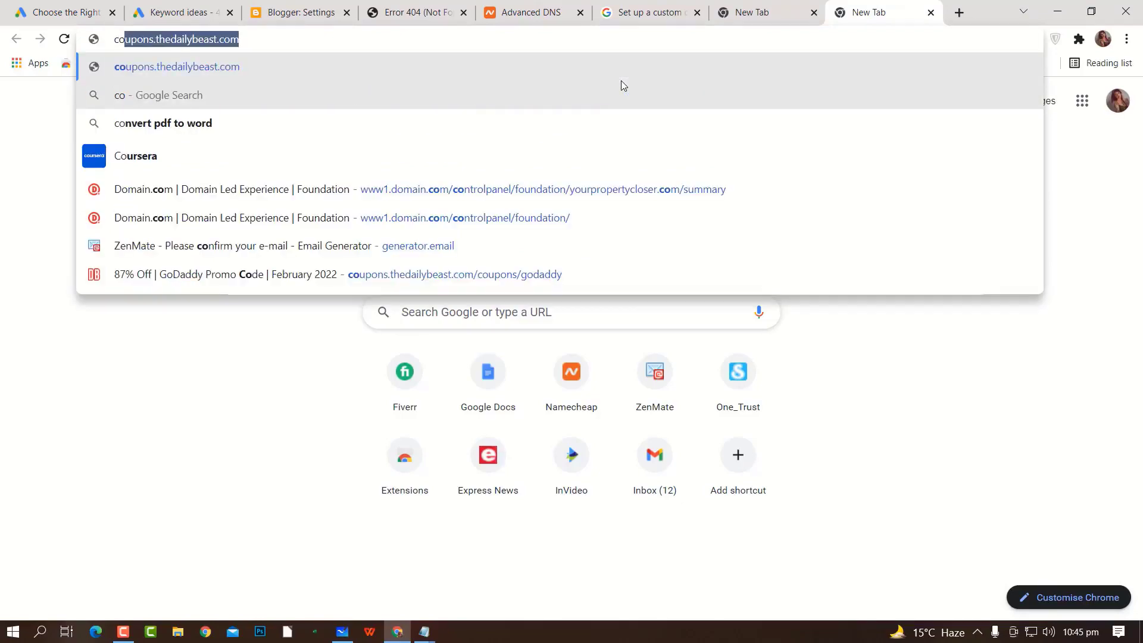
key("BackSpace")
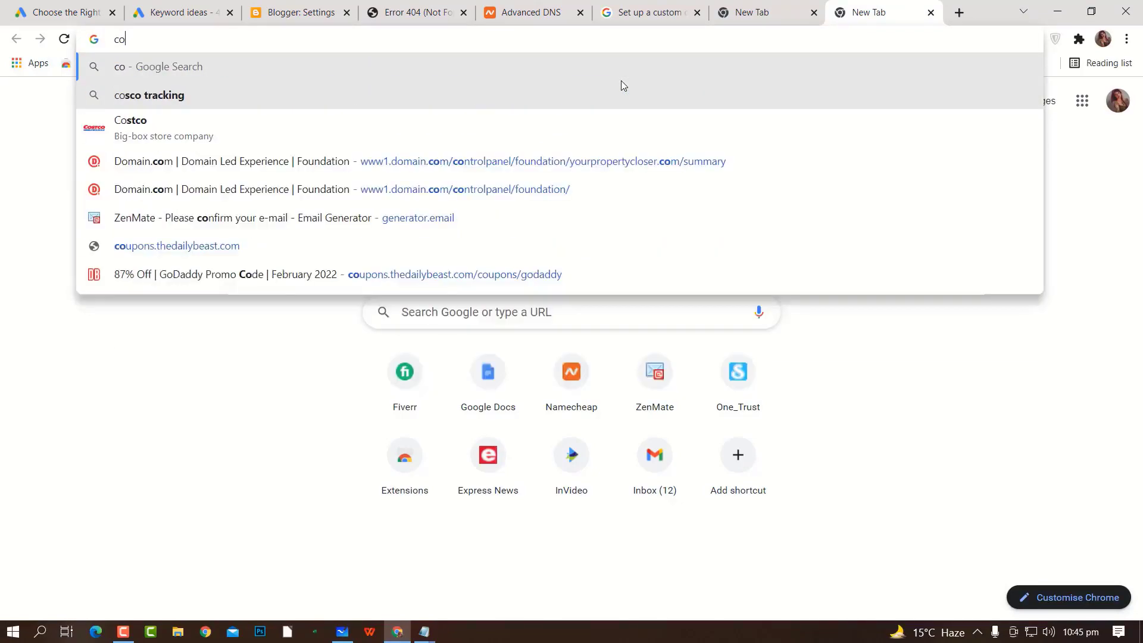
type("u")
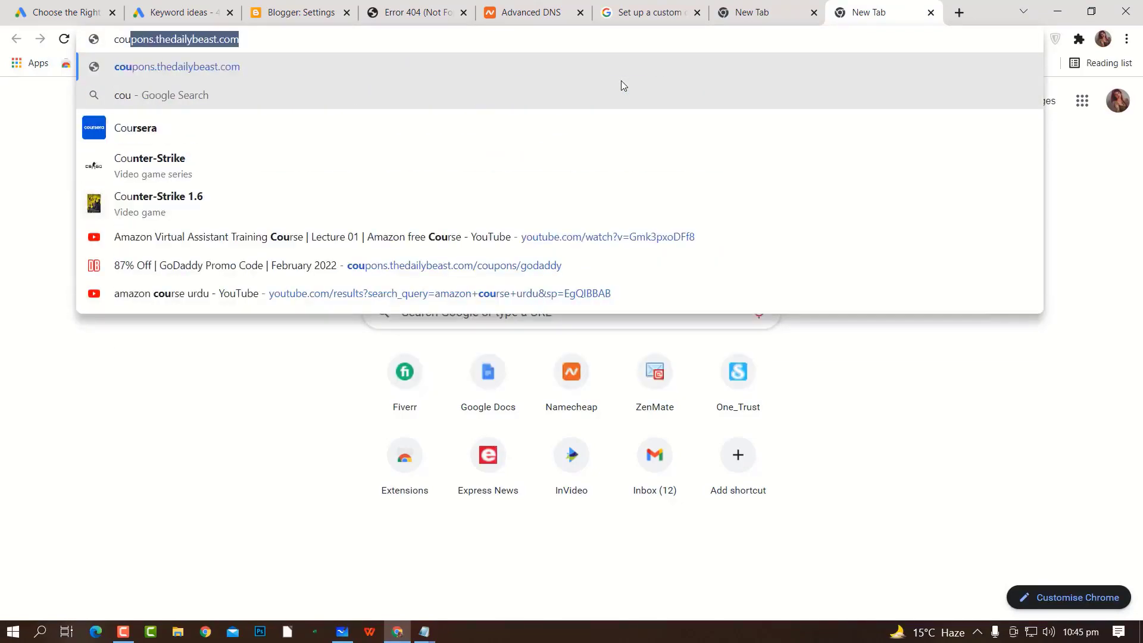
type("to")
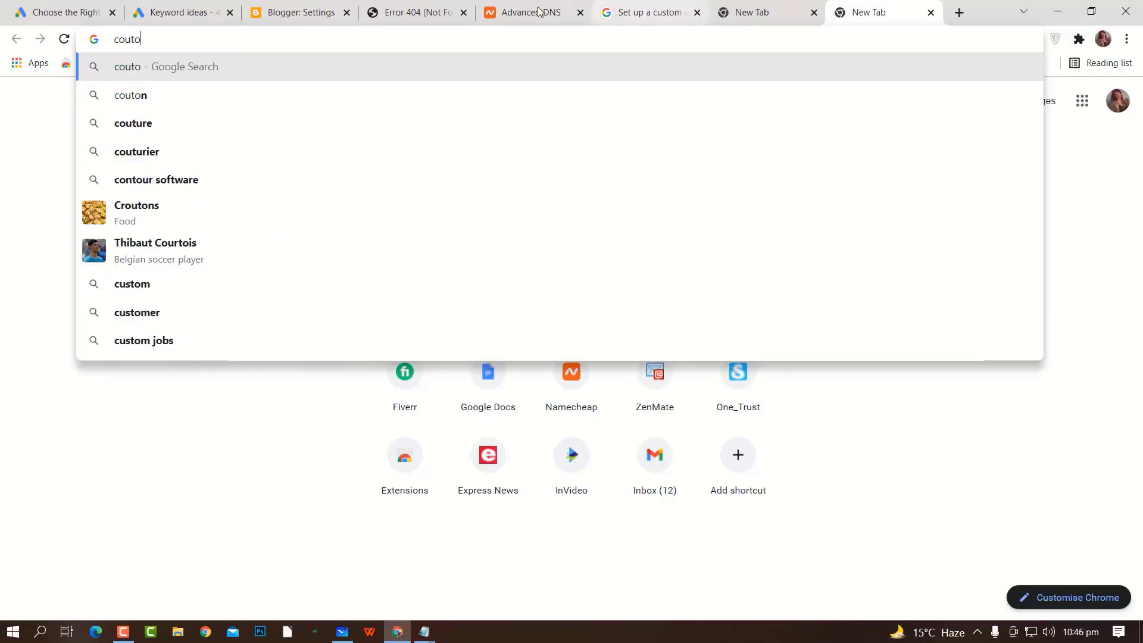
left_click_drag(538, 11, 768, 12)
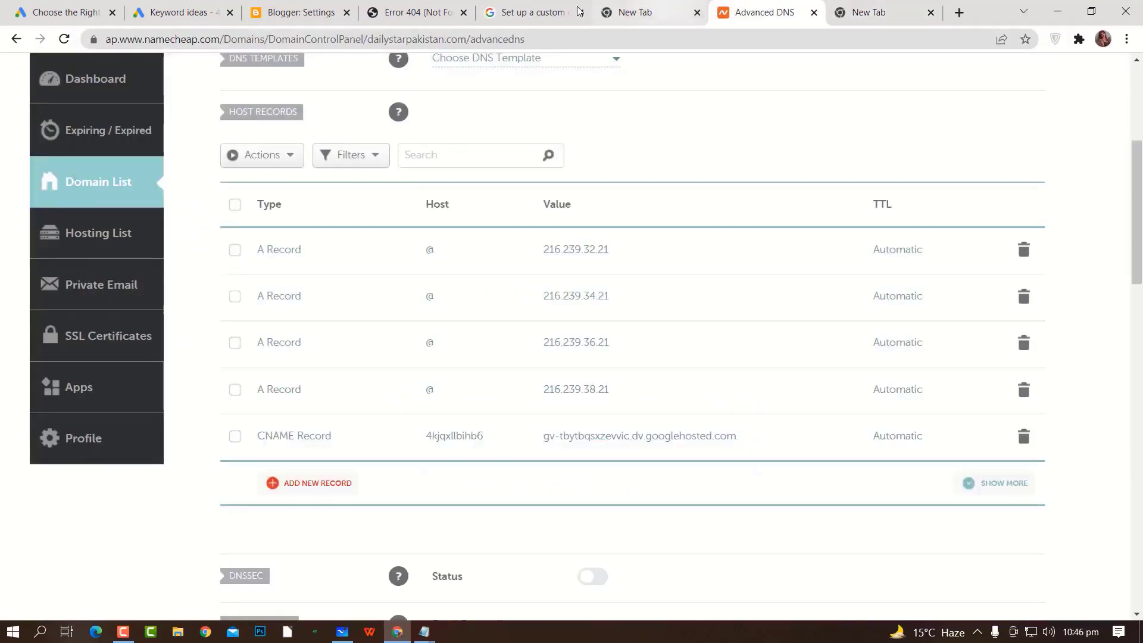
left_click_drag(686, 18, 805, 11)
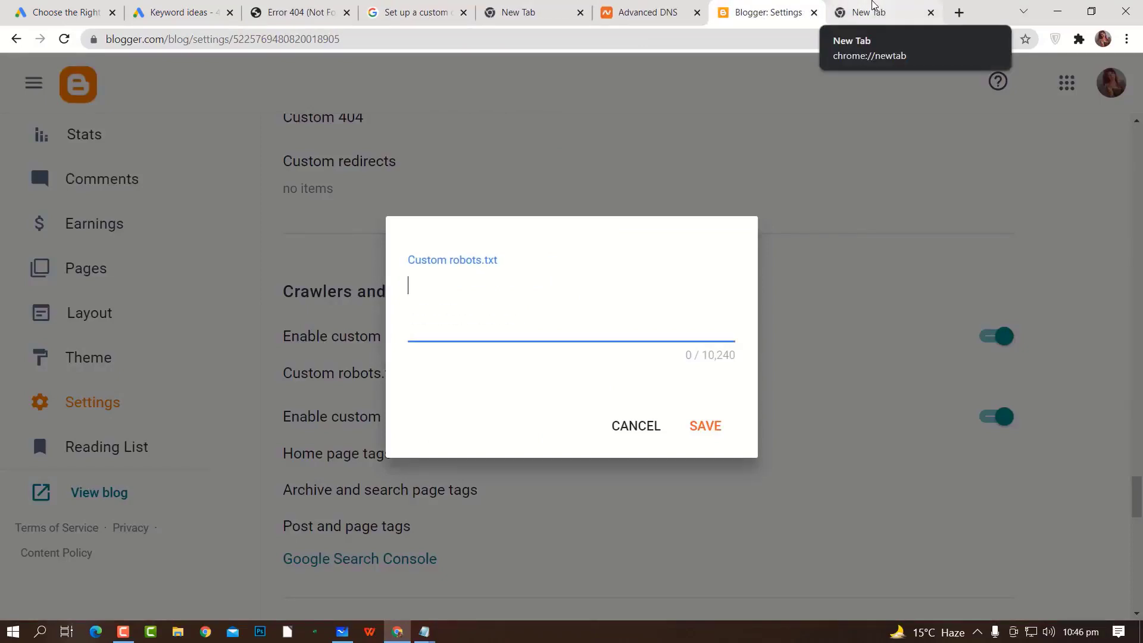
left_click(872, 7)
Search Google for 'custom robots.txt generator for blogger' and open the labnol result.
type("couto")
double_click(177, 38)
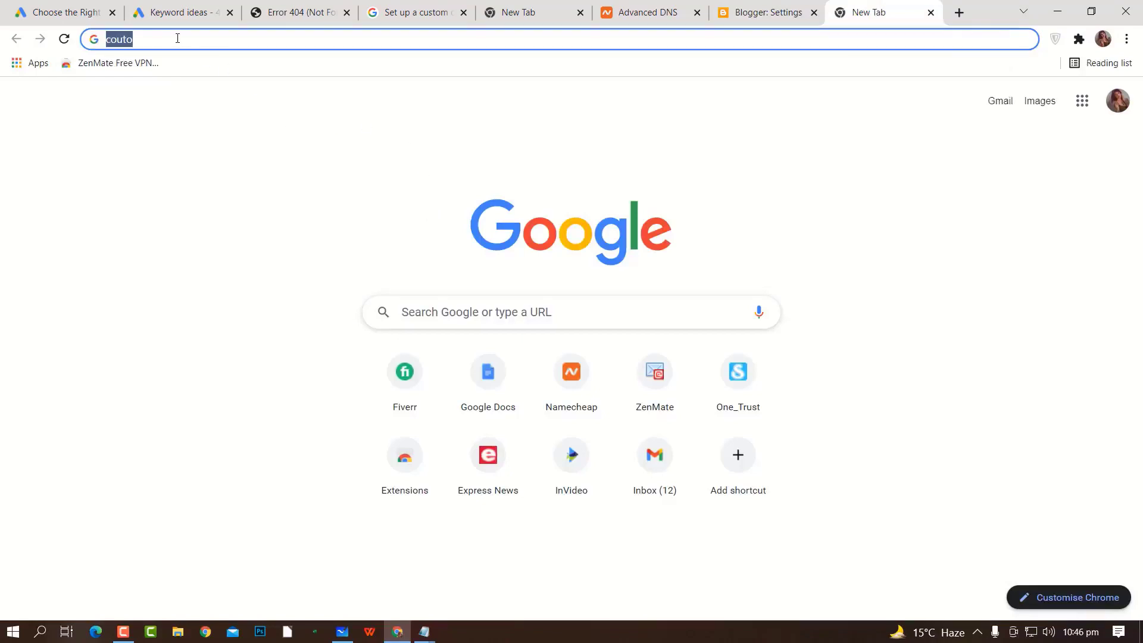
type("co")
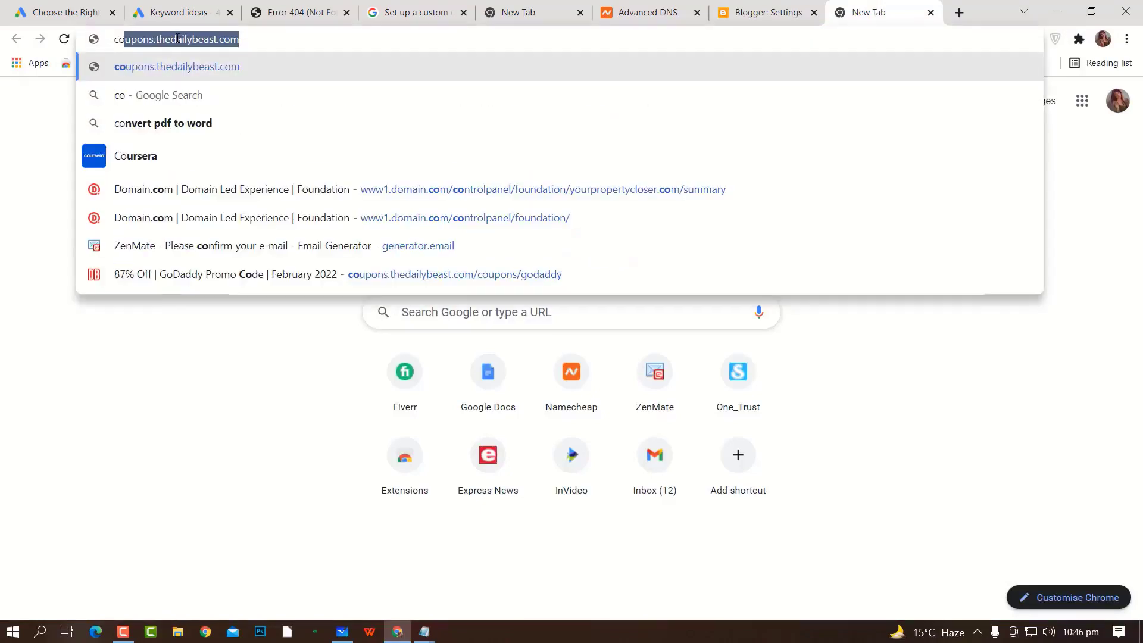
type("stom ")
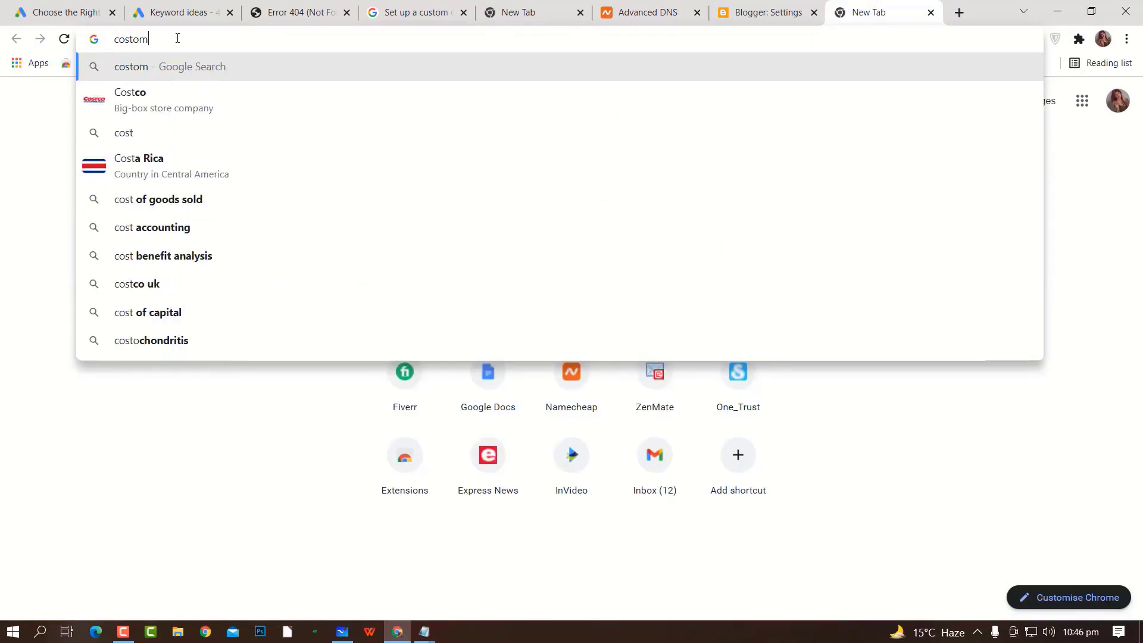
type("ro")
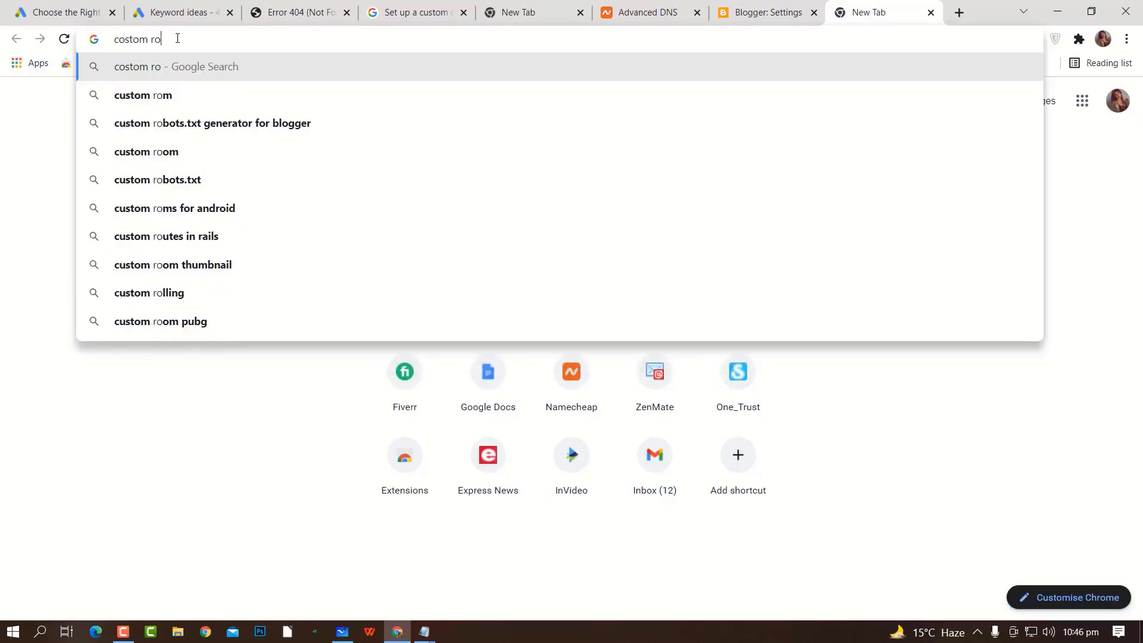
type("bo")
key("Down")
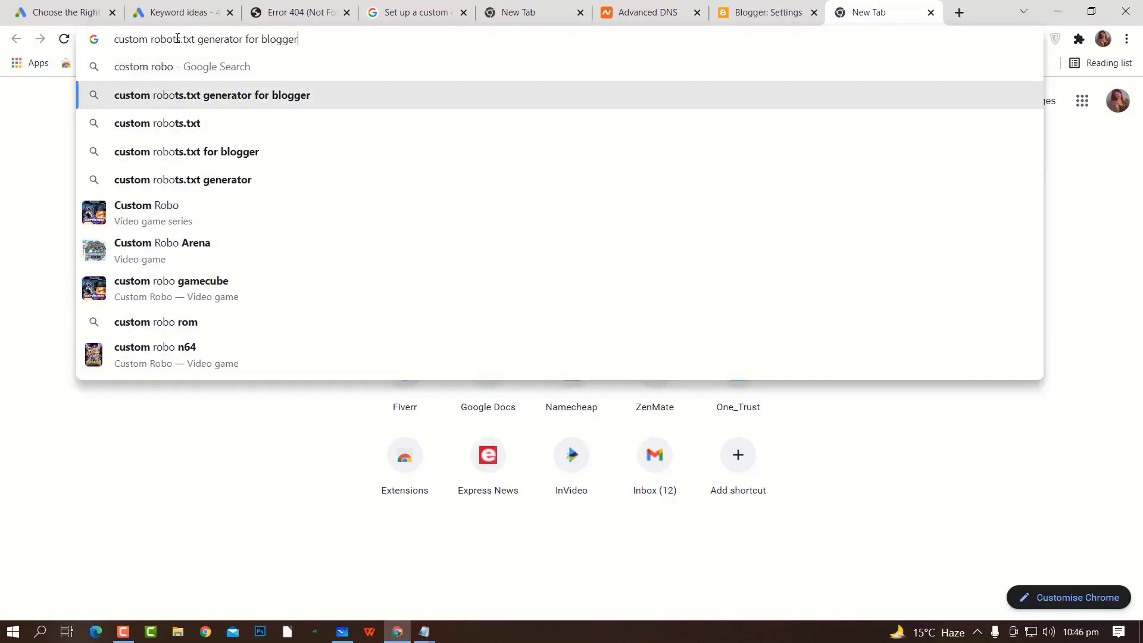
key("Return")
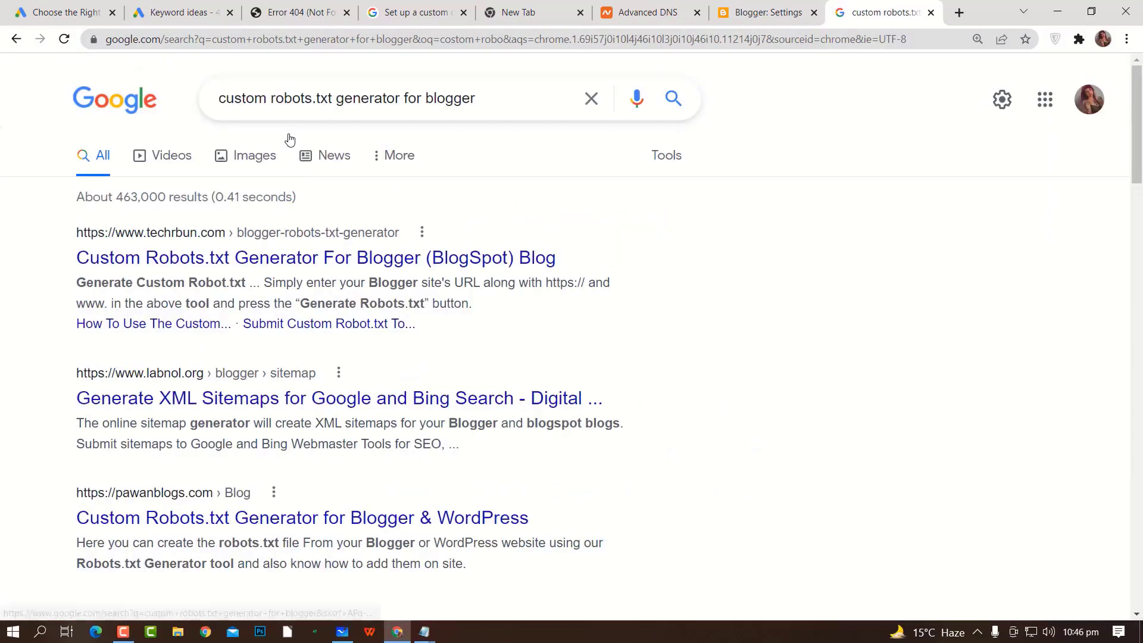
key("ctrl+plus")
key("ctrl+plus")
key("ctrl+plus")
key("ctrl+plus")
key("ctrl+plus")
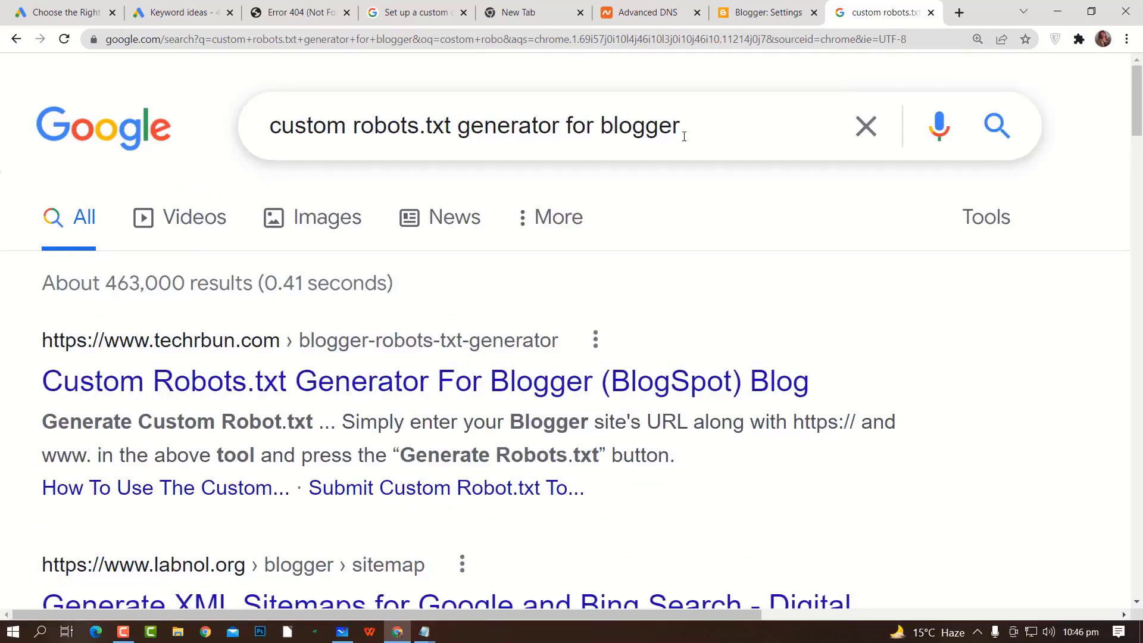
key("ctrl+minus")
key("ctrl+minus")
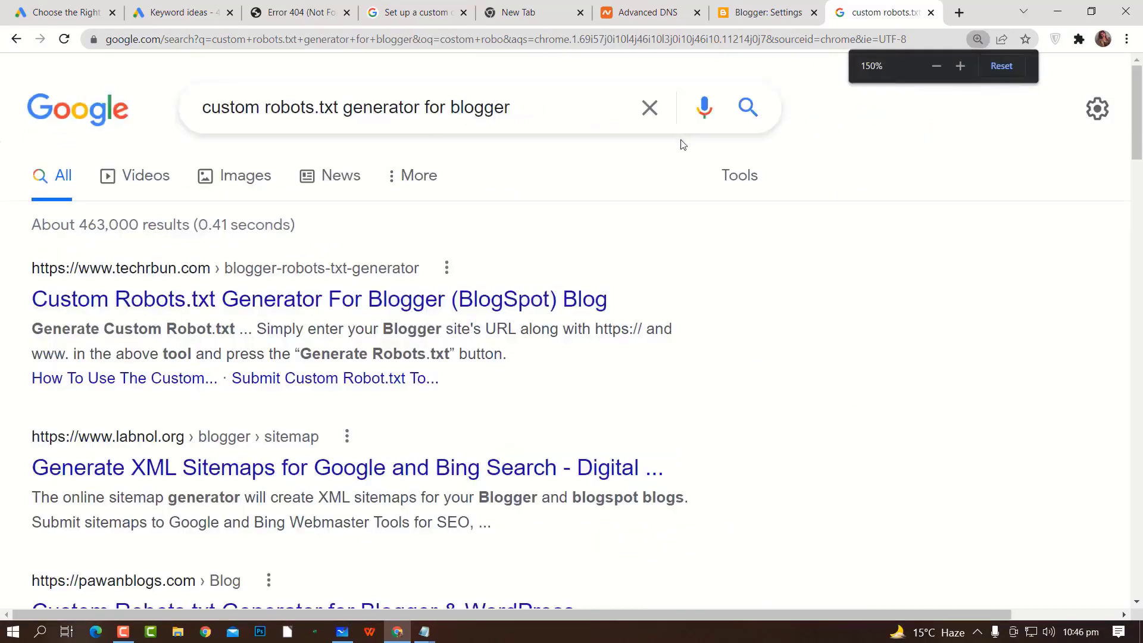
left_click(211, 466)
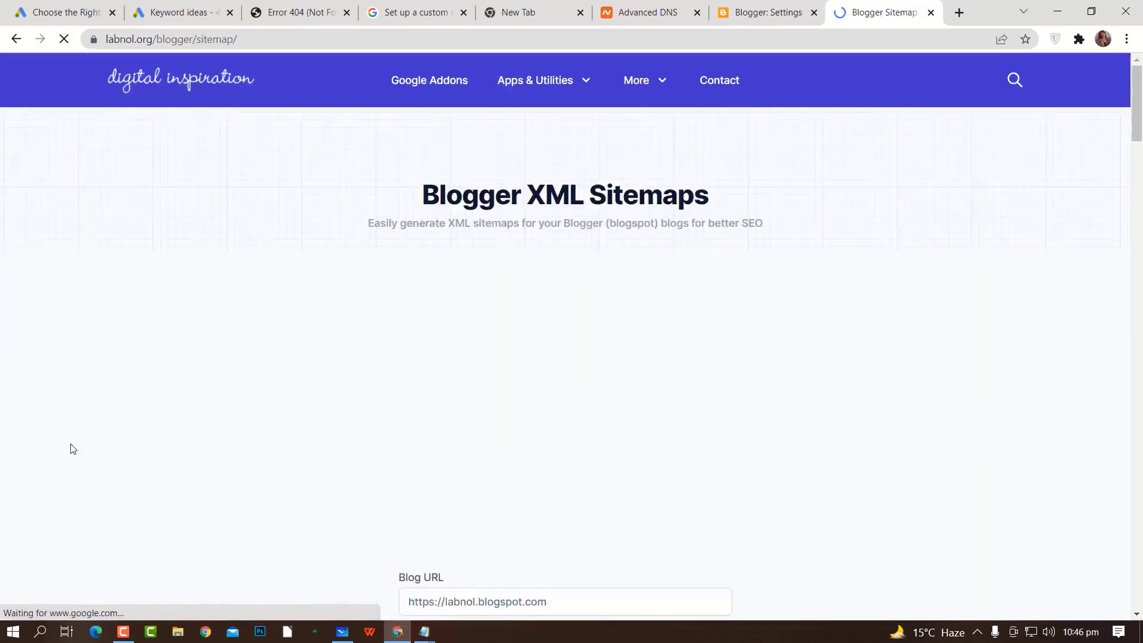
Reopen labnol's Generate XML Sitemaps page and clear the sample blog URL.
left_click(16, 39)
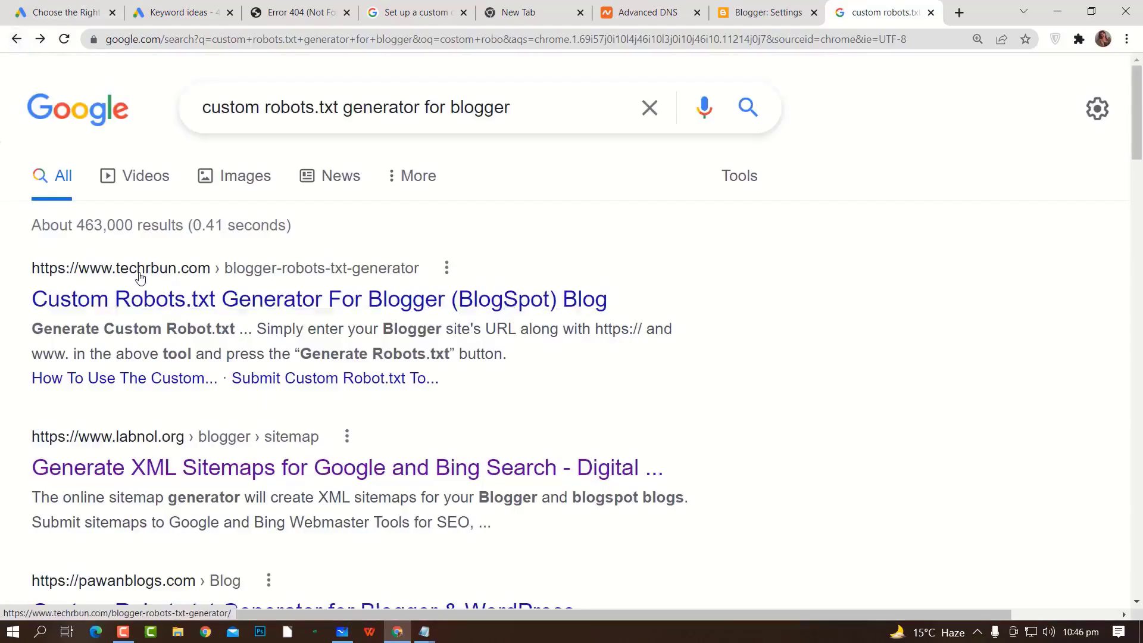
left_click(141, 479)
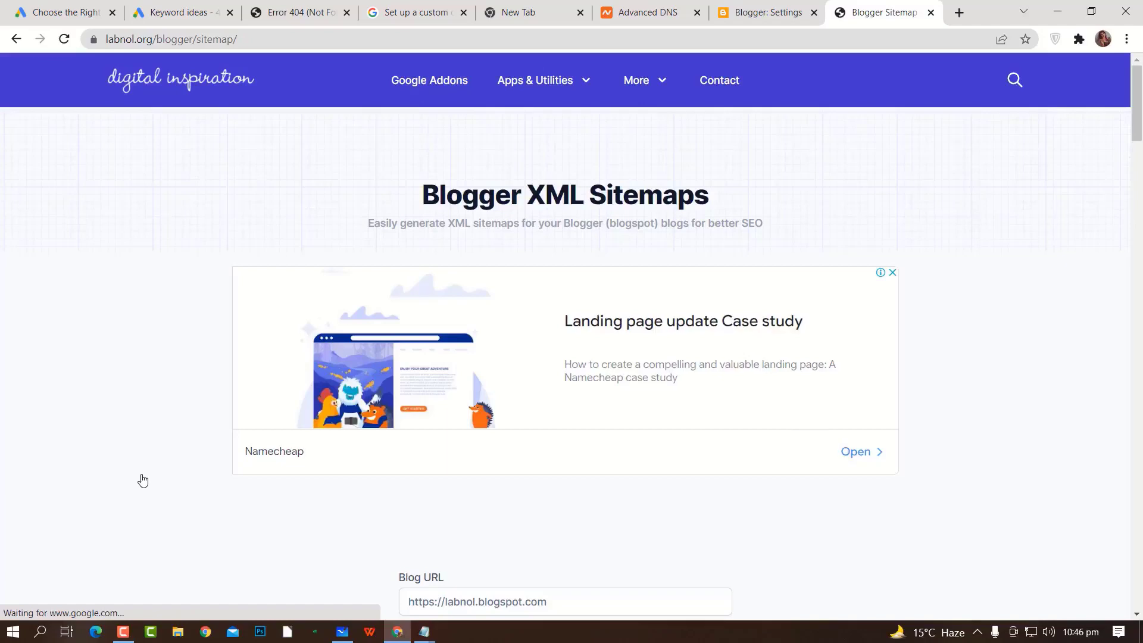
left_click(446, 601)
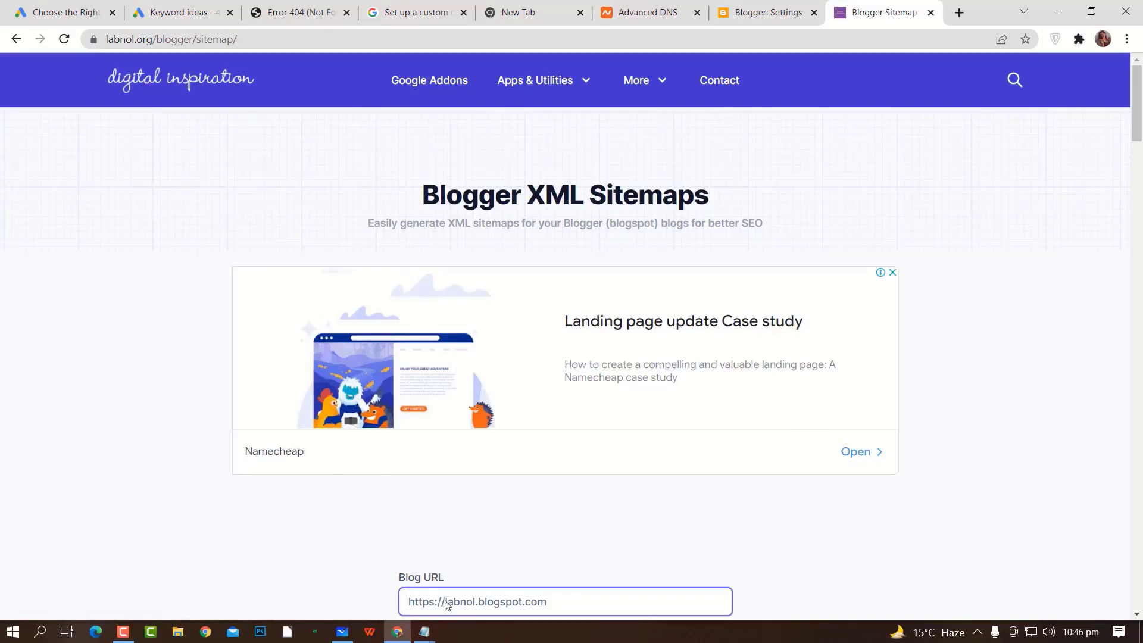
scroll(583, 488, "down", 3)
triple_click(549, 456)
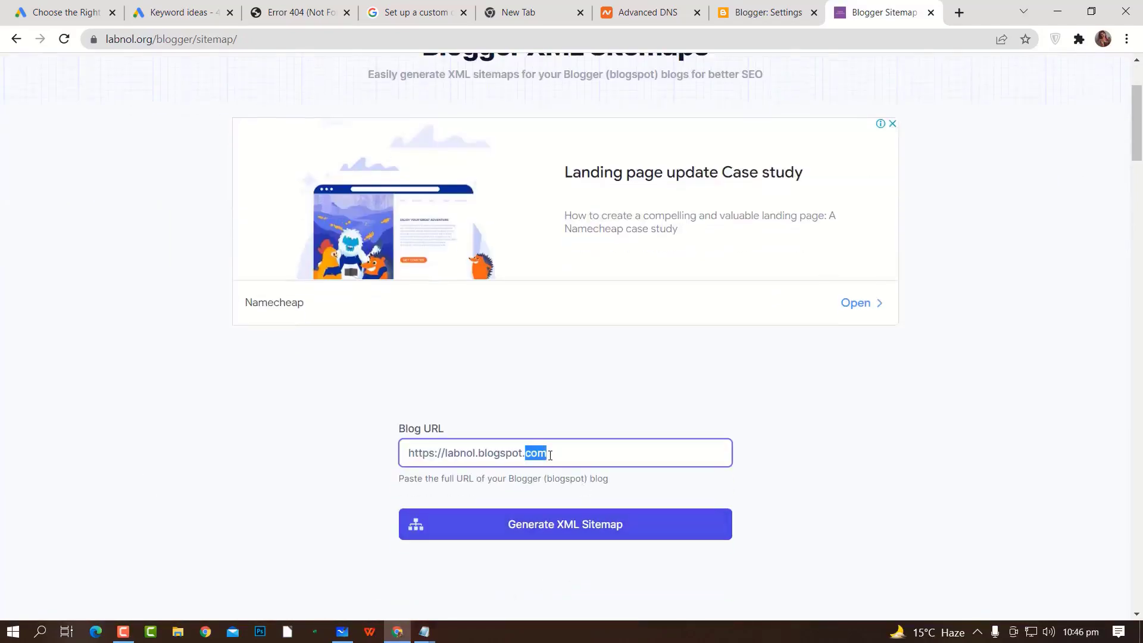
key("BackSpace")
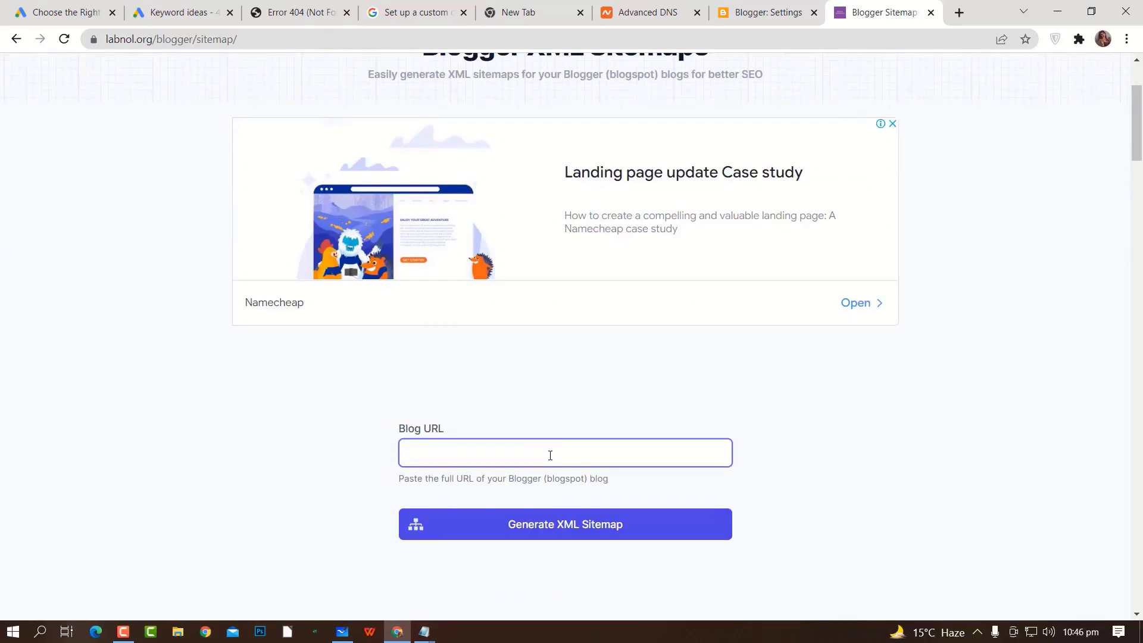
left_click(762, 12)
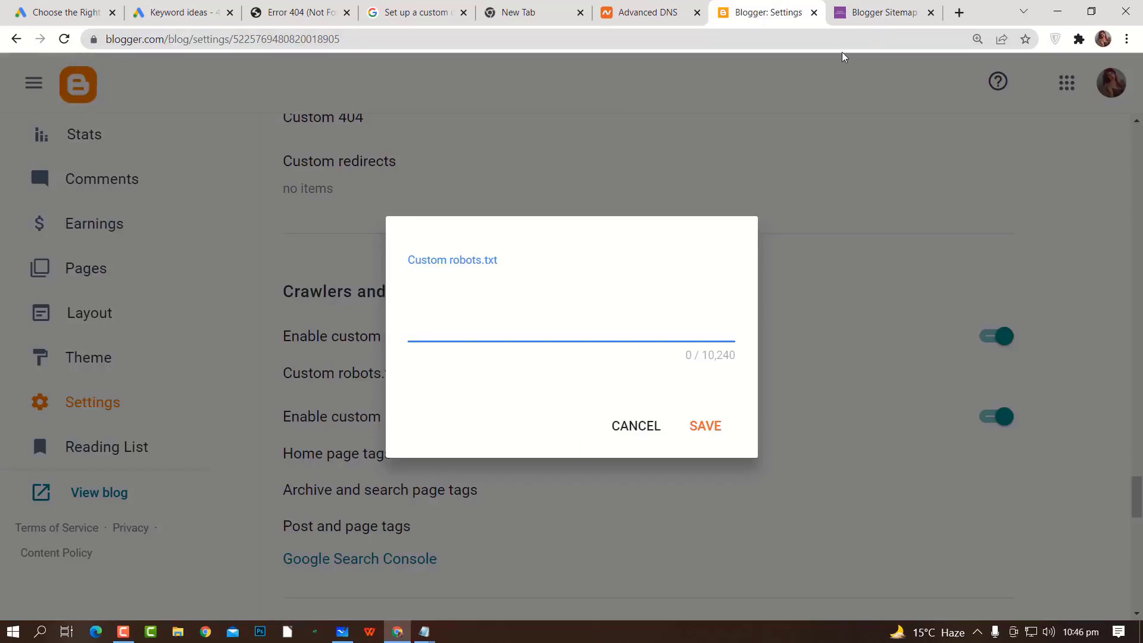
left_click(860, 16)
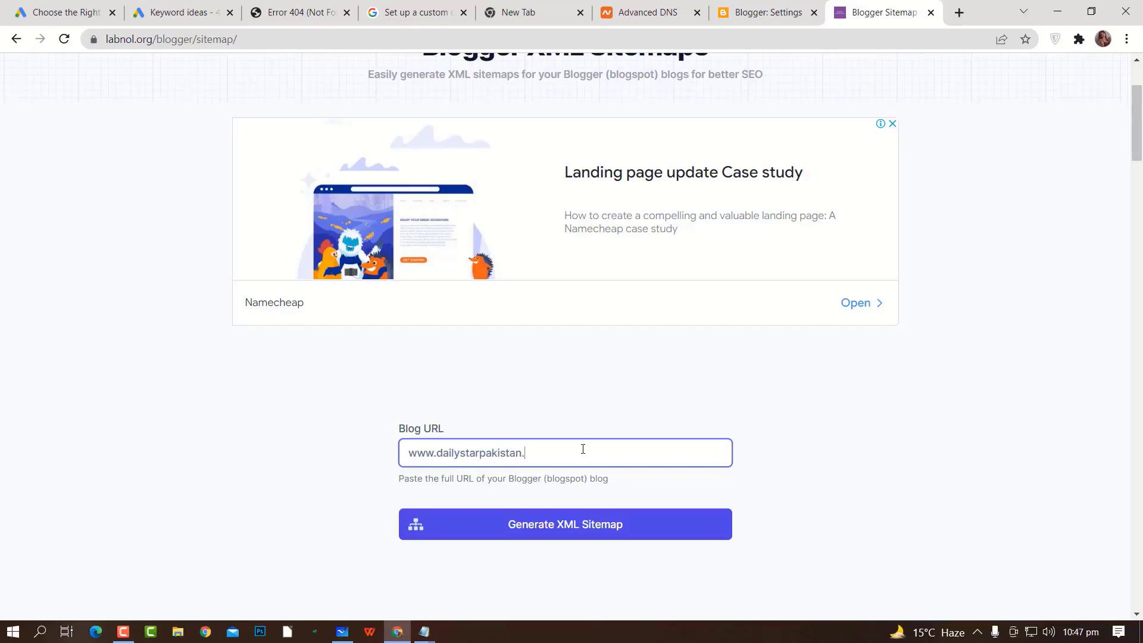
key("Return")
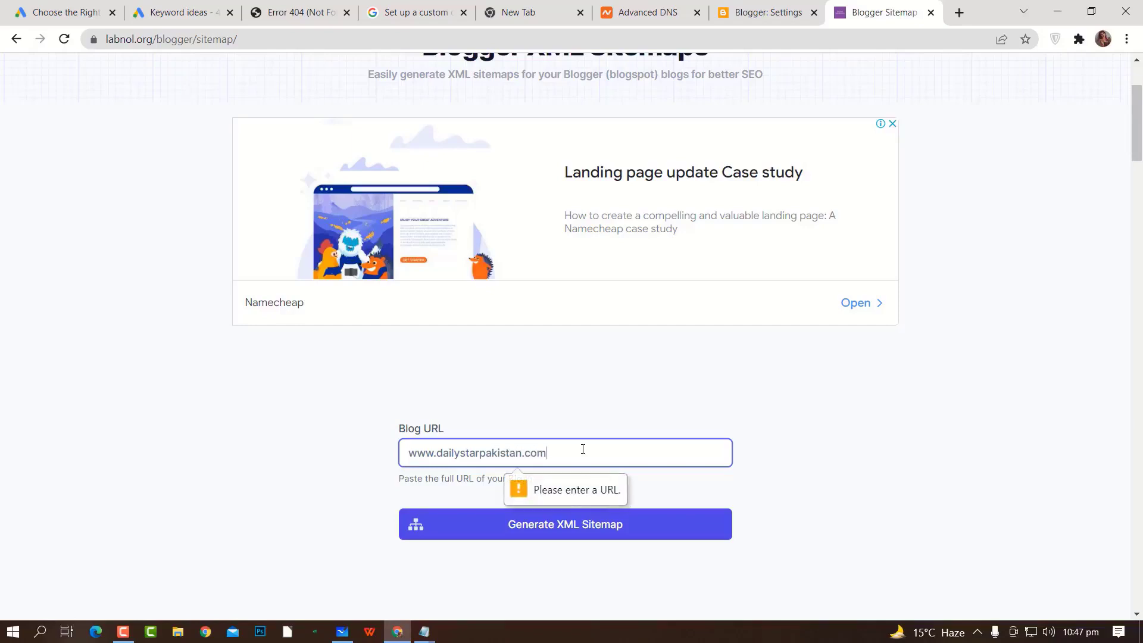
left_click(566, 528)
Check the Namecheap DNS host records, then cancel Blogger's empty robots.txt editor.
left_click(793, 9)
left_click(660, 23)
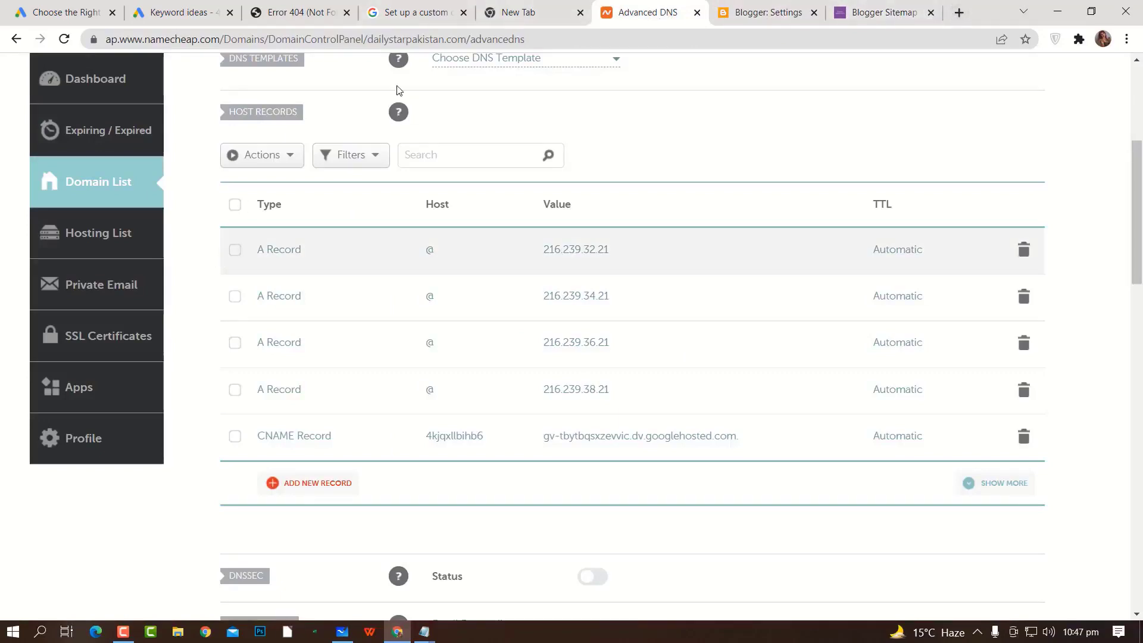
left_click(747, 12)
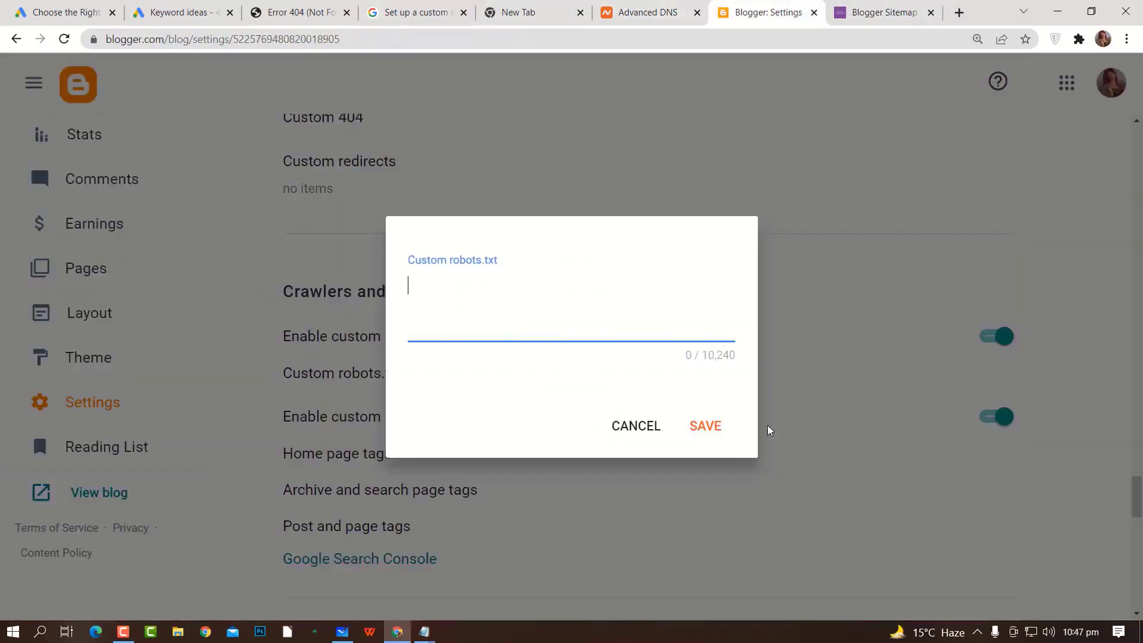
left_click(607, 433)
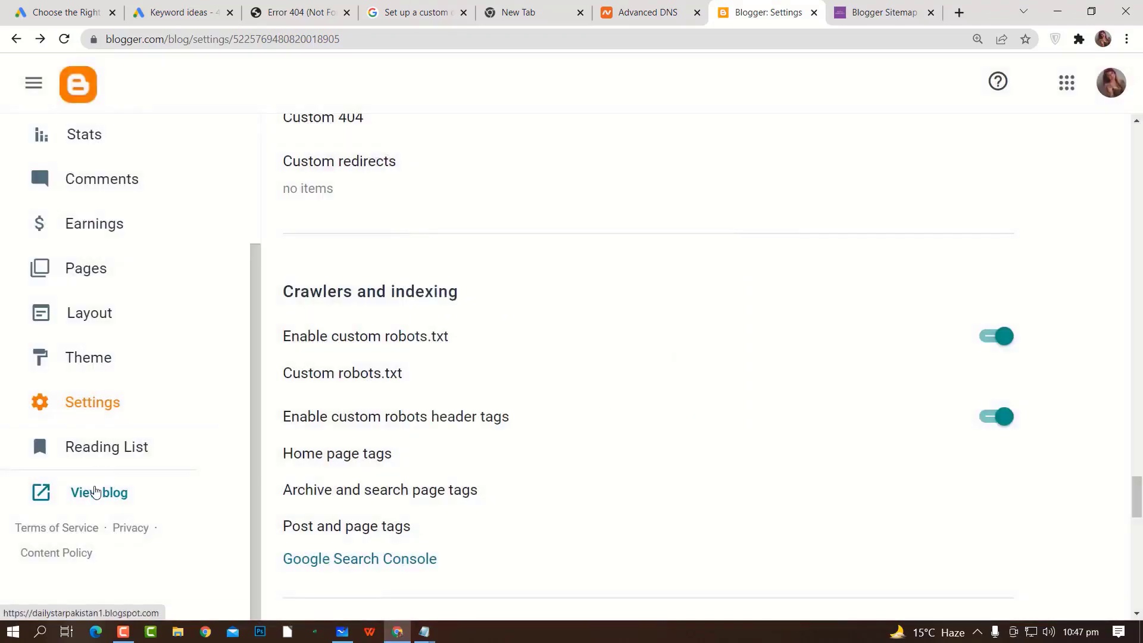
left_click(96, 493)
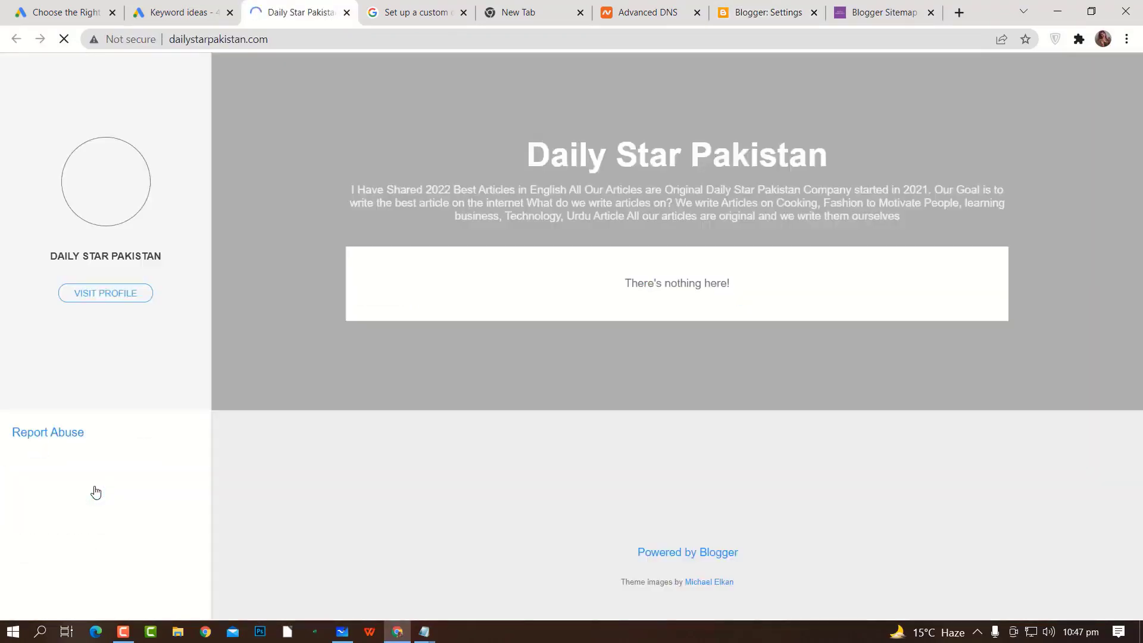
left_click(254, 42)
right_click(254, 42)
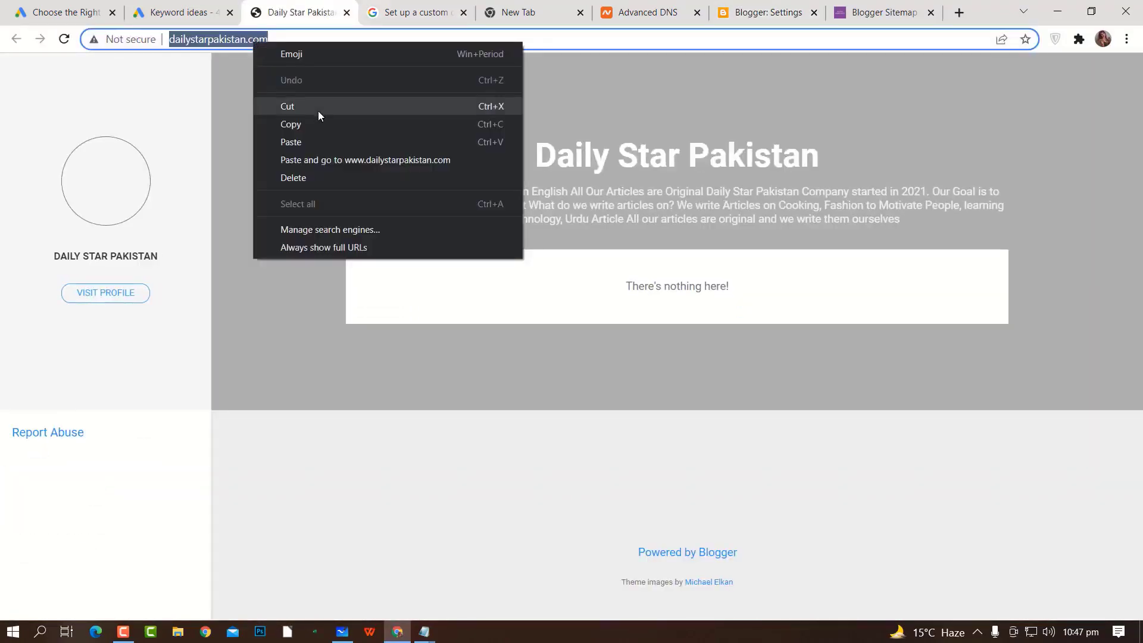
left_click(318, 124)
left_click(881, 11)
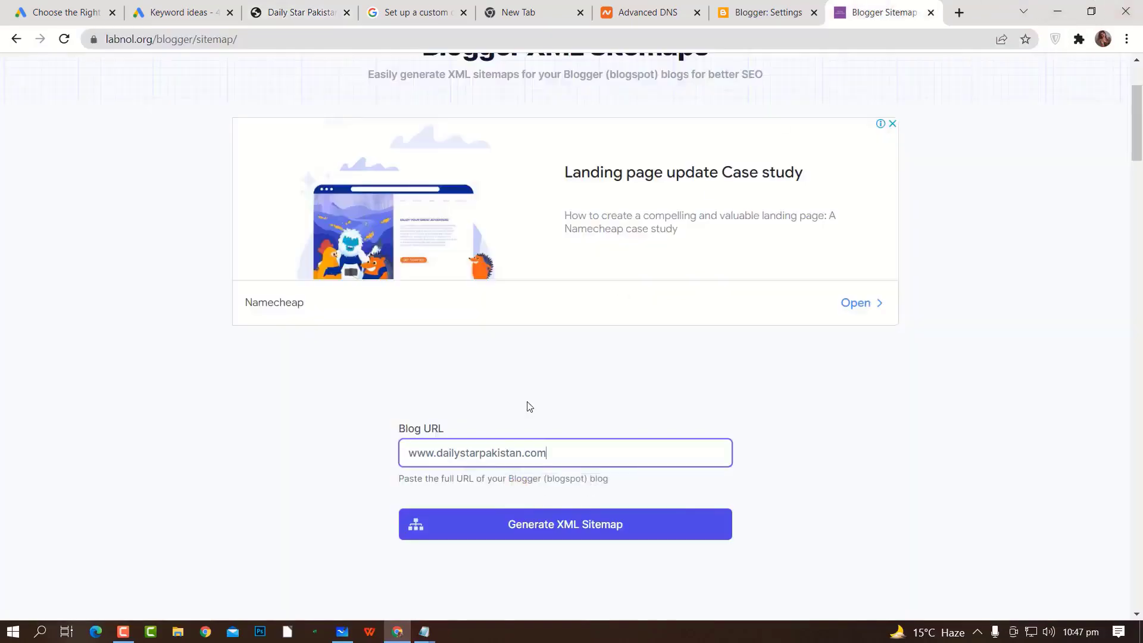
triple_click(500, 451)
right_click(500, 451)
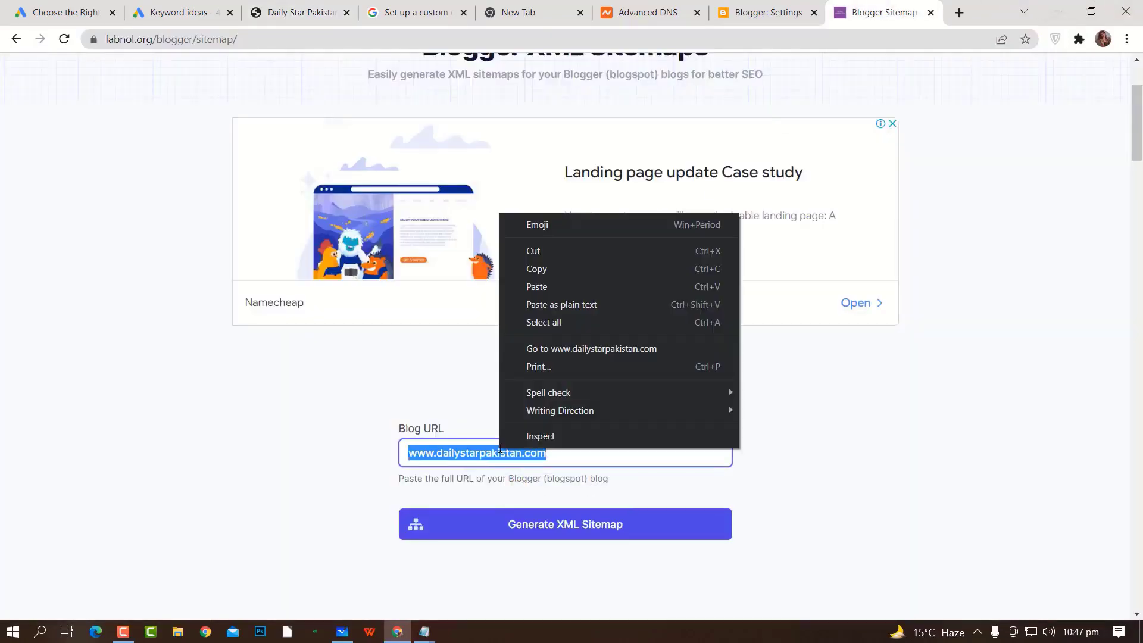
left_click(555, 302)
left_click(541, 522)
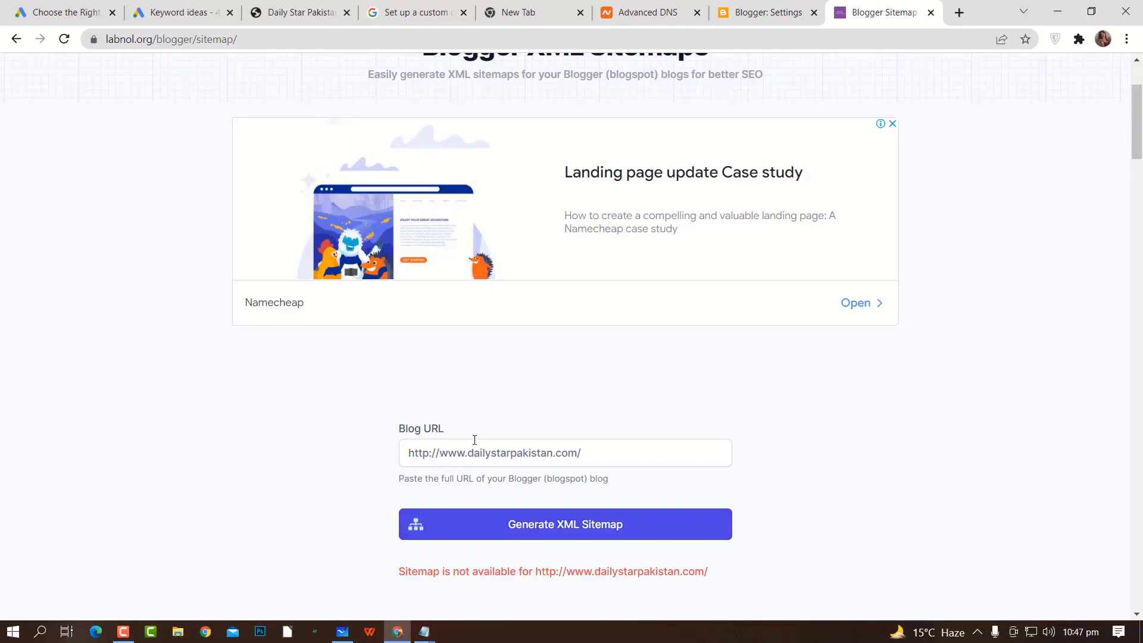
left_click(786, 12)
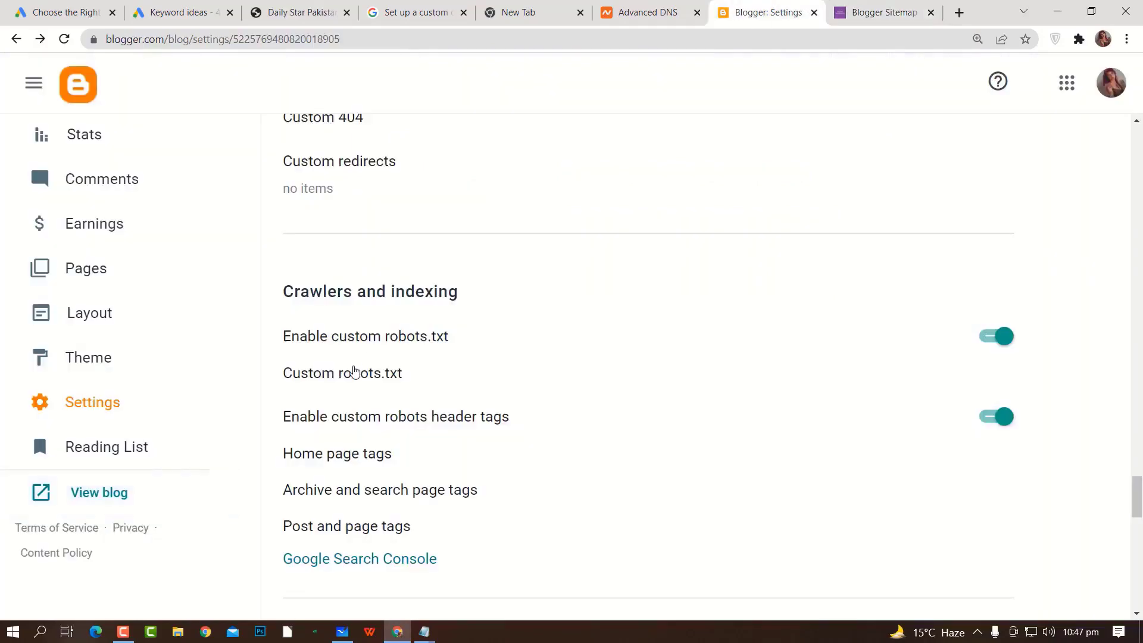
left_click(354, 373)
left_click(649, 426)
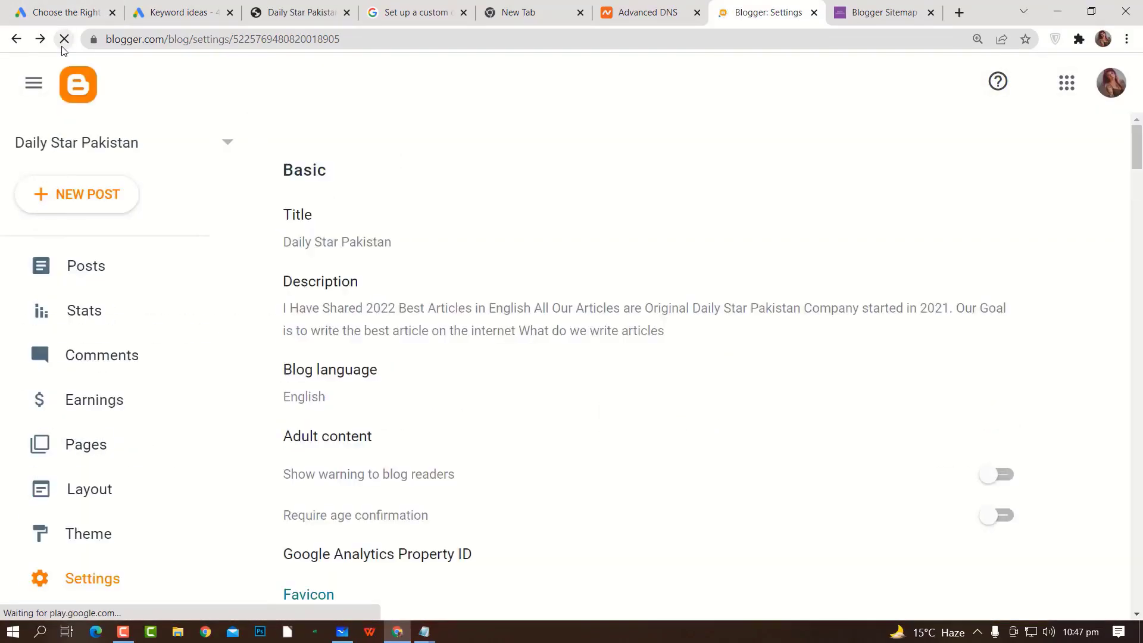
scroll(103, 531, "down", 3)
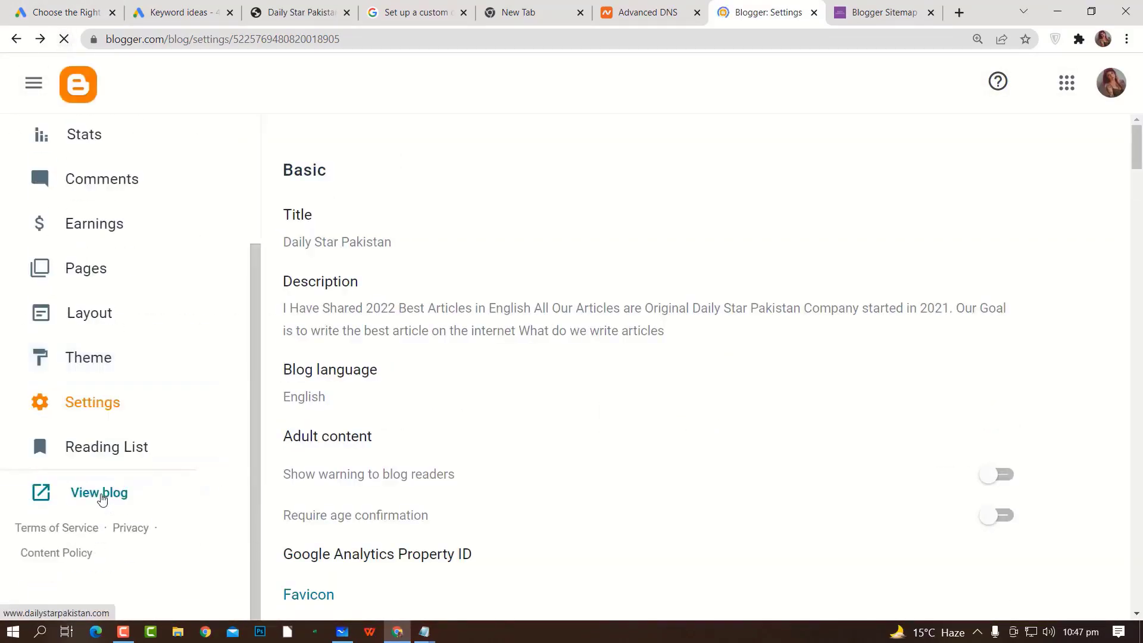
left_click(101, 494)
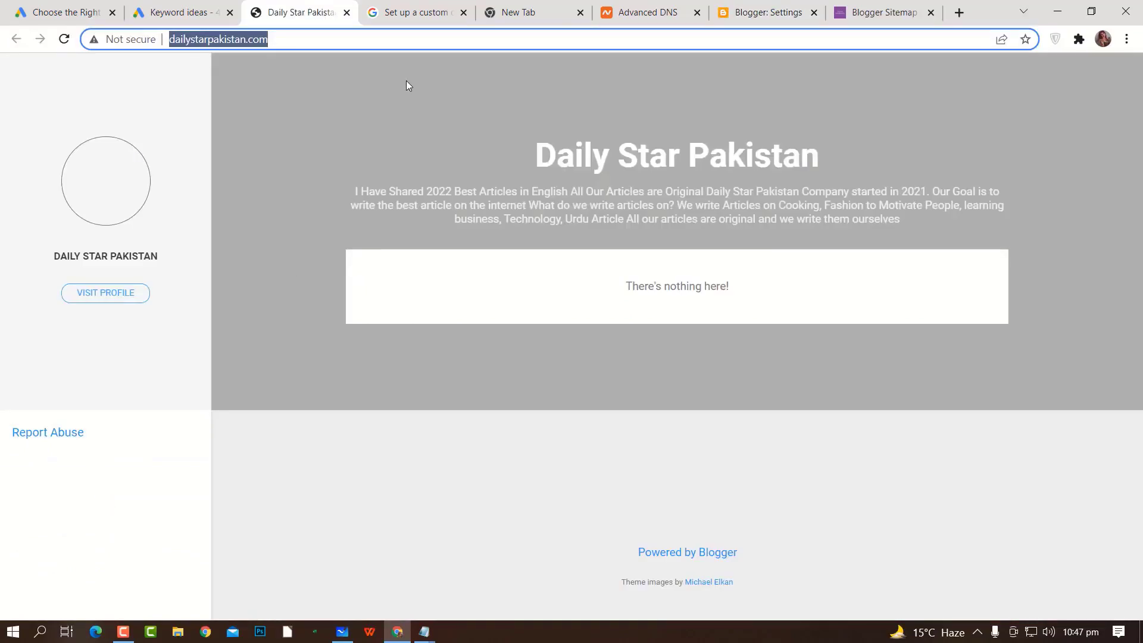
left_click(261, 42)
right_click(260, 40)
triple_click(223, 40)
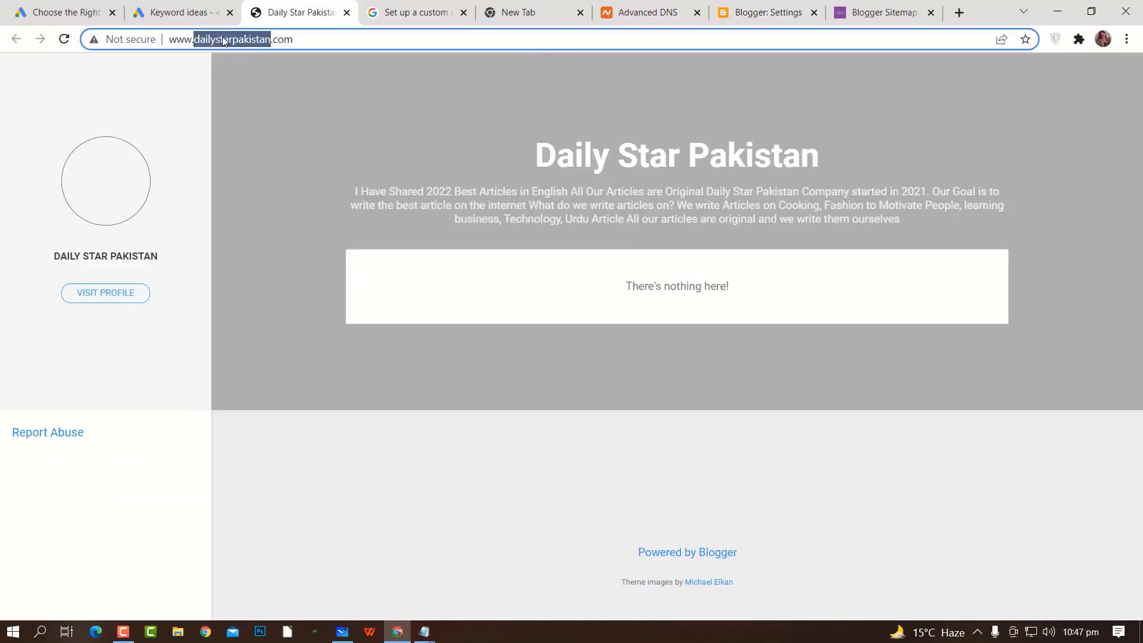
right_click(223, 41)
left_click(269, 113)
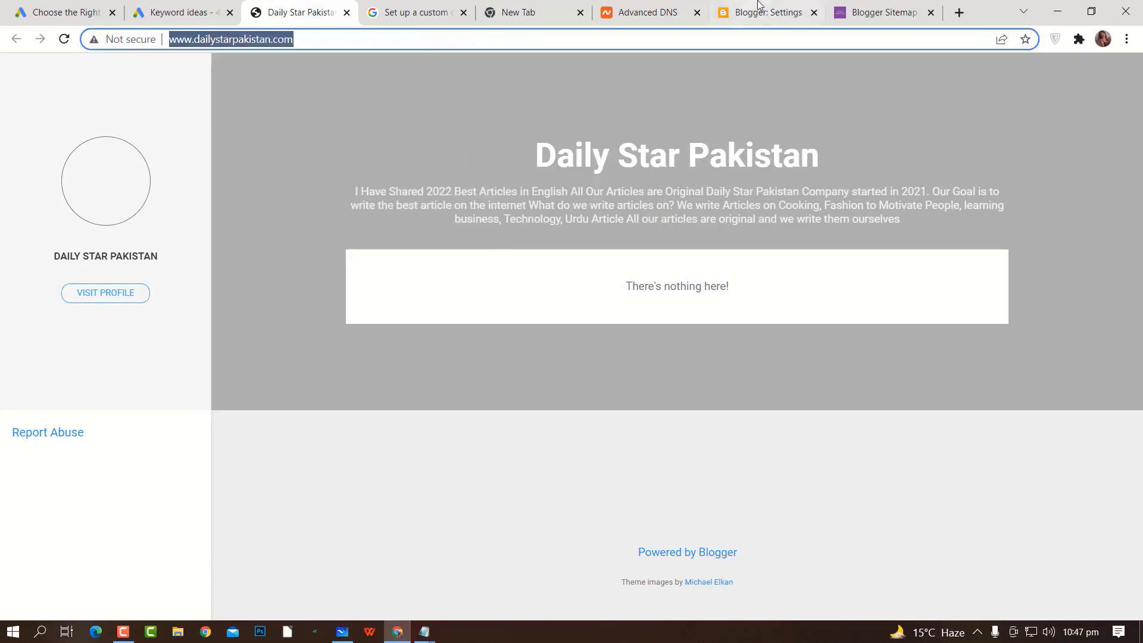
left_click(792, 10)
left_click(648, 12)
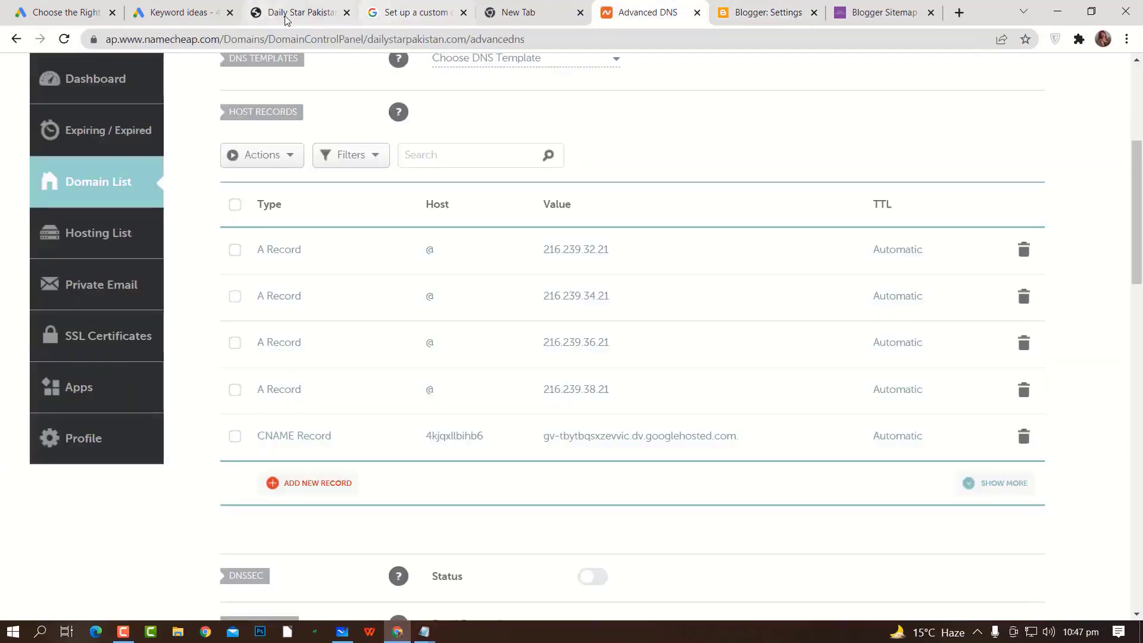
left_click(792, 10)
left_click(648, 12)
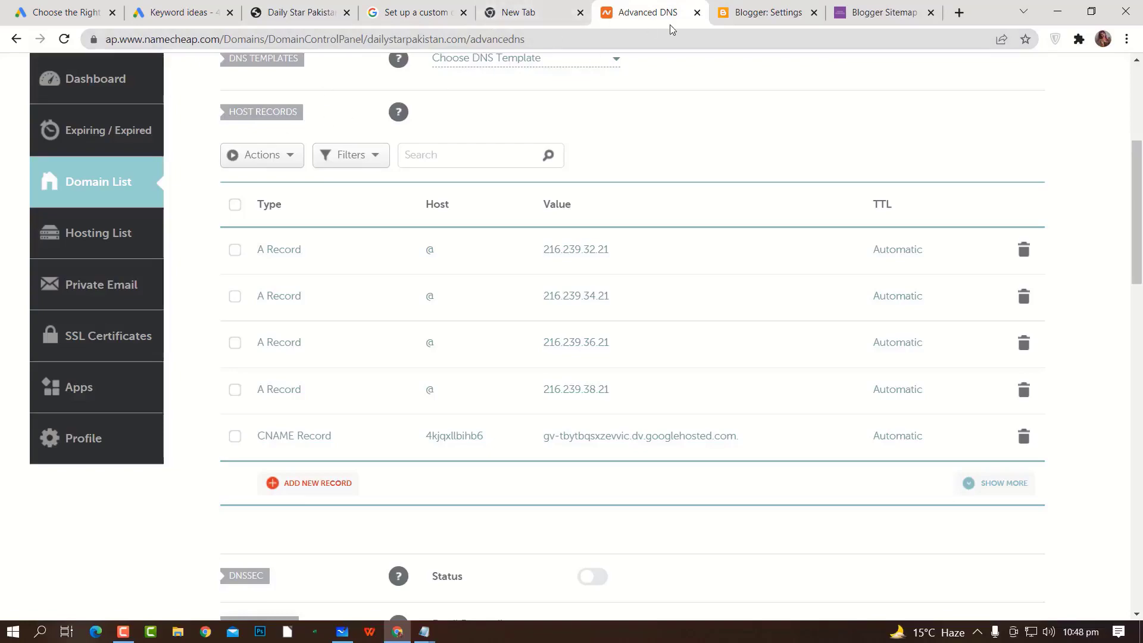
left_click(753, 23)
left_click(119, 493)
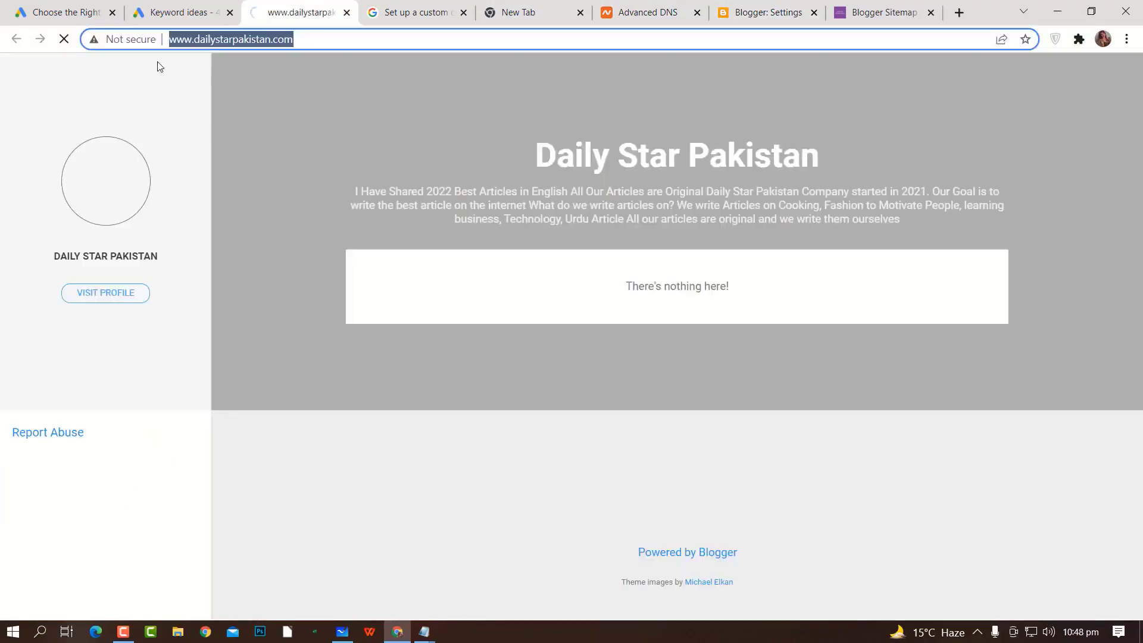
left_click(91, 40)
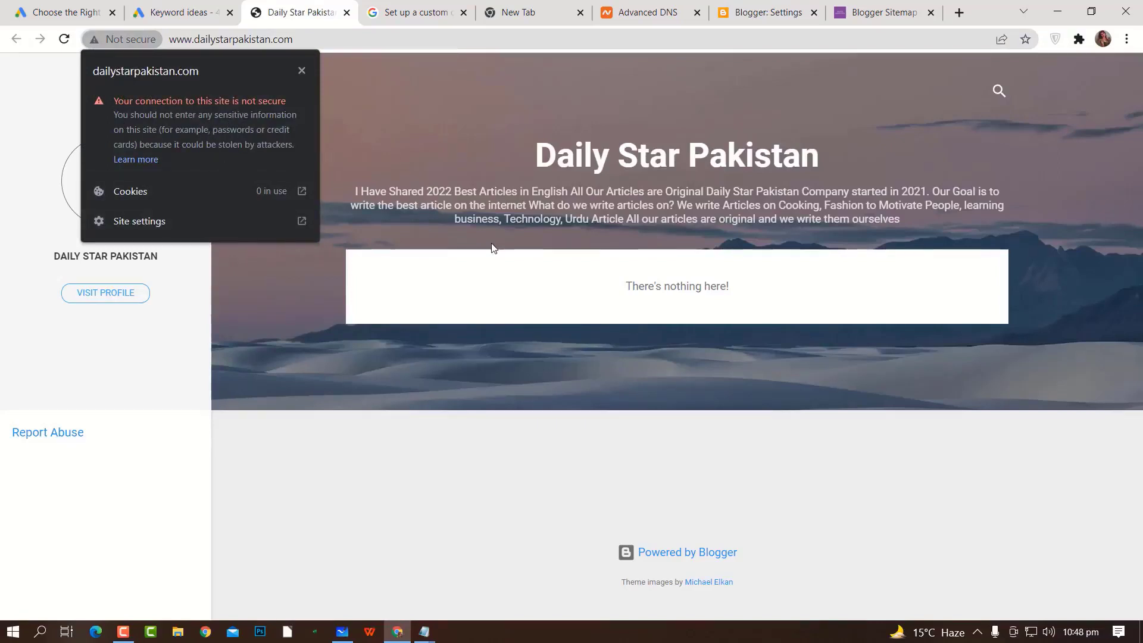
left_click(302, 70)
left_click(884, 5)
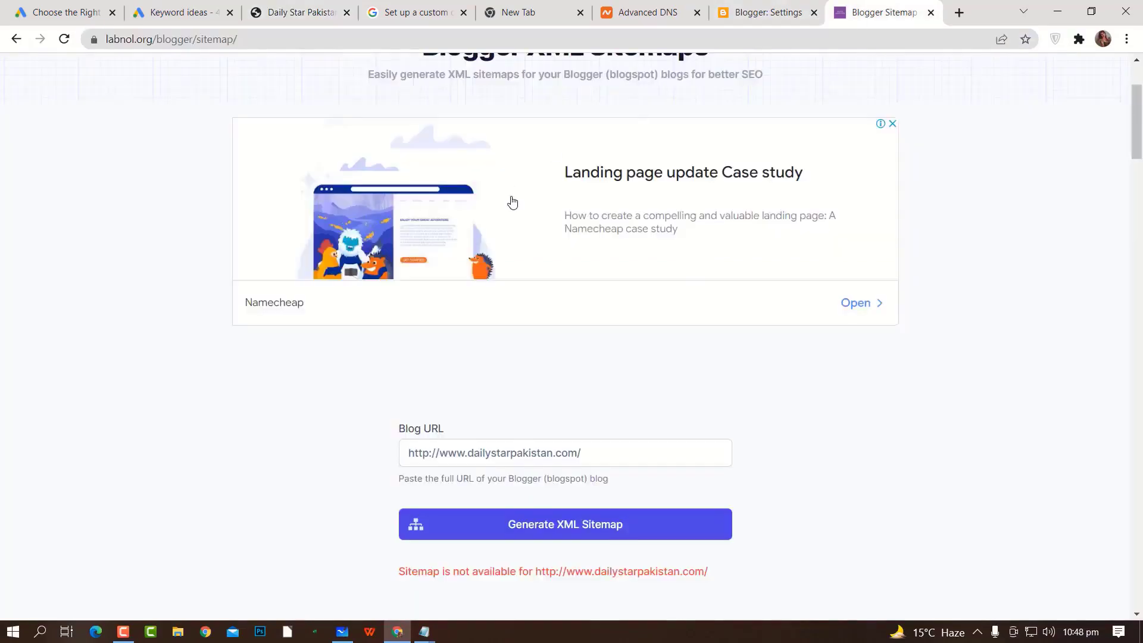
left_click(786, 13)
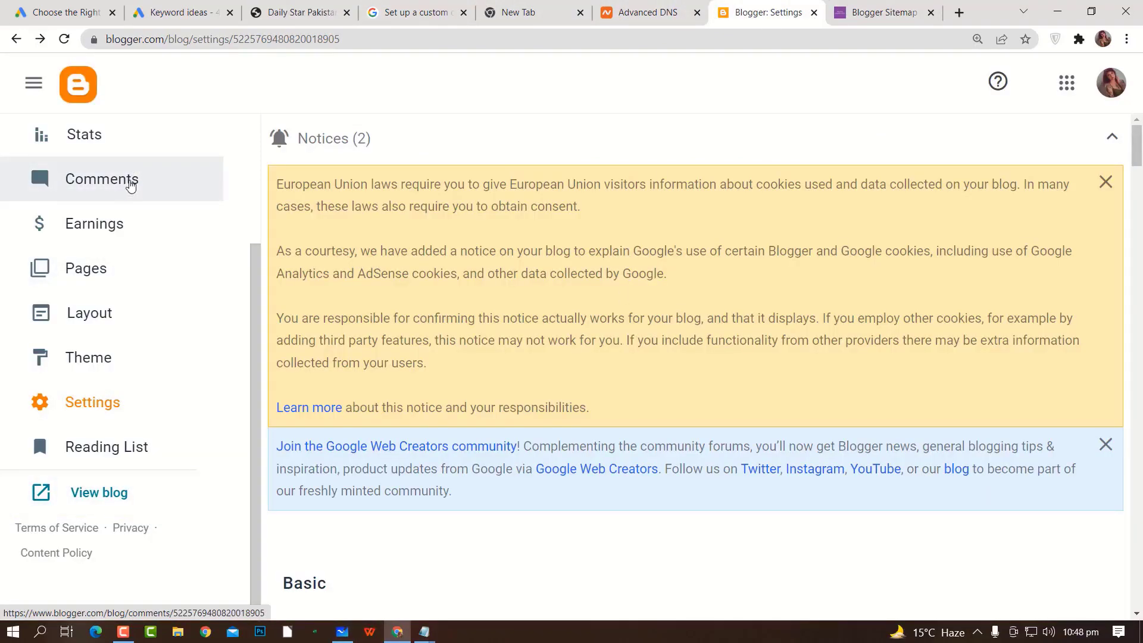
scroll(131, 181, "up", 3)
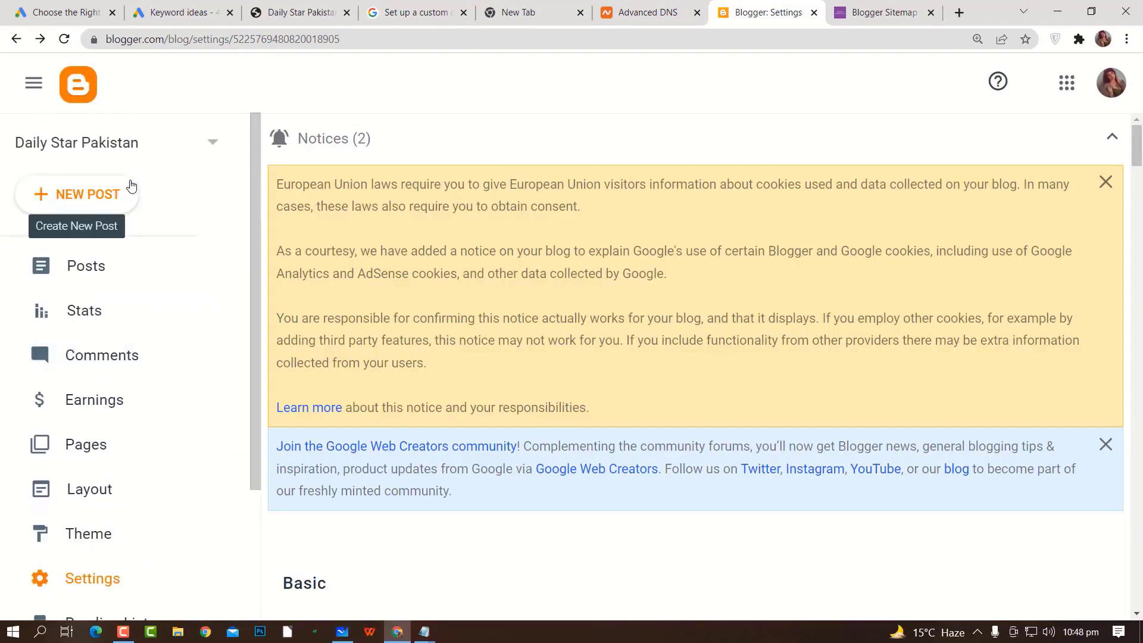
left_click(123, 634)
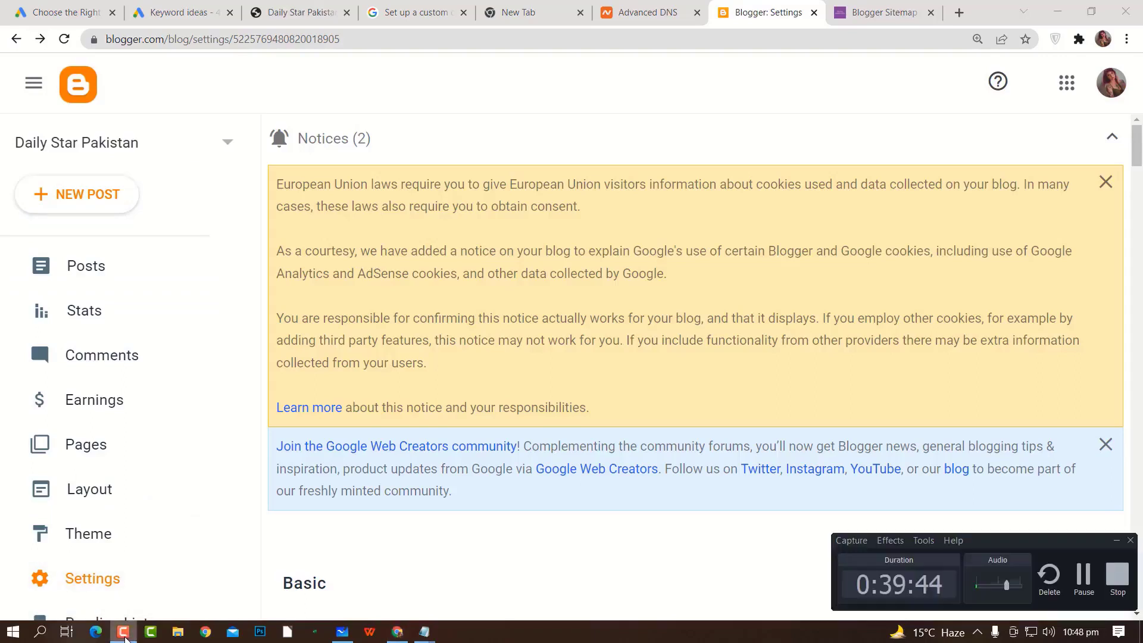
left_click(125, 636)
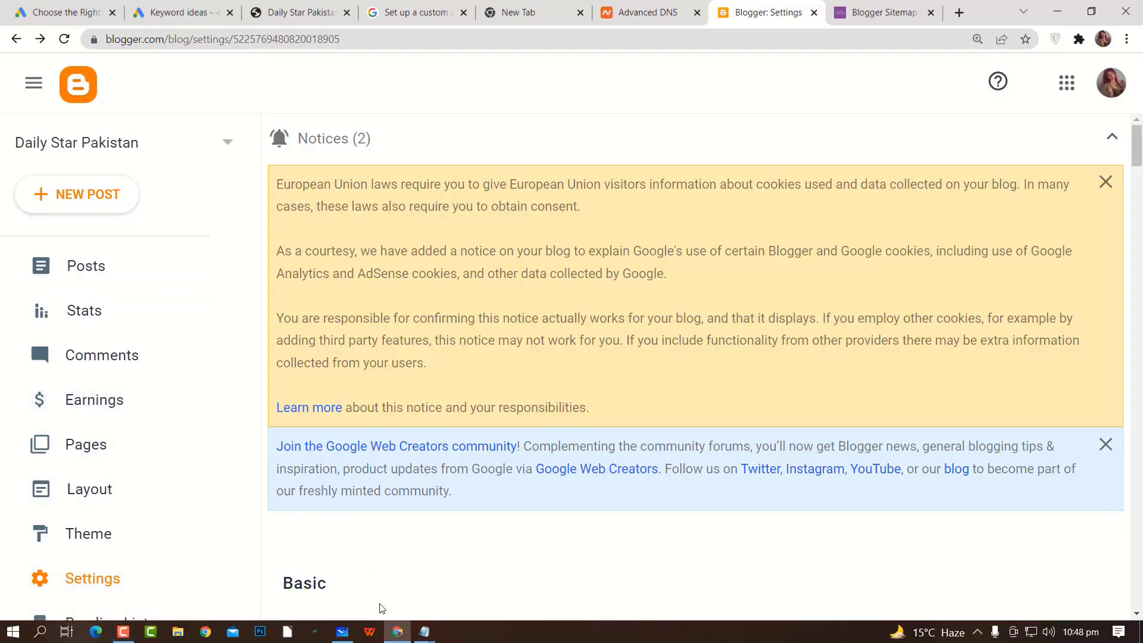
left_click(343, 632)
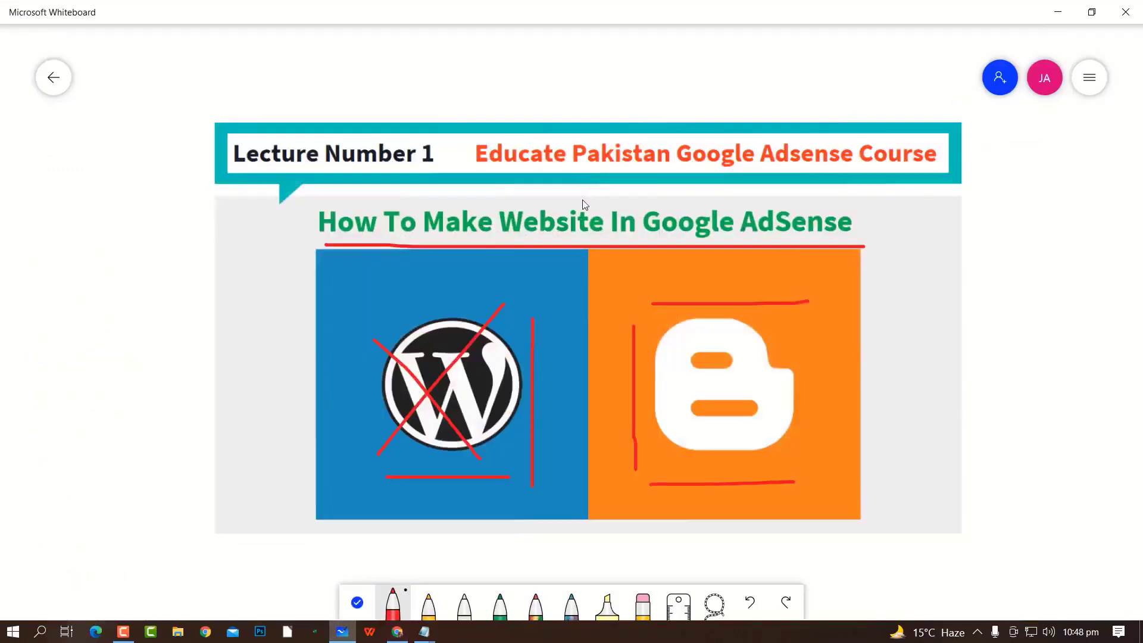
Pan the whiteboard to the How to Create Pages in Blogger slide.
left_click(357, 603)
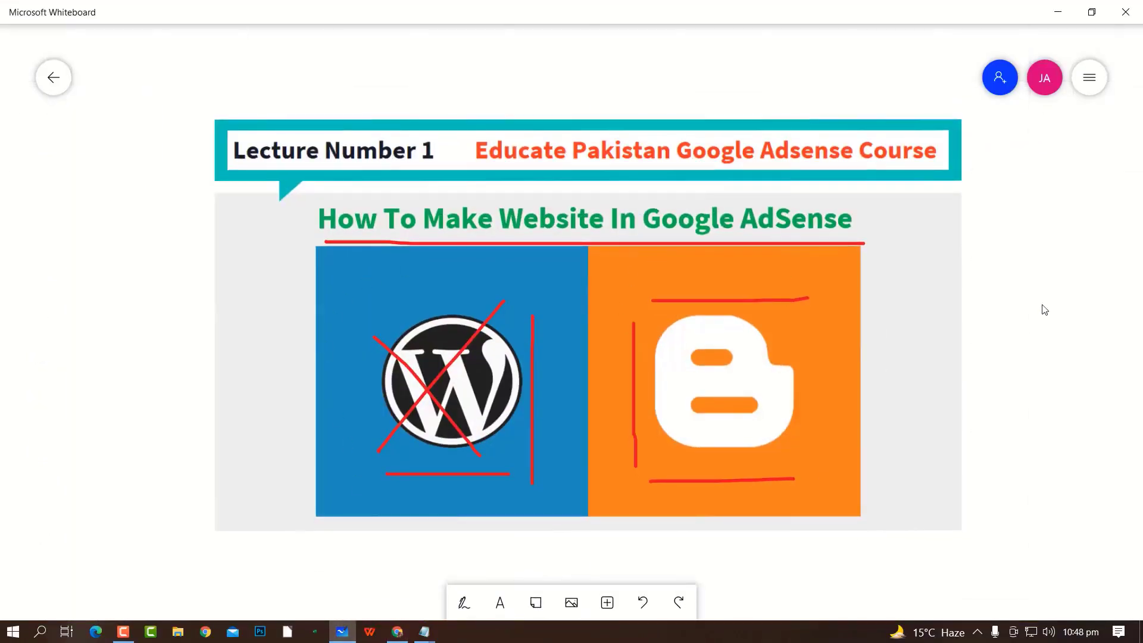
left_click_drag(1046, 339, 1021, 171)
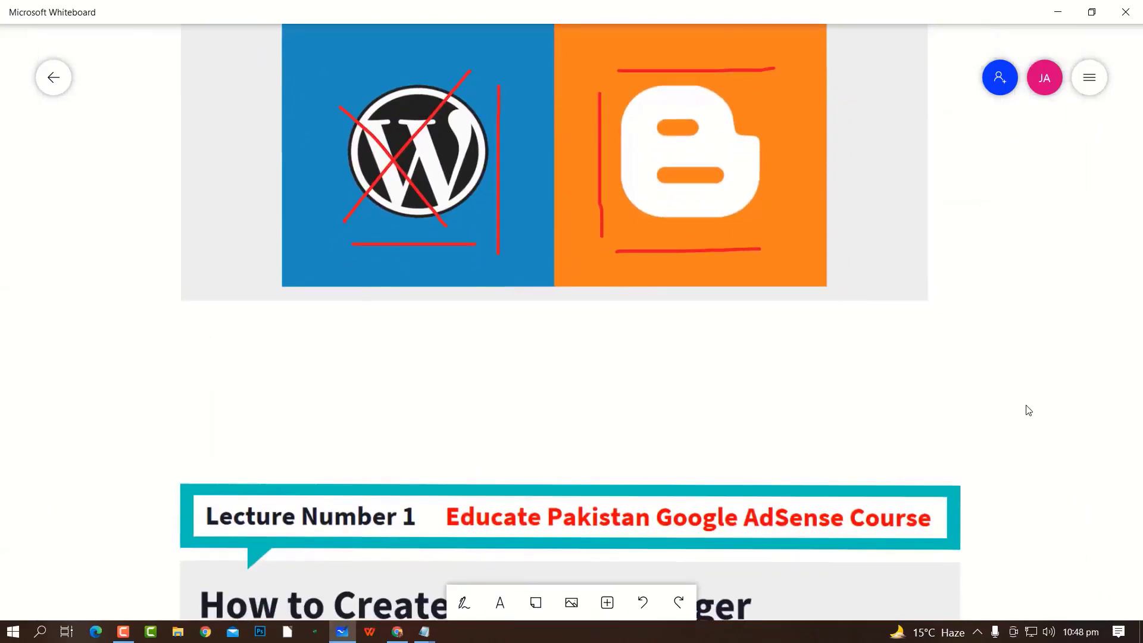
left_click_drag(1026, 409, 1026, 204)
left_click_drag(1016, 324, 1052, 233)
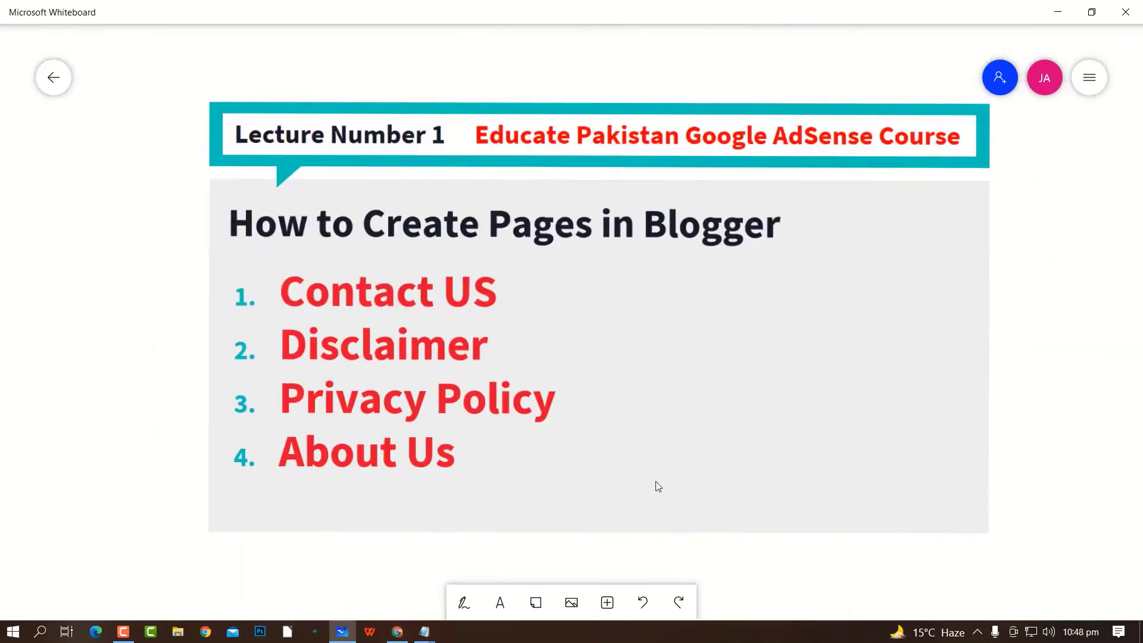
Underline the slide title in red and tick Contact US, Disclaimer and About Us.
left_click(464, 603)
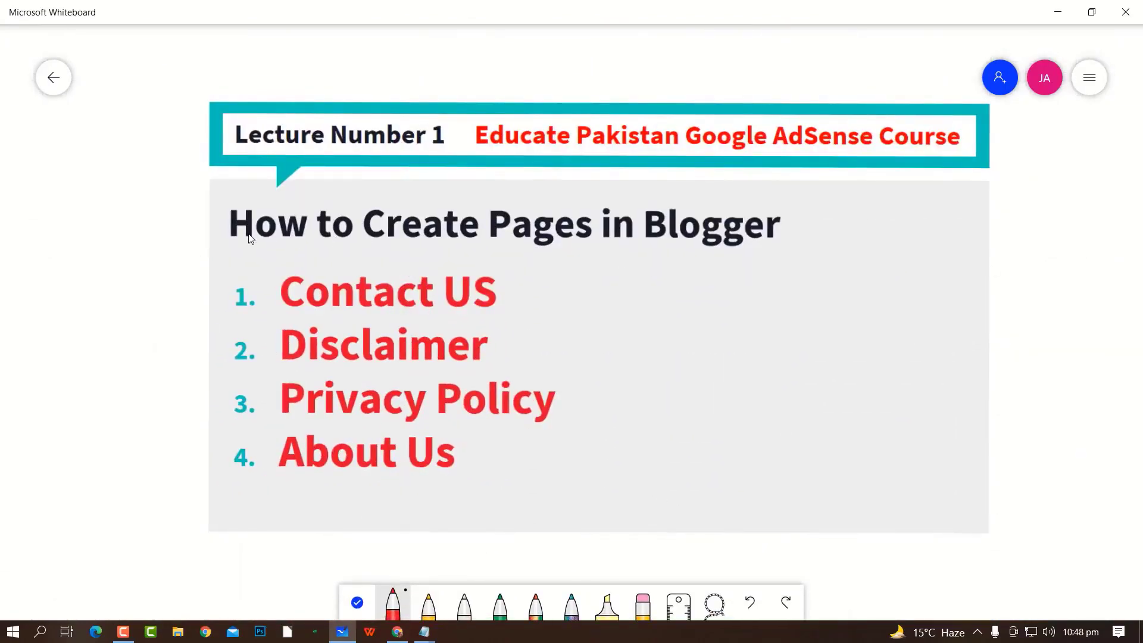
left_click_drag(237, 247, 809, 258)
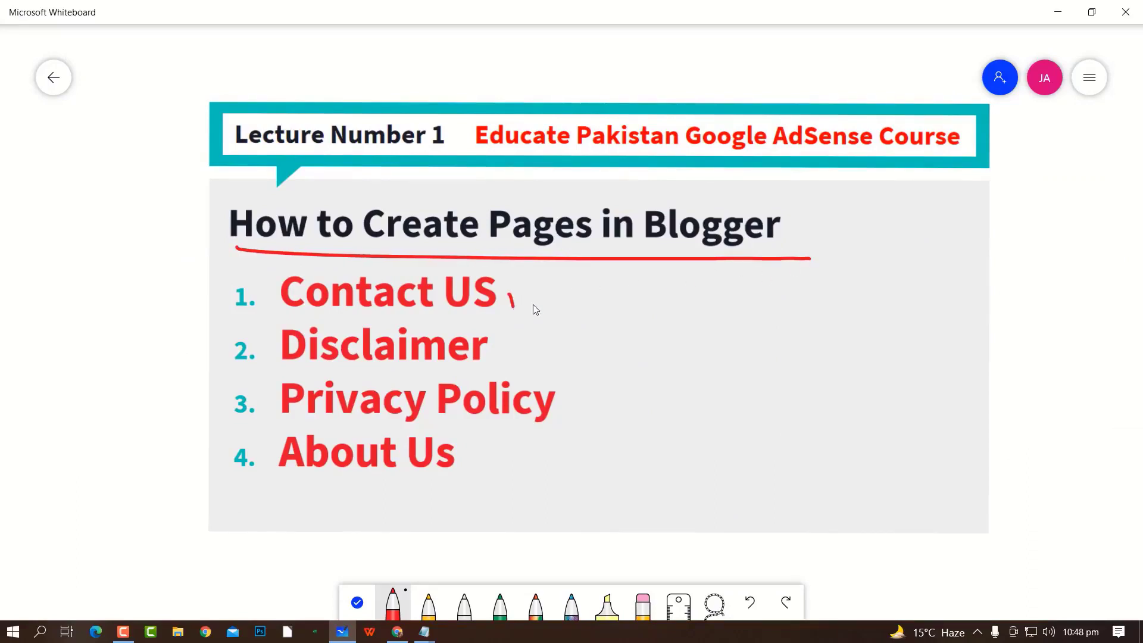
left_click_drag(533, 309, 579, 287)
mouse_move(505, 352)
left_mouse_down()
mouse_move(507, 366)
mouse_move(586, 355)
left_mouse_up()
mouse_move(490, 457)
left_mouse_down()
mouse_move(493, 475)
mouse_move(603, 443)
left_mouse_up()
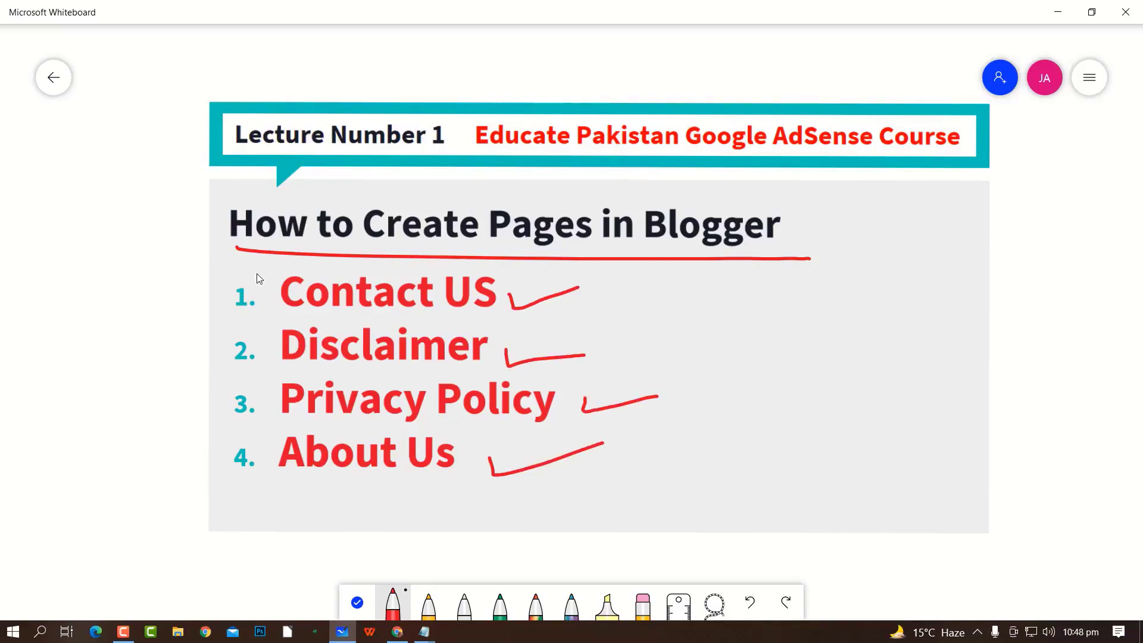
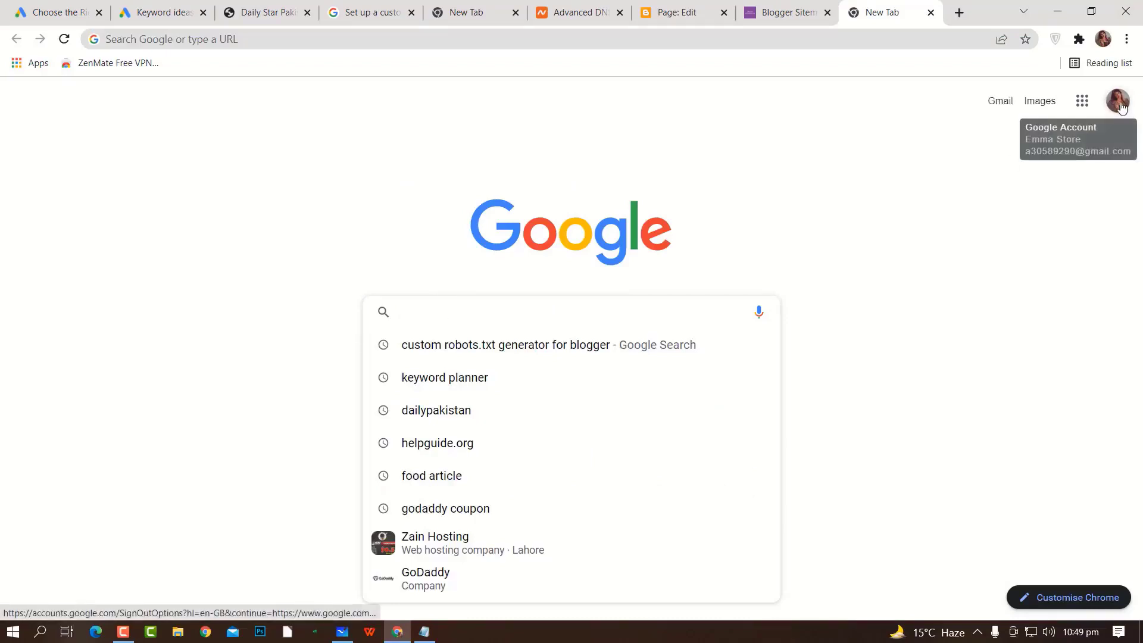
Reach the Google Forms home page via the Google apps launcher and Google Docs.
left_click(1022, 213)
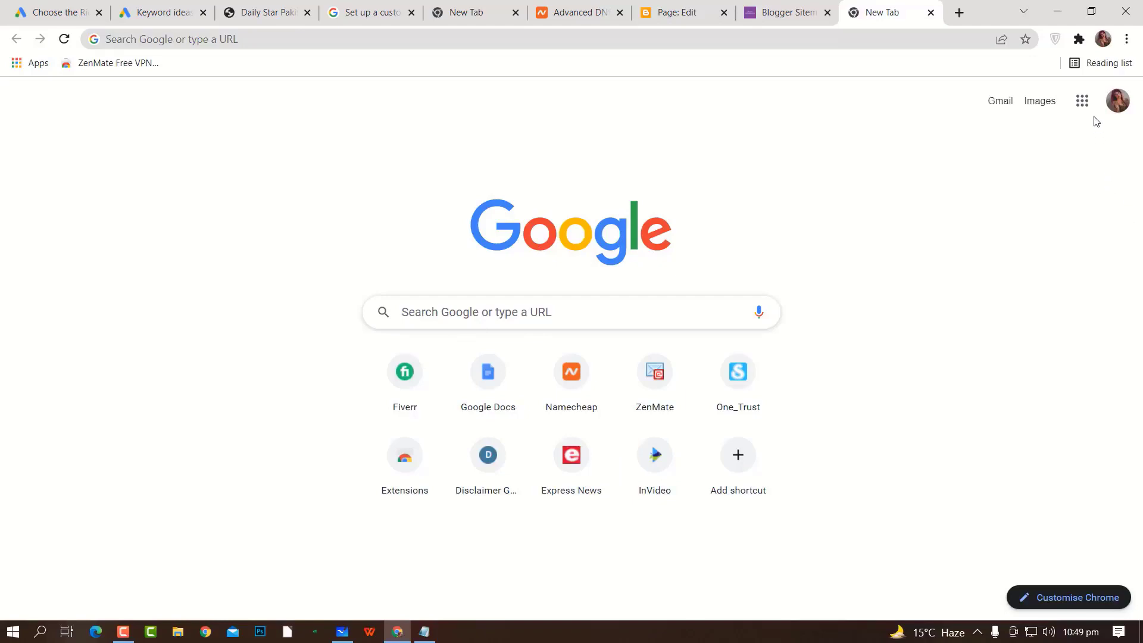
left_click(1089, 102)
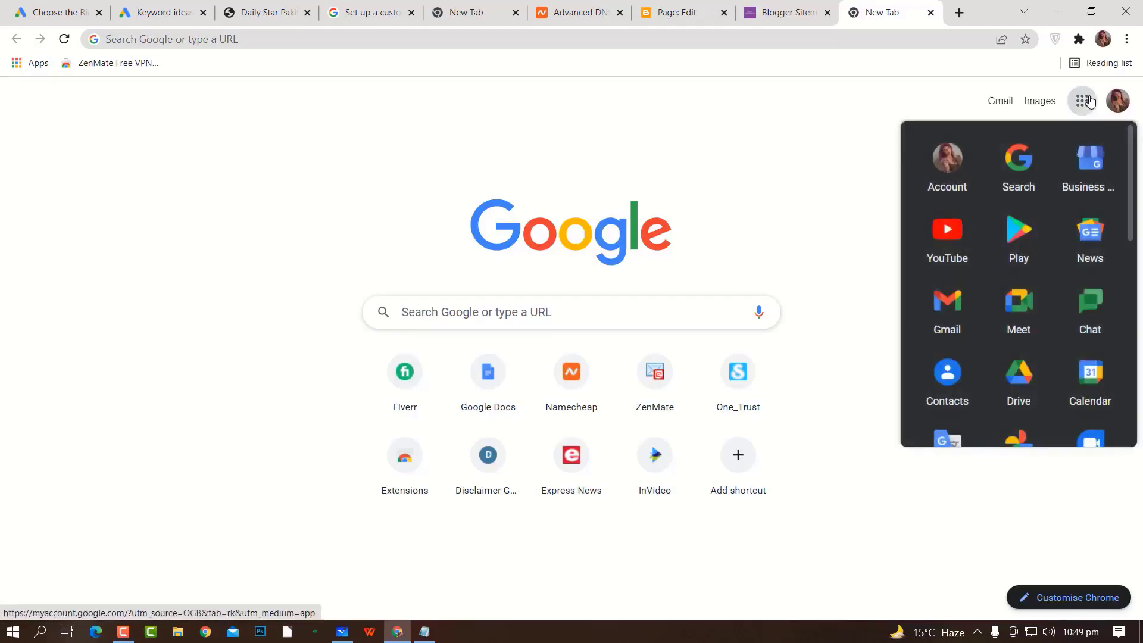
scroll(1040, 233, "down", 3)
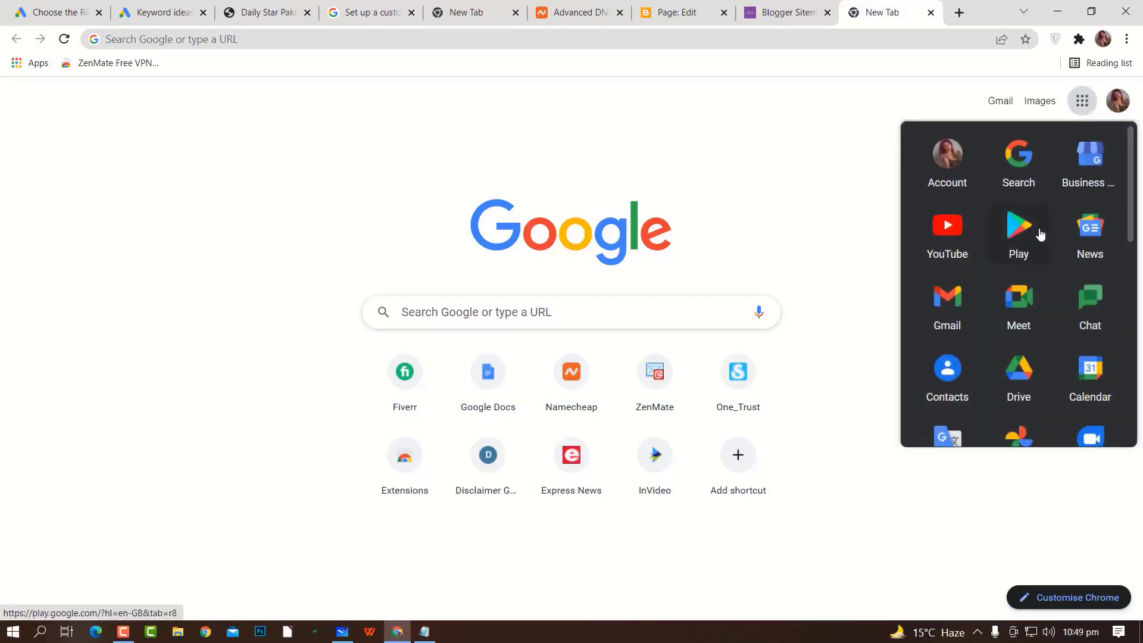
scroll(1041, 242, "down", 2)
left_click(1025, 300)
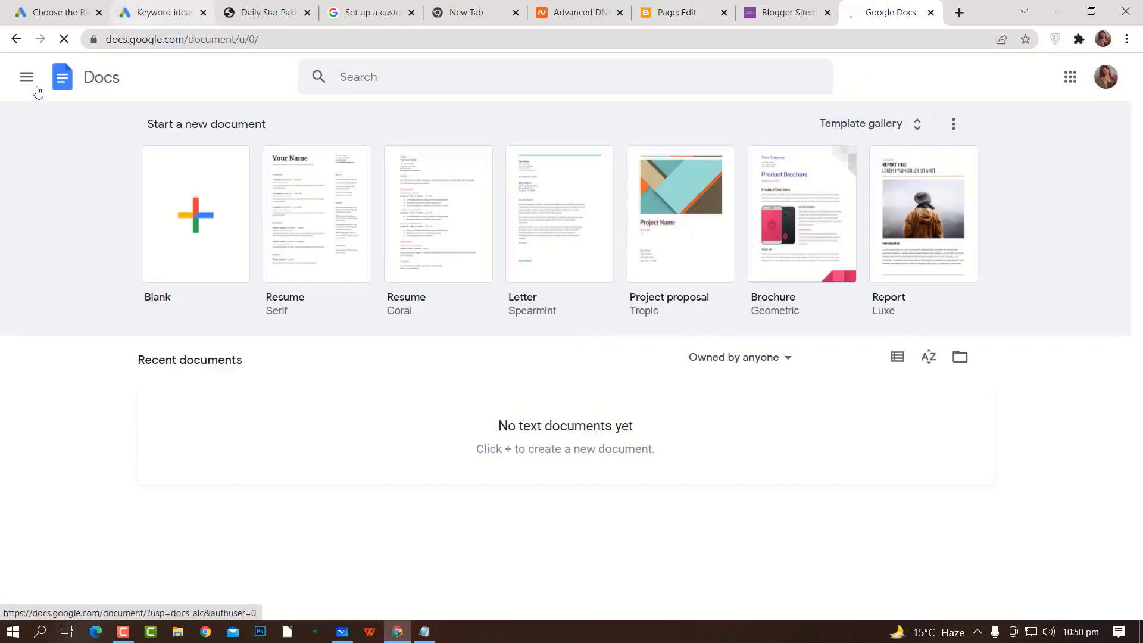
left_click(24, 86)
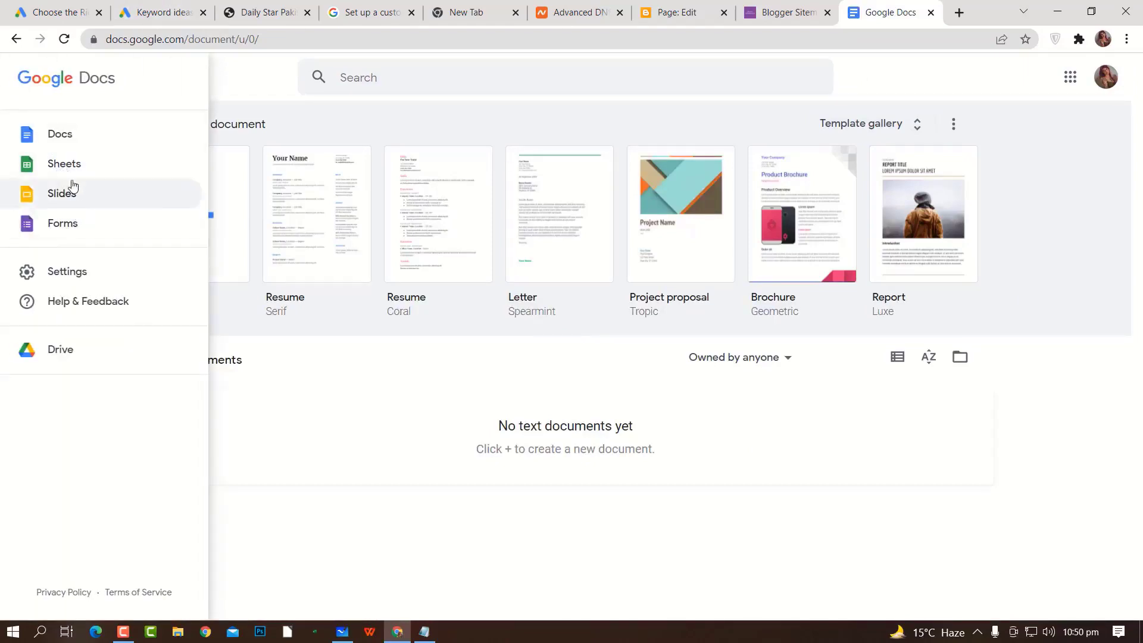
left_click(70, 172)
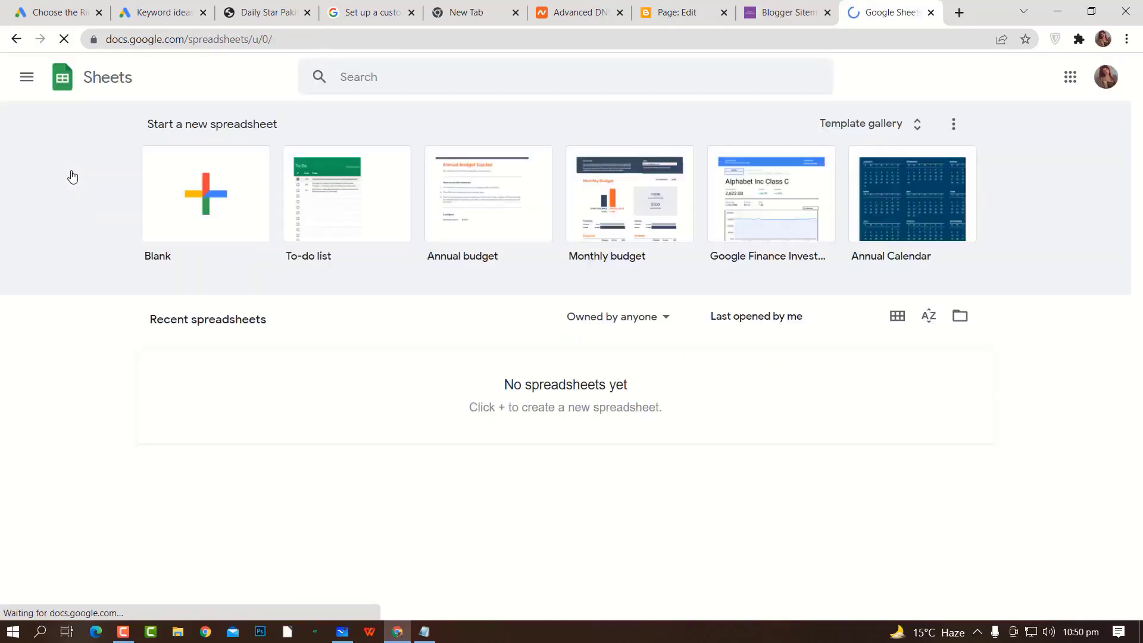
left_click(26, 76)
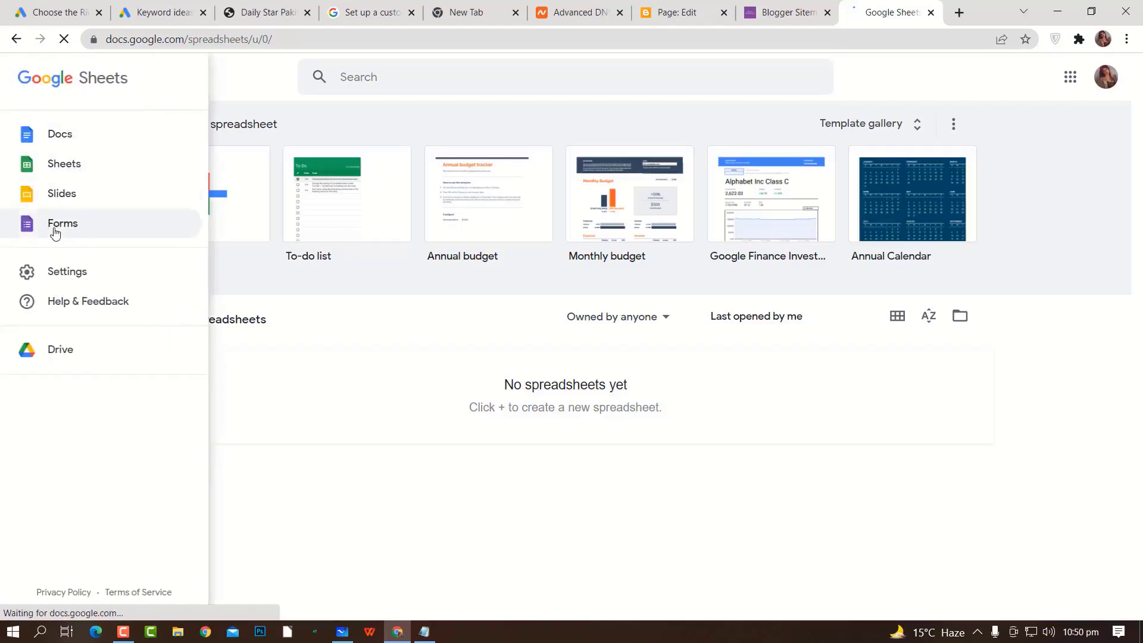
left_click(63, 232)
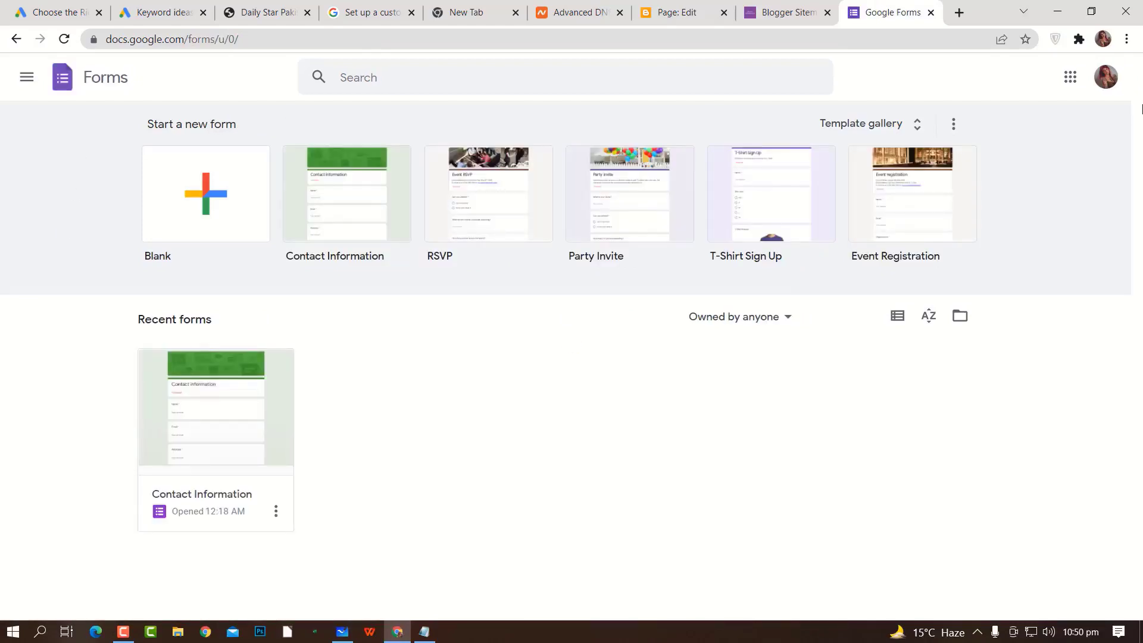
In a fresh tab, go to Google Forms again and open the Contact Information template.
left_click(959, 12)
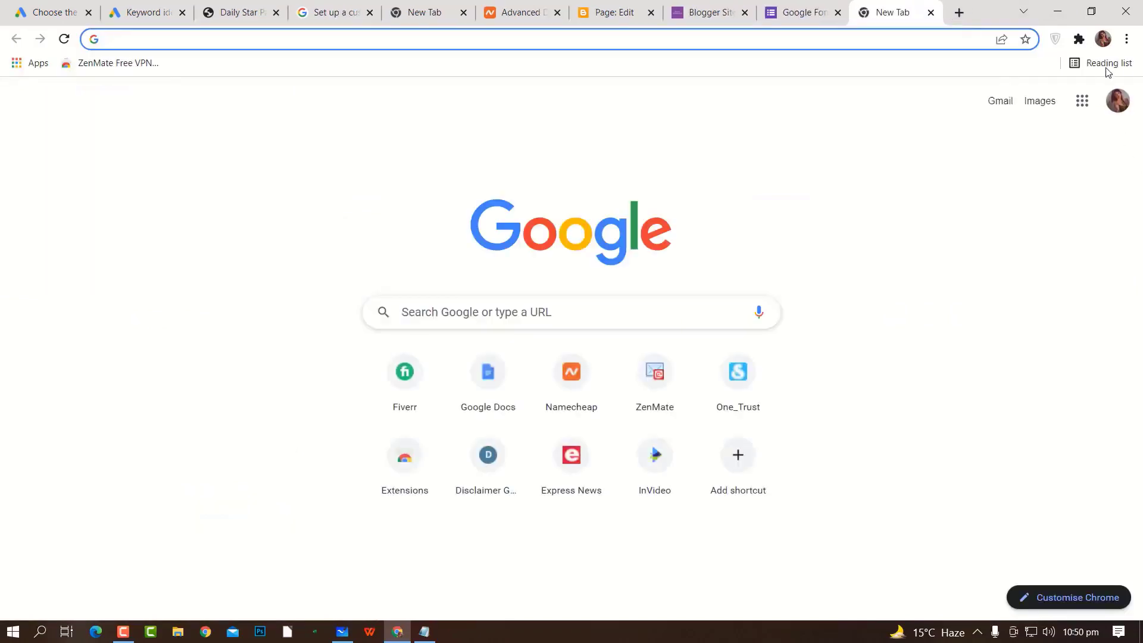
left_click(1118, 104)
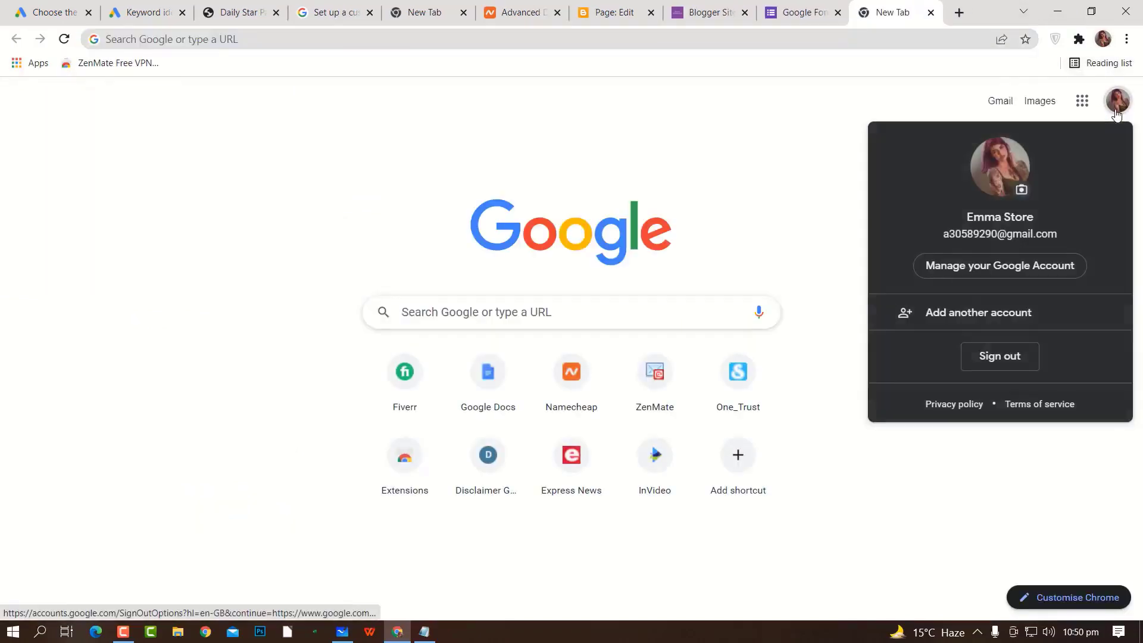
left_click(1082, 100)
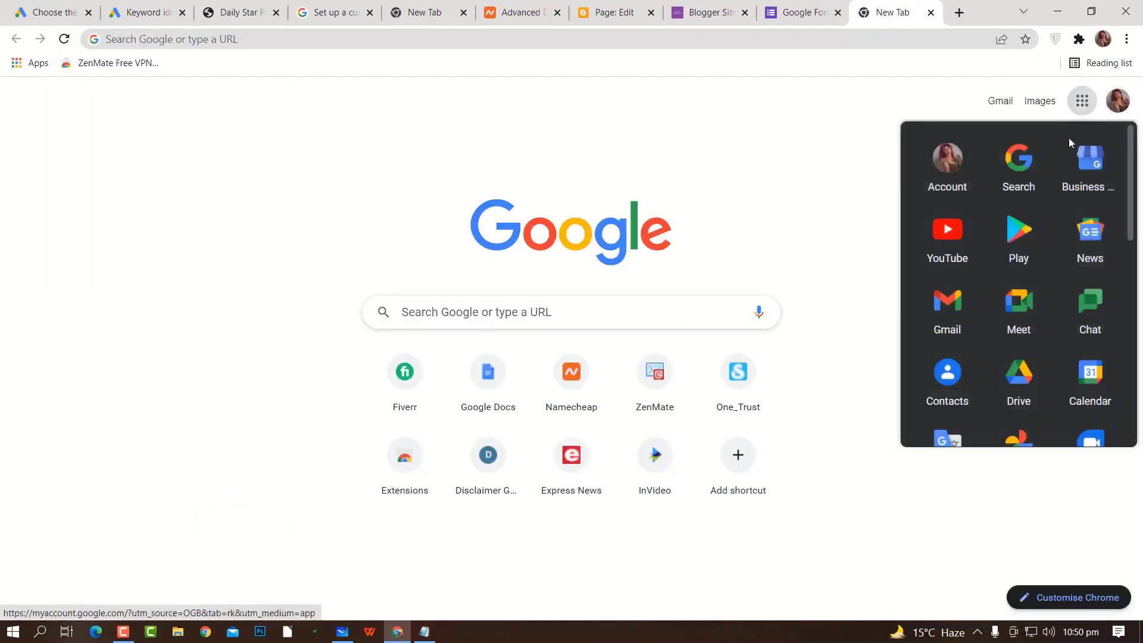
scroll(1069, 143, "down", 1)
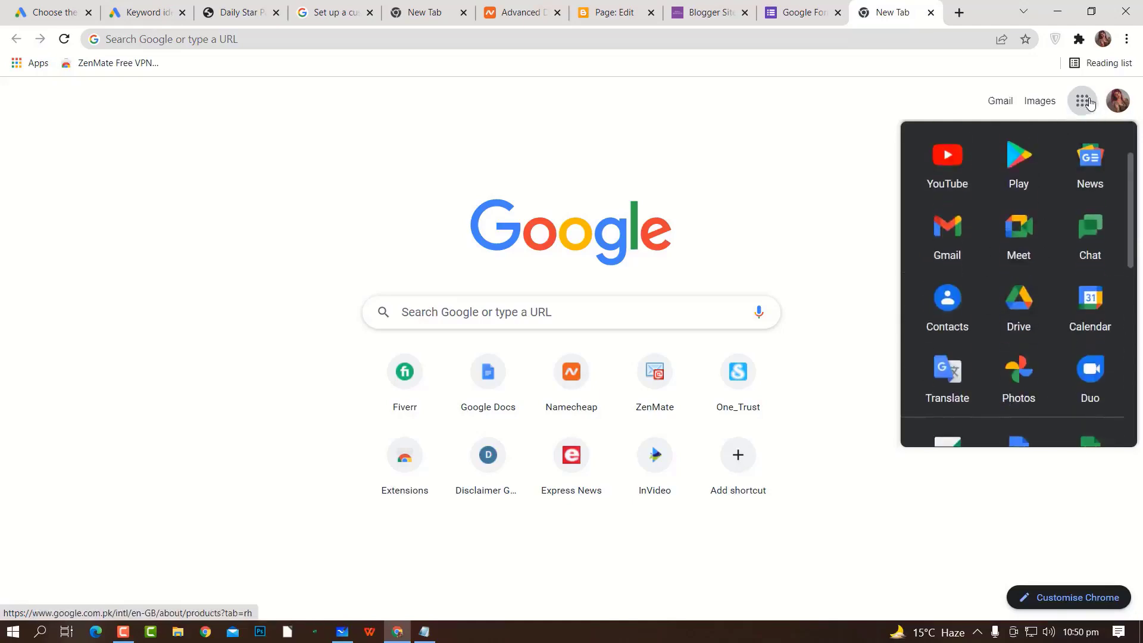
scroll(1065, 318, "down", 2)
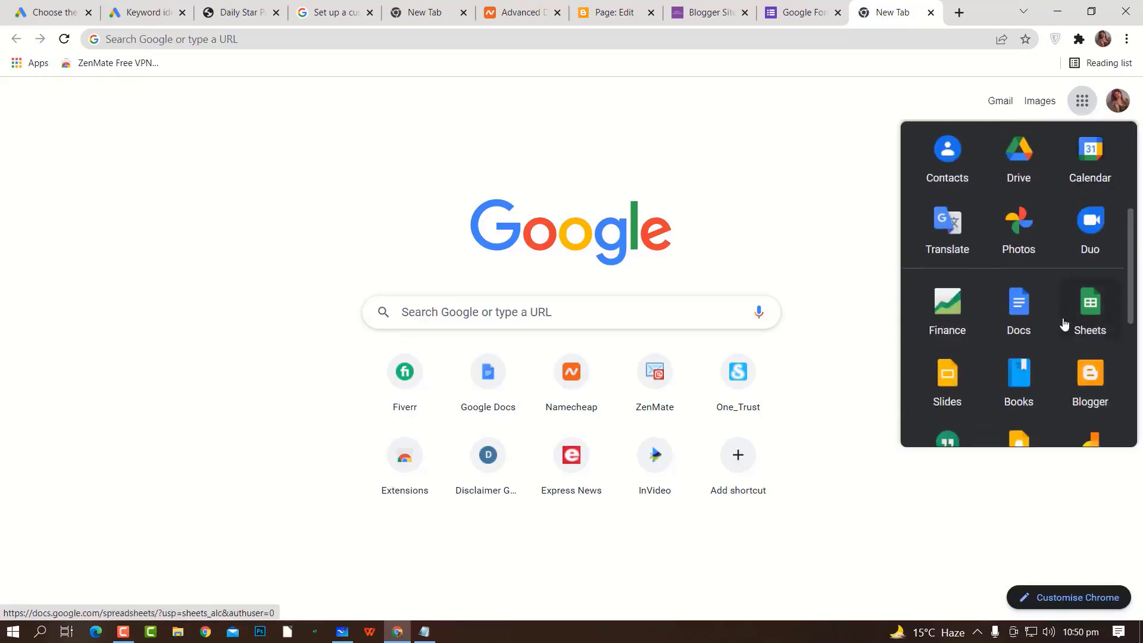
scroll(1065, 324, "down", 1)
left_click(1028, 263)
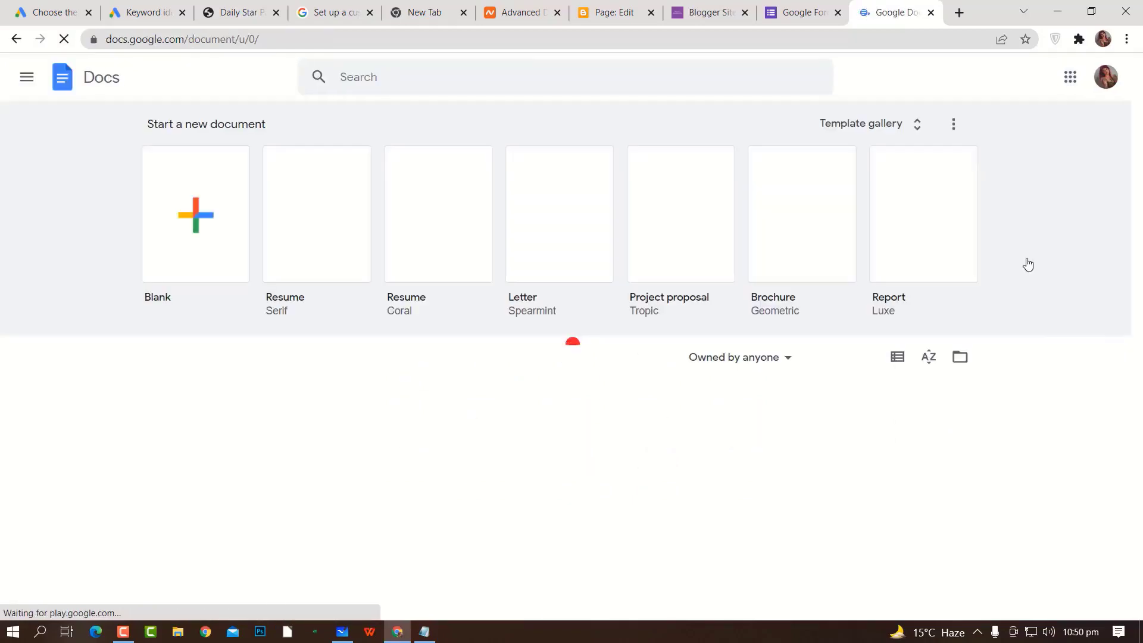
left_click(27, 80)
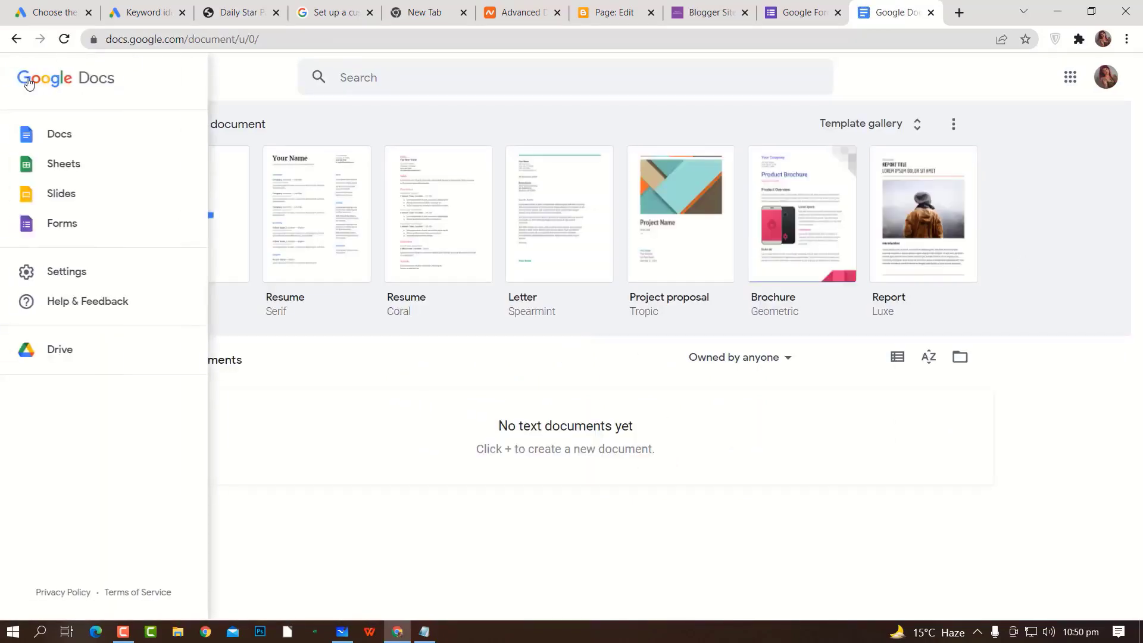
left_click(66, 231)
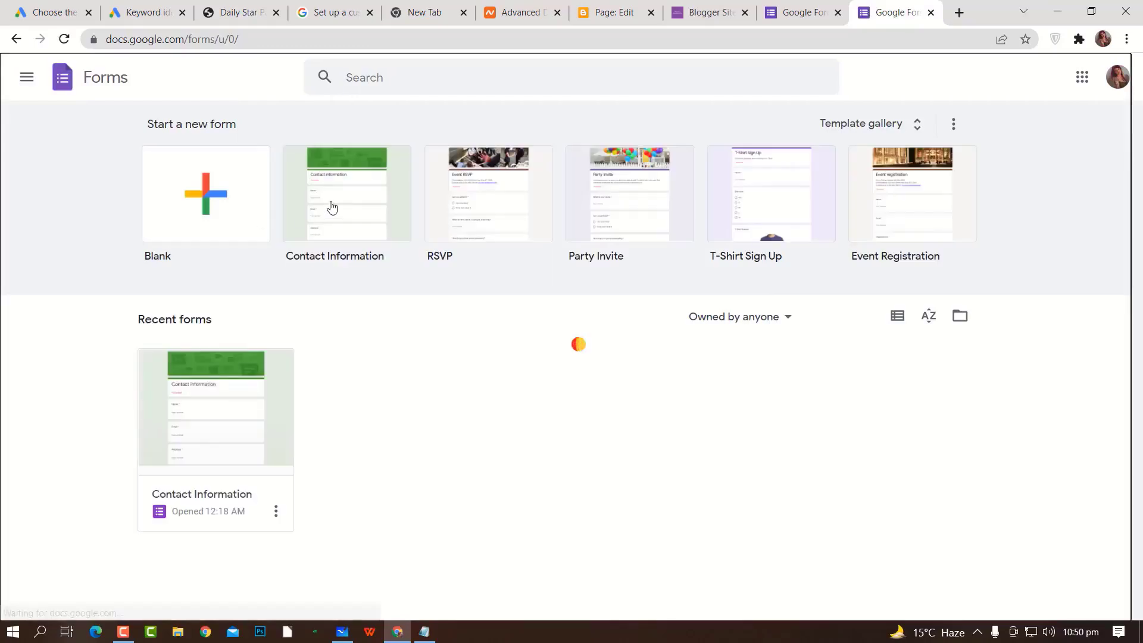
left_click(331, 207)
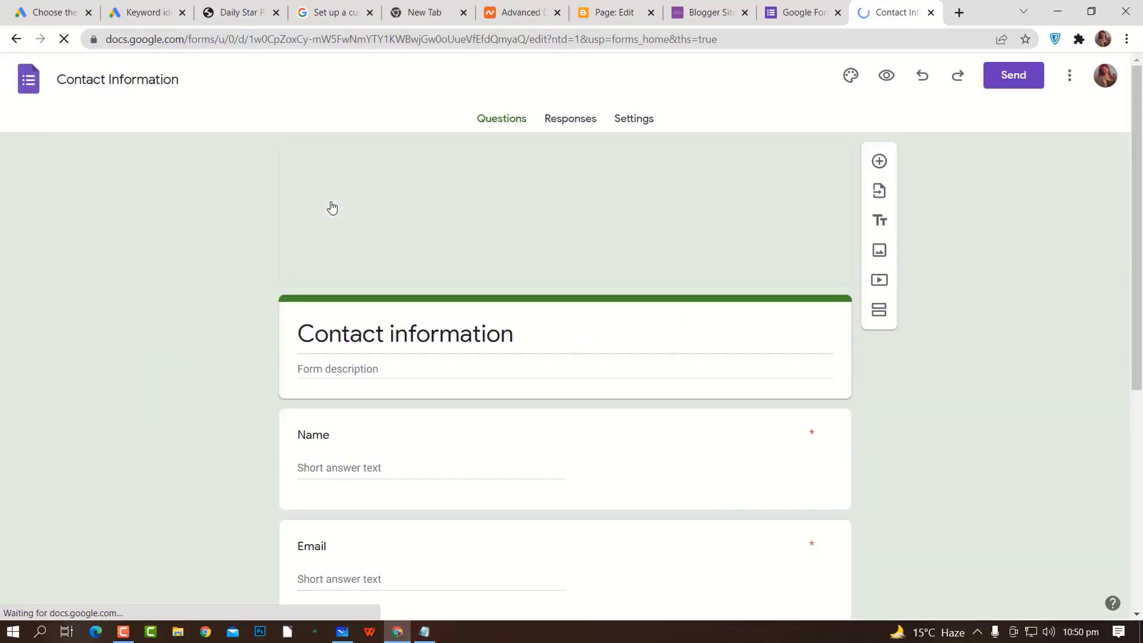
Copy the word 'Contact' from the Contact information form title.
left_click_drag(384, 334, 298, 334)
right_click(302, 335)
left_click(351, 392)
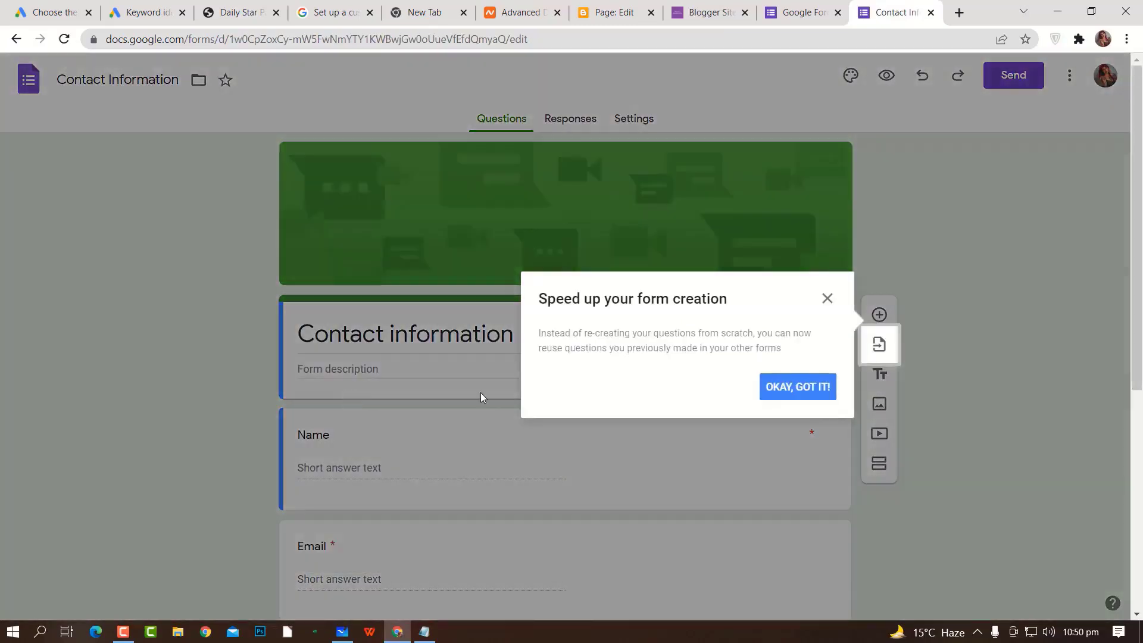
left_click(827, 298)
double_click(304, 332)
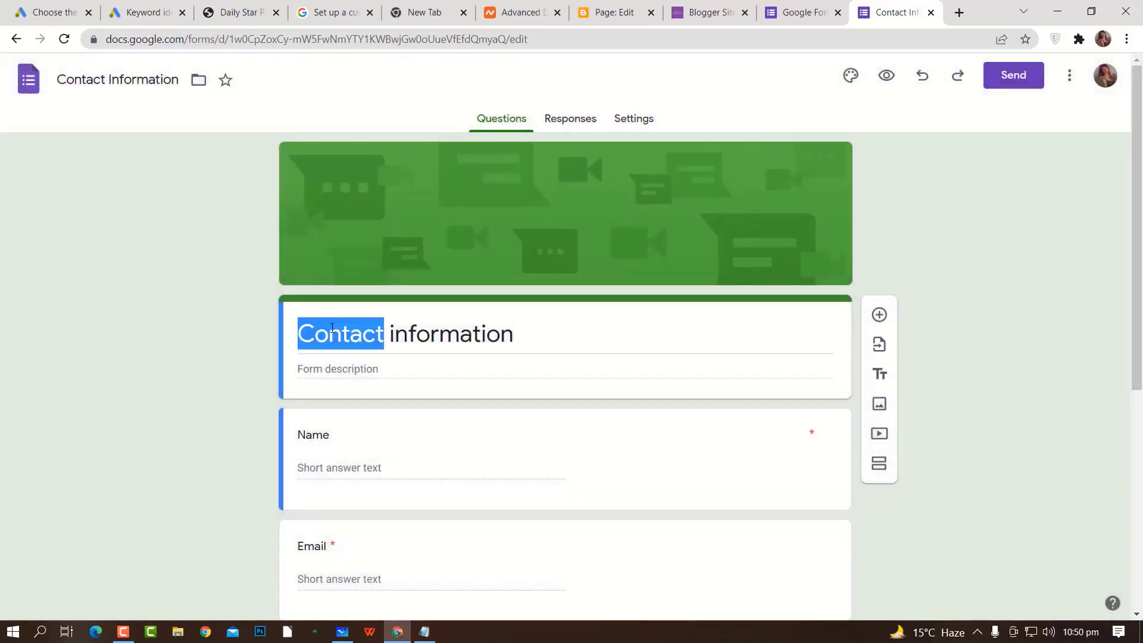
right_click(331, 328)
left_click(390, 385)
left_click(933, 235)
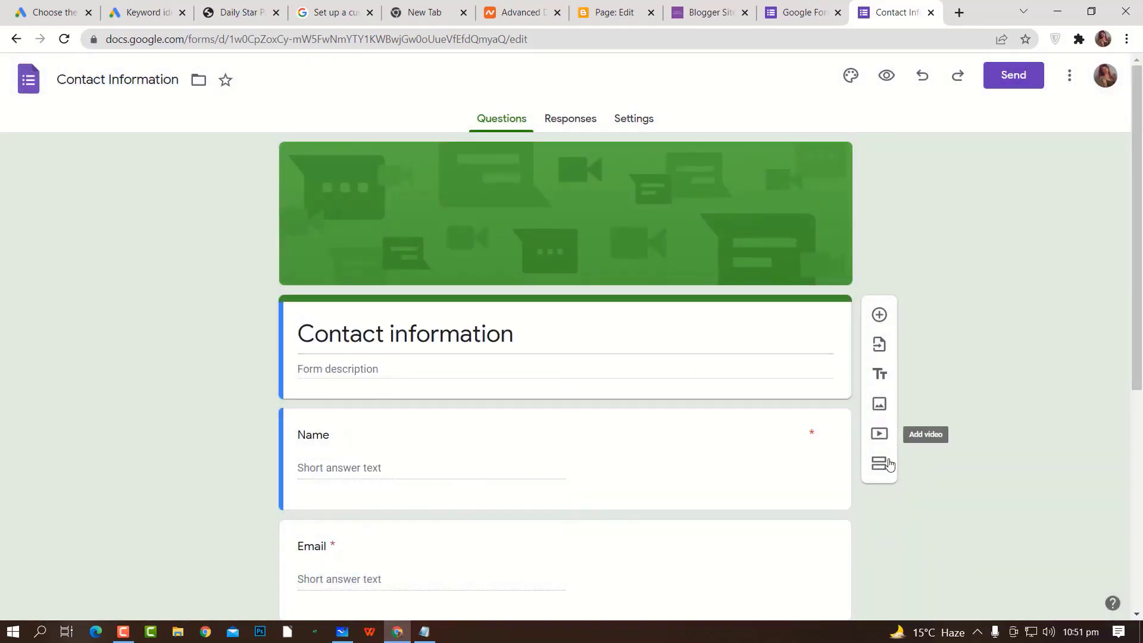
scroll(885, 467, "down", 5)
scroll(863, 458, "up", 6)
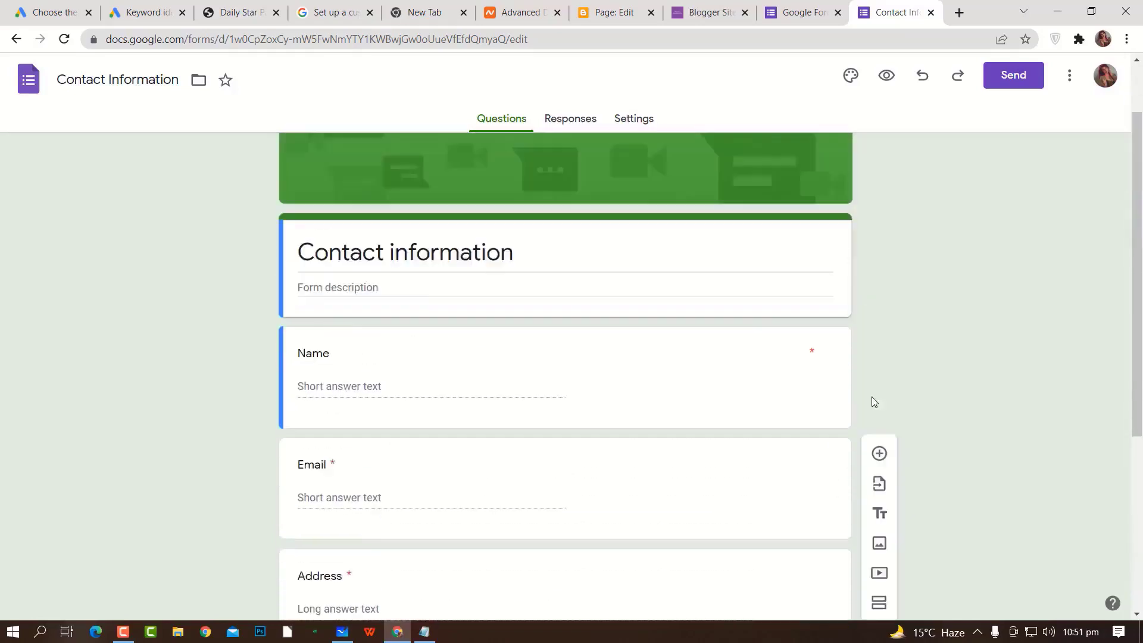
Check the form's shareable link and embed HTML, then go back to the Blogger editor.
left_click(1023, 75)
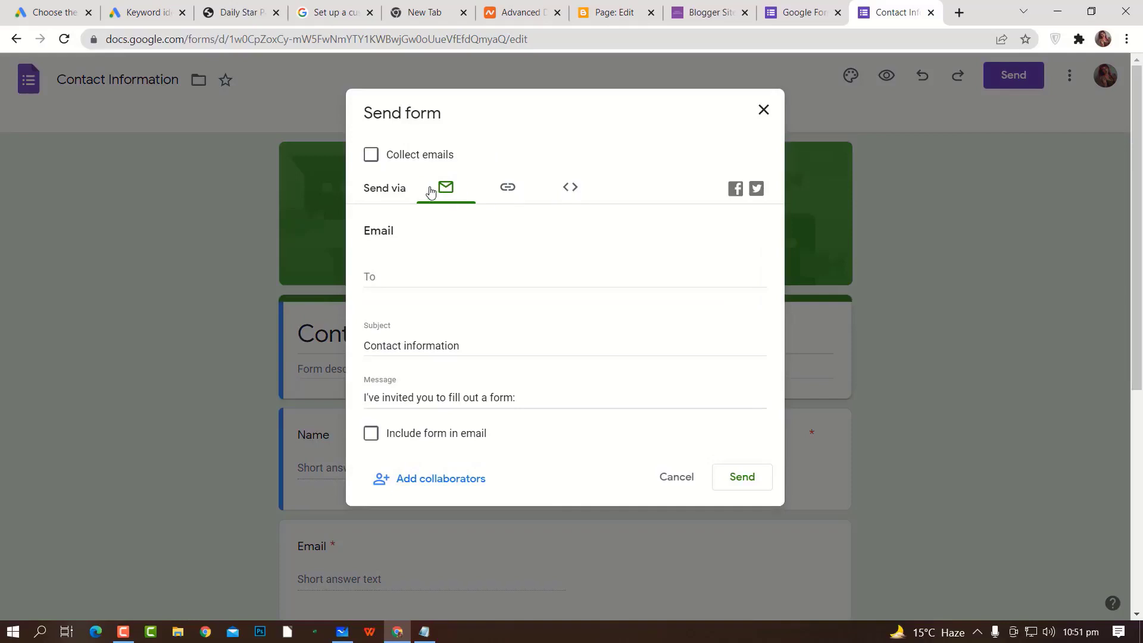
left_click(518, 192)
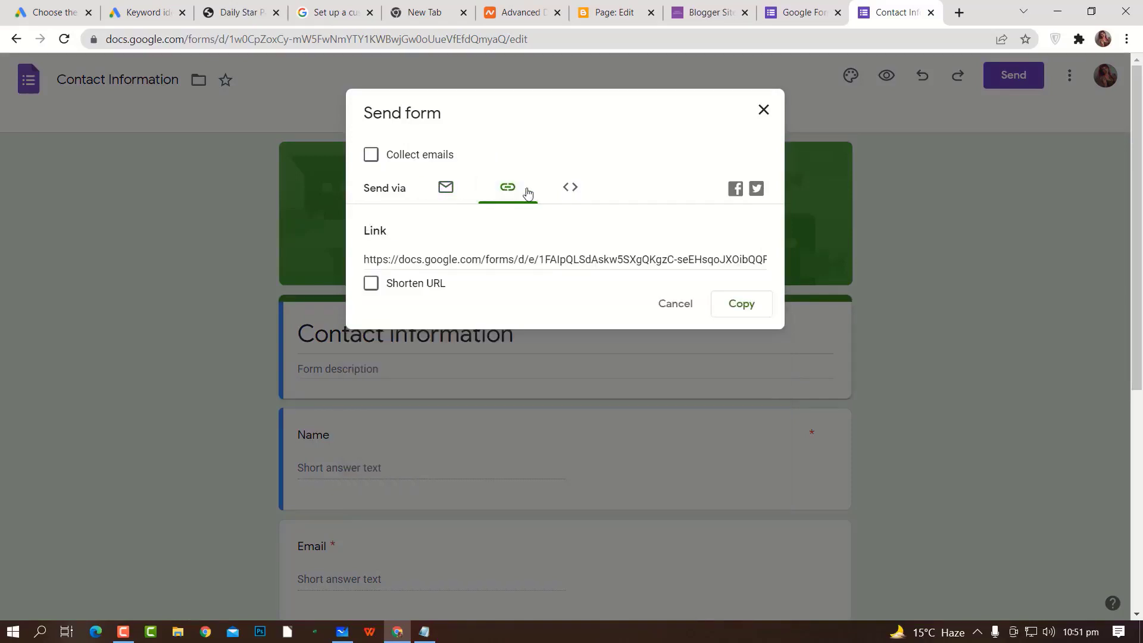
left_click(567, 197)
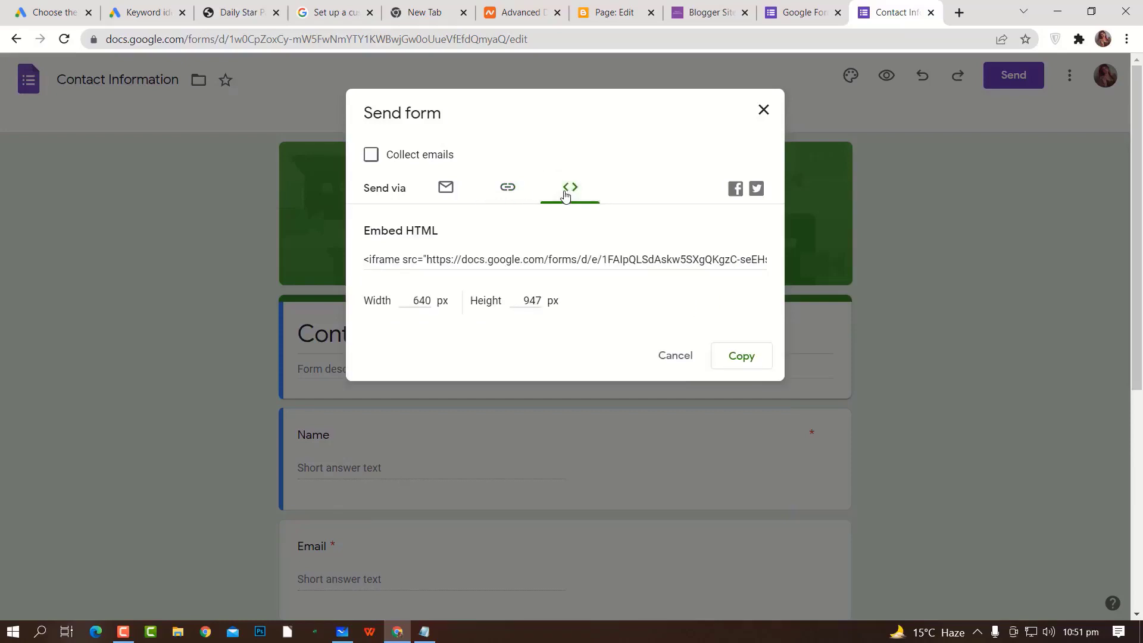
left_click(607, 10)
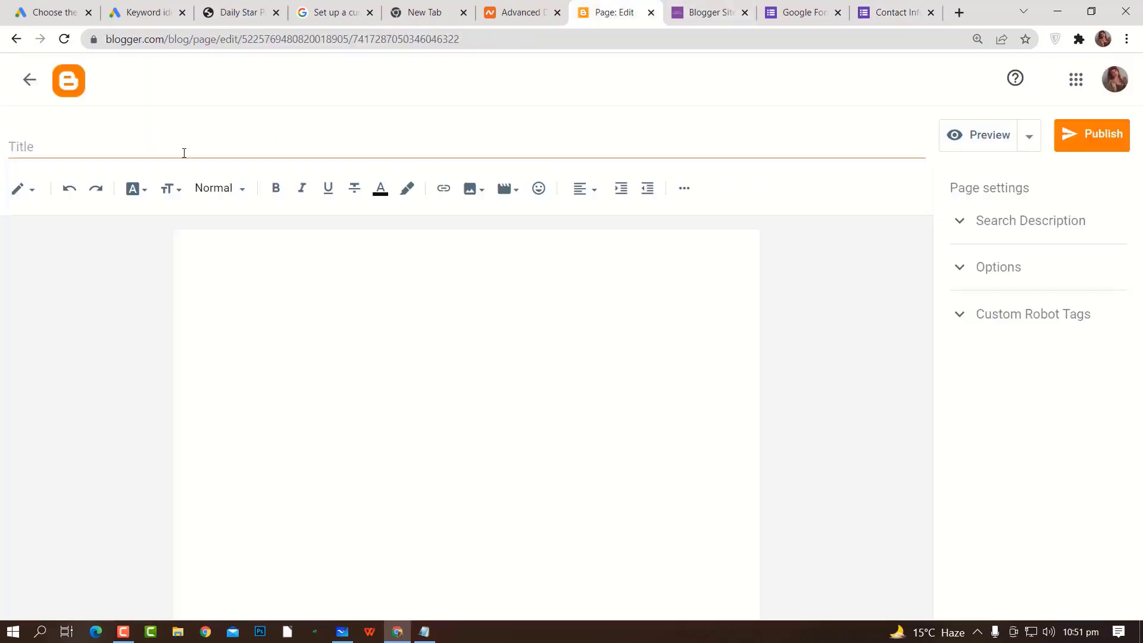
Paste 'Contact' into the Blogger page title.
left_click(115, 147)
right_click(115, 146)
left_click(161, 262)
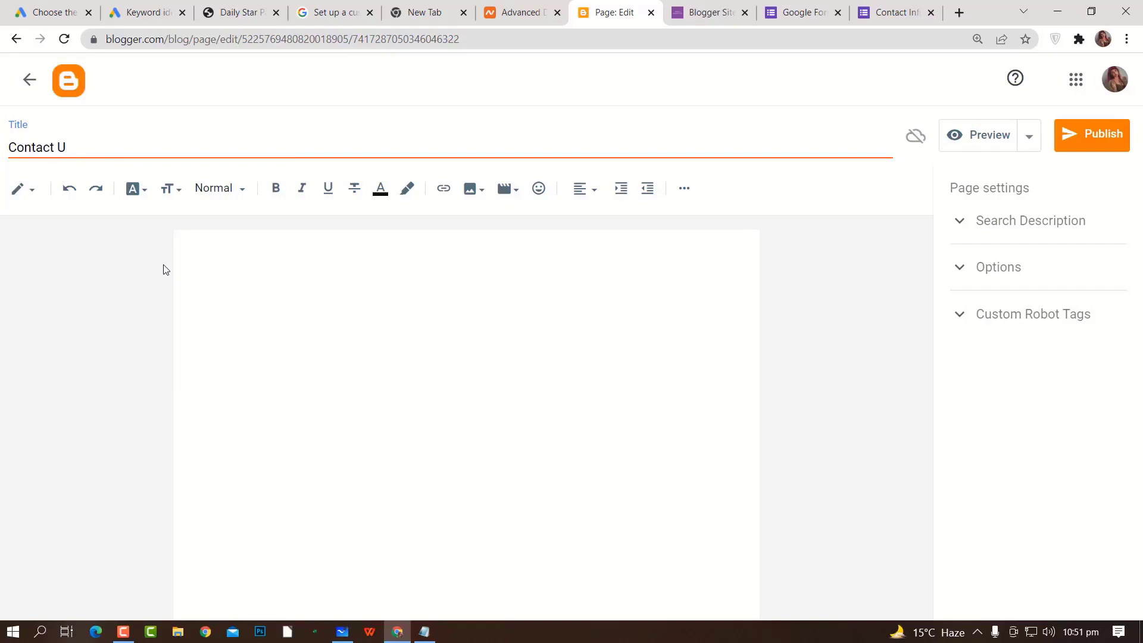
Try the insert-link dialog in the page body, closing it without adding a link.
left_click(243, 251)
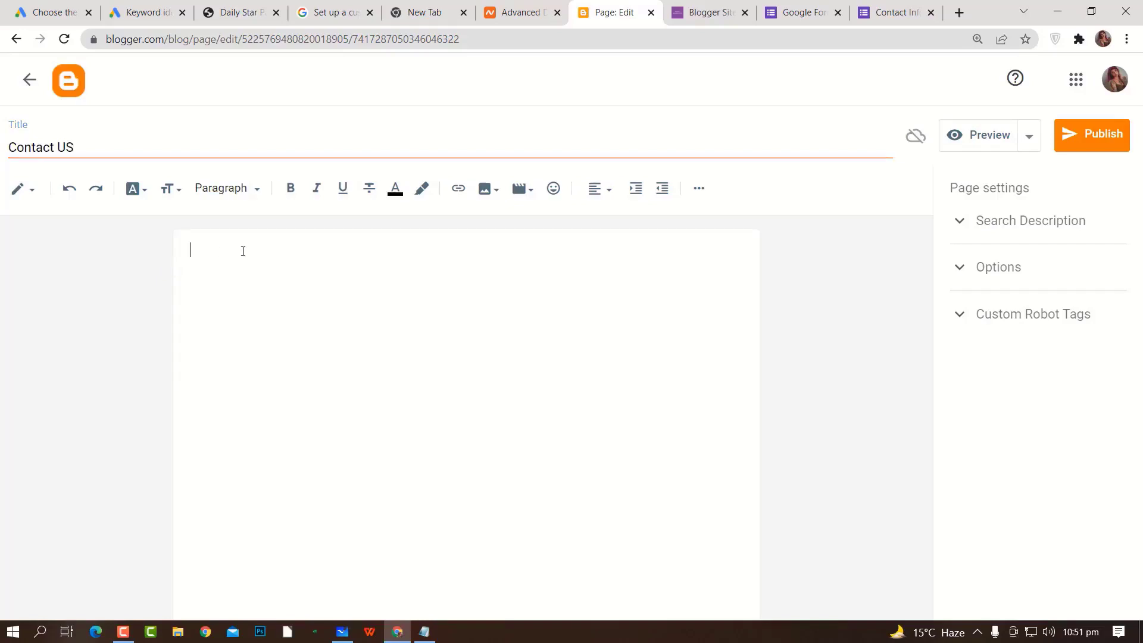
key("ctrl+k")
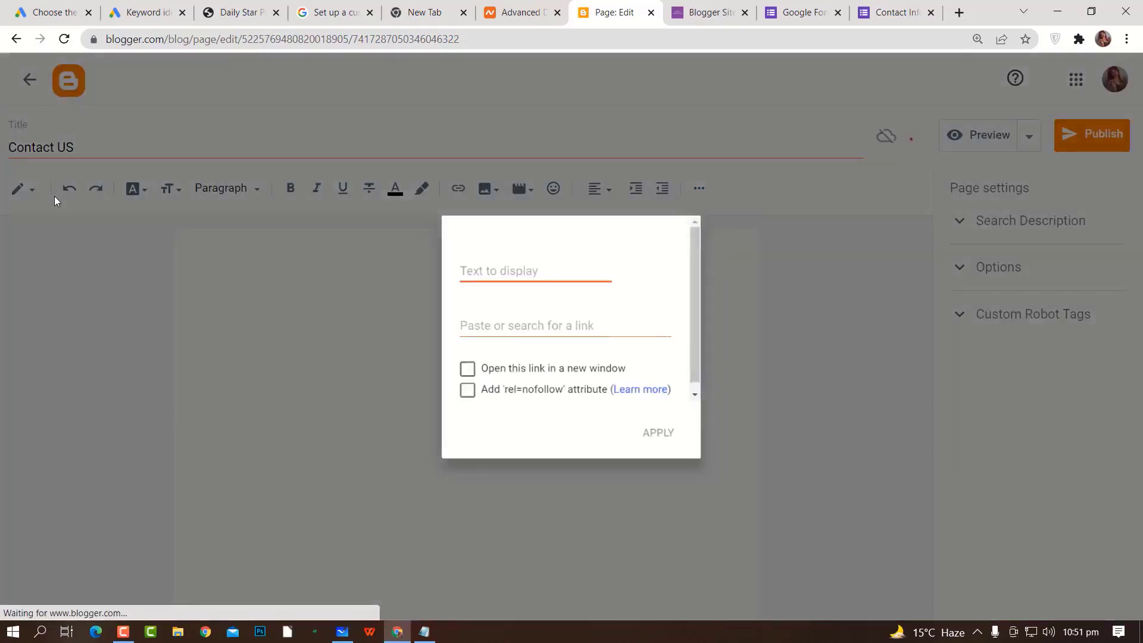
key("ctrl+plus")
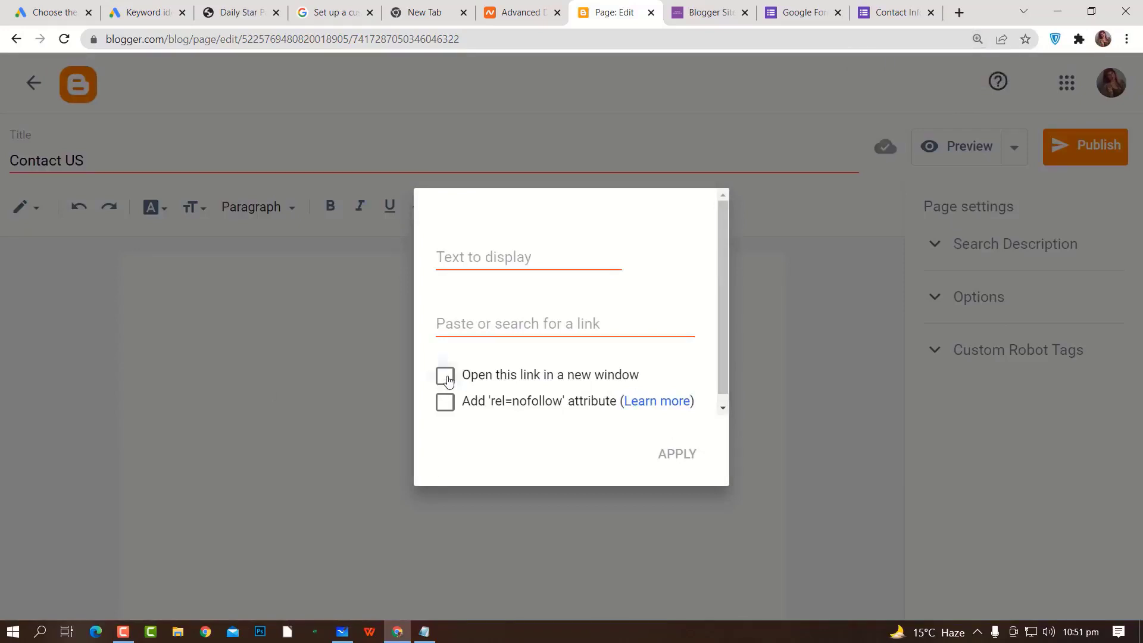
left_click(444, 376)
left_click(446, 403)
left_click(699, 180)
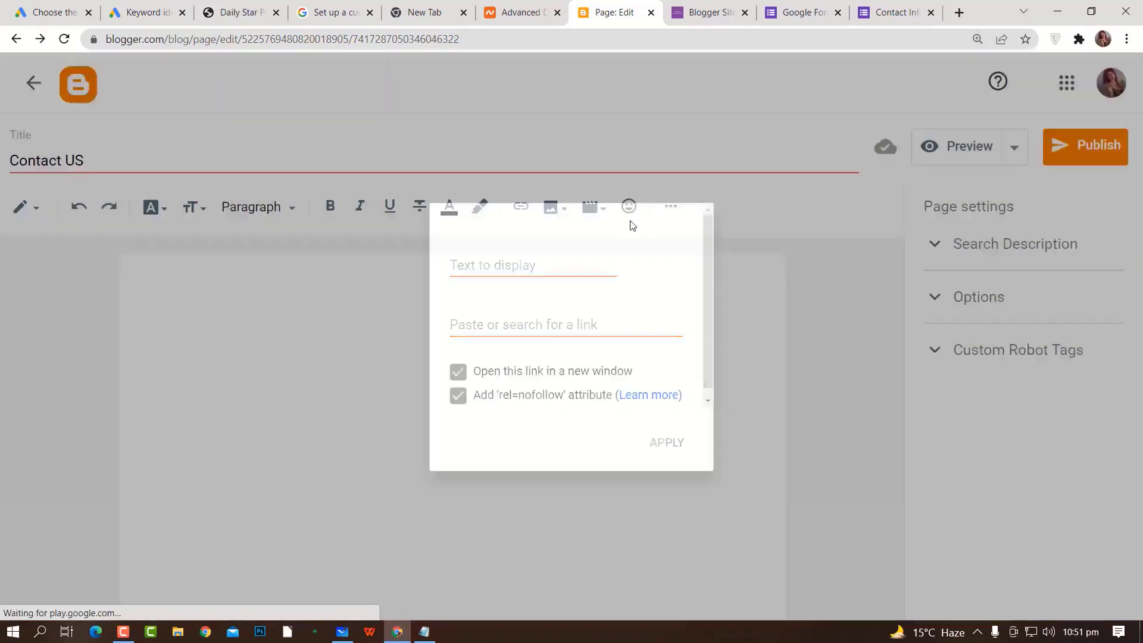
key("ctrl+k")
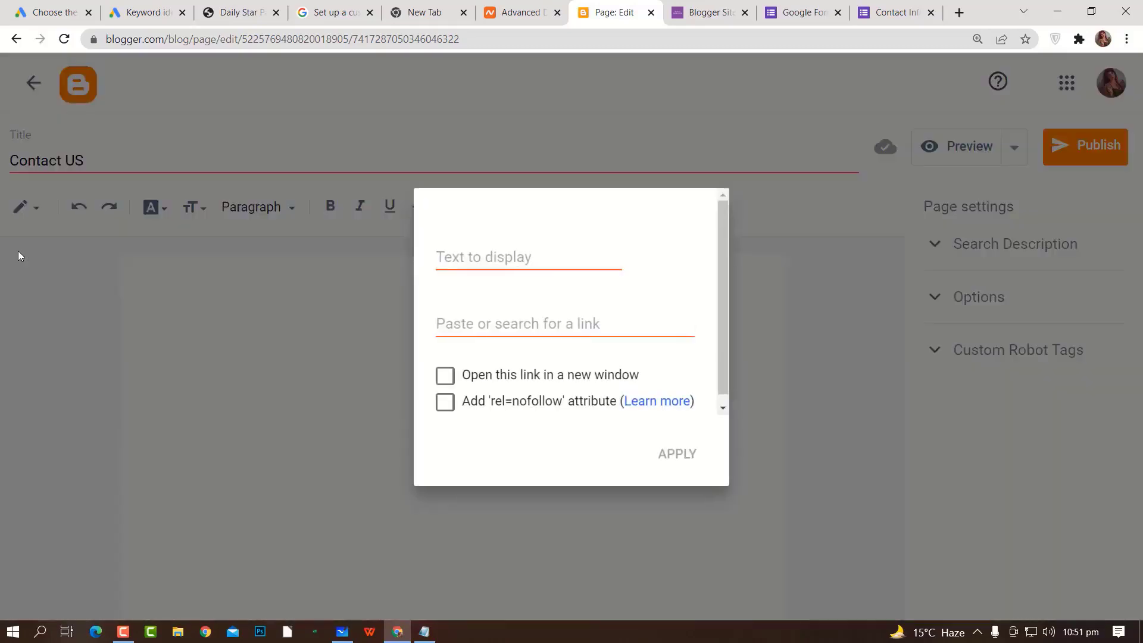
left_click(2, 387)
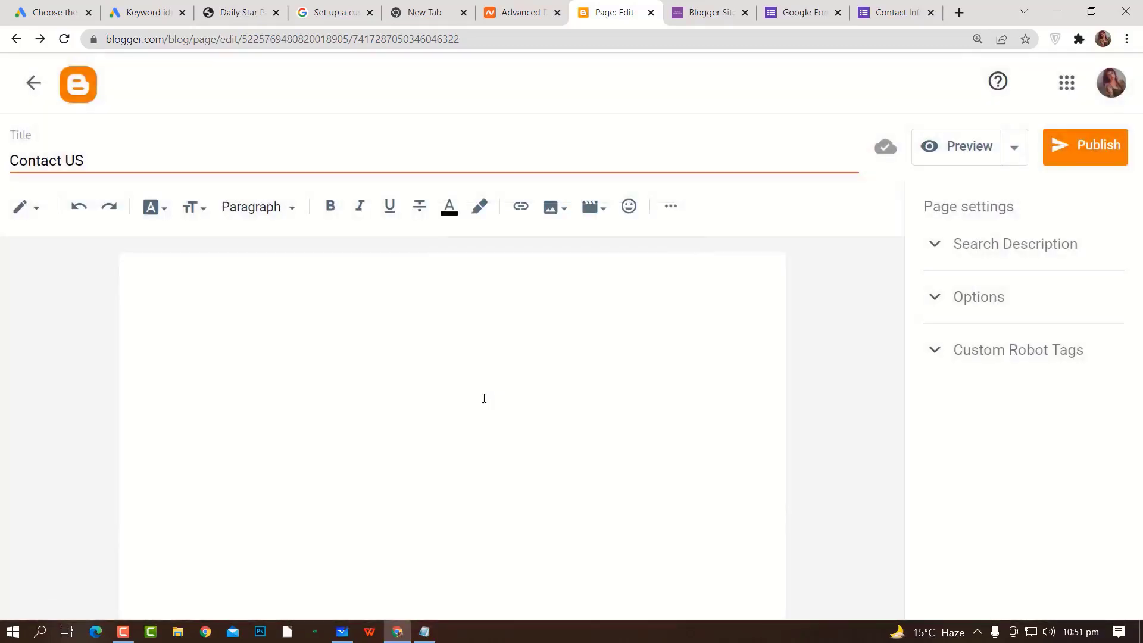
key("ctrl+k")
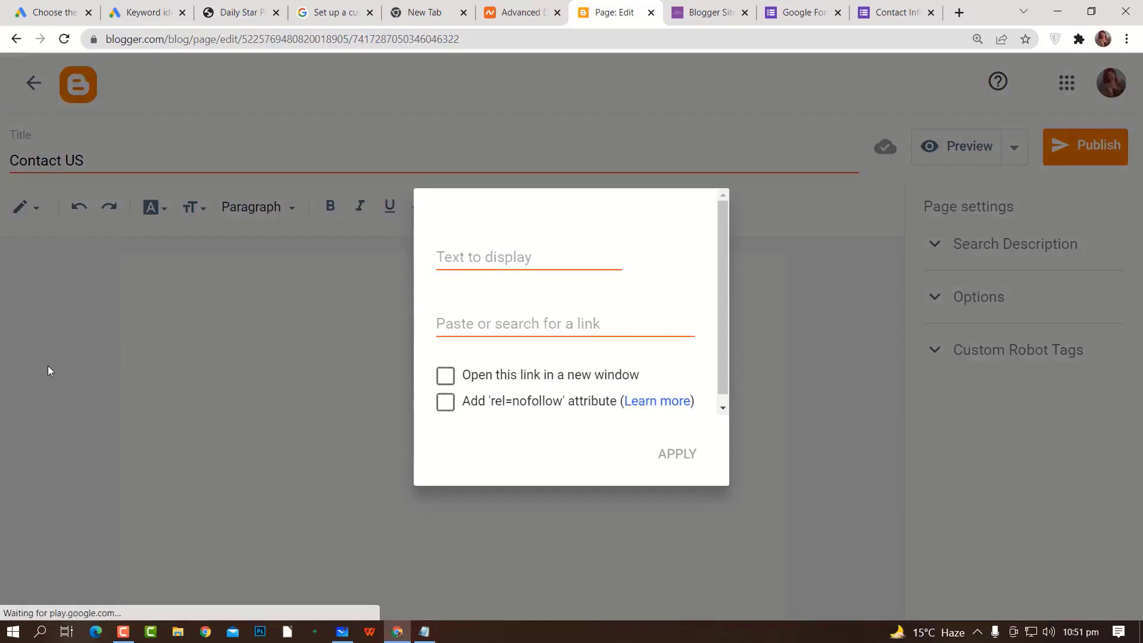
left_click(51, 371)
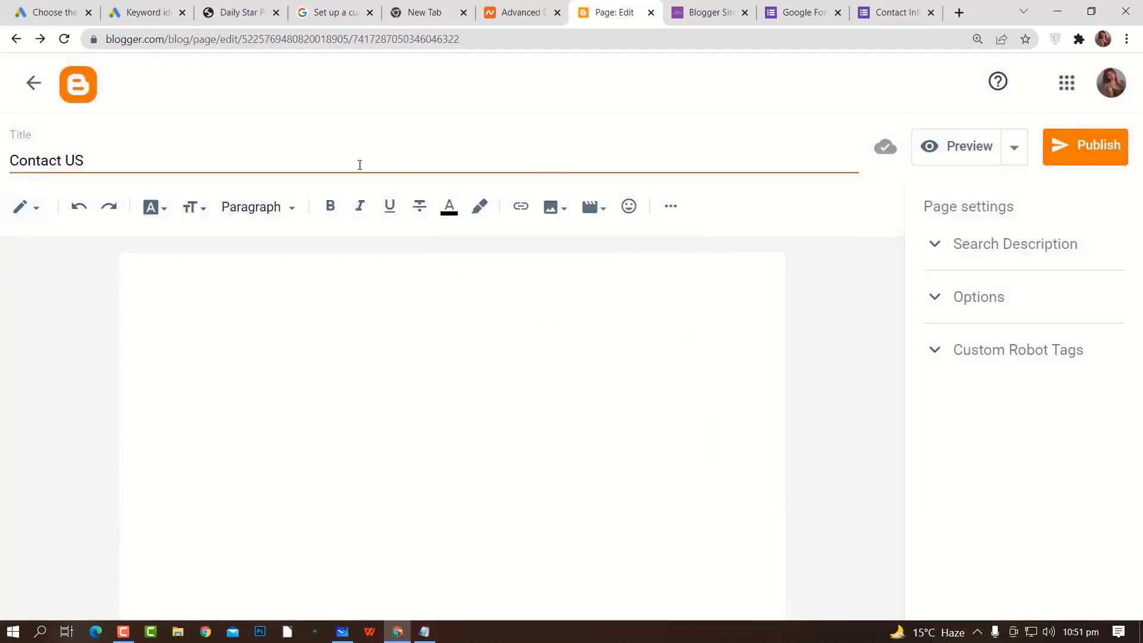
Switch the page editor to HTML view.
left_click(977, 39)
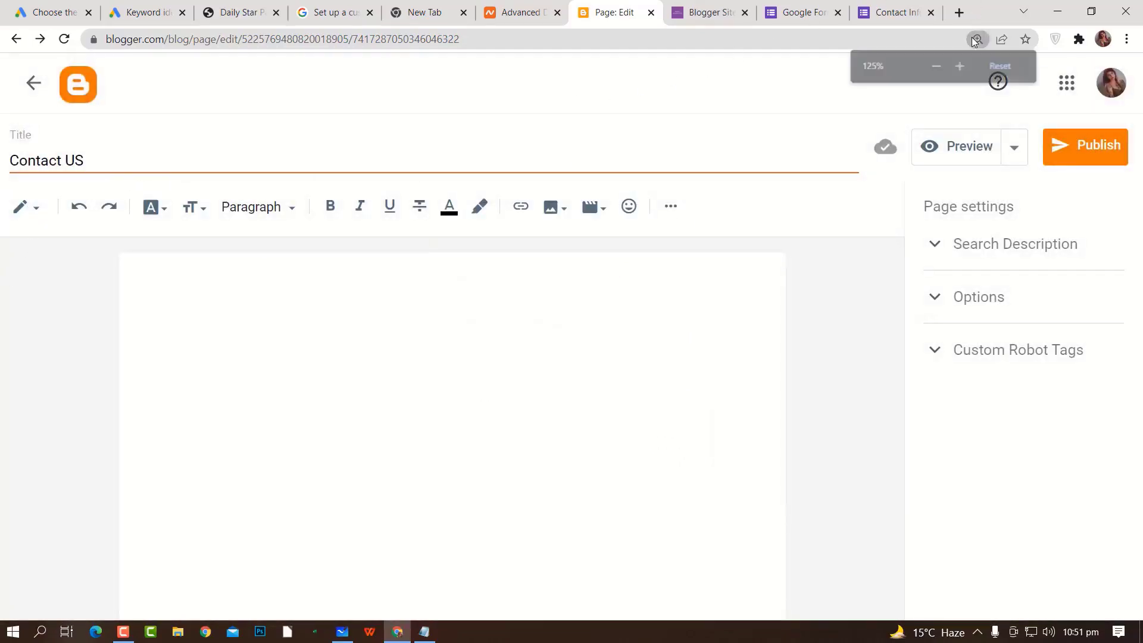
left_click(959, 65)
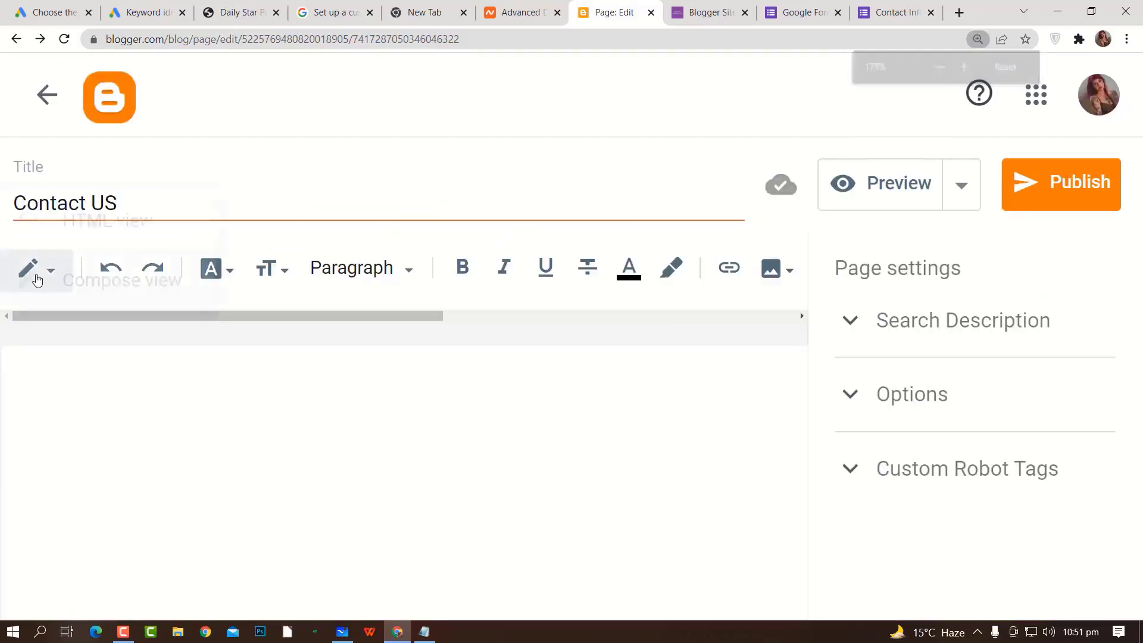
left_click(36, 280)
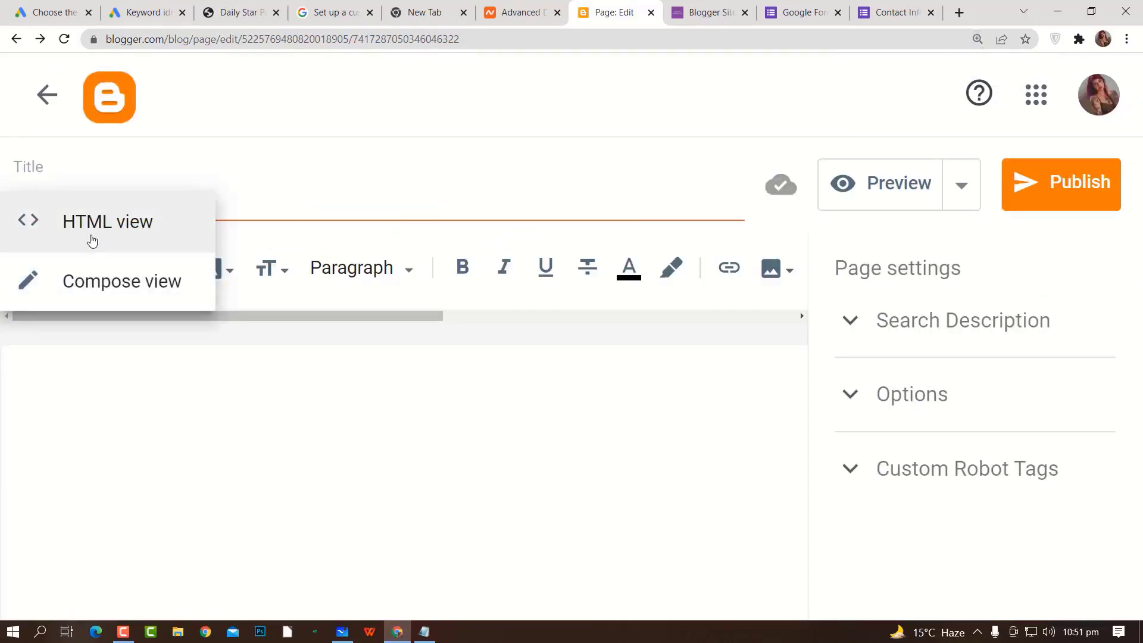
left_click(92, 239)
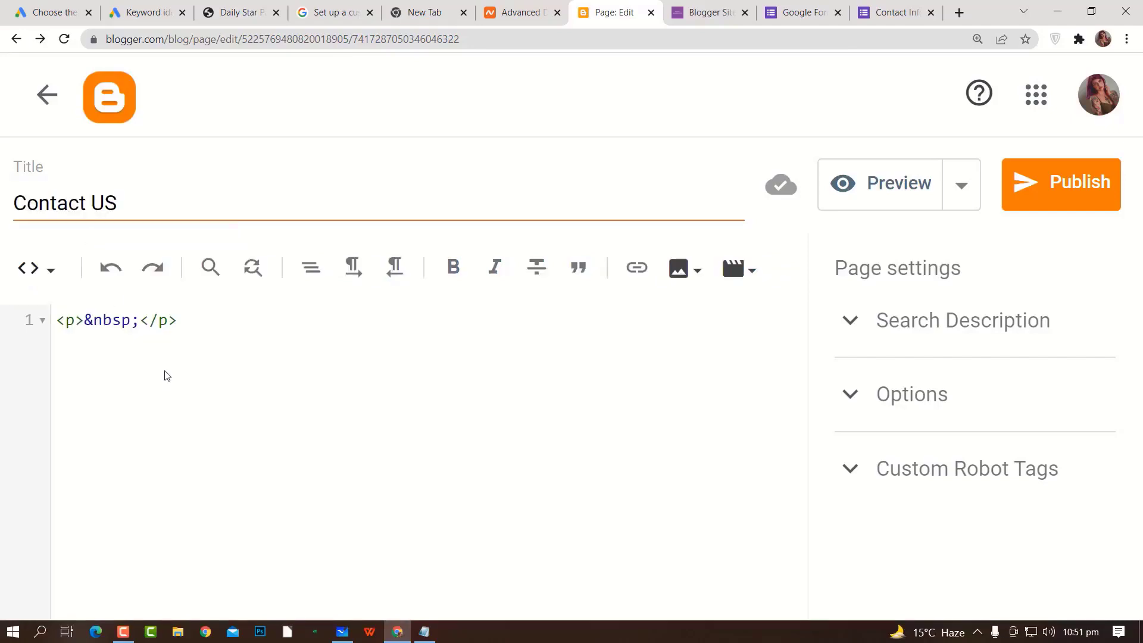
key("ctrl+minus")
key("ctrl+minus")
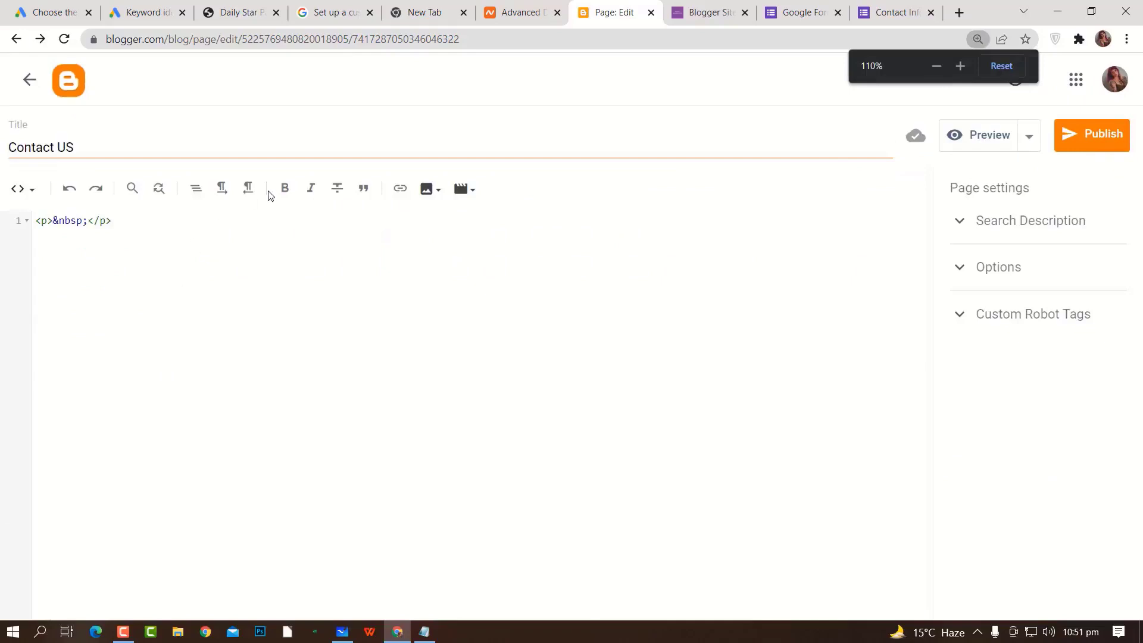
Copy the Contact Information form's embed code and paste it into the page HTML.
left_click(893, 12)
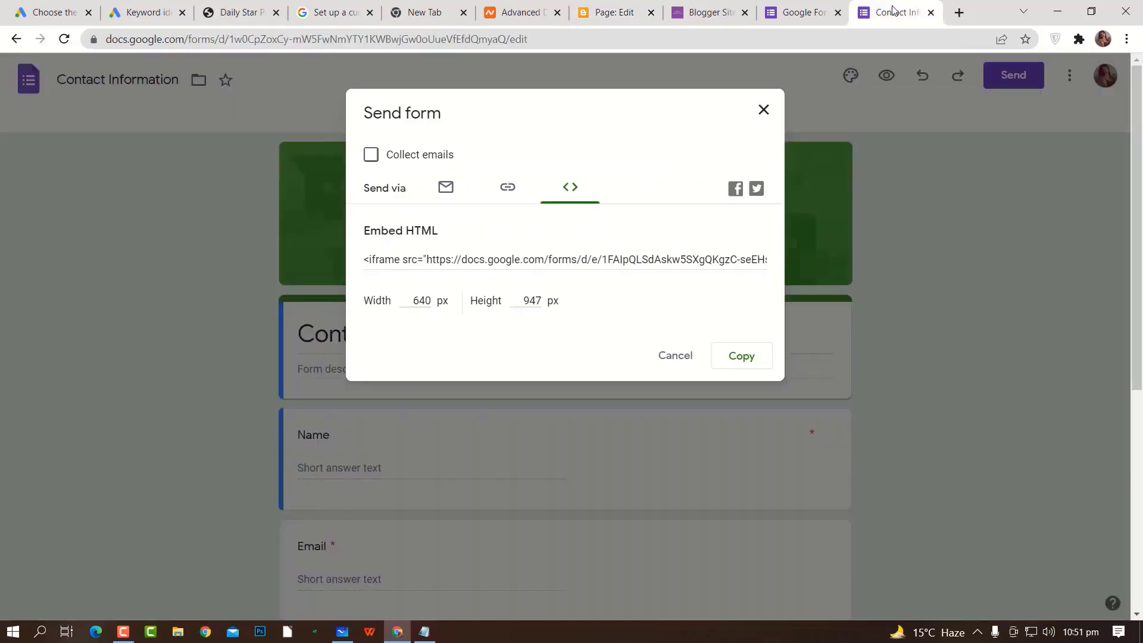
left_click(587, 263)
right_click(582, 262)
left_click(608, 274)
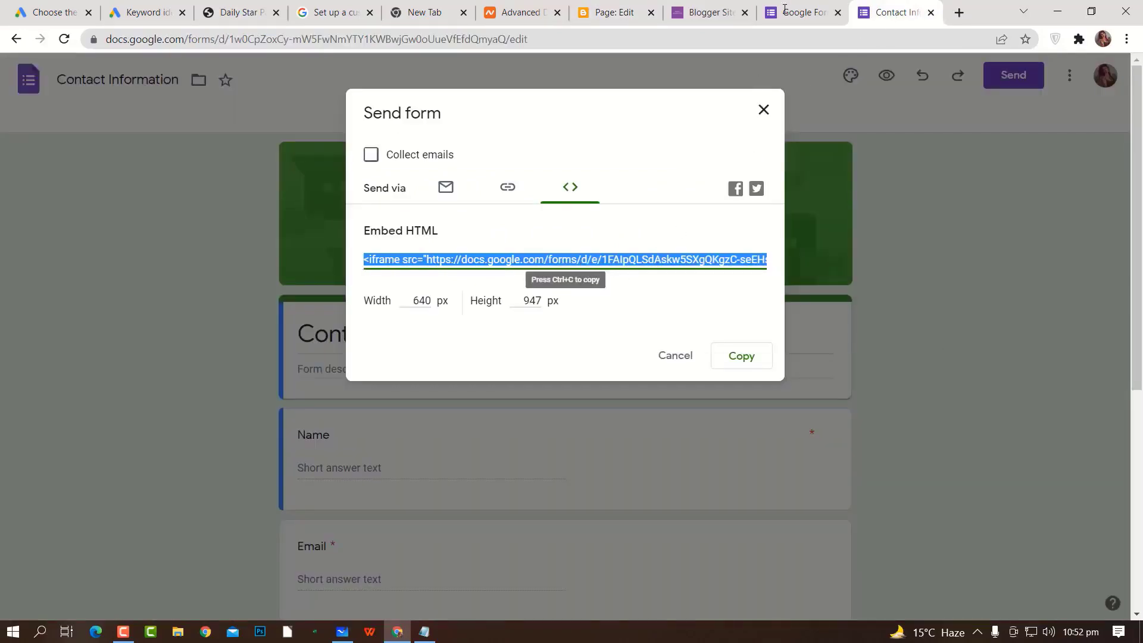
left_click(785, 9)
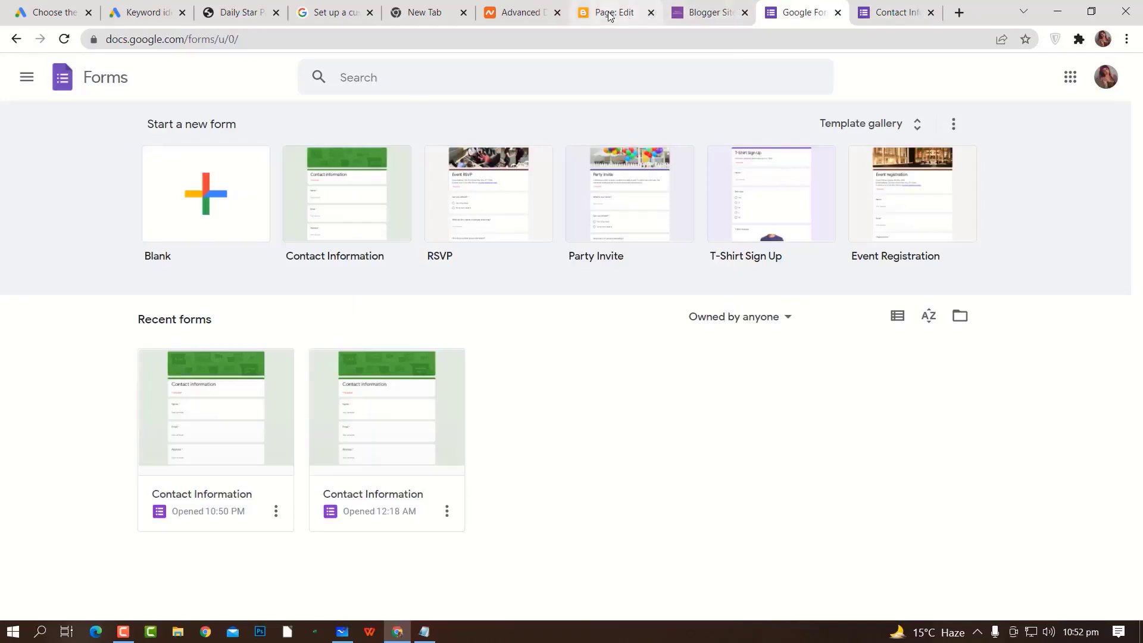
left_click_drag(609, 15, 798, 13)
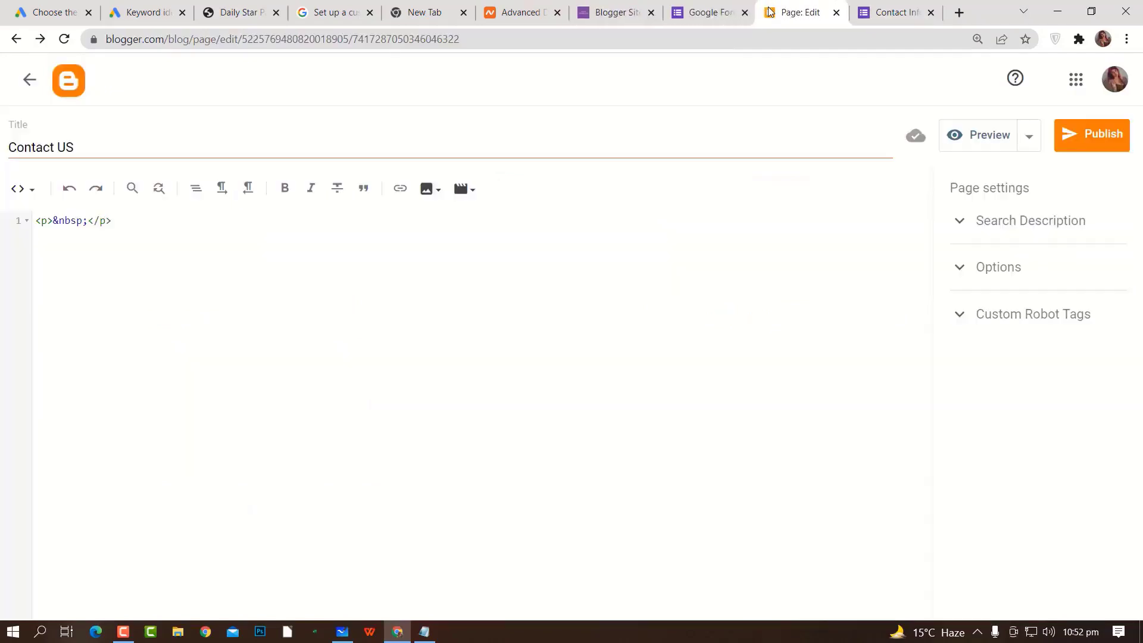
right_click(171, 222)
left_click(230, 337)
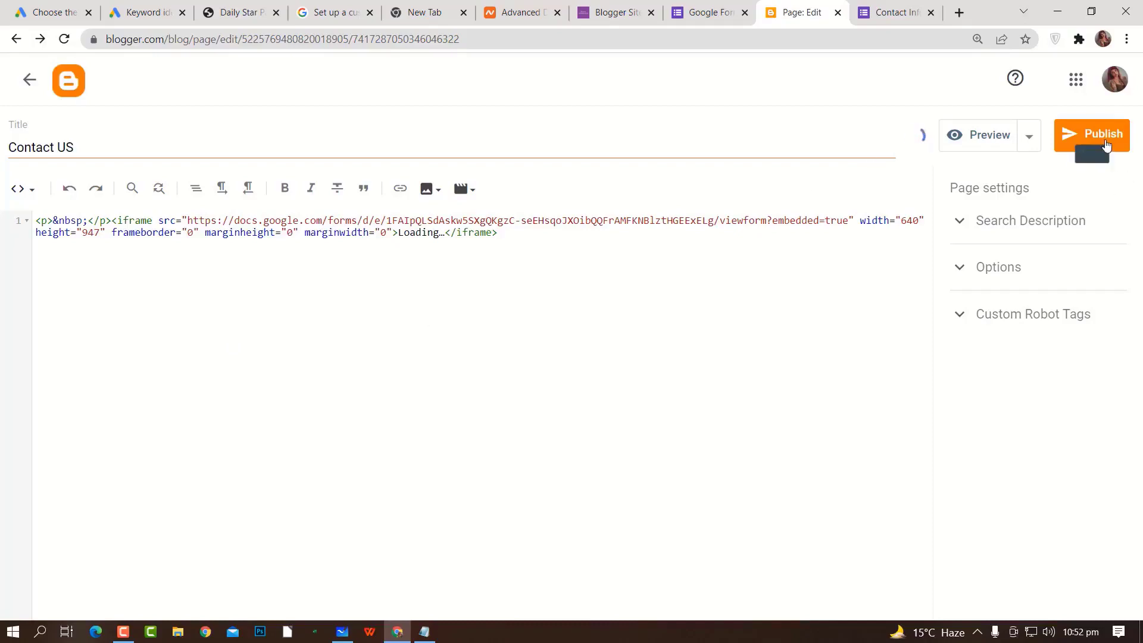
Check the form's Email question settings, then return to the Contact US editor.
left_click(896, 12)
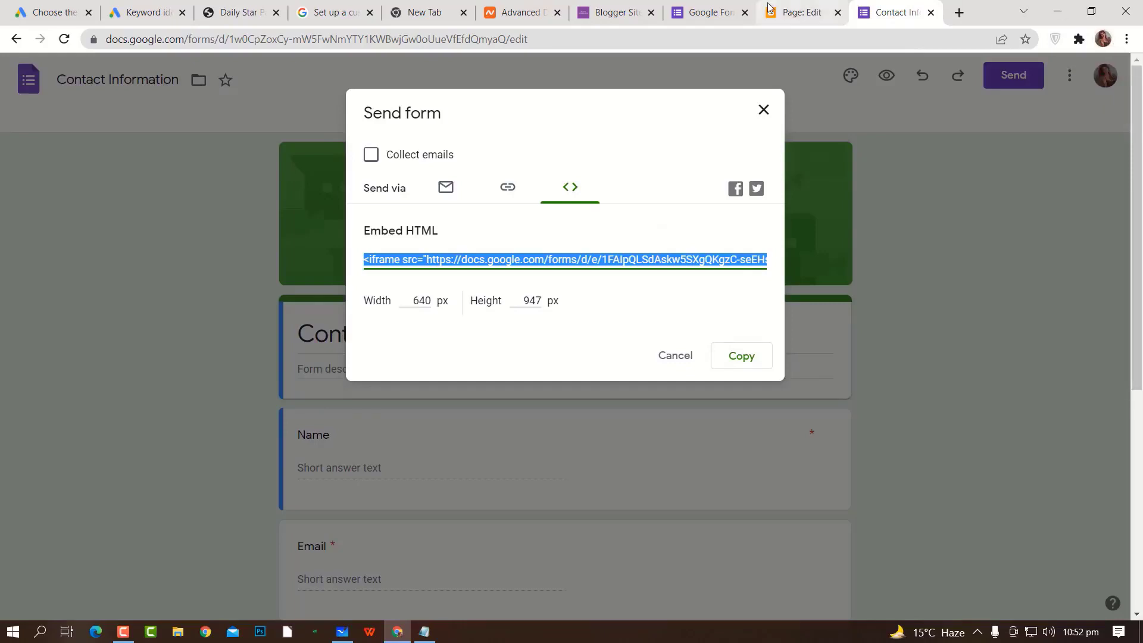
left_click(789, 5)
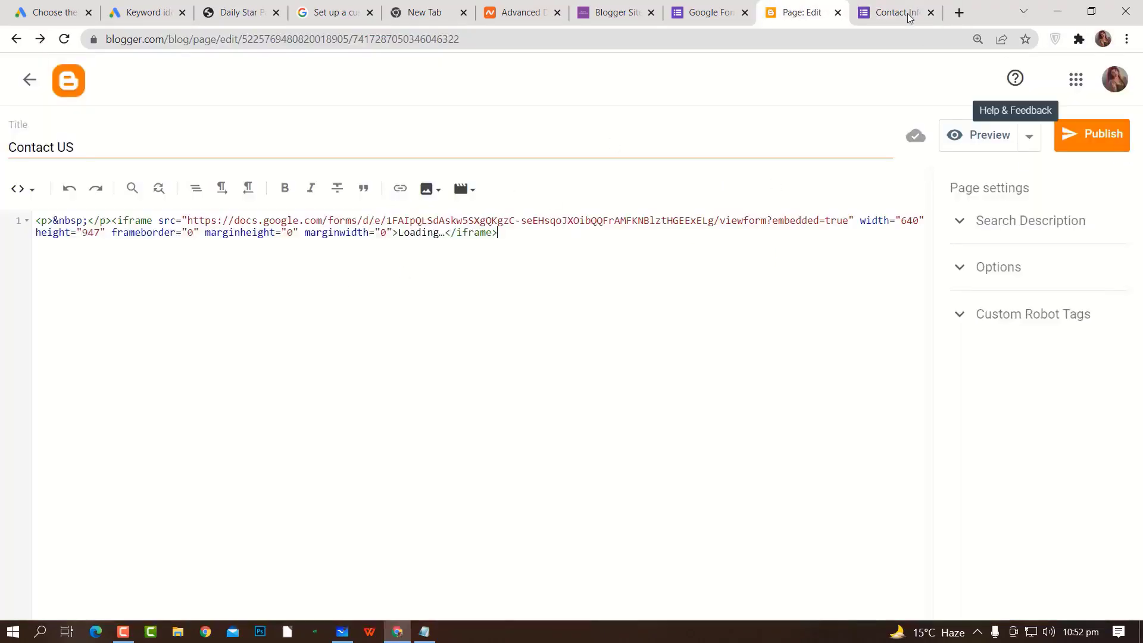
left_click(893, 12)
scroll(400, 410, "down", 3)
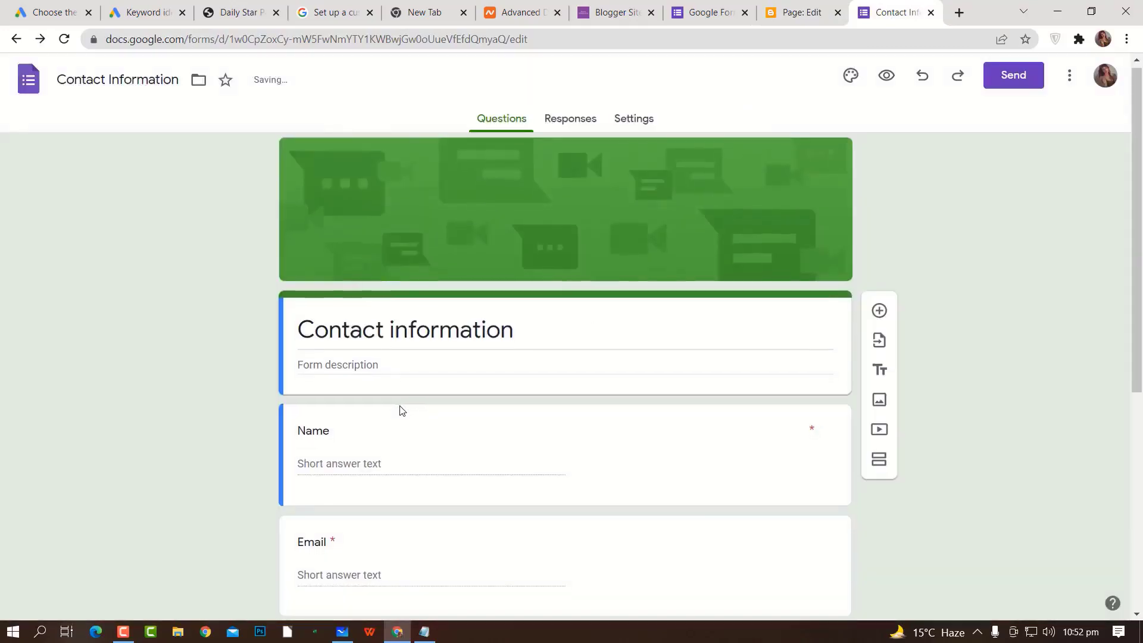
left_click(317, 322)
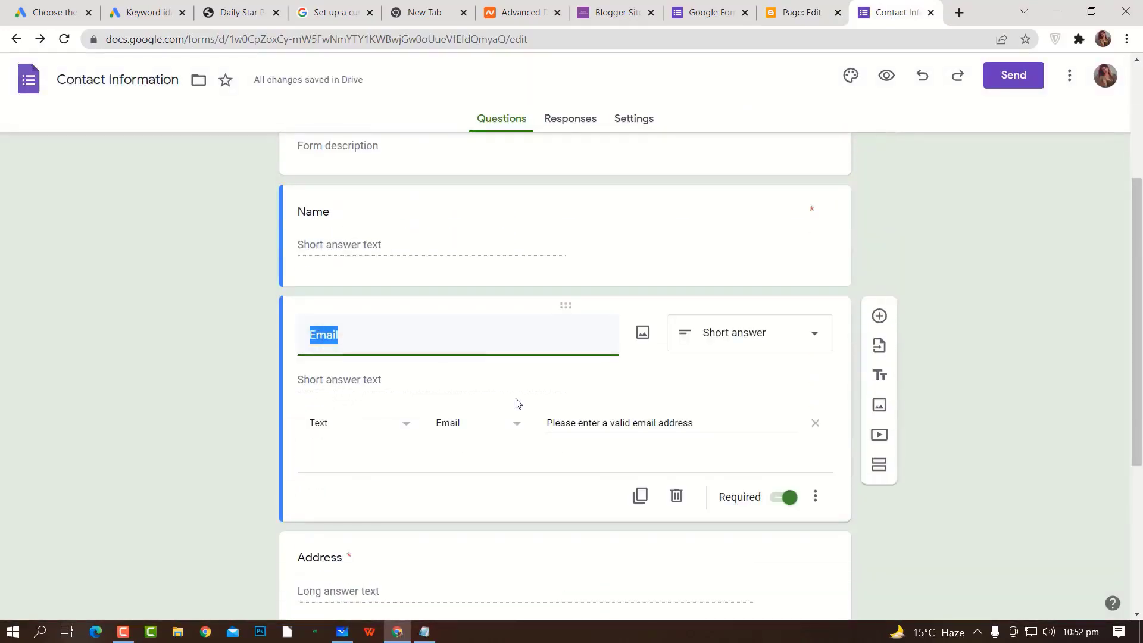
left_click(217, 386)
scroll(472, 414, "down", 5)
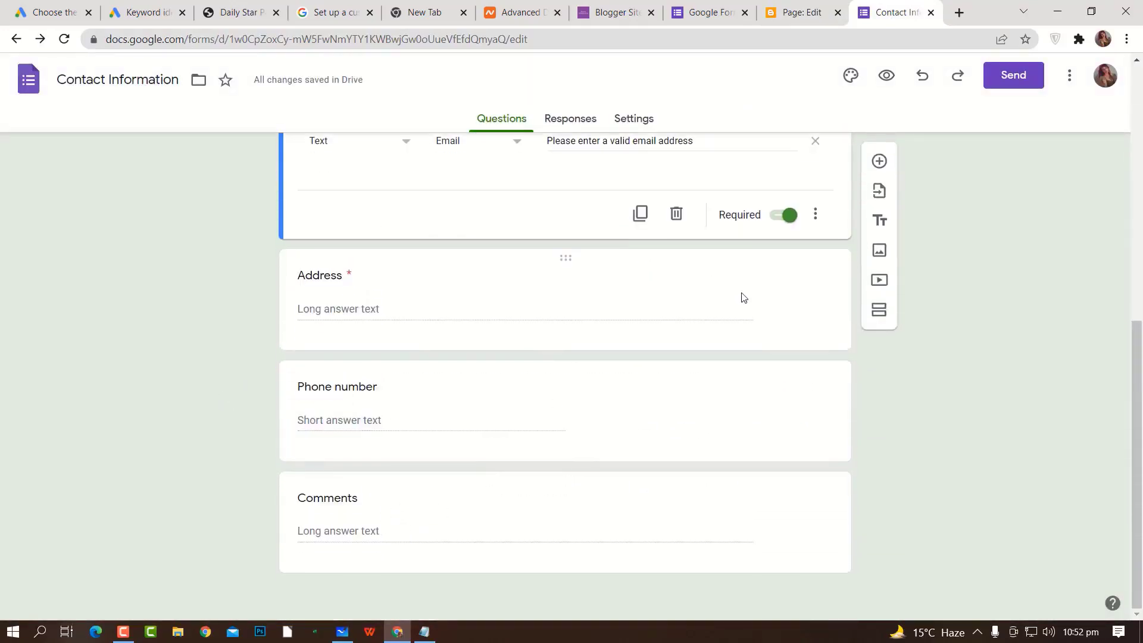
left_click(810, 11)
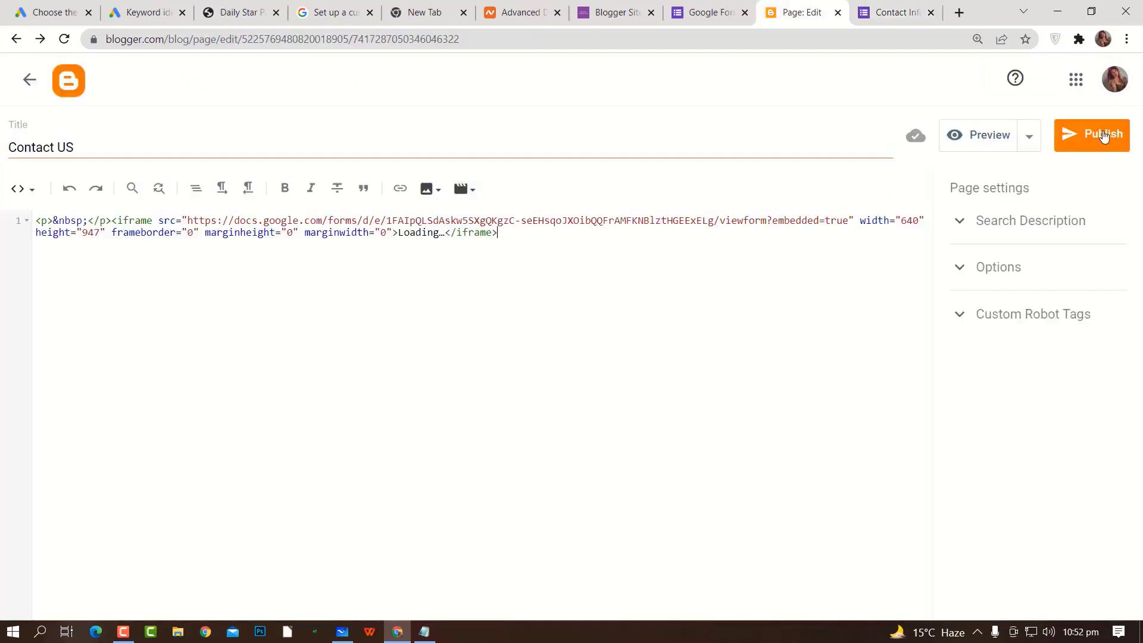
Publish the Contact US page, confirm, and view it live.
left_click(1100, 135)
left_click(660, 375)
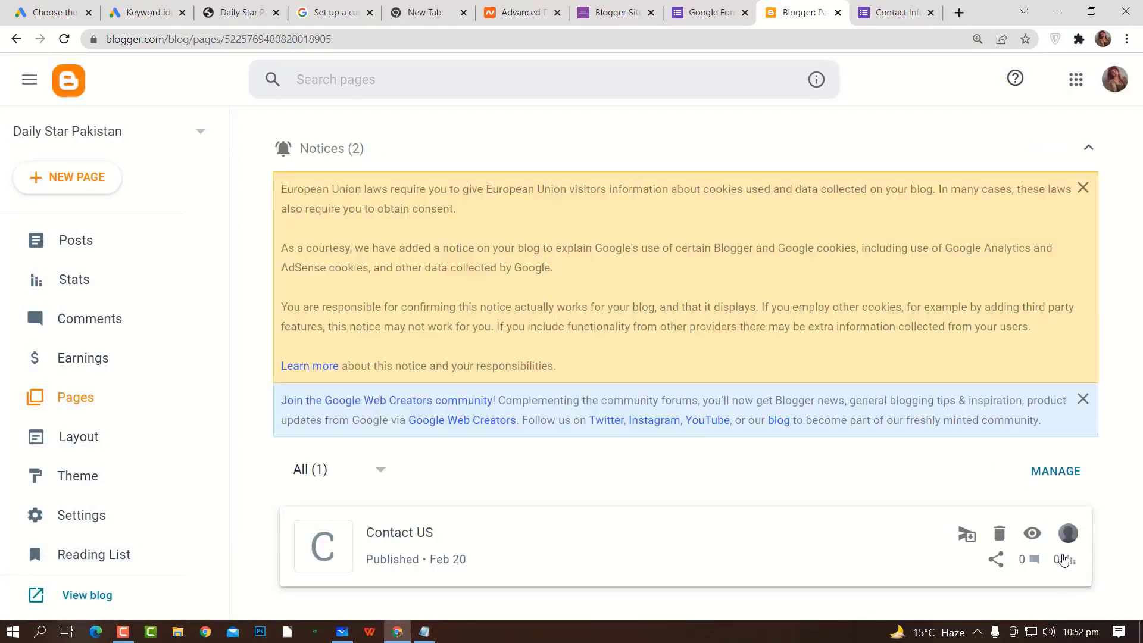
left_click(1033, 539)
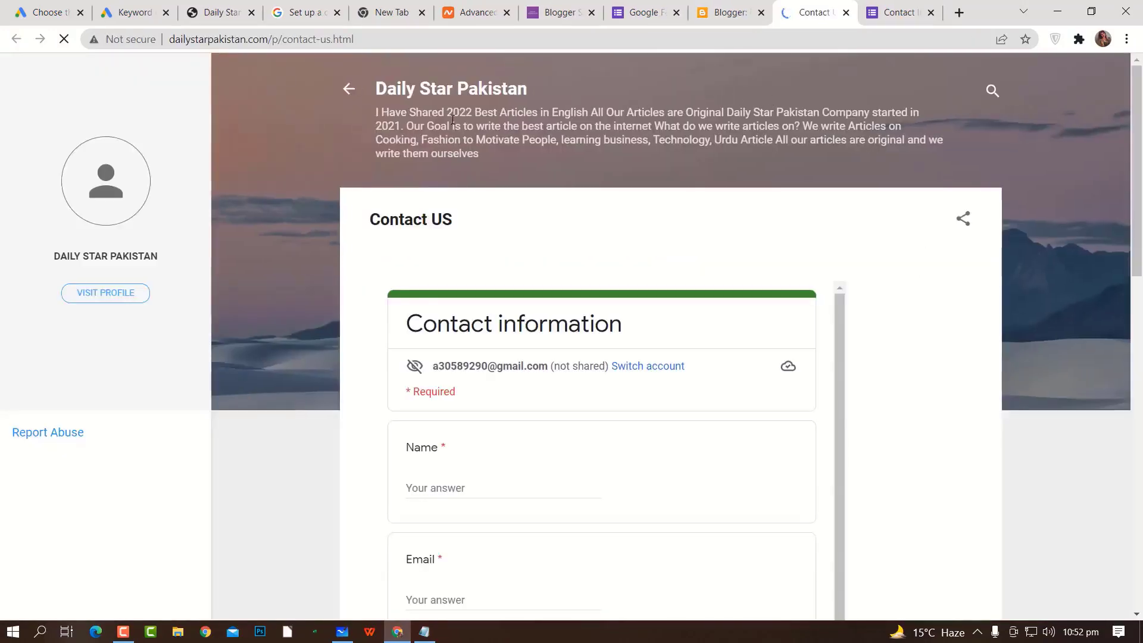
Type test text into the live form's Name and Email fields to check validation.
scroll(452, 212, "down", 5)
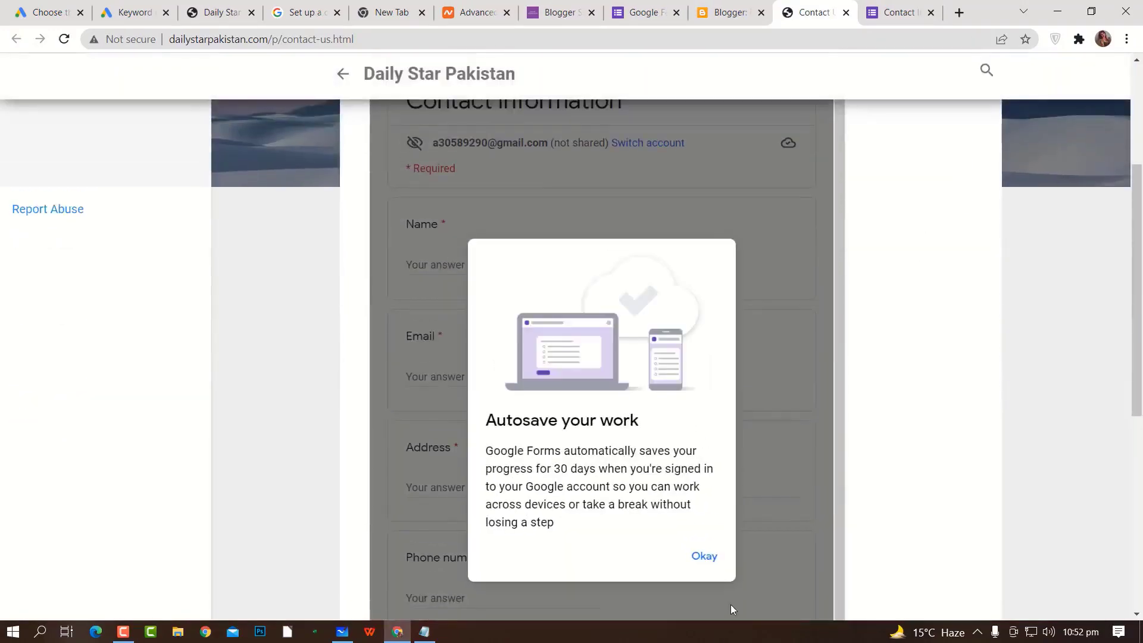
left_click(701, 557)
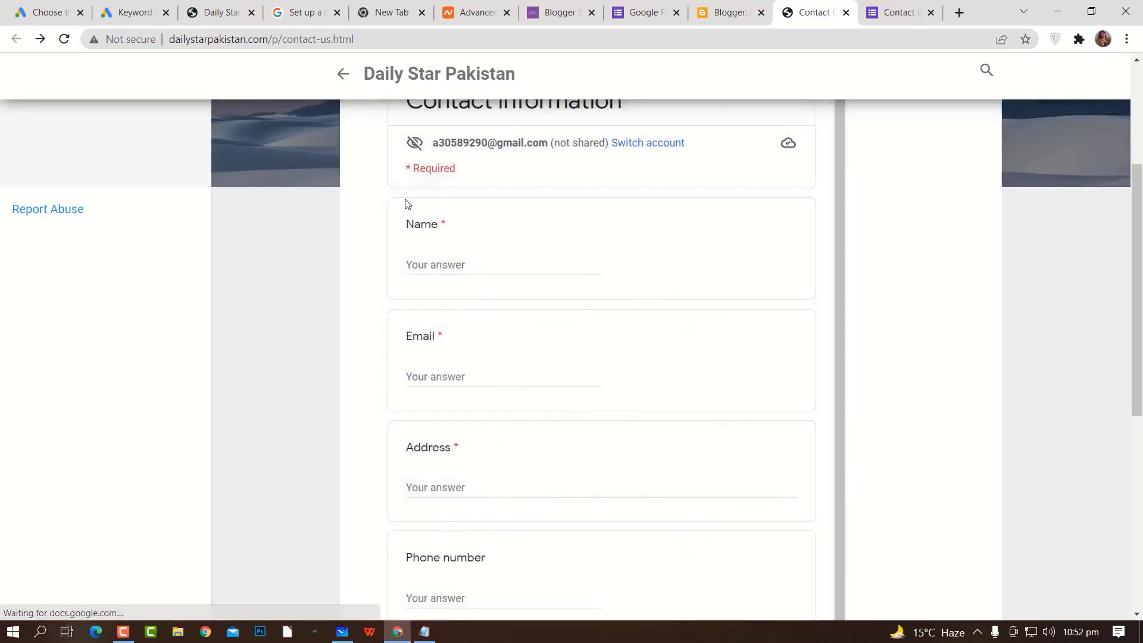
left_click(445, 257)
type("GHFHYGHJ,G")
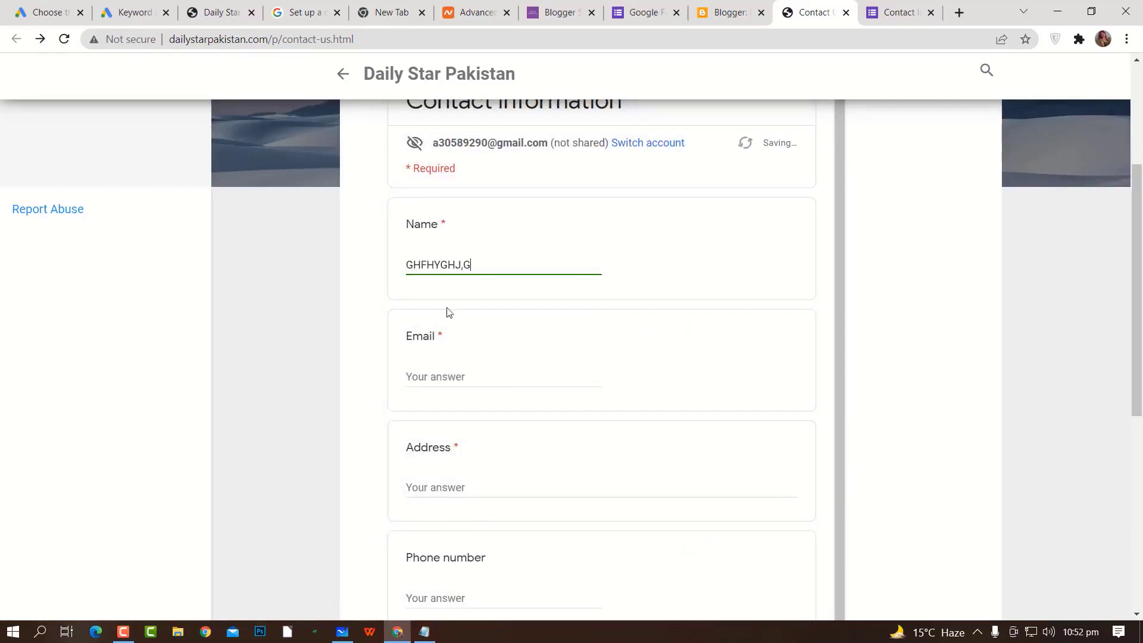
left_click(448, 370)
type("UIGHYUJB")
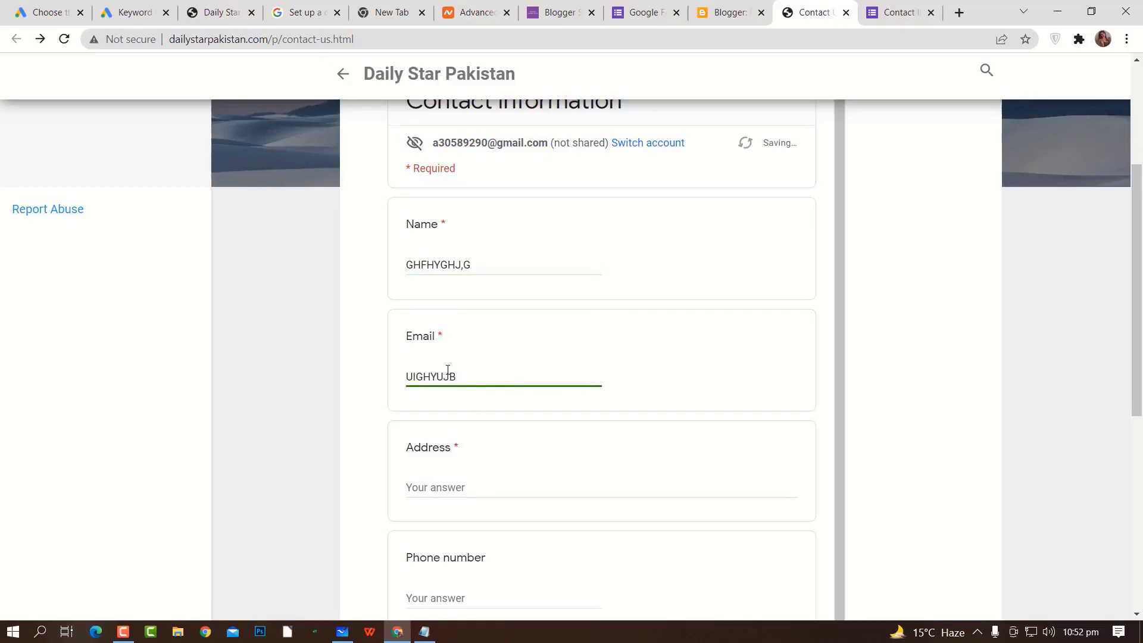
left_click(451, 481)
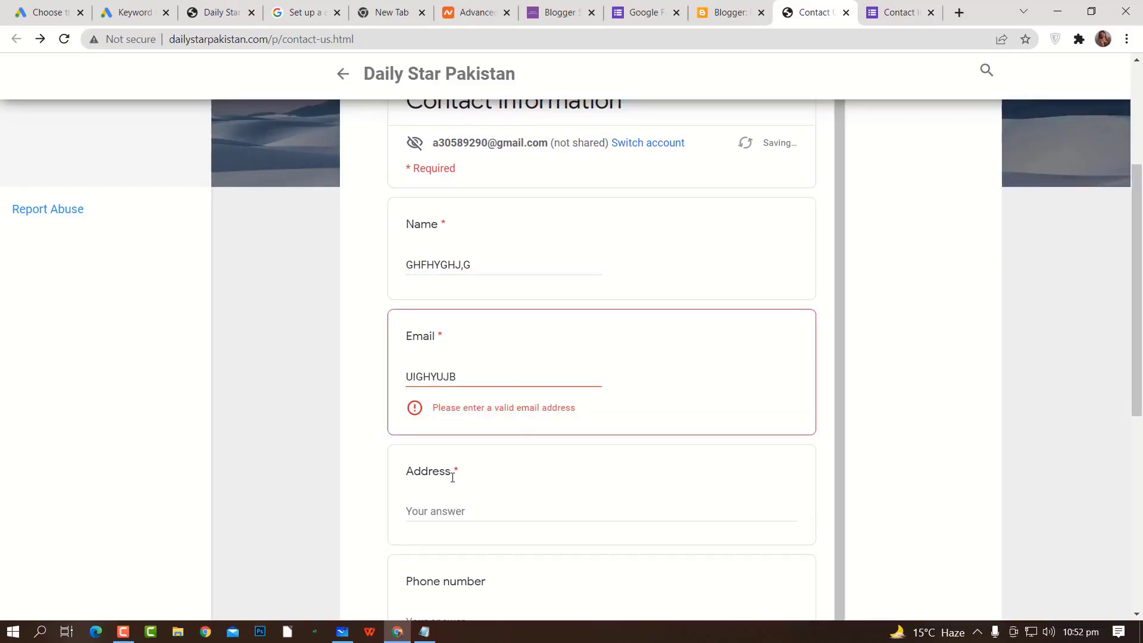
Enter test text 'HGFGH' in Comments and go back to the Blogger Pages list.
scroll(453, 477, "down", 5)
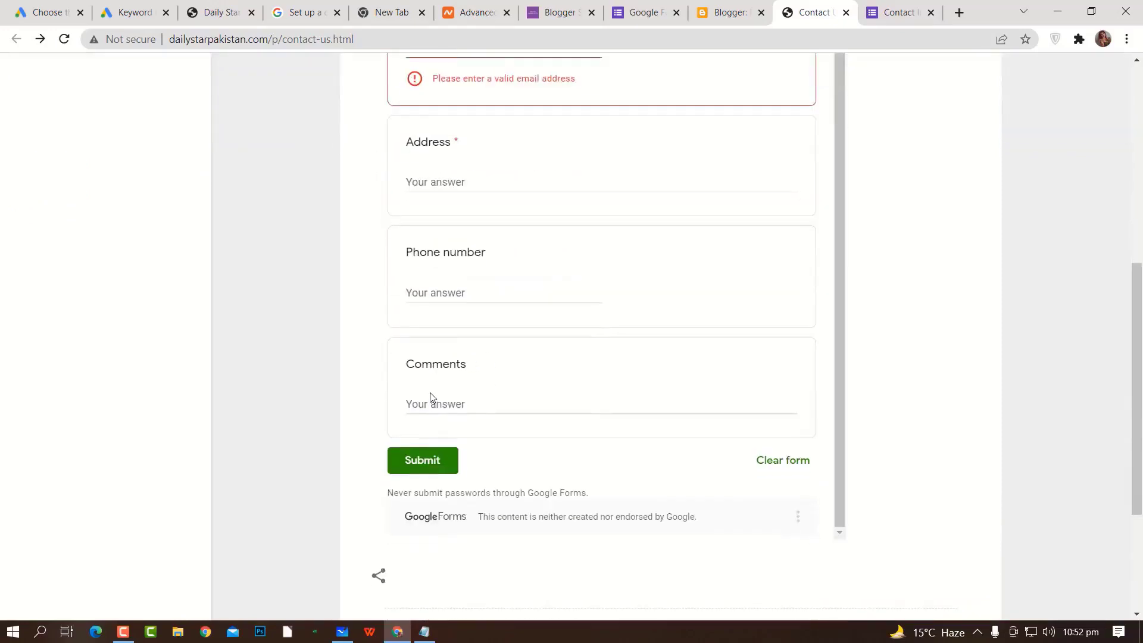
left_click_drag(413, 359, 512, 363)
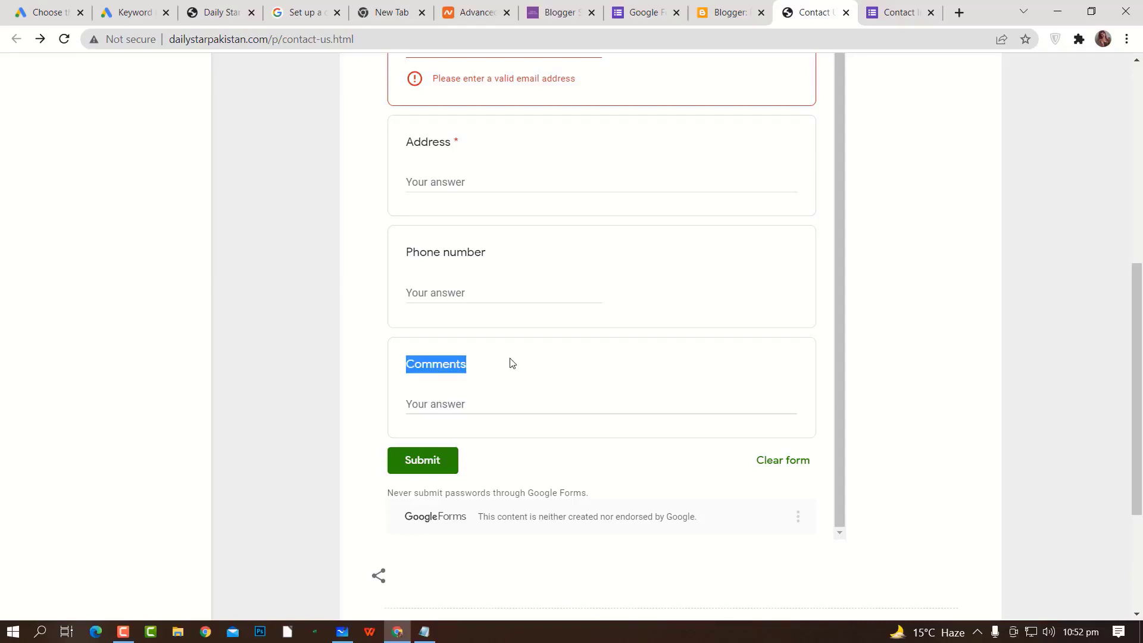
left_click(461, 406)
type("HGFGHFHL;")
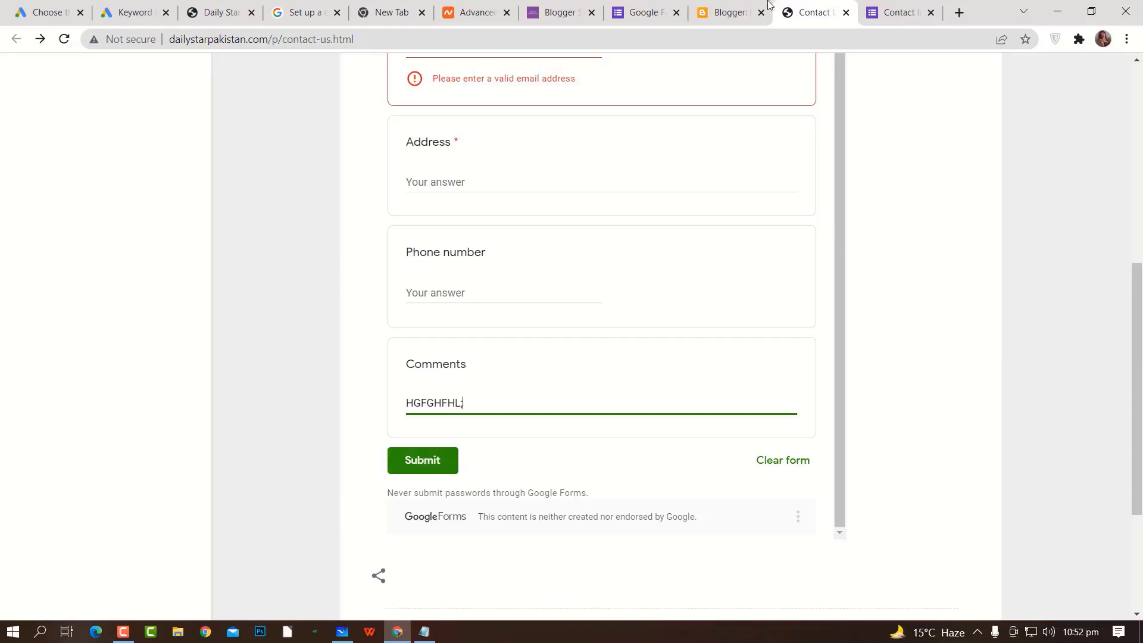
left_click(737, 6)
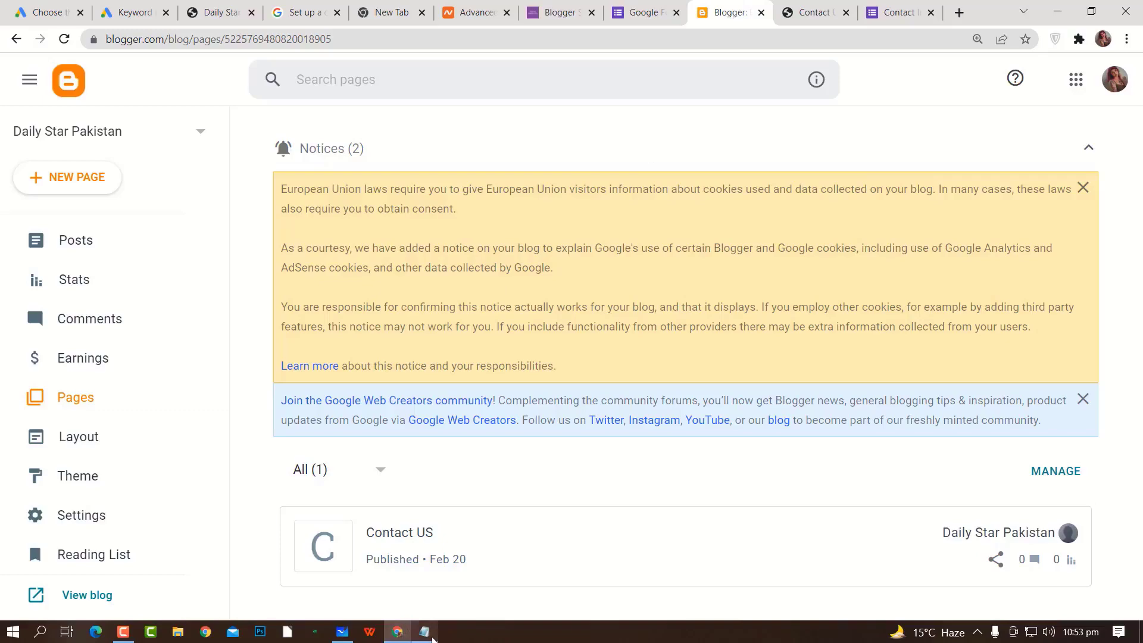
left_click(424, 631)
left_click(342, 631)
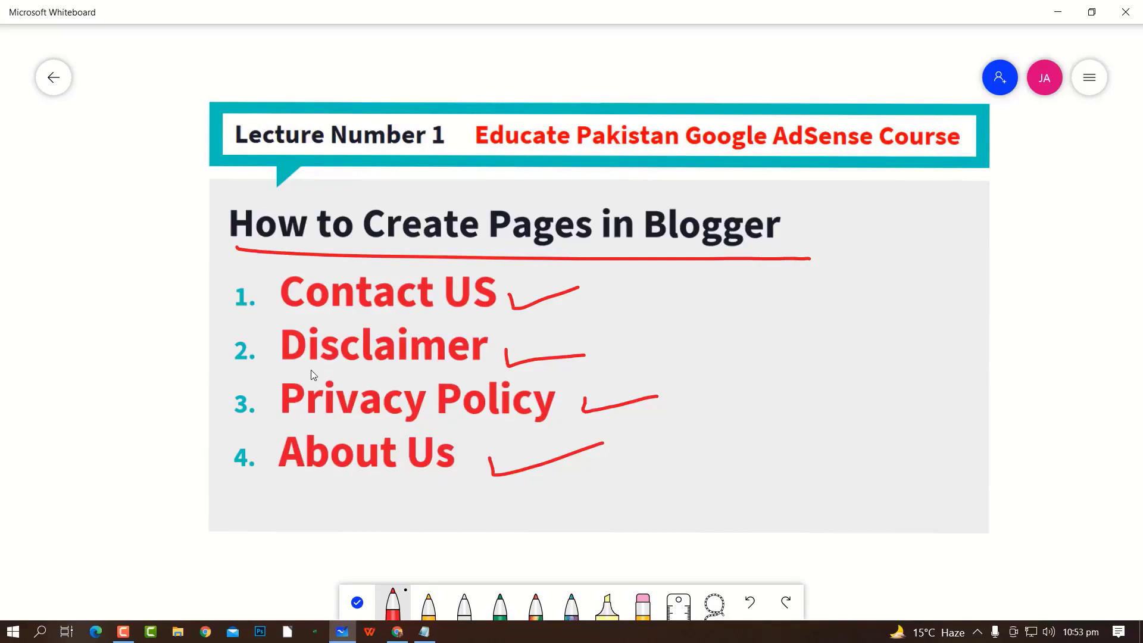
left_click(425, 631)
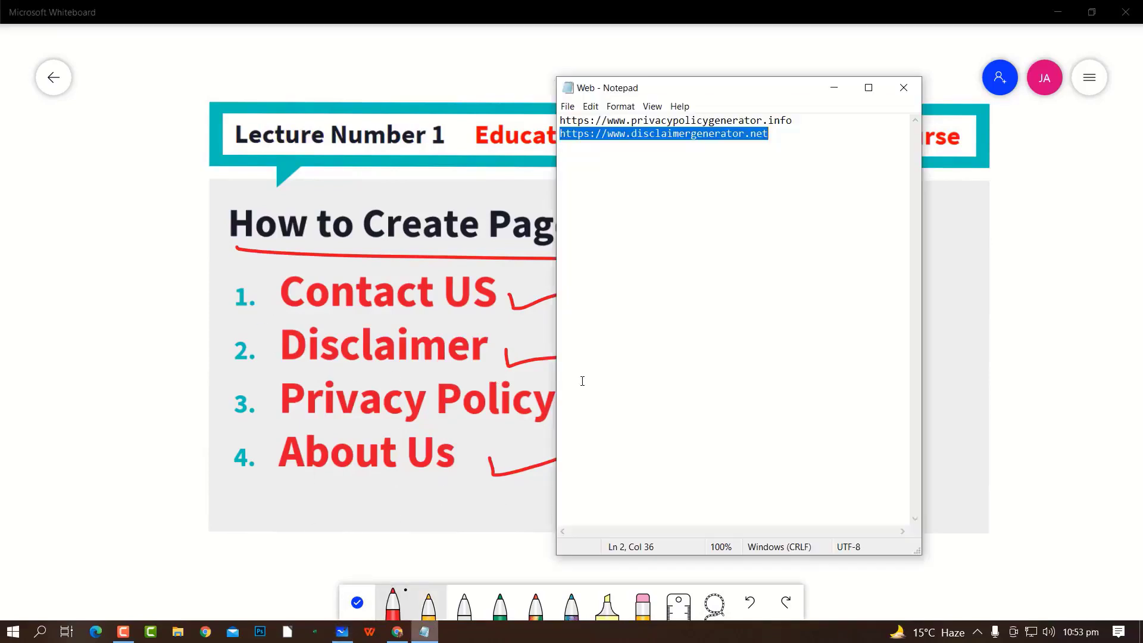
right_click(719, 134)
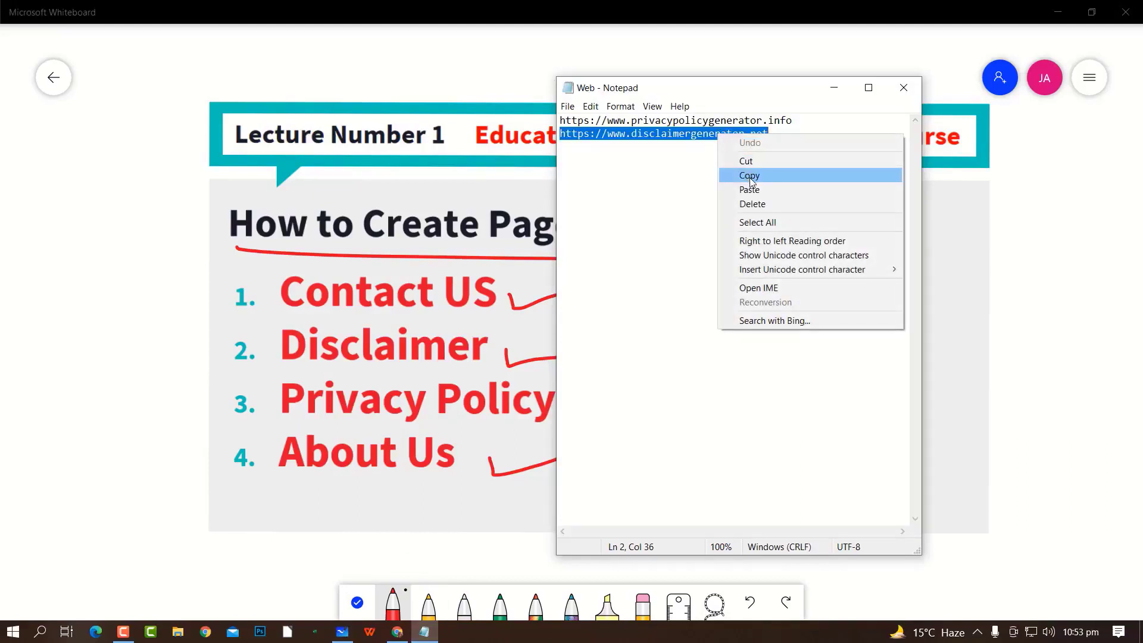
left_click(750, 175)
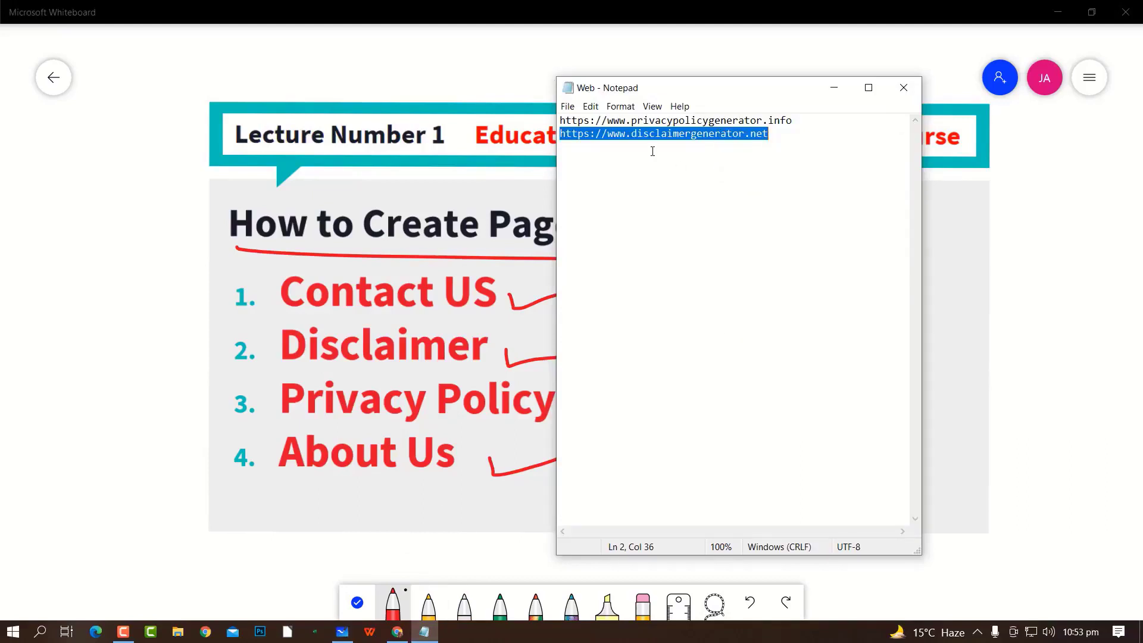
left_click(389, 639)
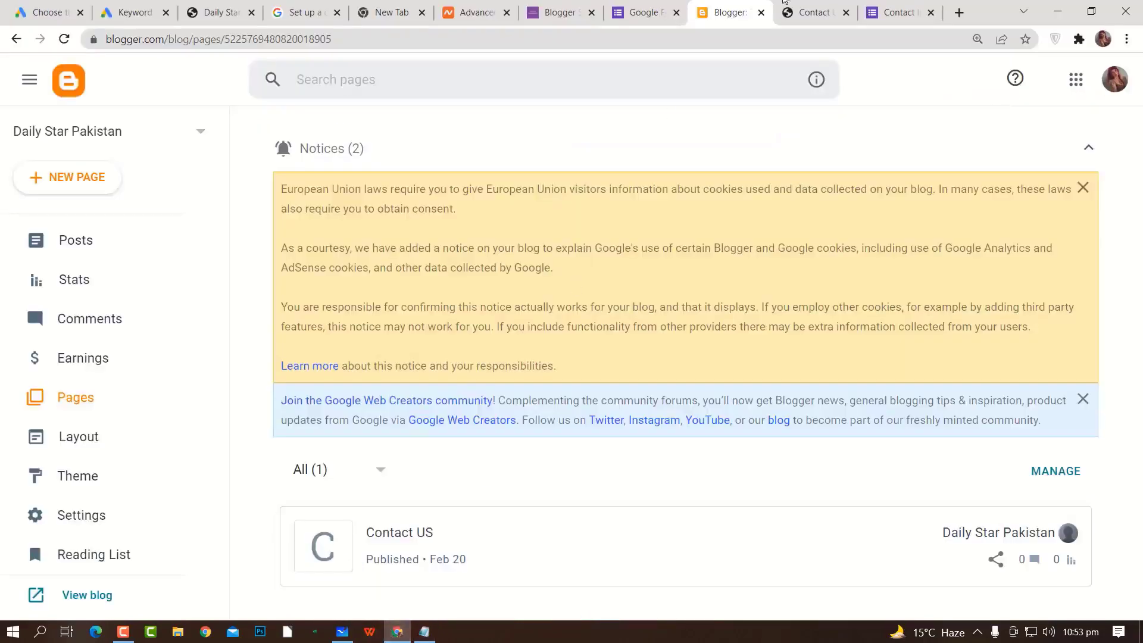
left_click(958, 13)
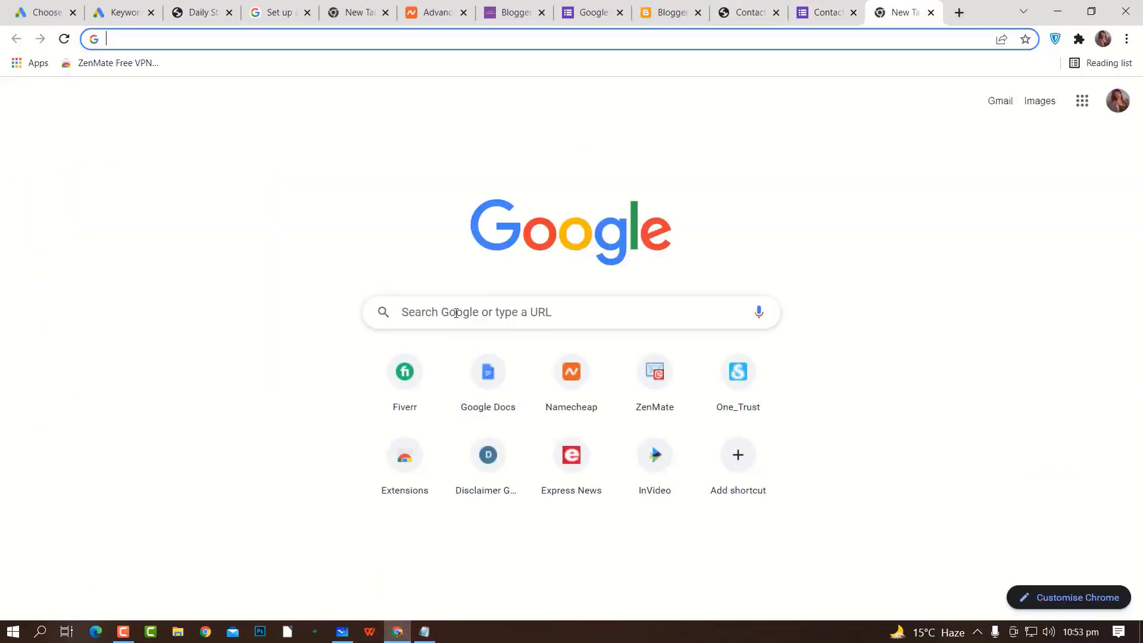
Load disclaimergenerator.net in the new tab.
right_click(456, 312)
left_click(519, 429)
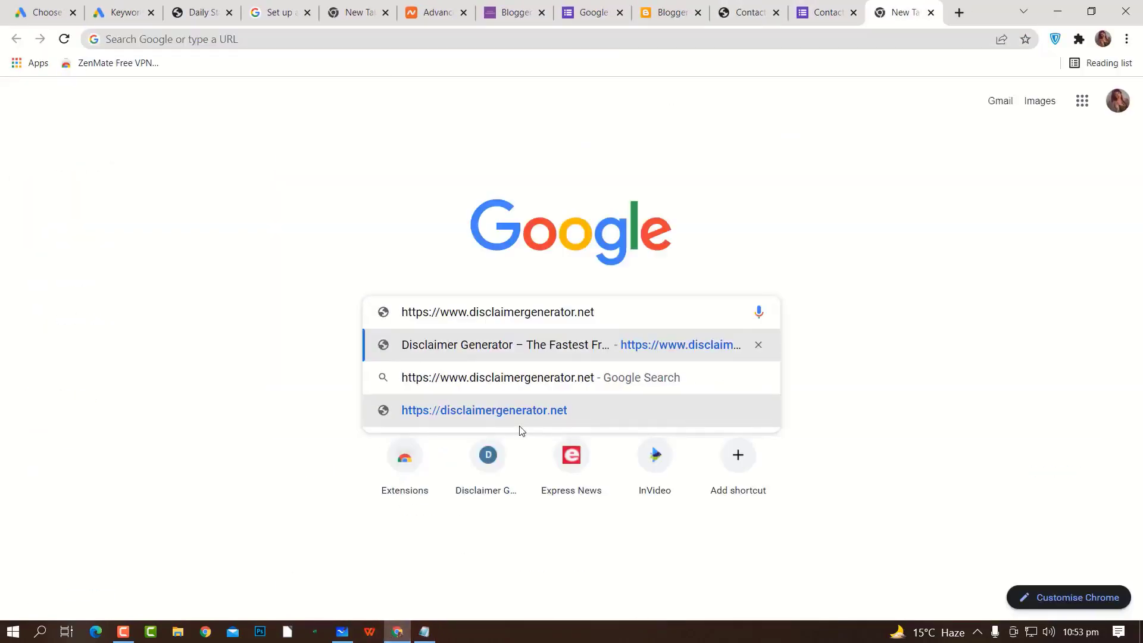
key("Return")
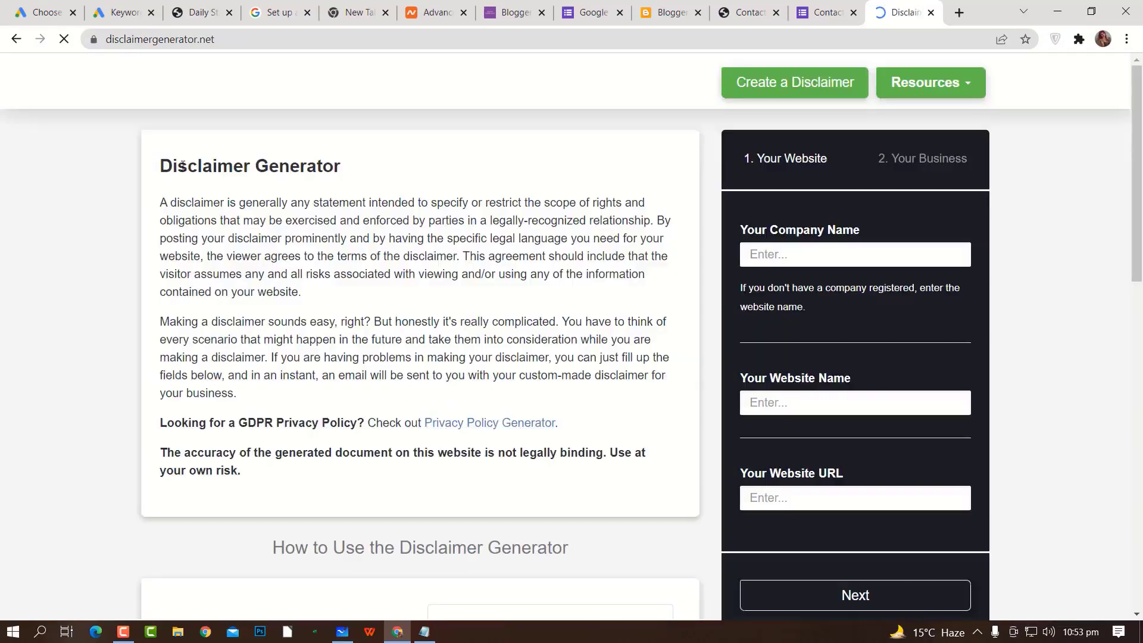
Copy the 'Disclaimer Generator' heading and search Google for it in a new tab.
left_click_drag(160, 165, 250, 165)
left_click(196, 171)
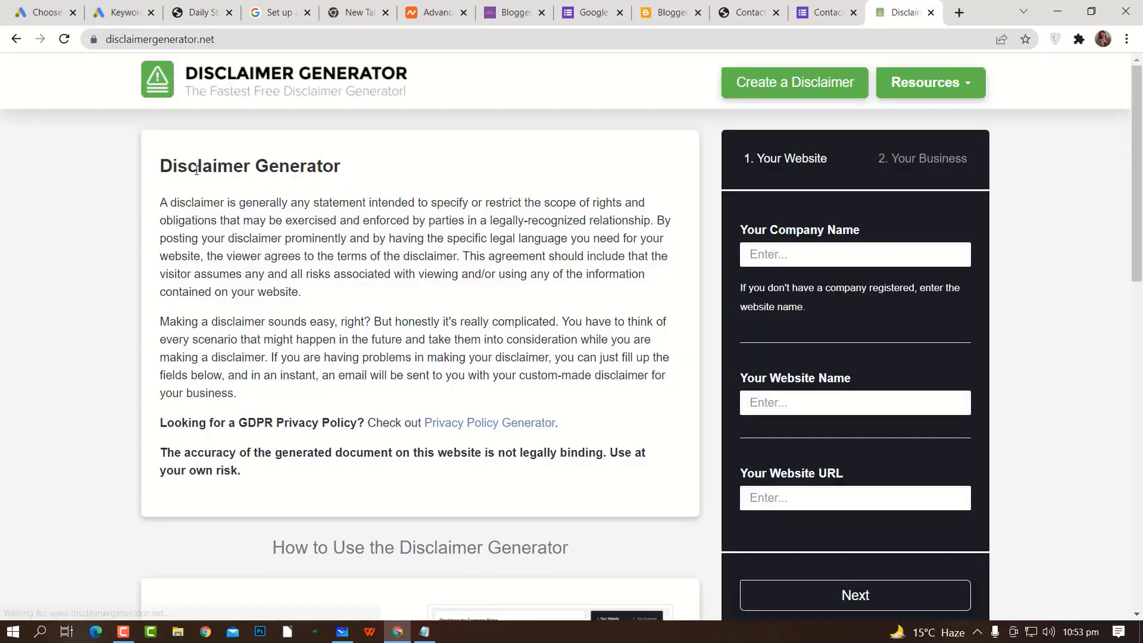
triple_click(197, 170)
right_click(196, 169)
left_click(232, 178)
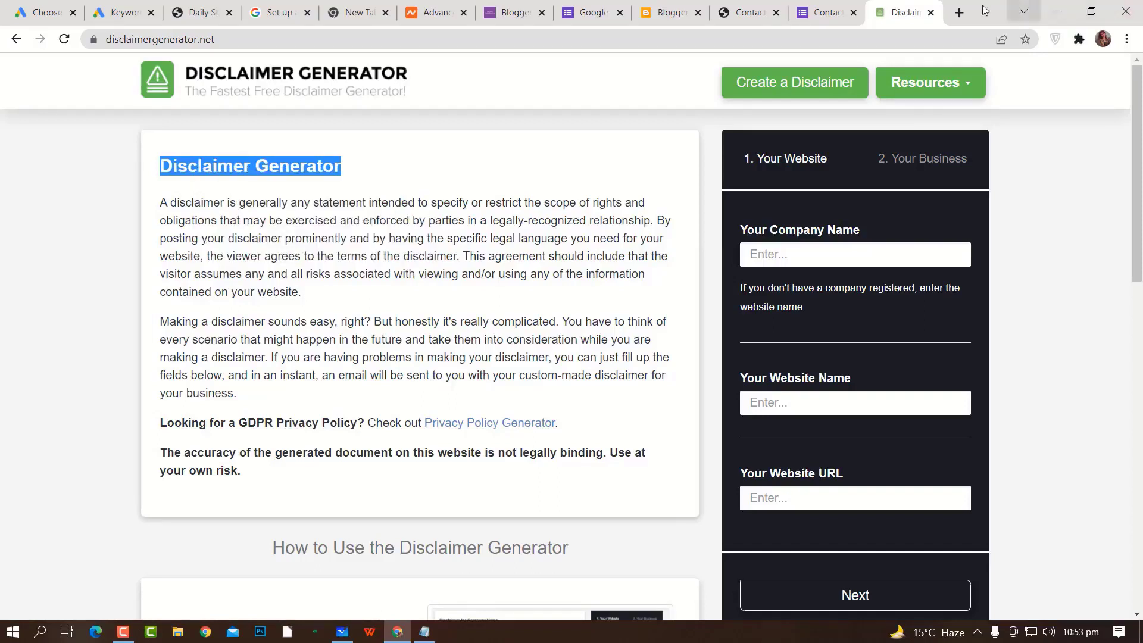
left_click(960, 13)
right_click(470, 308)
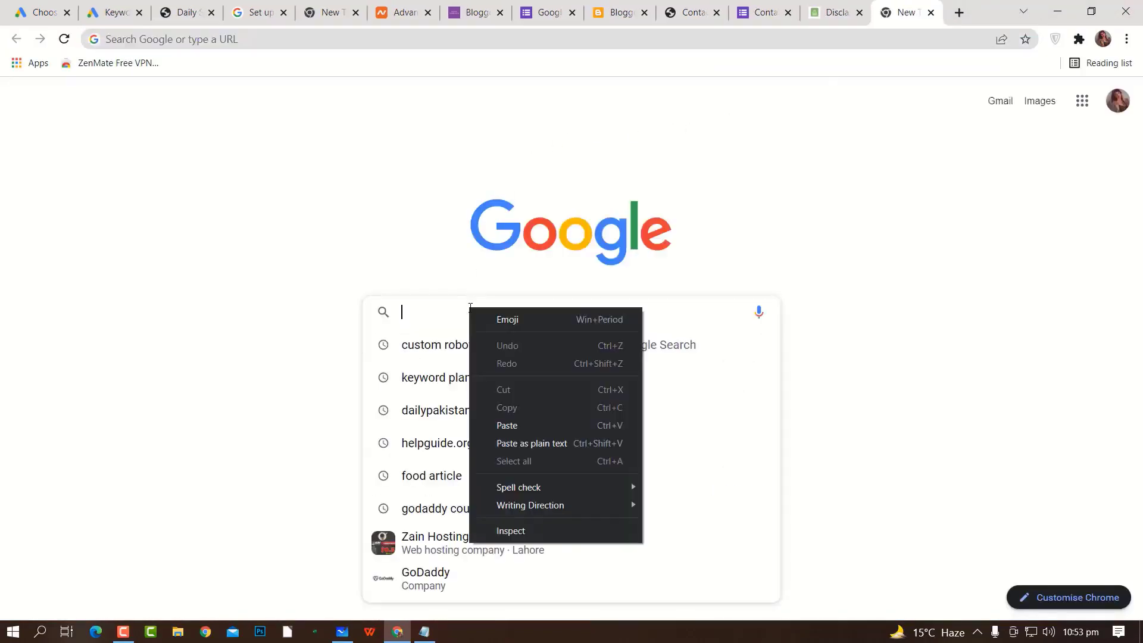
left_click(549, 425)
key("Return")
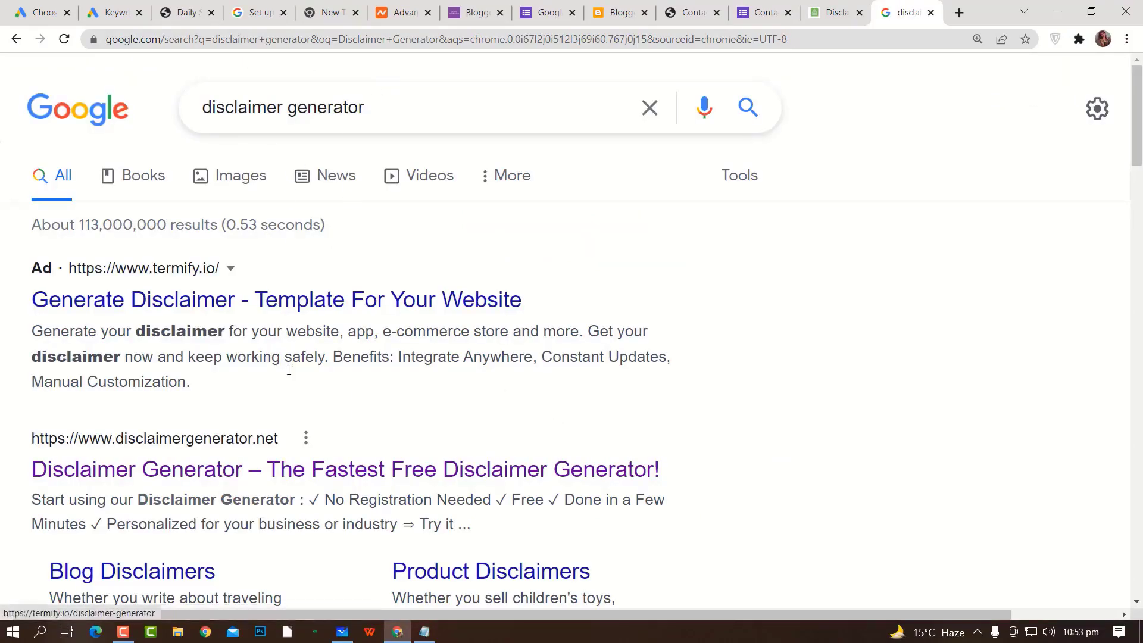
Zoom in on the disclaimergenerator.net page, then return to the Google results.
scroll(289, 370, "down", 2)
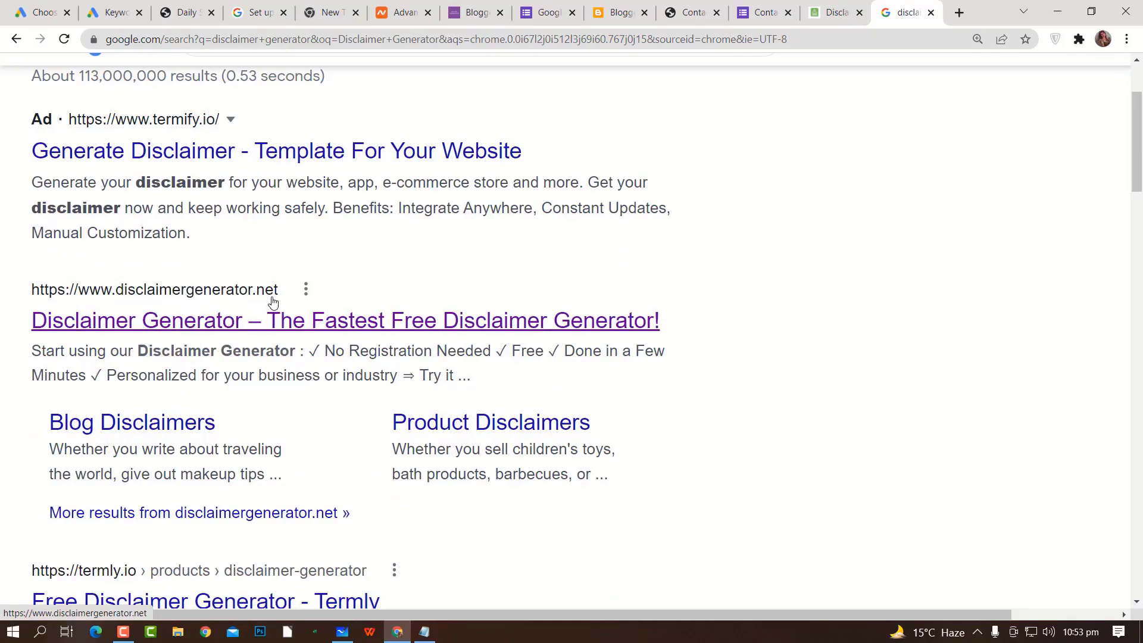
key("Menu")
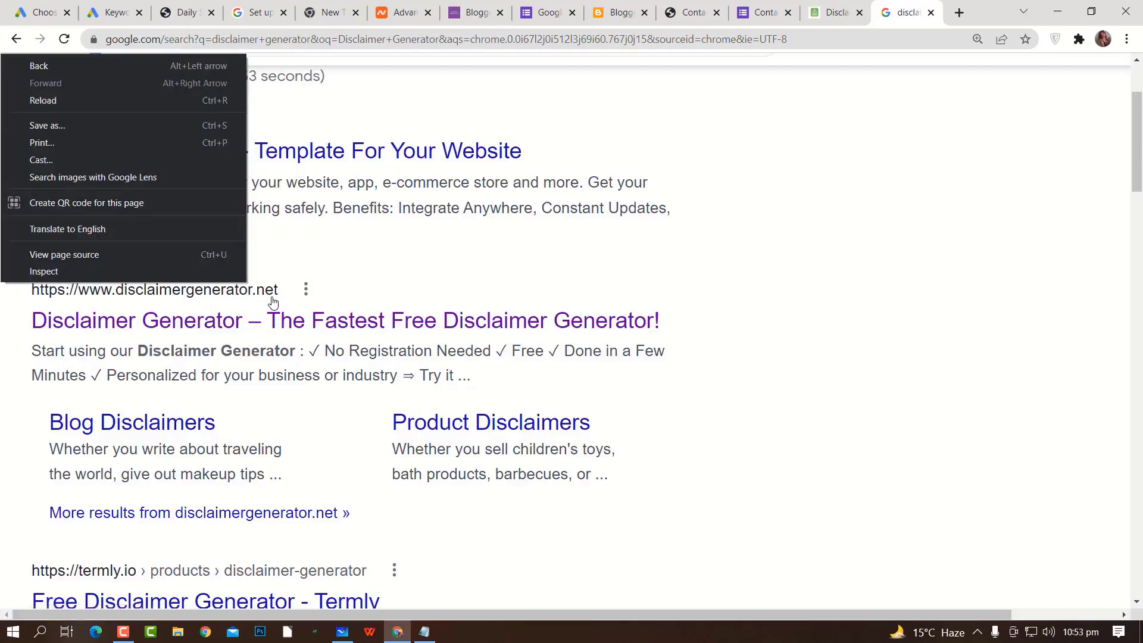
left_click(834, 3)
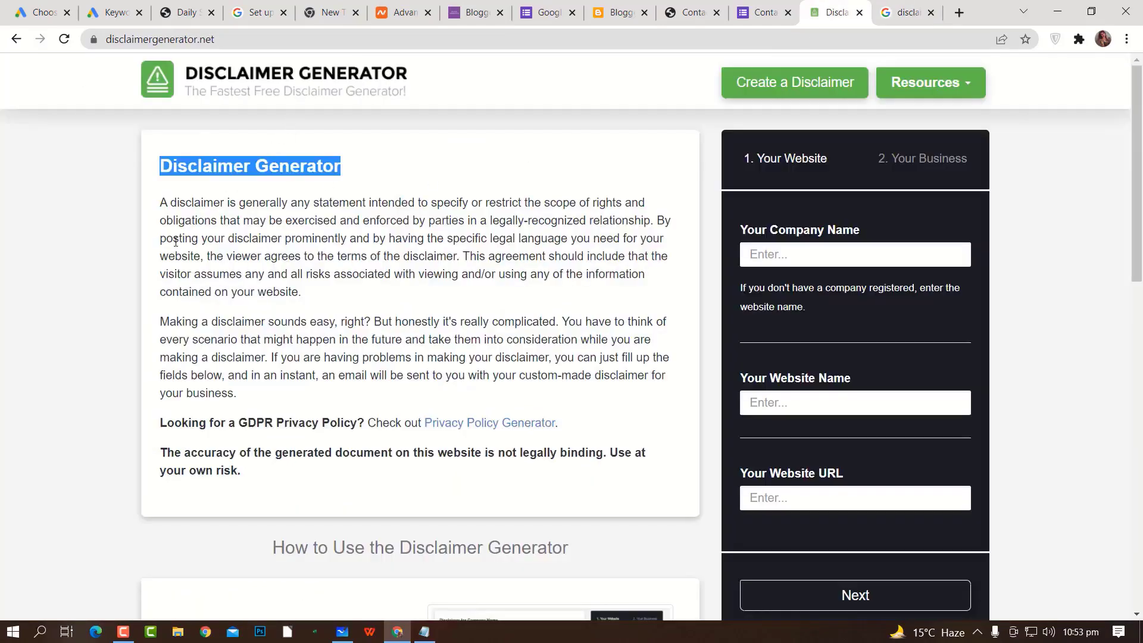
key("ctrl+plus")
key("ctrl+plus")
key("ctrl+plus")
key("ctrl+plus")
key("ctrl+plus")
key("ctrl+plus")
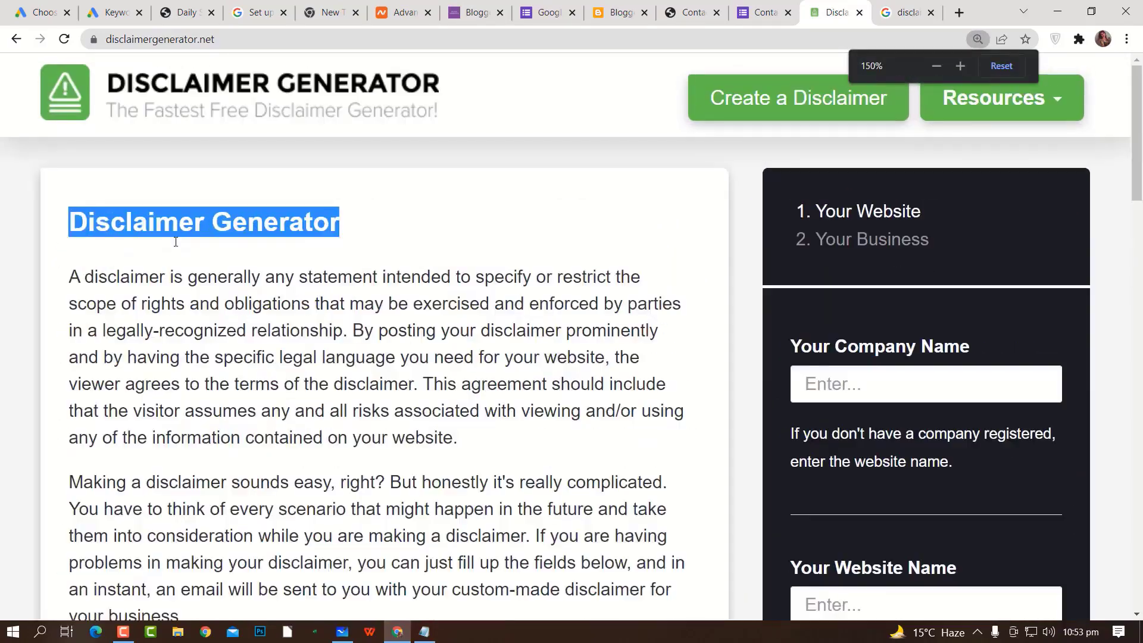
key("ctrl+plus")
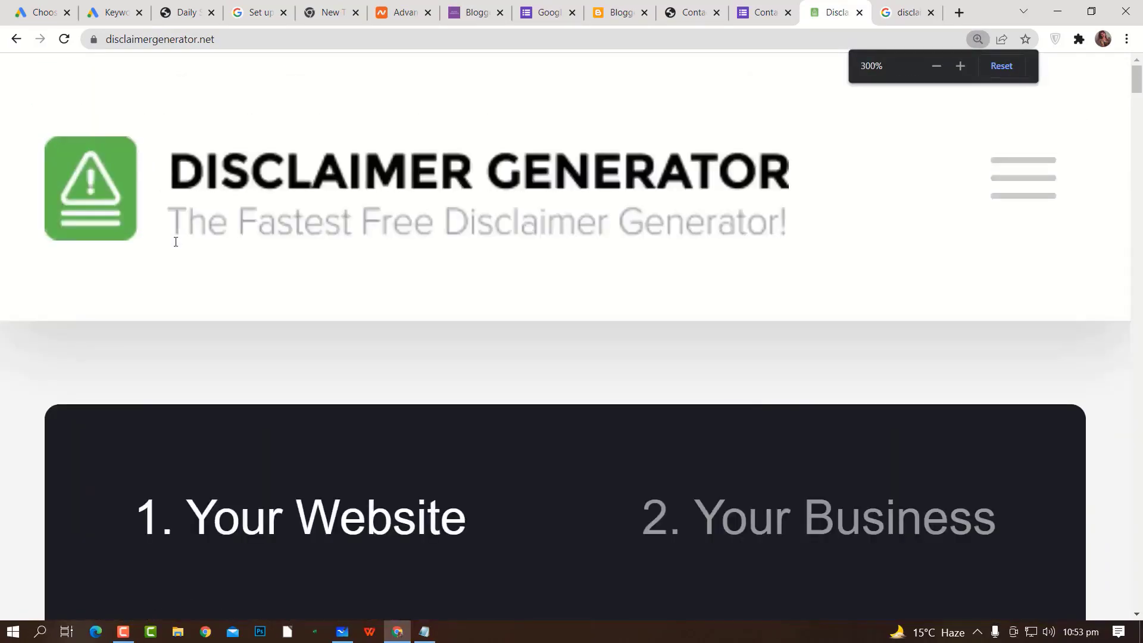
key("ctrl+minus")
key("ctrl+minus")
key("ctrl+minus")
key("ctrl+minus")
key("ctrl+minus")
key("ctrl+minus")
key("ctrl+minus")
key("ctrl+minus")
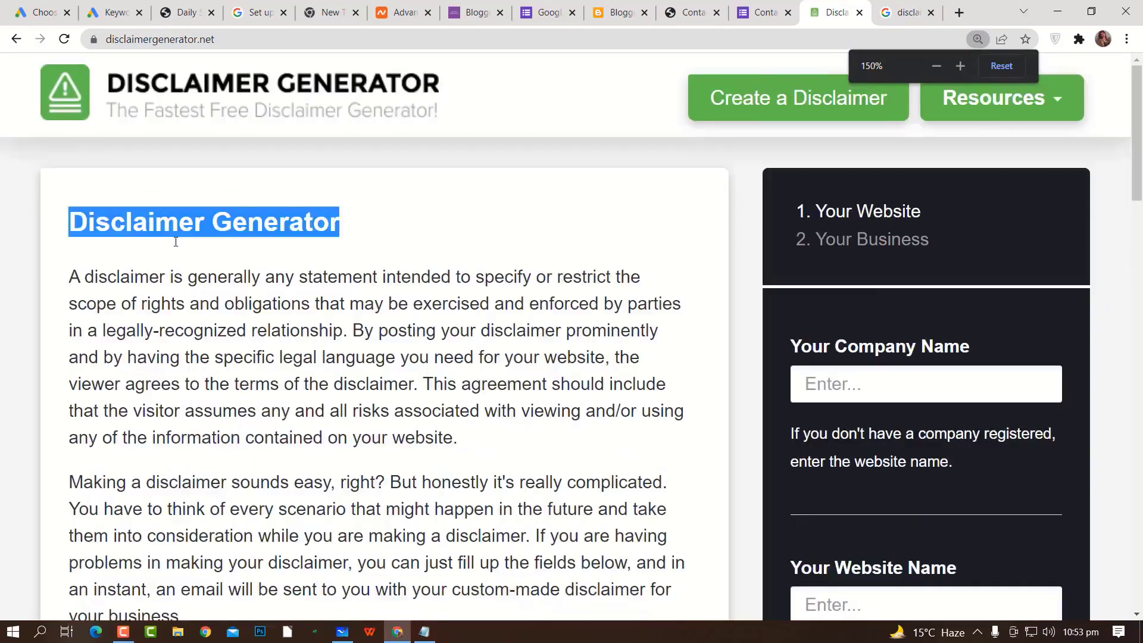
key("ctrl+plus")
key("ctrl+plus")
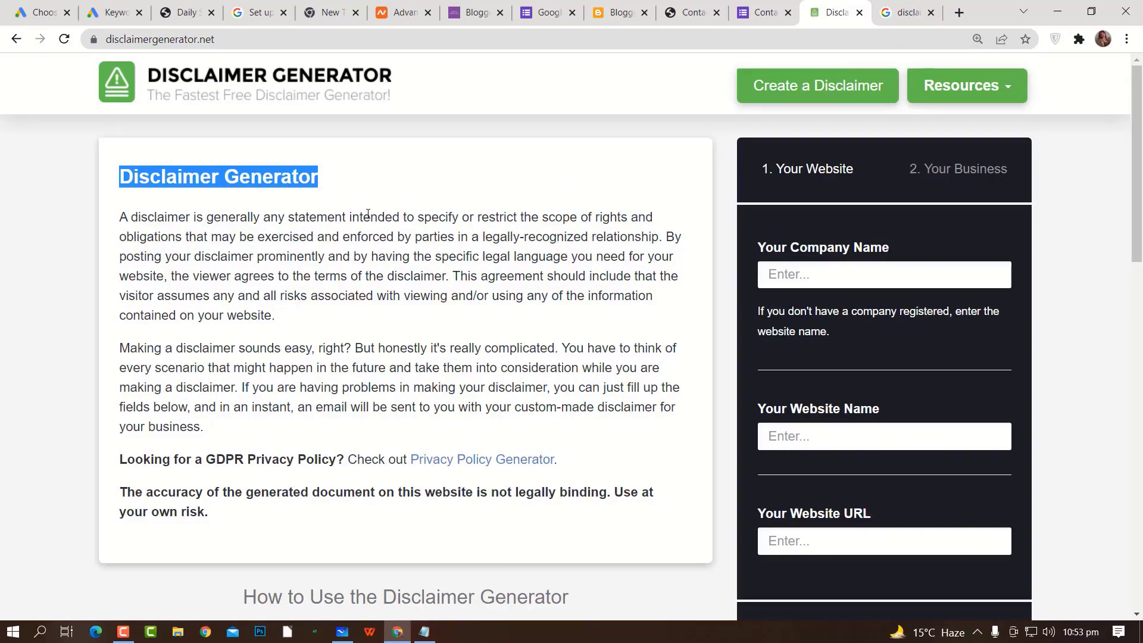
left_click(907, 12)
scroll(327, 324, "up", 3)
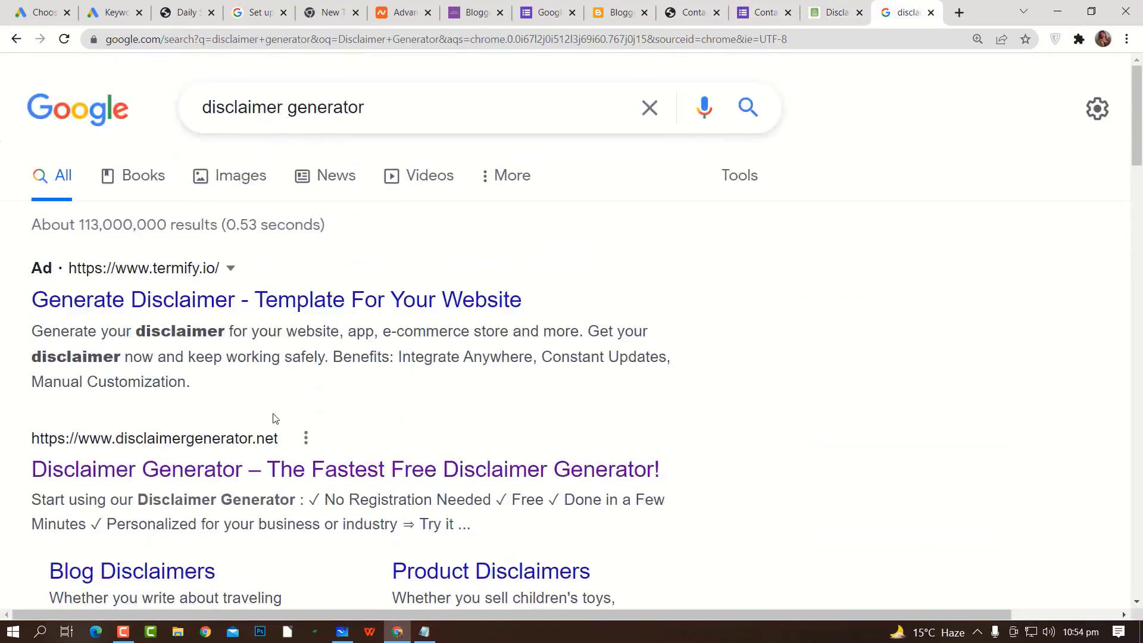
Enter 'Daily star pakistan' as the company name in the Disclaimer Generator.
left_click(835, 12)
left_click(790, 277)
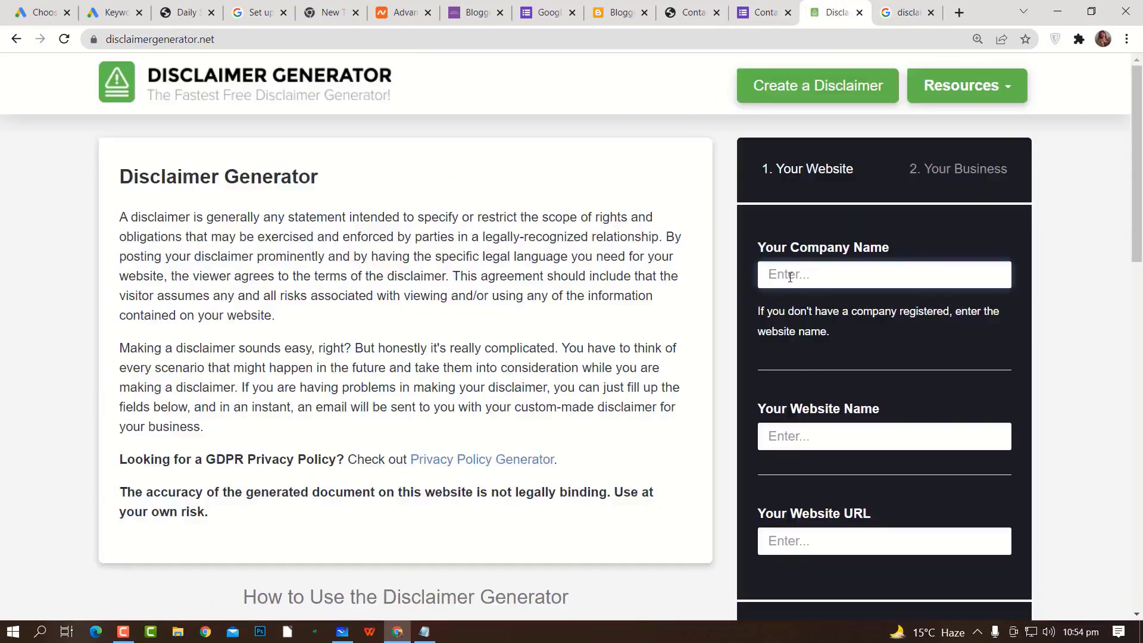
type("dA")
key("BackSpace")
key("BackSpace")
type("D")
type("aily star pakistan")
Copy the live blog's address and paste it into the website URL field.
left_click(620, 7)
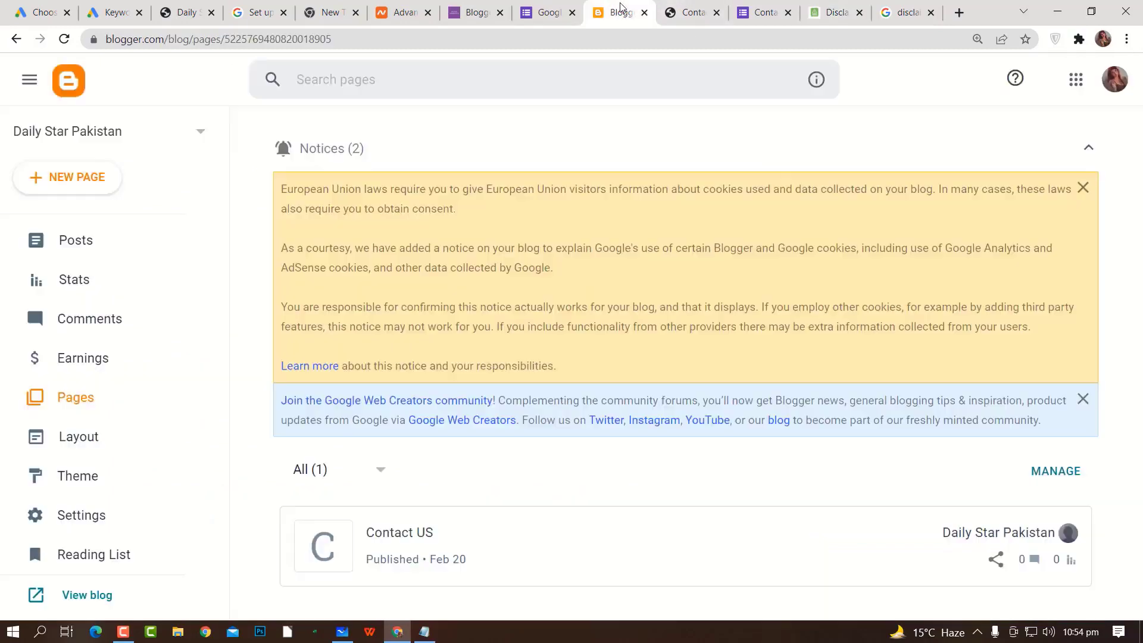
left_click(87, 595)
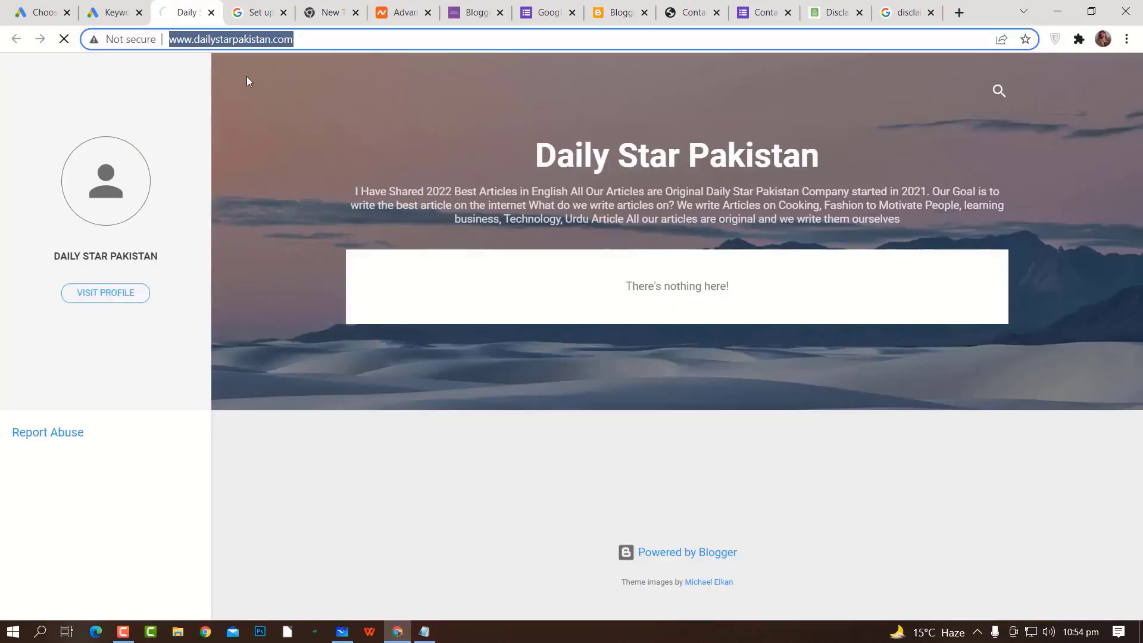
right_click(233, 38)
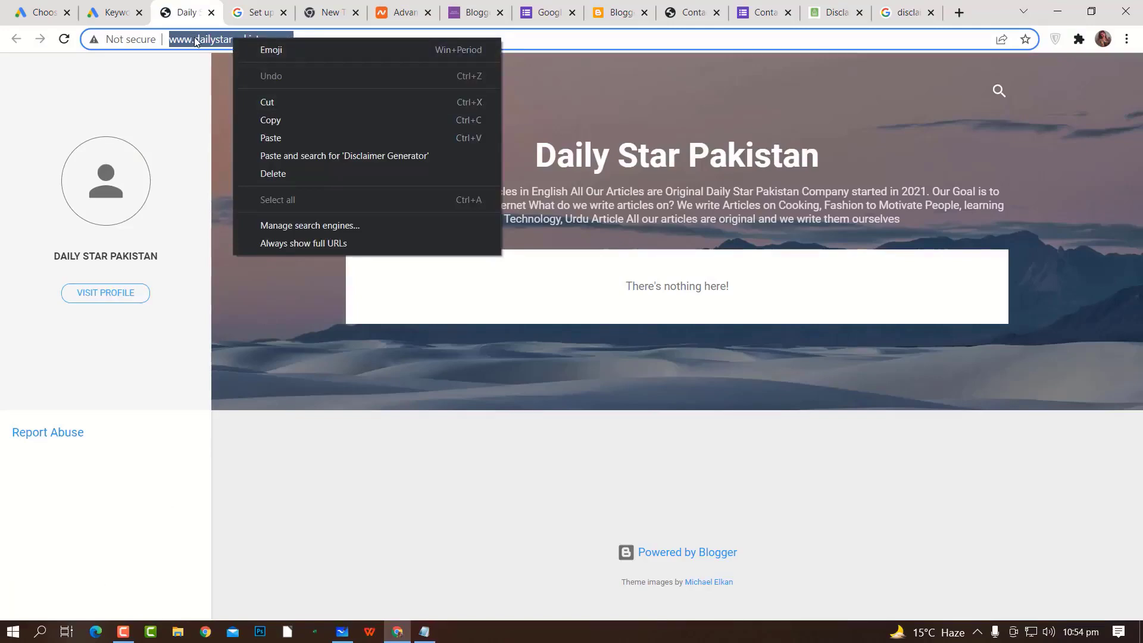
left_click(276, 120)
left_click(834, 11)
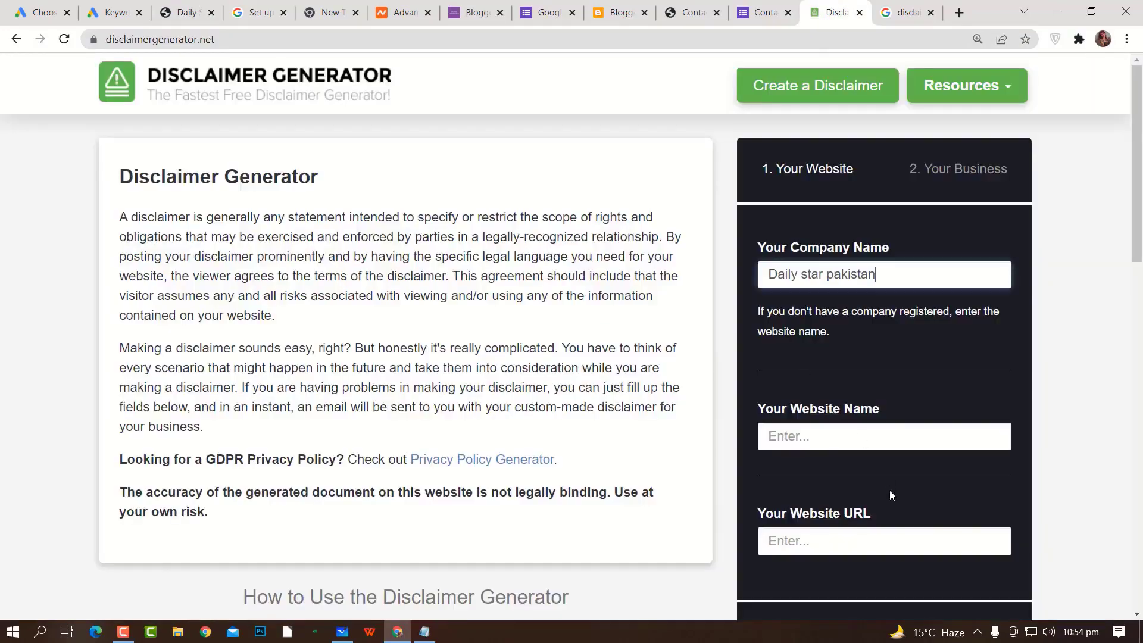
left_click(822, 446)
right_click(822, 447)
left_click(819, 543)
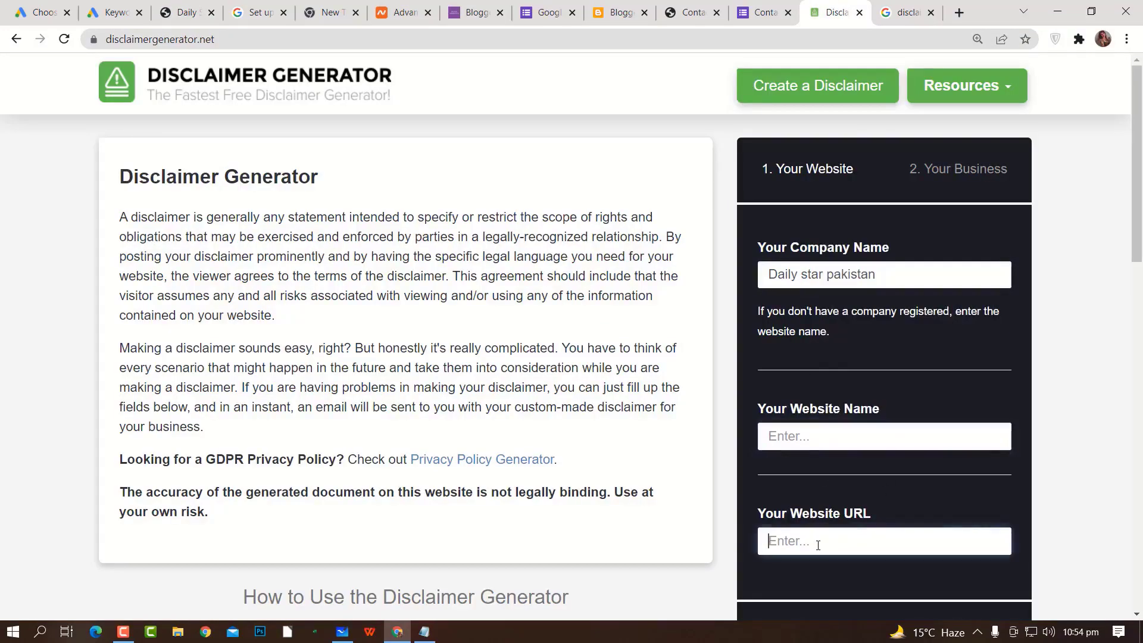
right_click(818, 543)
left_click(854, 428)
Copy the company name 'Daily star pakistan' into the website name field.
left_click(792, 437)
right_click(790, 426)
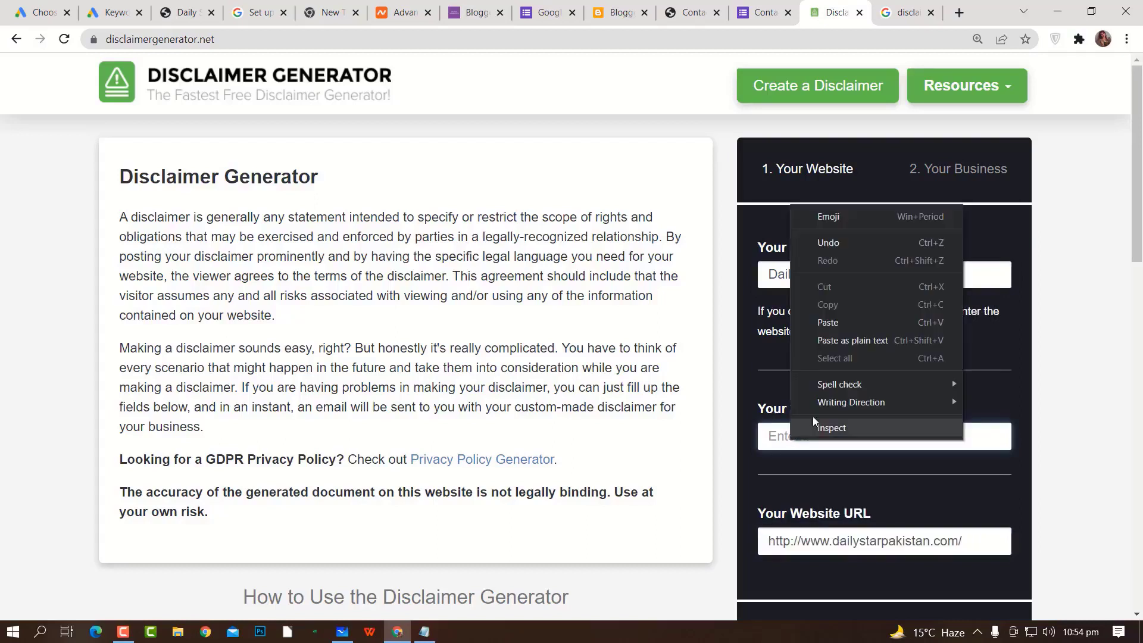
left_click(773, 443)
triple_click(815, 275)
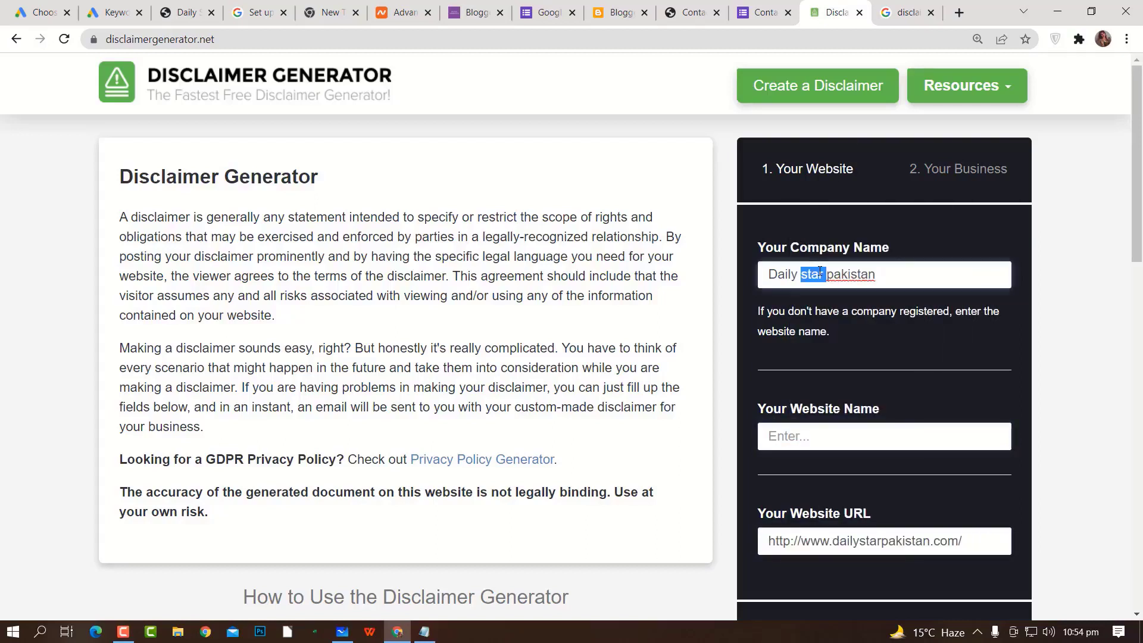
right_click(819, 272)
left_click(855, 327)
left_click(805, 427)
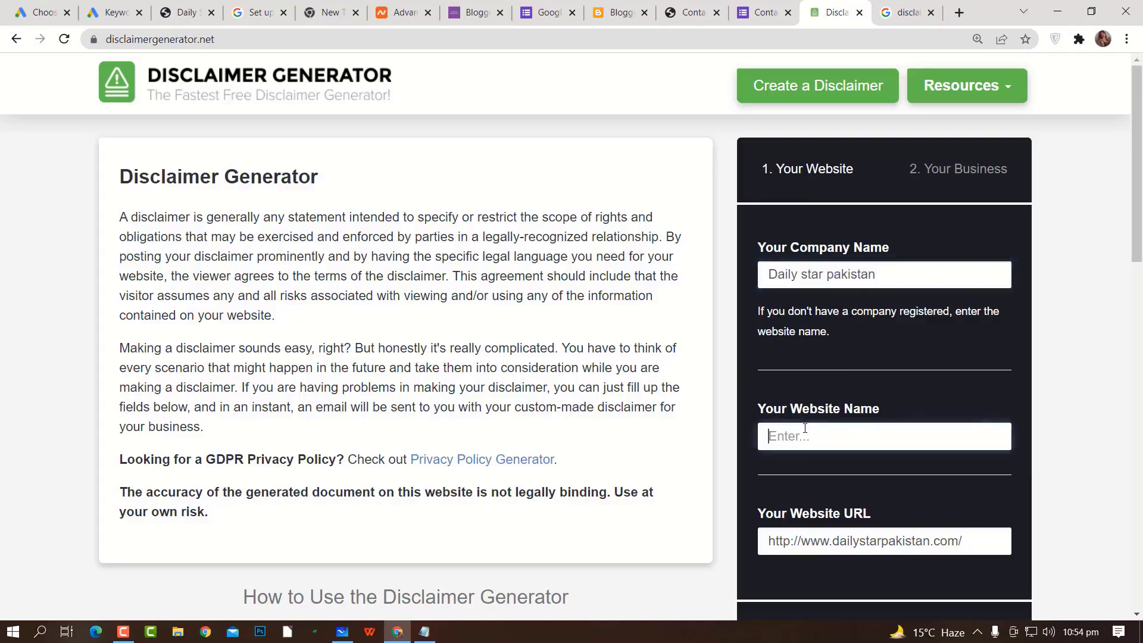
right_click(805, 427)
left_click(856, 311)
scroll(937, 376, "down", 6)
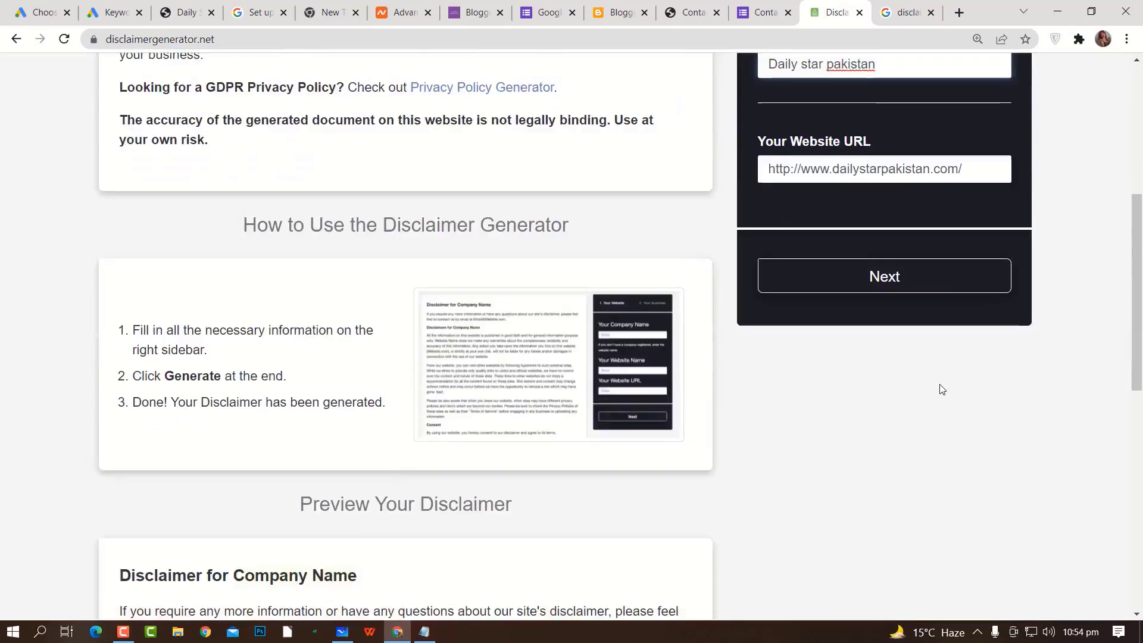
Choose country Pakistan and state Punjab, enter the contact e-mail, and generate the disclaimer.
left_click(881, 282)
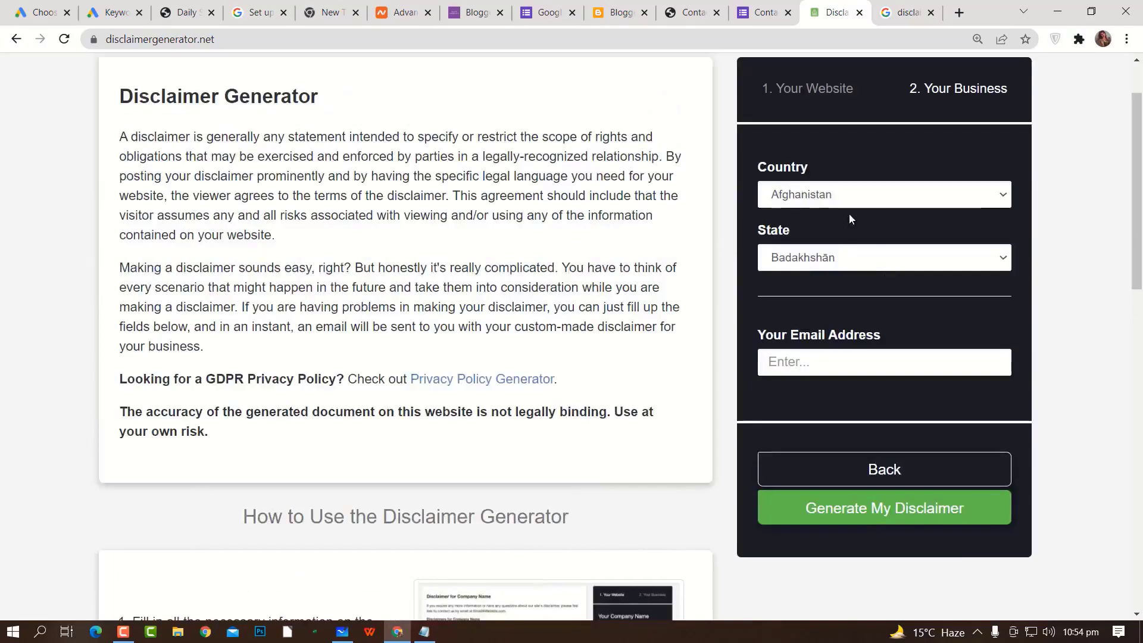
left_click(850, 196)
scroll(780, 296, "down", 20)
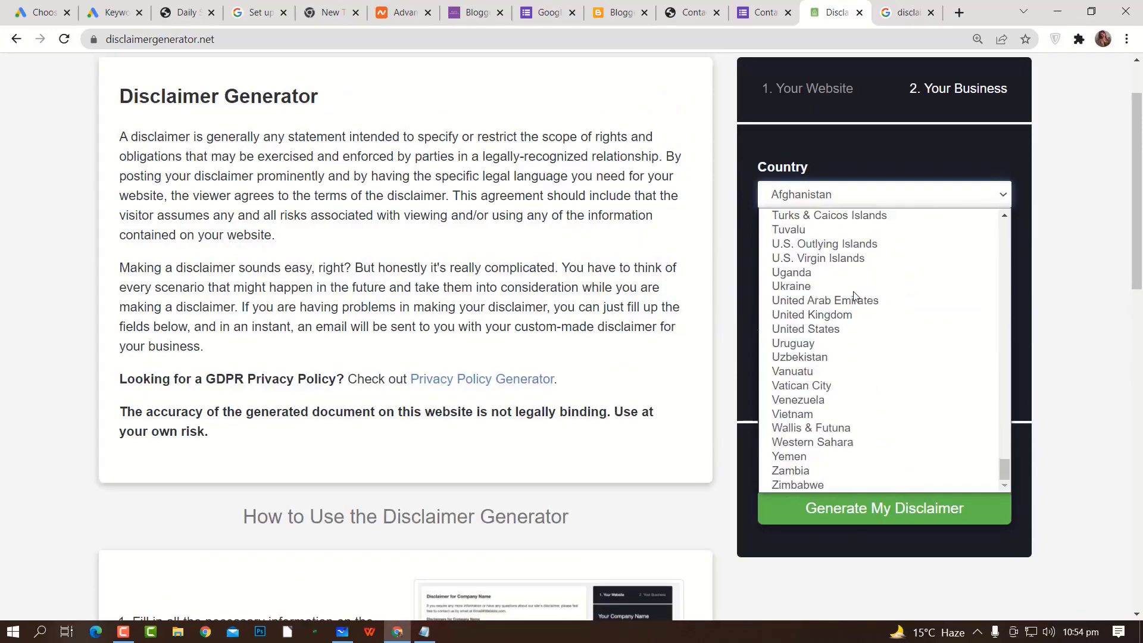
scroll(857, 322, "up", 15)
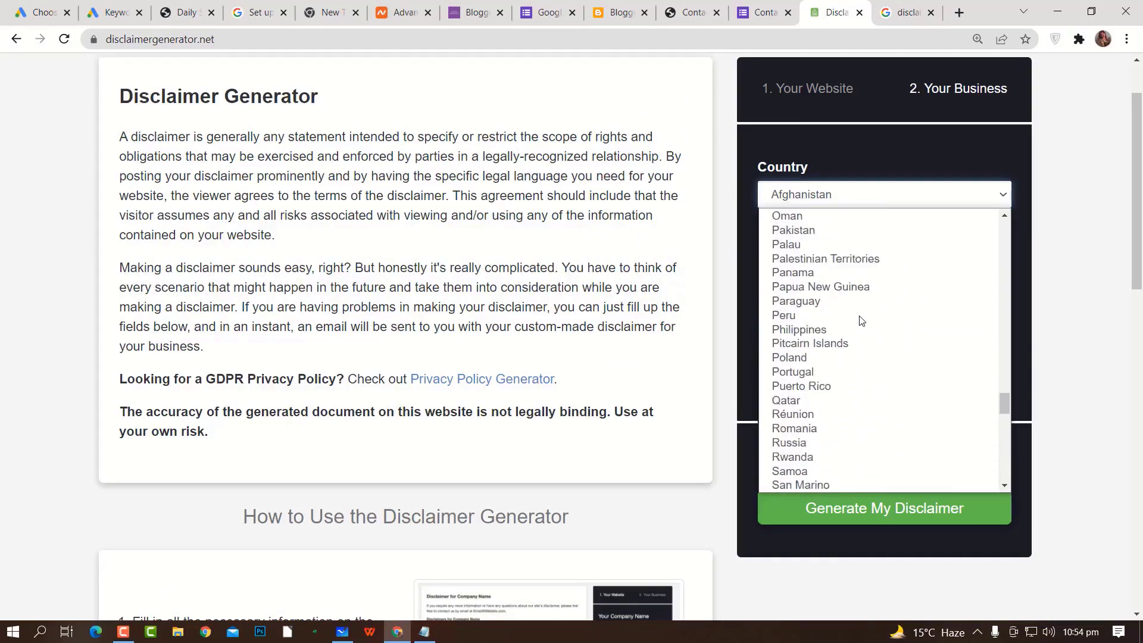
scroll(860, 322, "up", 3)
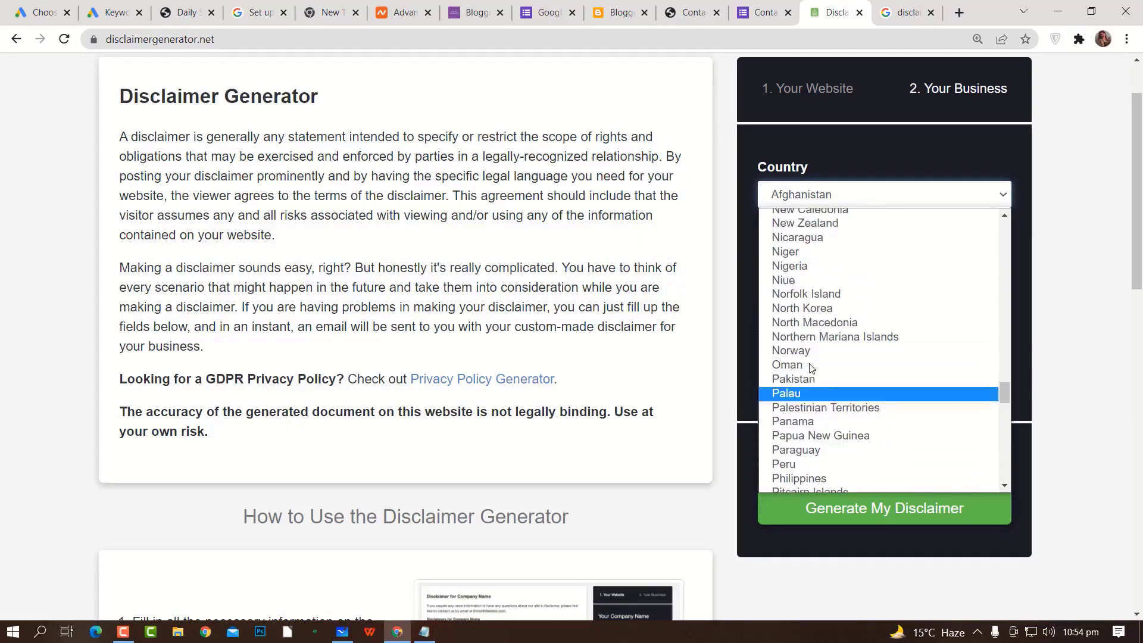
left_click(812, 379)
left_click(880, 261)
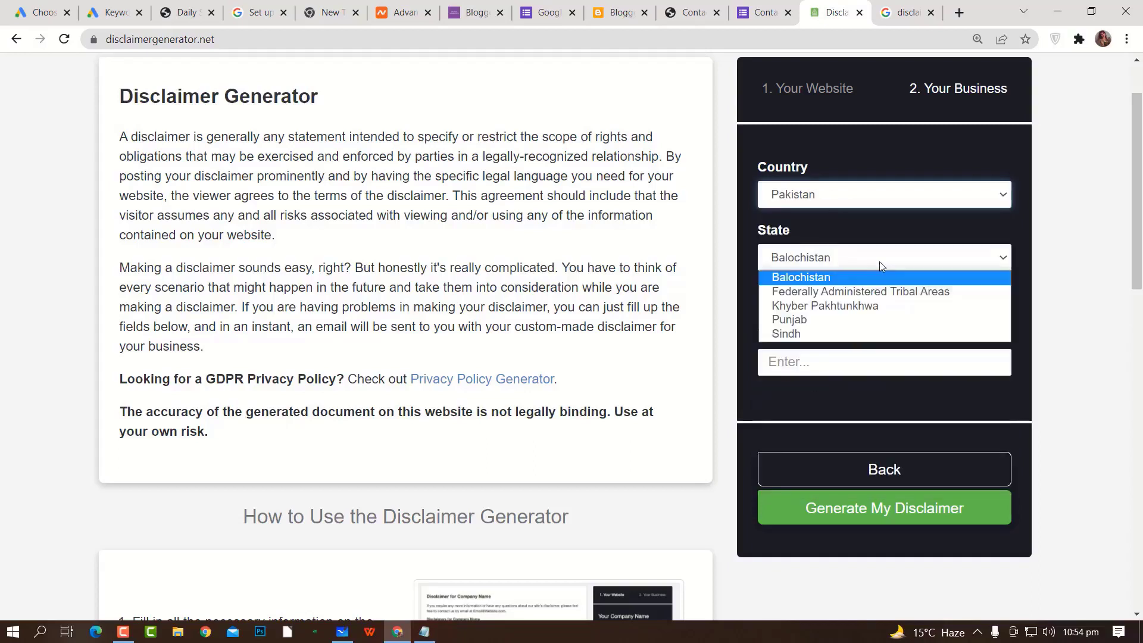
left_click(819, 321)
left_click(835, 367)
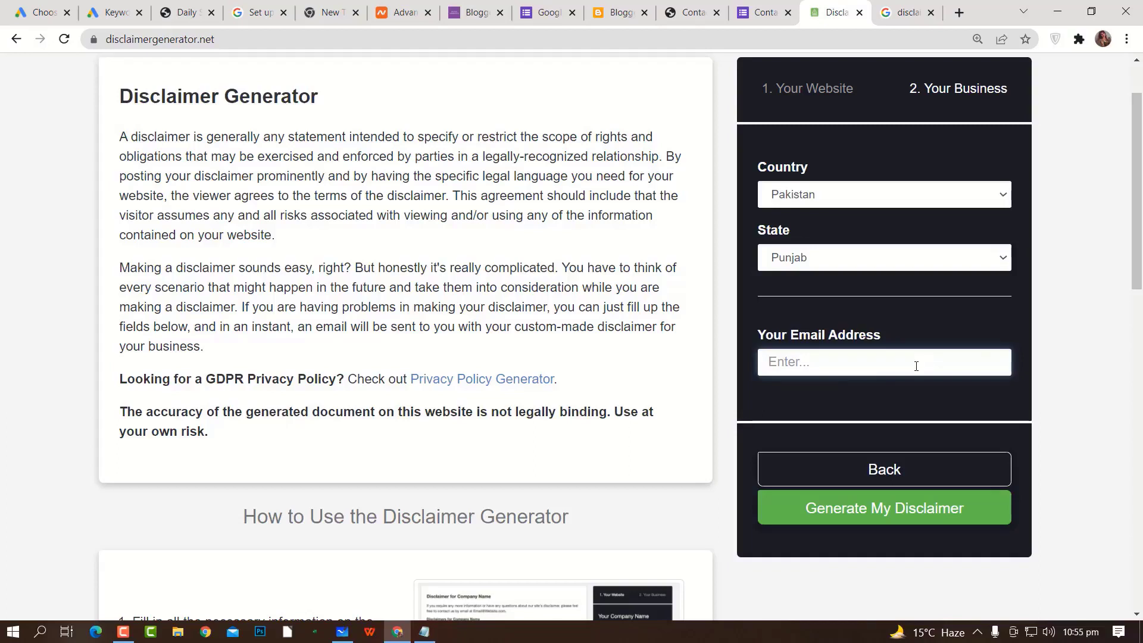
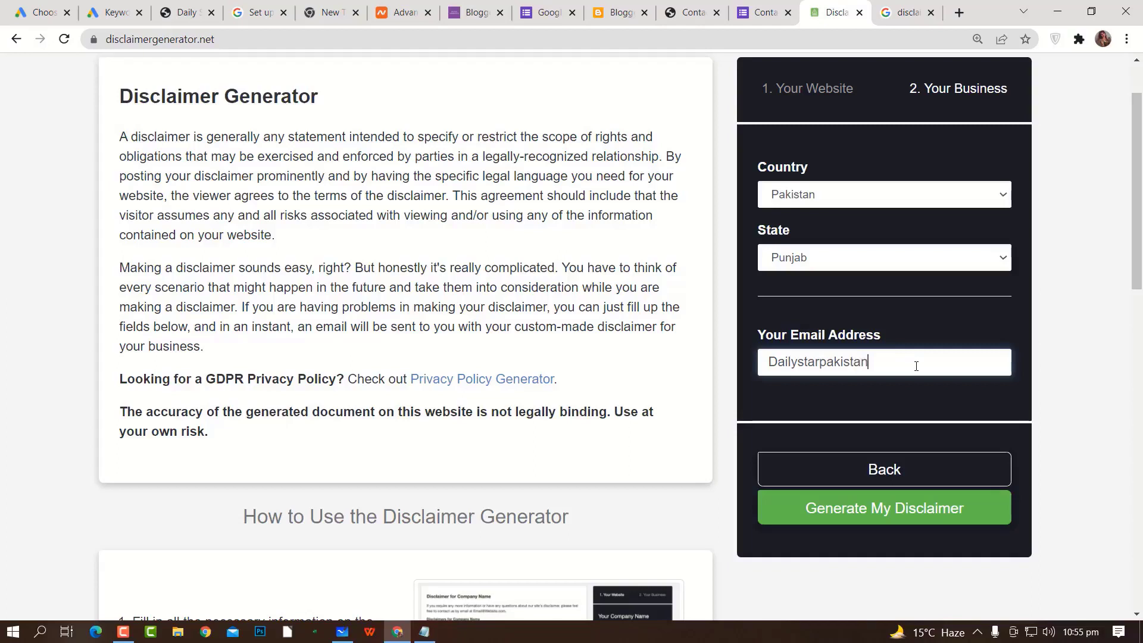
left_click(898, 512)
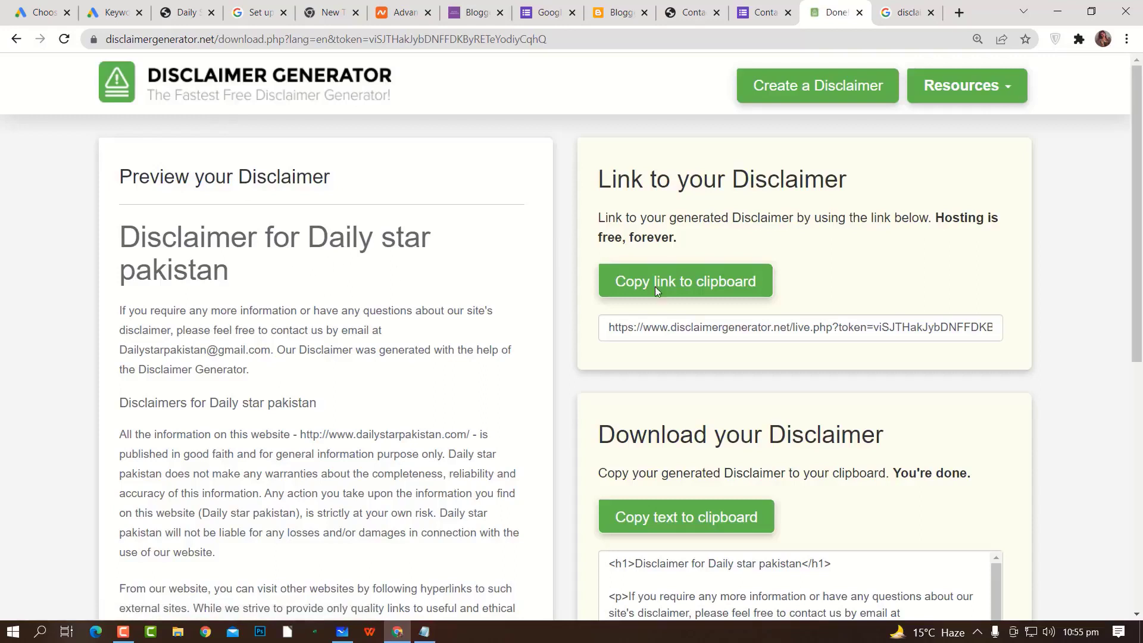
Copy 'Disclaimer' from the generated heading, then go to the Blogger Pages dashboard.
left_click_drag(853, 179, 732, 180)
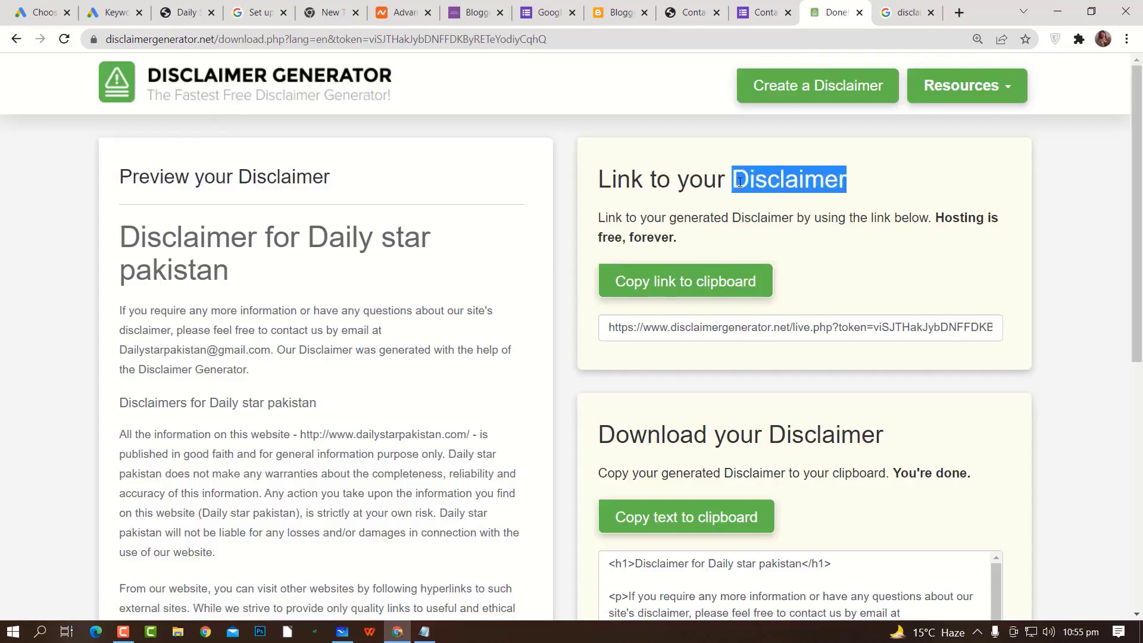
right_click(740, 183)
left_click(778, 193)
left_click(817, 182)
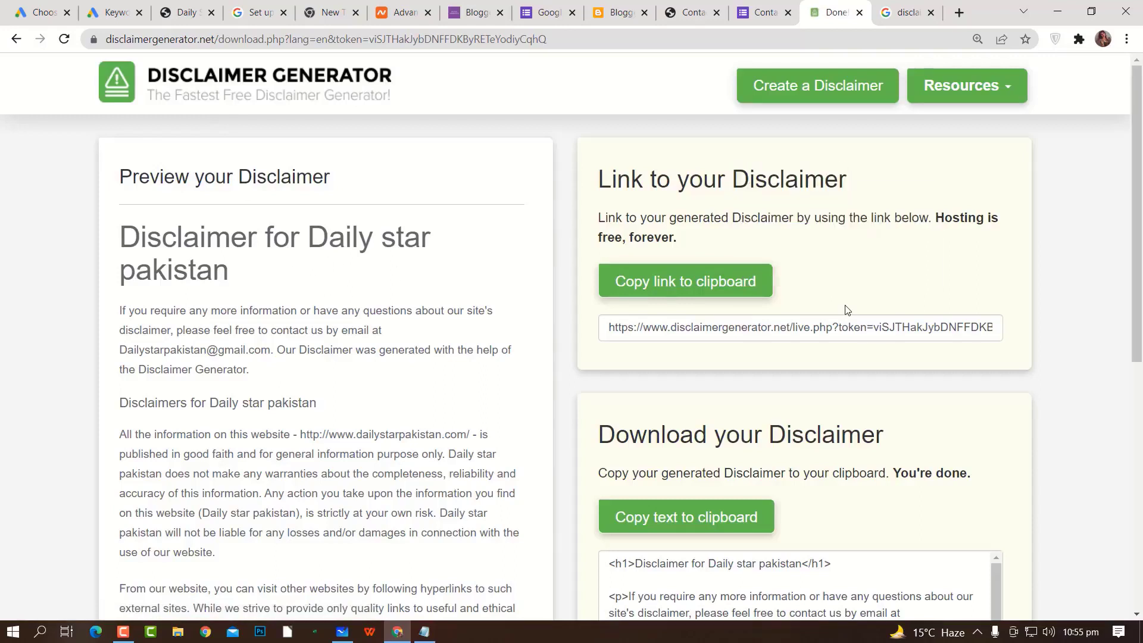
scroll(847, 310, "down", 5)
scroll(847, 310, "up", 5)
scroll(670, 327, "down", 5)
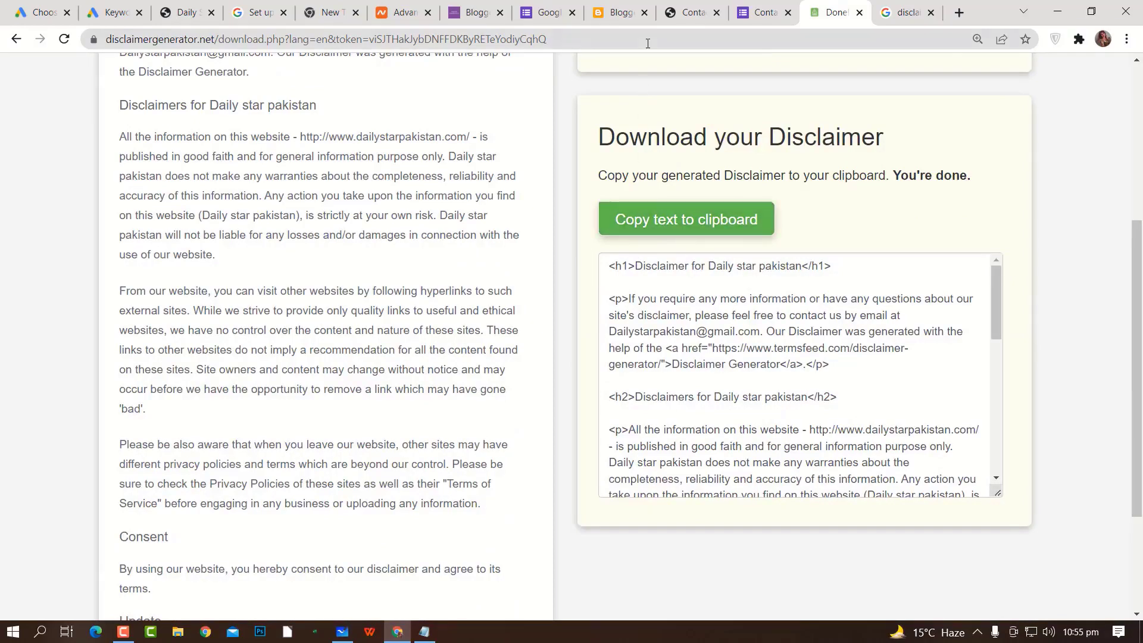
left_click_drag(595, 21, 750, 23)
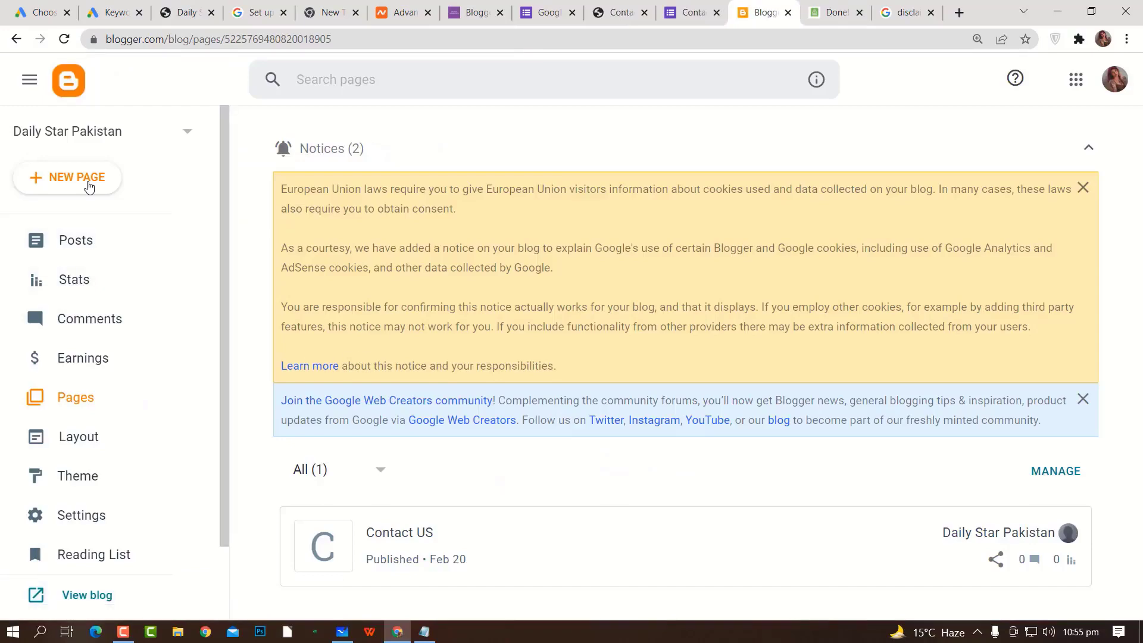
Start a new page titled 'Disclaimer' and switch its body to HTML view.
left_click(89, 187)
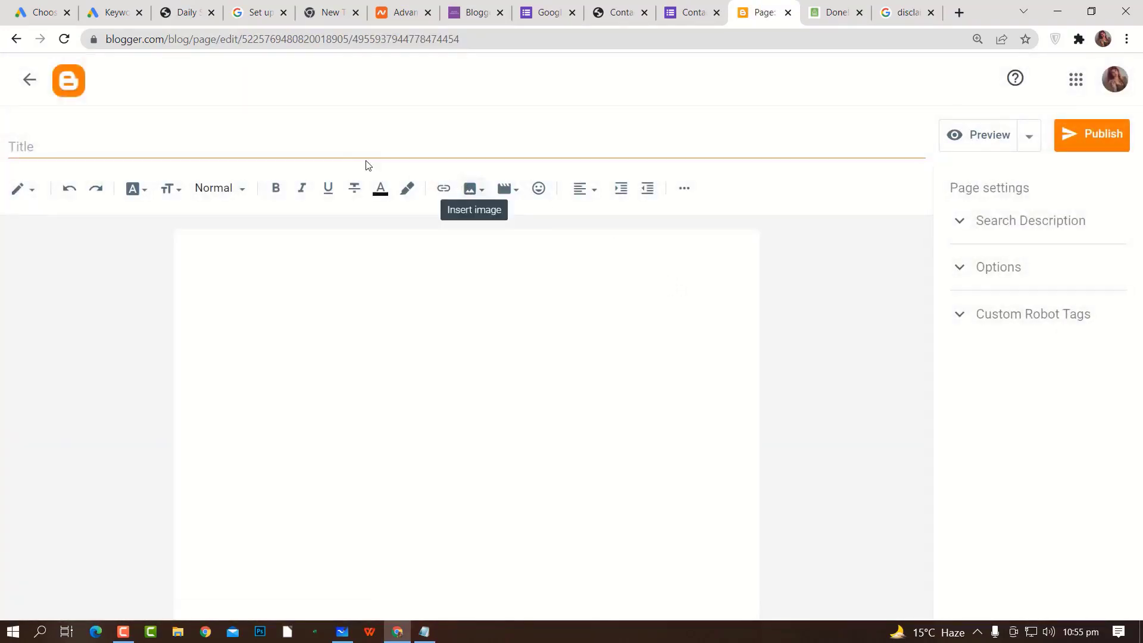
right_click(332, 153)
left_click(376, 267)
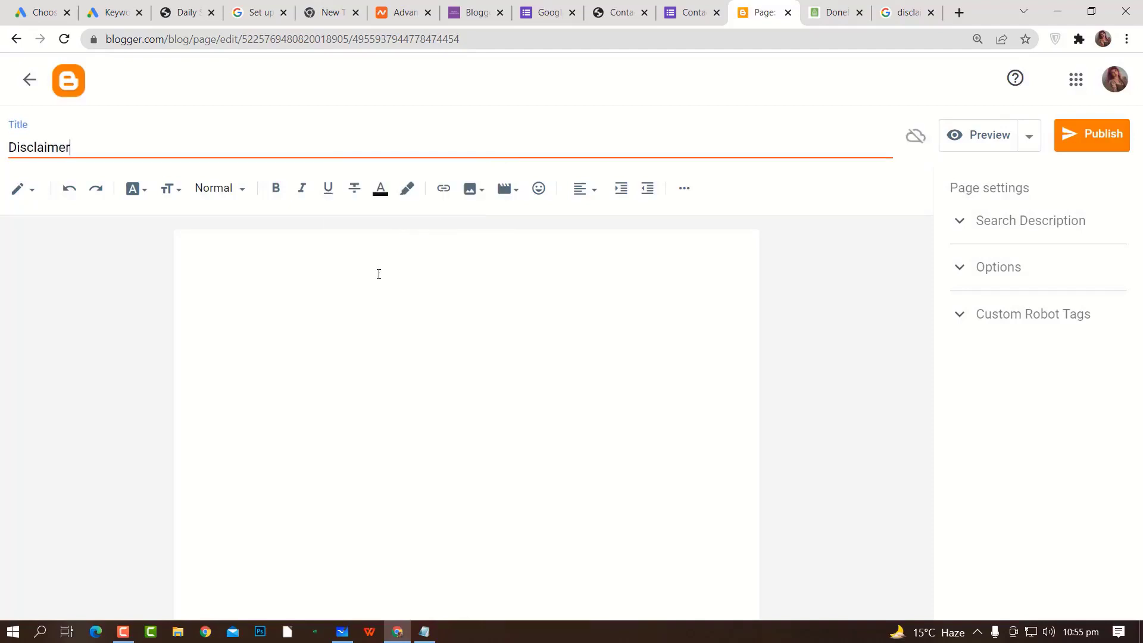
left_click(32, 193)
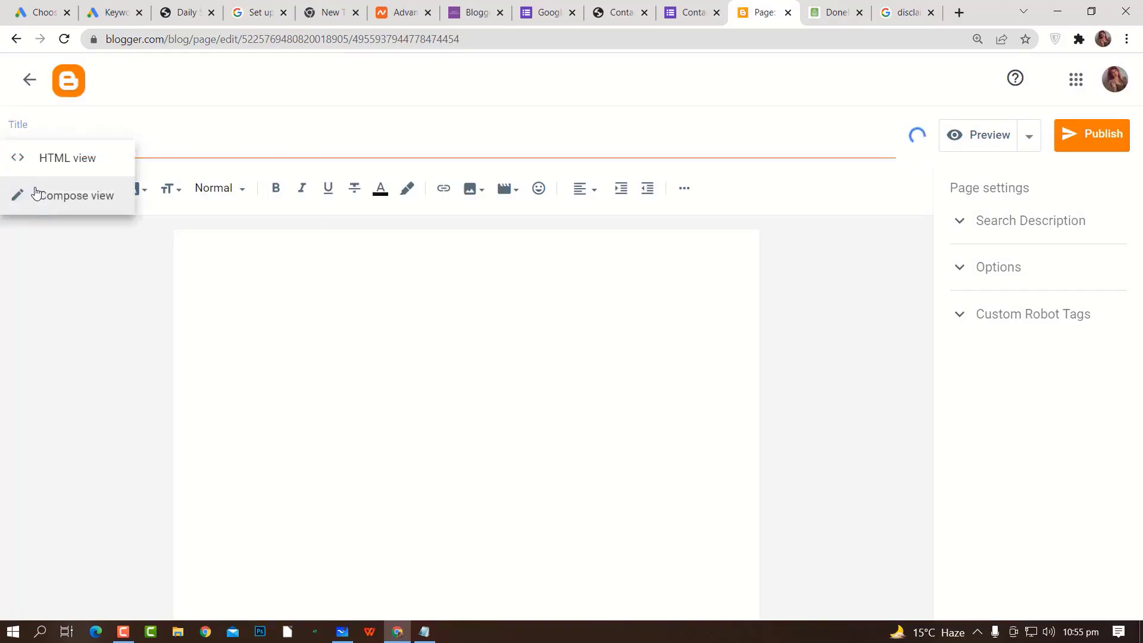
left_click(60, 167)
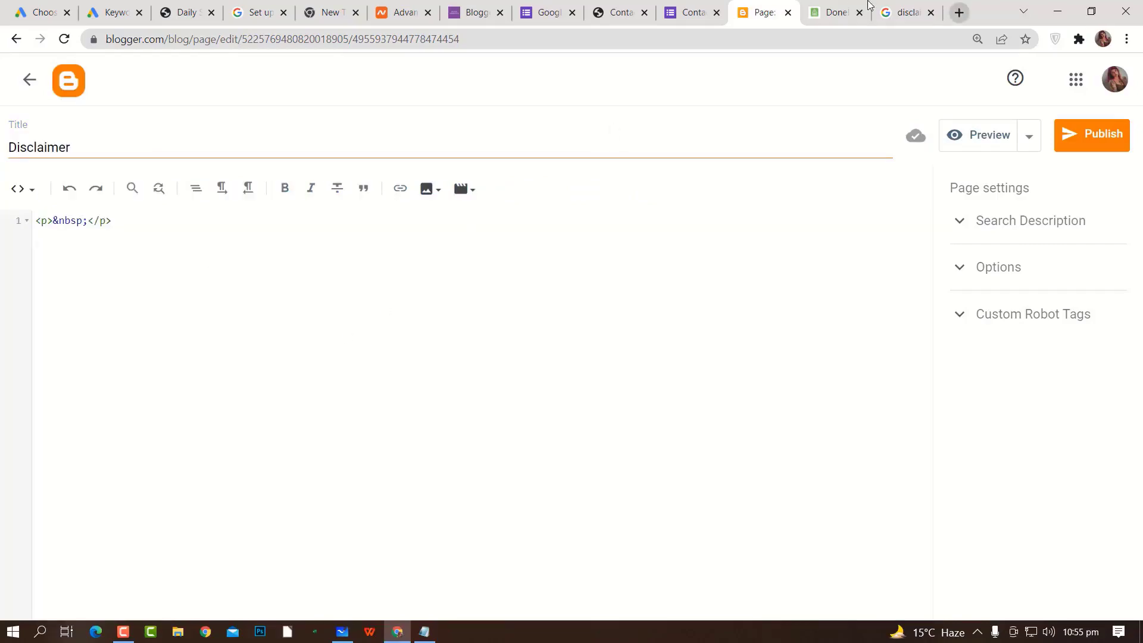
Paste the generated disclaimer HTML into the page and publish it.
left_click(836, 12)
left_click(709, 229)
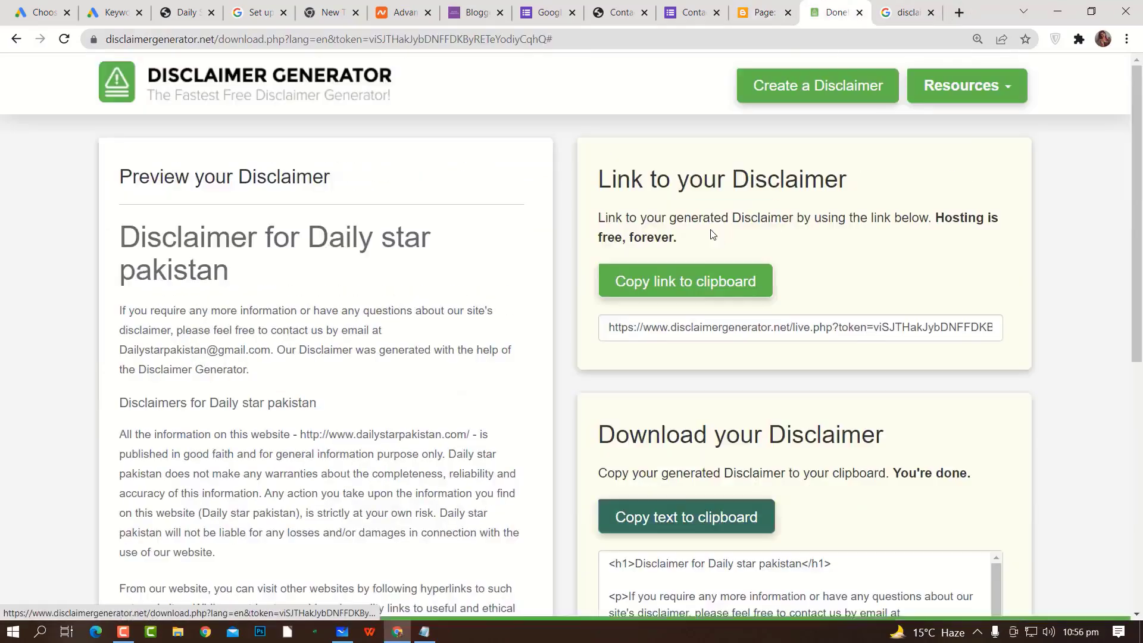
scroll(706, 333, "down", 1)
left_click(703, 371)
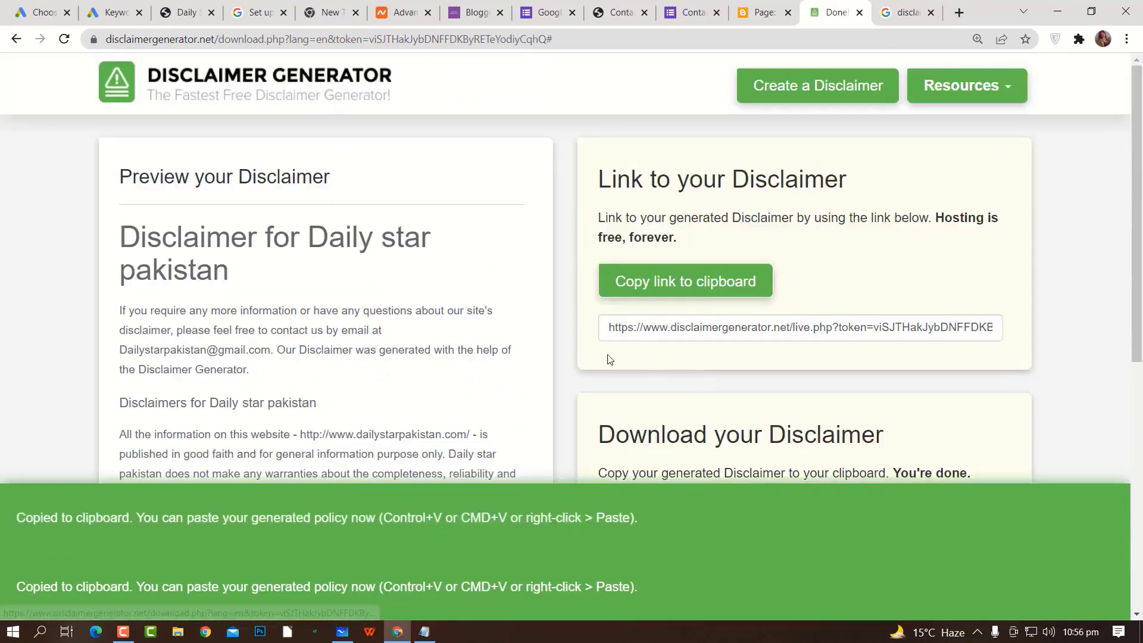
left_click_drag(123, 234, 381, 503)
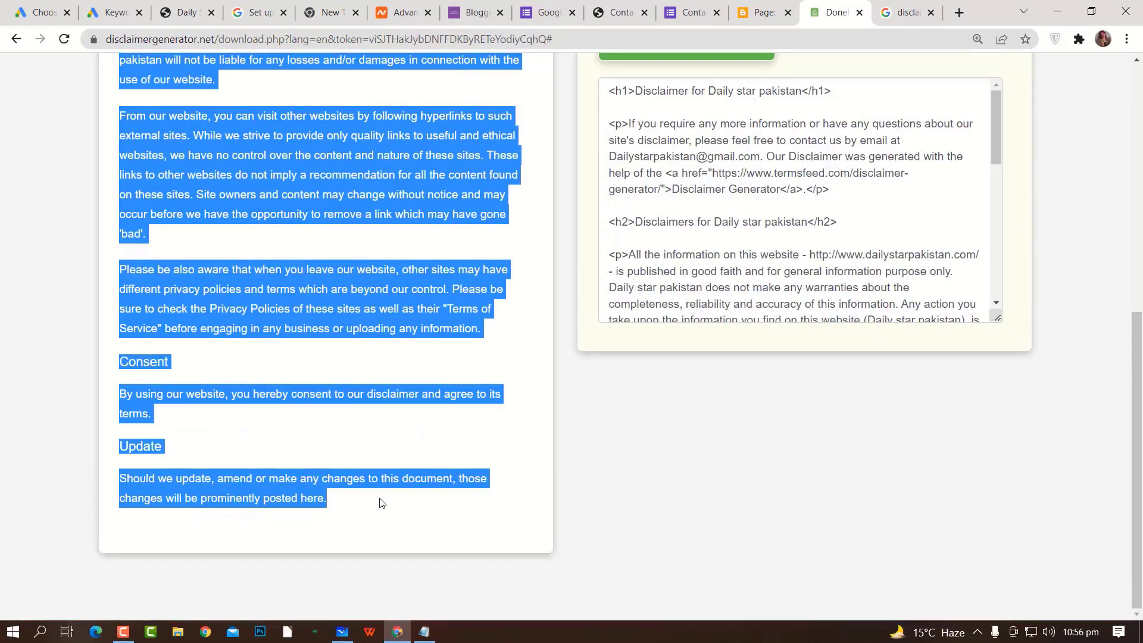
left_click(712, 460)
scroll(746, 199, "up", 3)
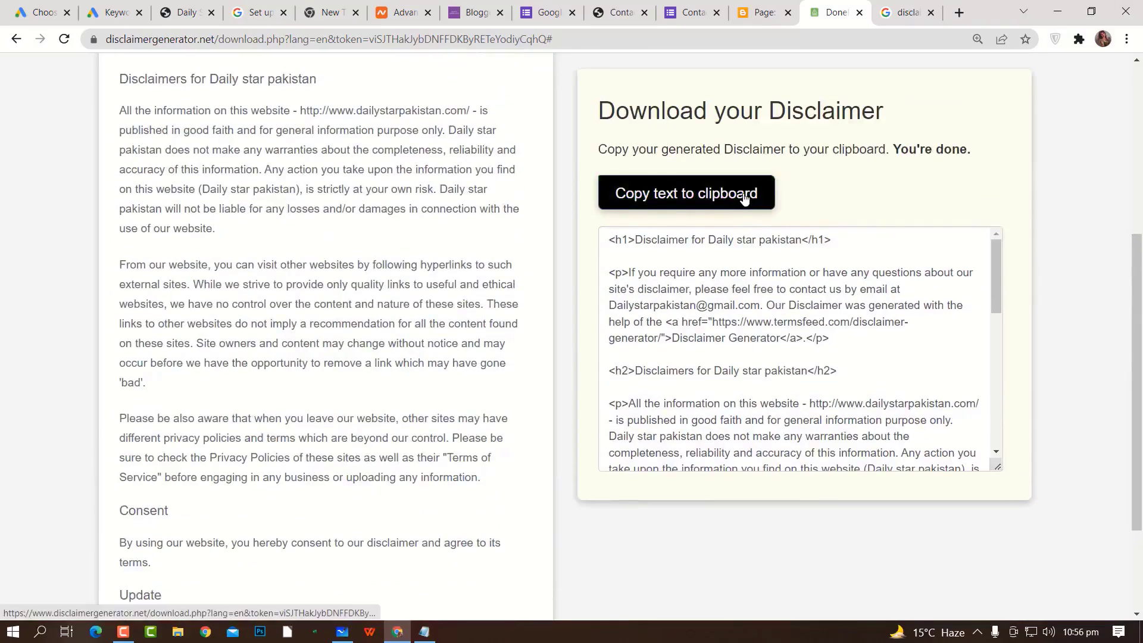
left_click(745, 197)
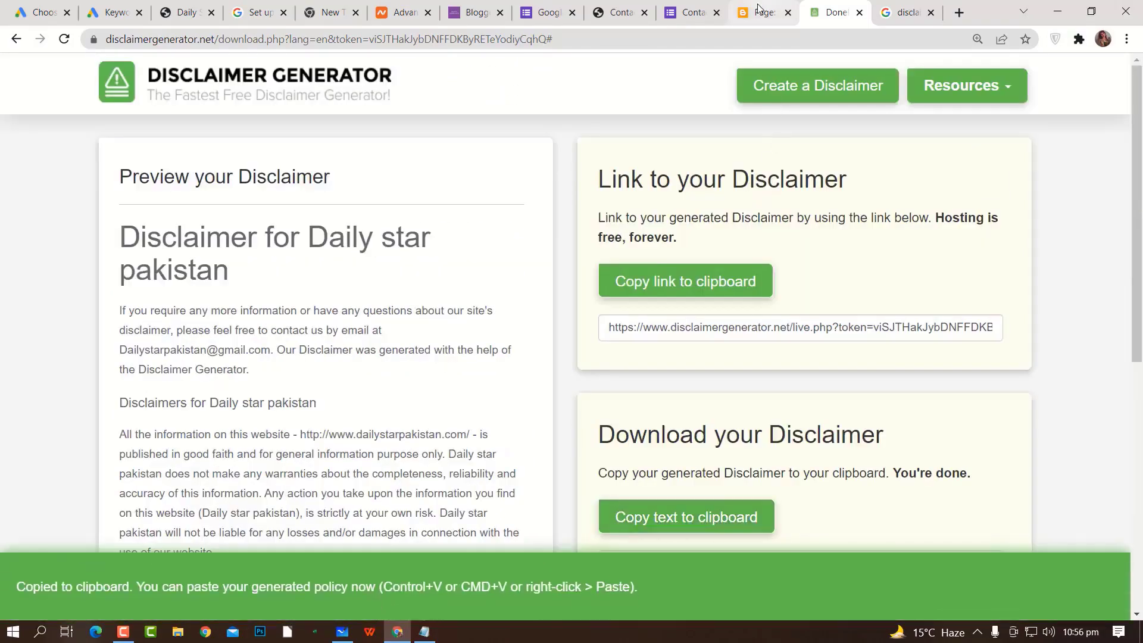
left_click(760, 12)
right_click(160, 225)
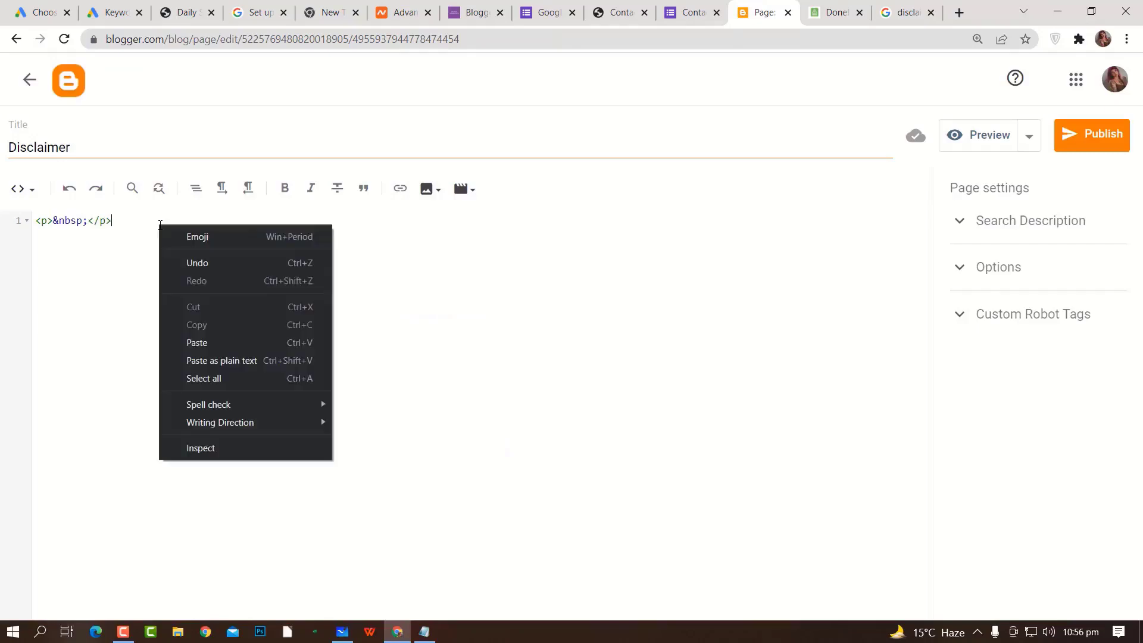
left_click(208, 341)
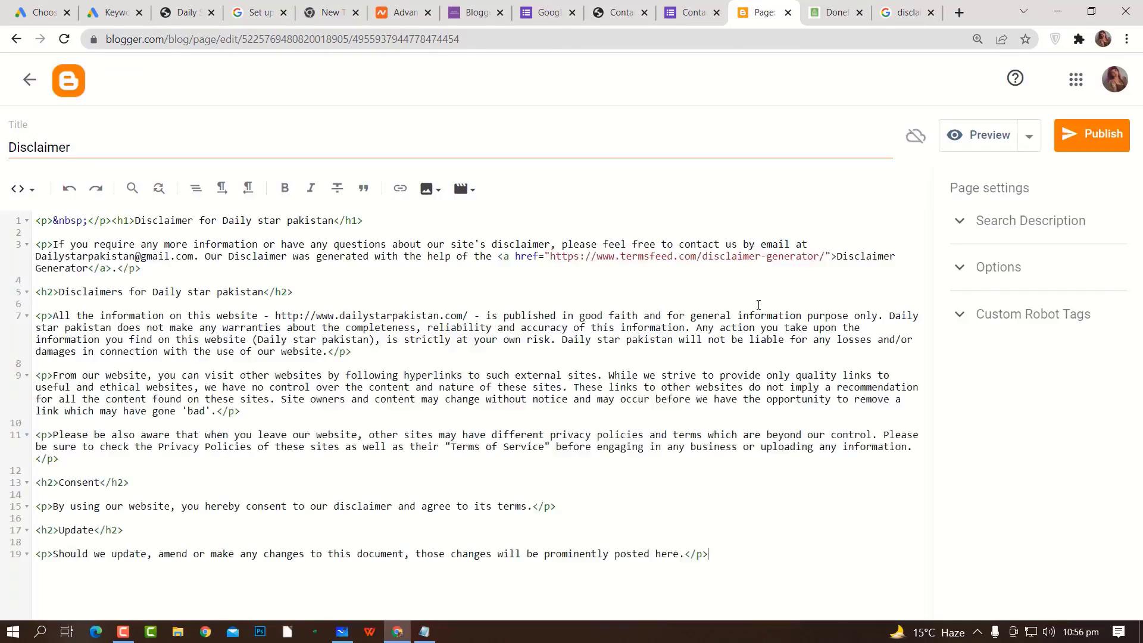
left_click(1091, 137)
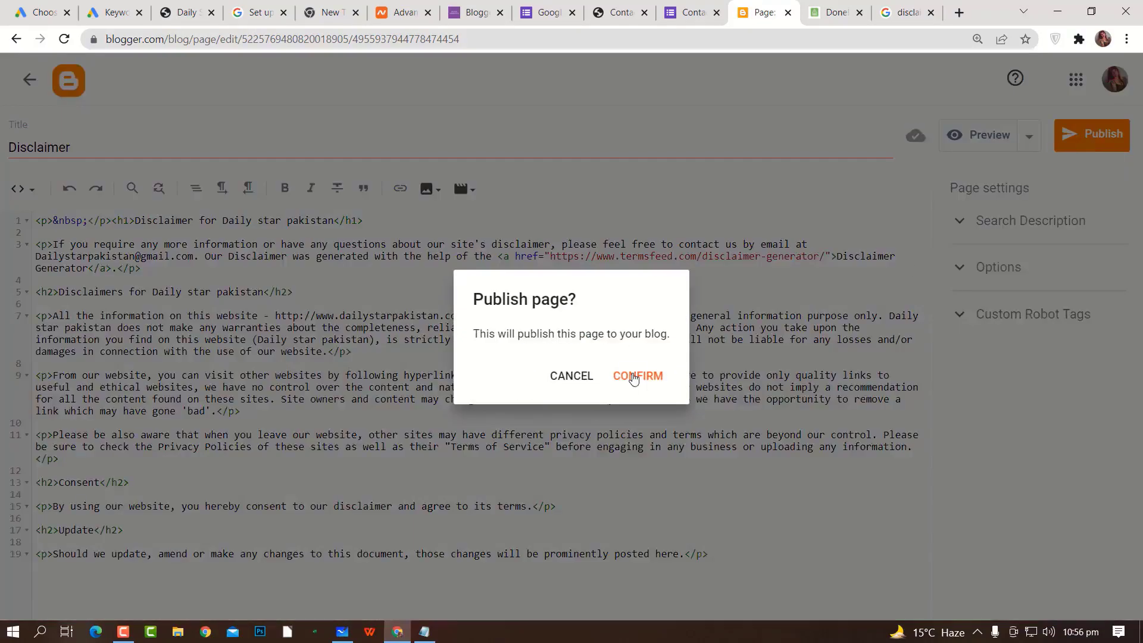
left_click(634, 376)
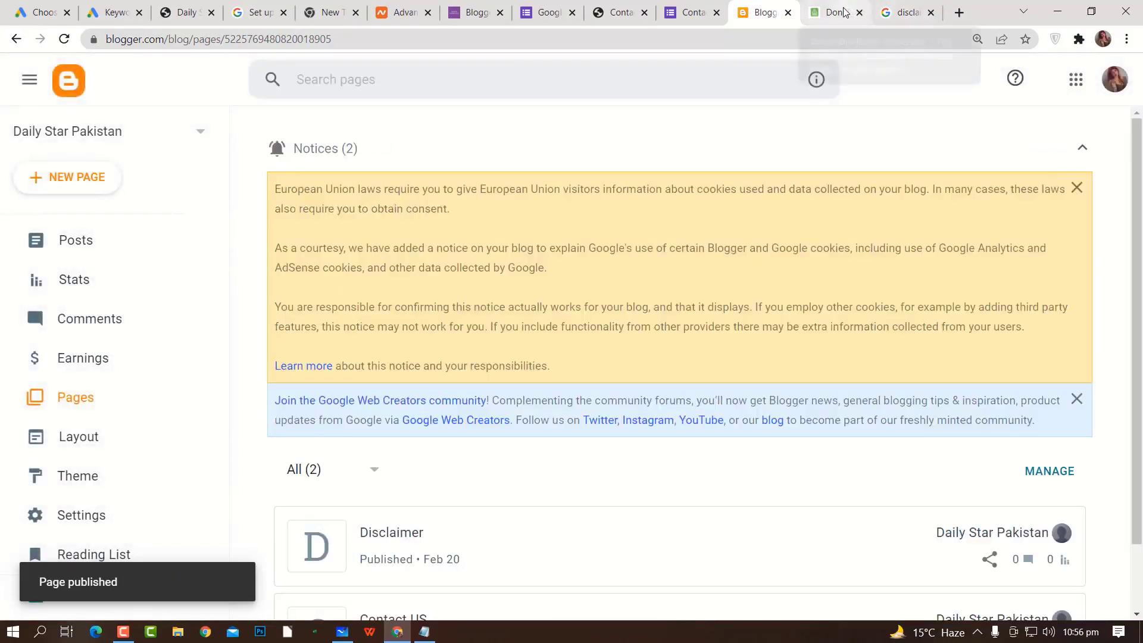
Copy the generated disclaimer HTML again from the generator page.
left_click(840, 11)
scroll(759, 498, "down", 3)
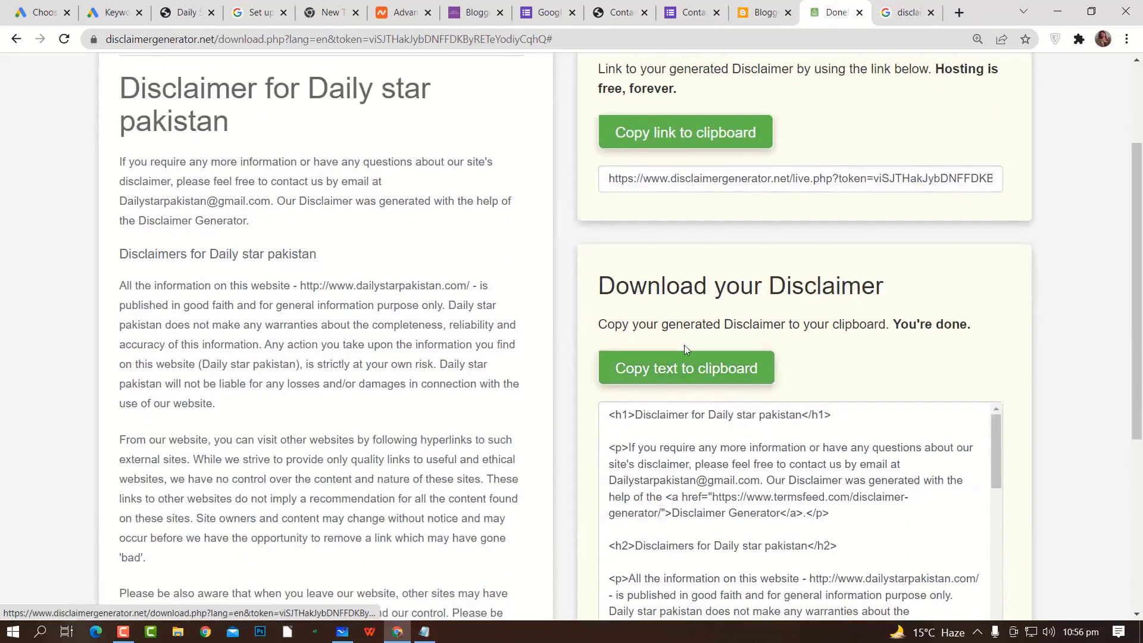
scroll(687, 369, "up", 1)
left_click(692, 387)
scroll(703, 451, "down", 4)
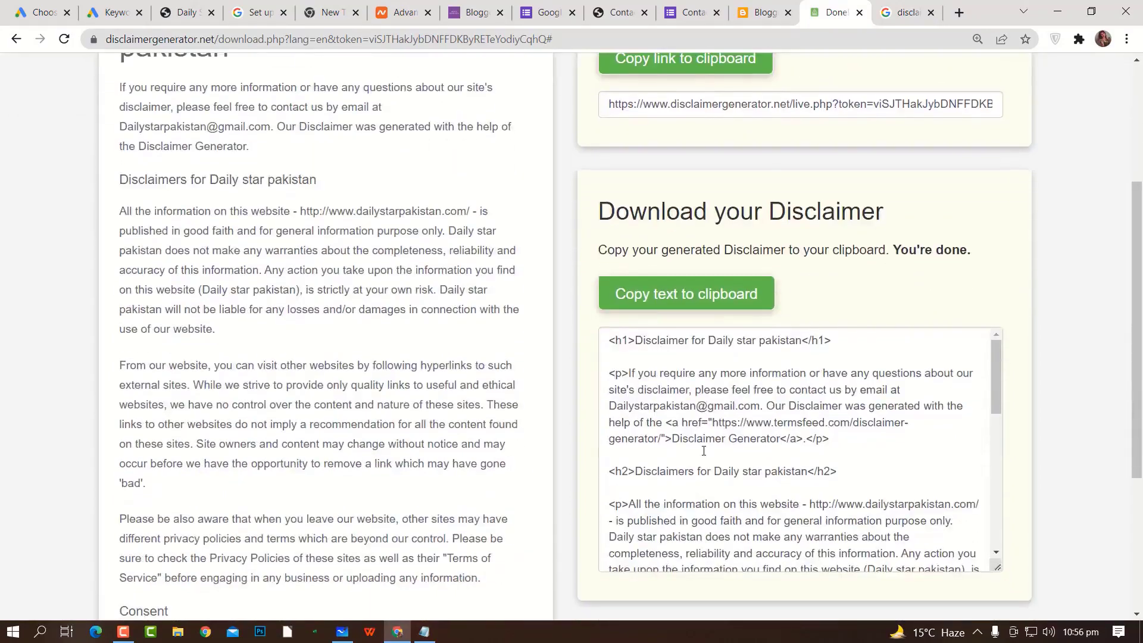
Check the live Disclaimer page, then return to the Blogger Pages list.
left_click(770, 11)
scroll(354, 310, "down", 1)
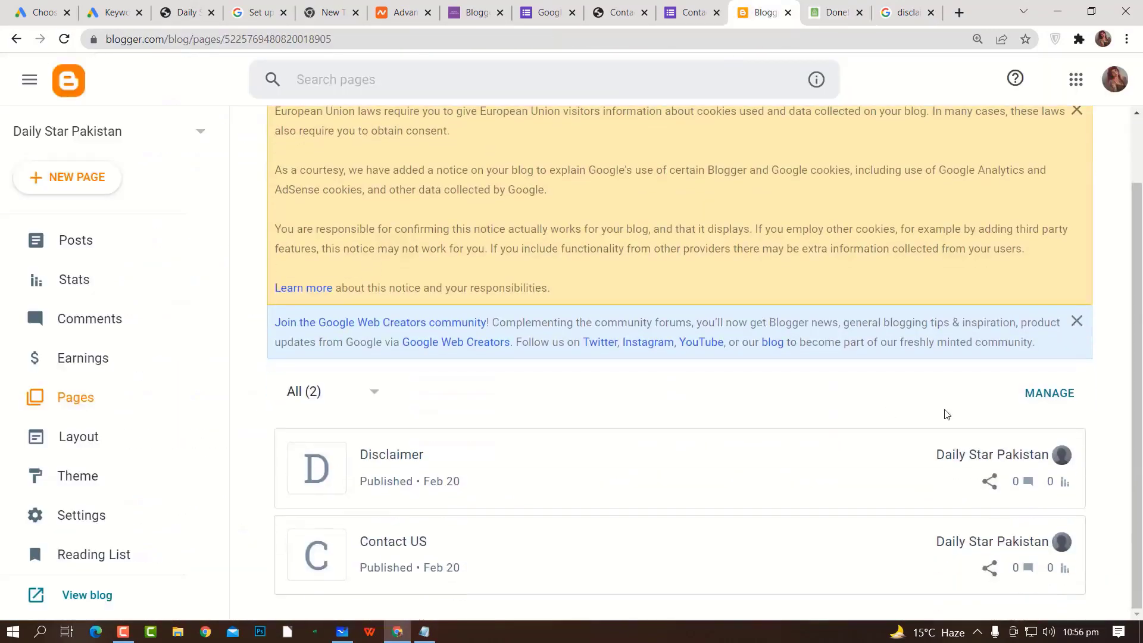
mouse_move(985, 506)
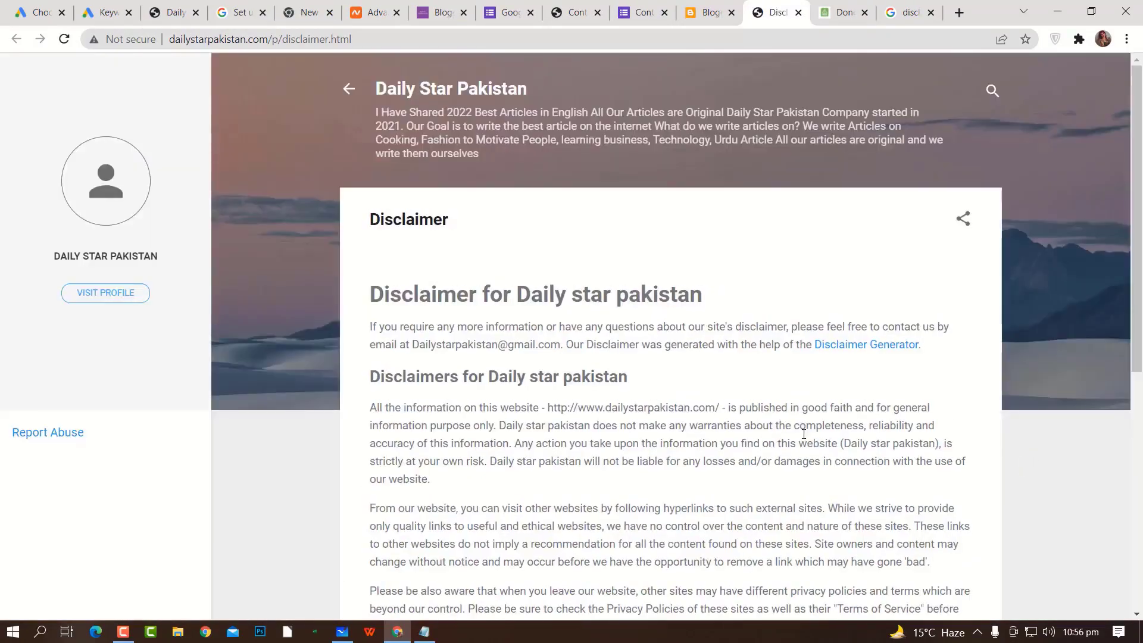
scroll(651, 459, "down", 7)
scroll(408, 275, "up", 7)
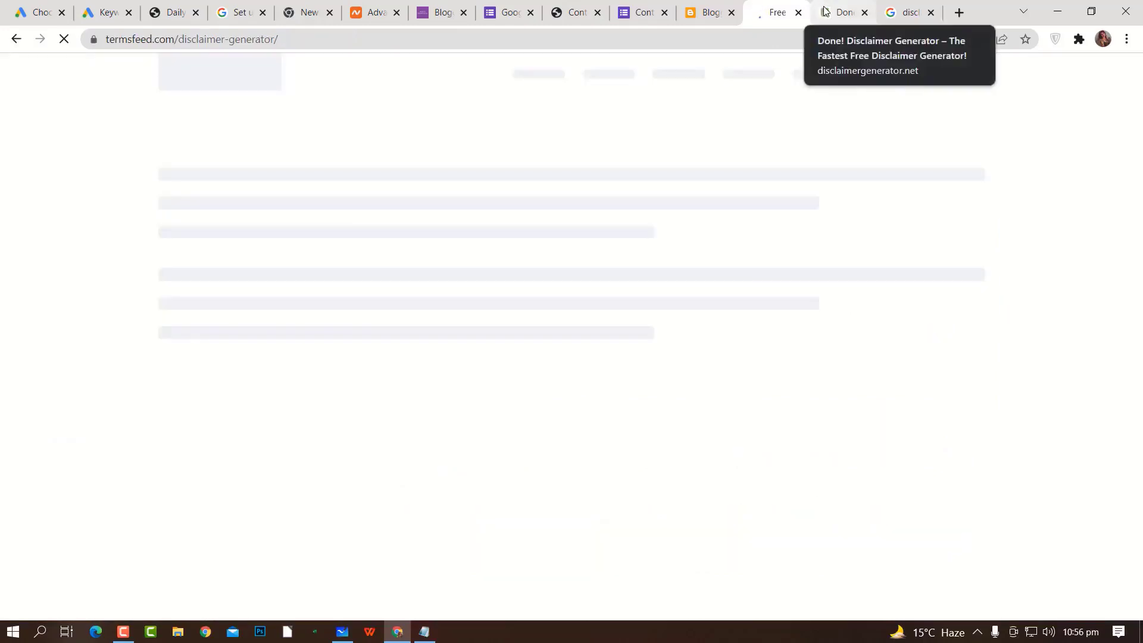
left_click(16, 38)
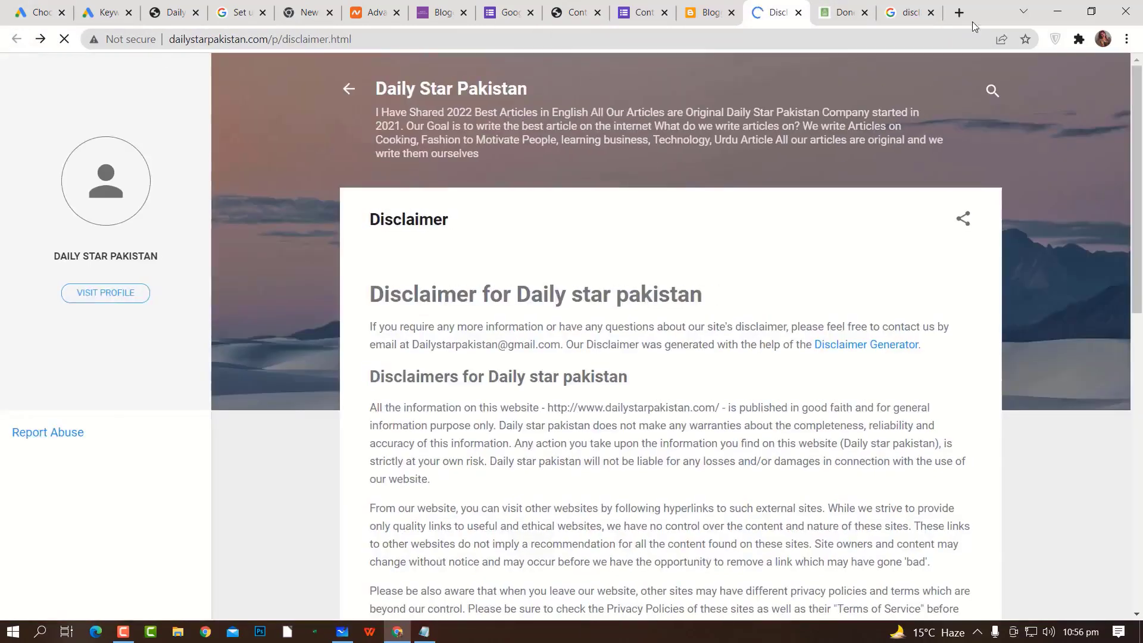
left_click(711, 14)
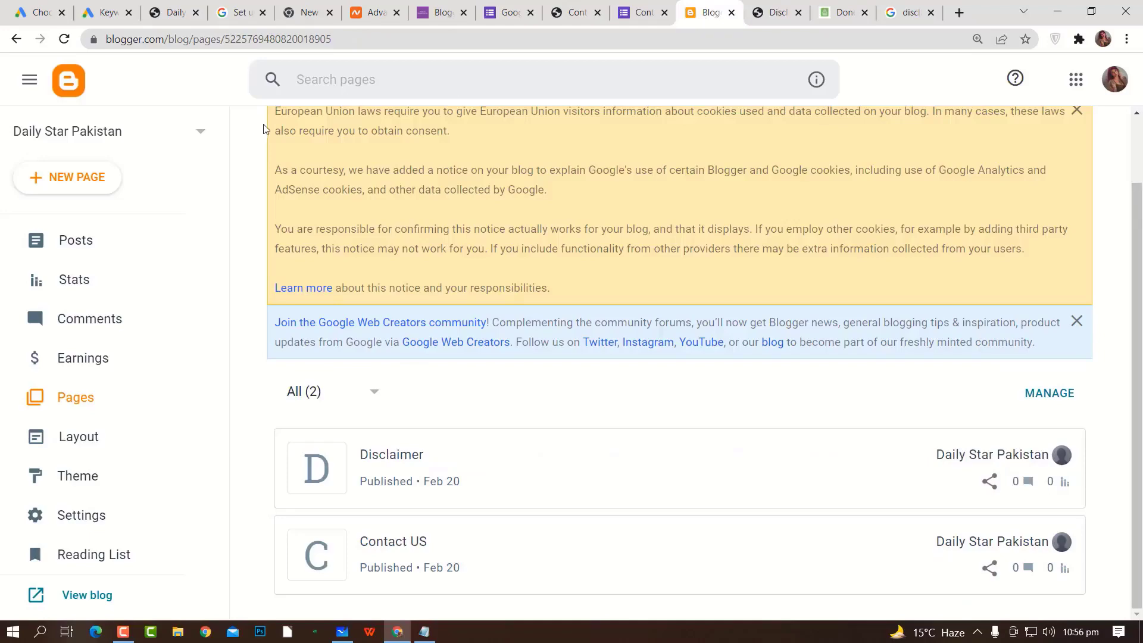
Unlink 'Disclaimer Generator' in the Disclaimer page's Compose view and update the page.
left_click(416, 464)
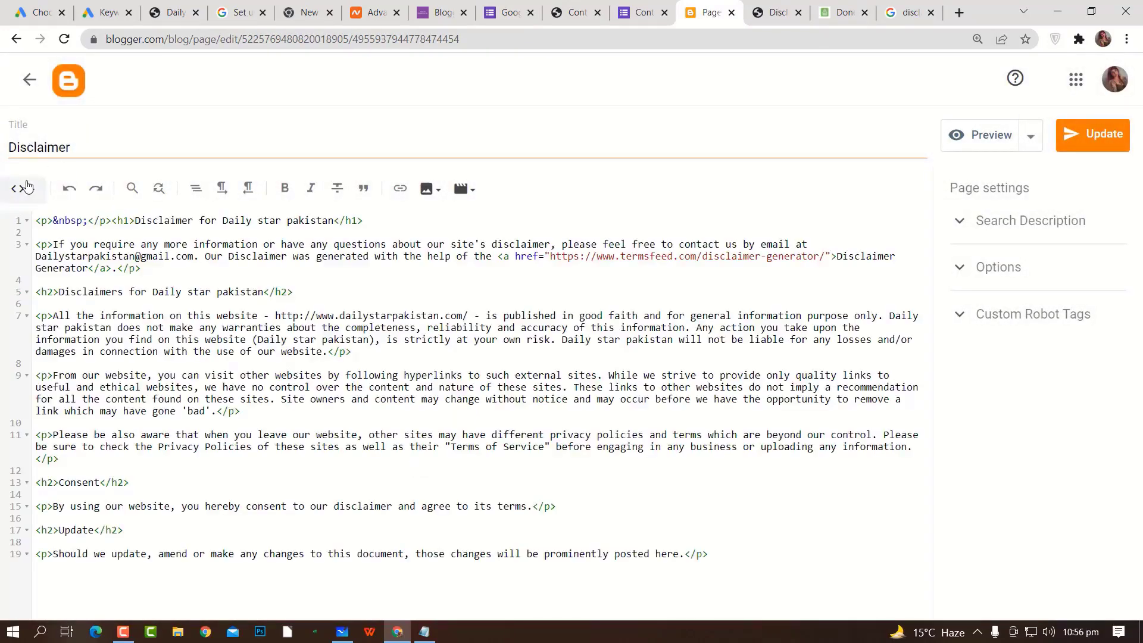
left_click(27, 189)
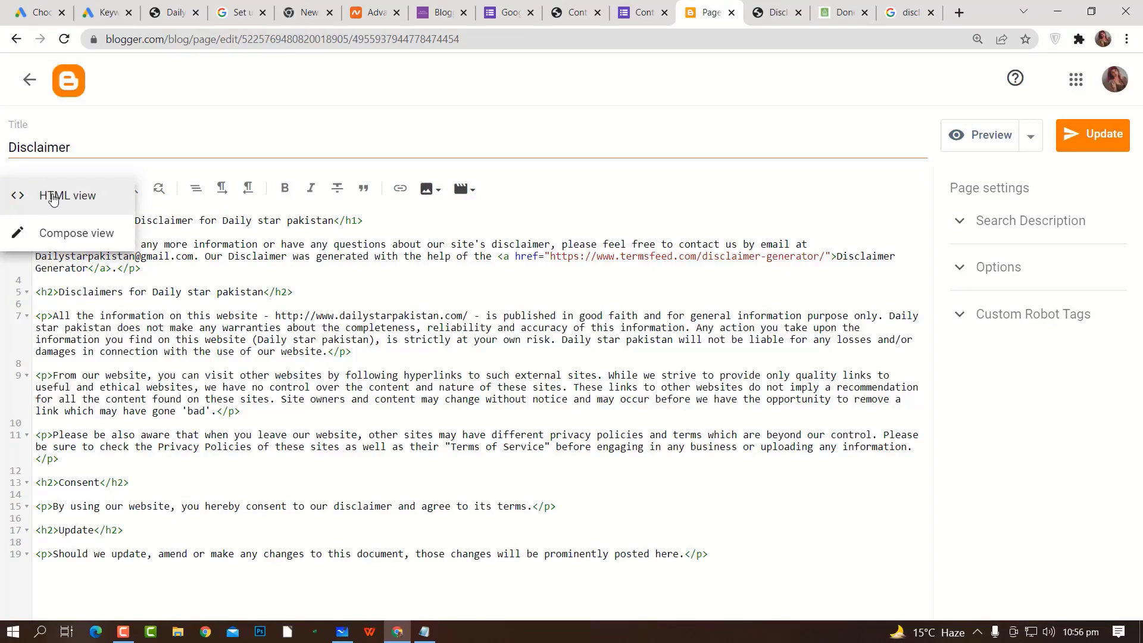
left_click(76, 233)
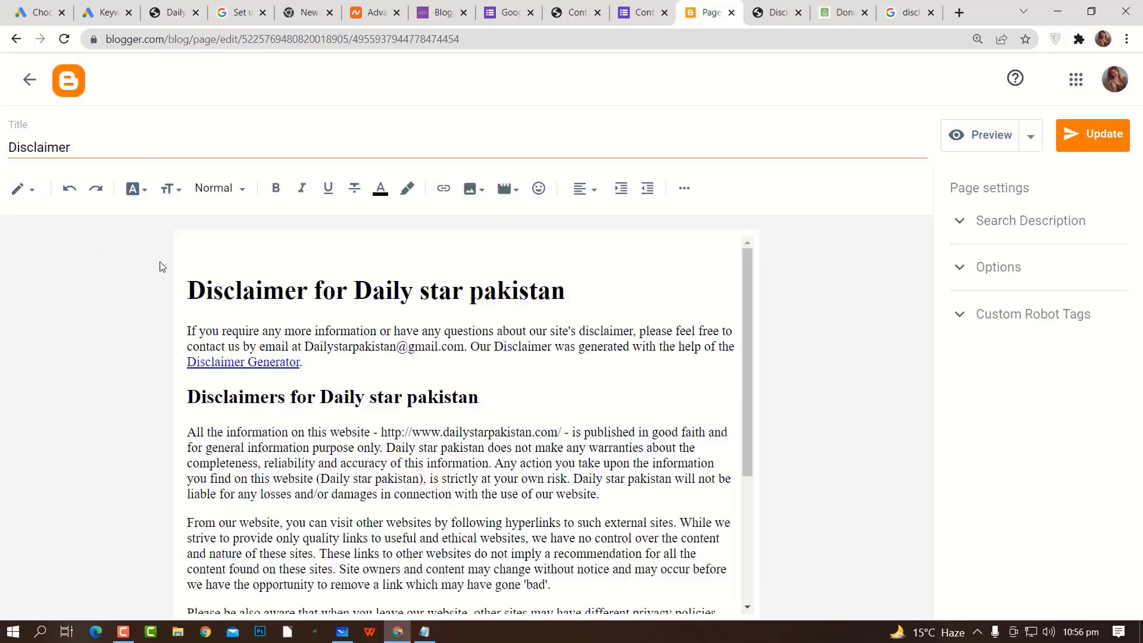
left_click(270, 361)
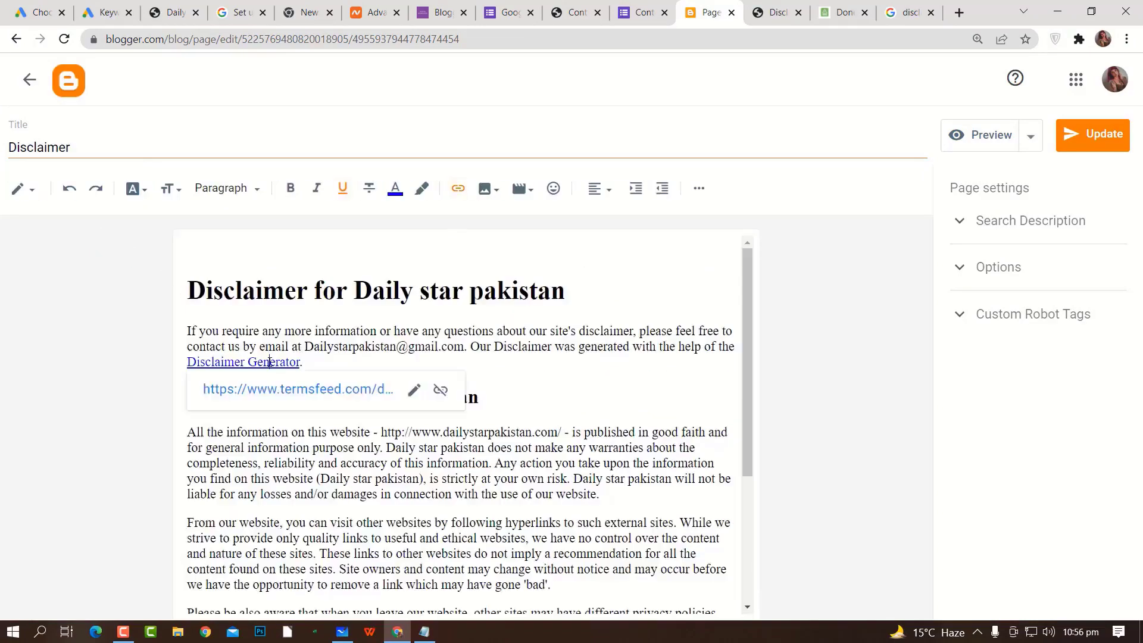
left_click(440, 391)
scroll(279, 375, "down", 3)
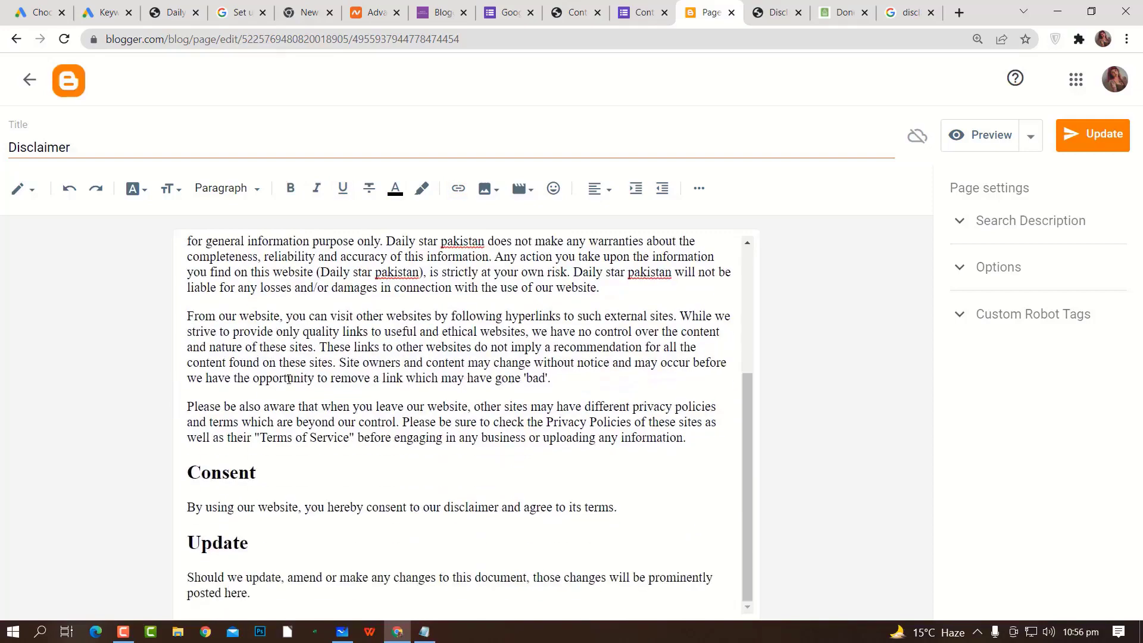
scroll(531, 478, "up", 3)
scroll(681, 472, "down", 3)
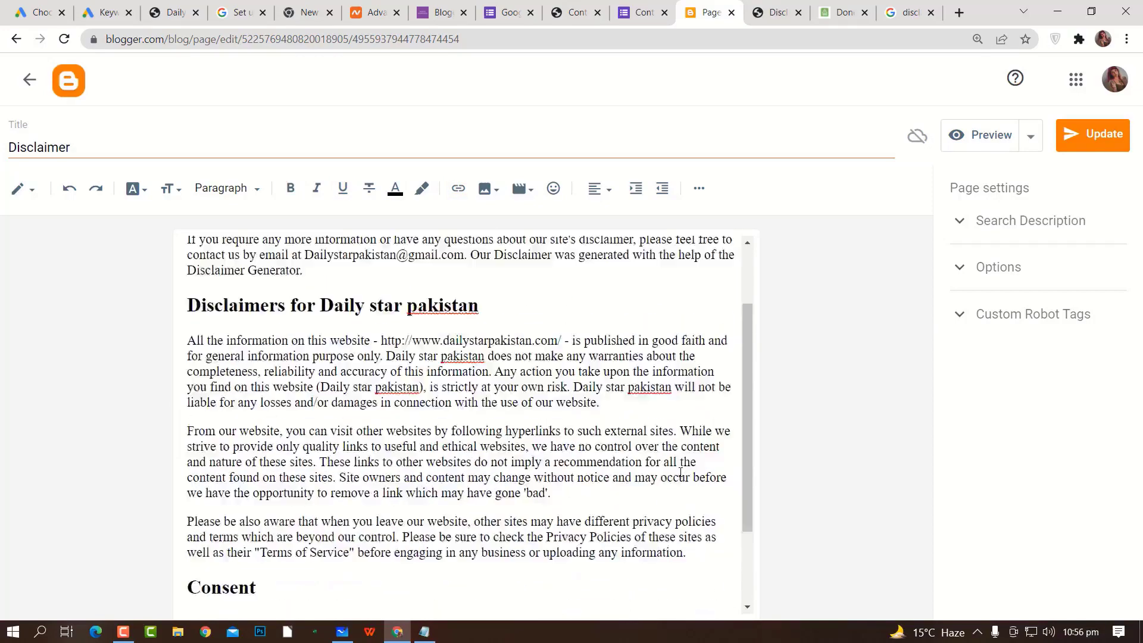
left_click(1103, 148)
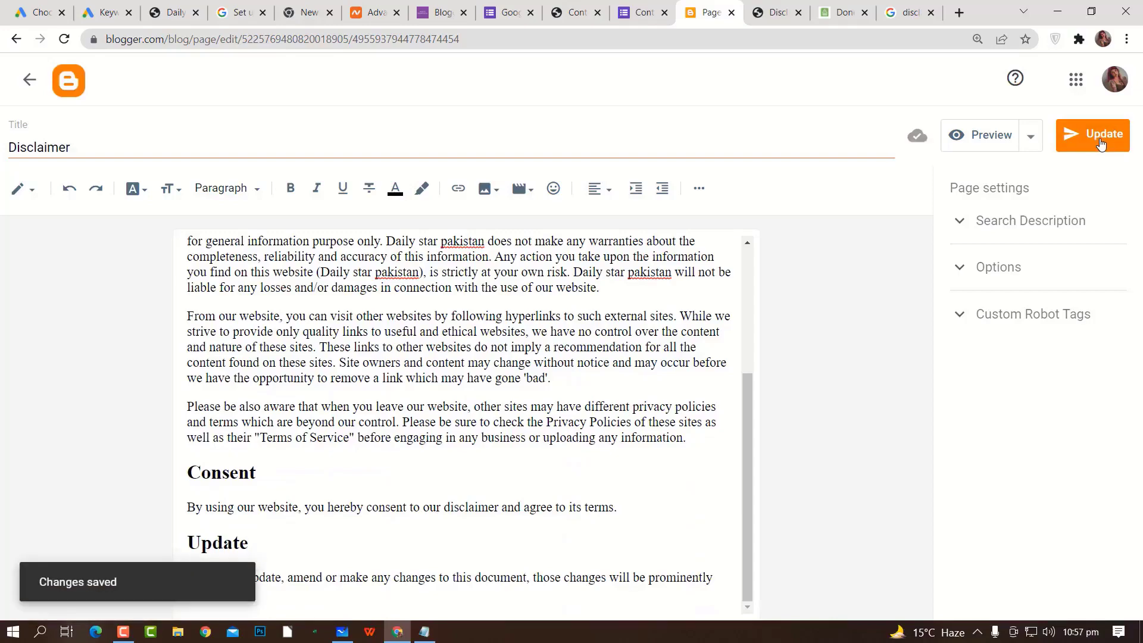
left_click(911, 12)
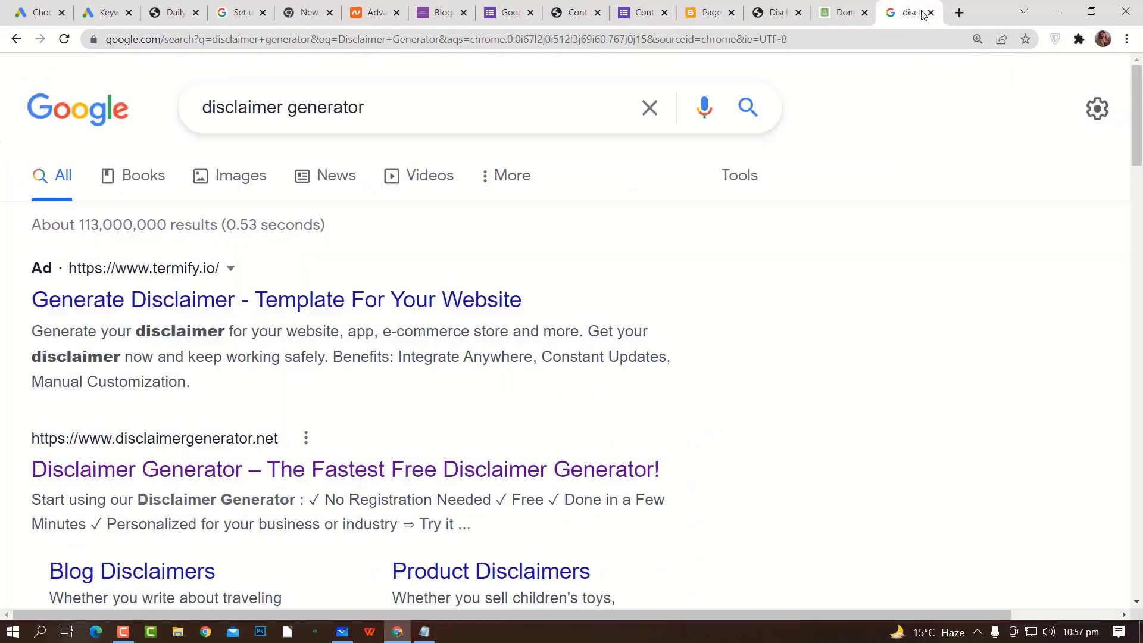
Close four old browser tabs.
left_click(62, 12)
left_click(63, 13)
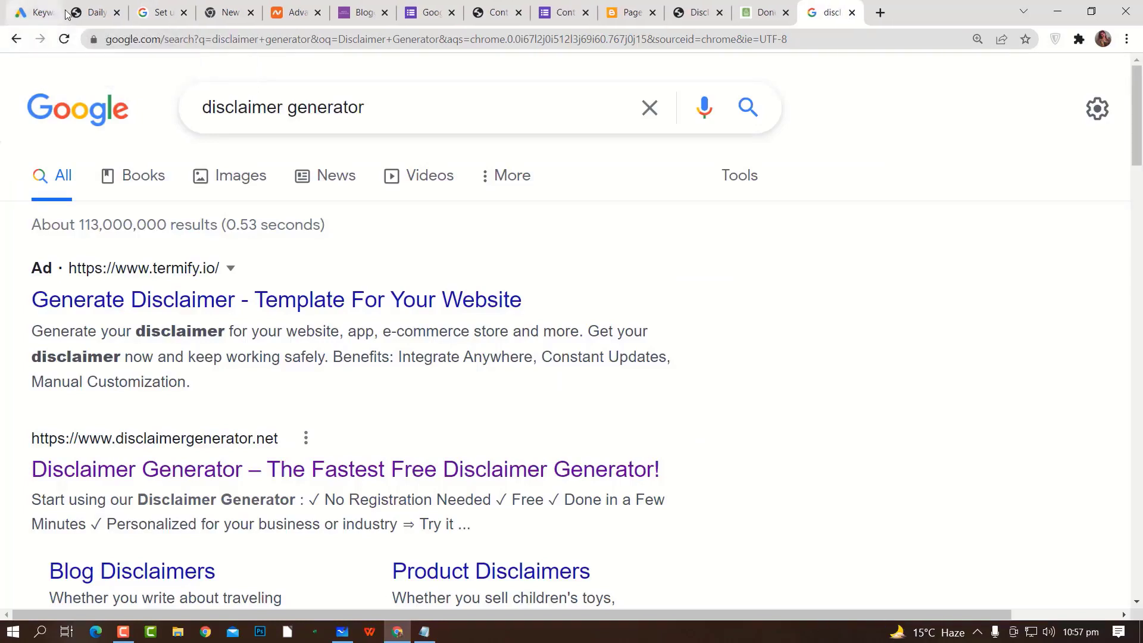
left_click(63, 12)
left_click(63, 12)
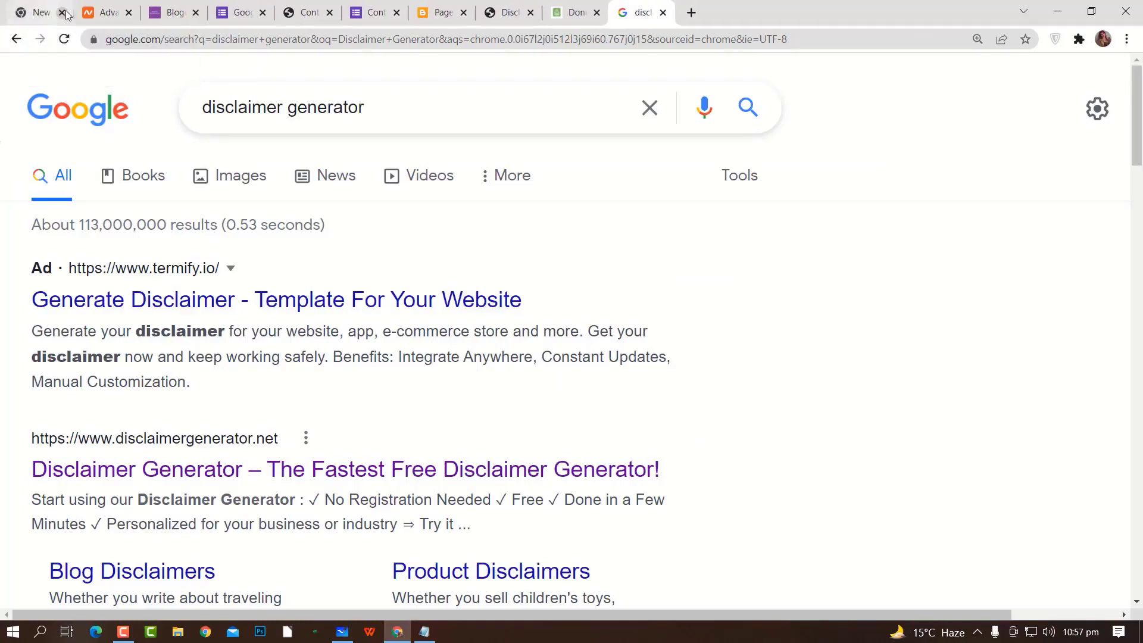
left_click(55, 14)
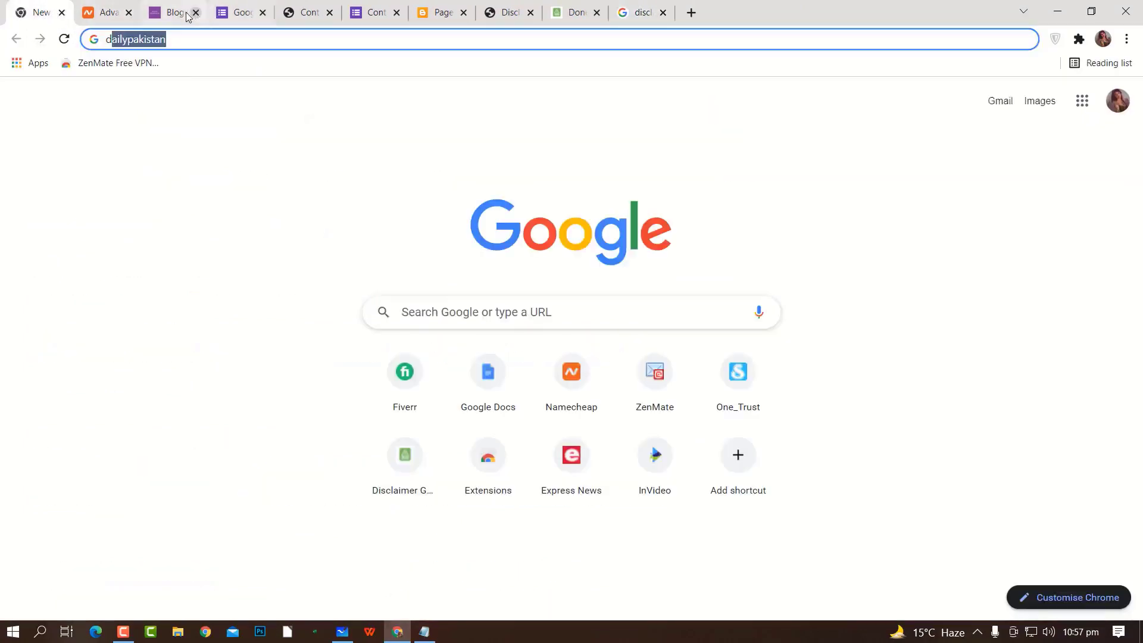
left_click(177, 17)
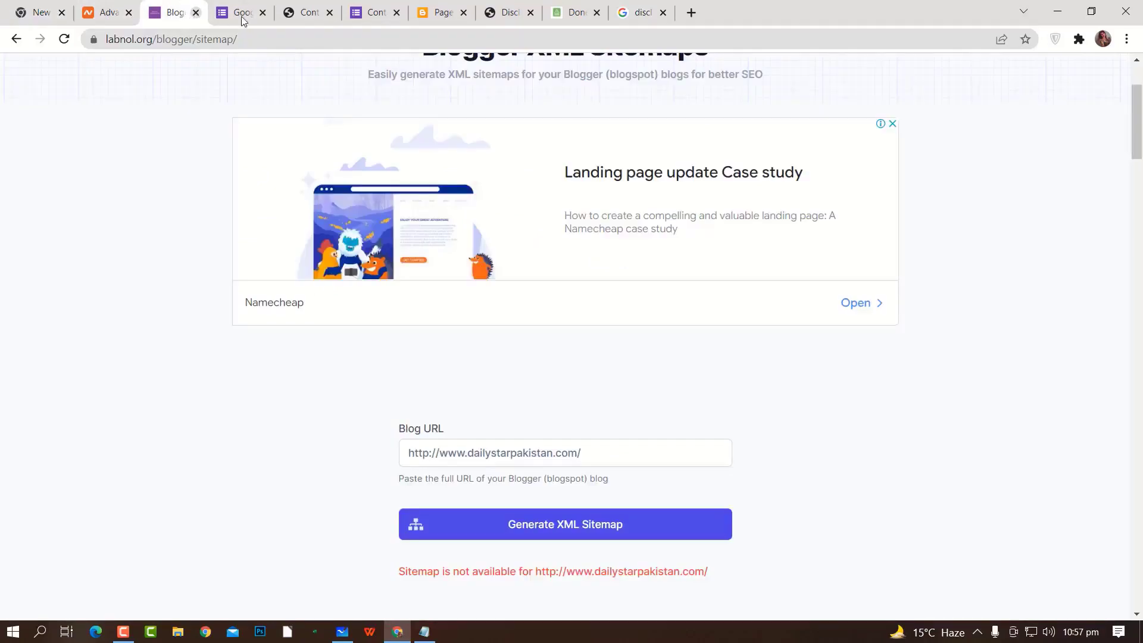
left_click(594, 525)
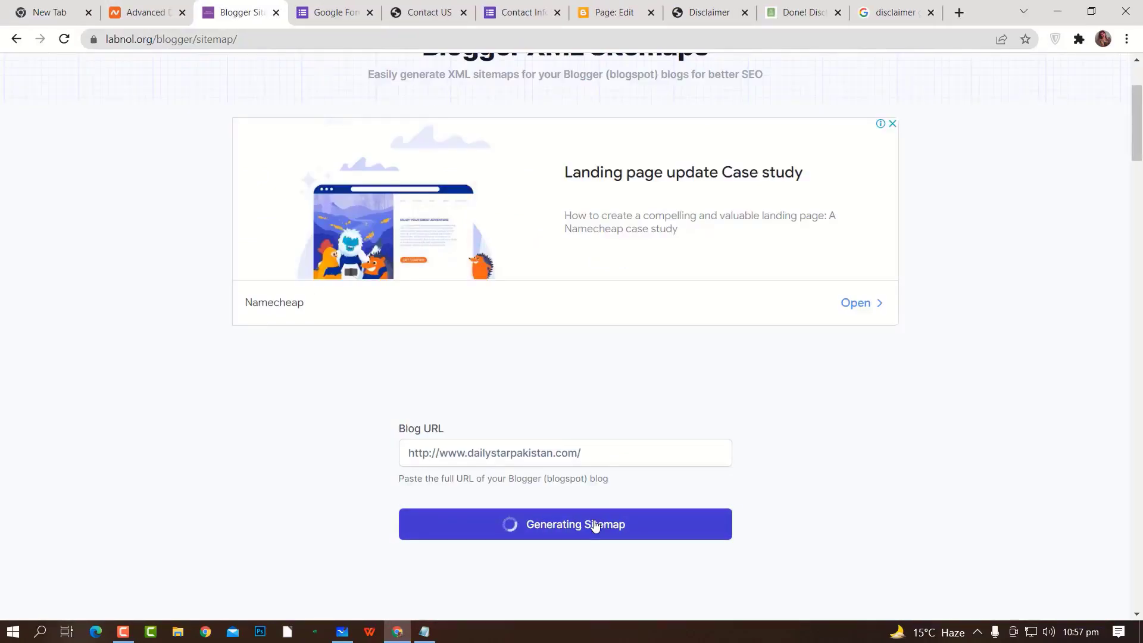
scroll(593, 524, "down", 5)
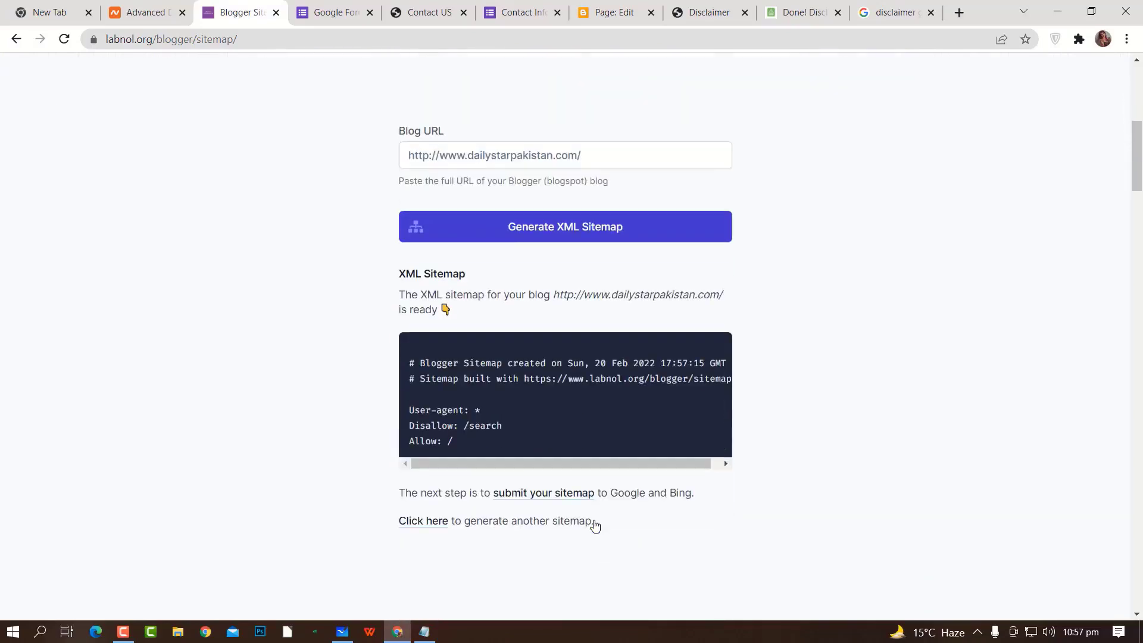
scroll(462, 388, "down", 2)
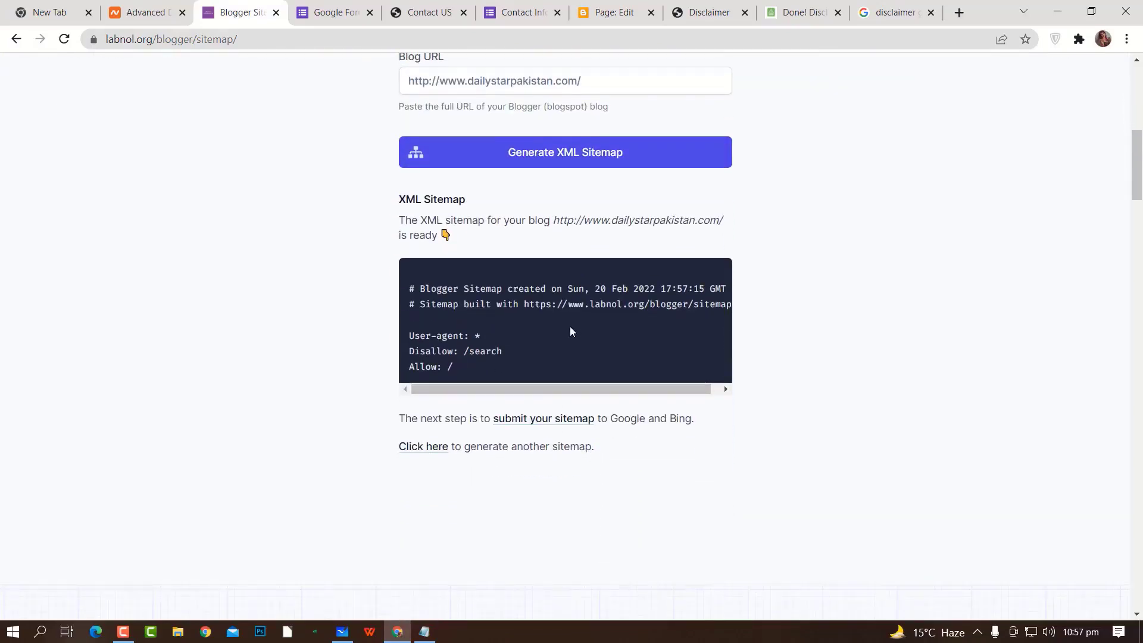
left_click(795, 12)
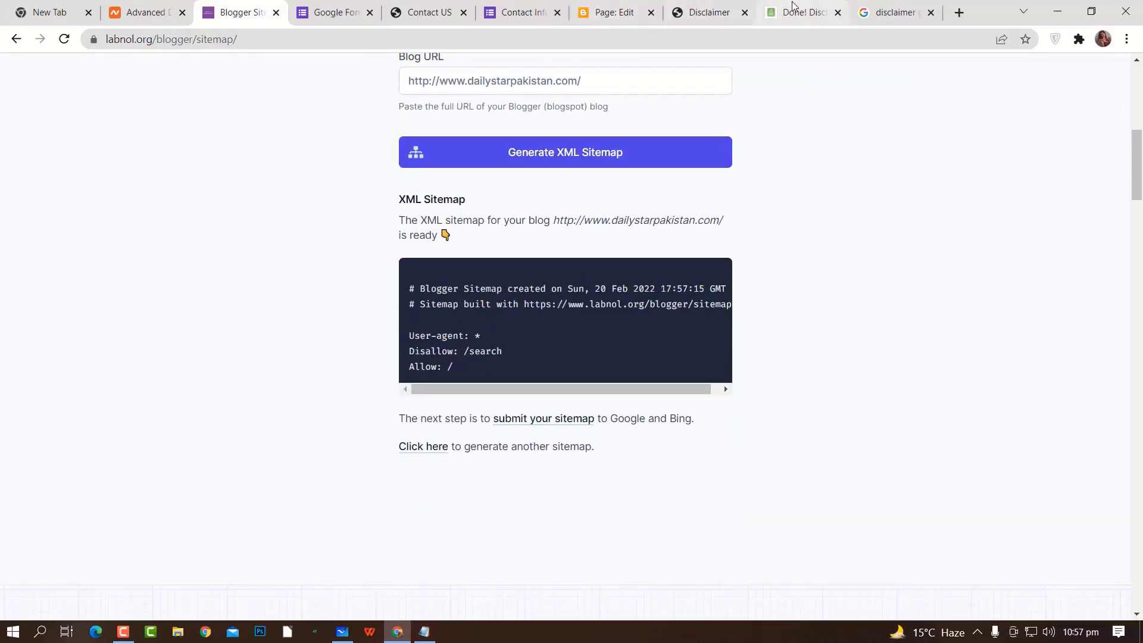
left_click(877, 14)
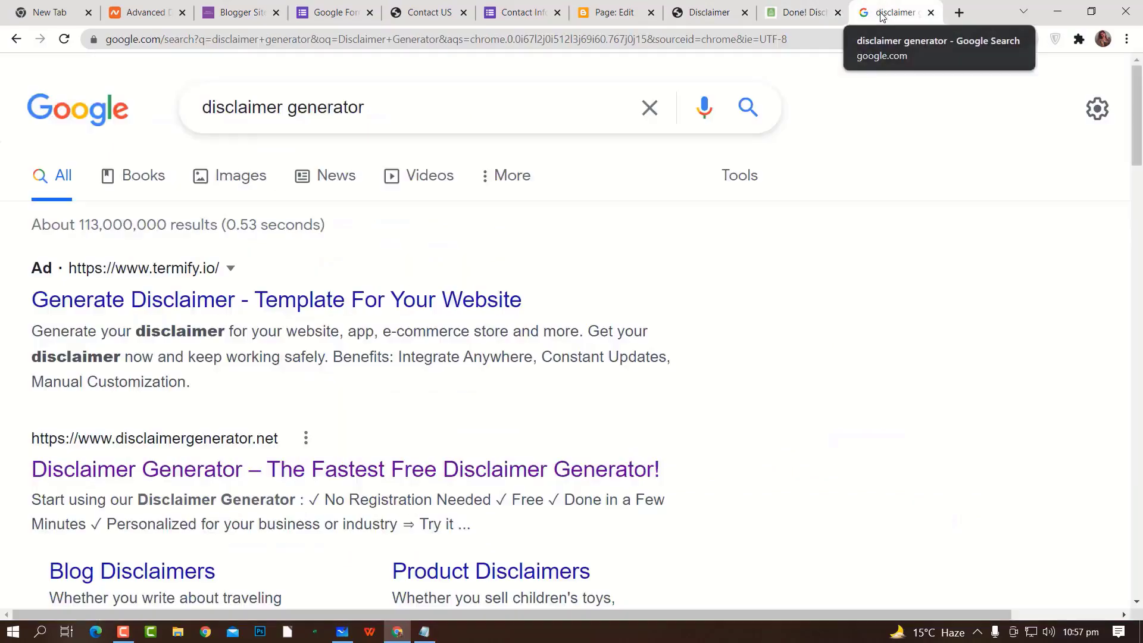
left_click(801, 12)
scroll(697, 403, "up", 5)
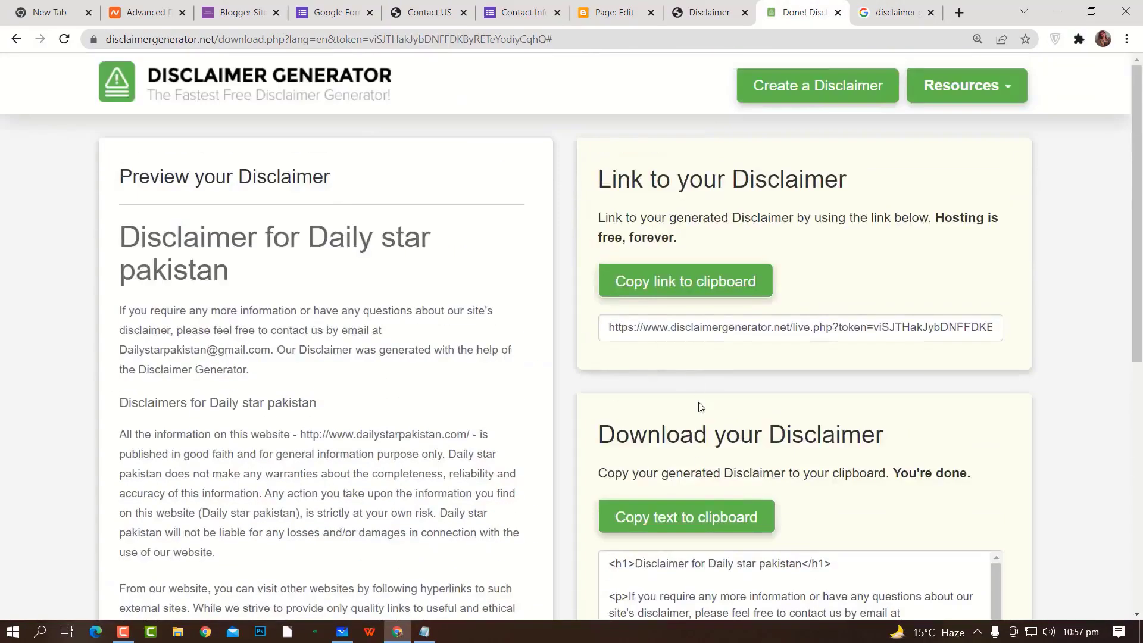
left_click(624, 7)
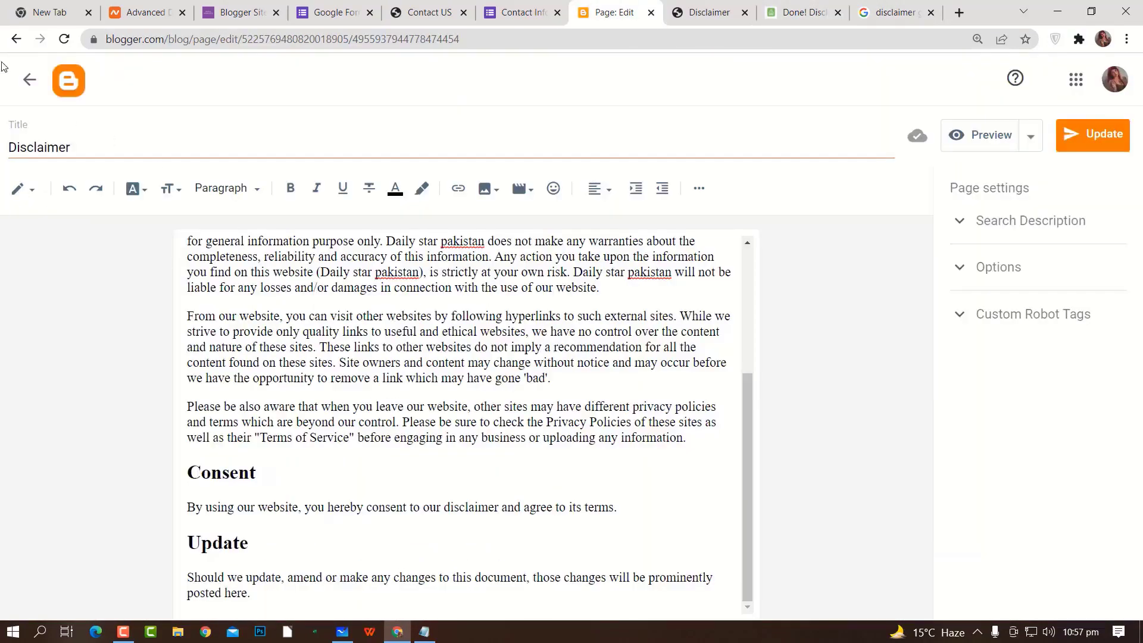
Start a new blank Blogger page and copy the privacypolicygenerator.info address from Notepad.
left_click(29, 79)
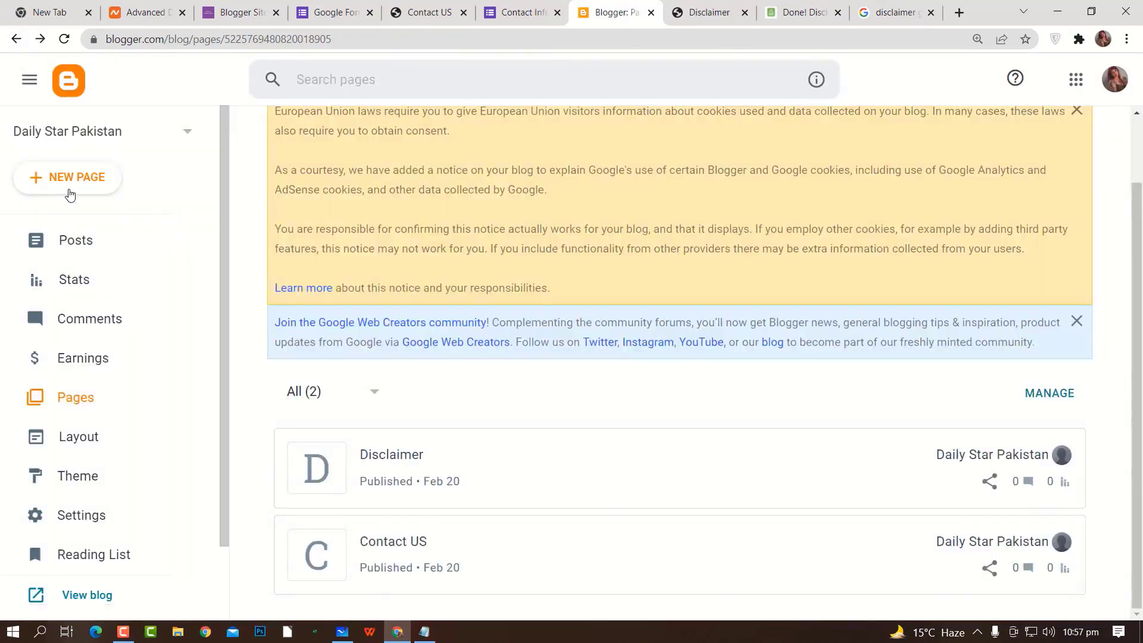
left_click(70, 189)
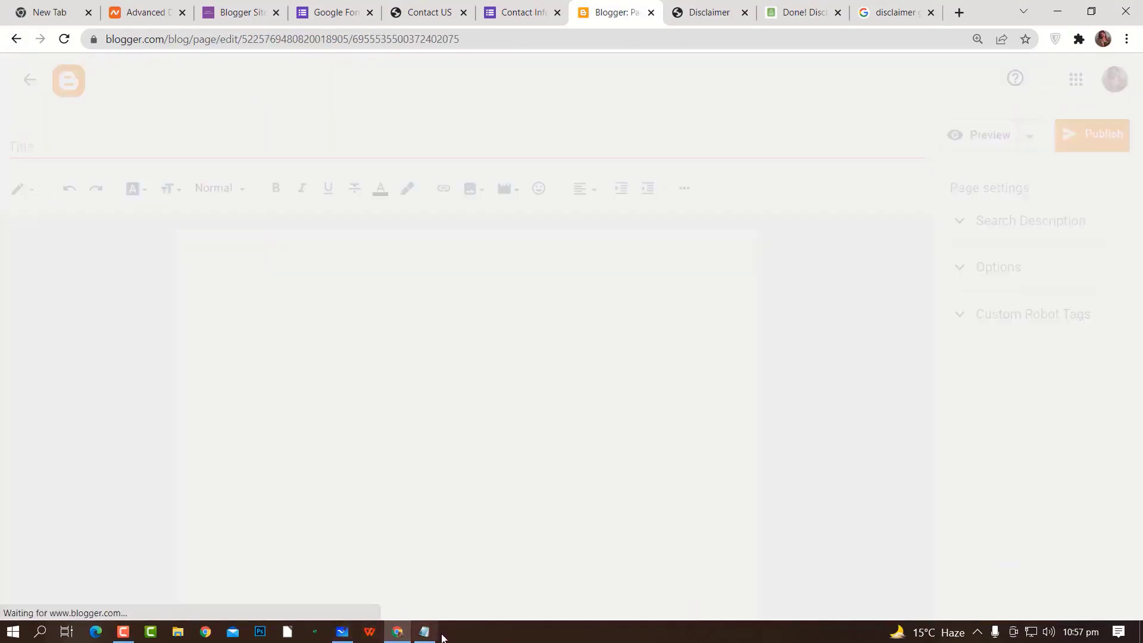
left_click(425, 632)
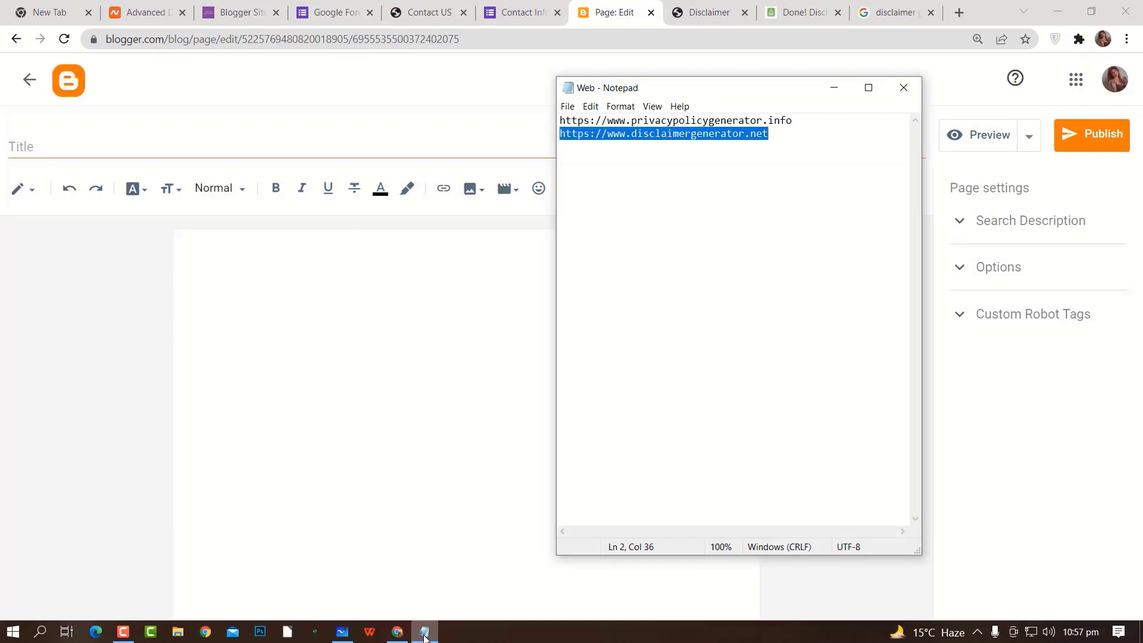
left_click(709, 120)
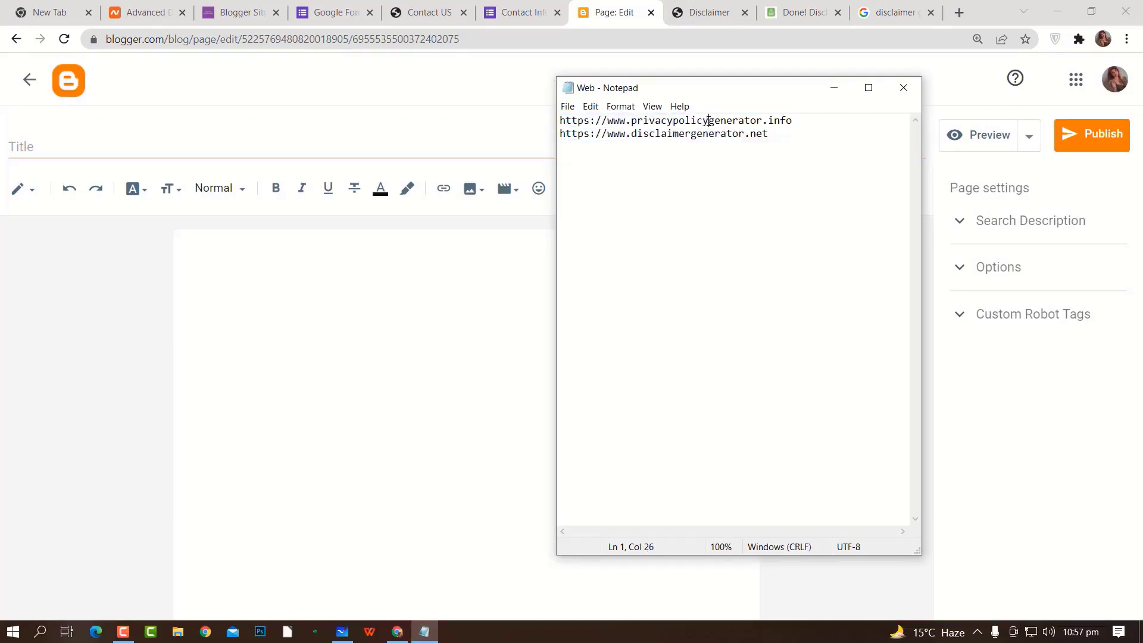
triple_click(709, 121)
right_click(709, 121)
left_click(741, 162)
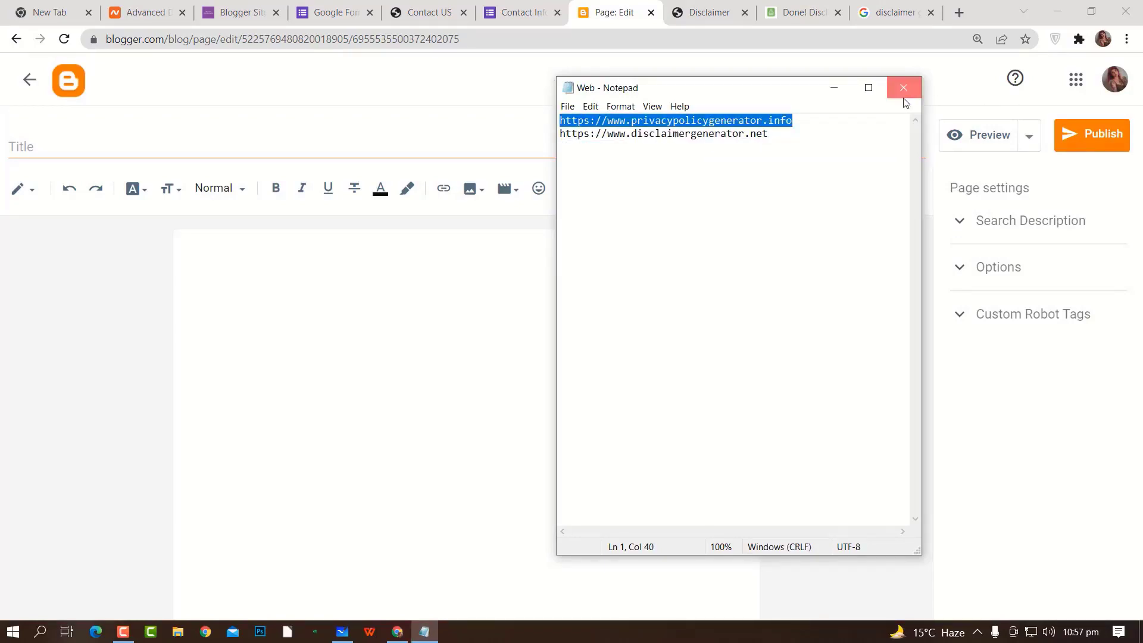
Close Notepad and open a new browser tab for the address.
left_click(904, 88)
left_click(957, 14)
right_click(451, 39)
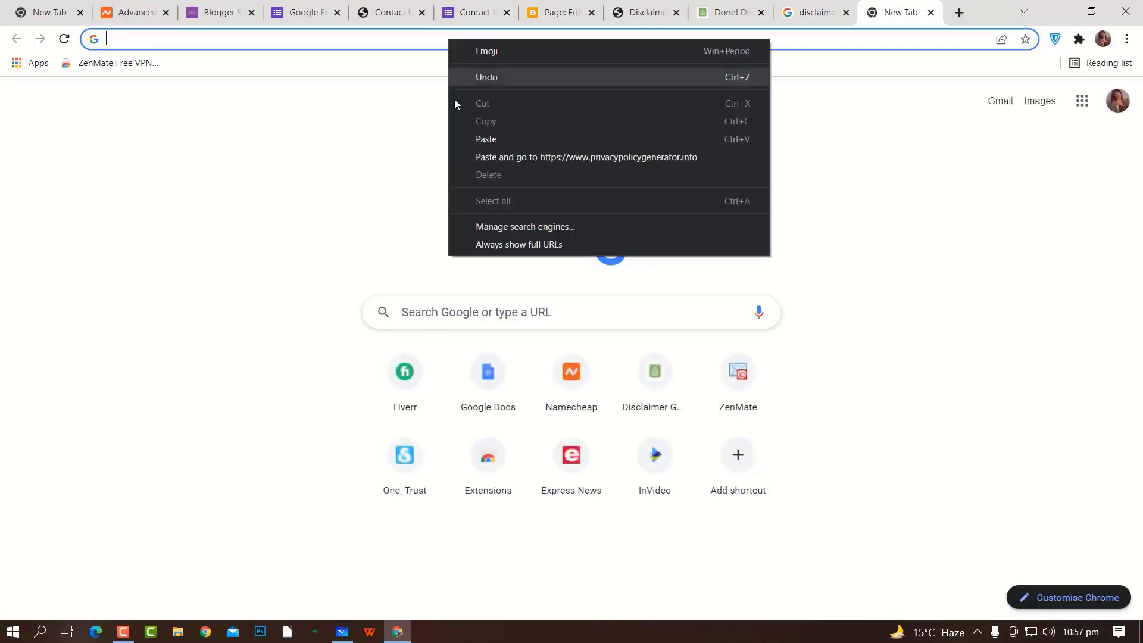
Go to privacypolicygenerator.info and copy its 'Privacy Policy Generator' heading.
left_click(486, 139)
key("Return")
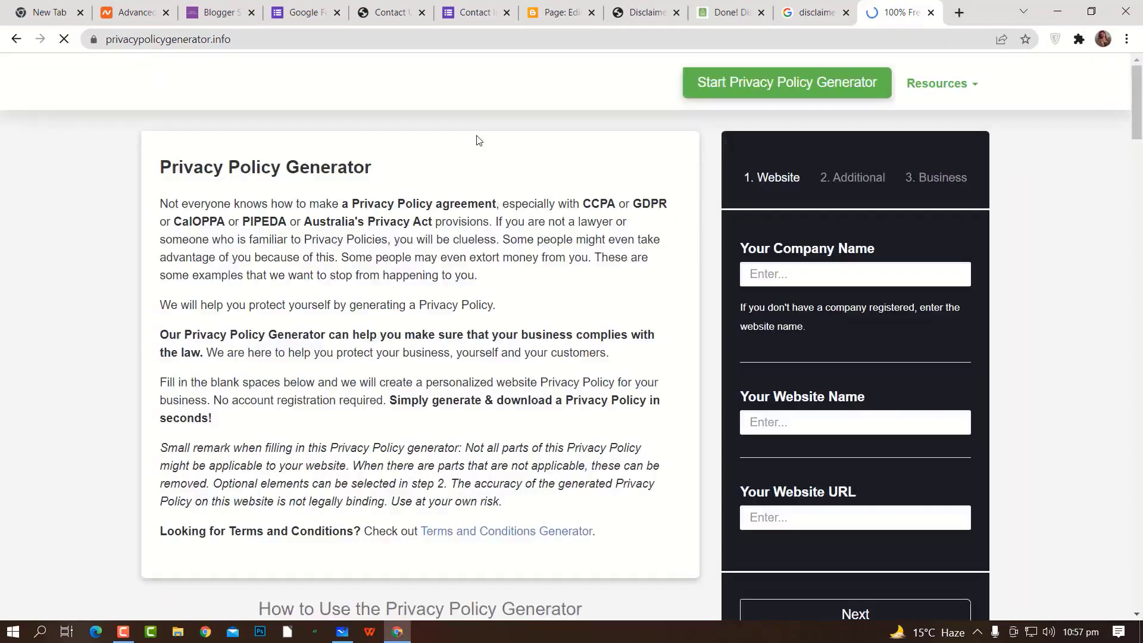
triple_click(286, 173)
right_click(291, 172)
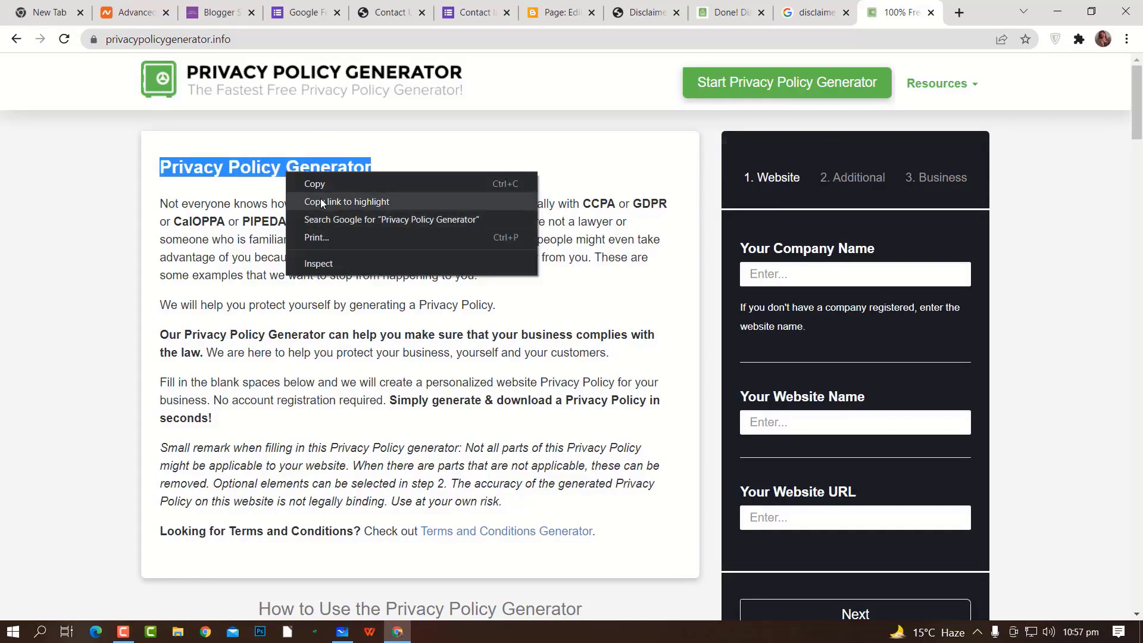
left_click(313, 184)
Search Google for 'Privacy Policy Generator' and open the privacypolicygenerator.info result.
left_click(959, 13)
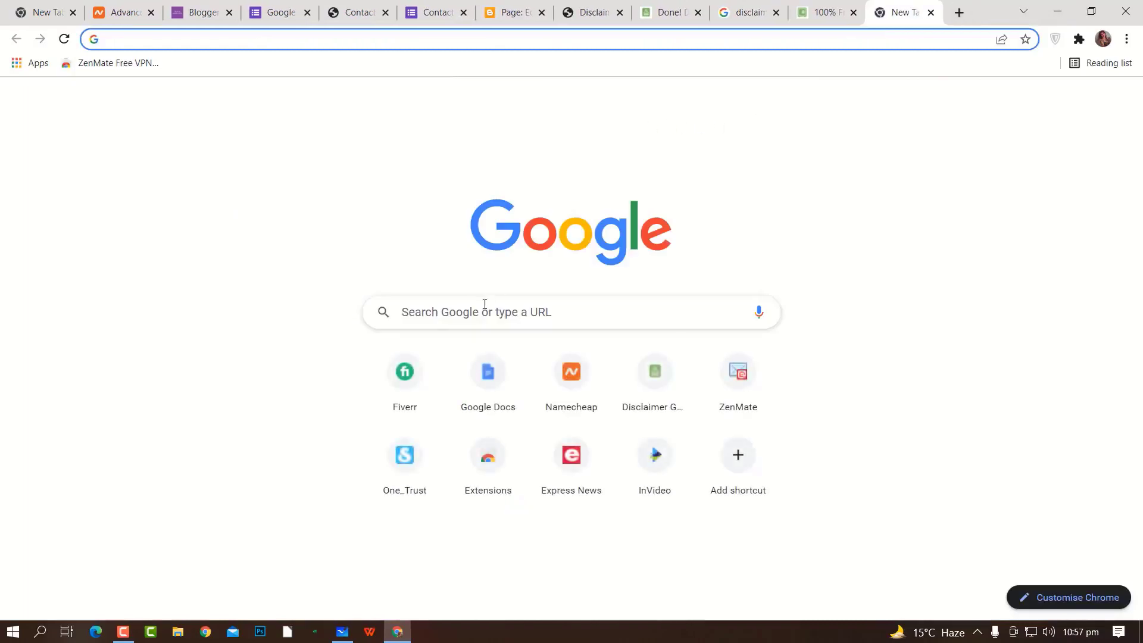
left_click(482, 306)
right_click(485, 303)
left_click(550, 422)
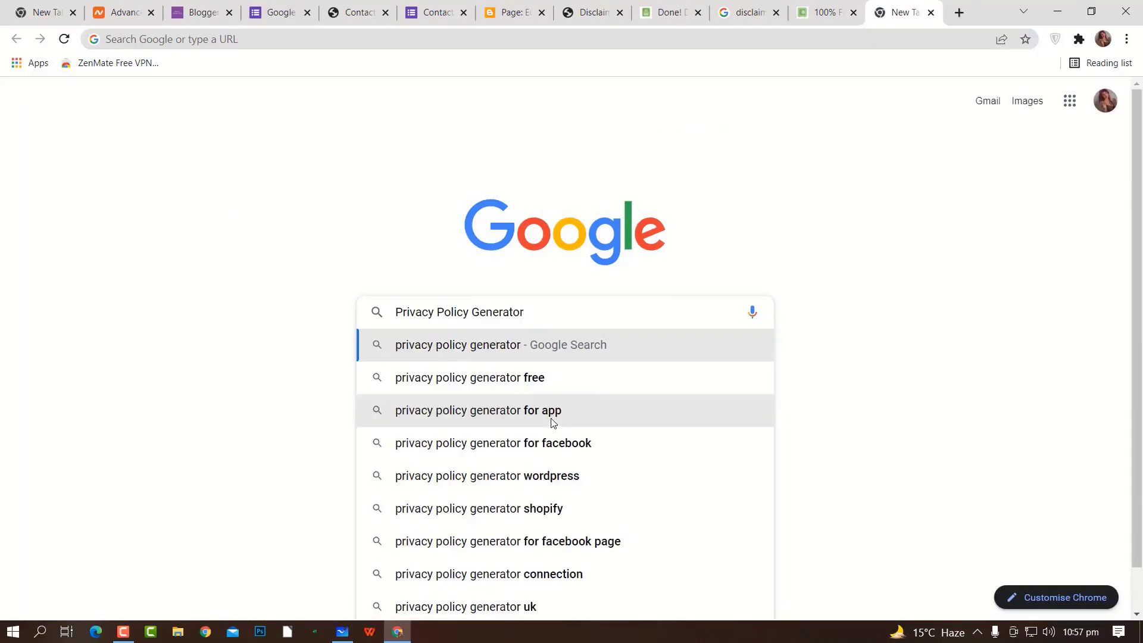
key("Return")
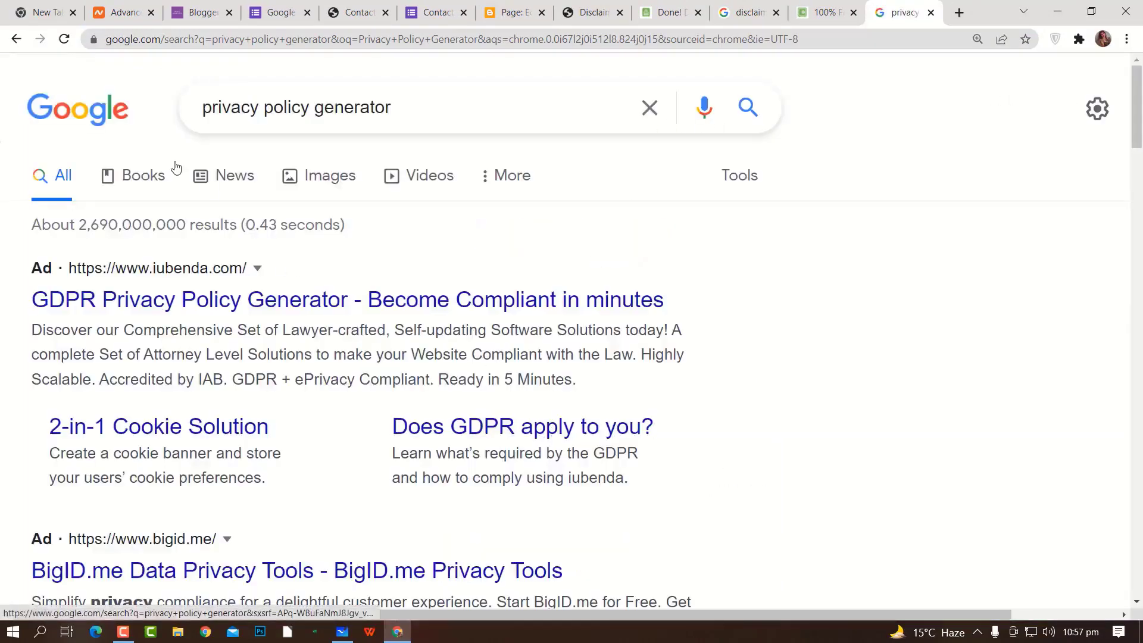
scroll(352, 365, "down", 1)
scroll(352, 364, "down", 3)
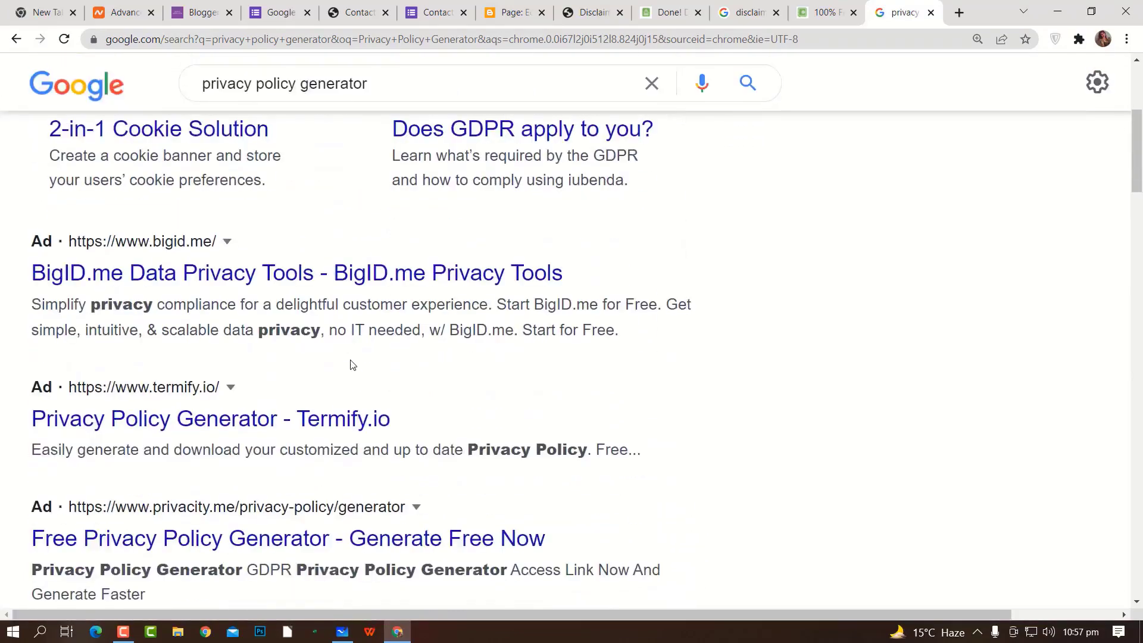
scroll(351, 364, "down", 3)
left_click(231, 456)
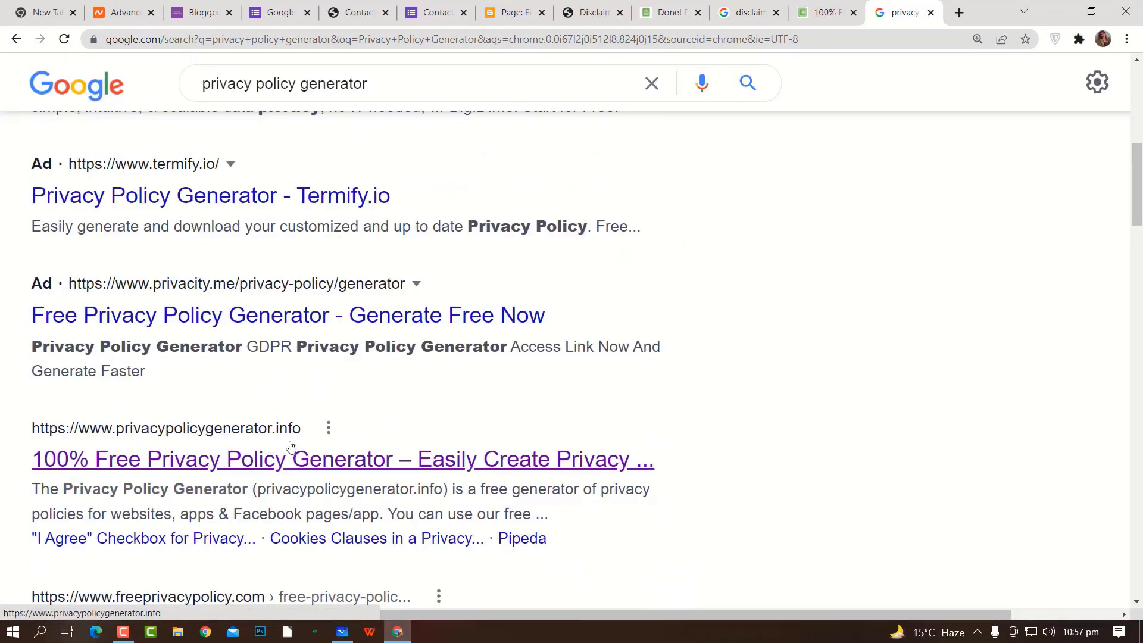
left_click(826, 5)
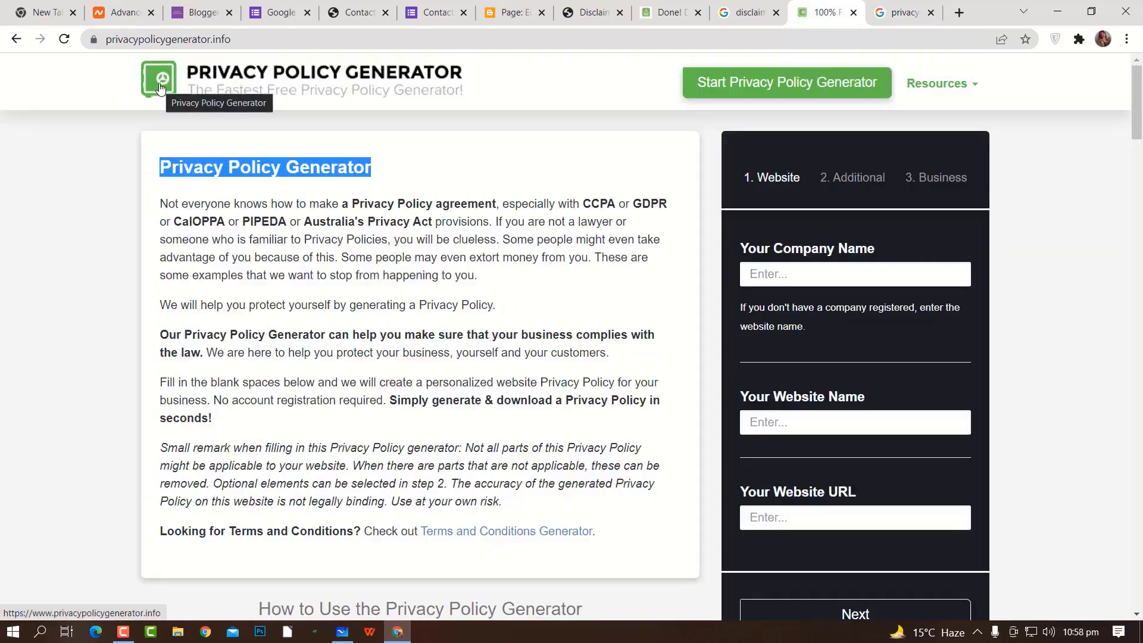
Fill in company name Daily star pakistan, the website name and URL, and continue.
left_click(808, 274)
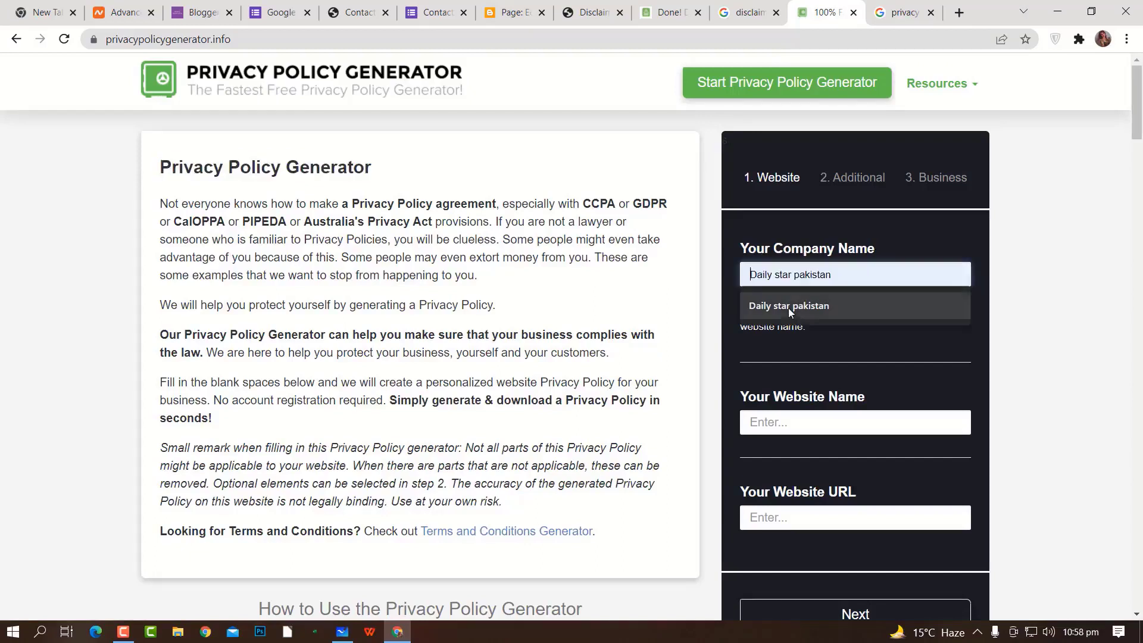
left_click(816, 310)
left_click(786, 427)
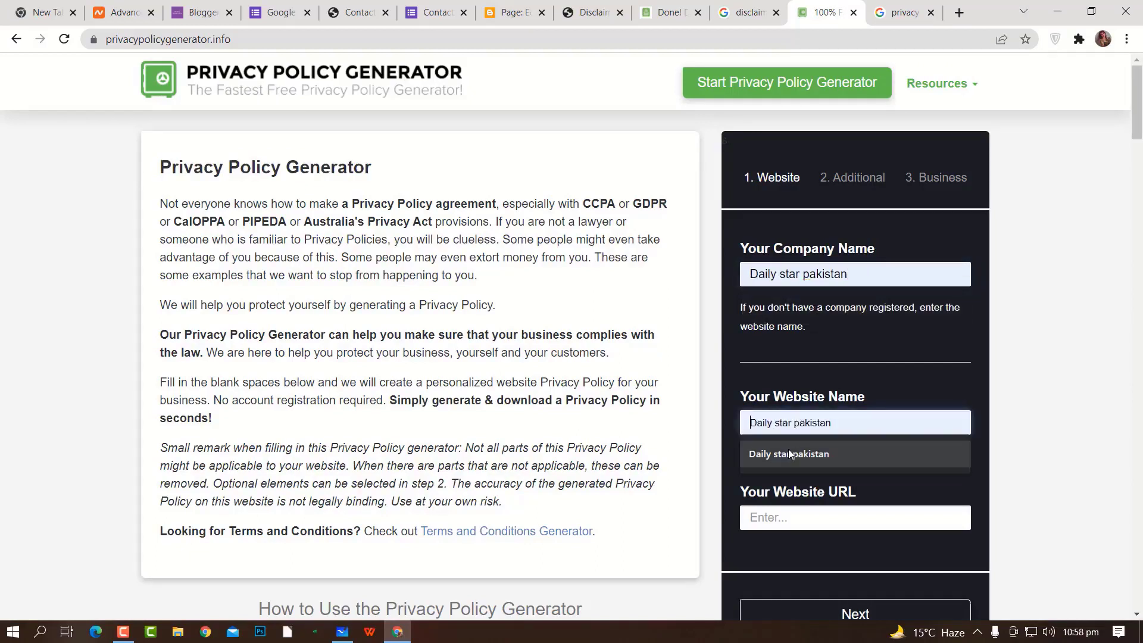
left_click(791, 454)
left_click(855, 517)
left_click(845, 547)
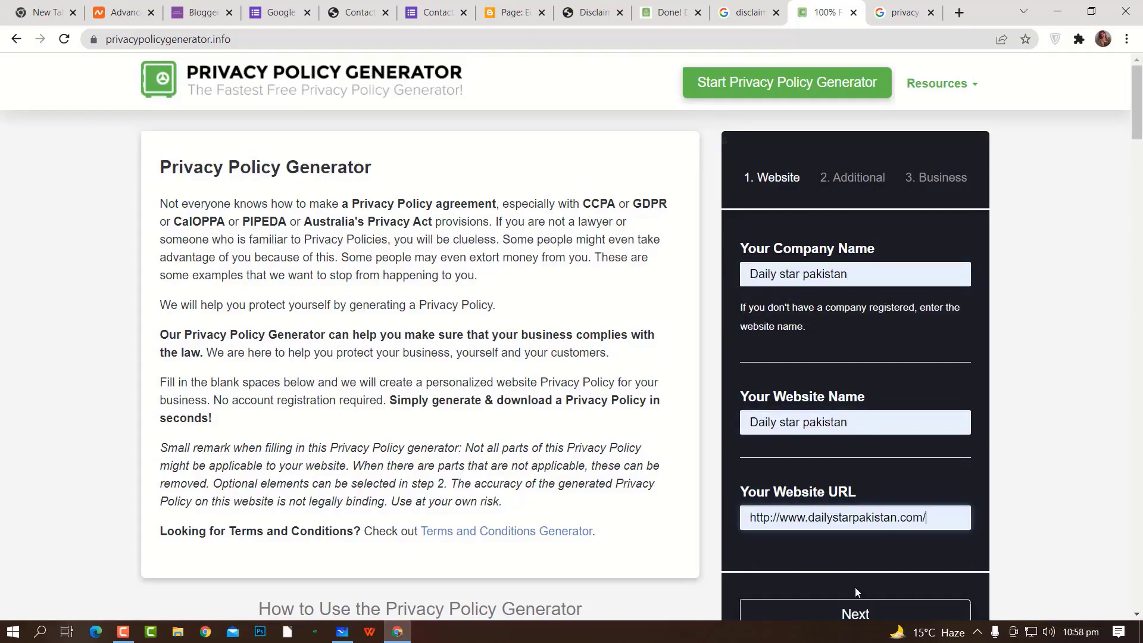
left_click(856, 614)
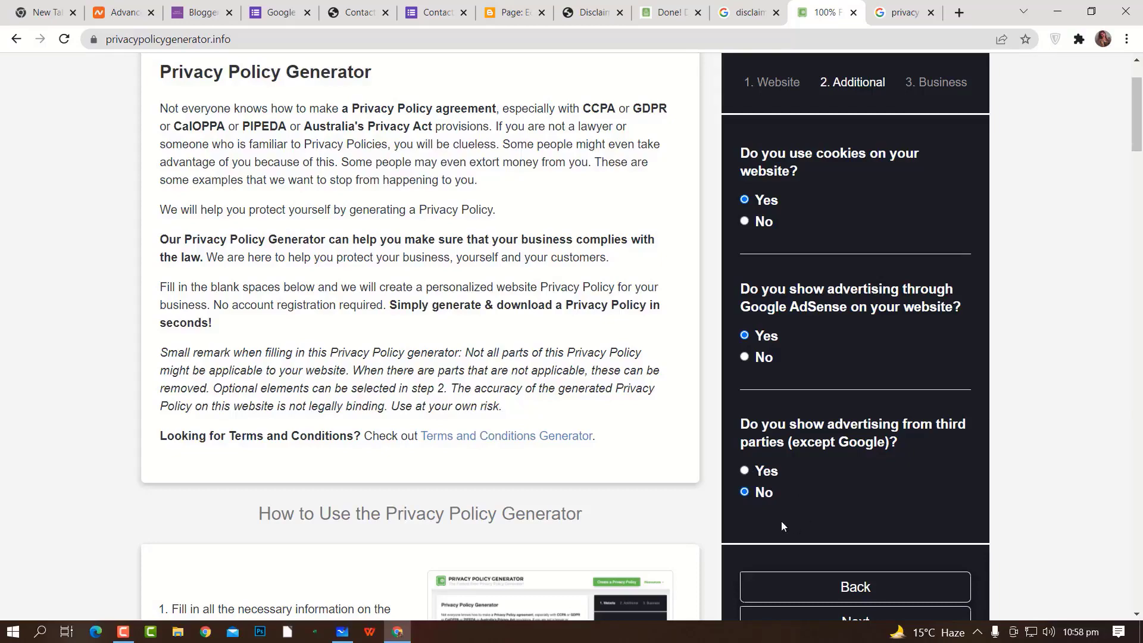
Choose Pakistan and Punjab, enter the contact e-mail, and generate the privacy policy.
scroll(867, 597, "down", 3)
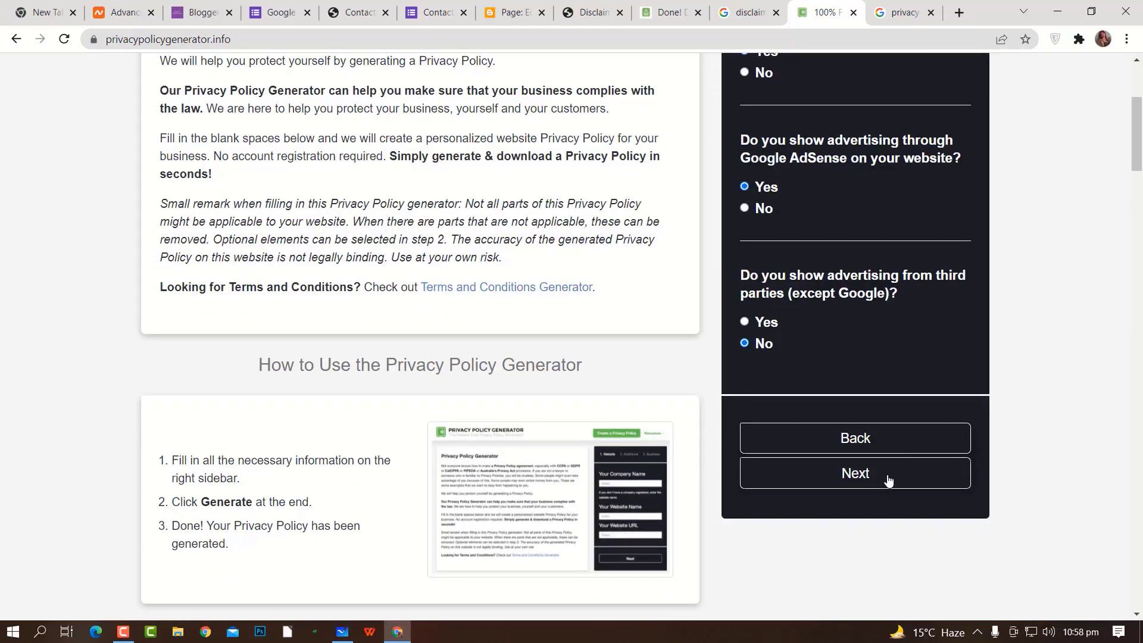
left_click(888, 480)
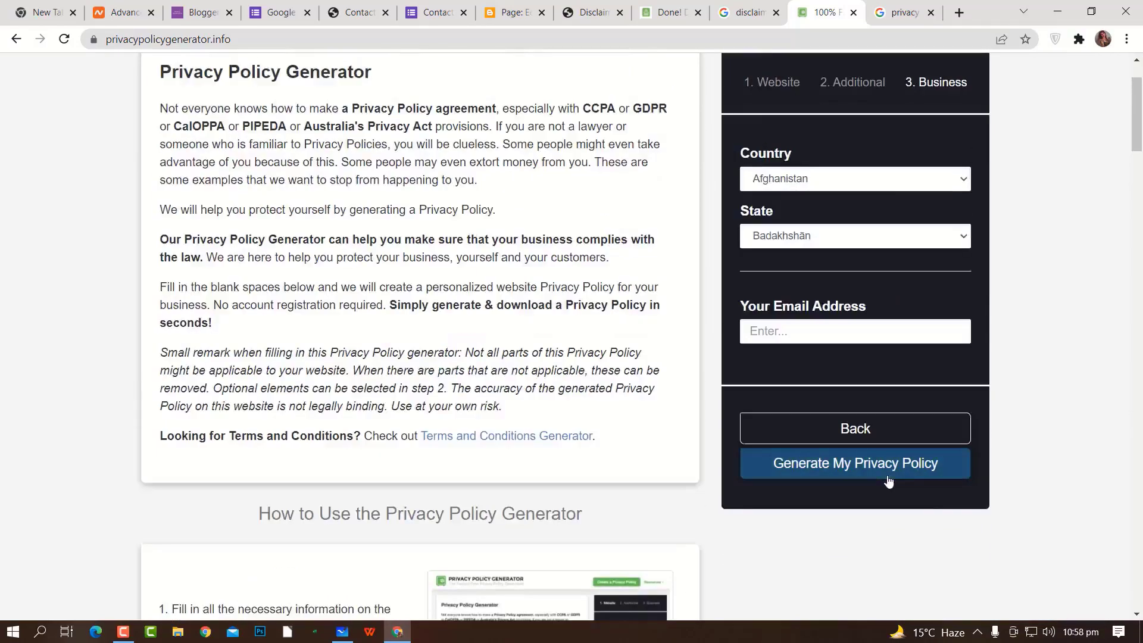
left_click(774, 180)
left_click(774, 181)
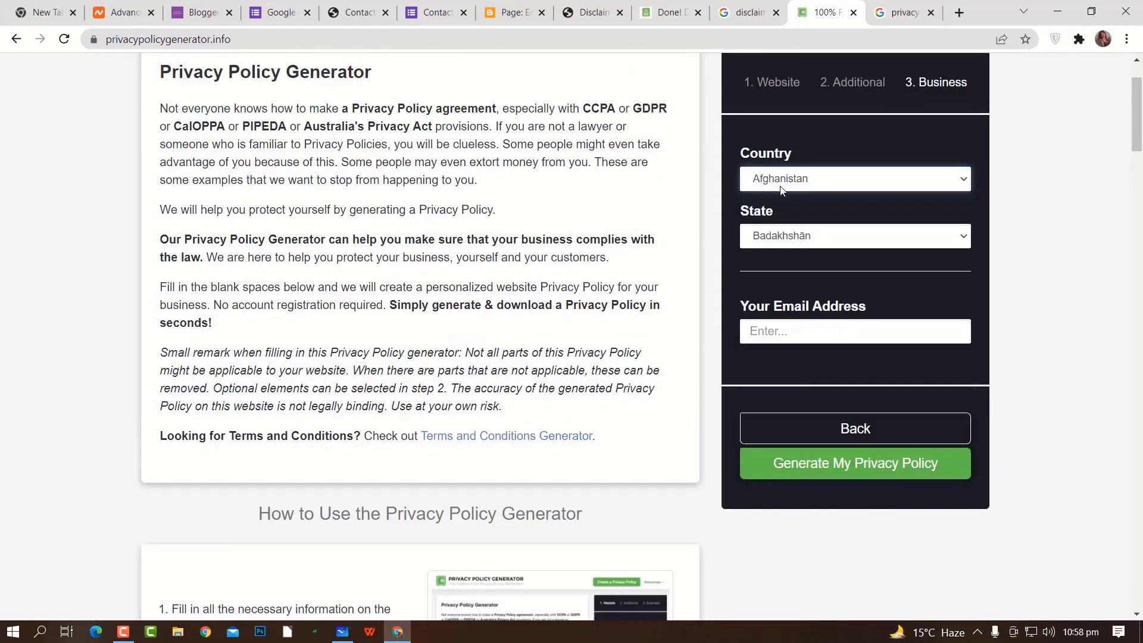
left_click(774, 181)
scroll(772, 383, "down", 15)
scroll(772, 386, "down", 15)
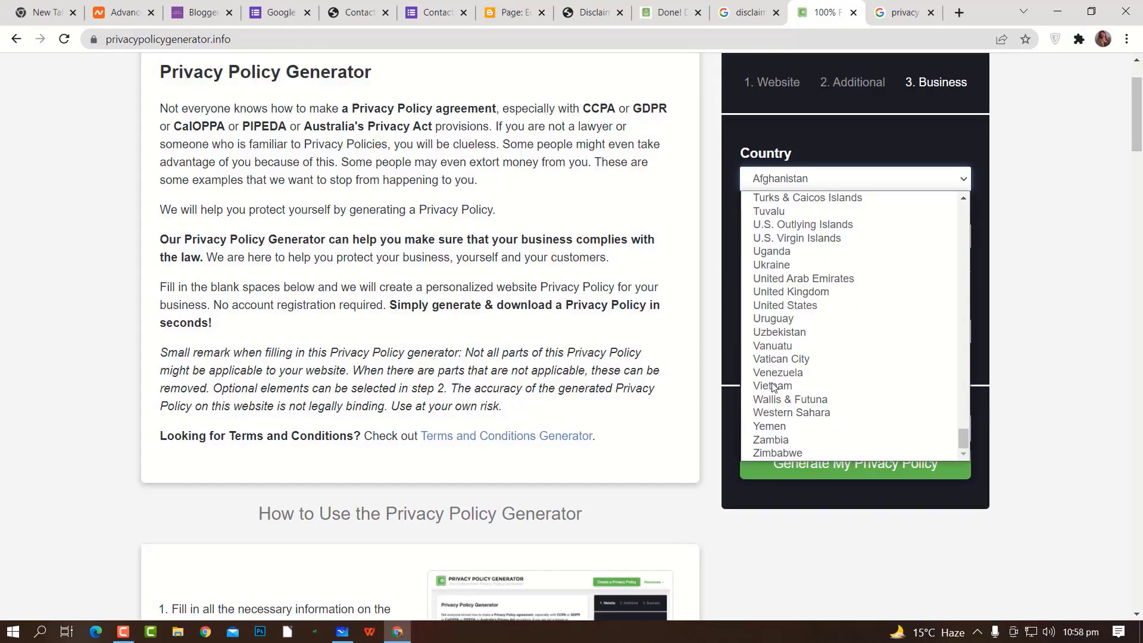
scroll(773, 387, "up", 15)
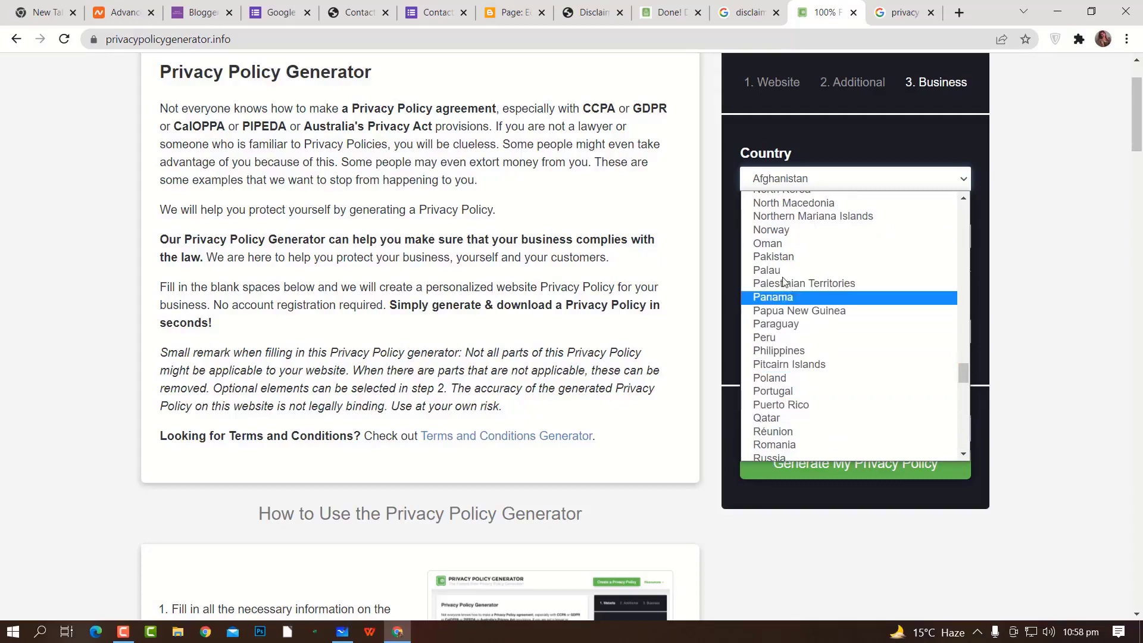
left_click(774, 256)
left_click(821, 238)
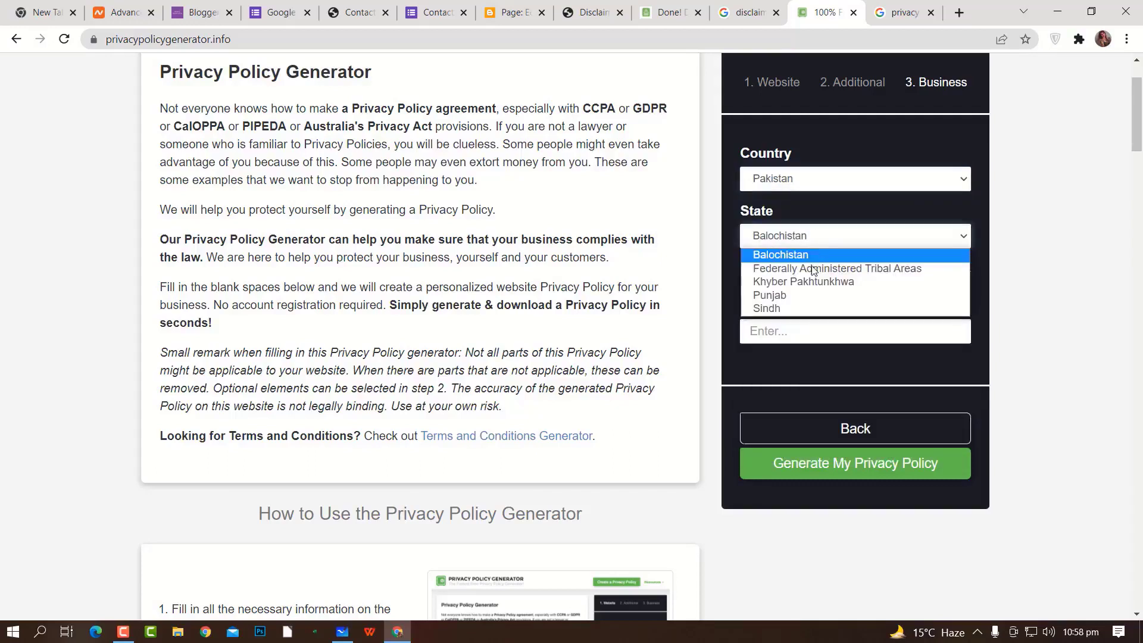
left_click(799, 298)
left_click(799, 330)
left_click(799, 378)
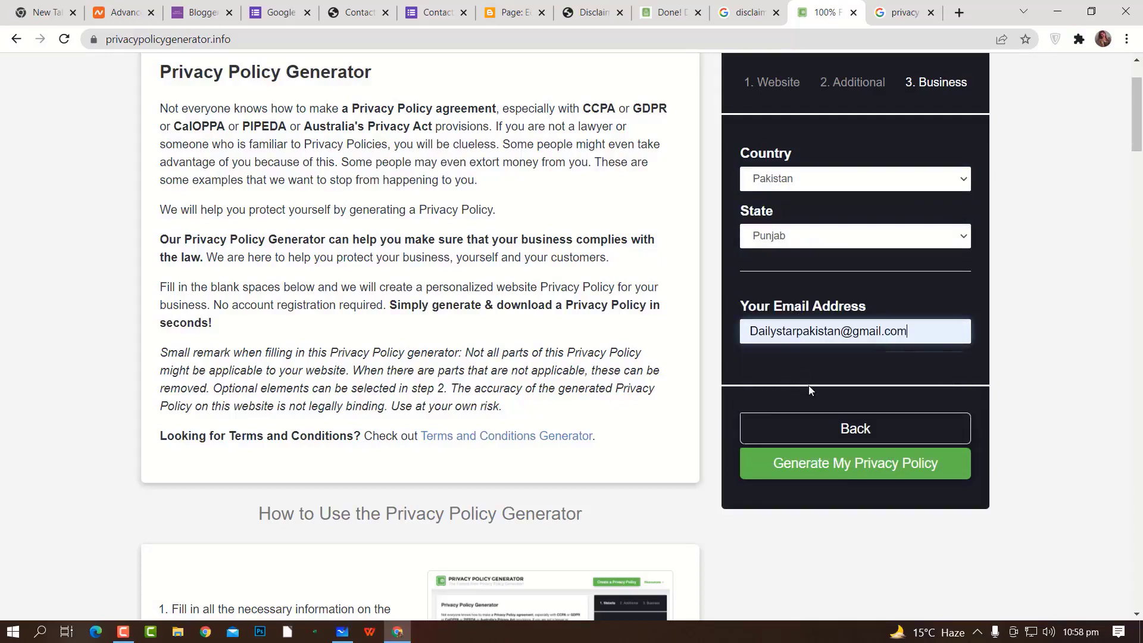
left_click(867, 465)
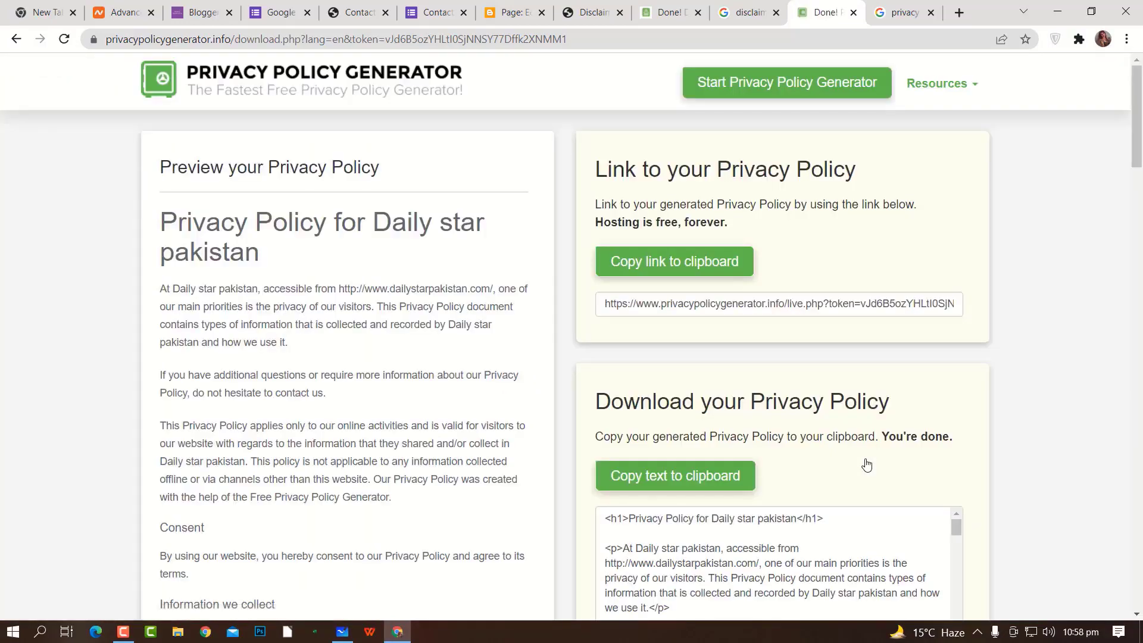
Copy the generated policy text and then the heading words 'Privacy Policy'.
left_click(664, 476)
left_click(661, 476)
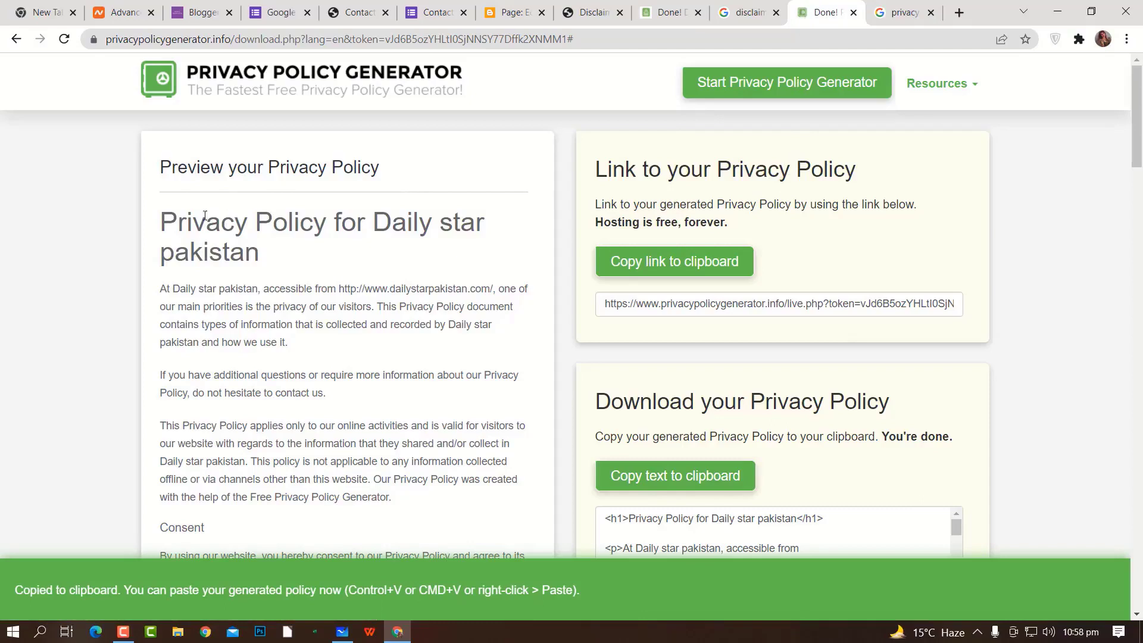
left_click_drag(162, 216, 325, 223)
right_click(316, 221)
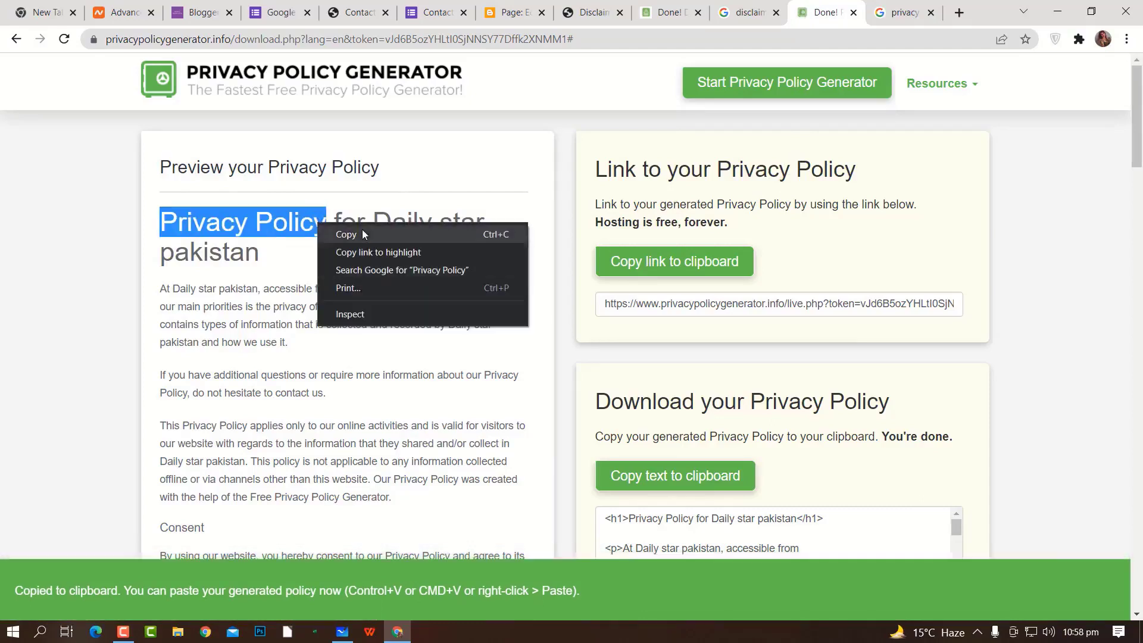
left_click(362, 231)
Paste 'Privacy Policy' as the Blogger page title, then recopy the full policy text.
left_click_drag(513, 12, 747, 12)
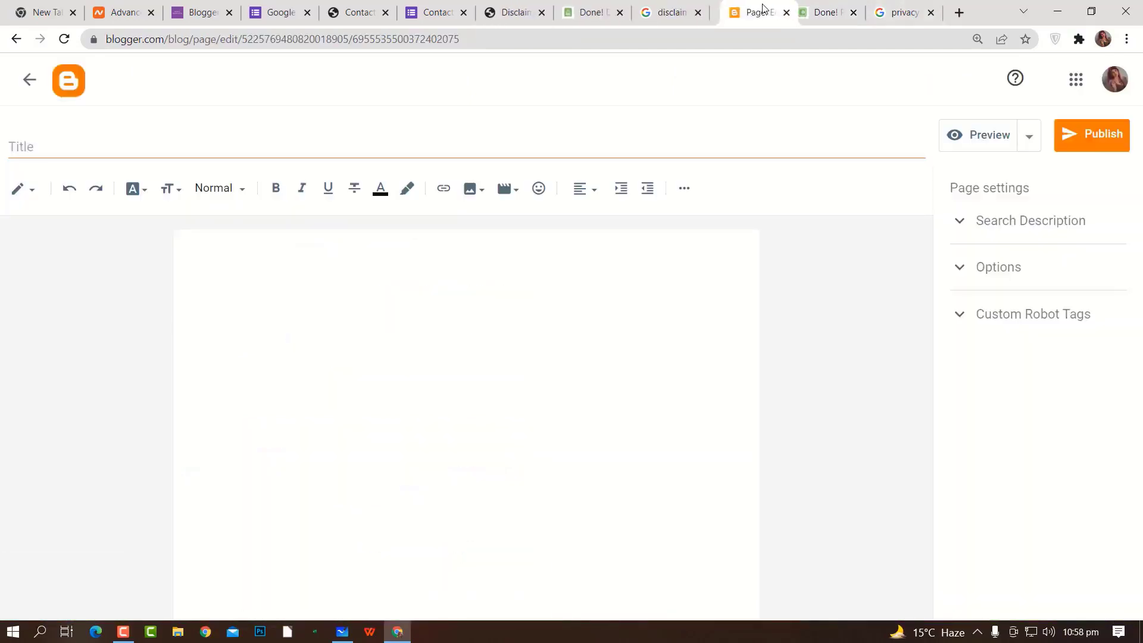
right_click(64, 143)
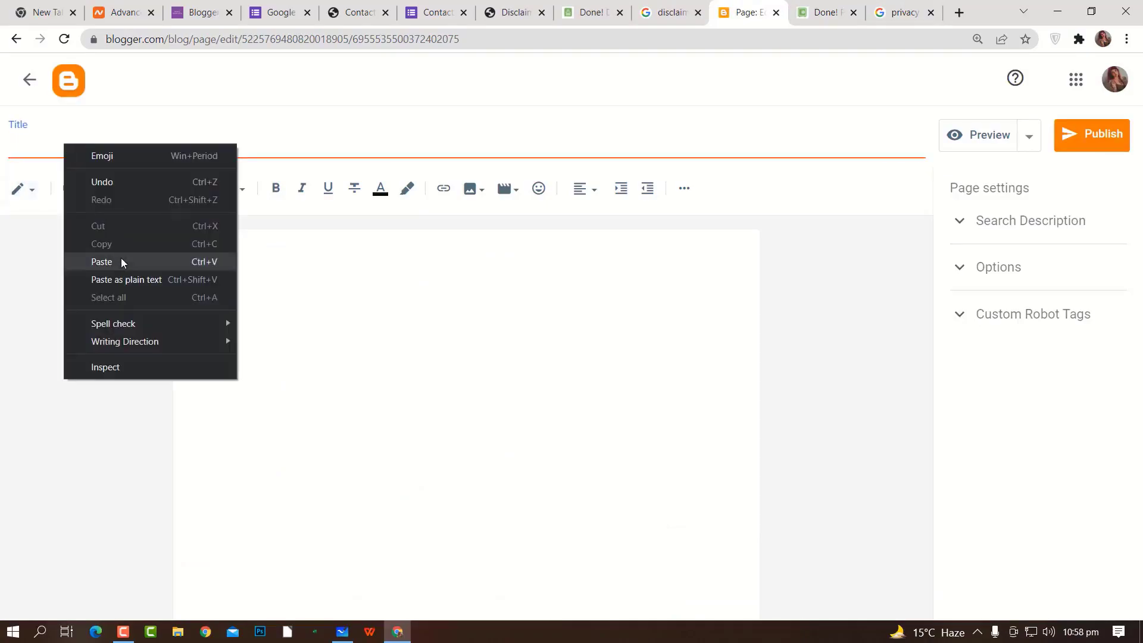
left_click(120, 260)
left_click(811, 13)
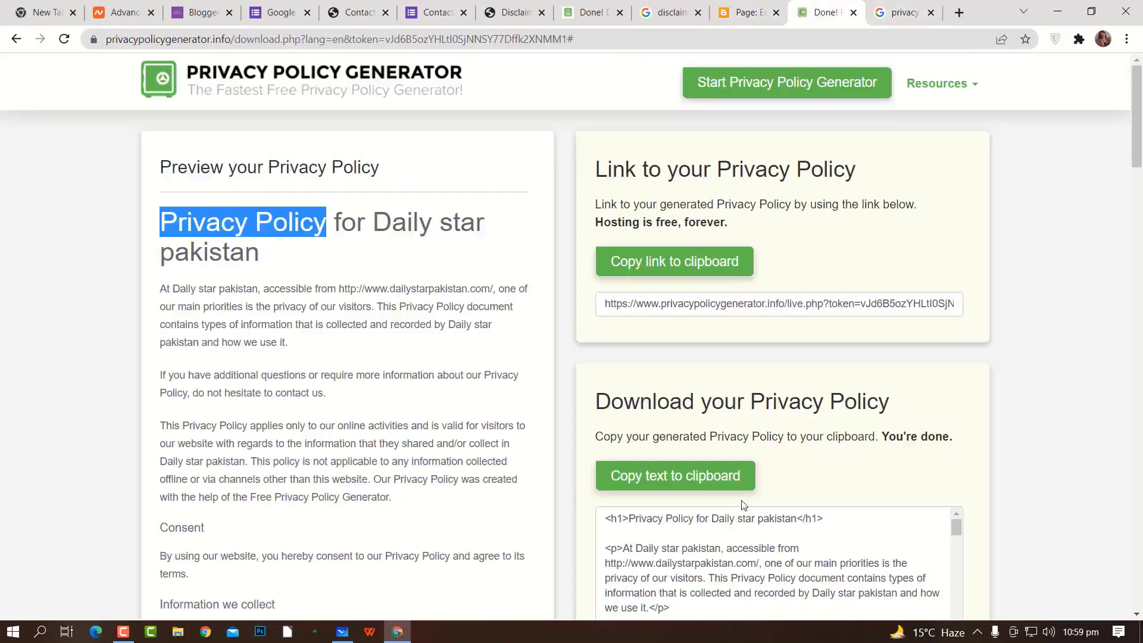
left_click(693, 476)
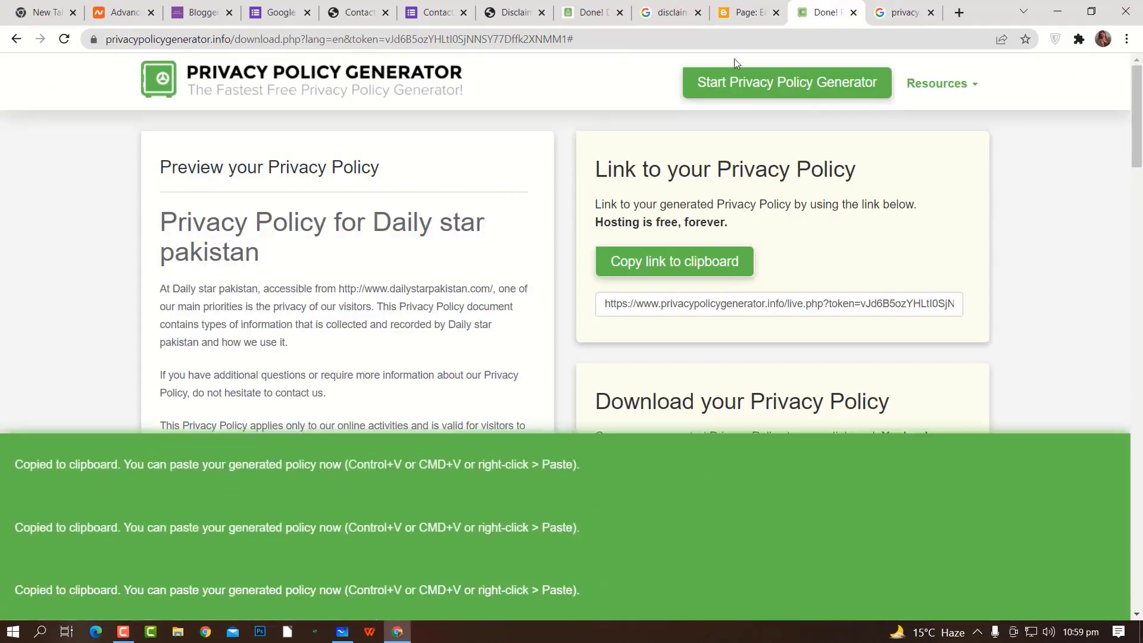
left_click(740, 12)
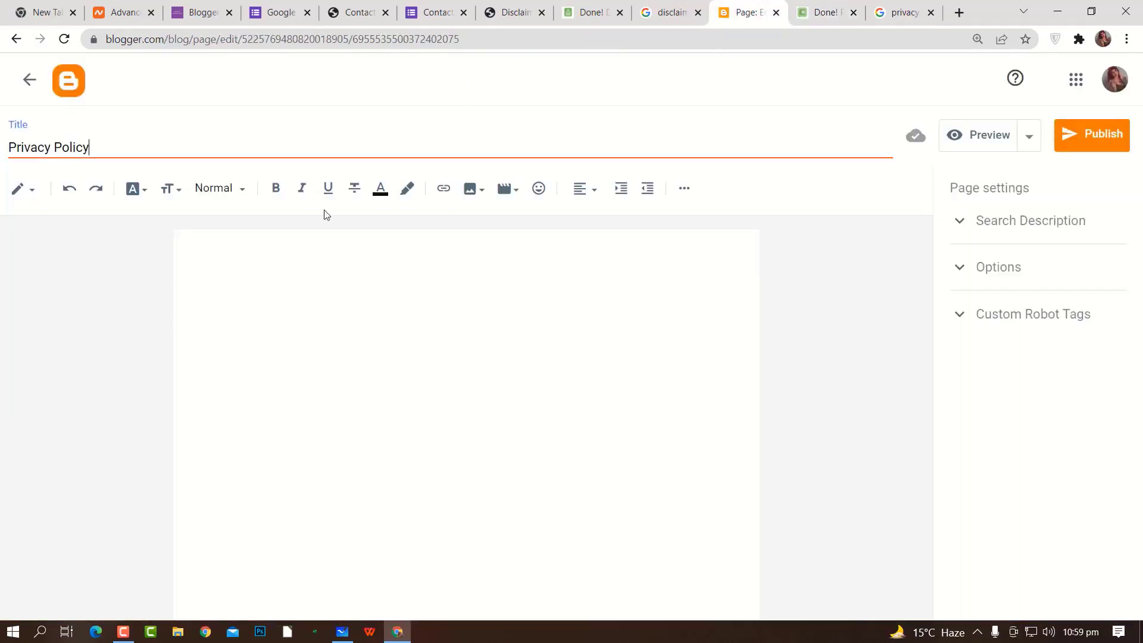
Paste the generated policy into the page's HTML view and publish the Privacy Policy page.
left_click(23, 190)
left_click(59, 166)
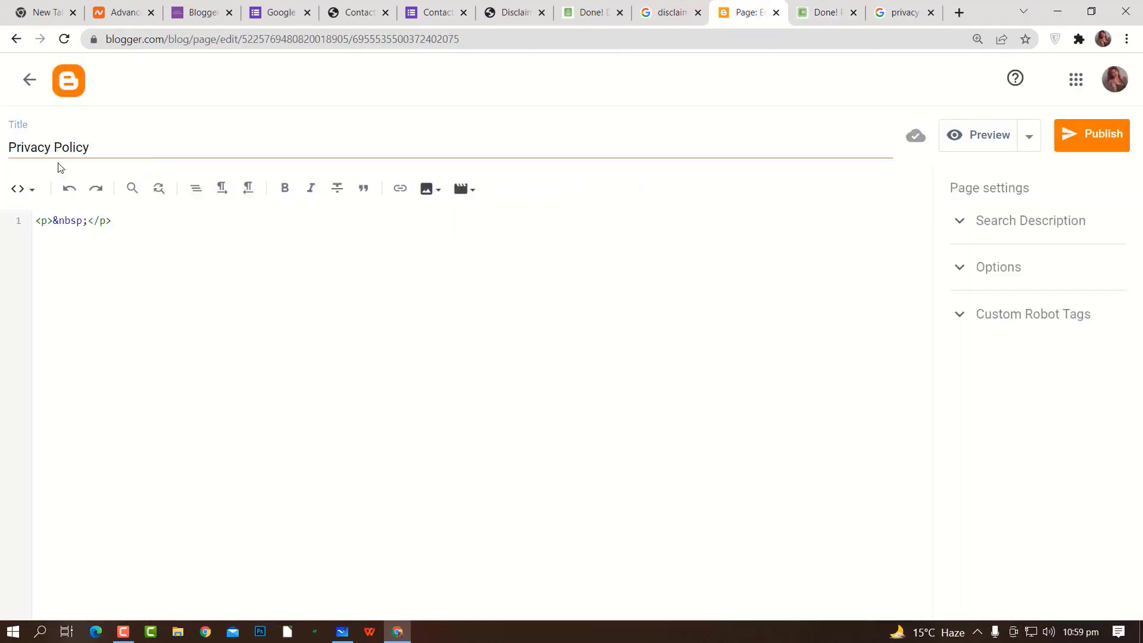
right_click(144, 222)
left_click(181, 340)
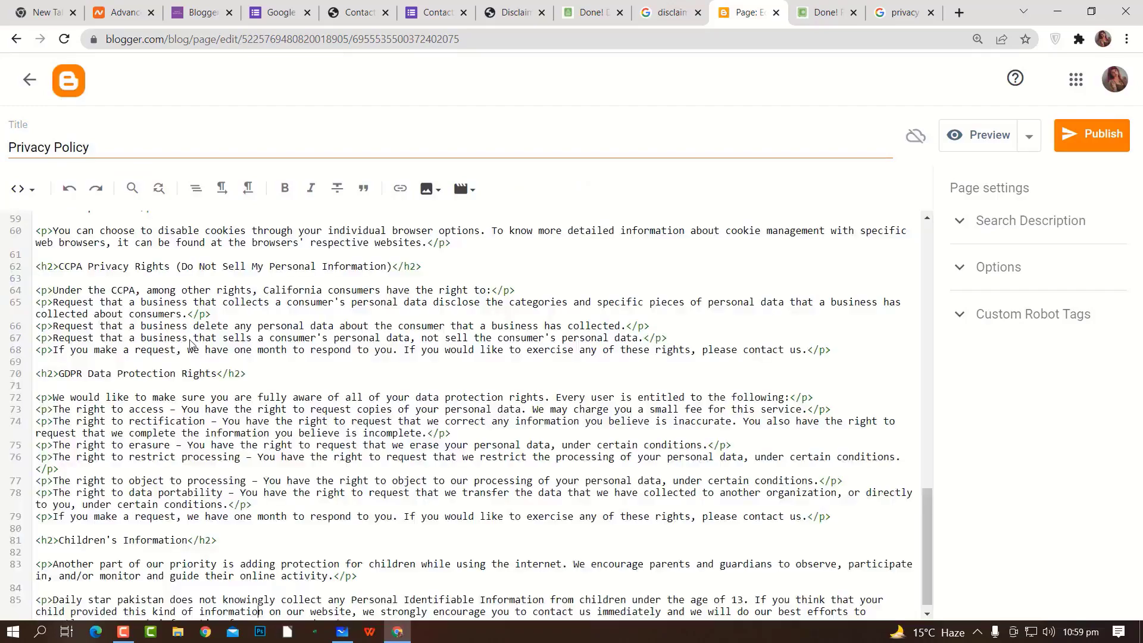
left_click(1123, 145)
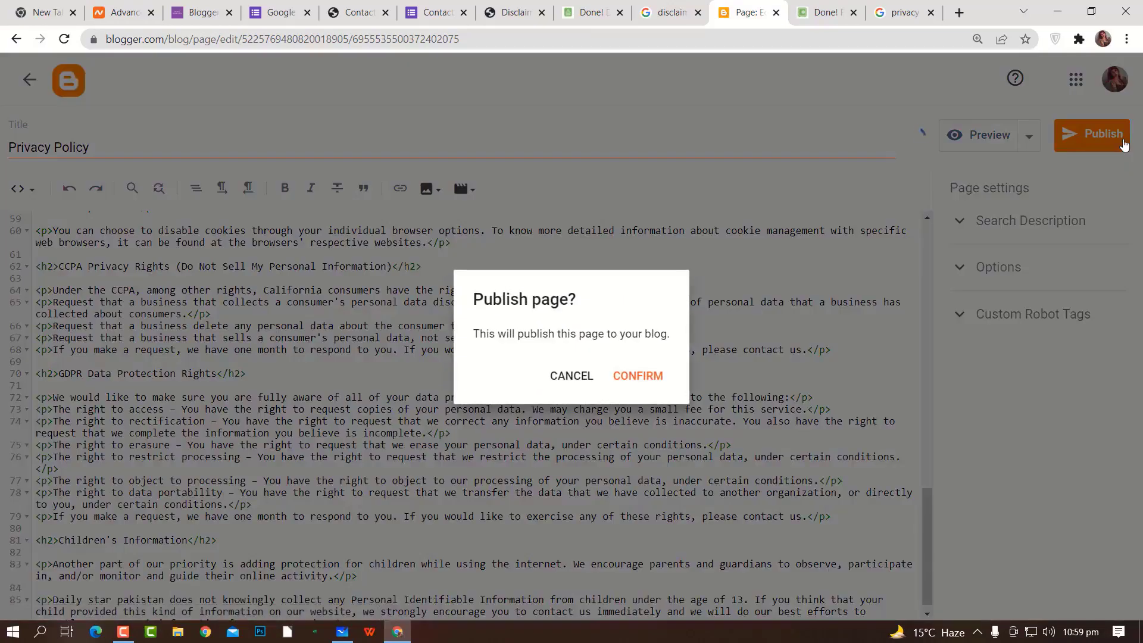
left_click(648, 378)
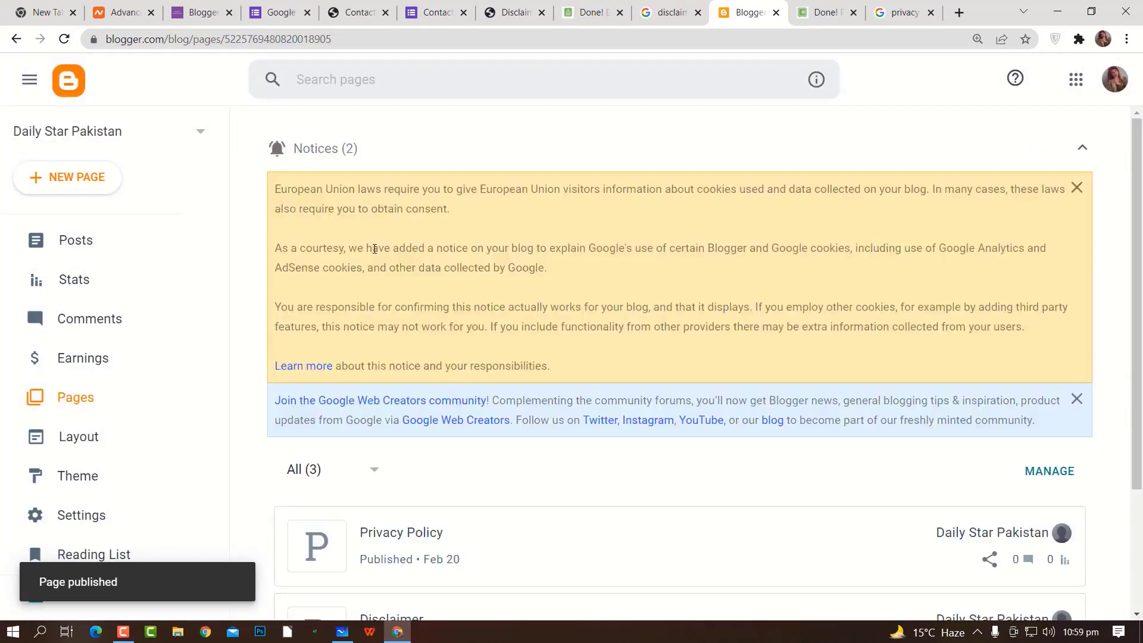
View the published Privacy Policy live, then reopen it in the Blogger editor.
scroll(643, 490, "down", 2)
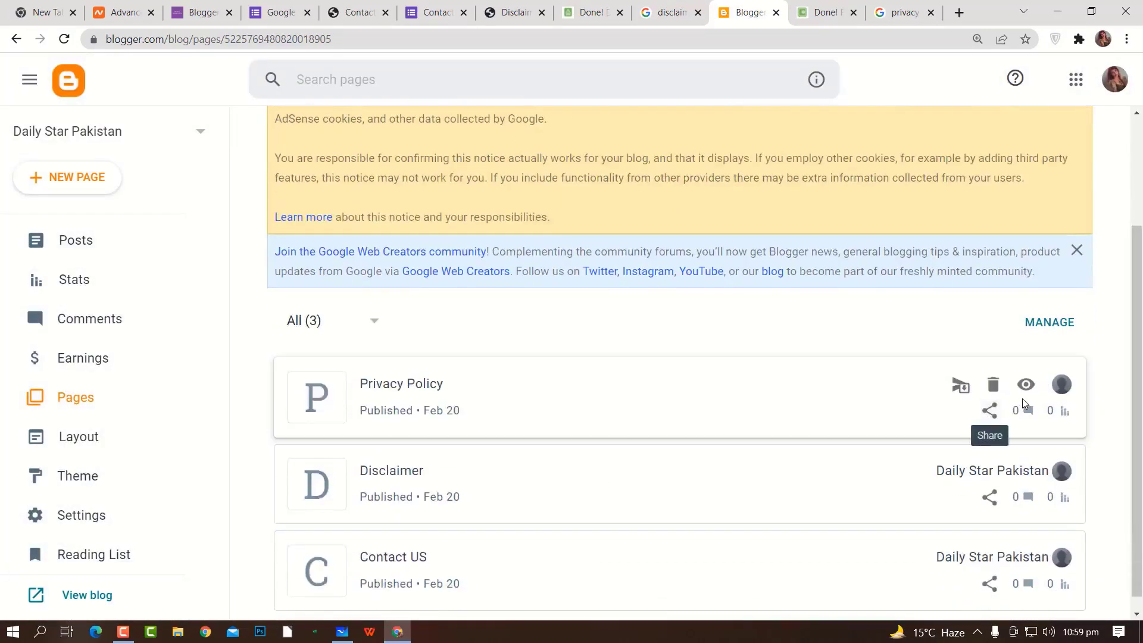
left_click(1026, 385)
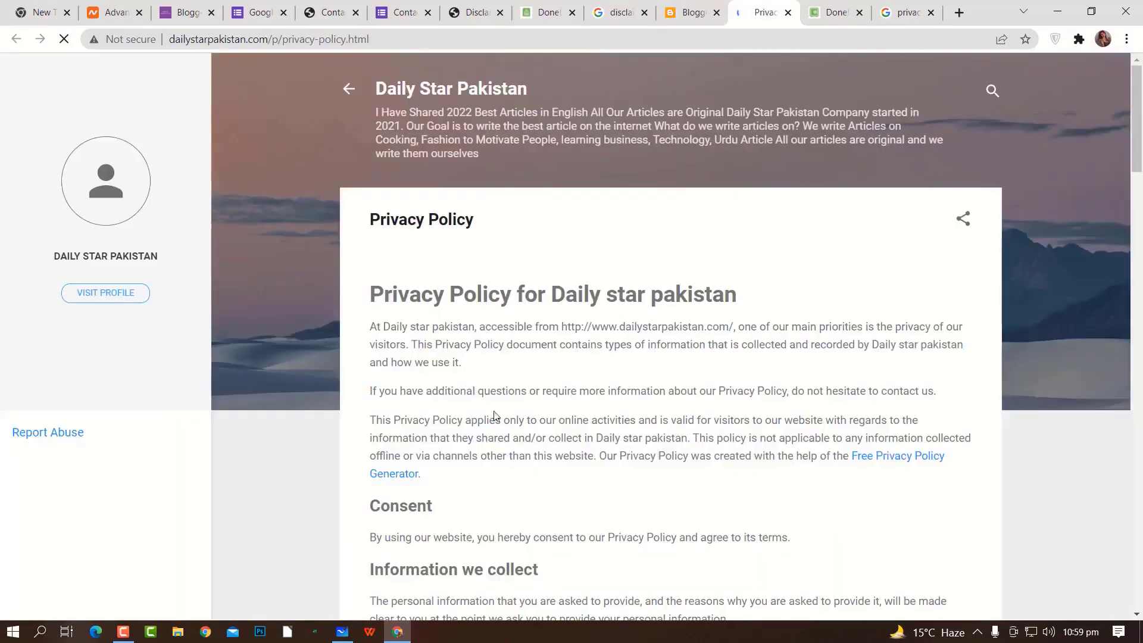
scroll(952, 201, "down", 3)
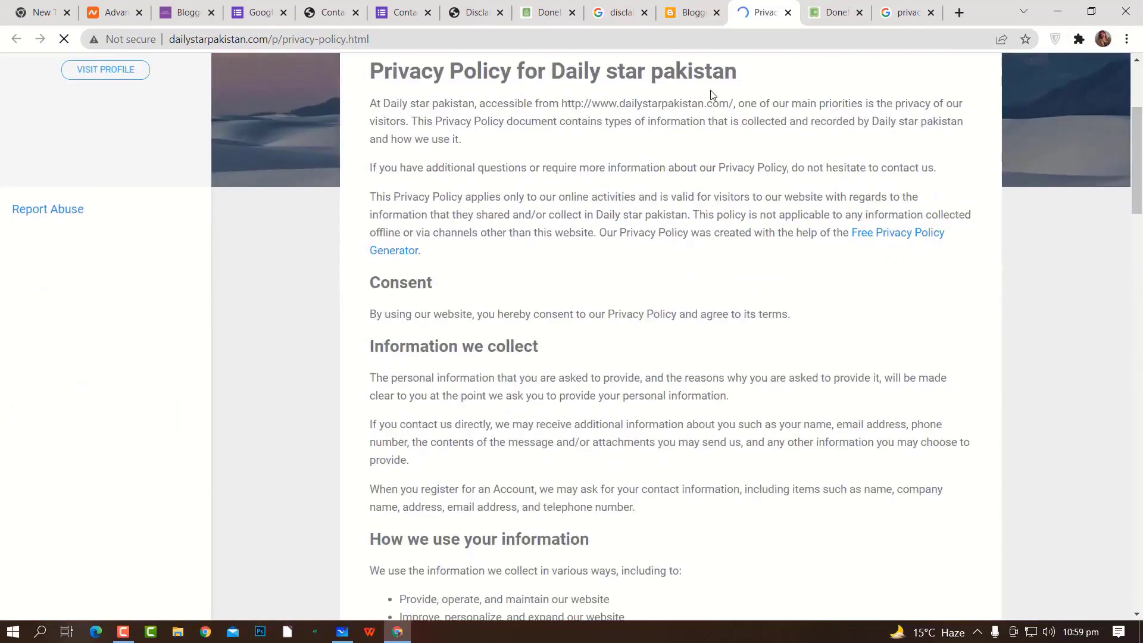
left_click(691, 12)
left_click(649, 400)
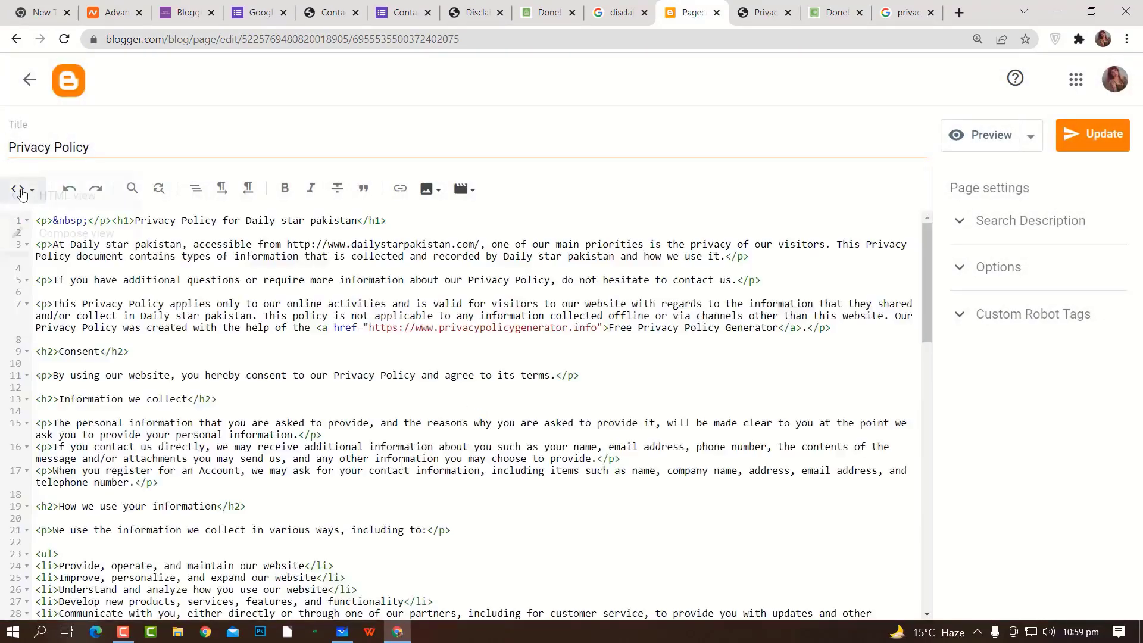
Switch to Compose view and unlink the Free Privacy Policy Generator credit.
left_click(21, 189)
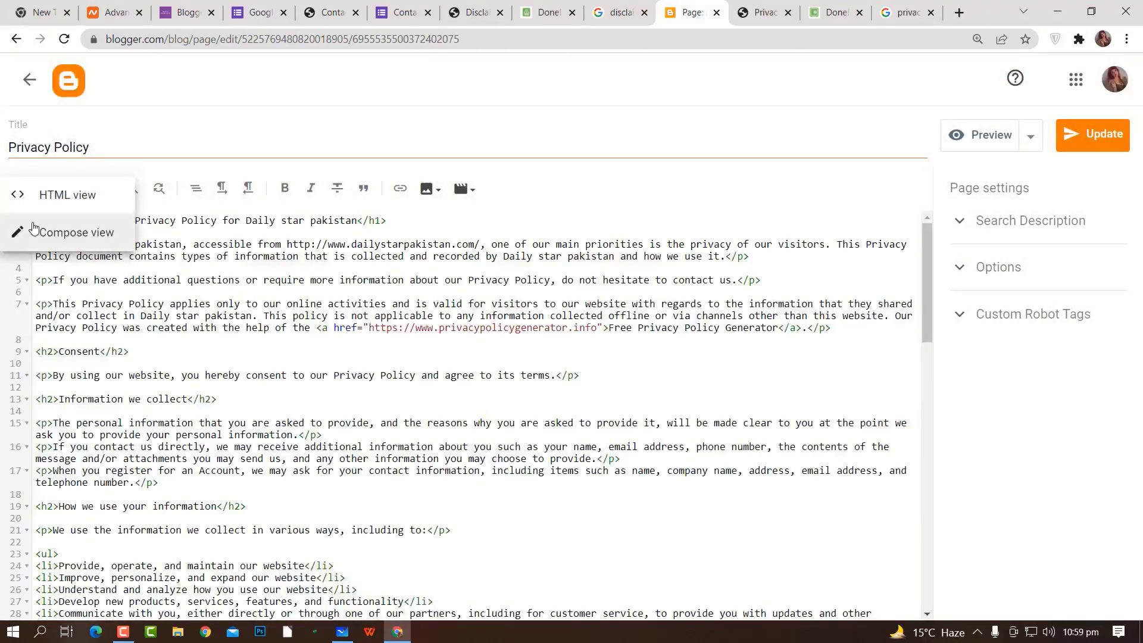
left_click(34, 227)
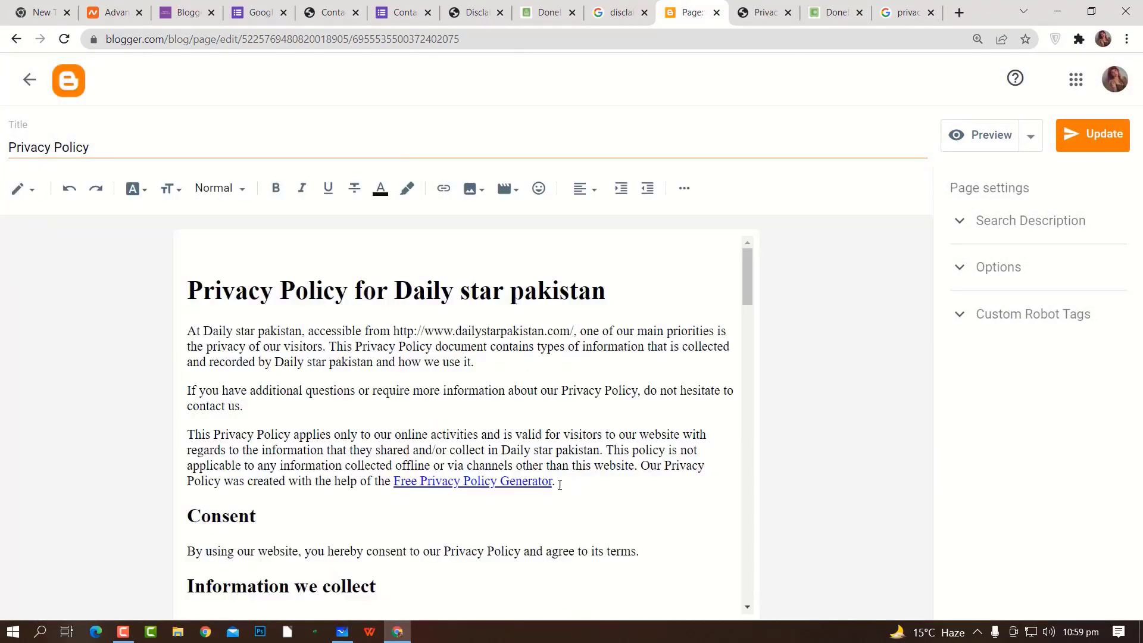
left_click(557, 481)
left_click(530, 486)
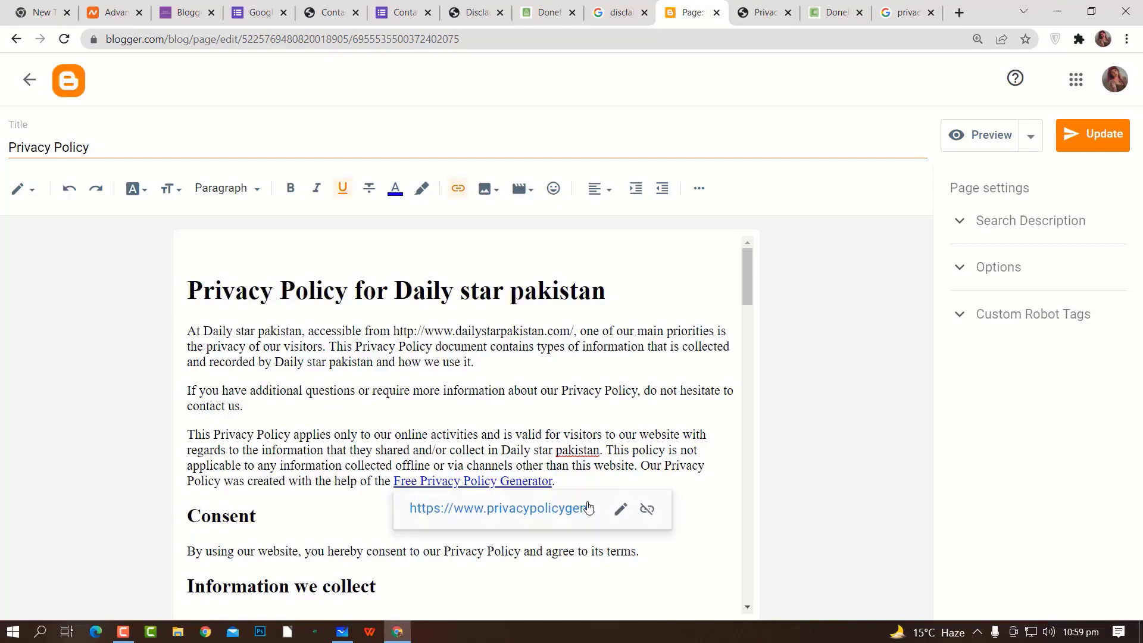
left_click(648, 512)
Unlink the Cookies article text and the Google ads policy URL.
scroll(515, 485, "down", 15)
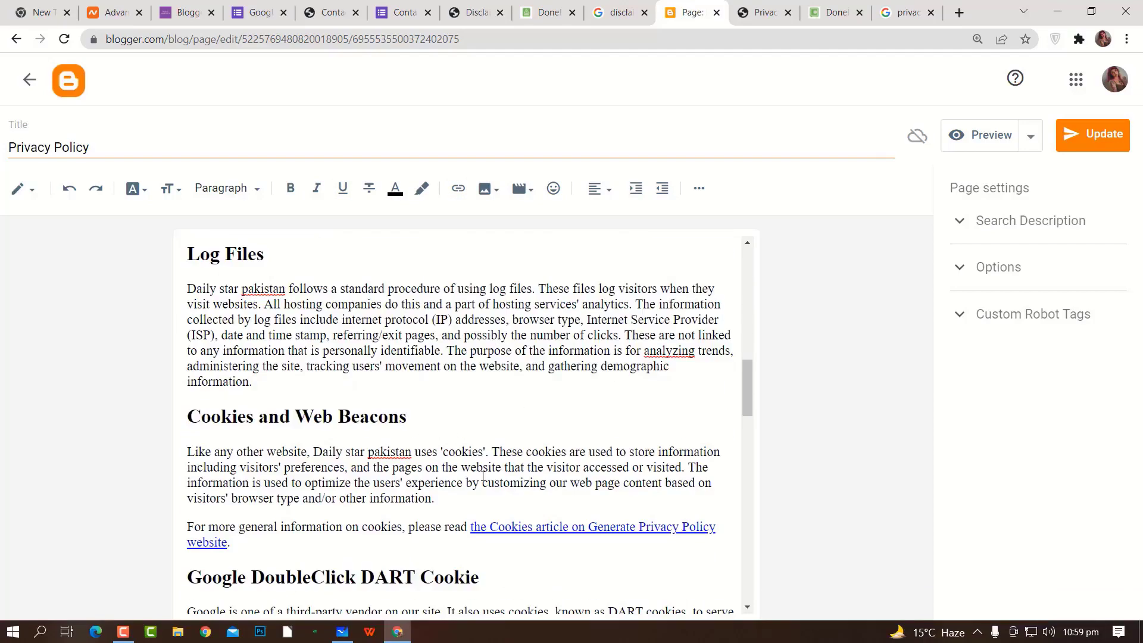
left_click(553, 304)
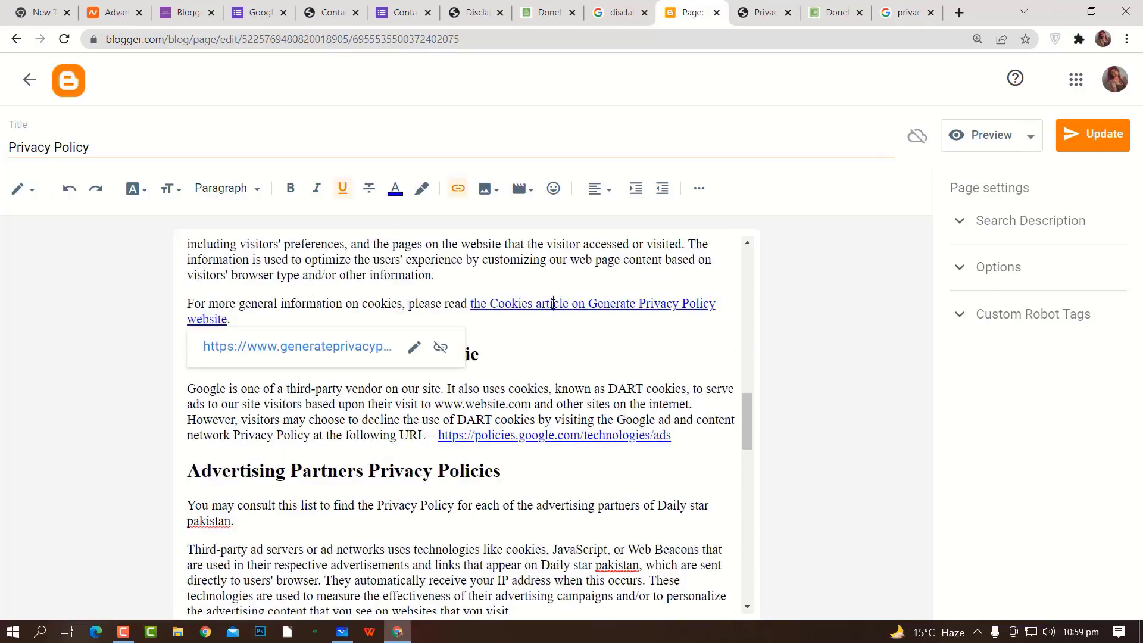
left_click(449, 353)
left_click(500, 436)
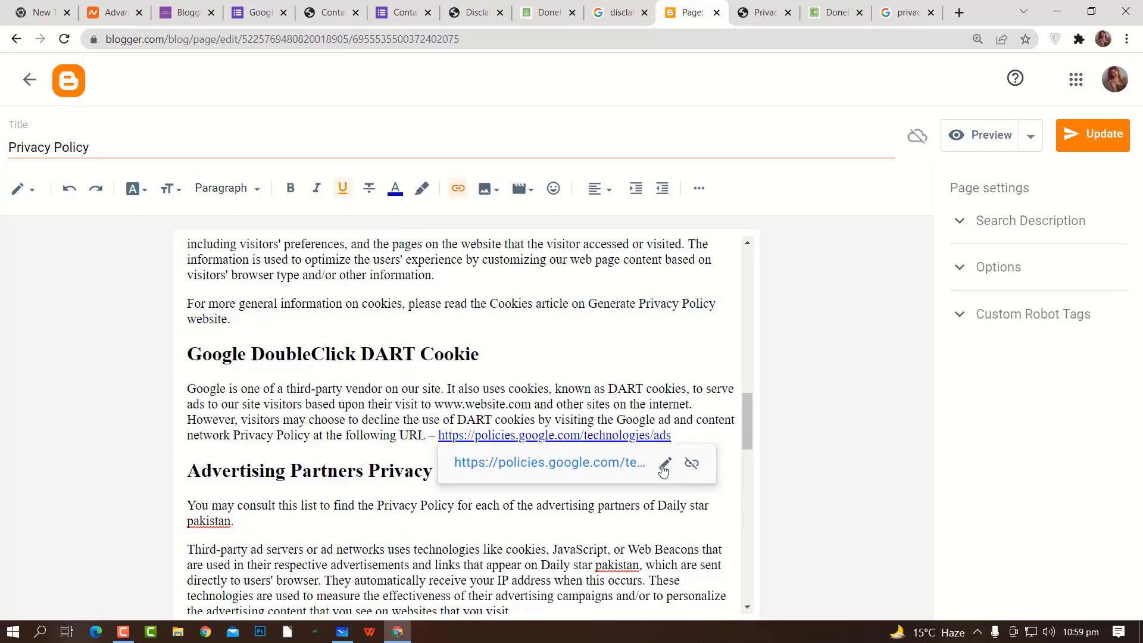
left_click(690, 463)
scroll(456, 377, "down", 5)
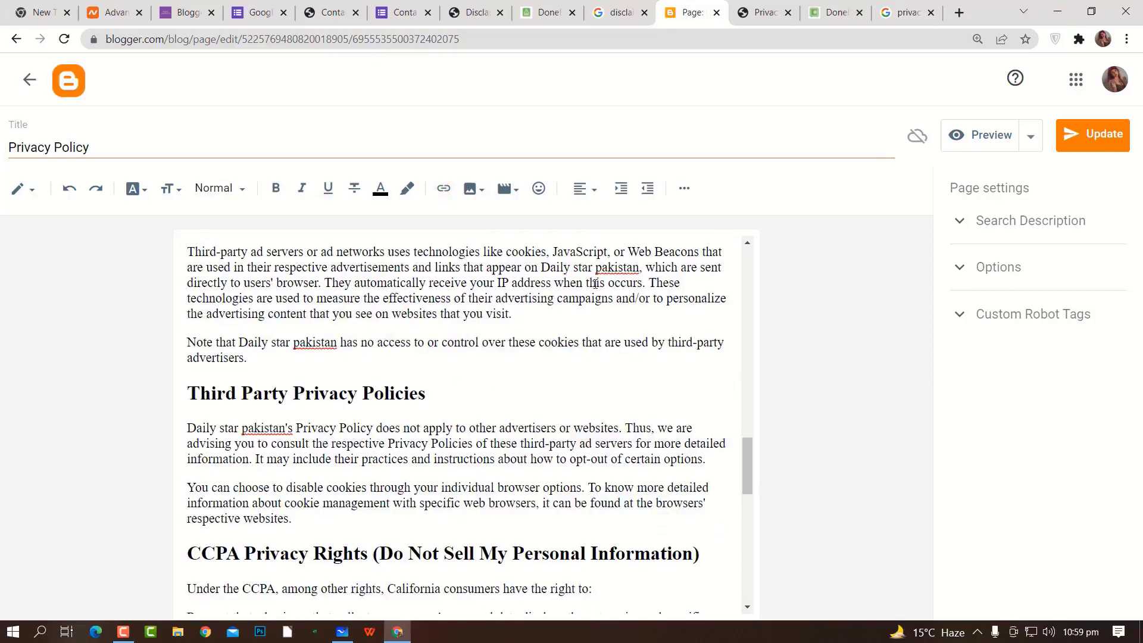
scroll(595, 284, "down", 15)
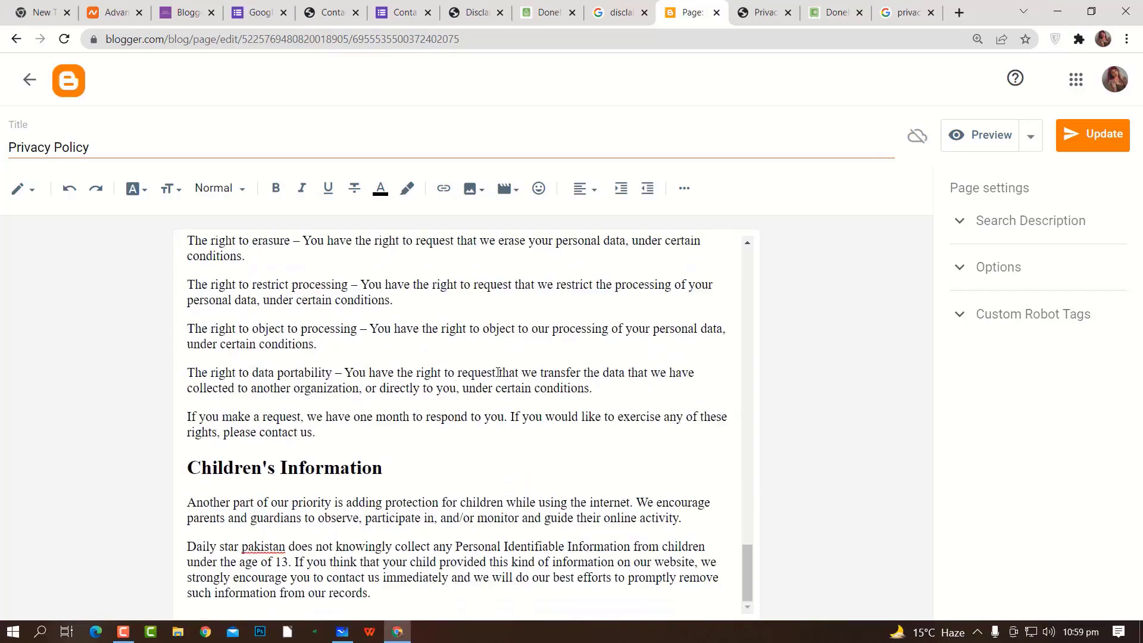
scroll(323, 538, "up", 20)
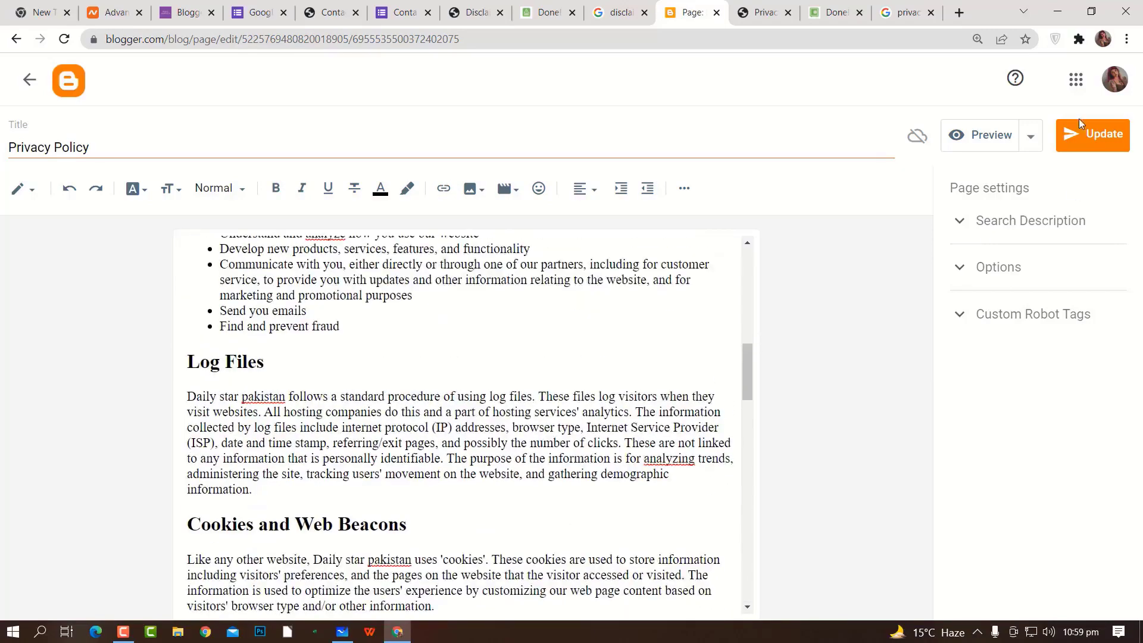
Save the Privacy Policy page and close the leftover search results tab.
left_click(1094, 134)
left_click(836, 13)
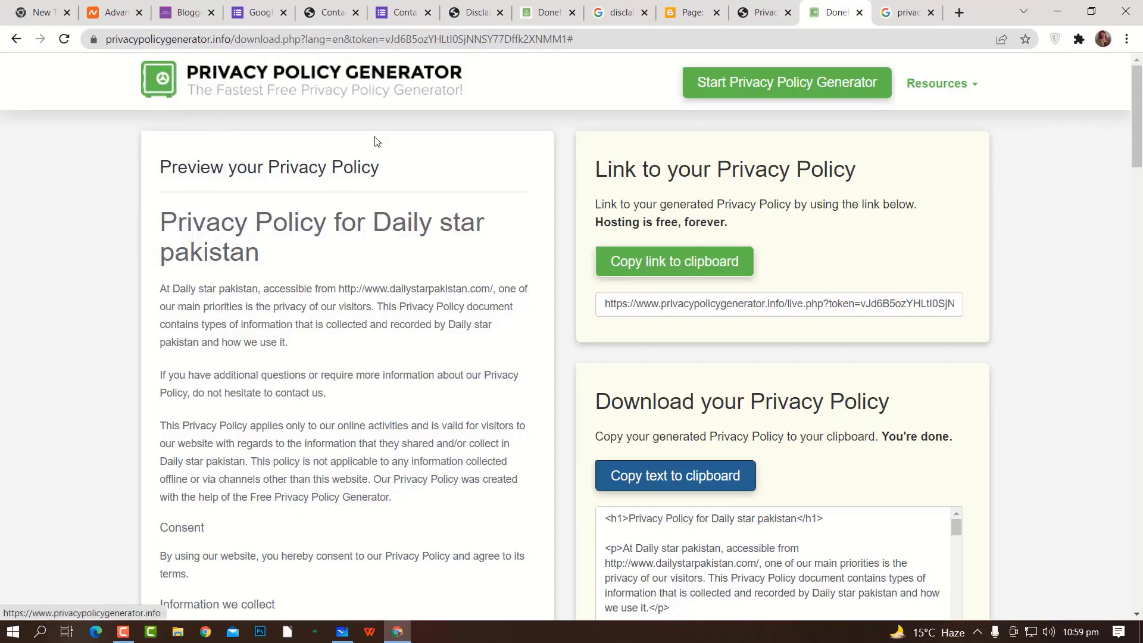
key("ctrl+shift+Tab")
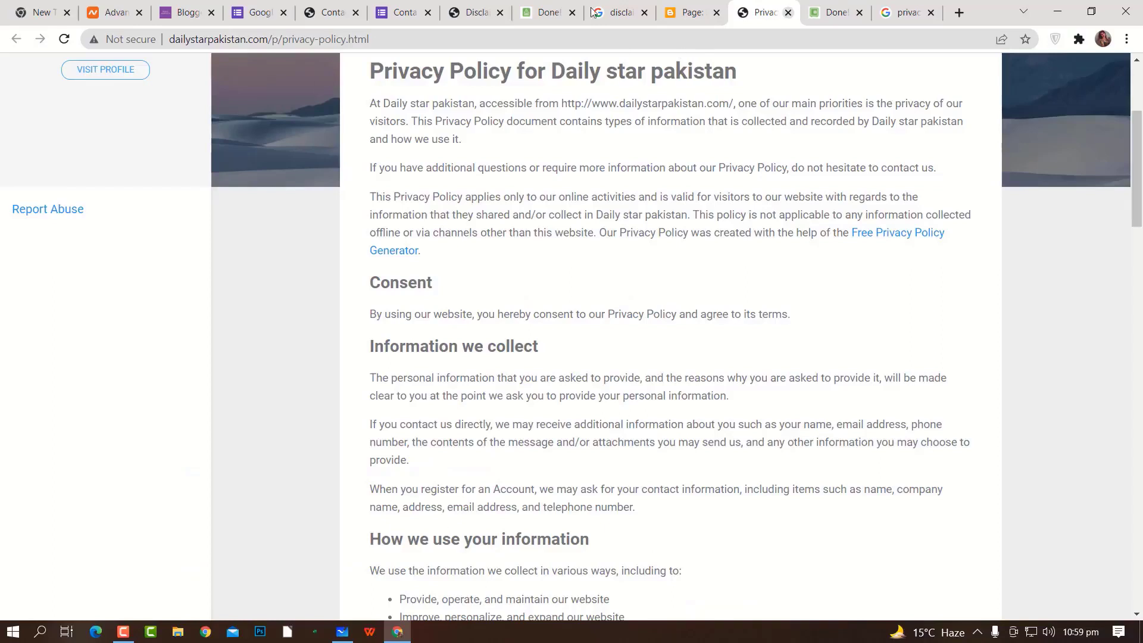
left_click(931, 12)
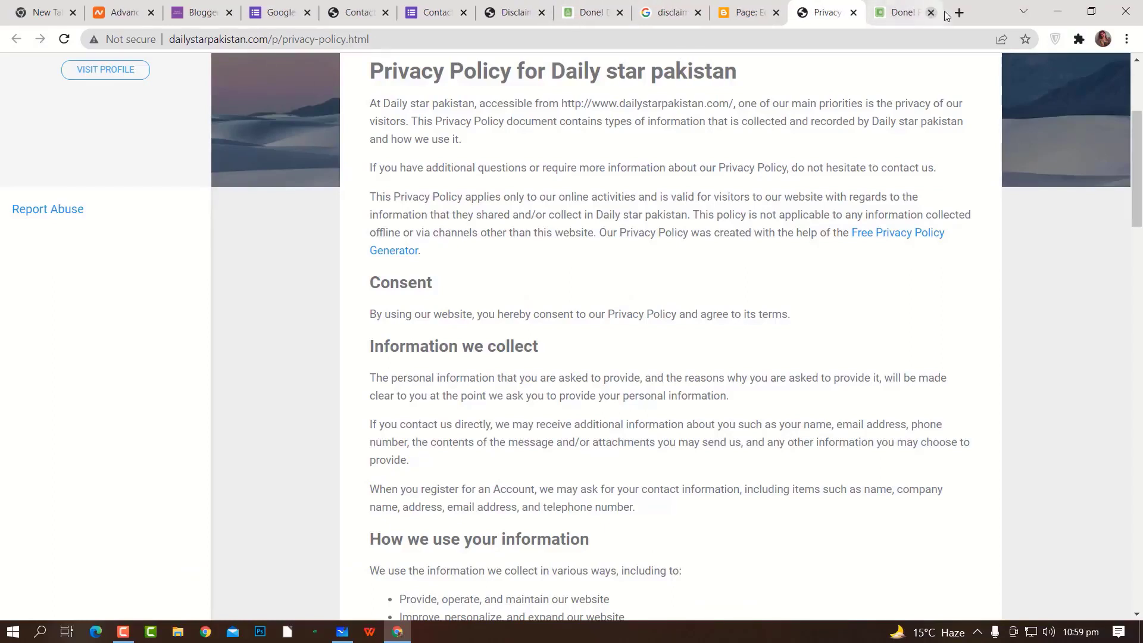
left_click(959, 13)
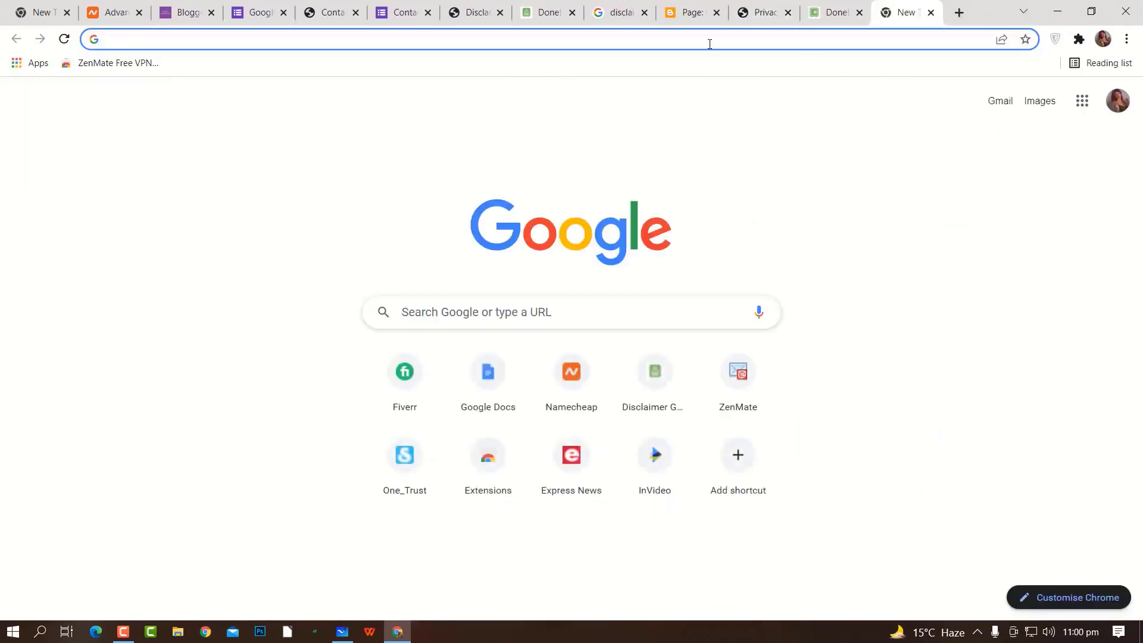
Close the generator, empty and published-policy tabs, then update the Privacy Policy page.
left_click(840, 16)
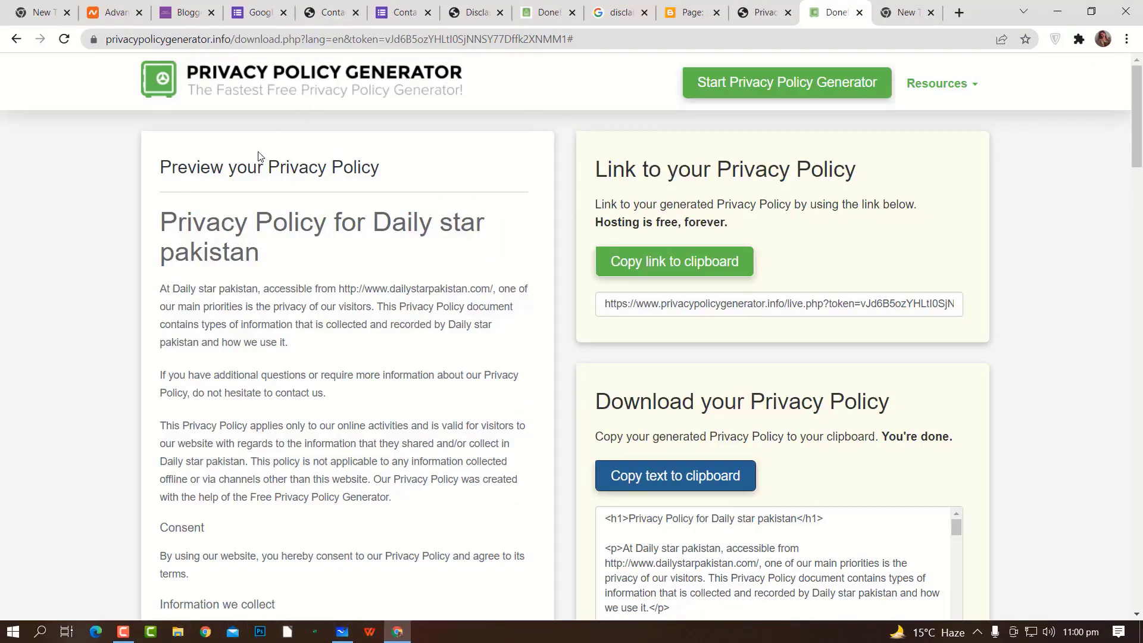
left_click(859, 12)
left_click(859, 12)
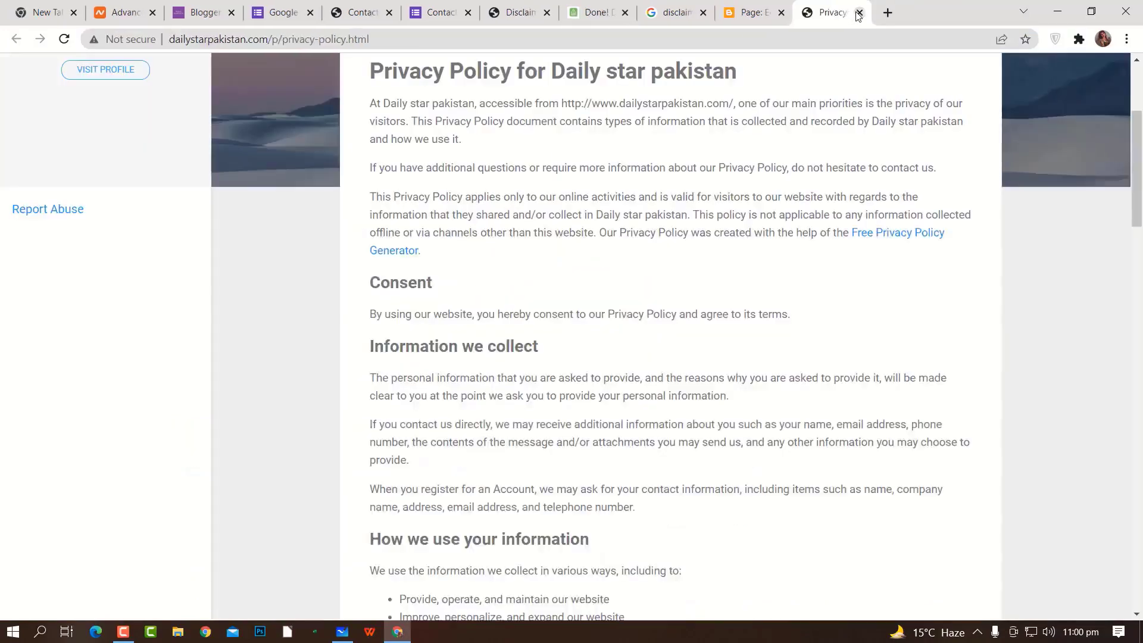
left_click(859, 13)
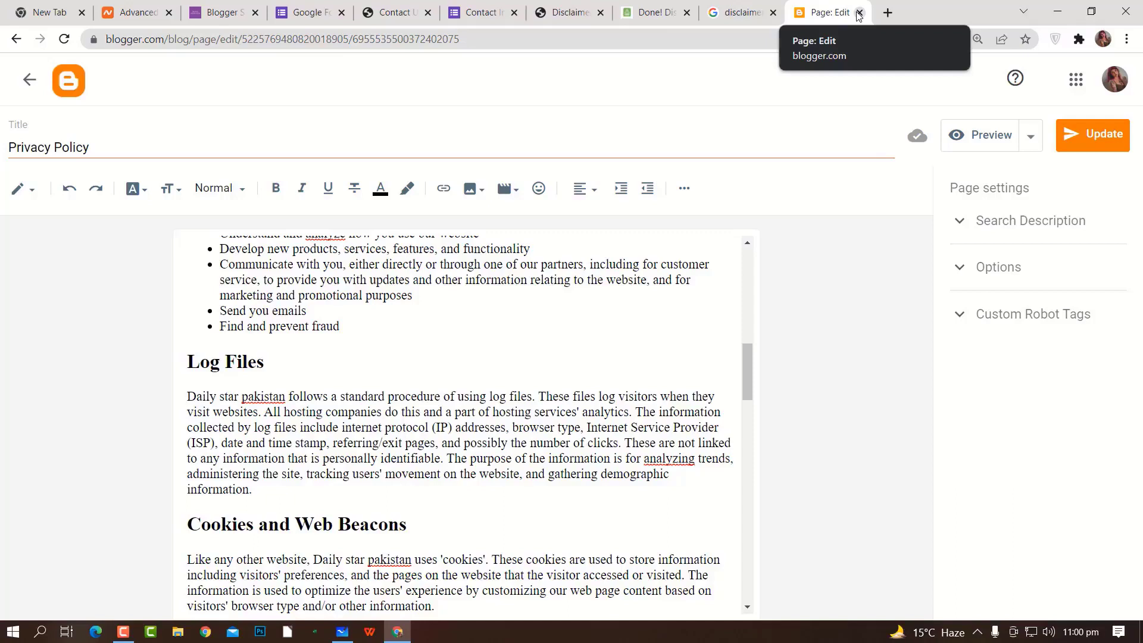
left_click(1097, 137)
Start a new blog page from the Blogger Pages list.
left_click(29, 80)
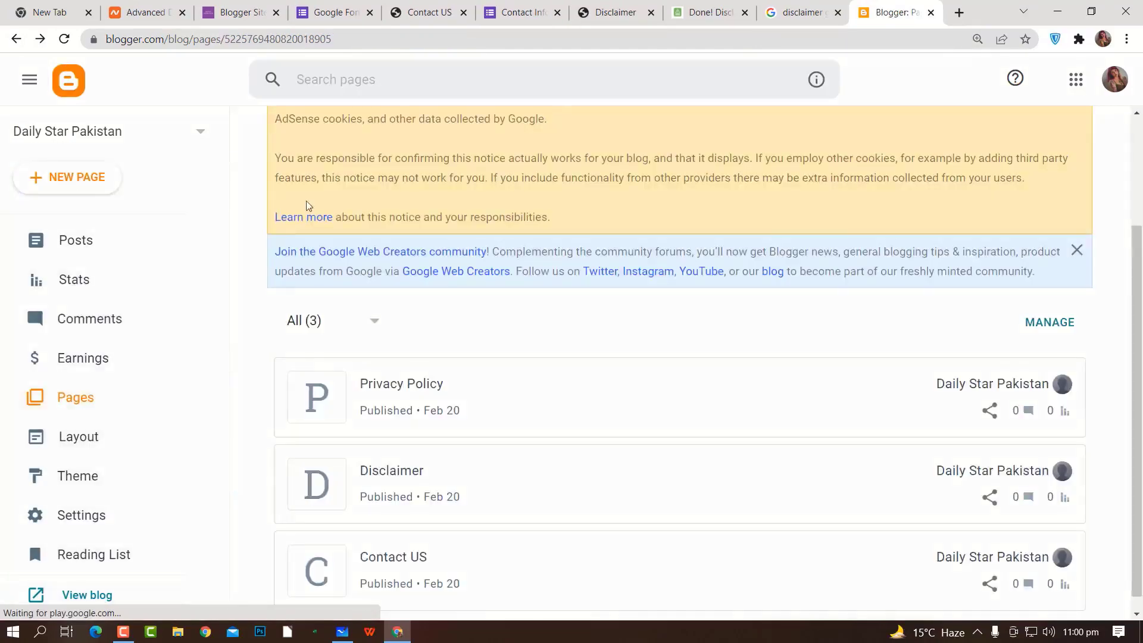
left_click(116, 187)
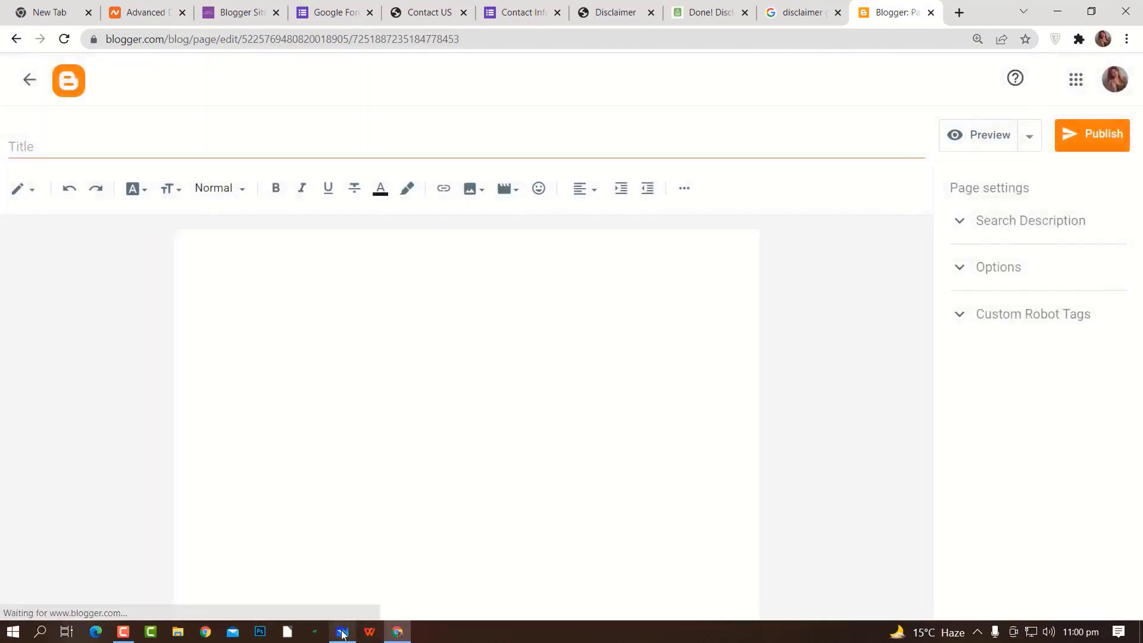
left_click(343, 633)
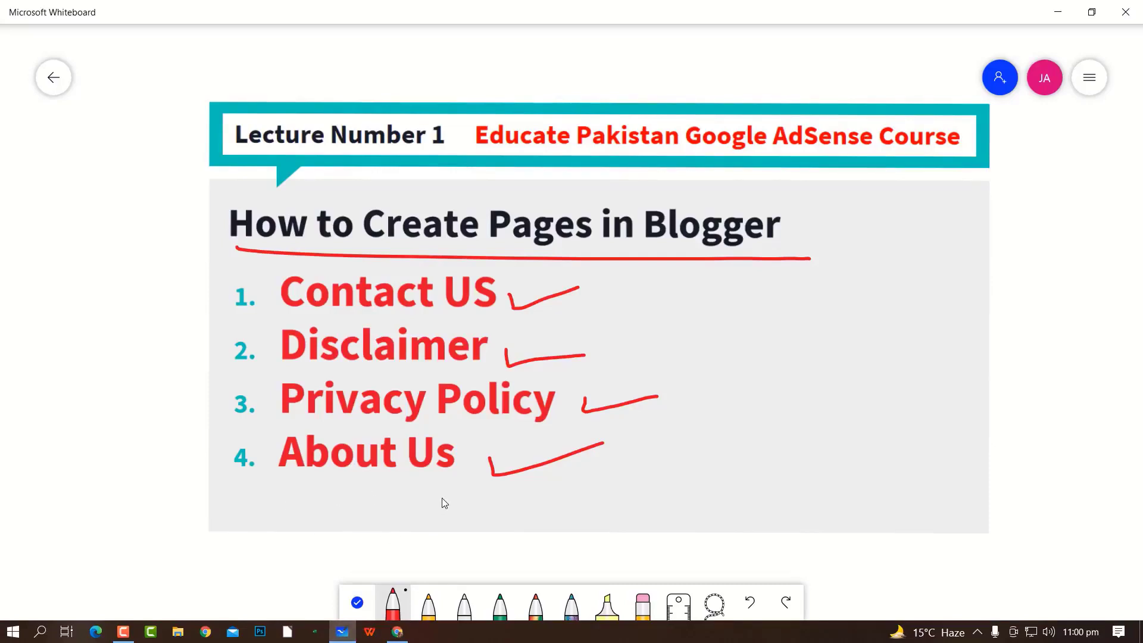
left_click(397, 632)
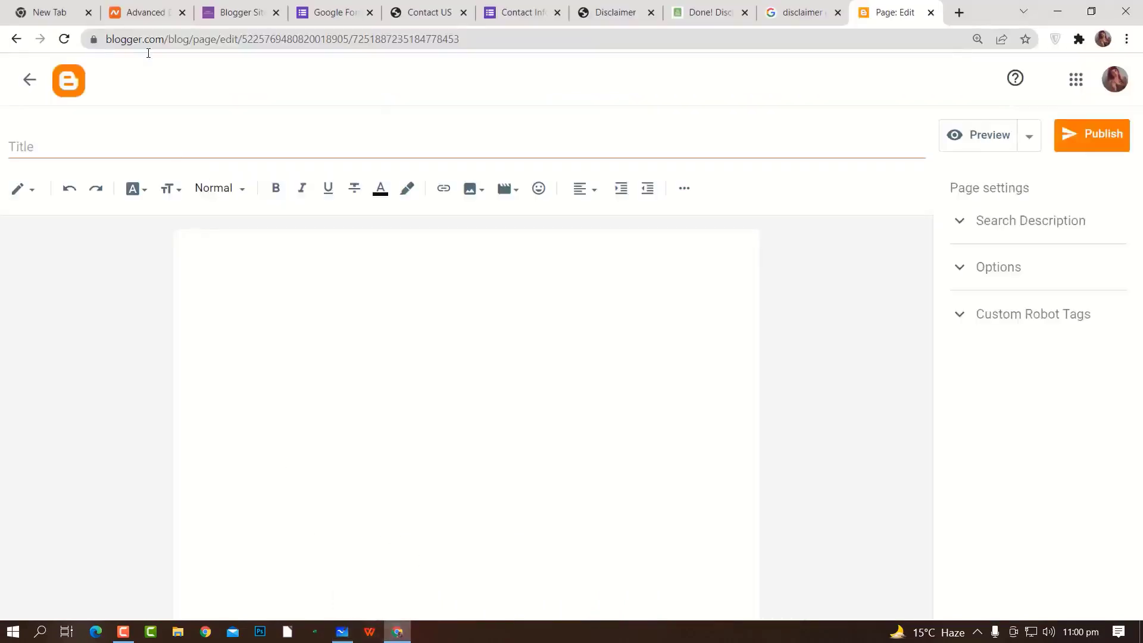
Enter 'About US' in the page Title field and copy it to the clipboard.
left_click(112, 145)
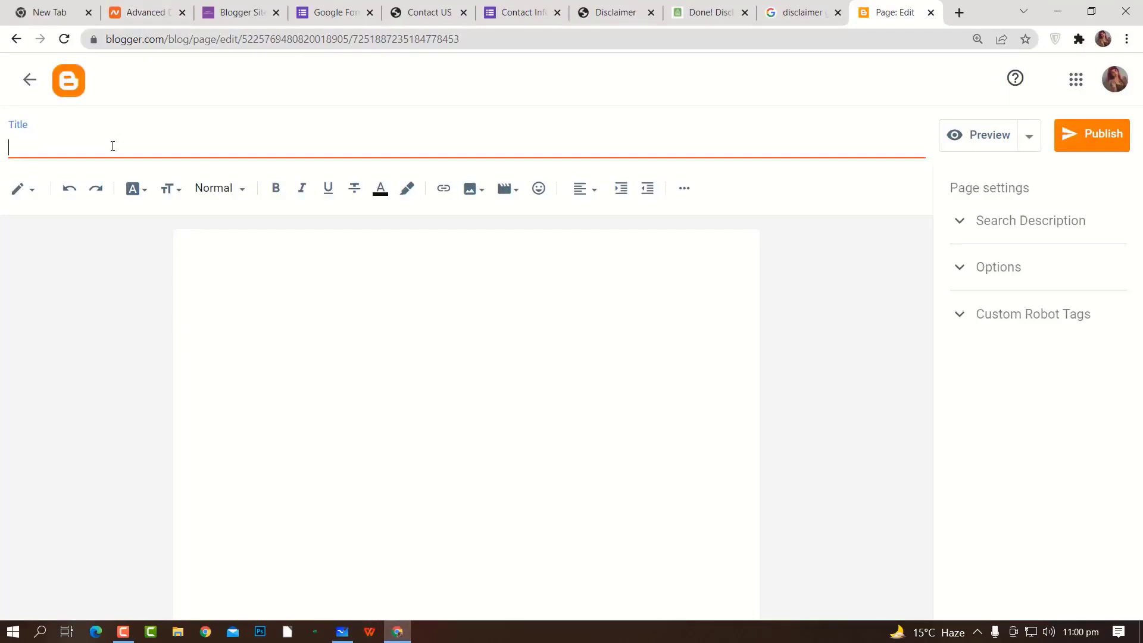
type("About Us")
key("BackSpace")
type("S")
key("BackSpace")
type("S")
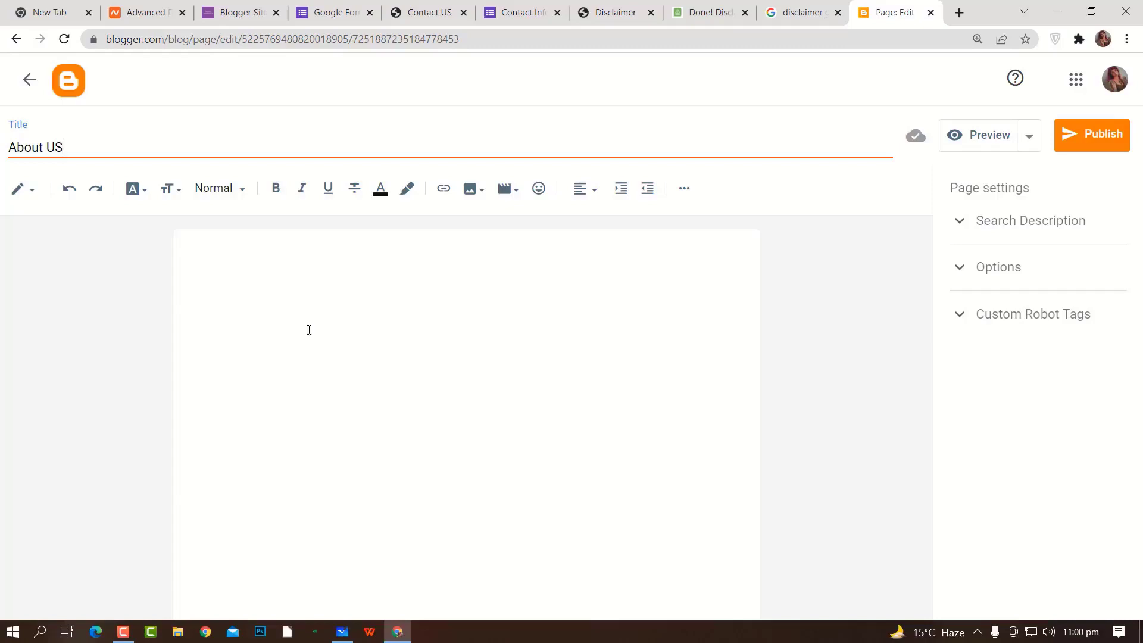
key("ctrl+shift+Left")
key("ctrl+shift+Left")
right_click(67, 141)
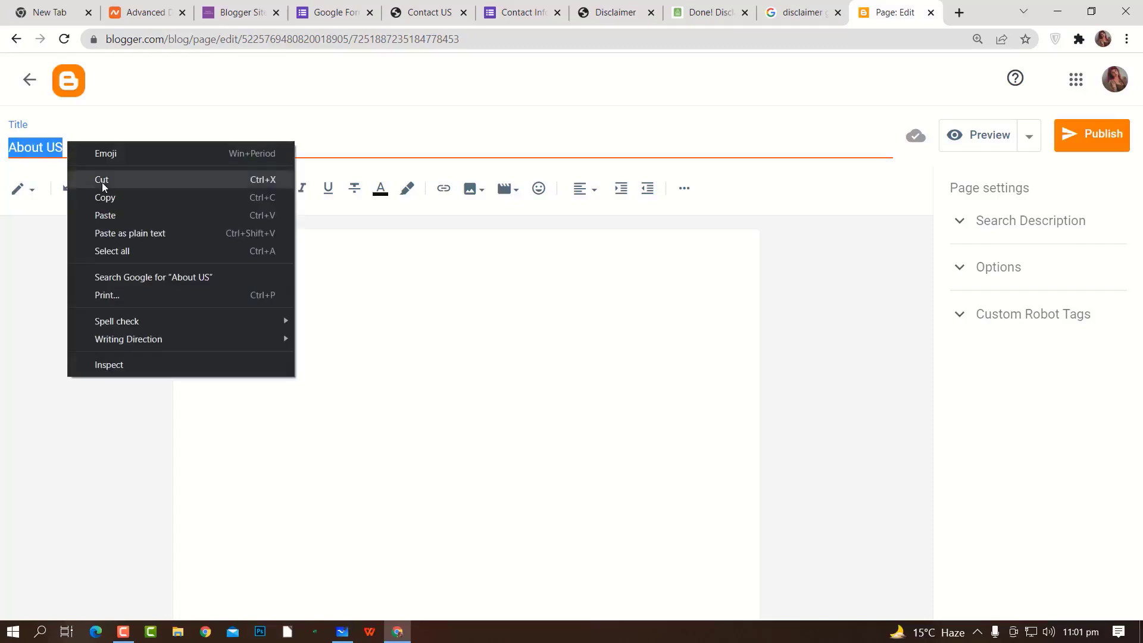
left_click(105, 194)
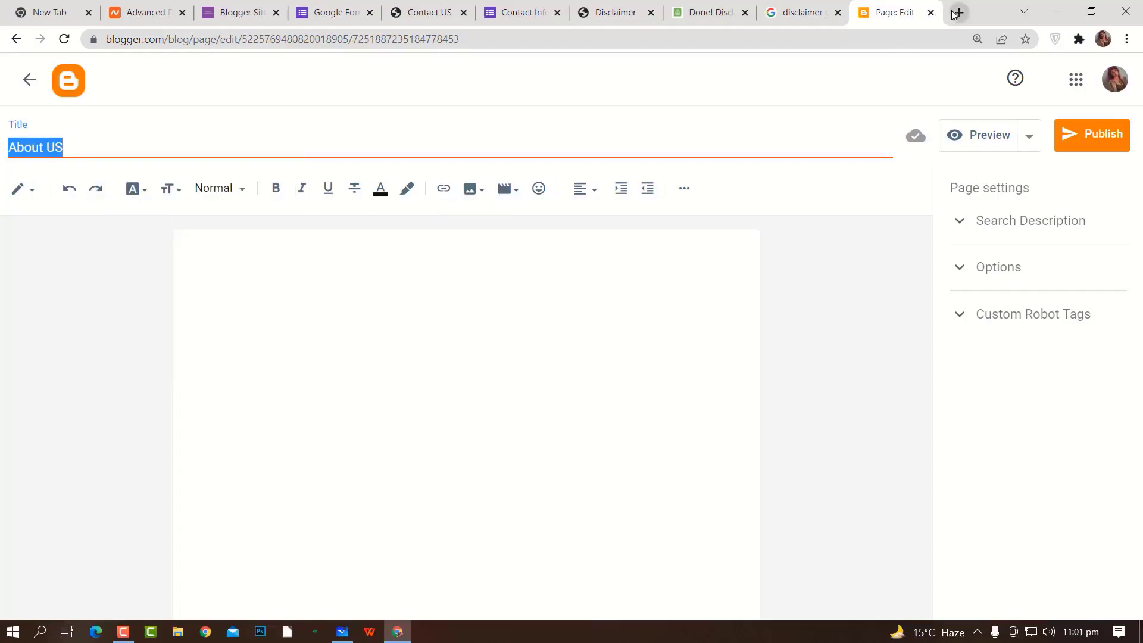
In a new tab, search Google for 'about us generator'.
left_click(958, 12)
right_click(462, 306)
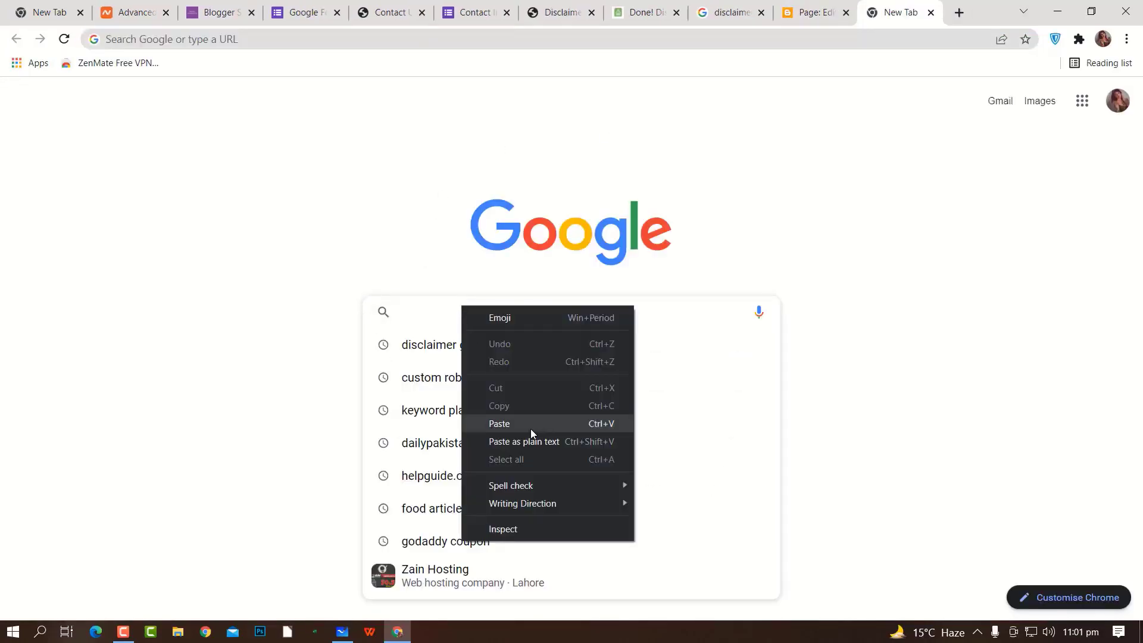
left_click(530, 427)
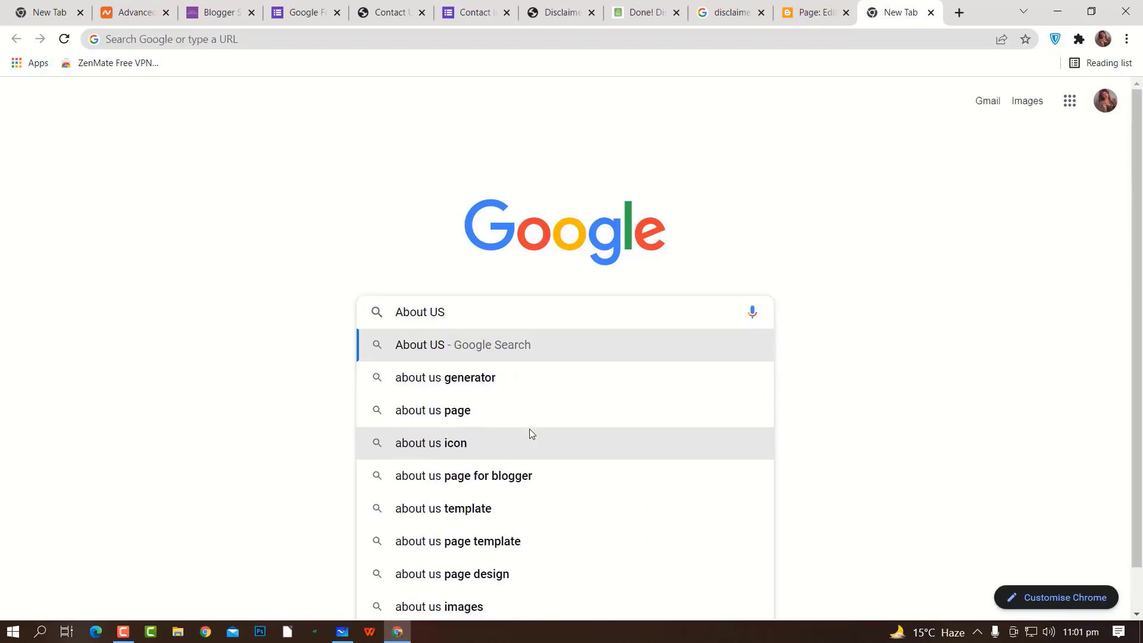
left_click(474, 392)
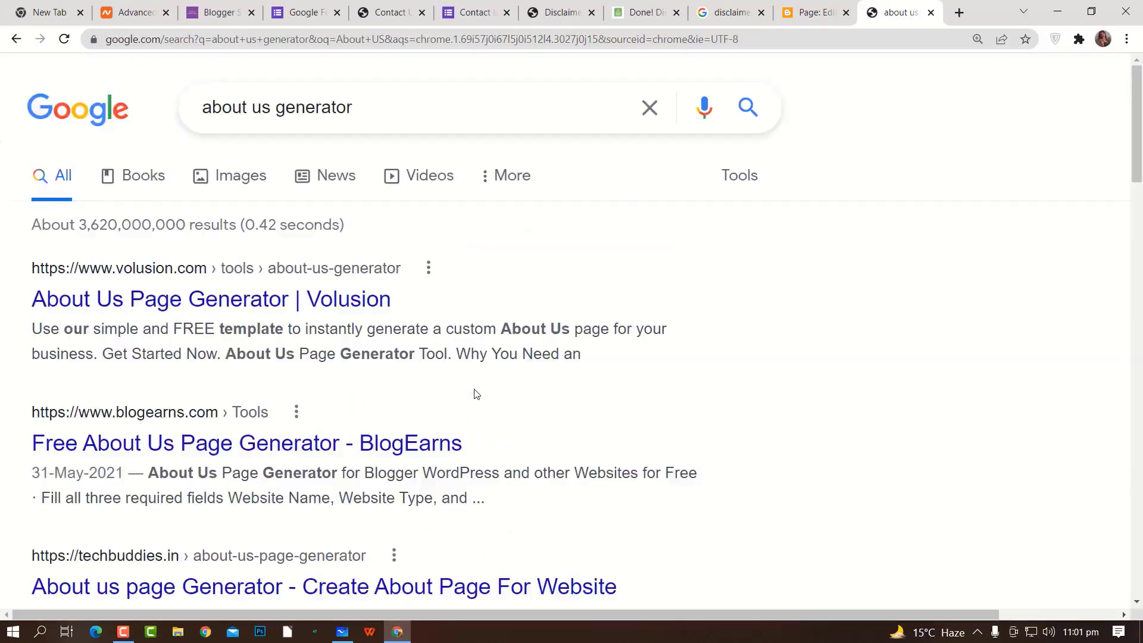
scroll(294, 395, "down", 10)
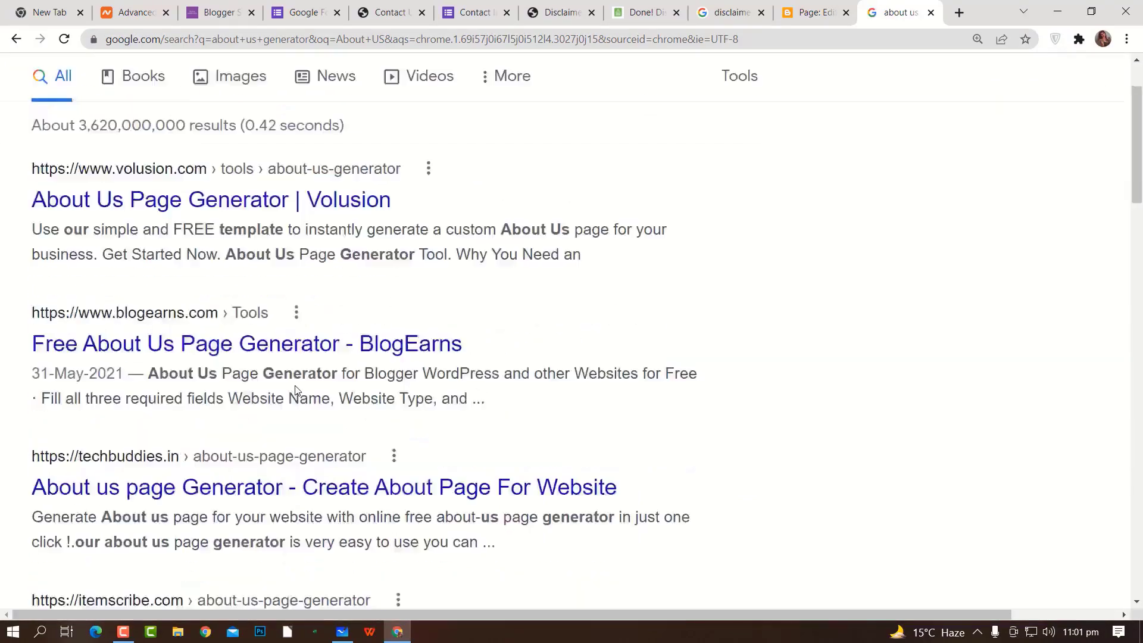
scroll(232, 256, "up", 1)
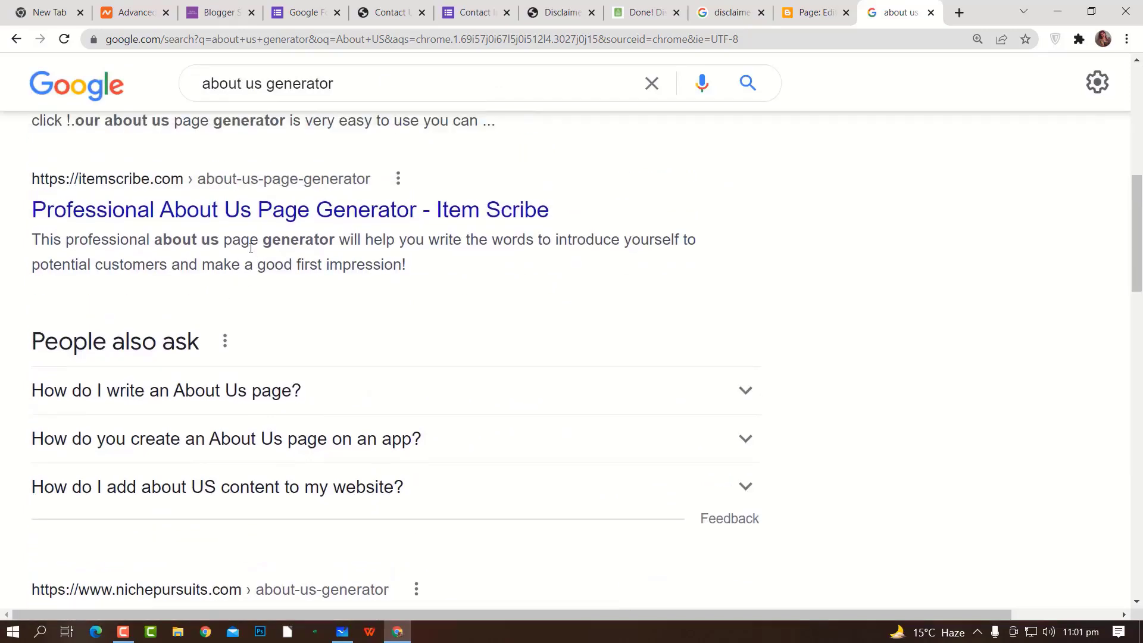
Open the ItemScribe About Us generator result and its Start Here page.
left_click(229, 219)
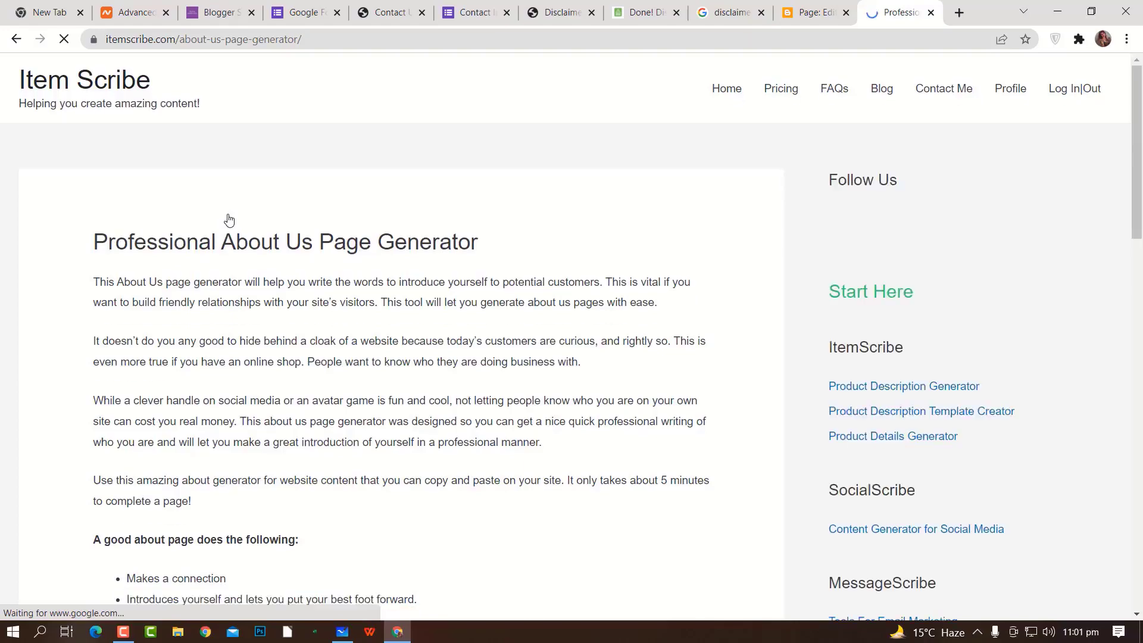
scroll(234, 320, "down", 5)
scroll(234, 319, "down", 2)
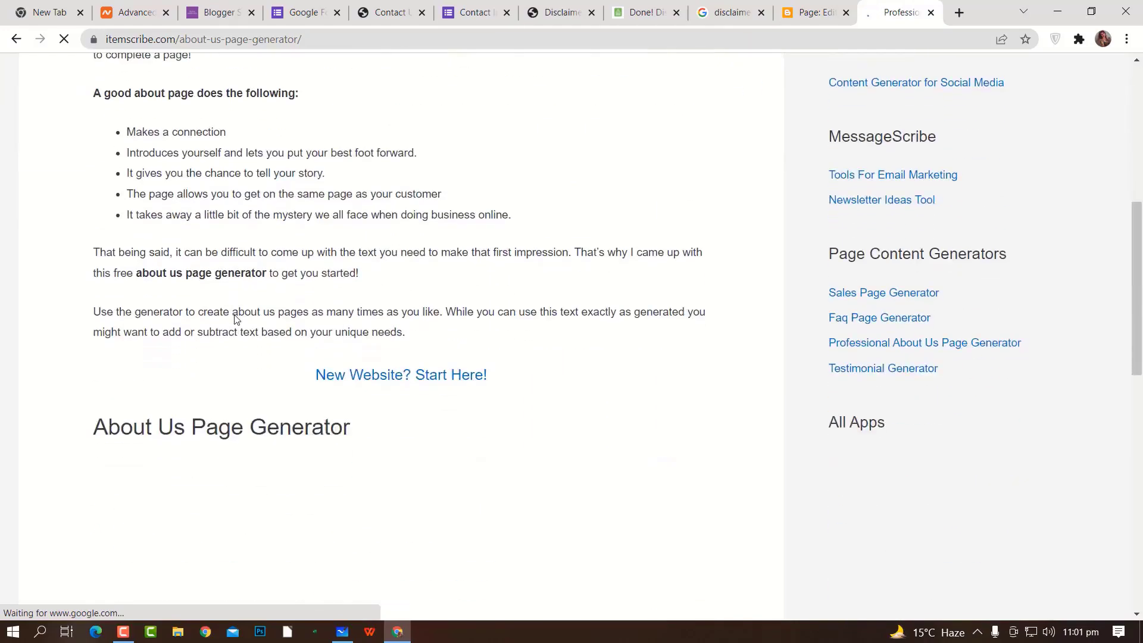
left_click(426, 381)
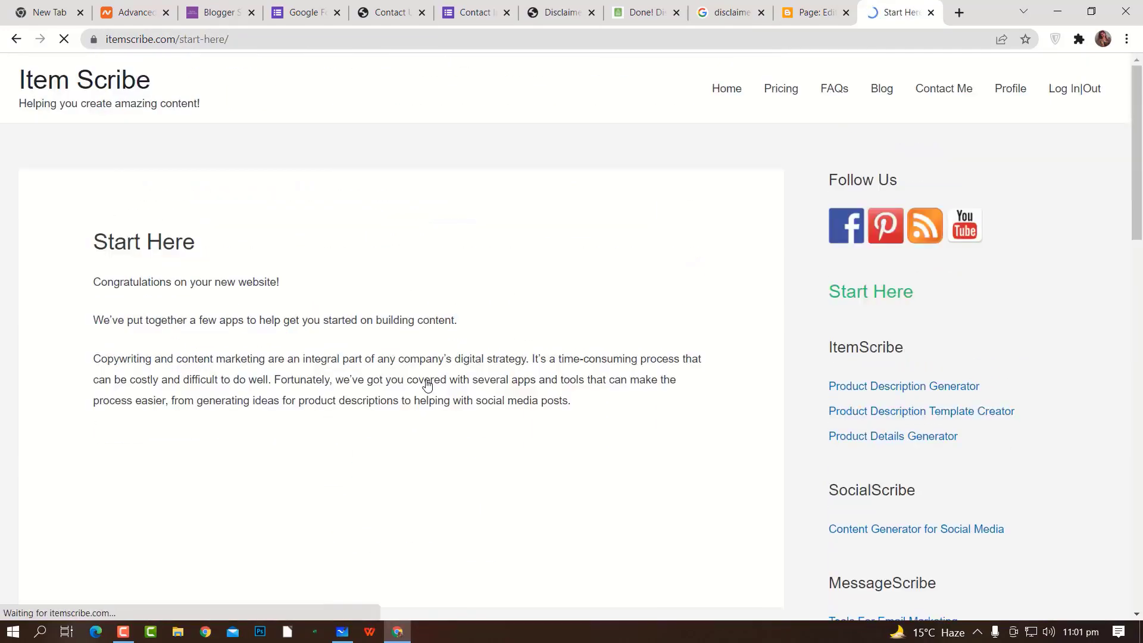
scroll(426, 384, "down", 5)
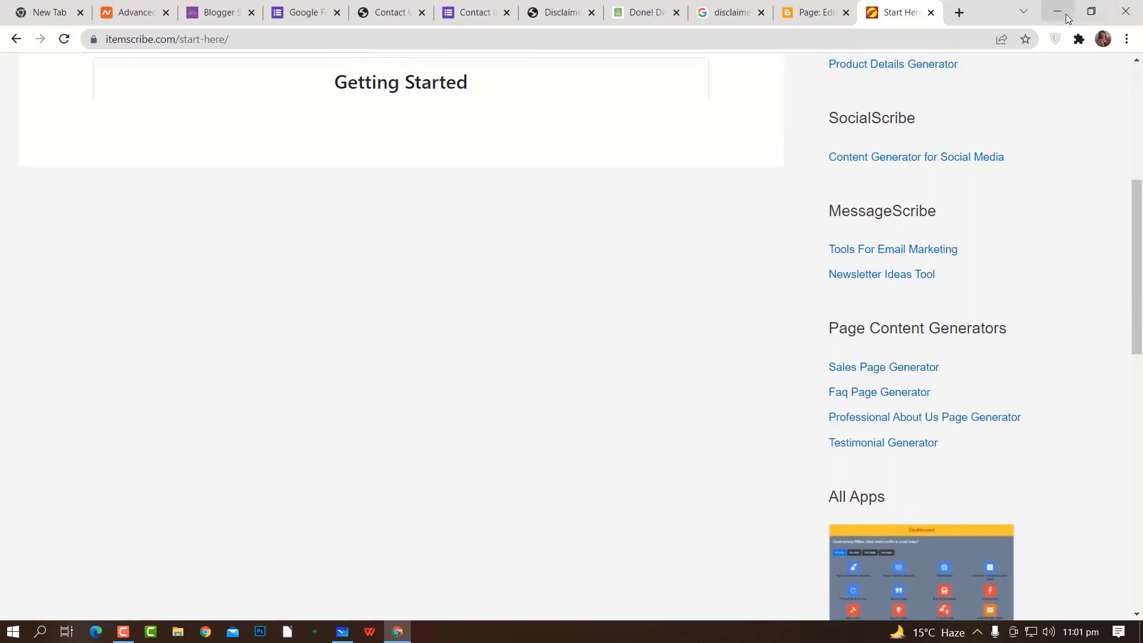
left_click(1066, 16)
Copy the five lines from the Google Adsense Course note and return to Blogger.
left_click(1067, 16)
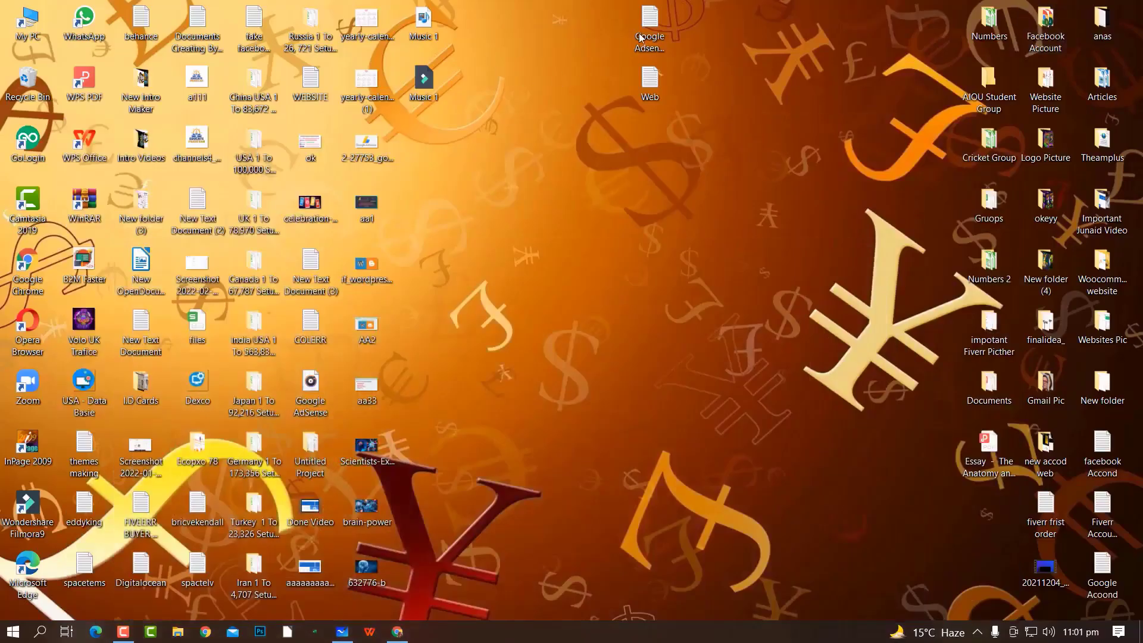
double_click(640, 38)
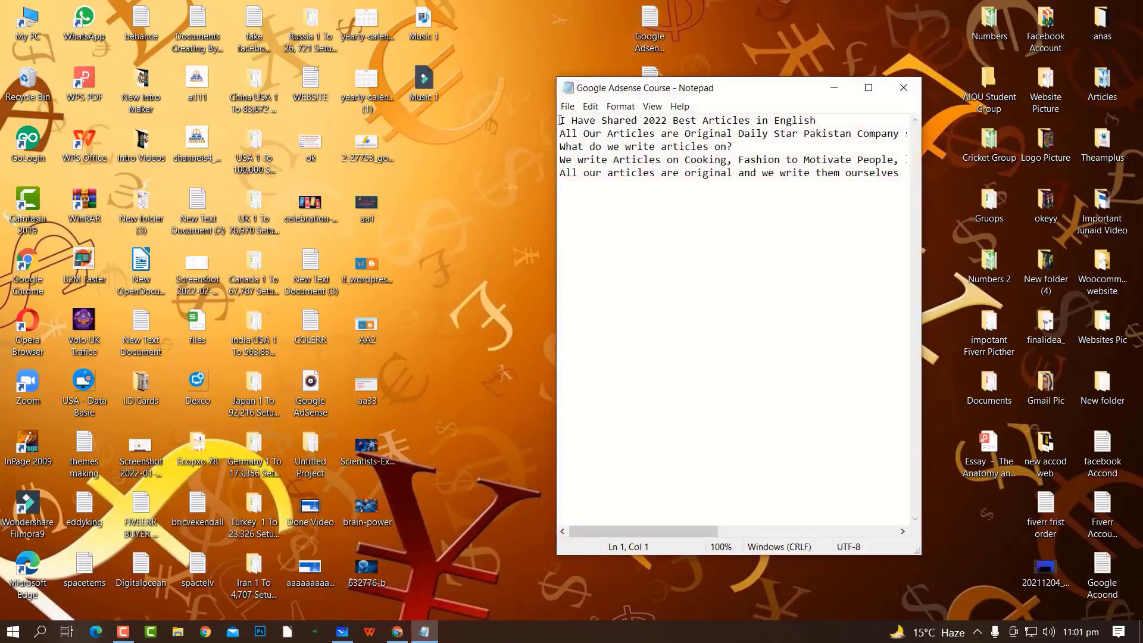
left_click_drag(569, 124, 965, 253)
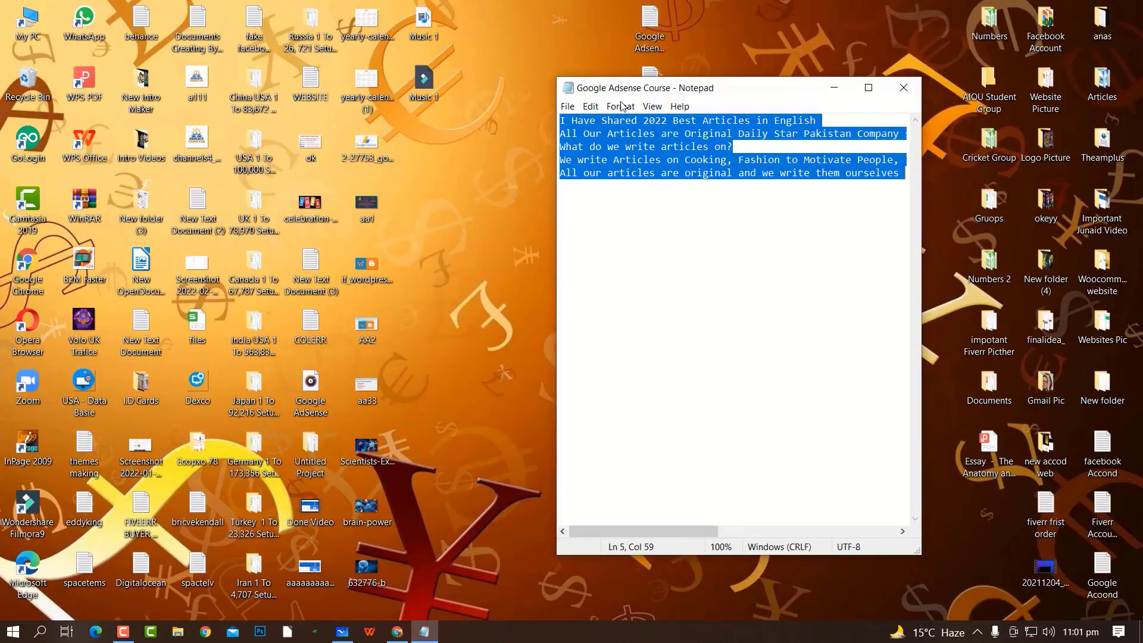
right_click(623, 132)
left_click(655, 172)
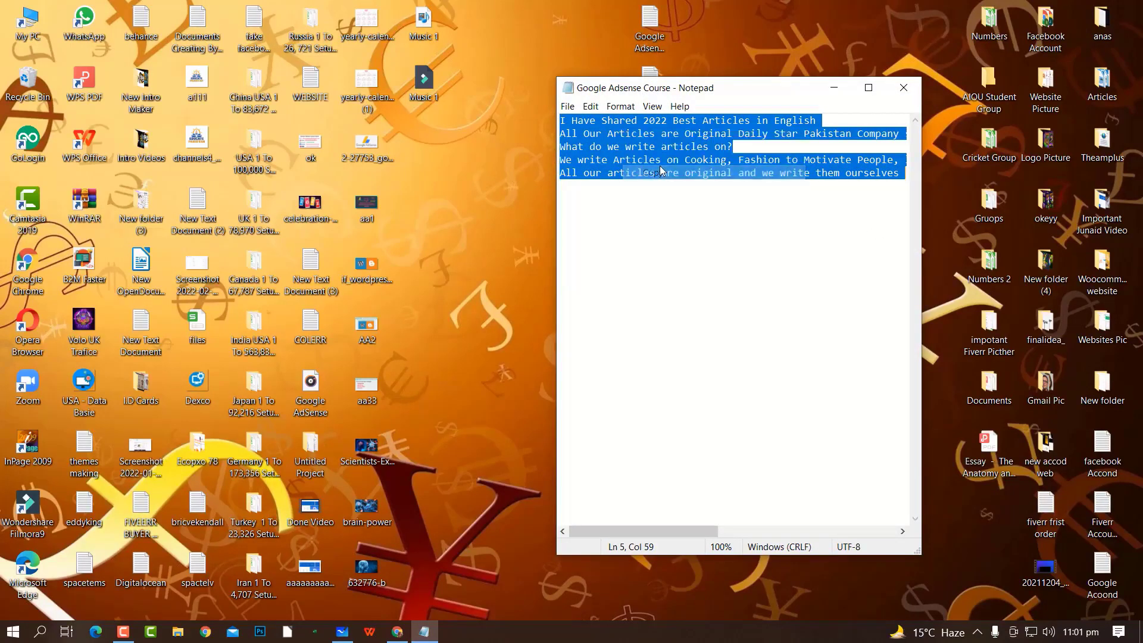
left_click(397, 631)
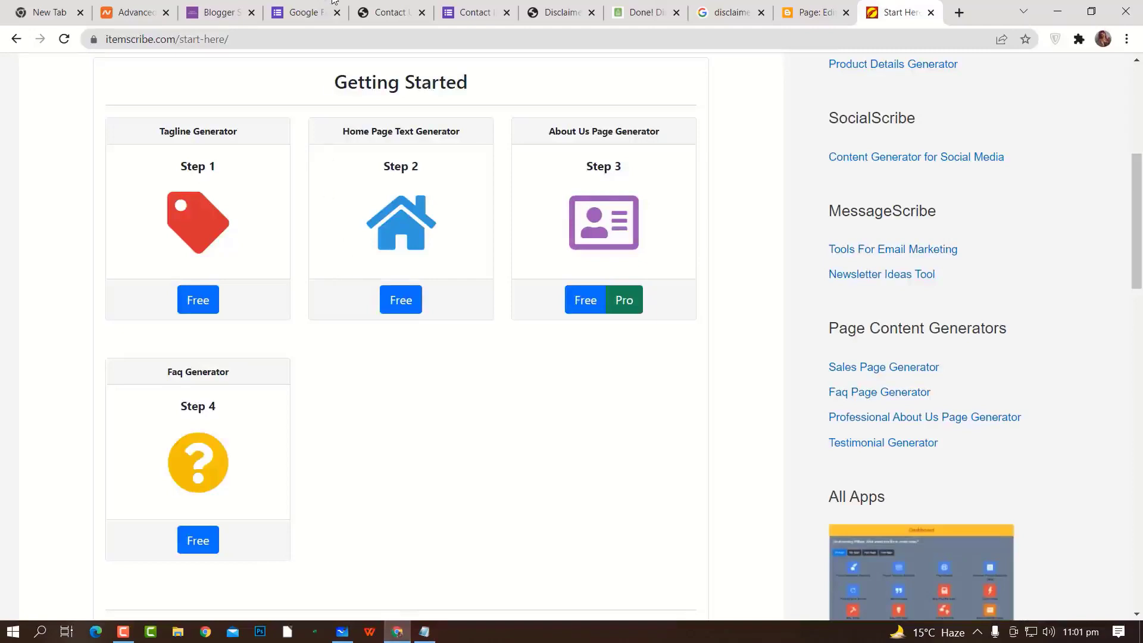
left_click(812, 12)
Paste the article text into the About US body and change 2021 to 2022.
left_click(252, 291)
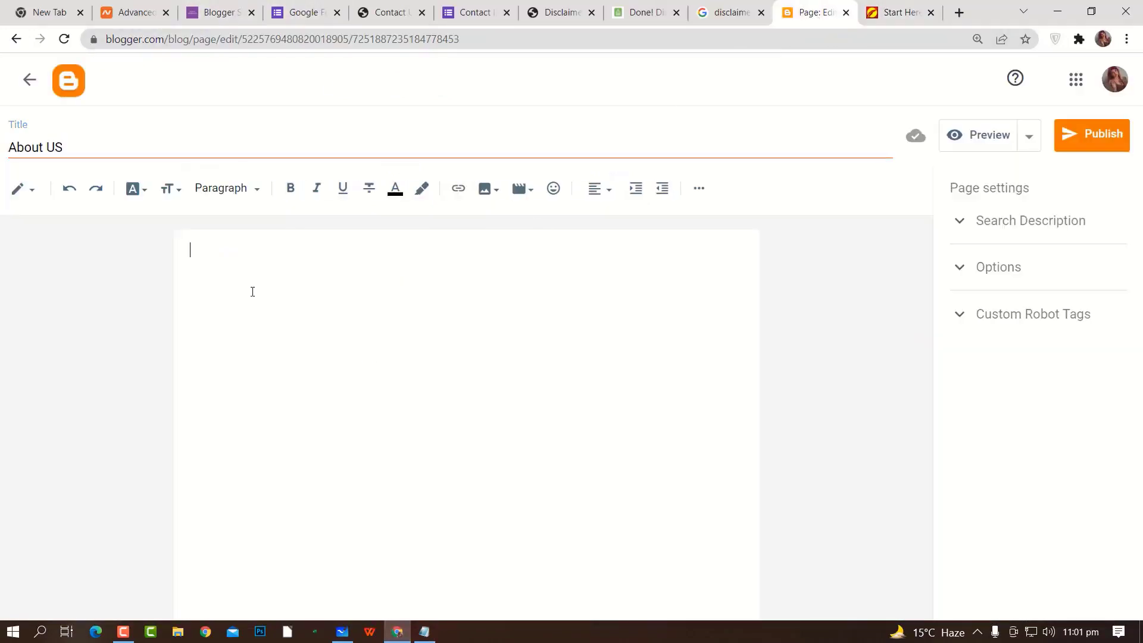
right_click(253, 291)
left_click(292, 405)
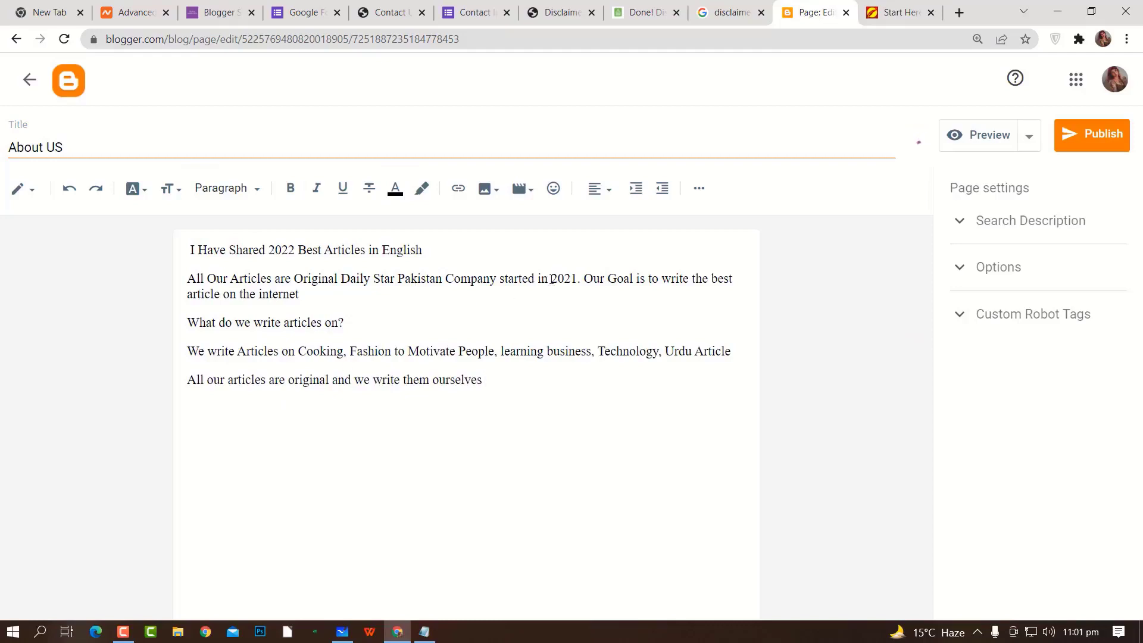
left_click_drag(571, 275, 578, 275)
type("2")
Add a final 'Email' line with the site's contact e-mail address.
left_click(499, 435)
key("Return")
type("EM")
key("BackSpace")
type("mayl. Esd")
key("BackSpace")
key("BackSpace")
key("BackSpace")
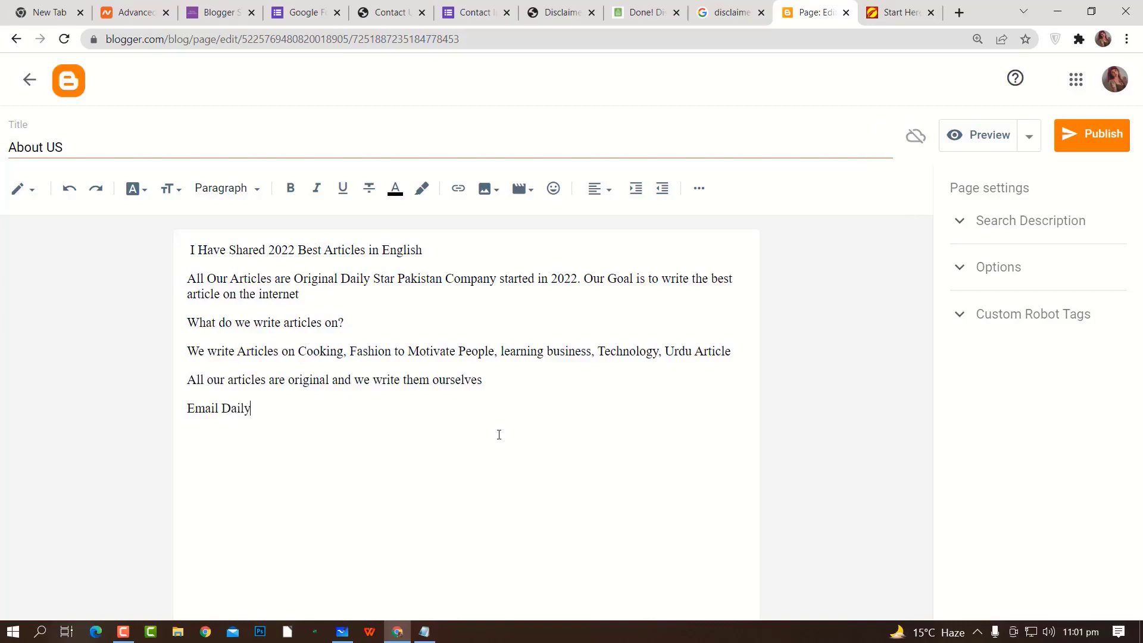
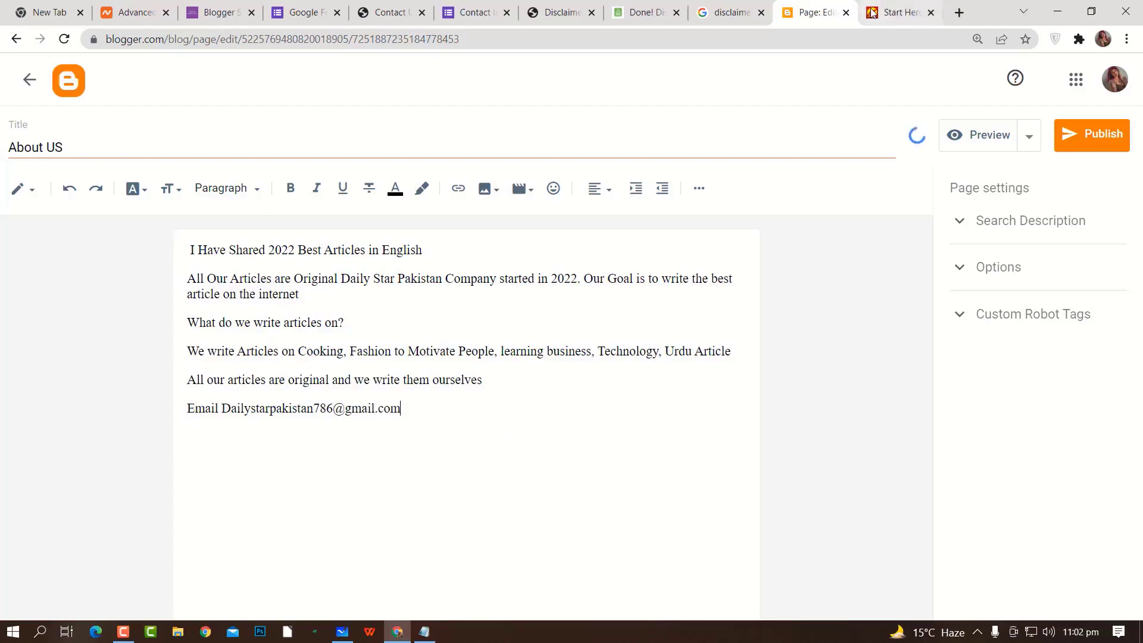
Check the ItemScribe Start Here page, then return to the About US editor.
left_click(896, 13)
scroll(475, 352, "up", 6)
scroll(477, 381, "down", 8)
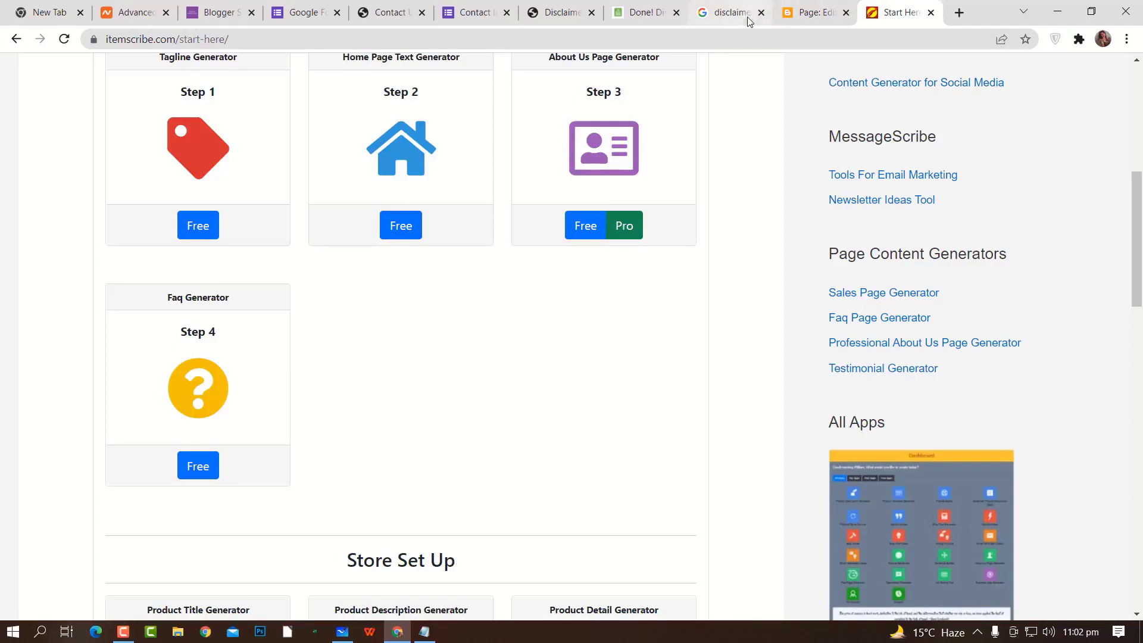
left_click(805, 13)
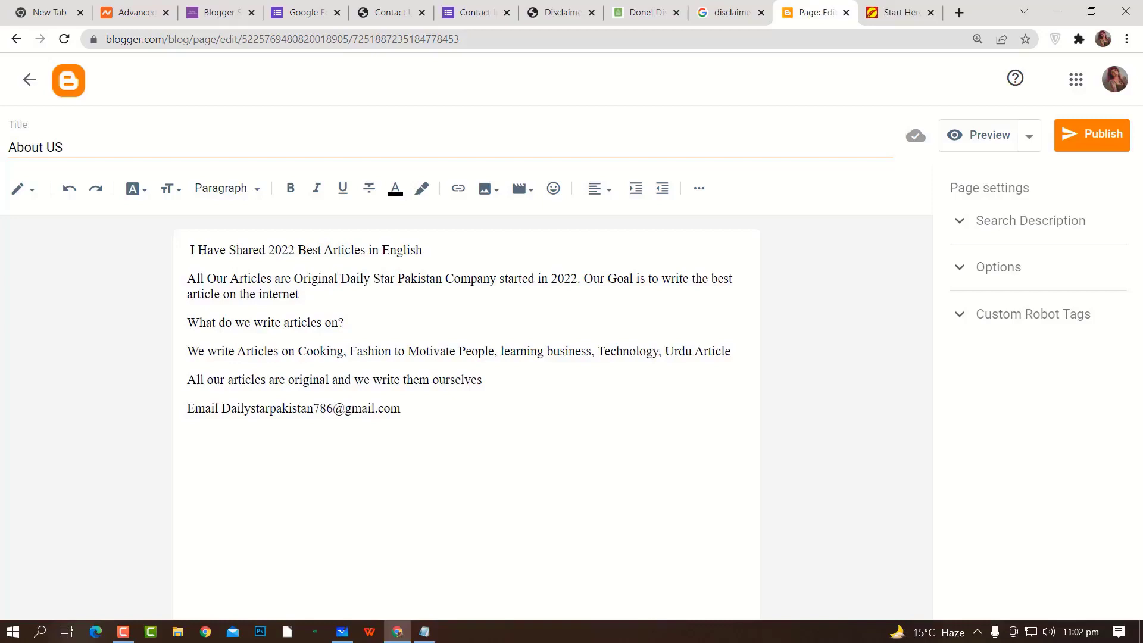
Select 'Daily Star Pakistan' in the About US body and start publishing the page.
left_click_drag(341, 279, 446, 278)
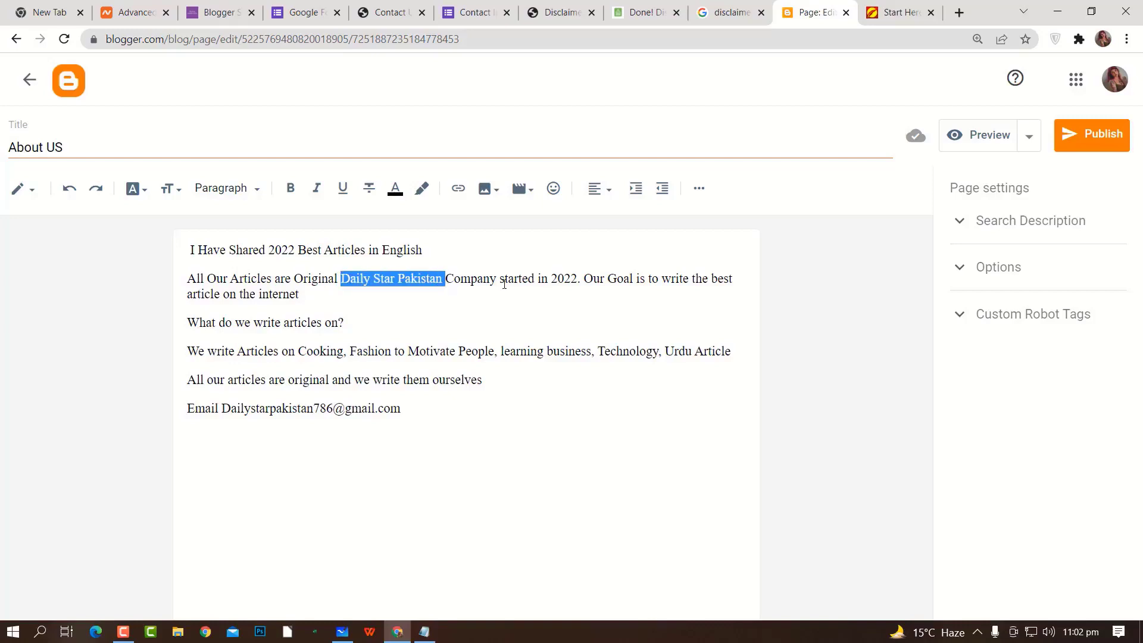
left_click(1116, 134)
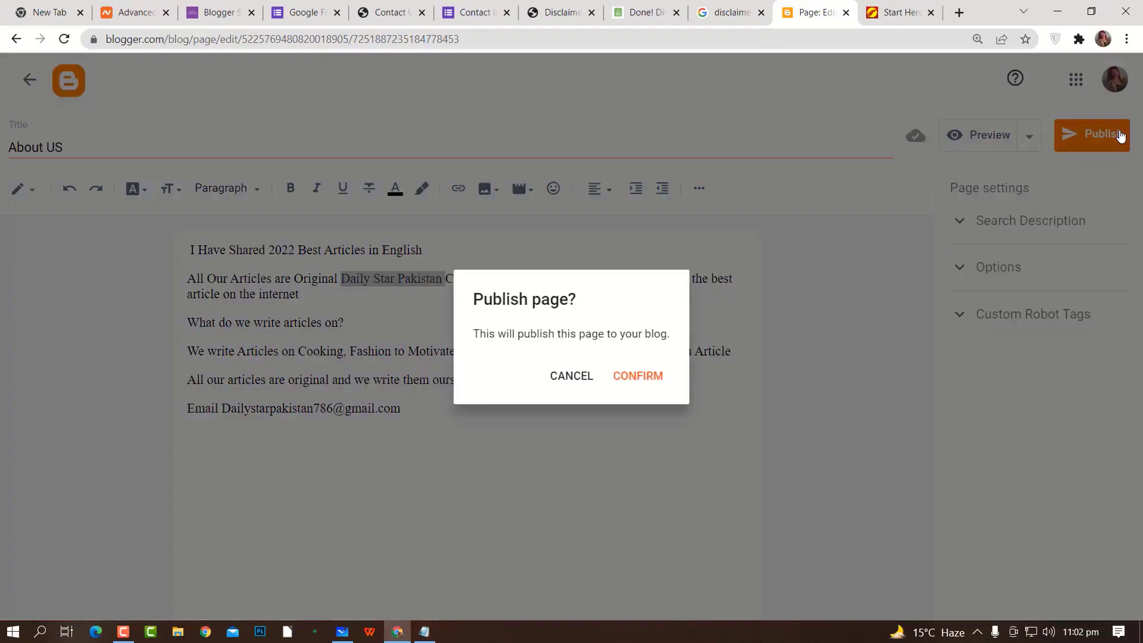
Confirm publishing the About US page.
left_click(637, 377)
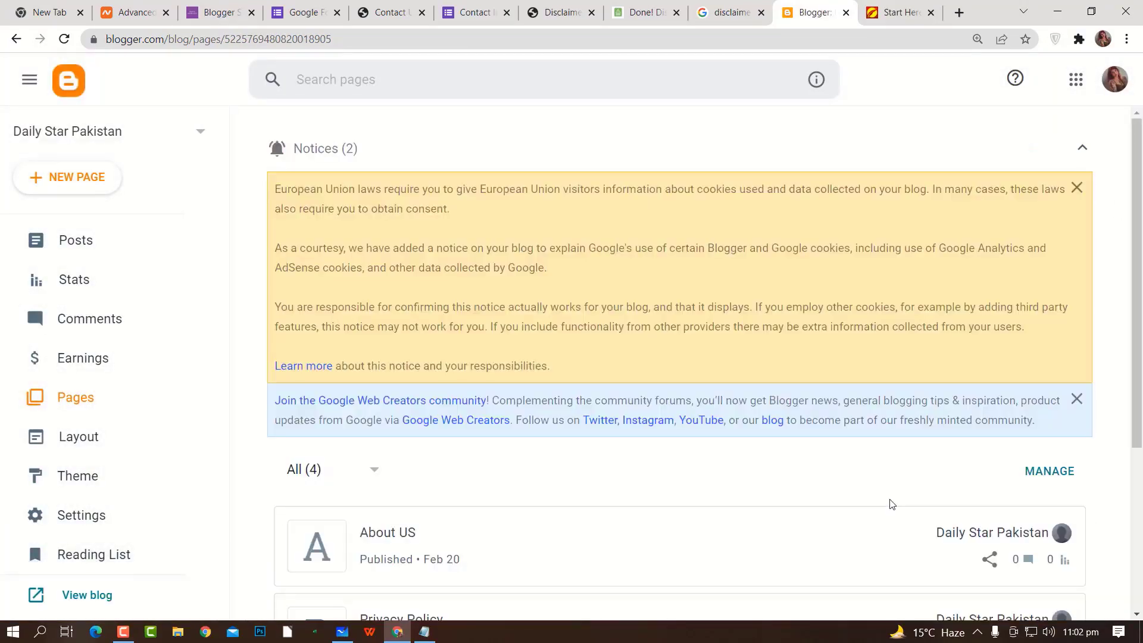
key("ctrl+minus")
key("ctrl+minus")
key("ctrl+minus")
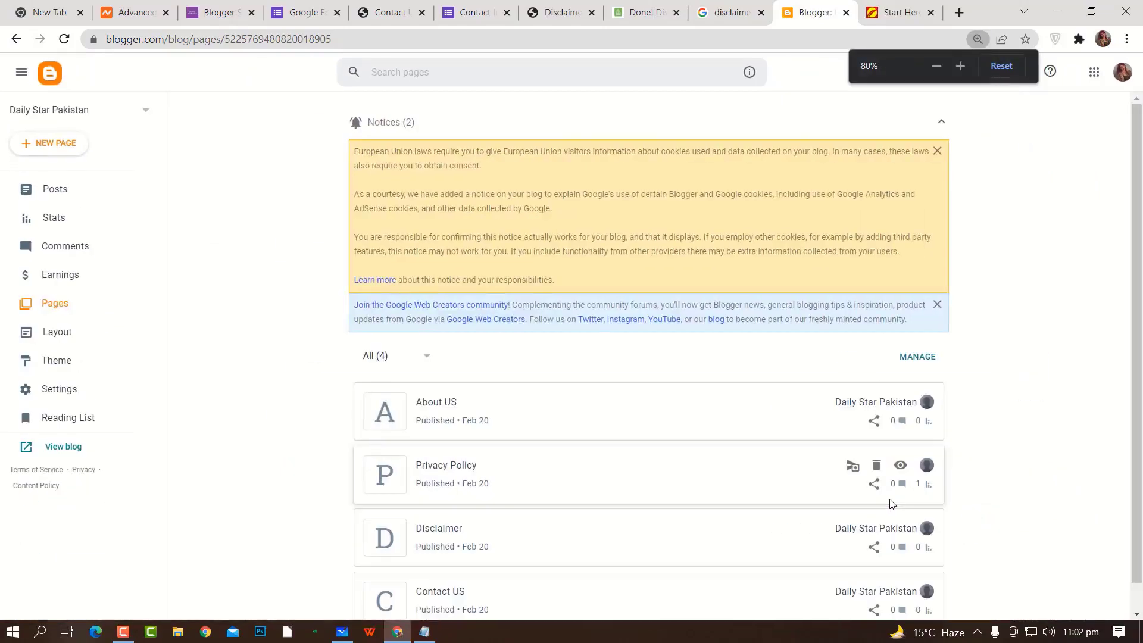
key("ctrl+plus")
key("ctrl+plus")
key("ctrl+plus")
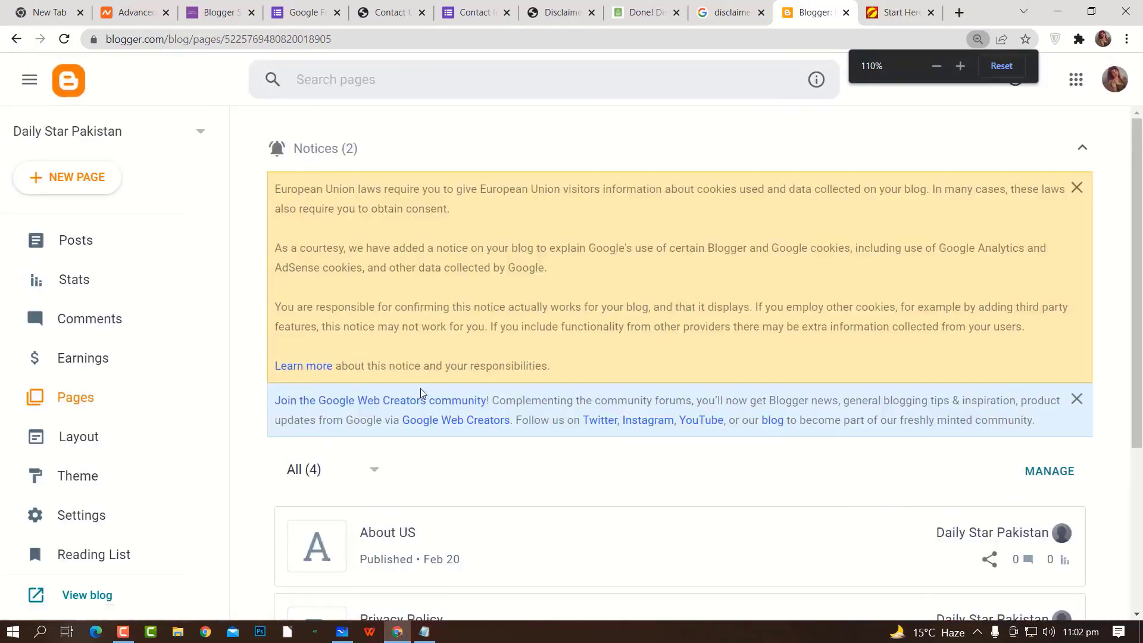
From Settings, open the live Daily Star Pakistan blog in a new tab.
scroll(3, 486, "down", 2)
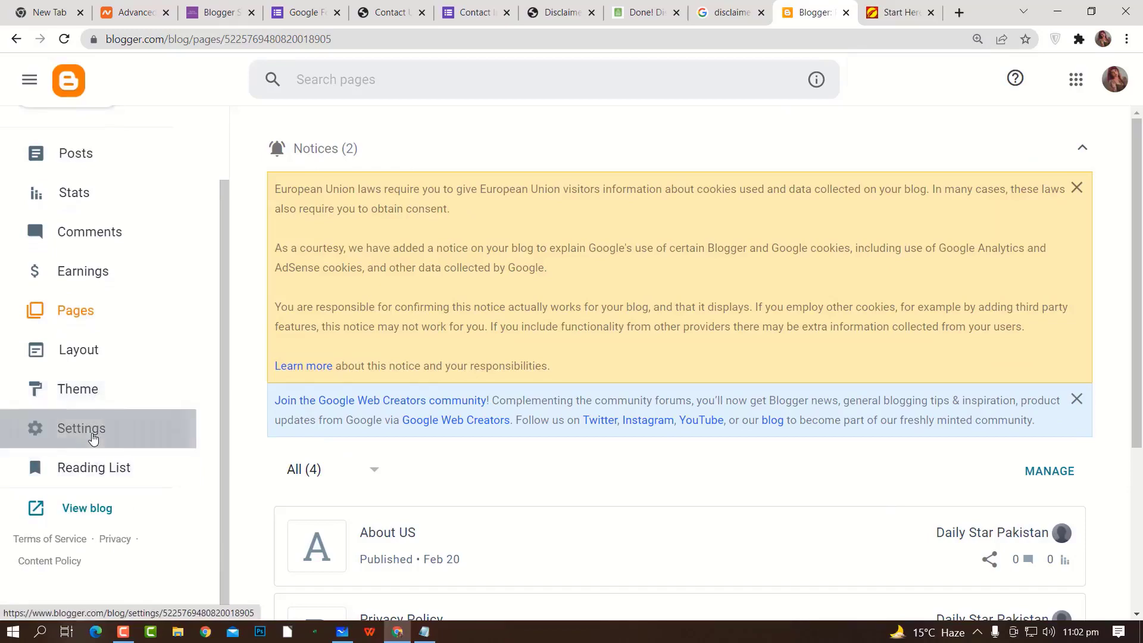
left_click(91, 431)
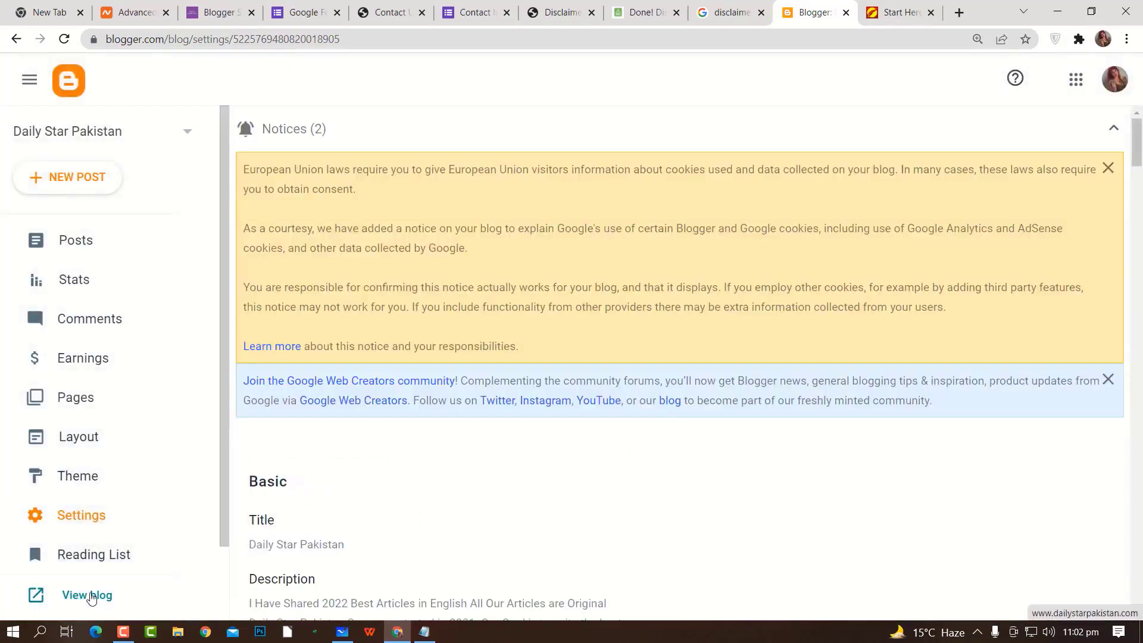
left_click(72, 595)
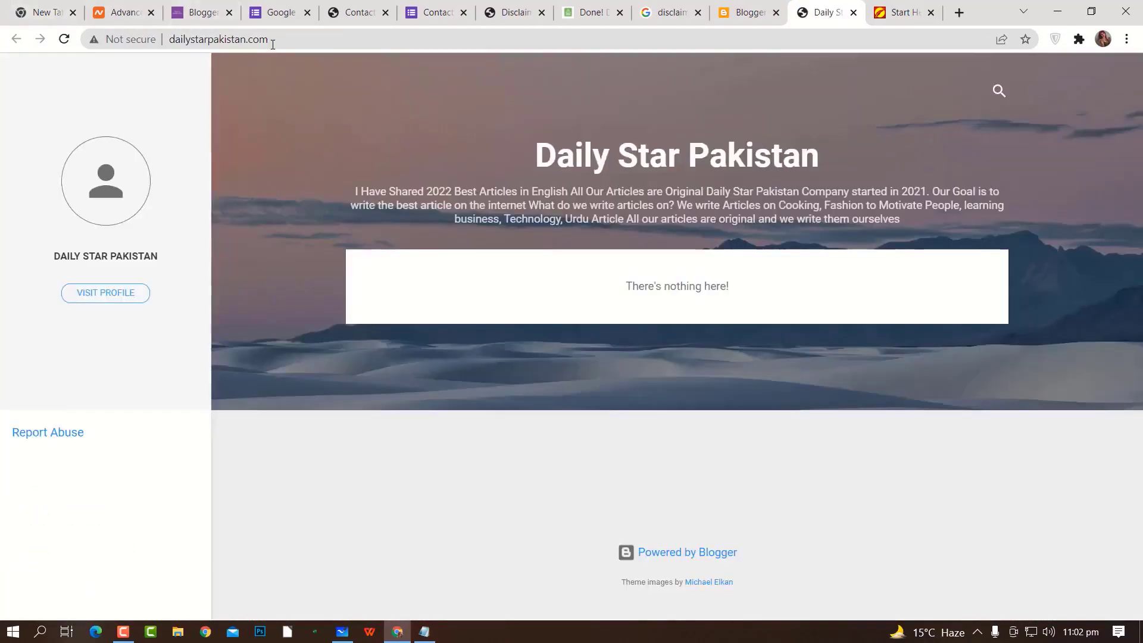
Copy the live blog's web address from the address bar.
left_click(273, 40)
right_click(249, 40)
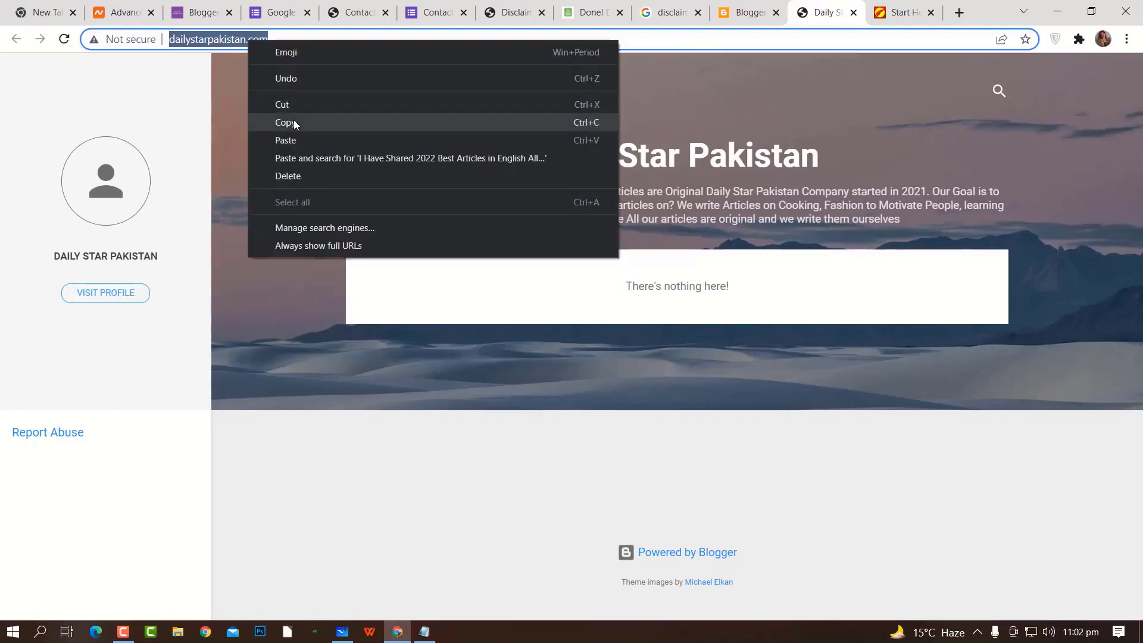
left_click(294, 120)
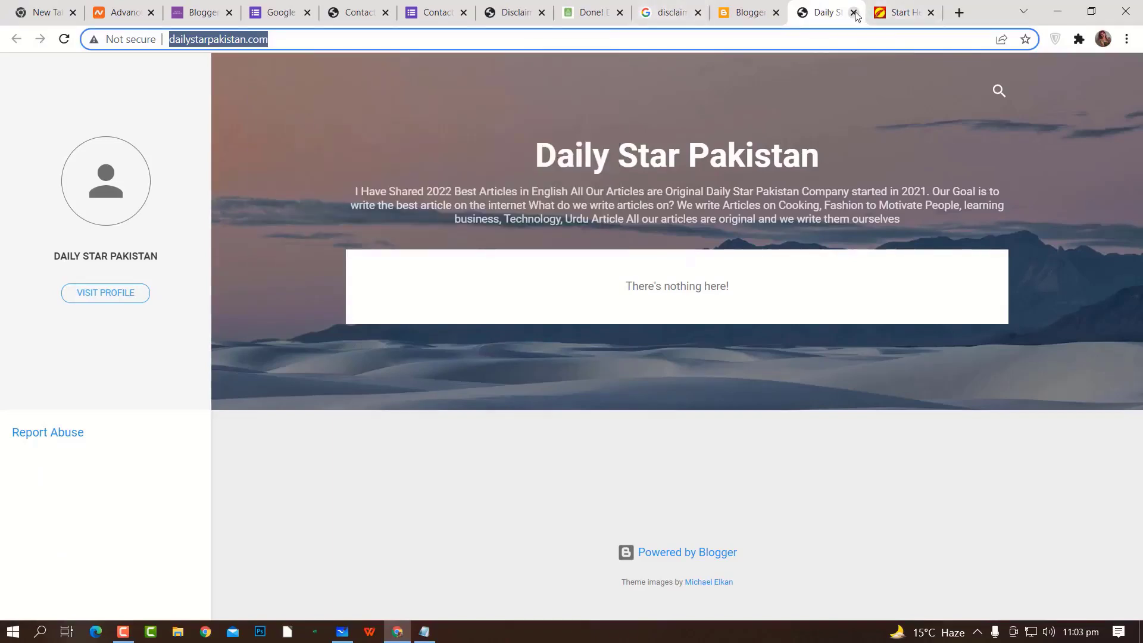
Close the live blog, Contact, Done! and Disclaimer tabs.
left_click(853, 13)
left_click(433, 10)
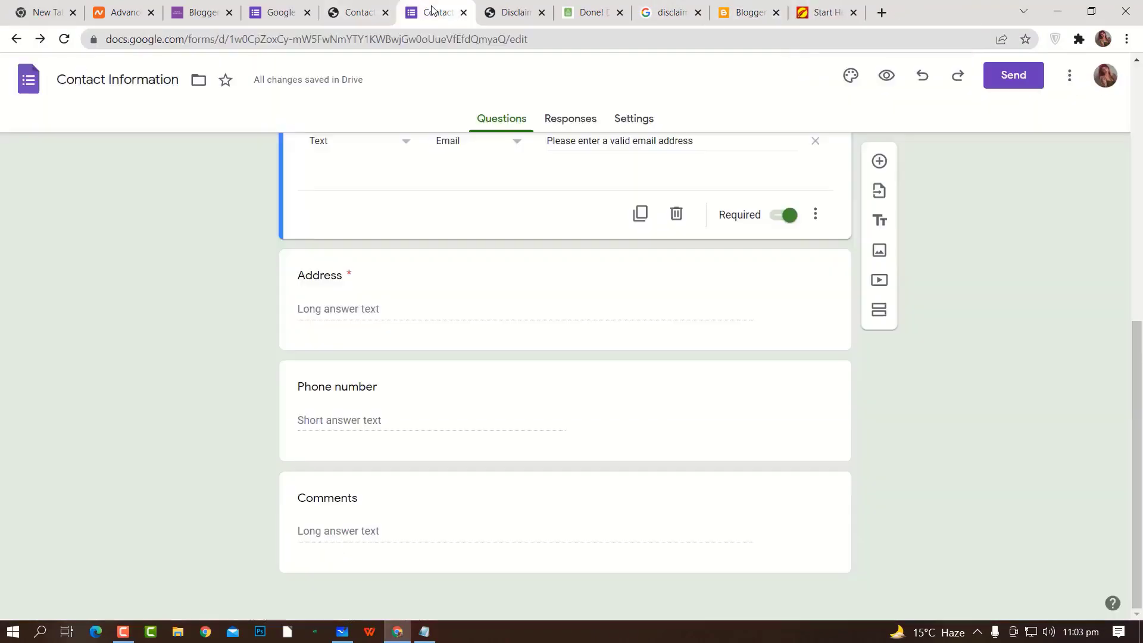
left_click(462, 13)
left_click(385, 13)
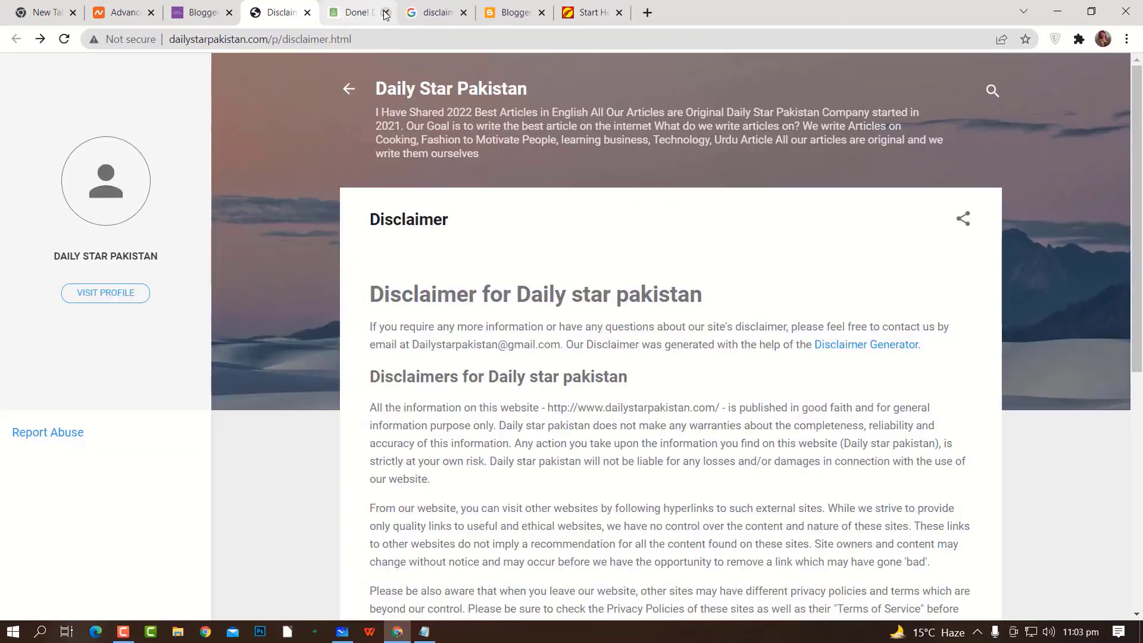
left_click(385, 12)
left_click(308, 12)
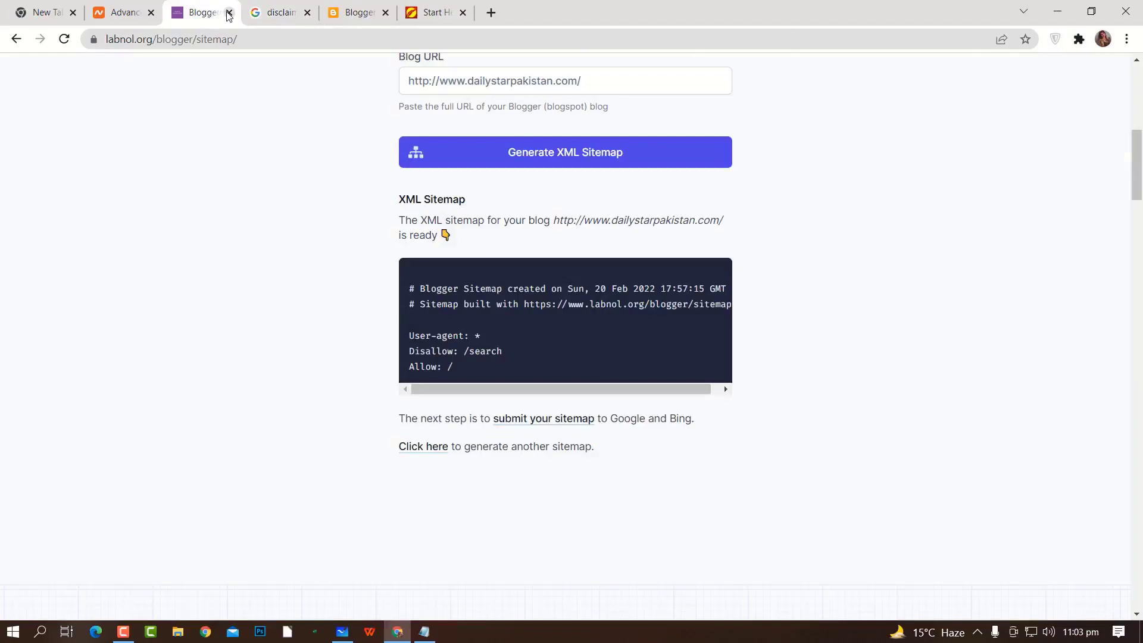
double_click(434, 81)
left_click_drag(393, 85, 353, 87)
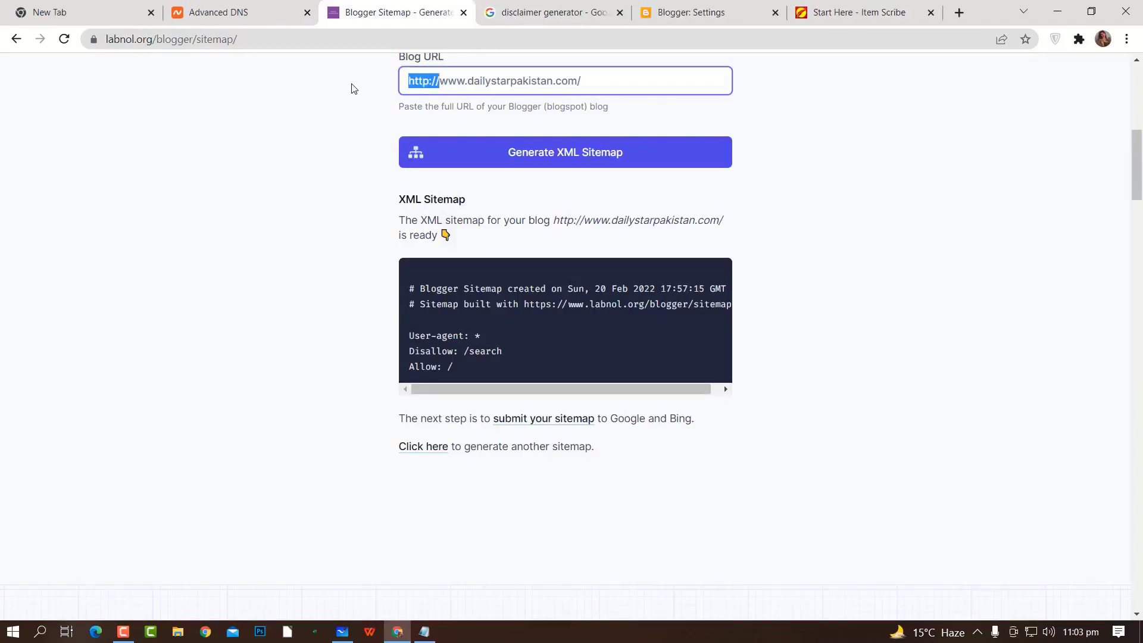
key("BackSpace")
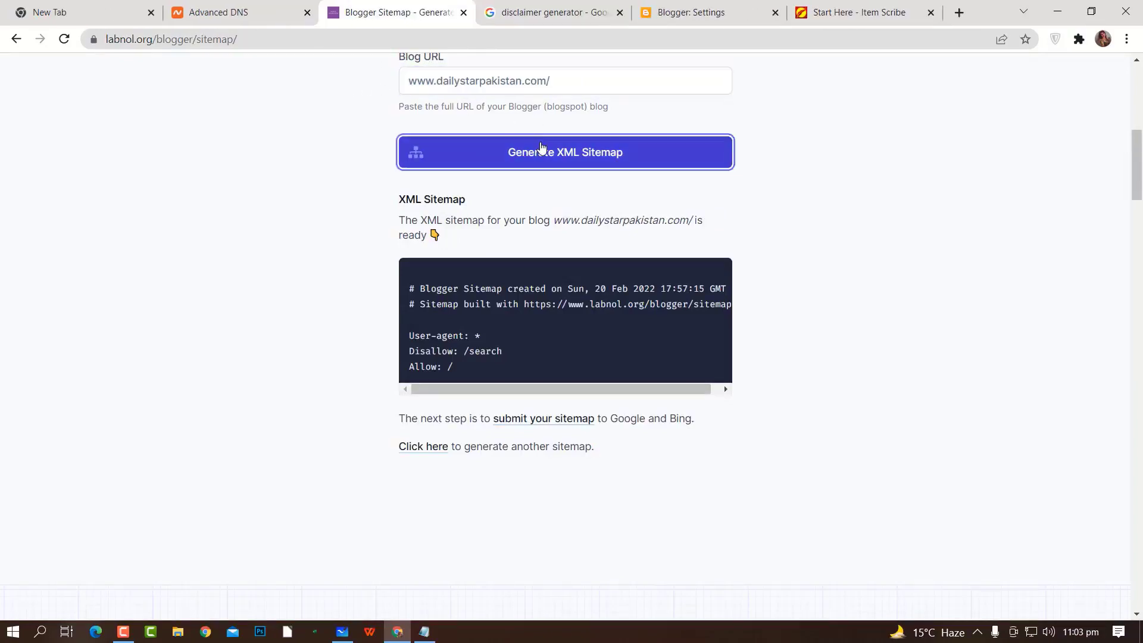
left_click(542, 149)
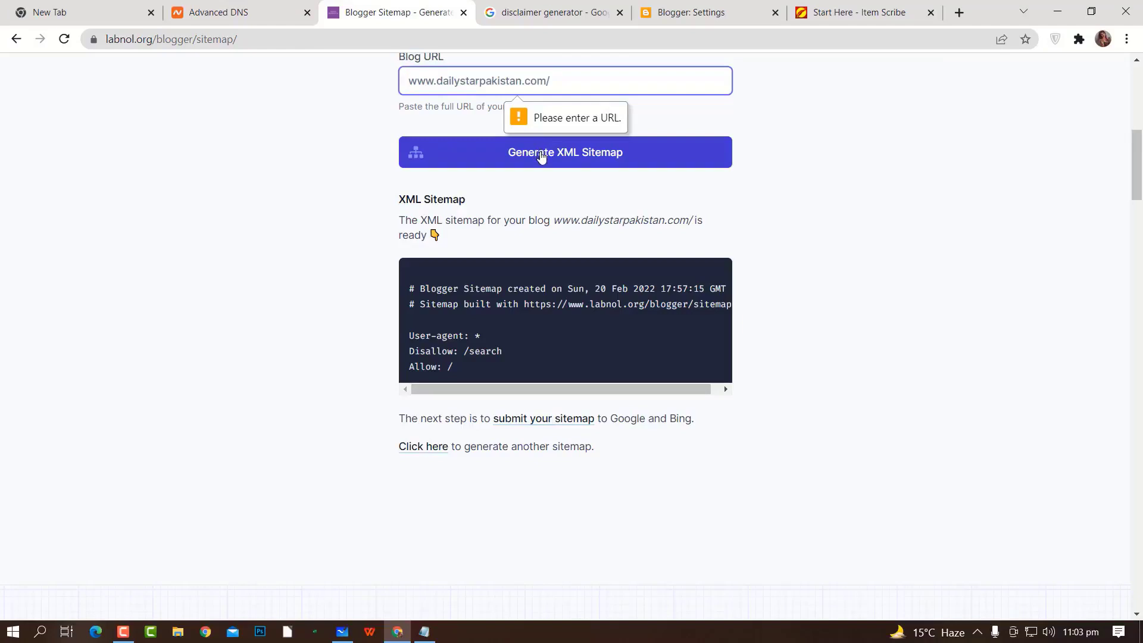
left_click(541, 156)
left_click(542, 156)
left_click(542, 156)
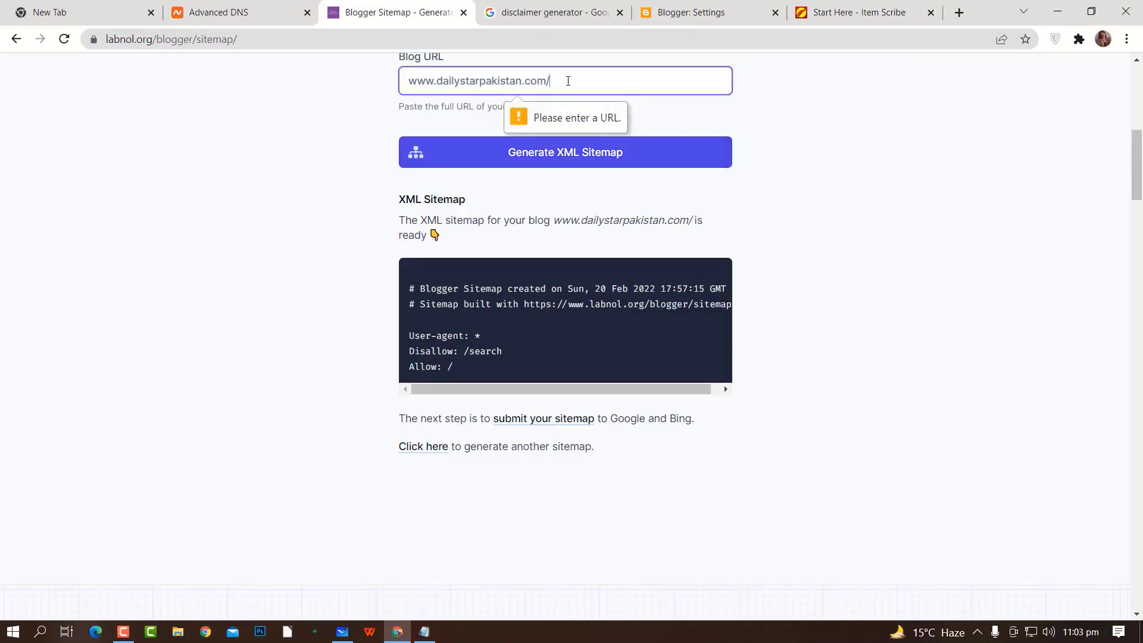
key("BackSpace")
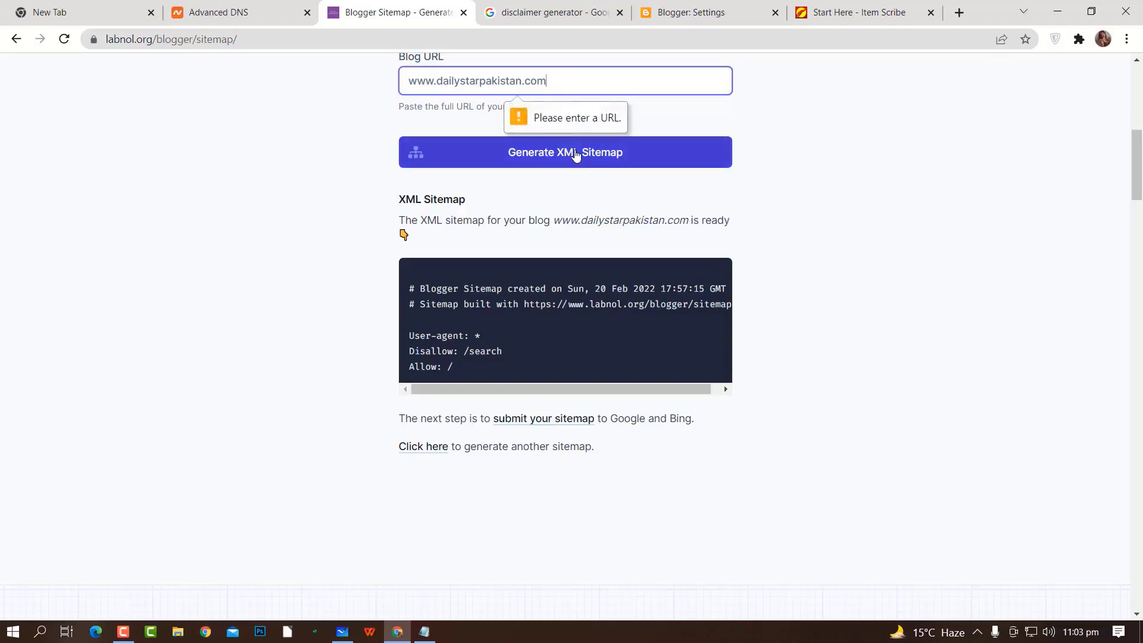
left_click(577, 156)
left_click(577, 156)
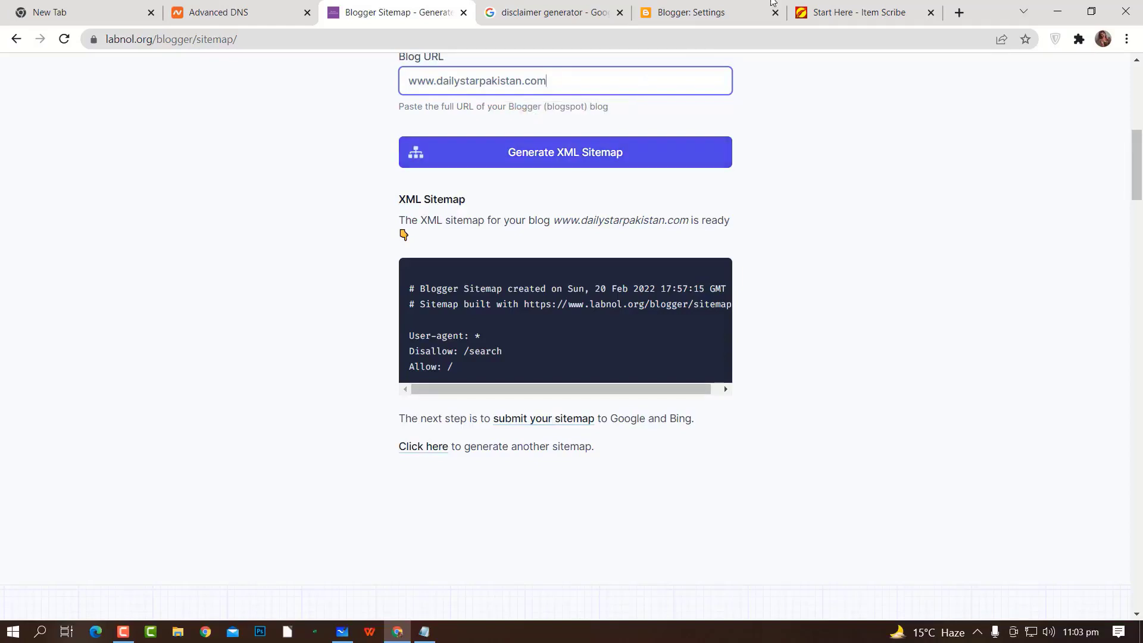
left_click(714, 12)
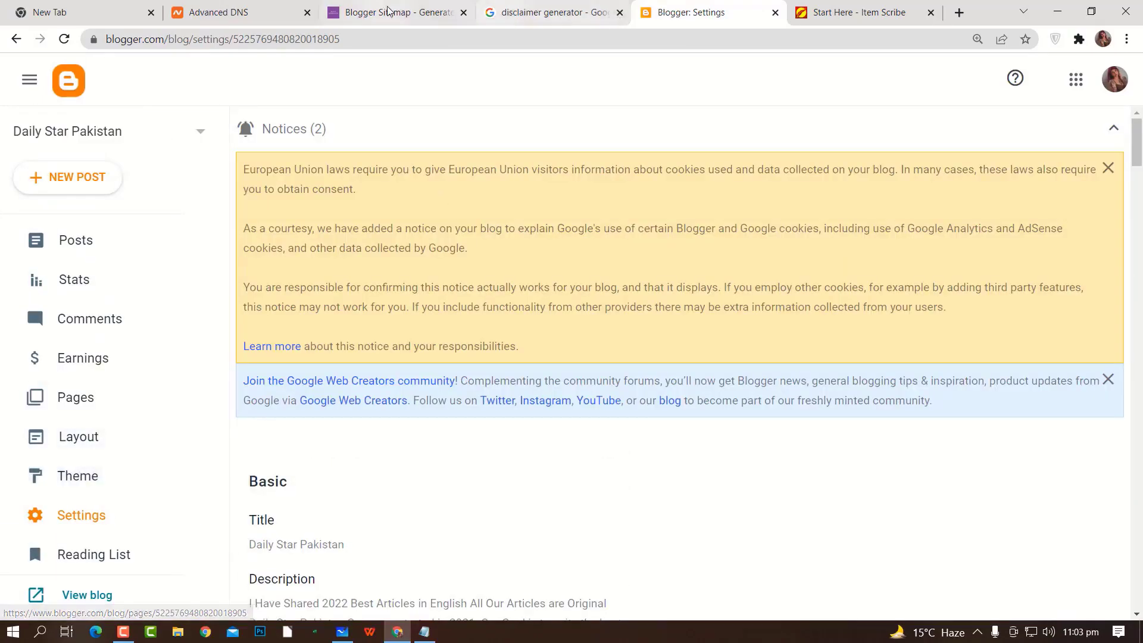
Close the sitemap generator and disclaimer search results tabs.
left_click(453, 13)
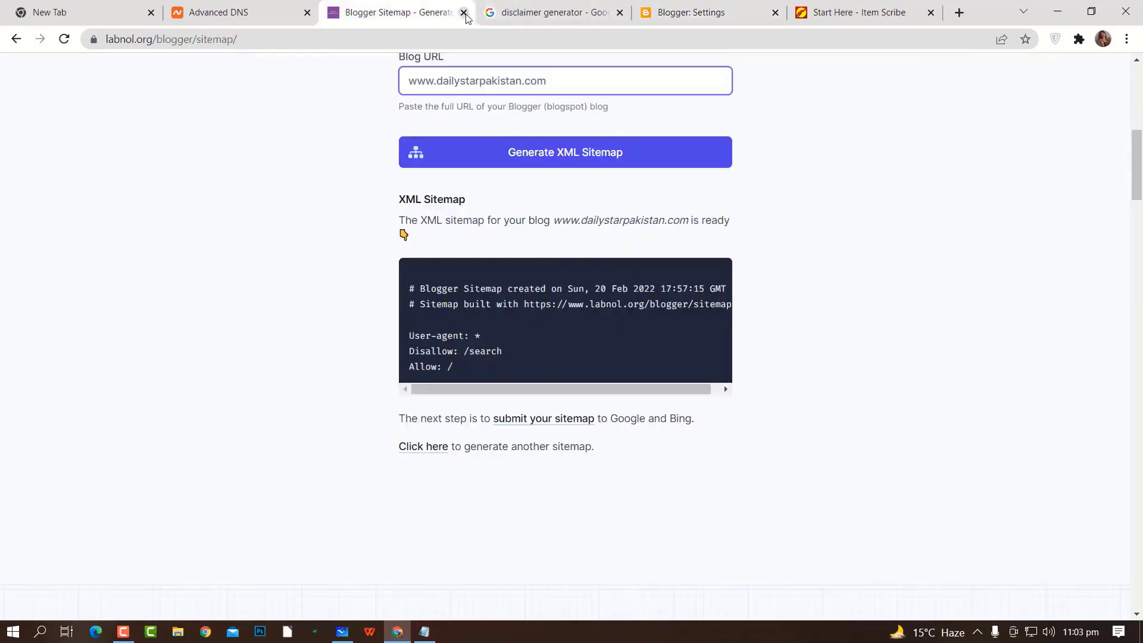
left_click(464, 12)
left_click(463, 12)
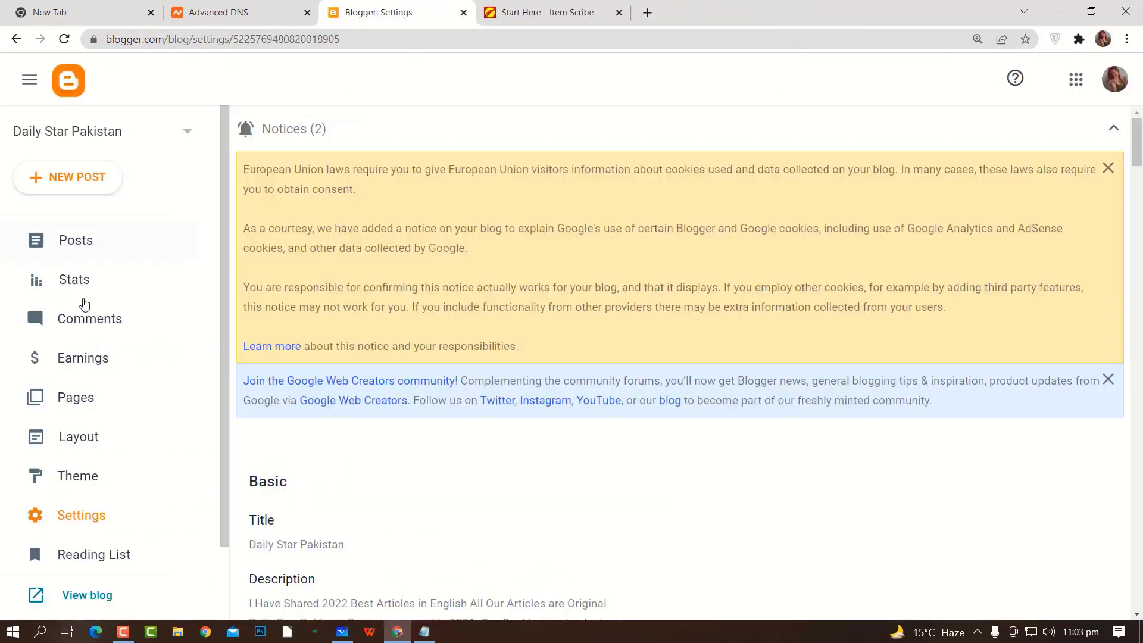
Scroll Settings to Crawlers and indexing and open the Custom robots.txt editor.
scroll(814, 321, "down", 12)
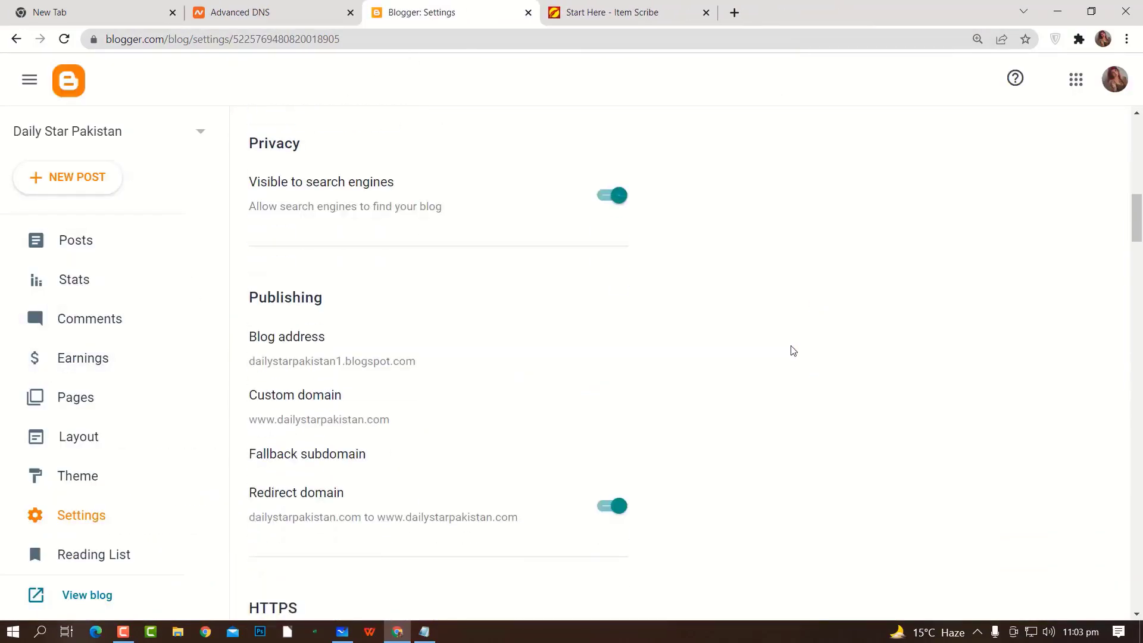
key("ctrl+minus")
key("ctrl+minus")
key("ctrl+plus")
key("ctrl+plus")
key("ctrl+plus")
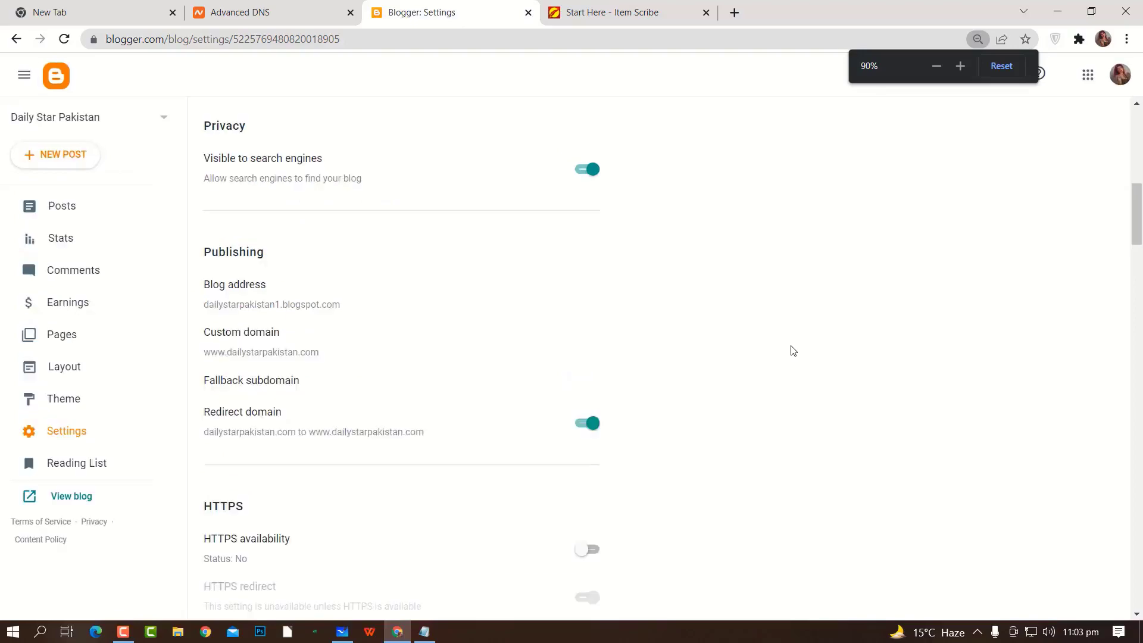
key("ctrl+plus")
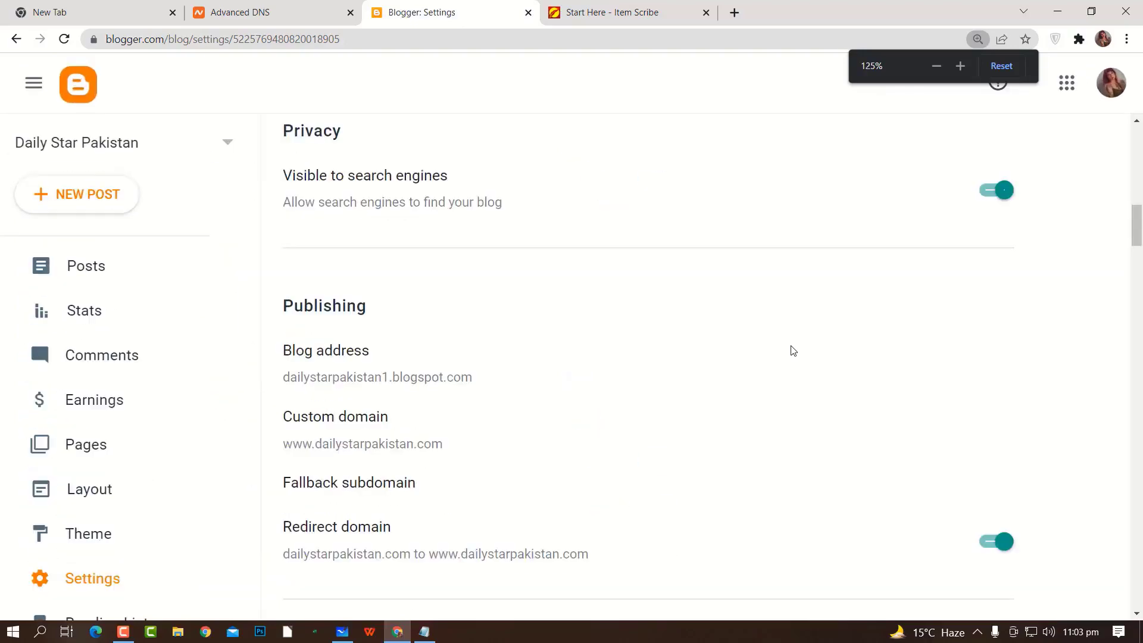
scroll(842, 337, "down", 5)
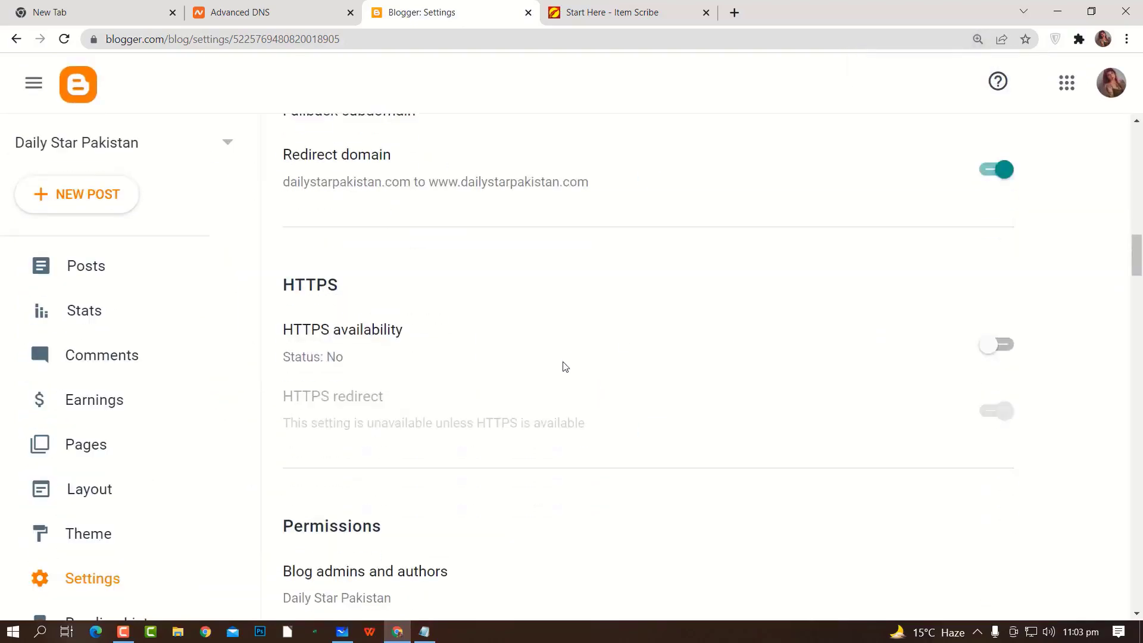
scroll(564, 366, "down", 3)
scroll(565, 366, "down", 20)
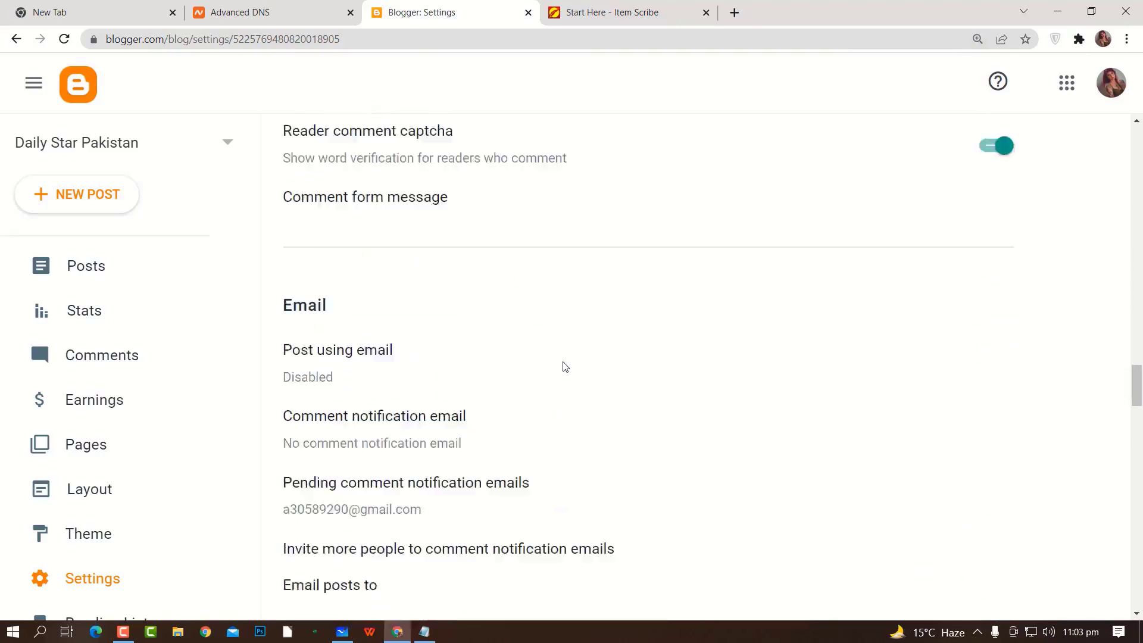
scroll(565, 366, "down", 10)
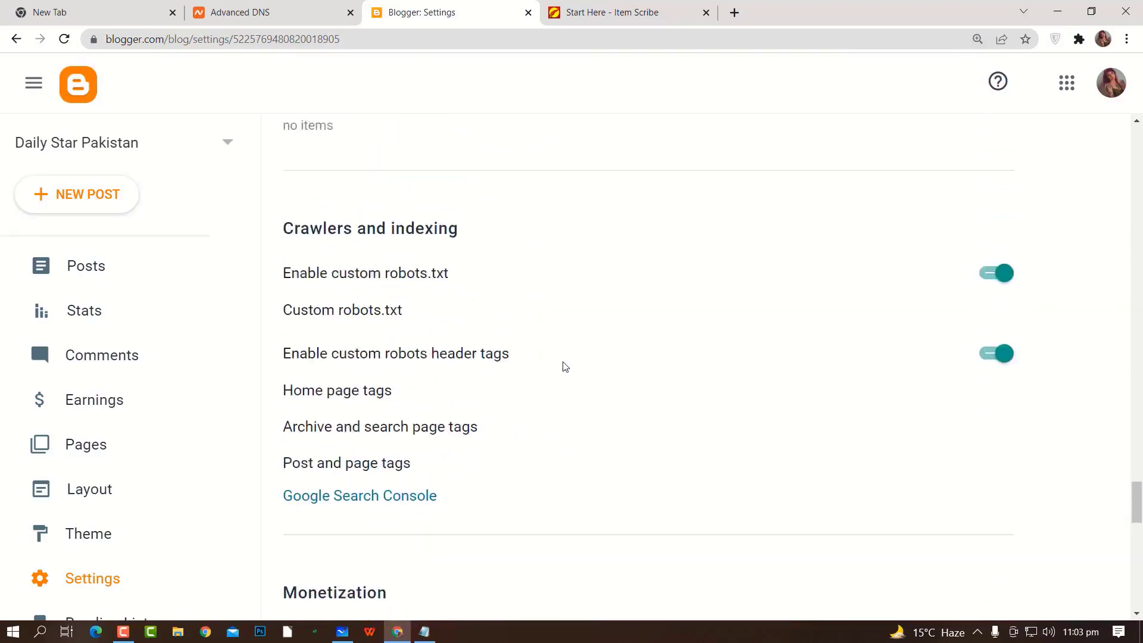
scroll(463, 395, "up", 1)
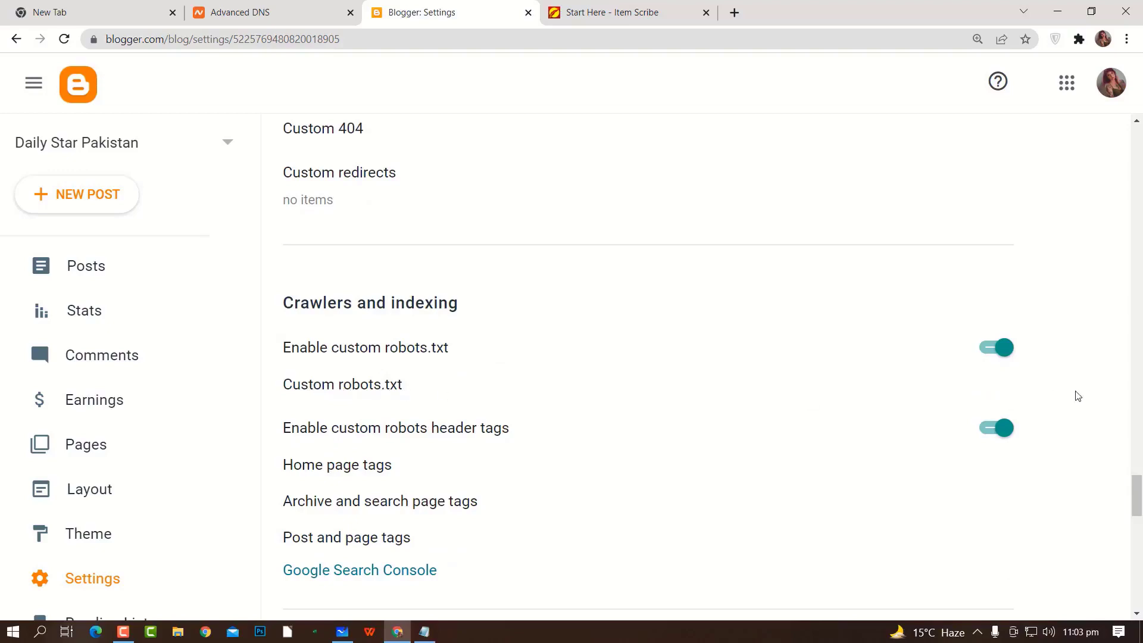
left_click(381, 395)
Cancel the robots.txt editor unchanged and briefly view the live blog.
left_click(549, 319)
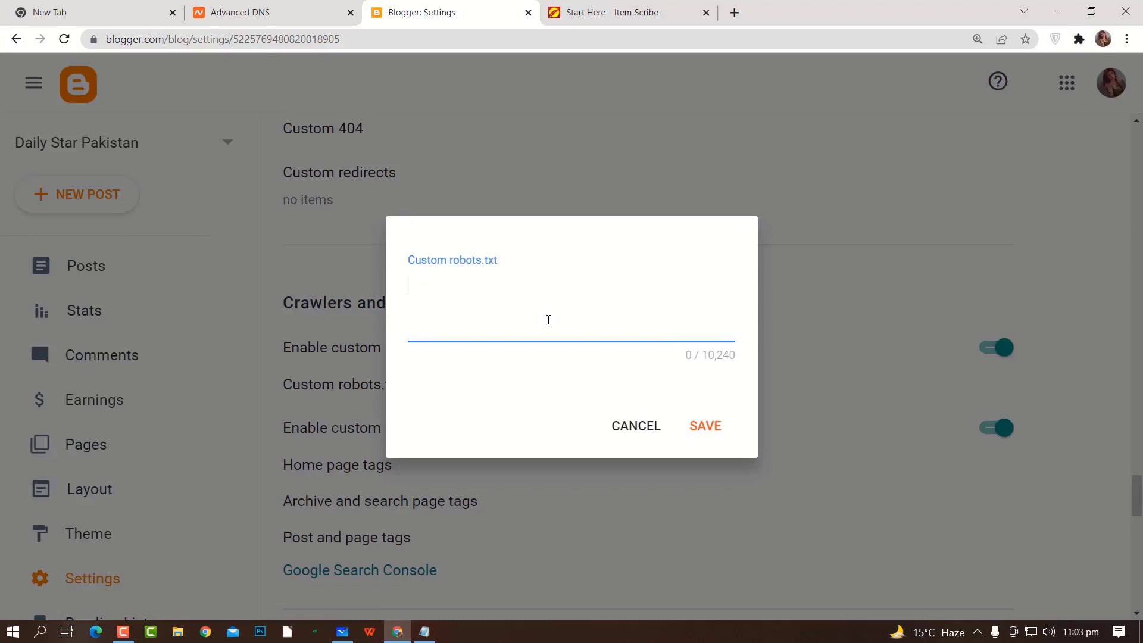
left_click(637, 426)
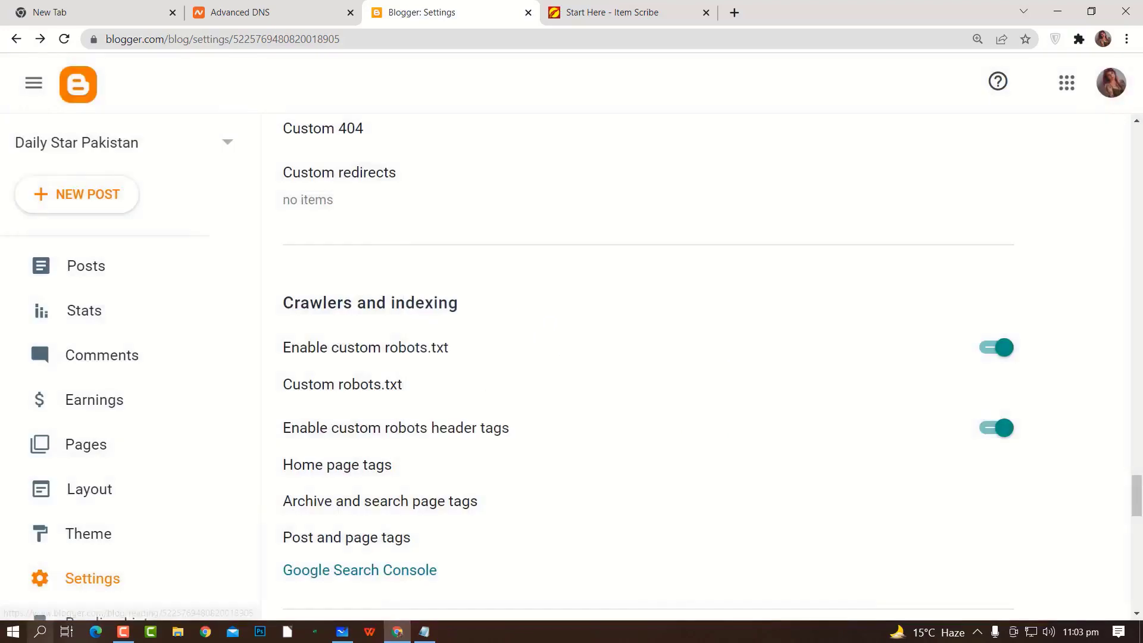
scroll(122, 590, "down", 3)
left_click(112, 500)
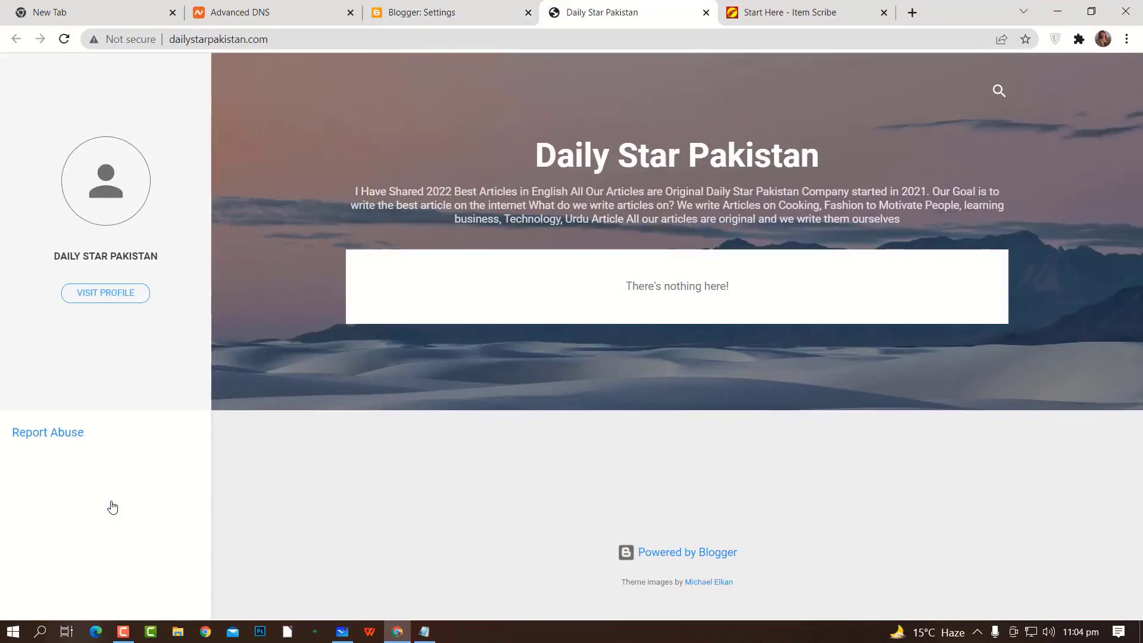
left_click(706, 11)
Check the Pages list, reopen the live blog, and start a blank tab.
scroll(558, 351, "down", 12)
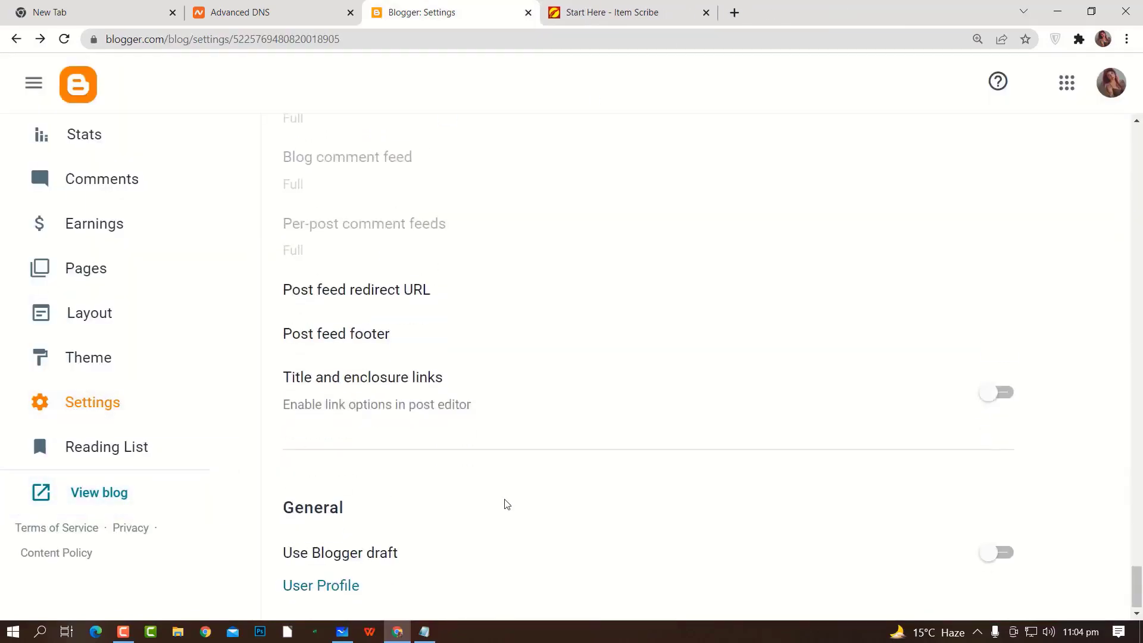
left_click(108, 272)
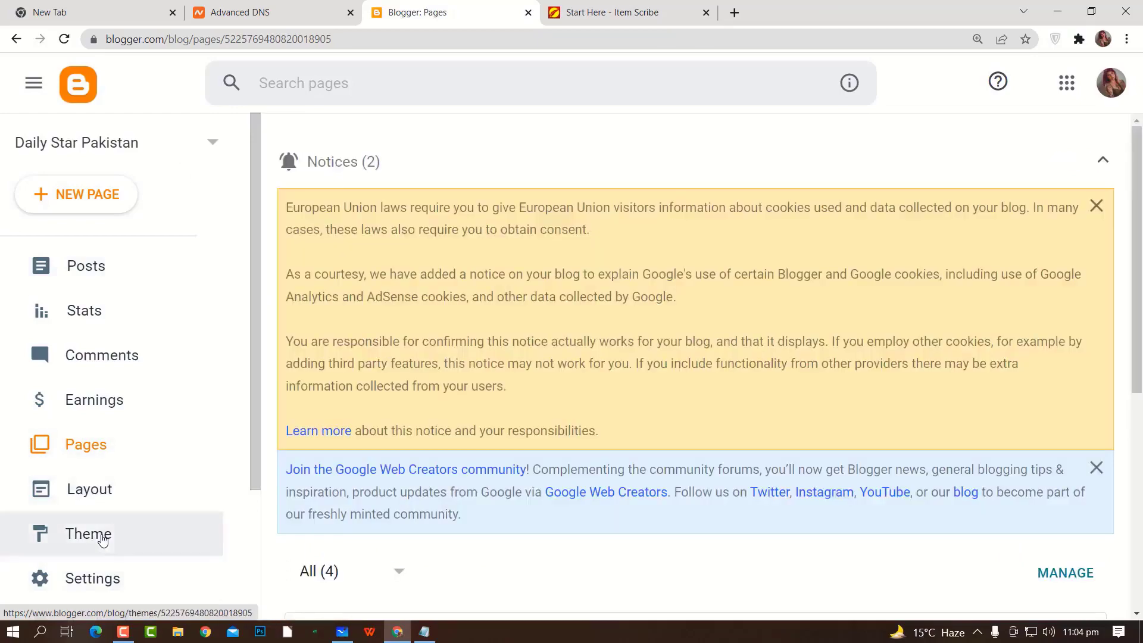
scroll(102, 539, "down", 3)
left_click(100, 497)
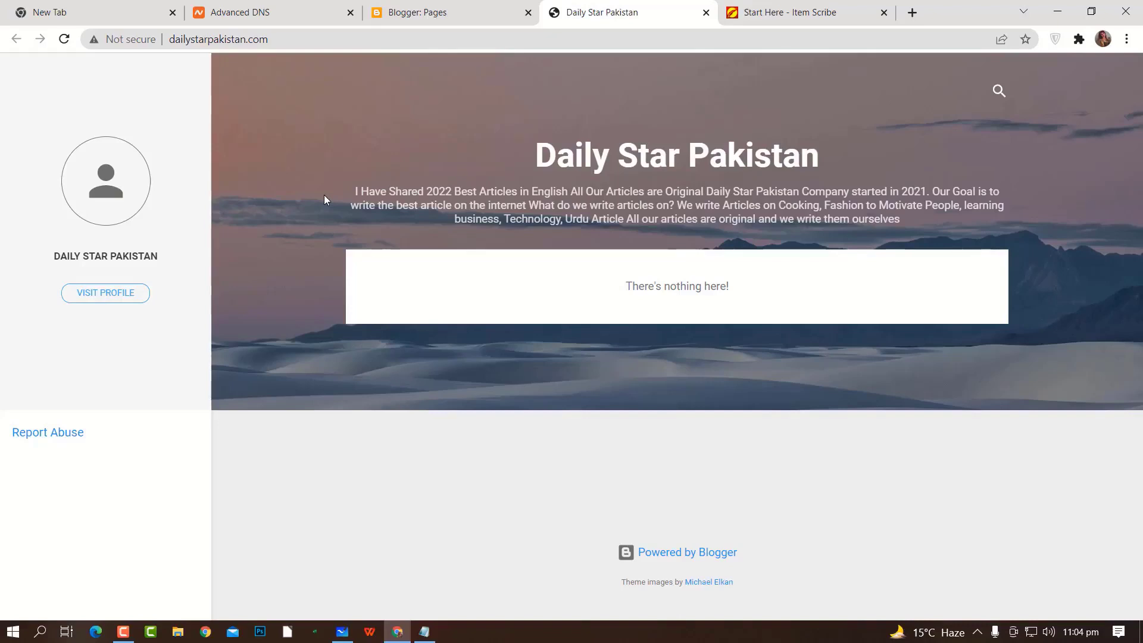
left_click(912, 12)
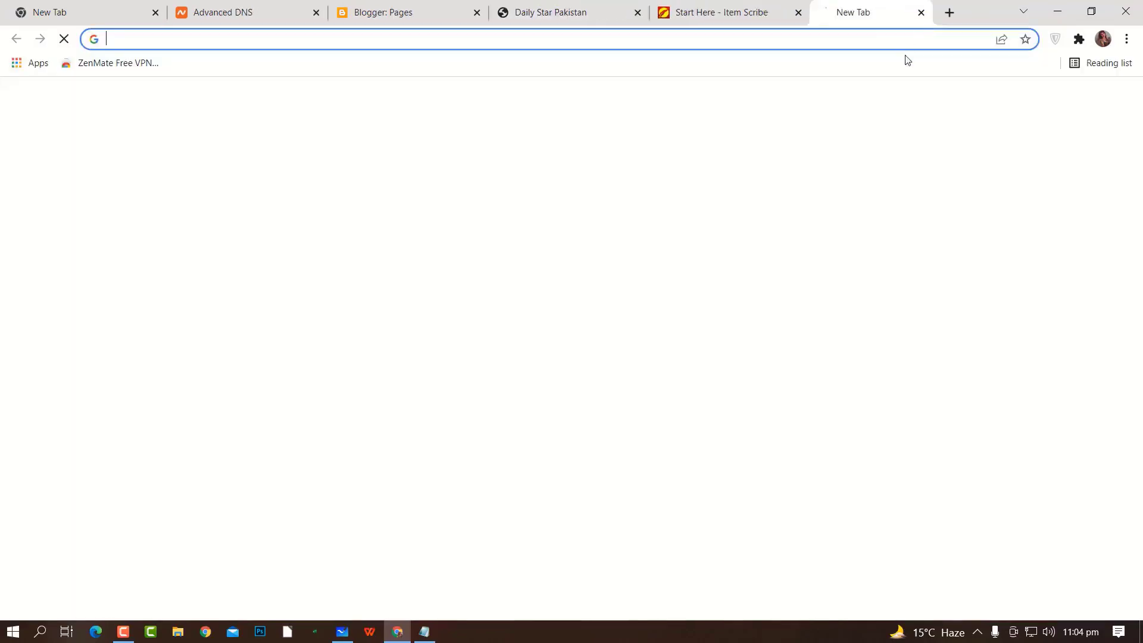
Search Google for 'bbc news' from the new tab's address bar.
type("bhb")
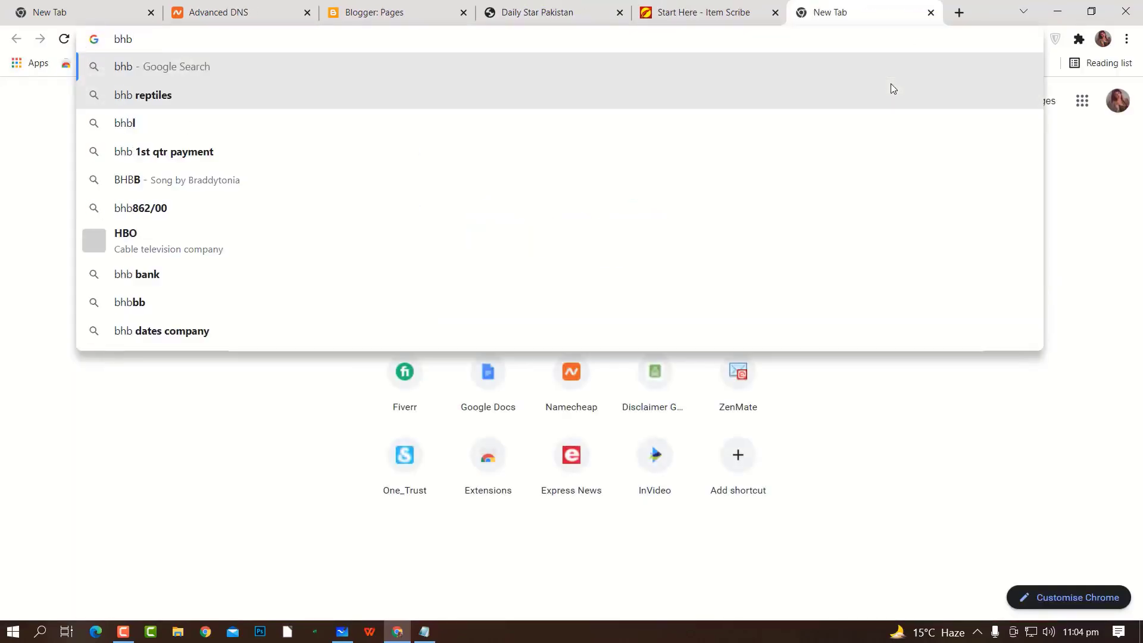
key("BackSpace")
key("BackSpace")
type("b")
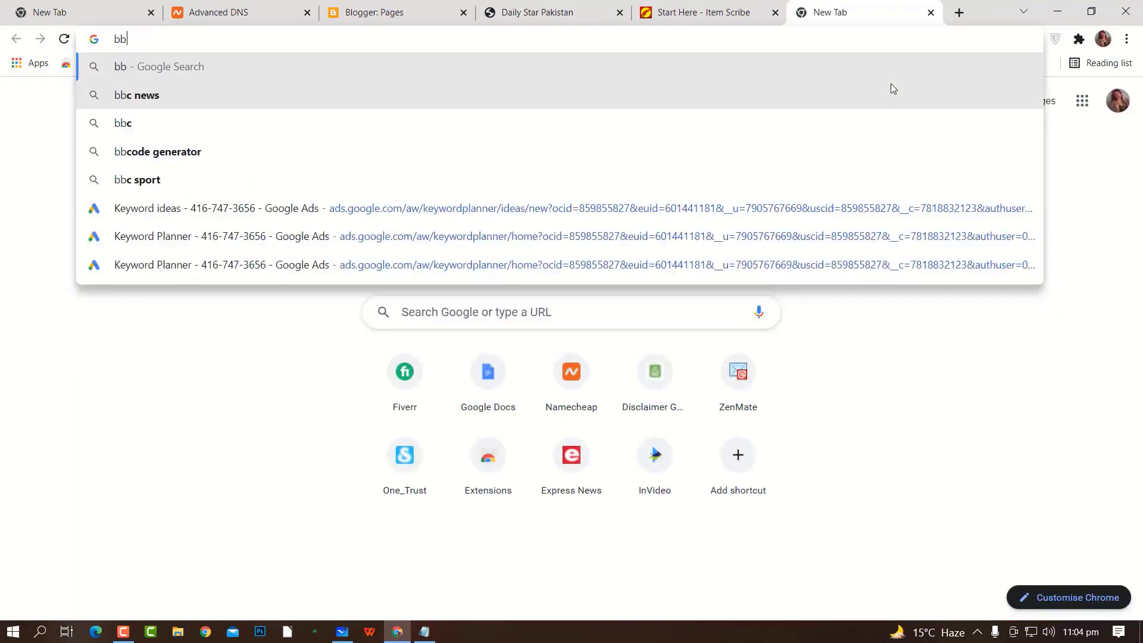
type("c")
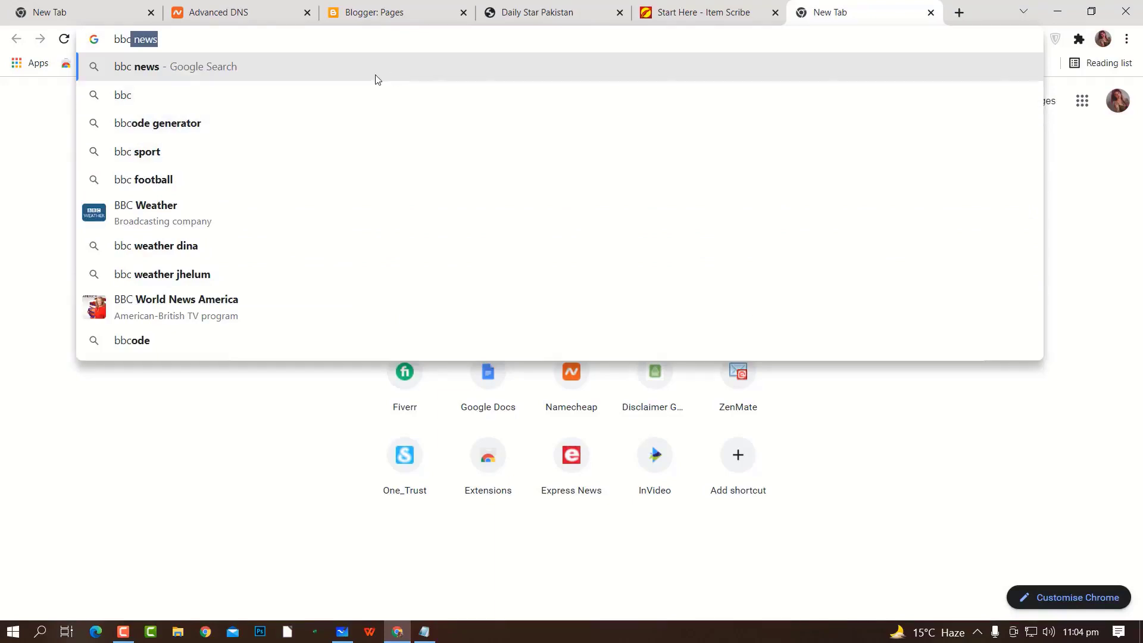
left_click(368, 78)
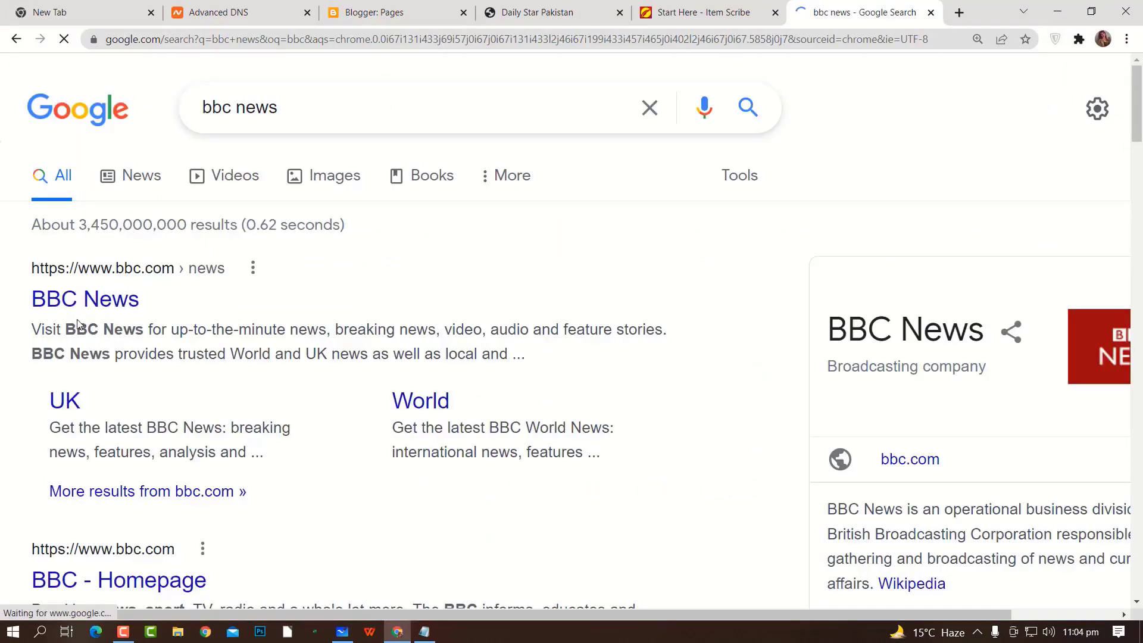
Open the BBC News homepage from the results and scroll through it.
left_click(98, 307)
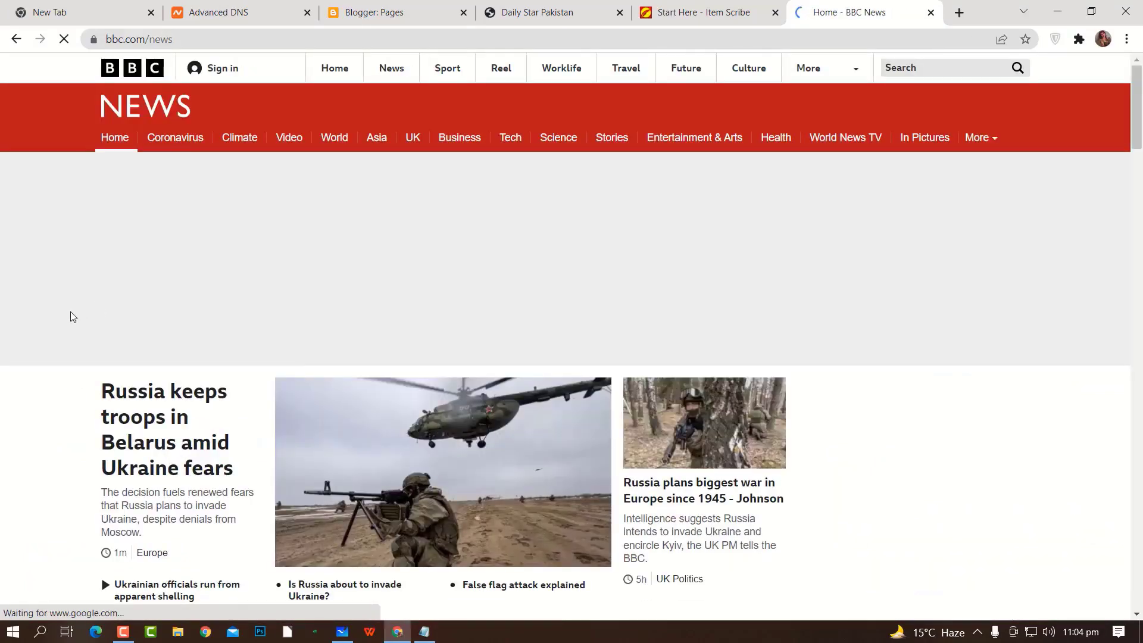
scroll(977, 363, "down", 8)
scroll(977, 363, "down", 20)
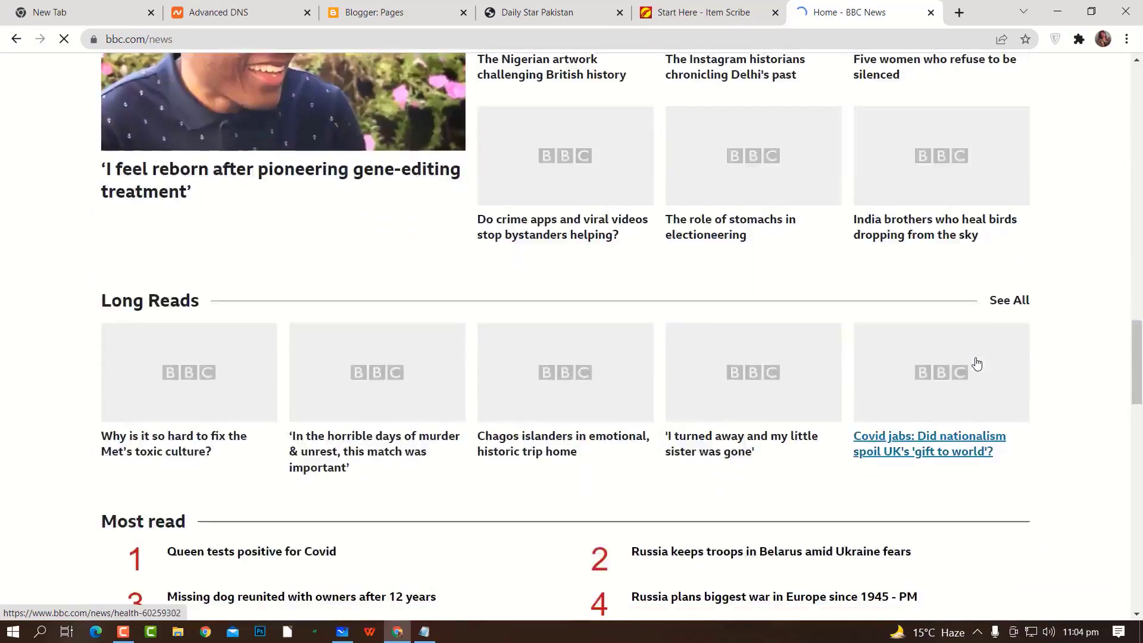
scroll(498, 191, "up", 20)
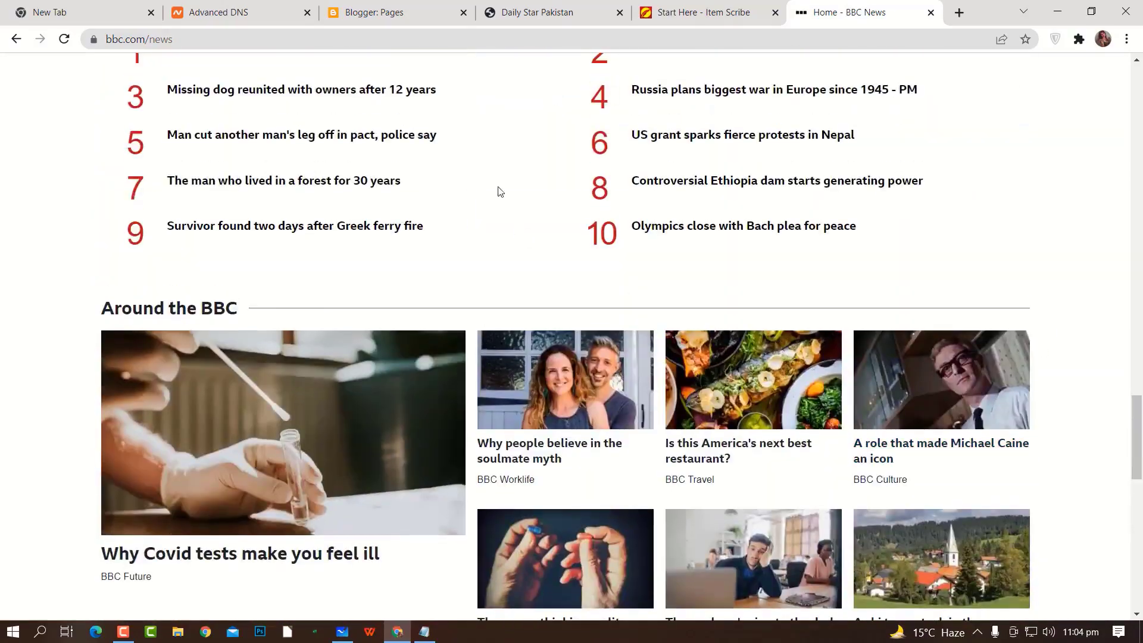
scroll(534, 296, "up", 20)
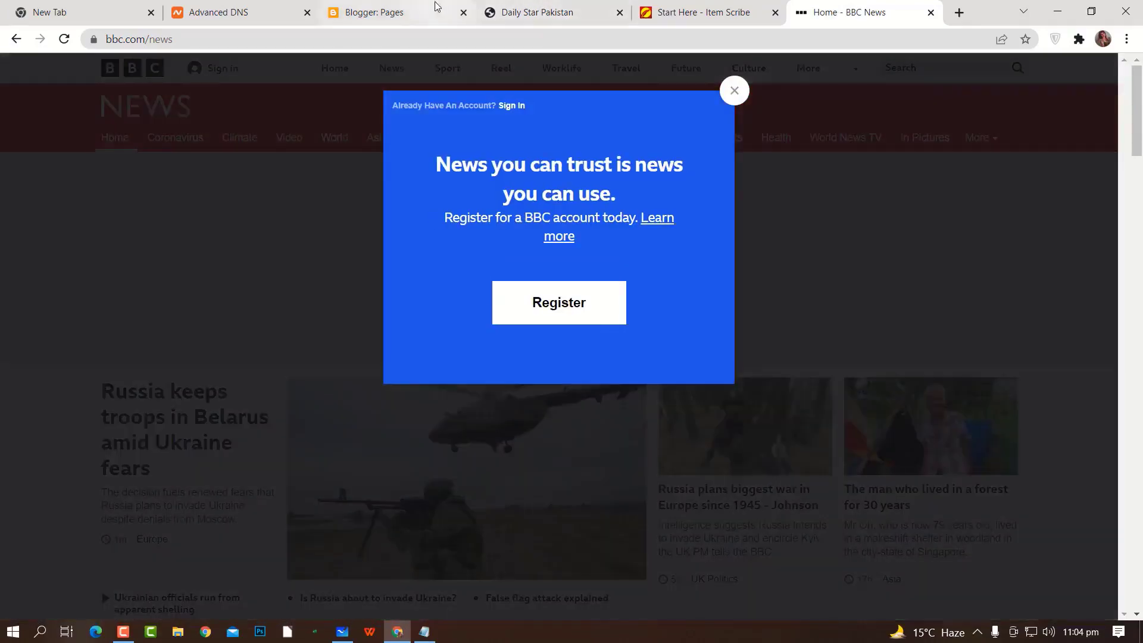
Dismiss the BBC registration popup, then return to Blogger's Pages tab.
left_click(440, 13)
left_click(537, 12)
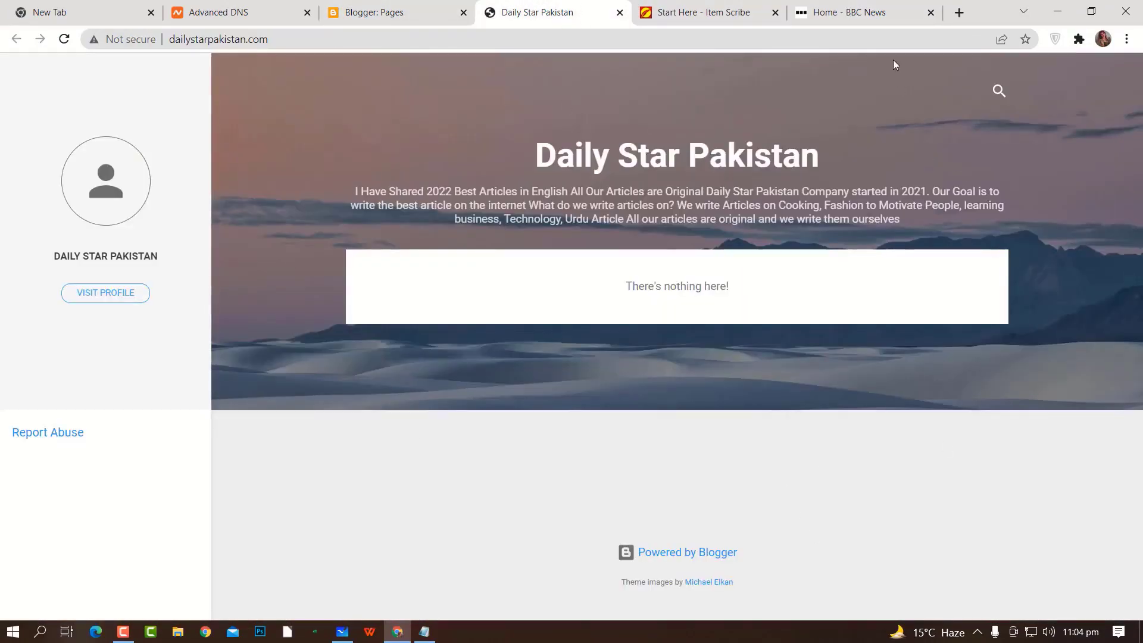
left_click(863, 13)
left_click(734, 90)
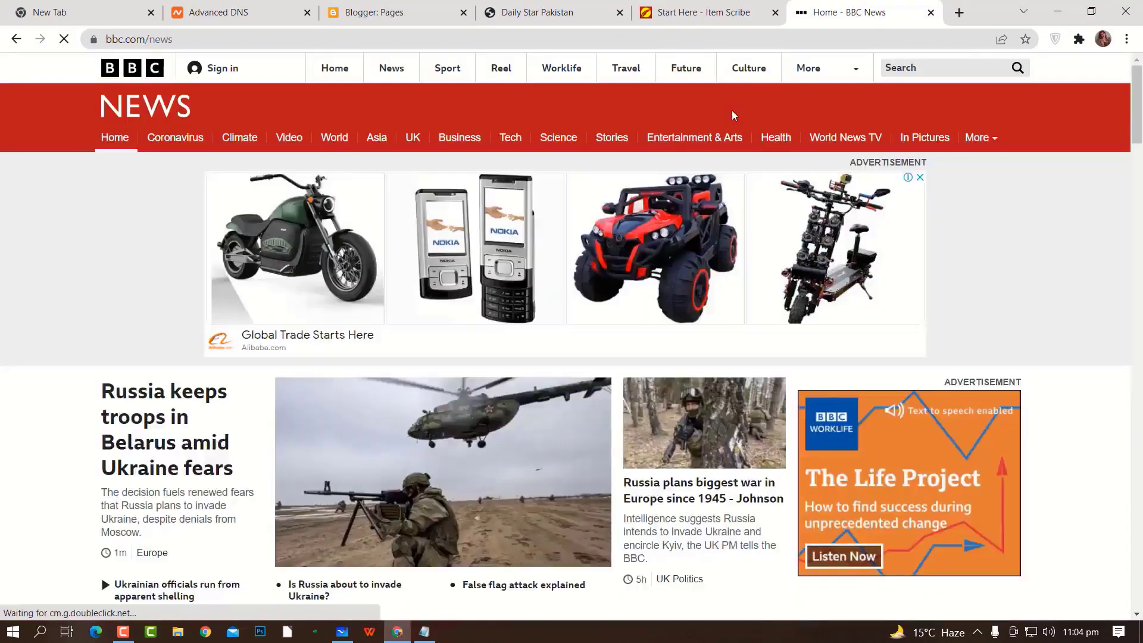
left_click(123, 631)
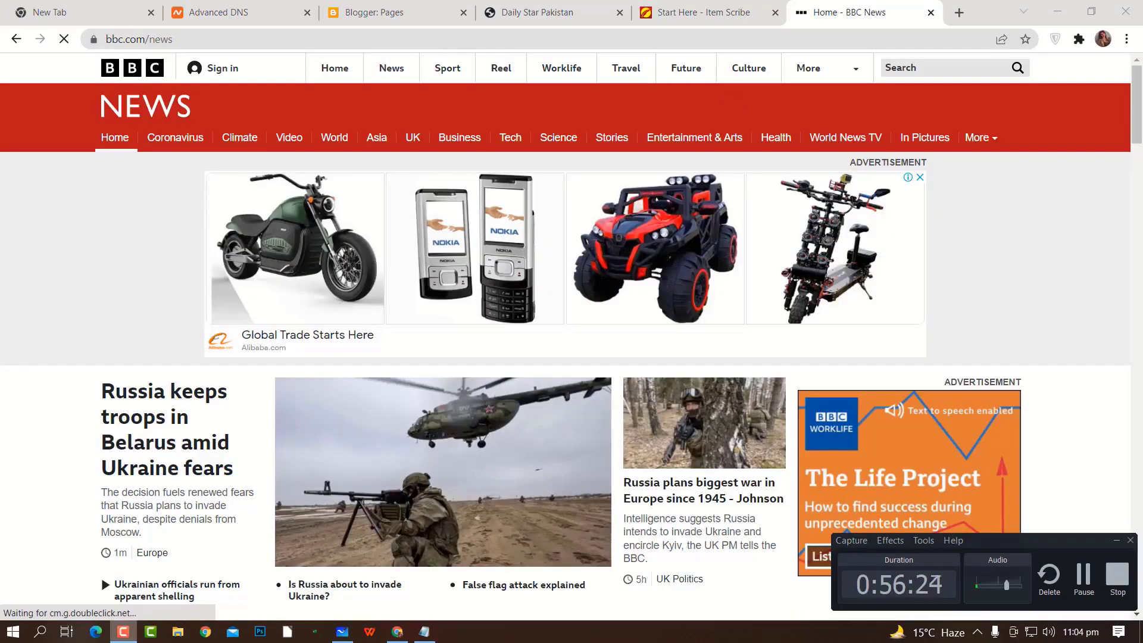
left_click(123, 632)
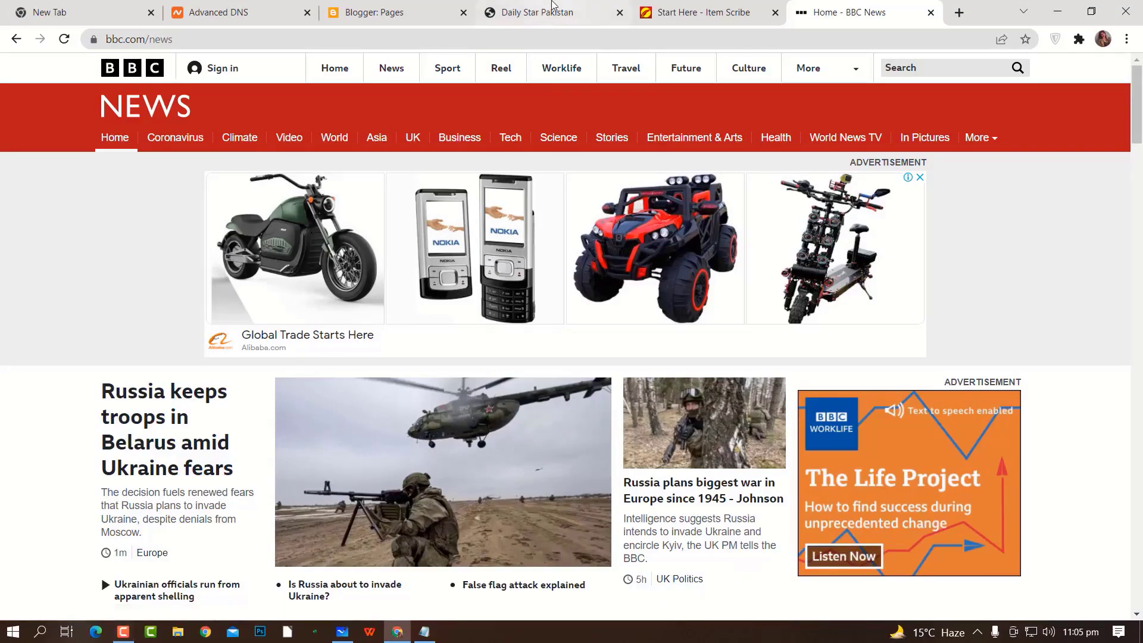
left_click(399, 9)
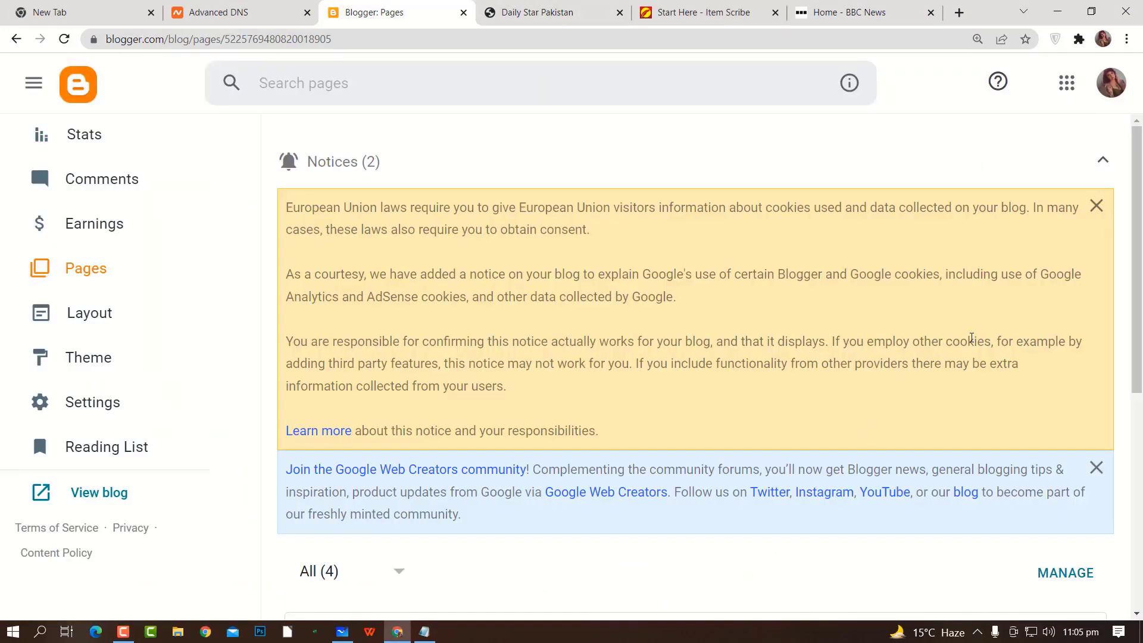
Reset zoom, review the Earnings AdSense page, and return to the empty Posts list.
key("ctrl+minus")
key("ctrl+minus")
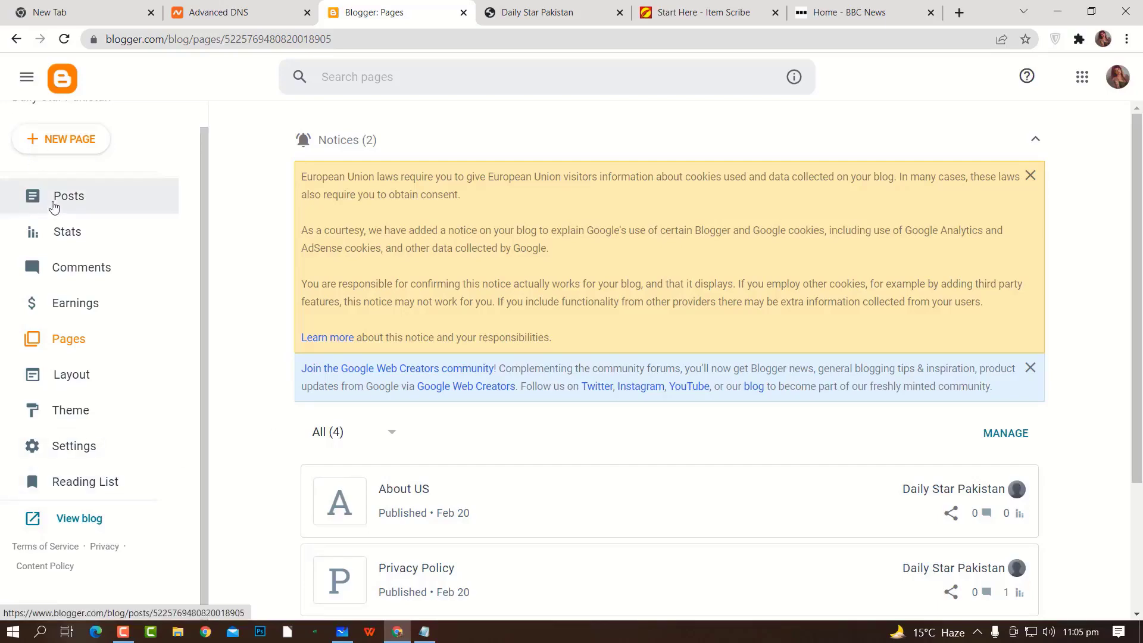
left_click(54, 206)
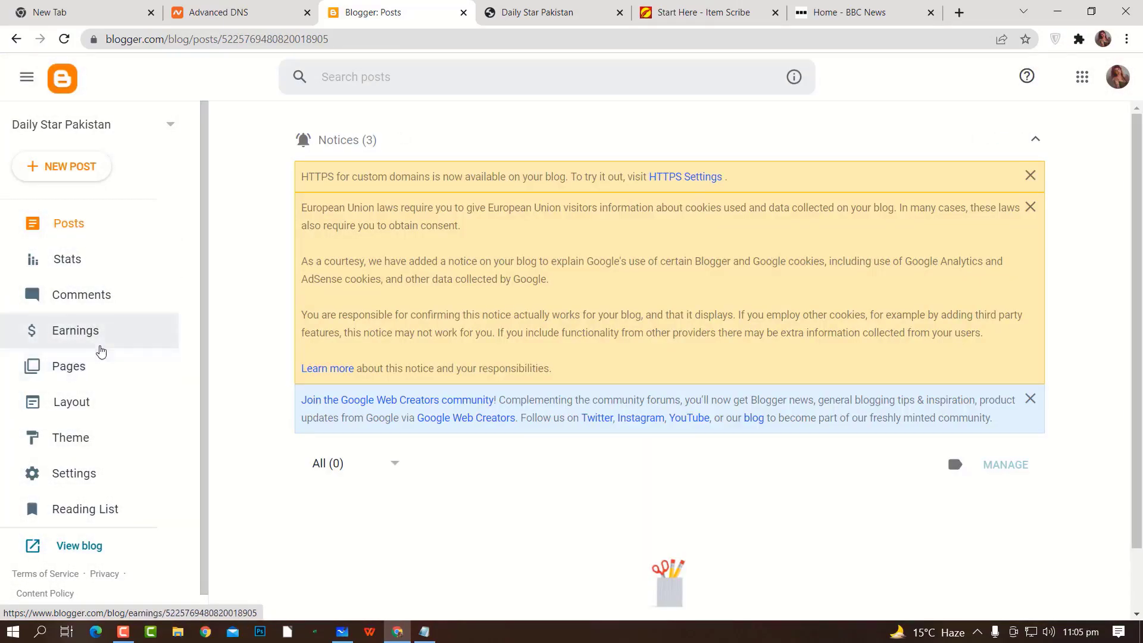
left_click(102, 348)
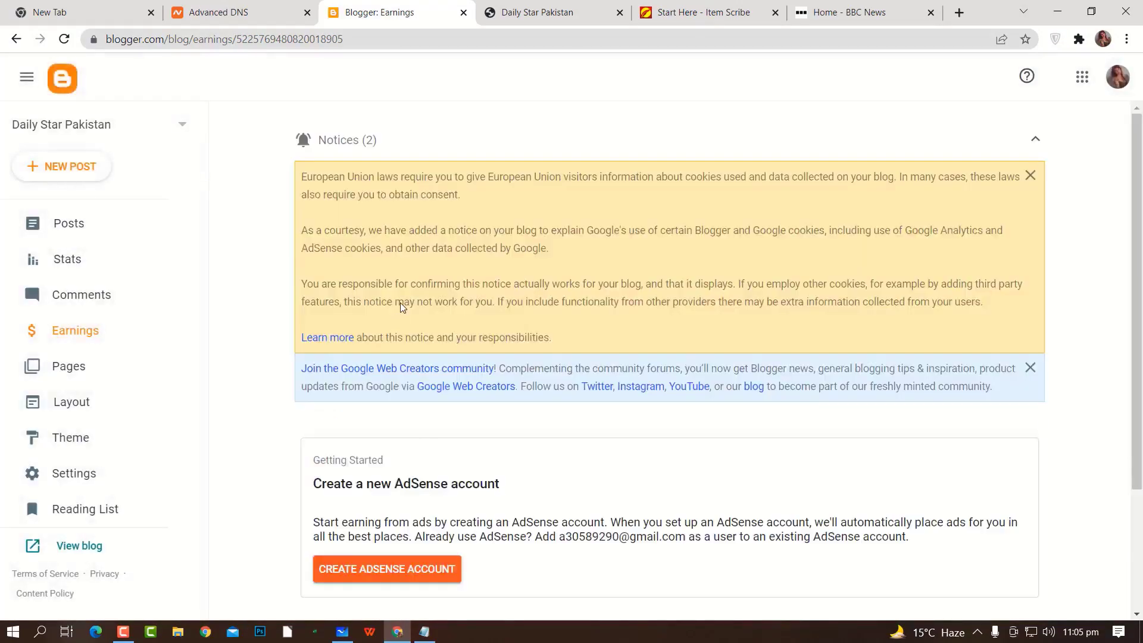
scroll(458, 504, "down", 3)
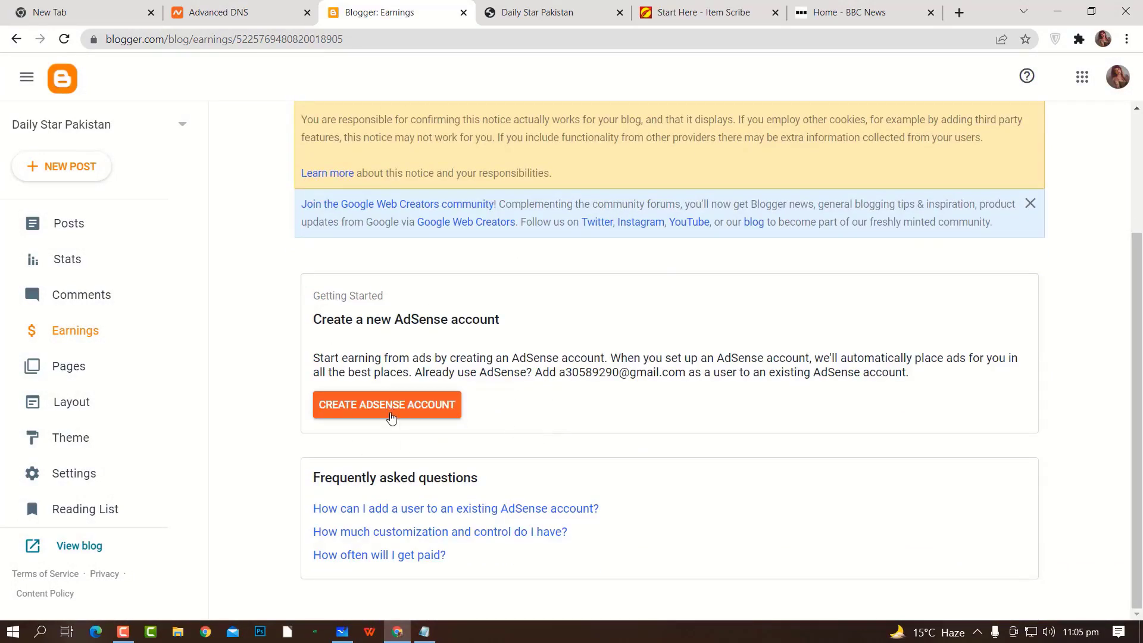
left_click(90, 233)
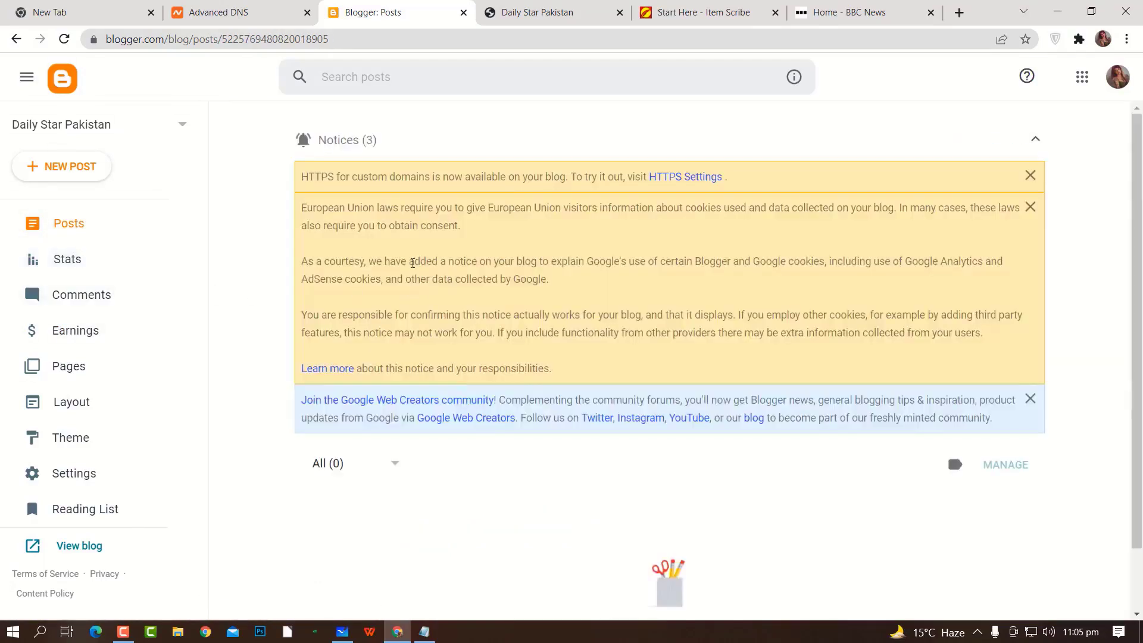
Switch to the live dailystarpakistan.com tab showing 'There's nothing here!'.
scroll(421, 412, "down", 1)
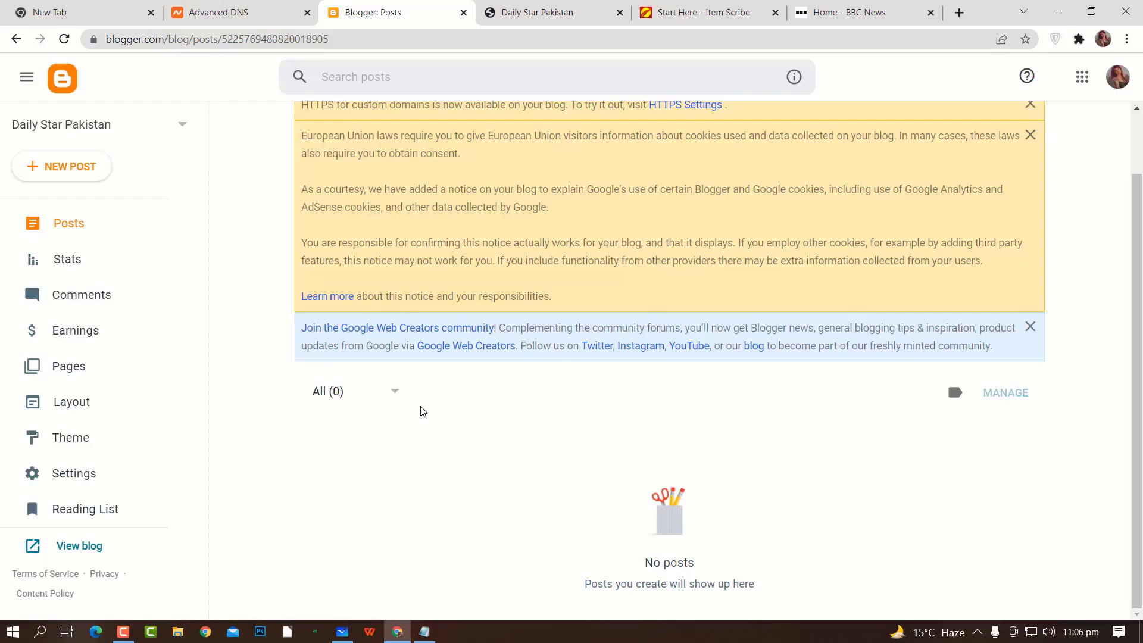
left_click(578, 15)
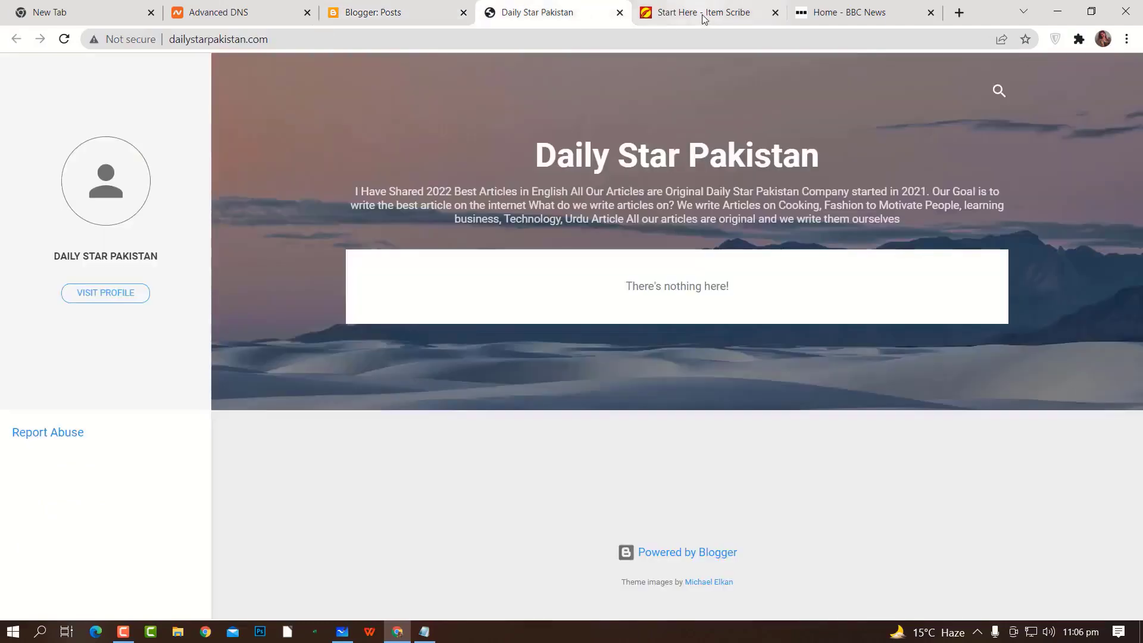
Bring up the BBC News home page and zoom it to 125%.
left_click(705, 17)
left_click(851, 12)
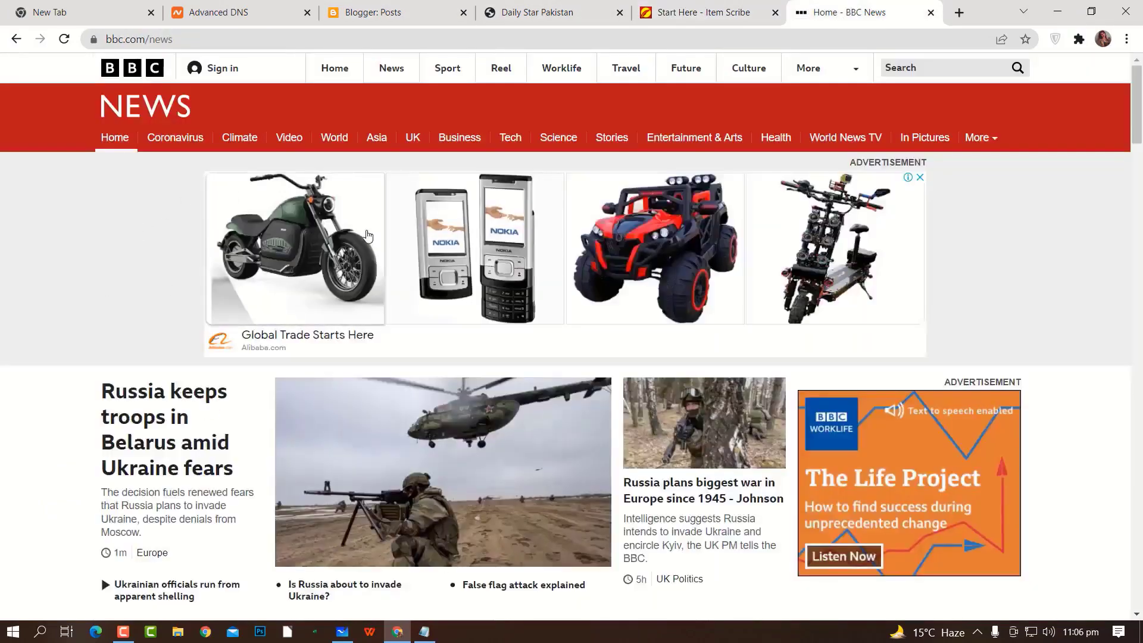
scroll(457, 245, "down", 1)
scroll(458, 246, "down", 20)
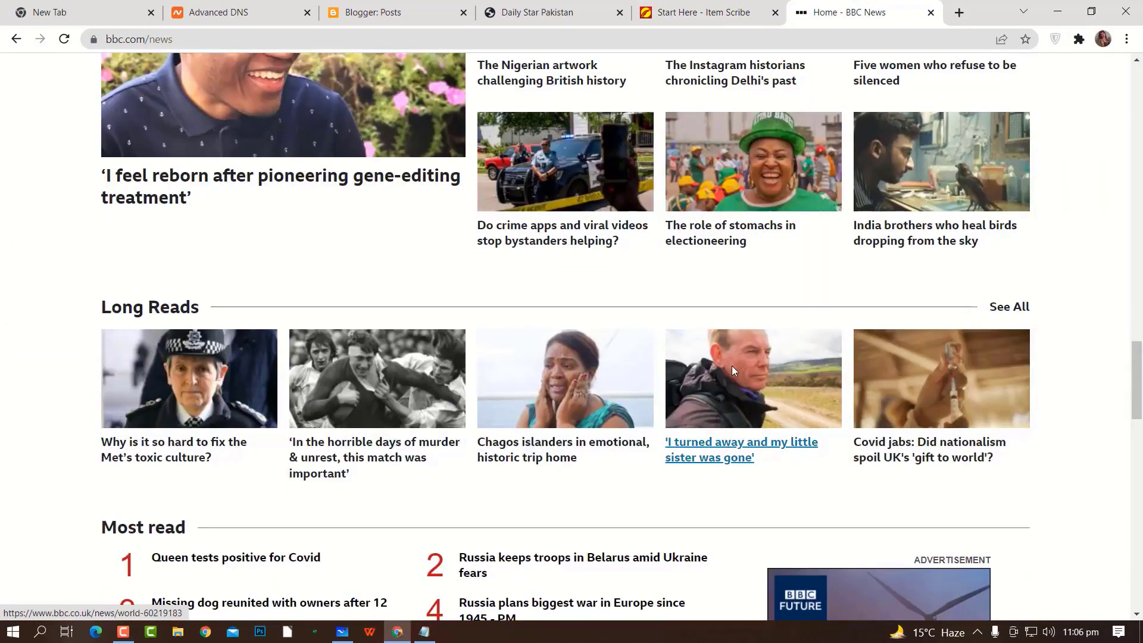
scroll(1100, 331, "down", 15)
scroll(1100, 330, "up", 20)
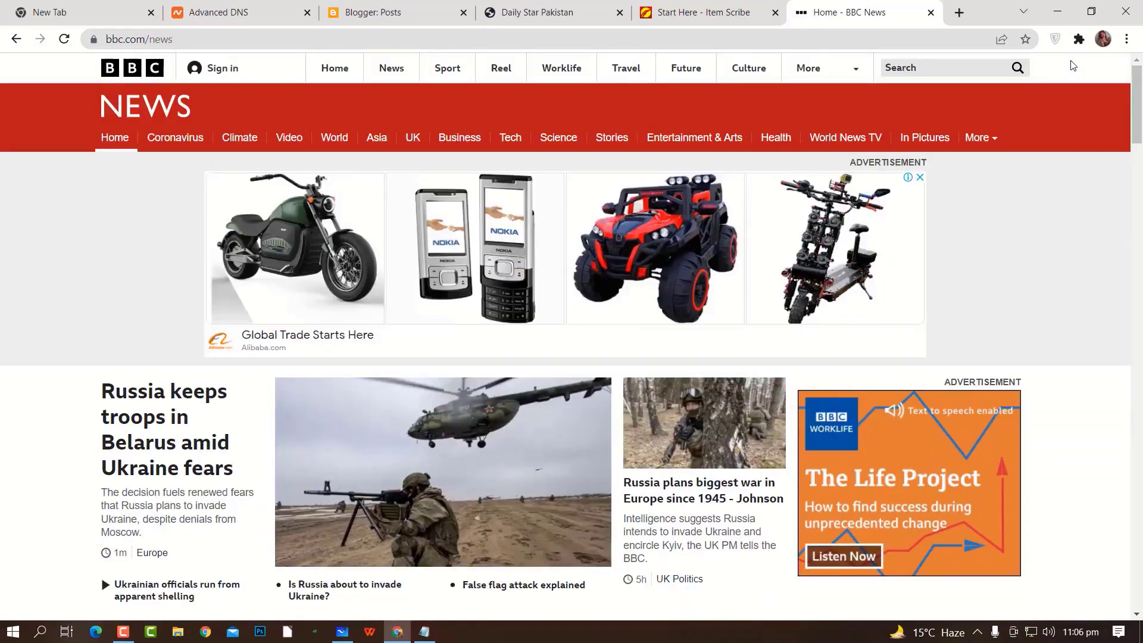
key("ctrl+plus")
key("ctrl+plus")
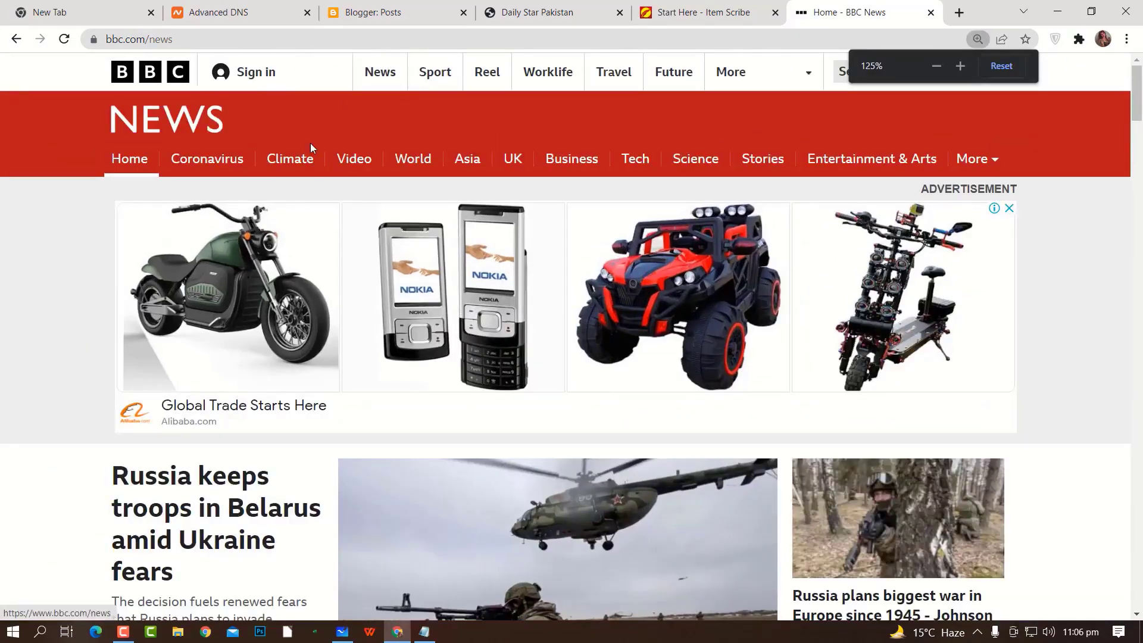
Read the Climate article linking Covid shutdown to China's record rainfall, then return to Blogger Posts.
left_click(306, 159)
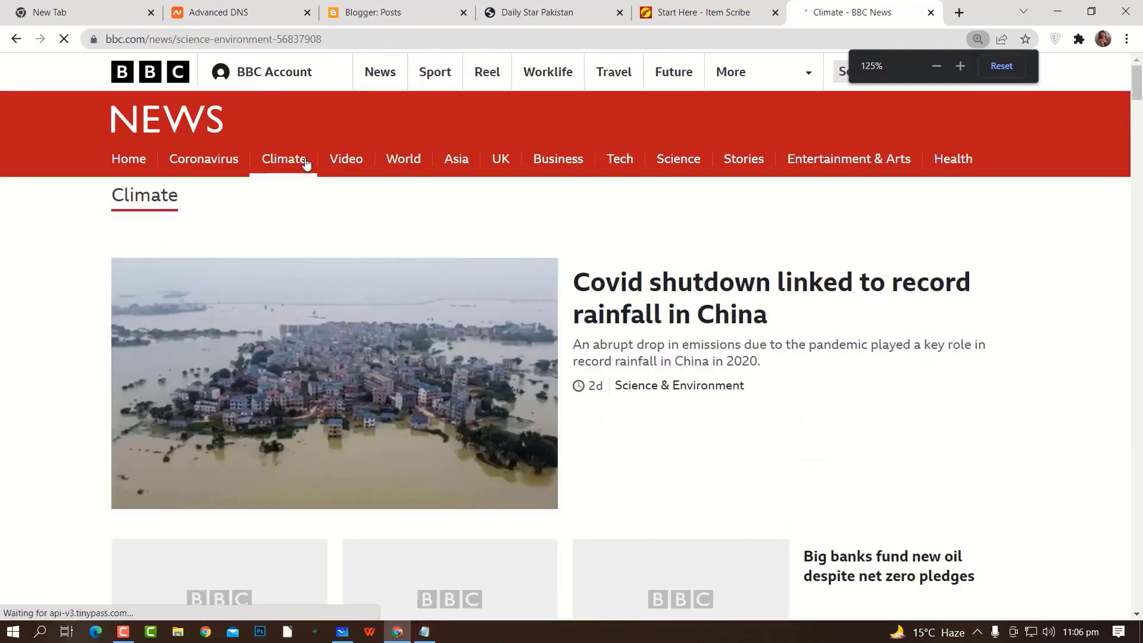
left_click(751, 312)
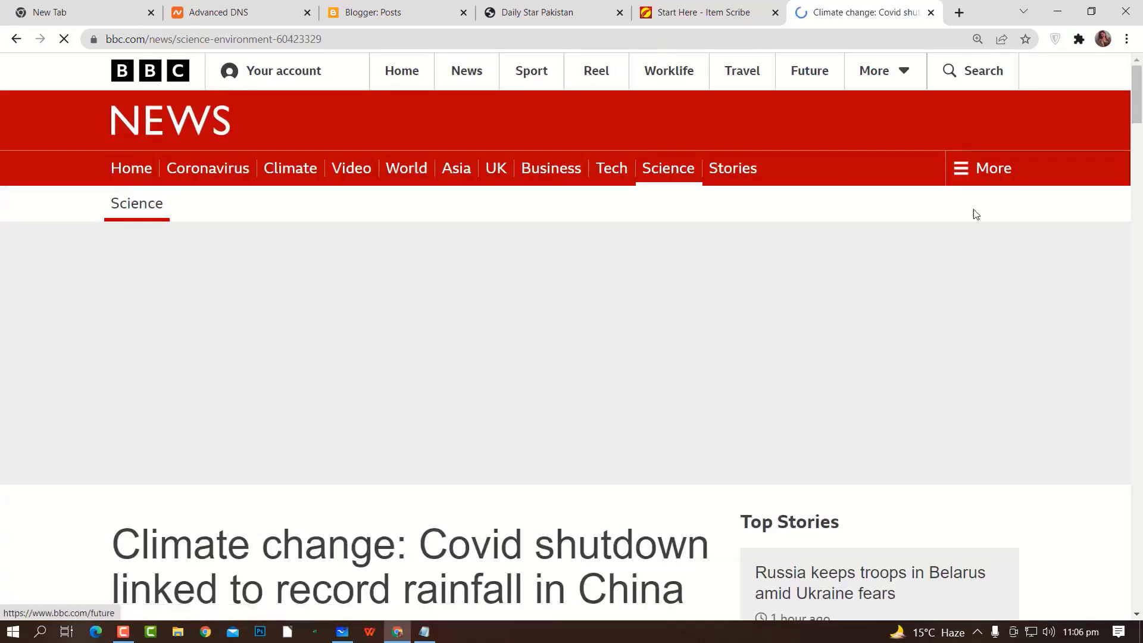
scroll(441, 363, "down", 14)
scroll(393, 316, "down", 20)
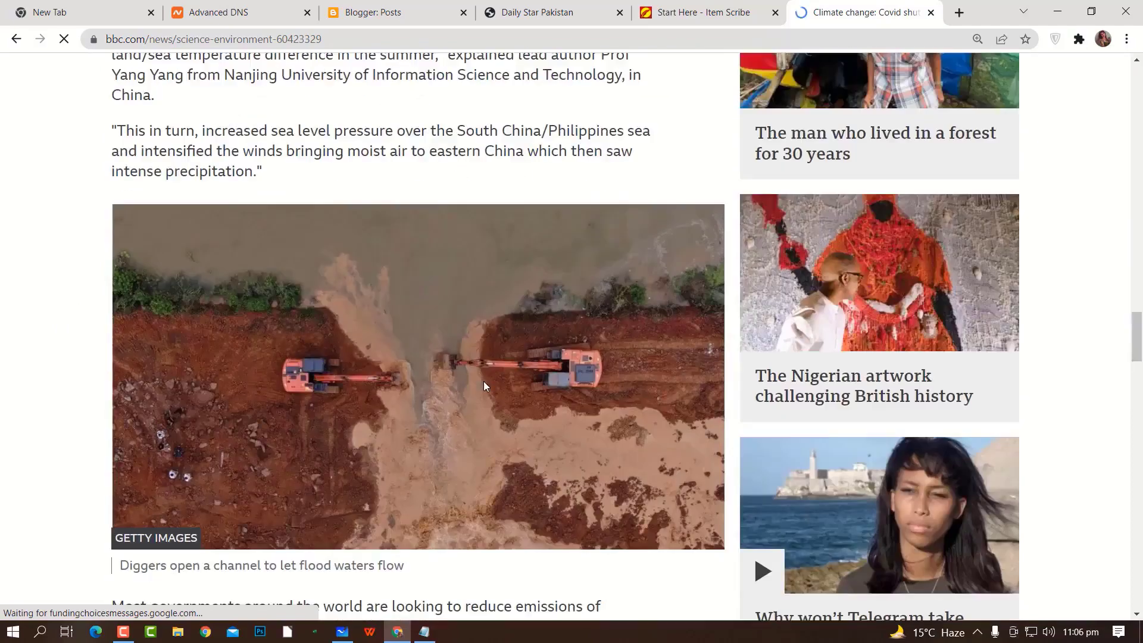
left_click(378, 11)
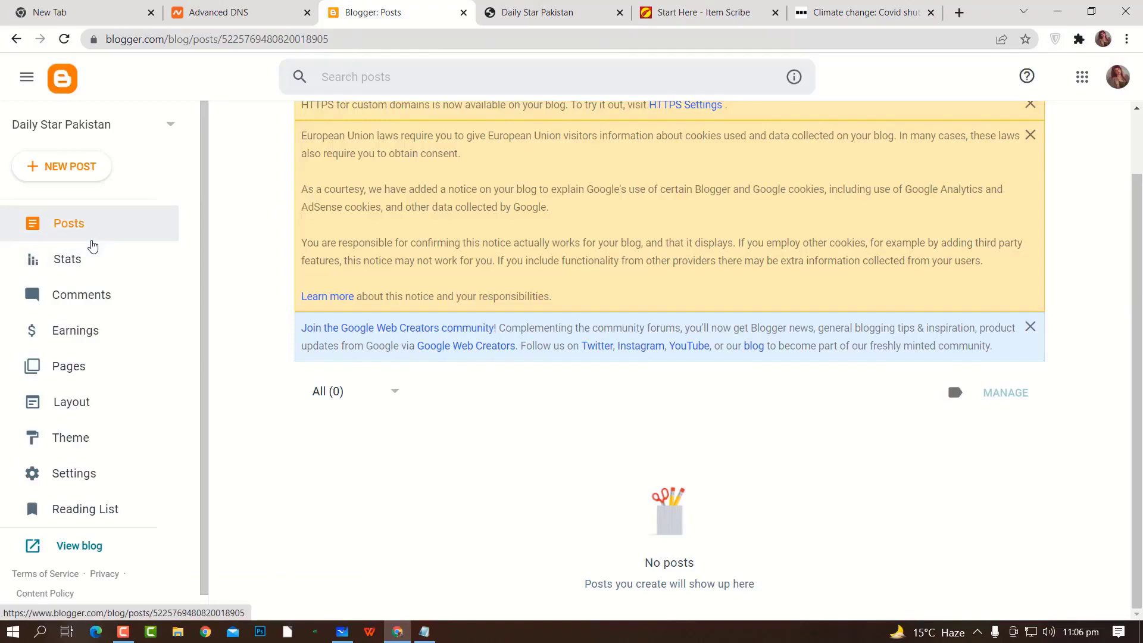
left_click(91, 238)
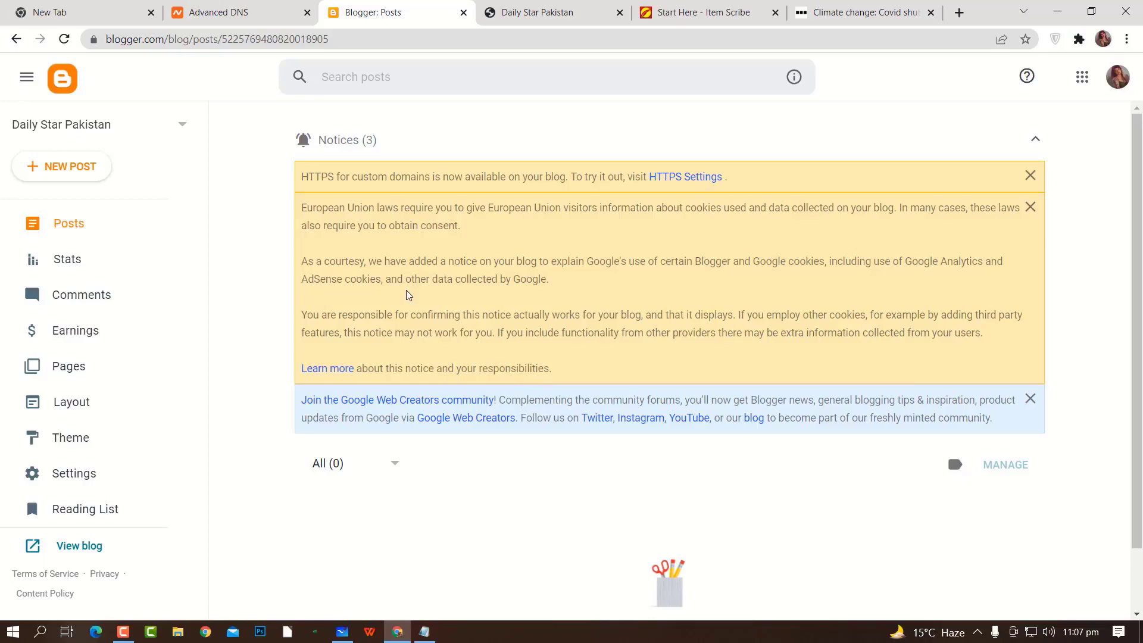
scroll(516, 355, "down", 2)
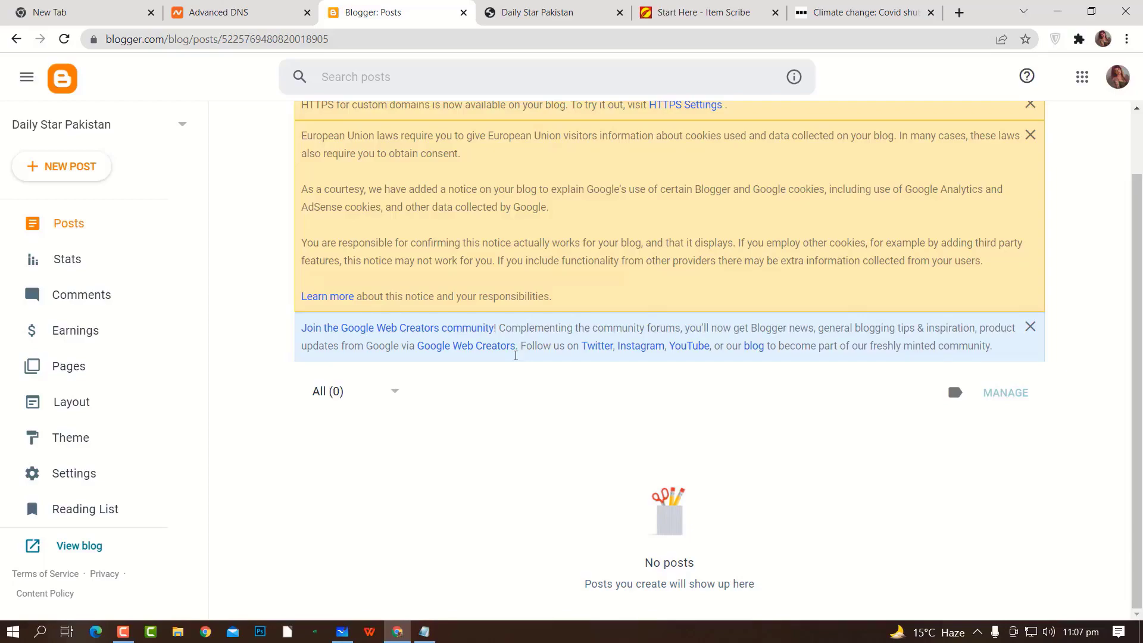
left_click(863, 12)
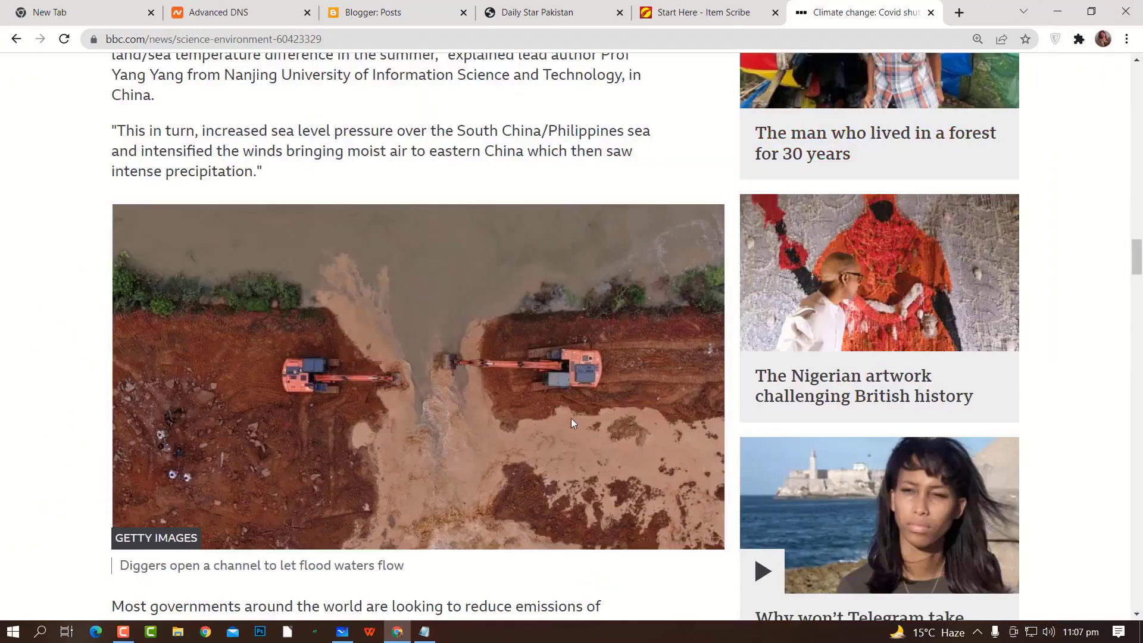
scroll(588, 379, "up", 10)
scroll(587, 375, "up", 20)
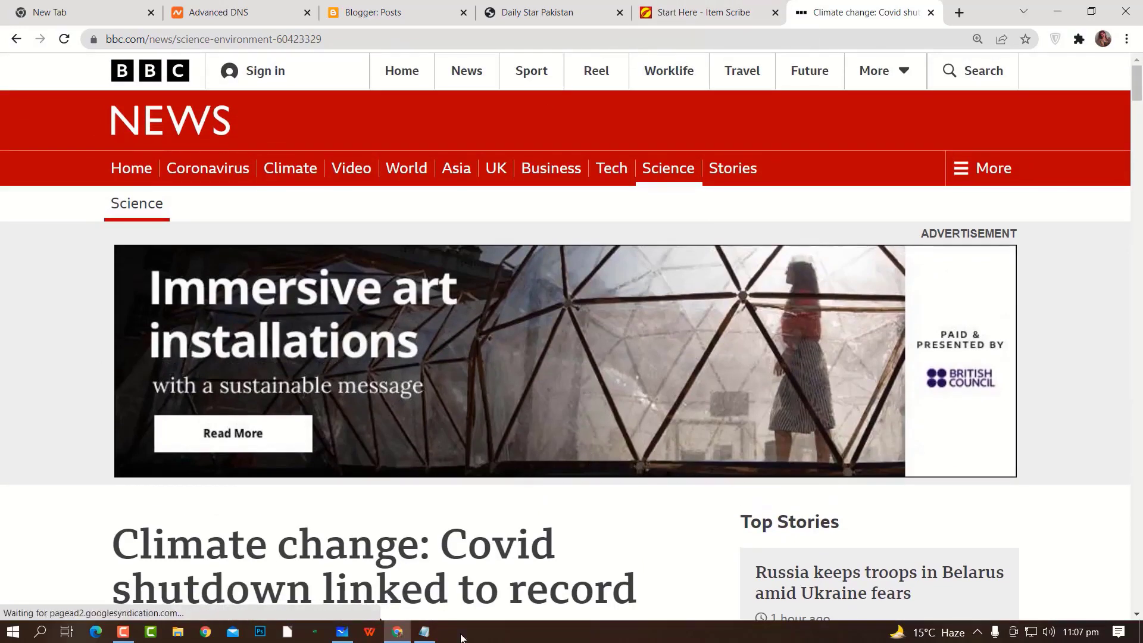
left_click(405, 11)
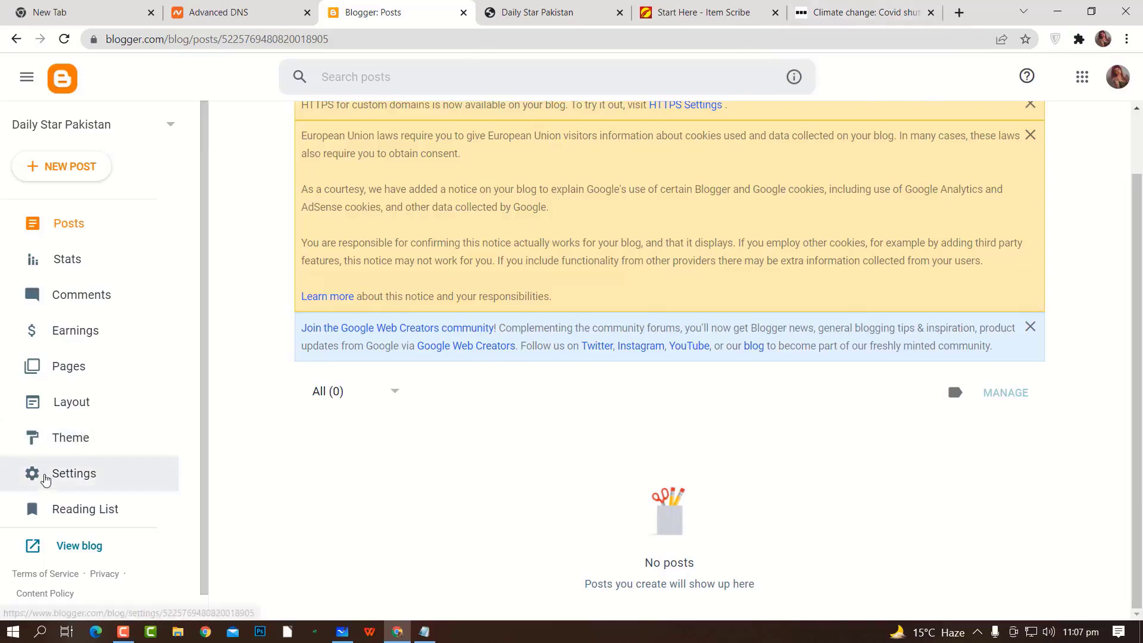
left_click(45, 478)
left_click(84, 381)
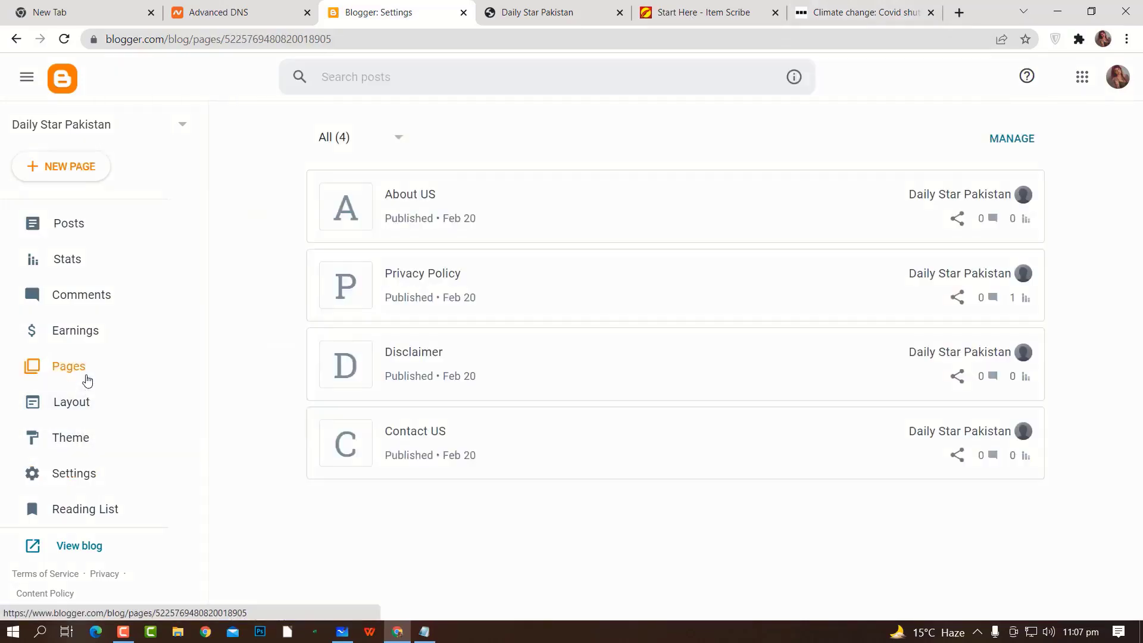
scroll(512, 358, "down", 3)
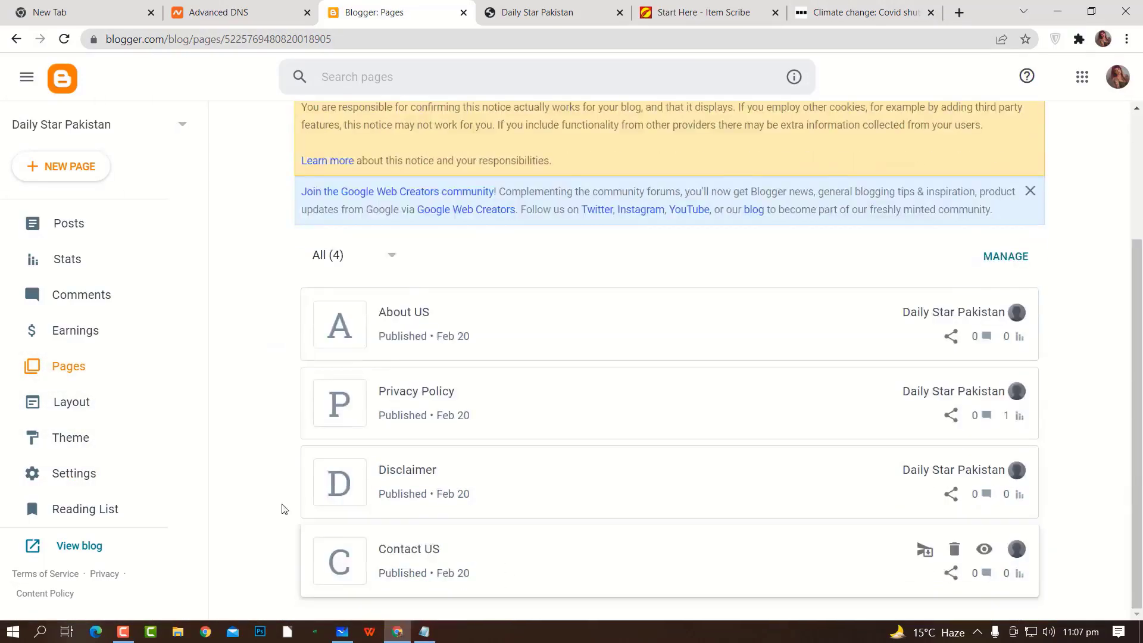
left_click(65, 481)
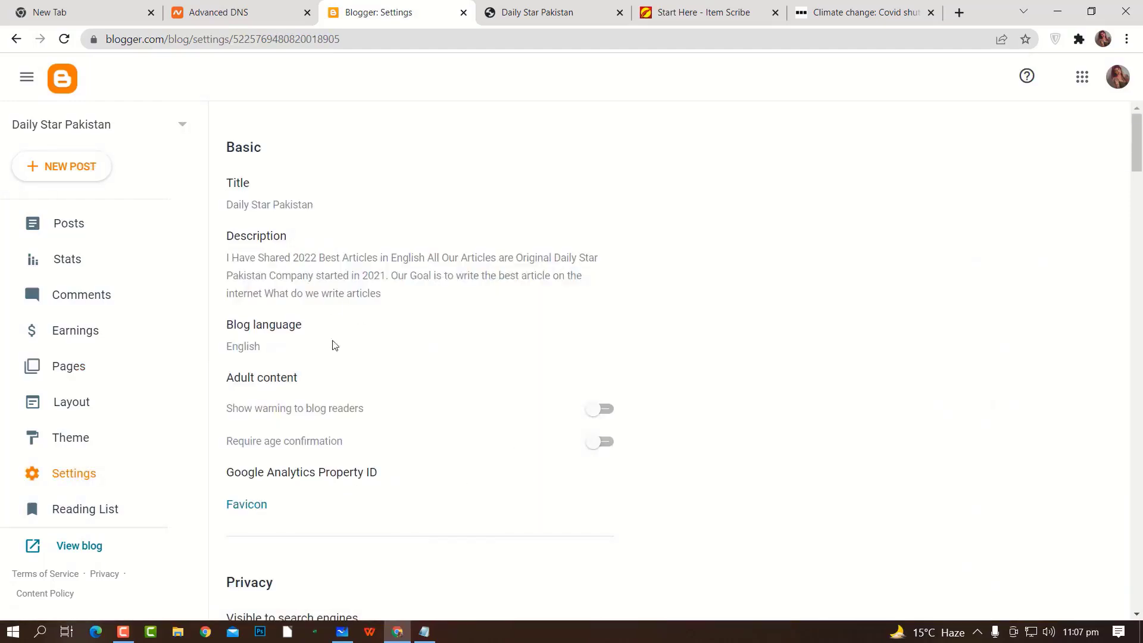
scroll(302, 407, "down", 5)
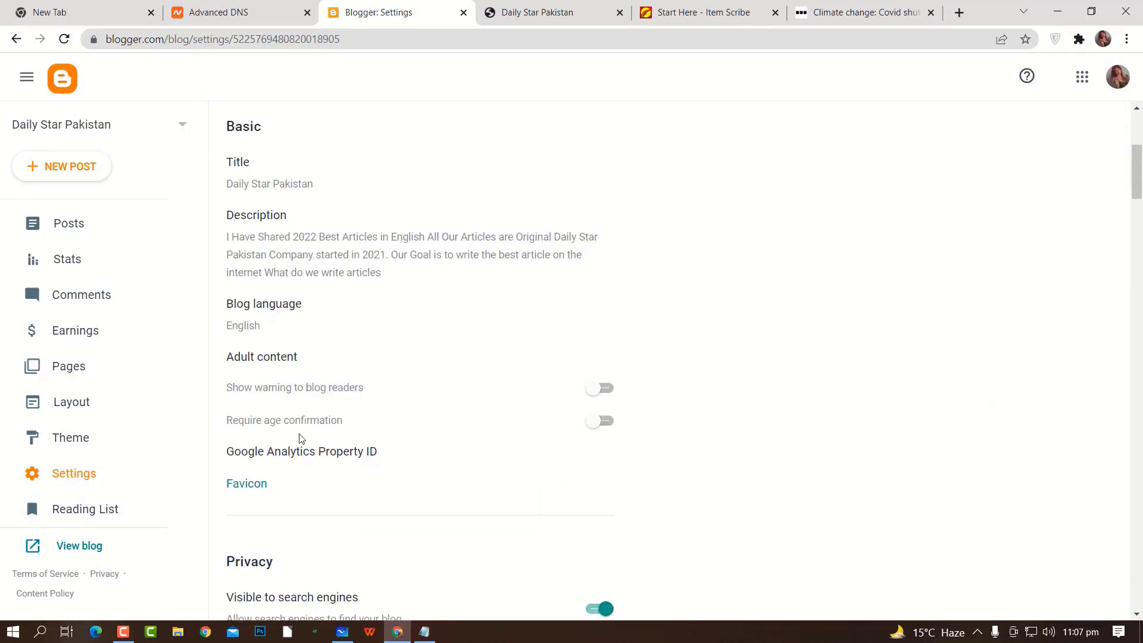
scroll(302, 439, "down", 4)
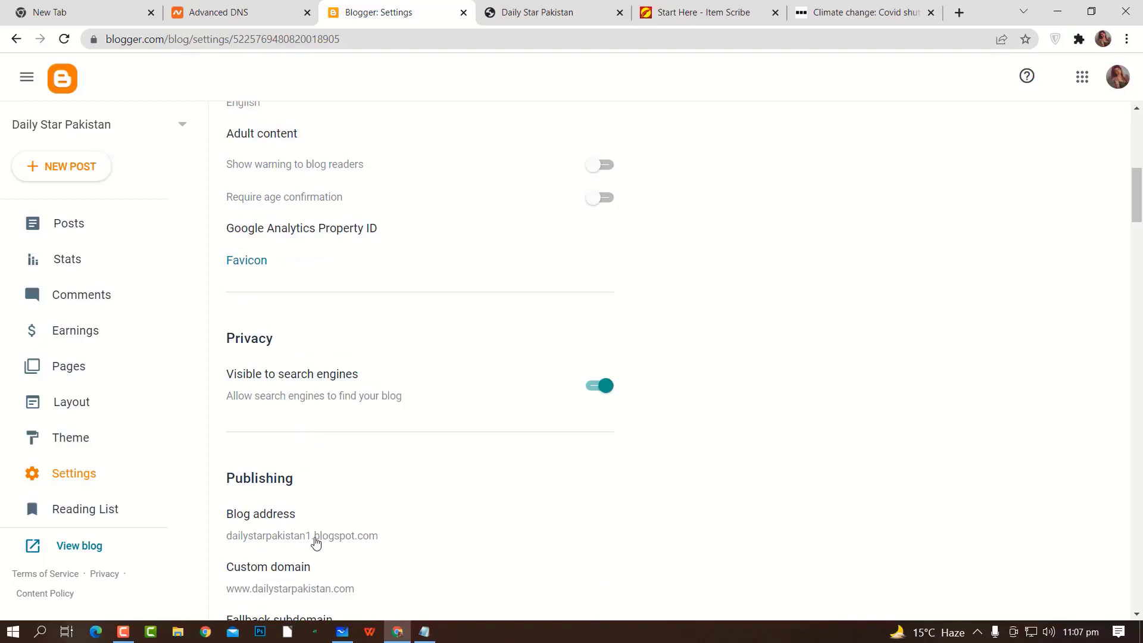
scroll(314, 538, "down", 4)
left_click_drag(226, 319, 377, 324)
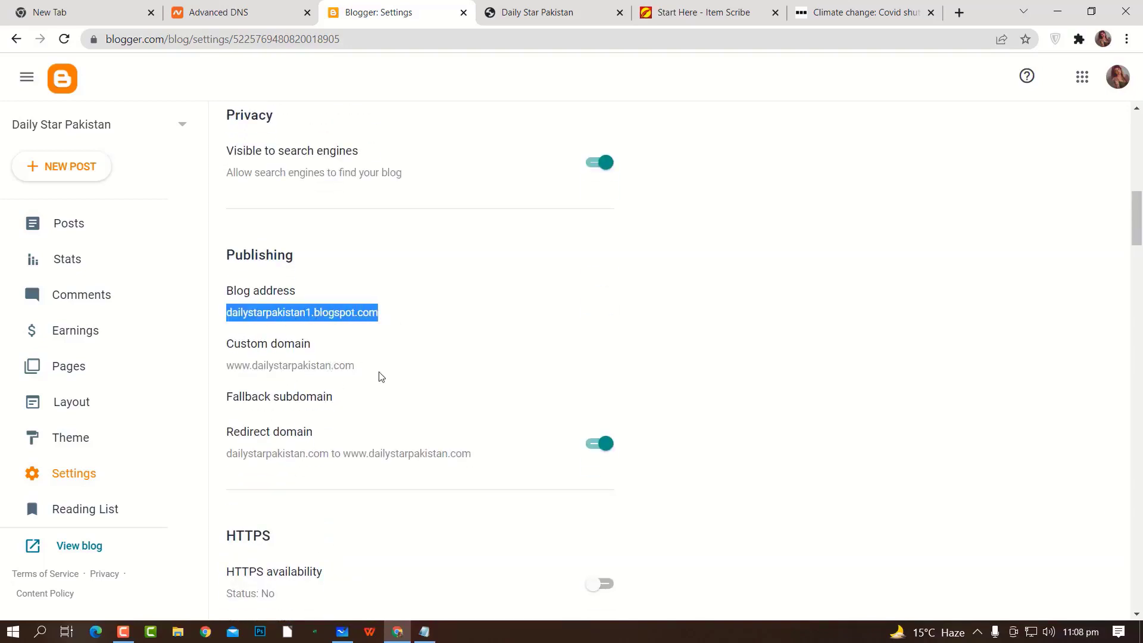
left_click_drag(357, 370, 205, 369)
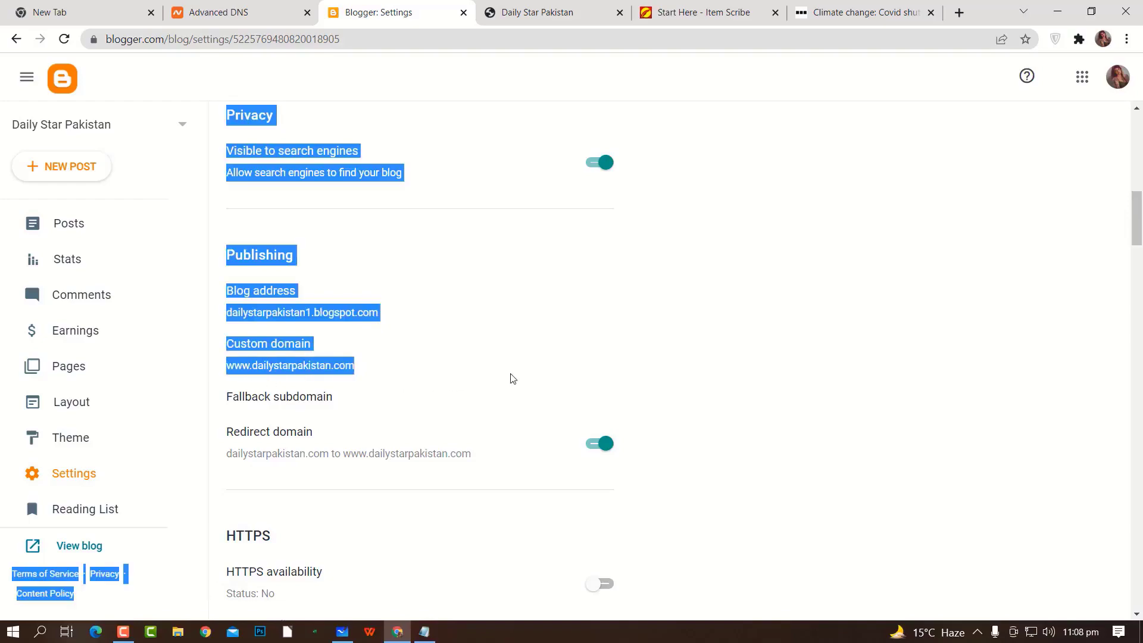
left_click(510, 376)
left_click(627, 411)
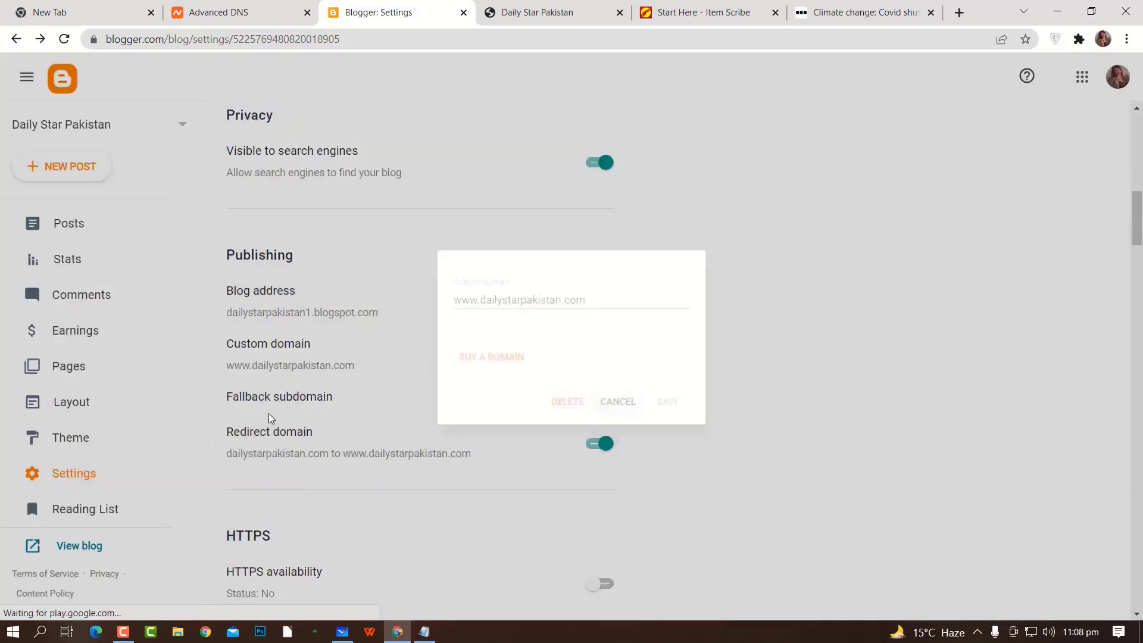
scroll(536, 432, "down", 5)
scroll(409, 512, "down", 20)
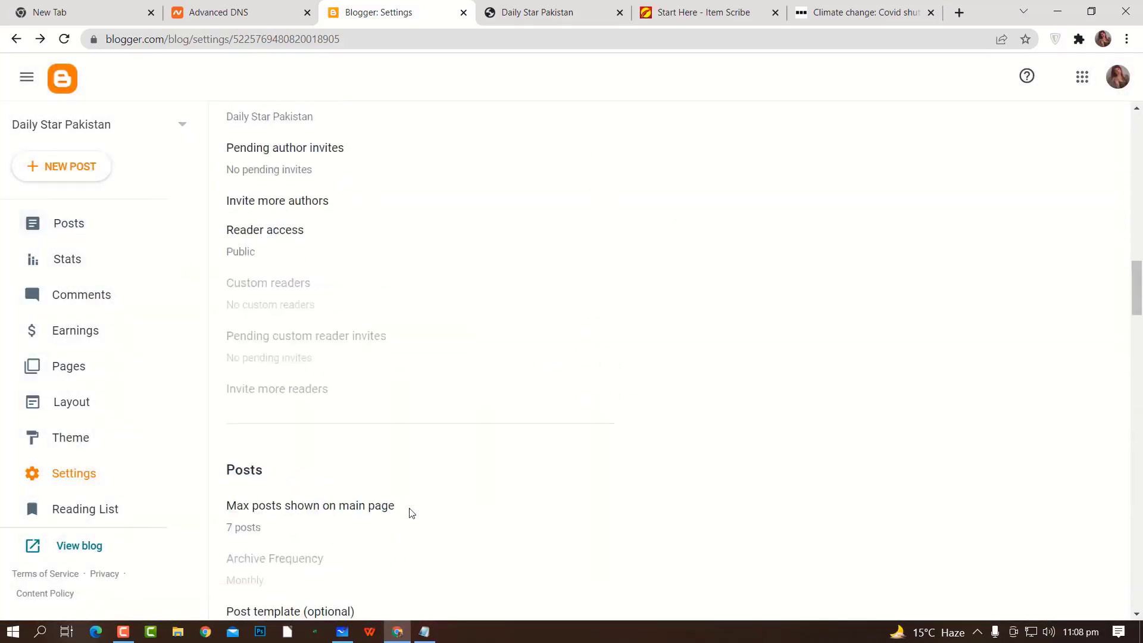
scroll(410, 512, "down", 15)
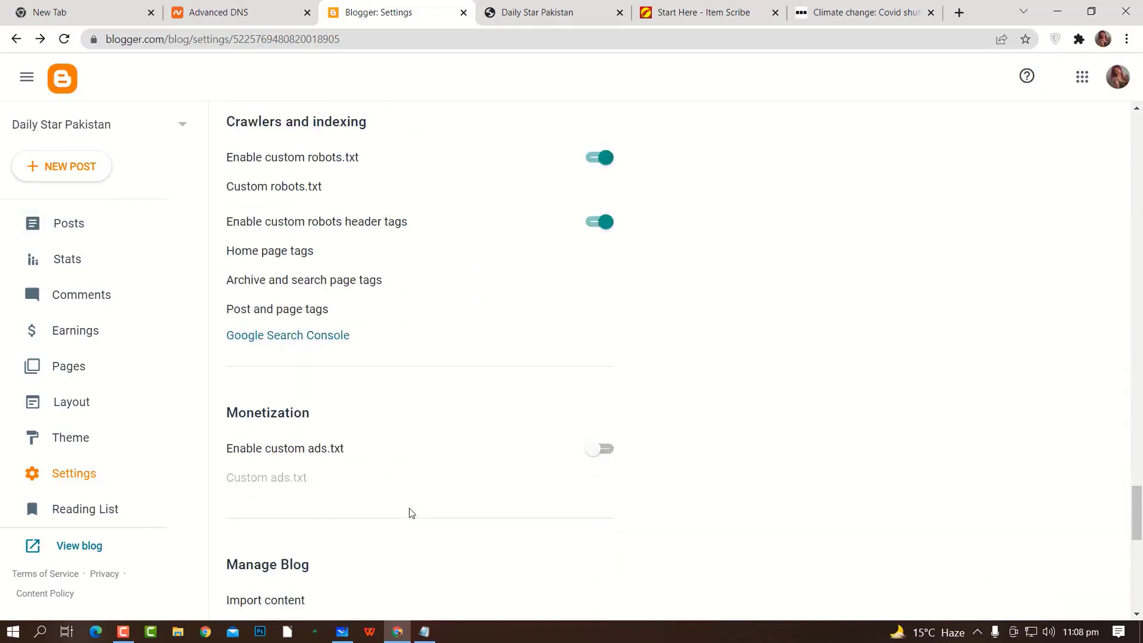
scroll(298, 416, "up", 20)
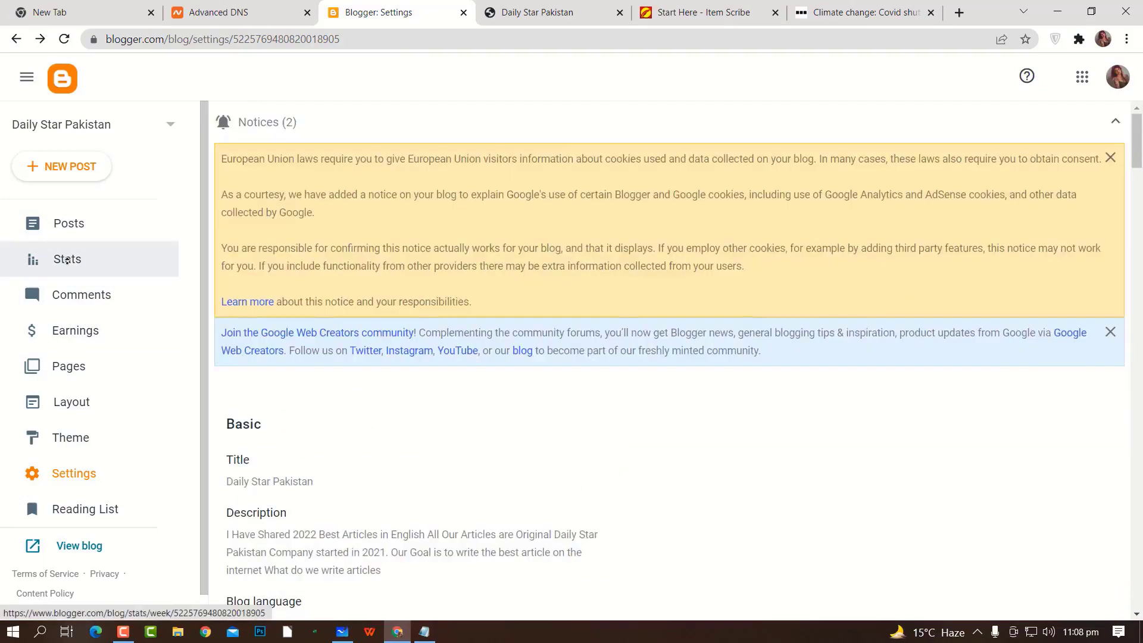
left_click(90, 226)
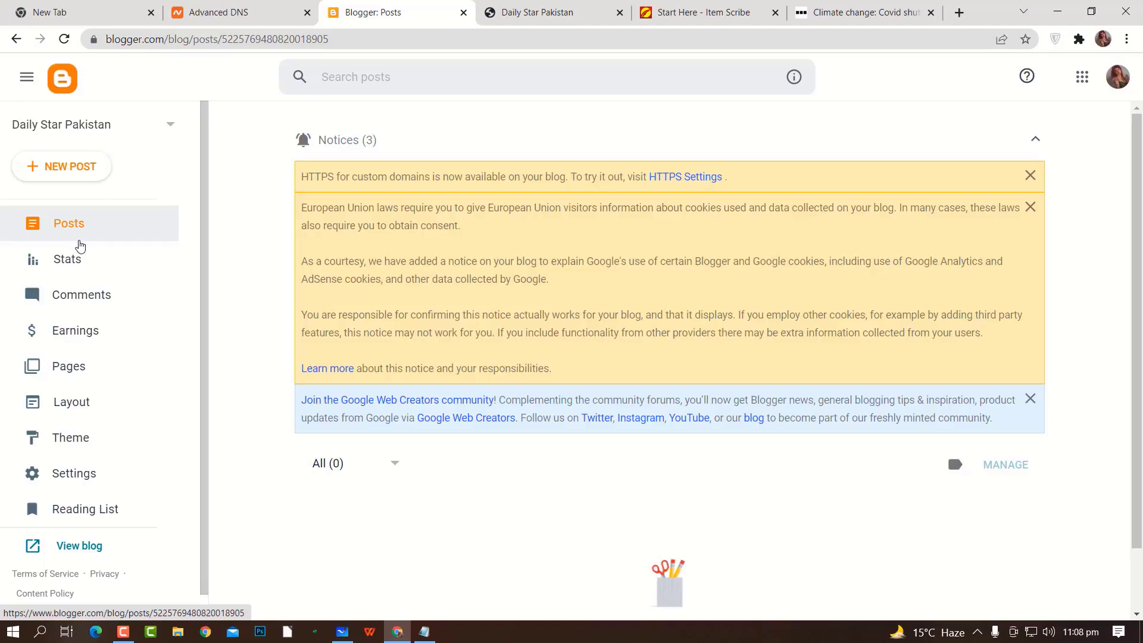
Open a new Chrome tab on the Google search page and focus its search box.
left_click(956, 13)
left_click(480, 307)
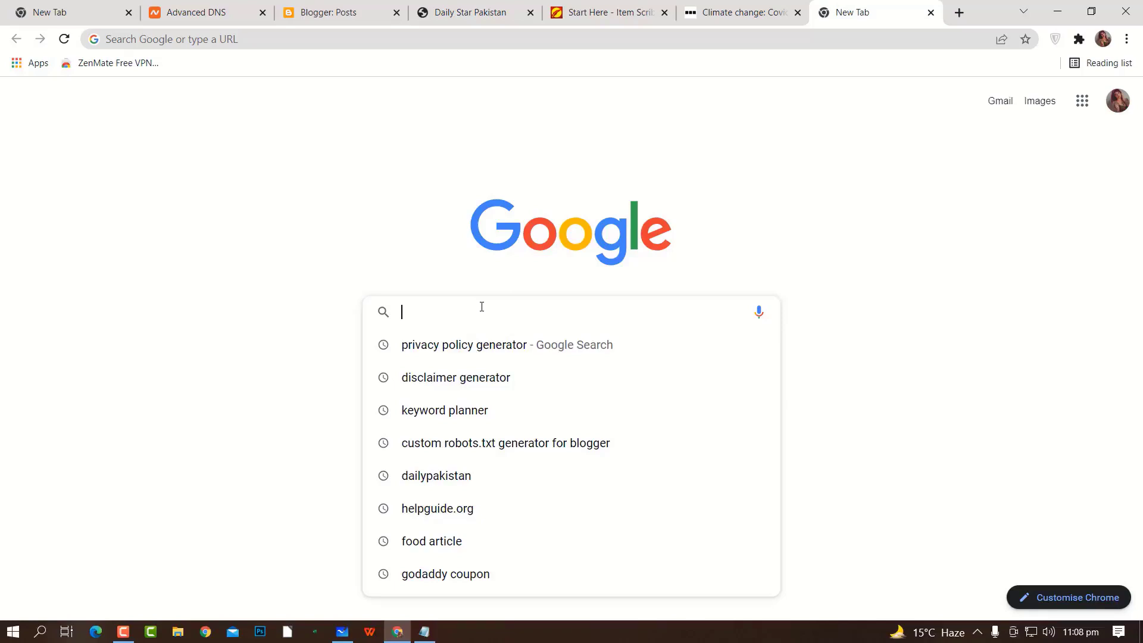
Search Google for 'express' and enlarge the results page.
type("exp")
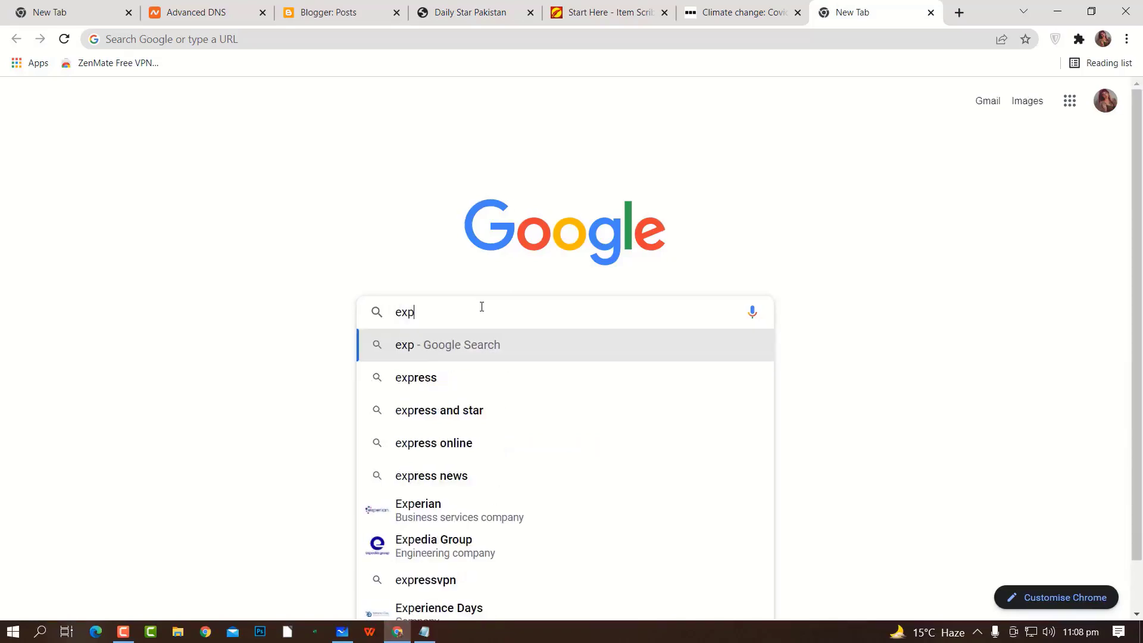
key("Down")
key("Return")
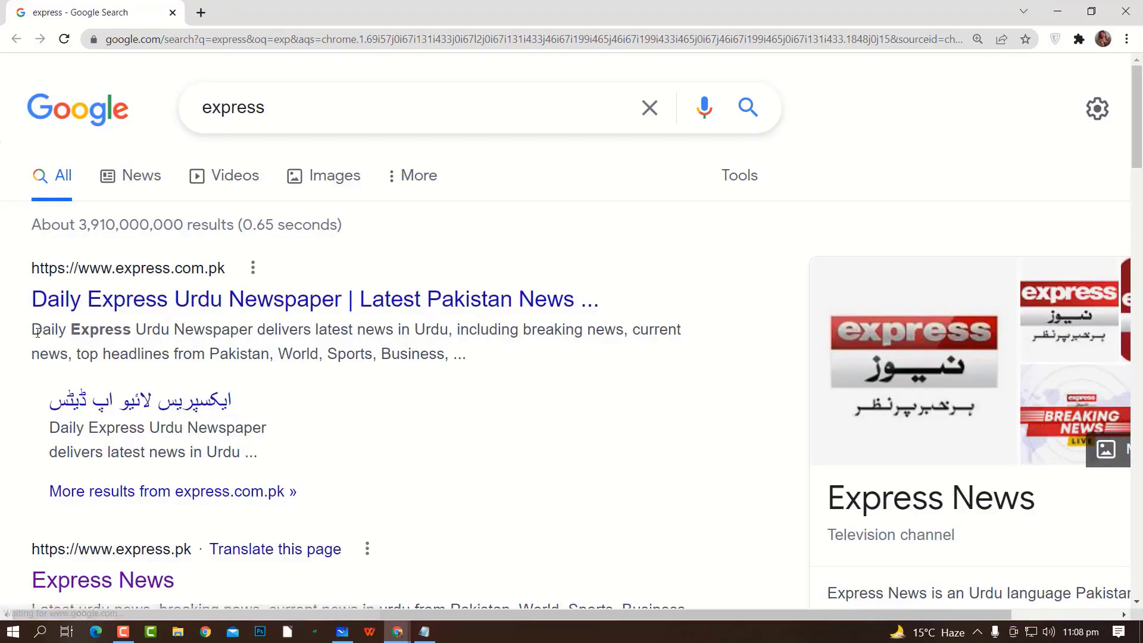
left_click_drag(33, 331, 447, 359)
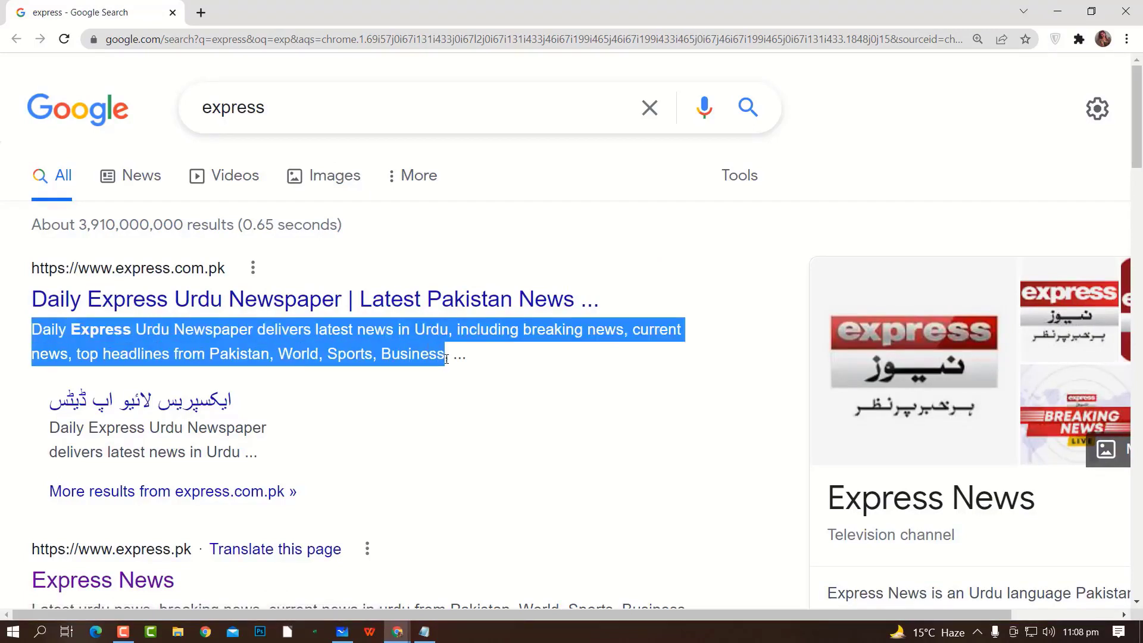
left_click(447, 359)
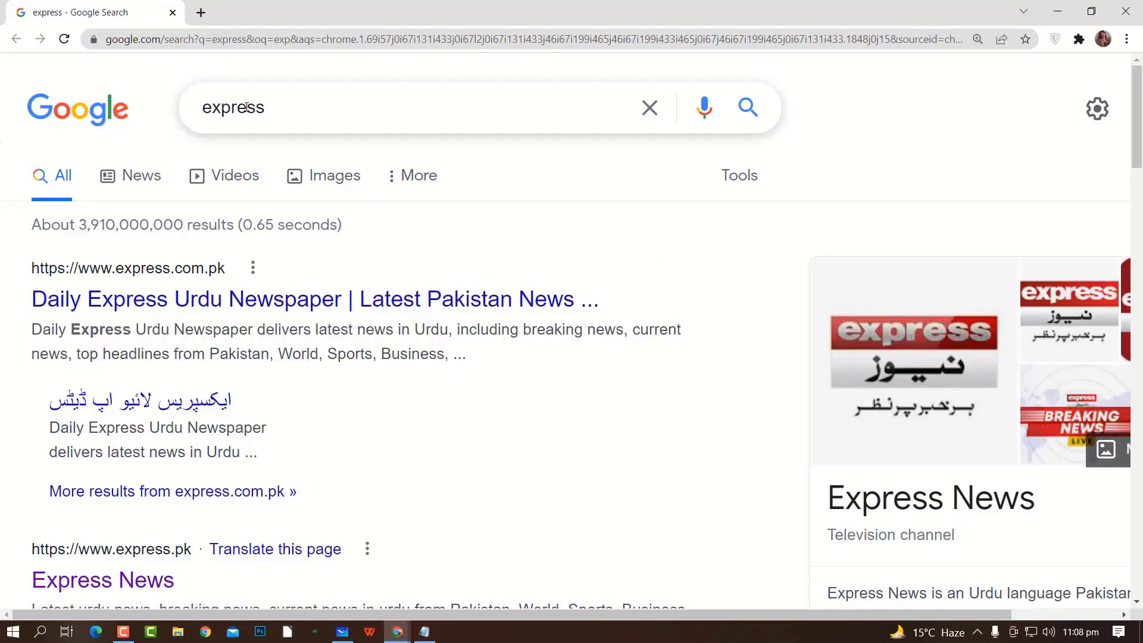
left_click(246, 108)
left_click(102, 285)
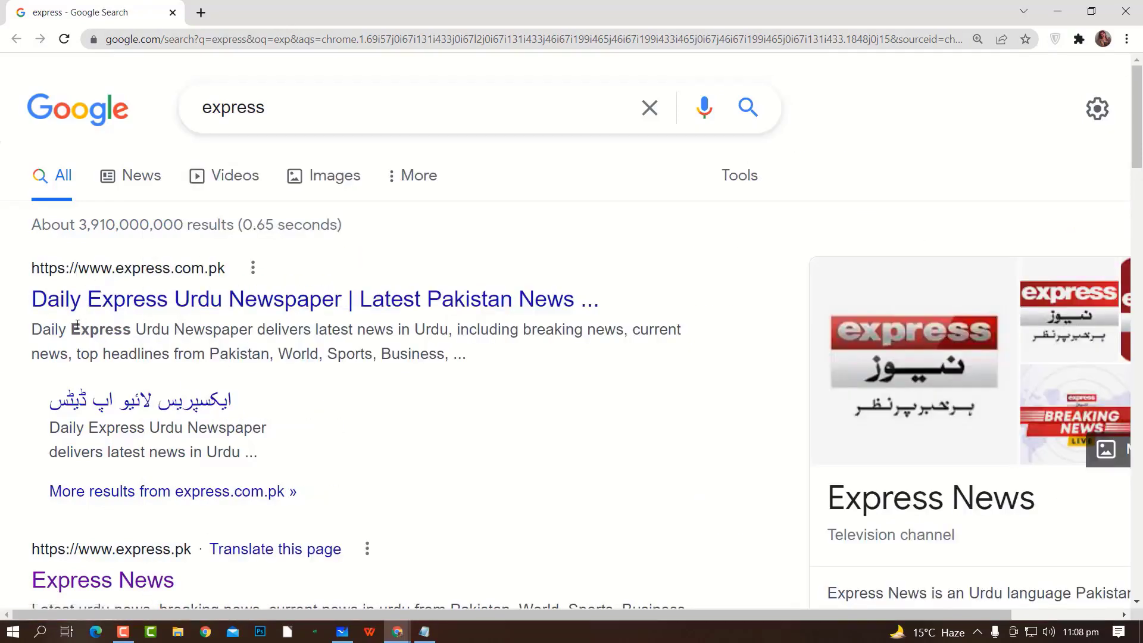
left_click_drag(71, 328, 127, 328)
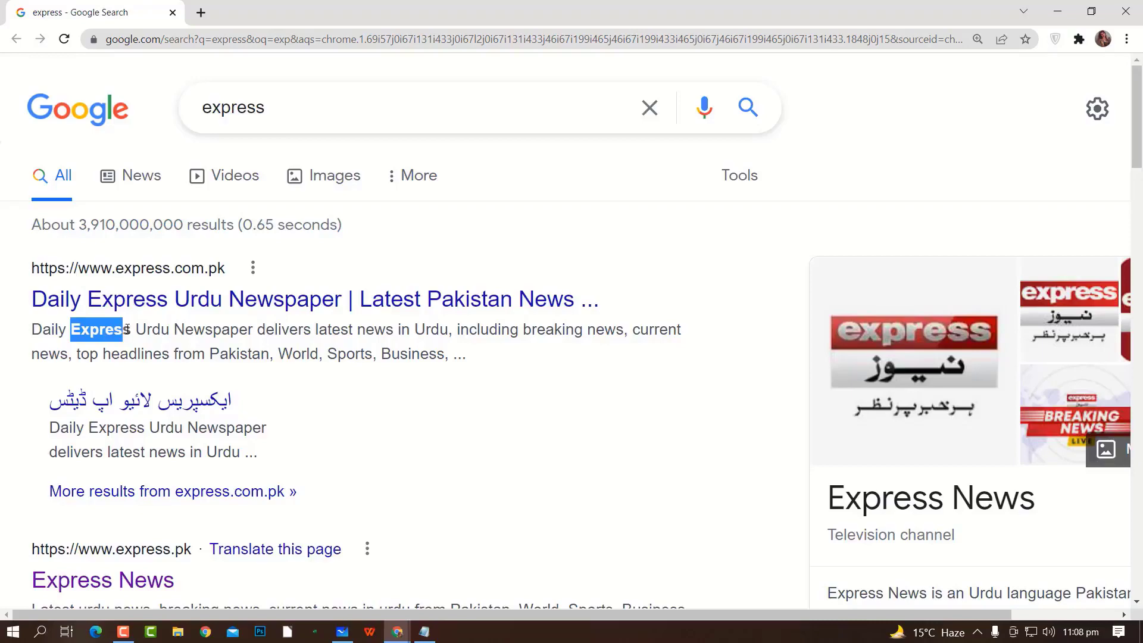
key("ctrl+plus")
key("ctrl+plus")
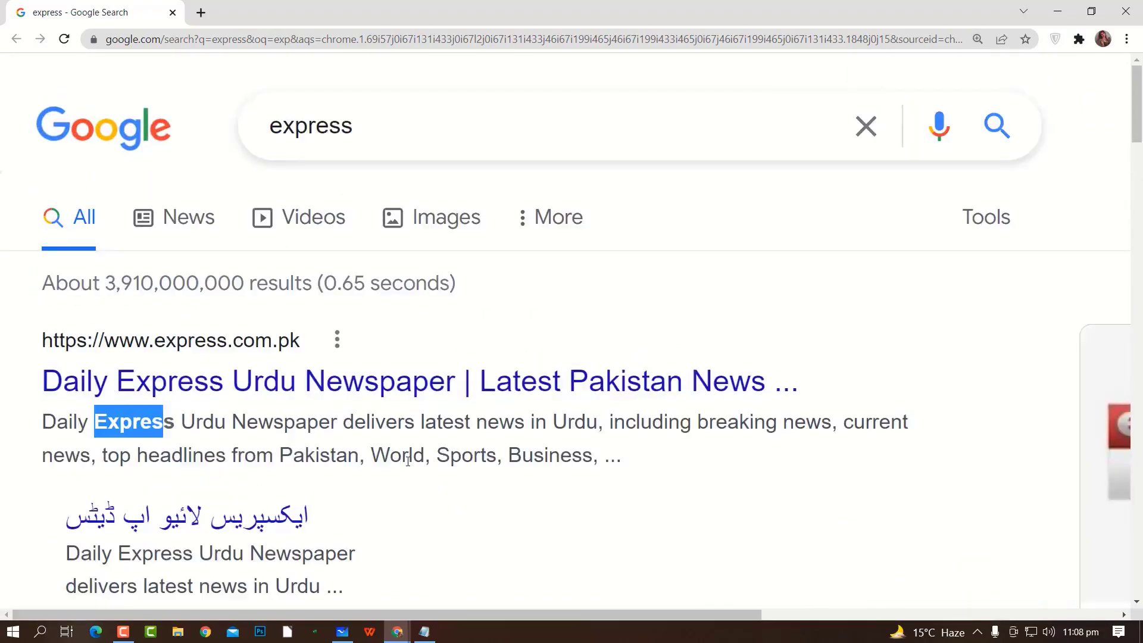
Copy the description of the top Daily Express Urdu Newspaper result.
left_click_drag(372, 455, 573, 458)
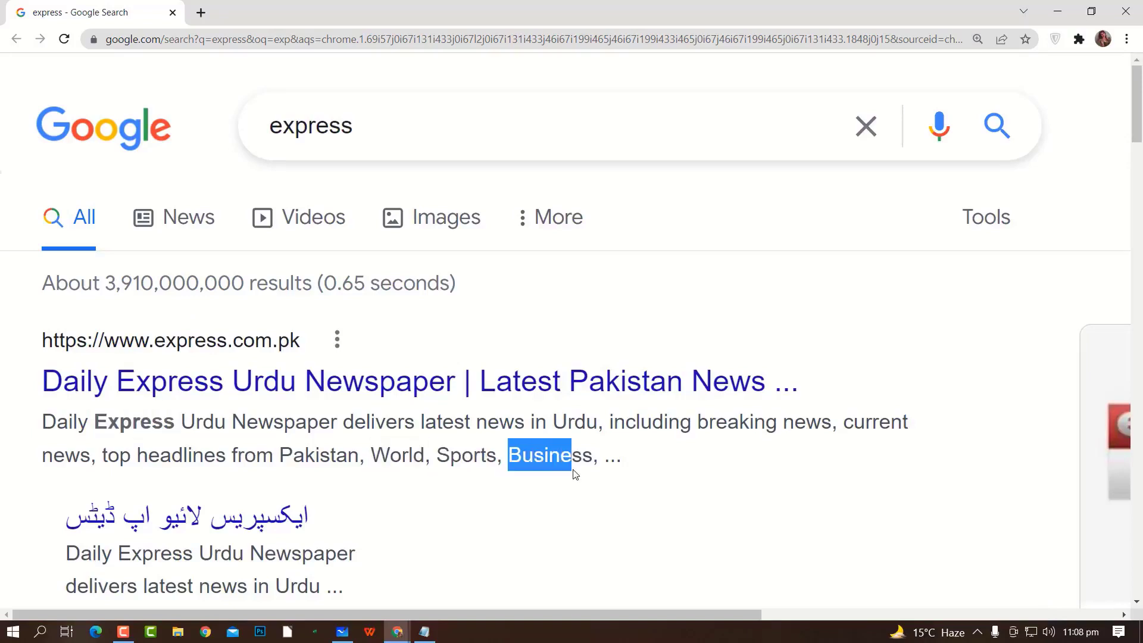
left_click_drag(43, 420, 592, 456)
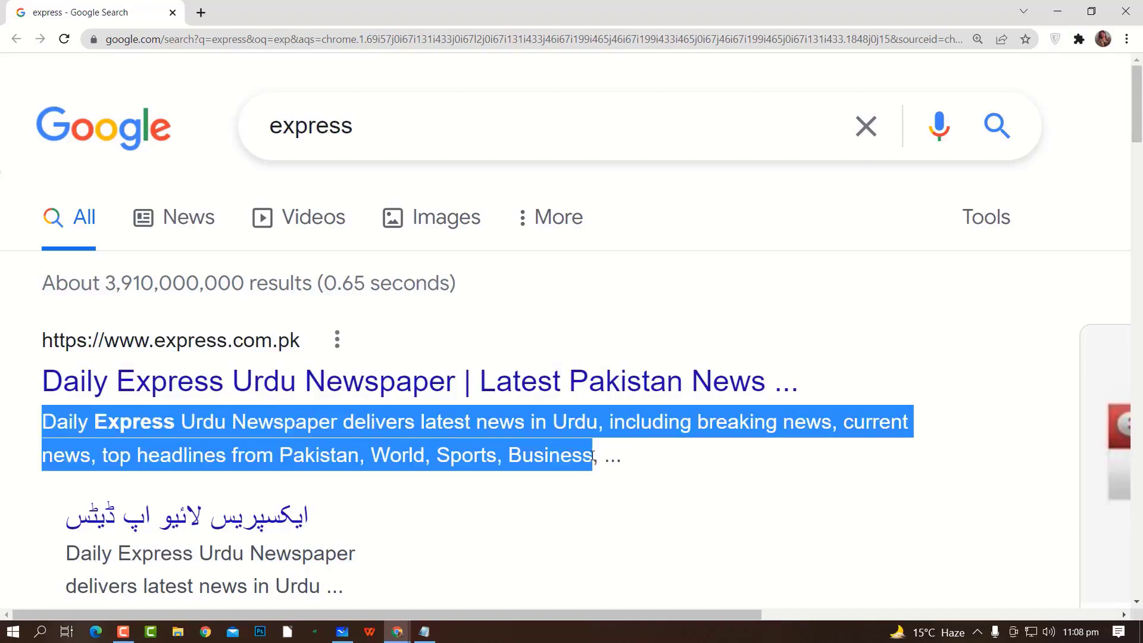
right_click(592, 456)
left_click(622, 483)
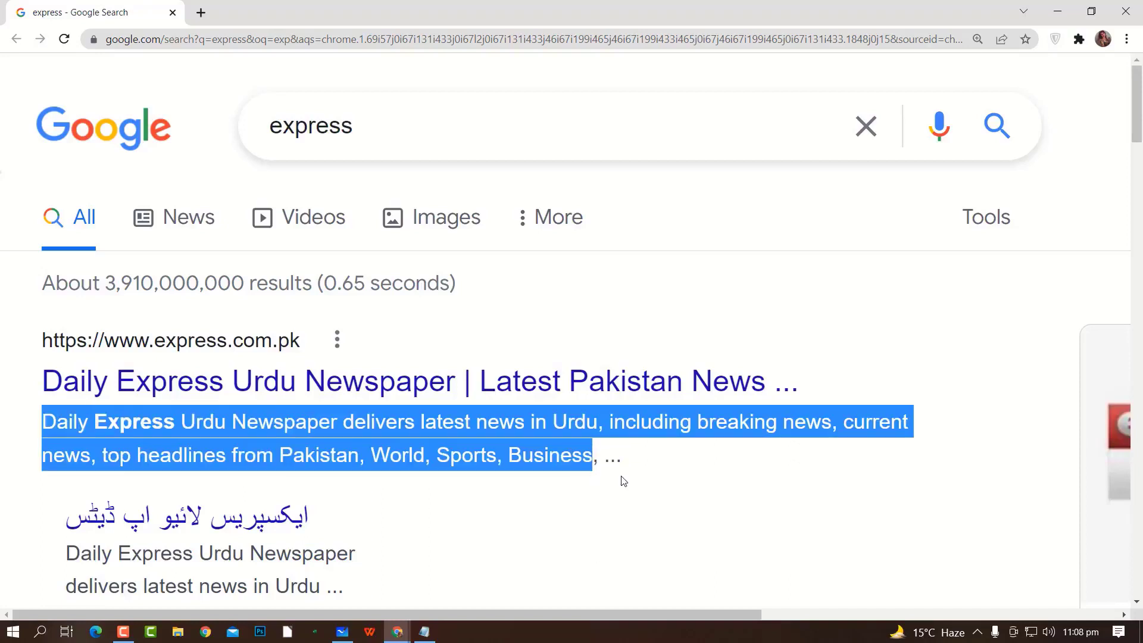
right_click(448, 460)
left_click(475, 471)
left_click(120, 428)
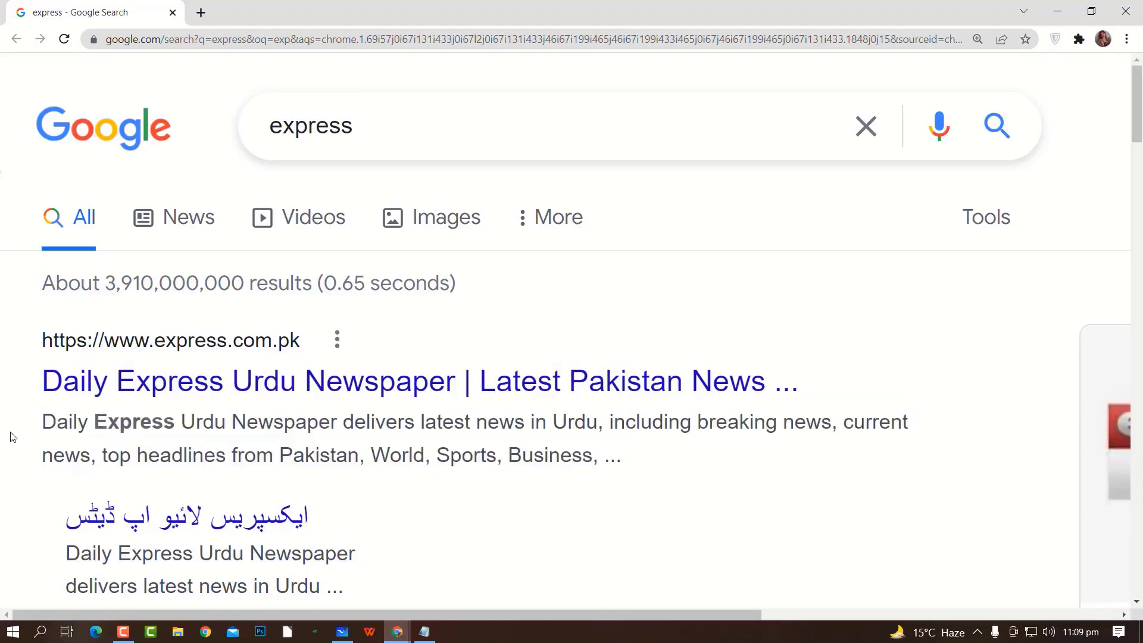
left_click_drag(169, 425, 3, 428)
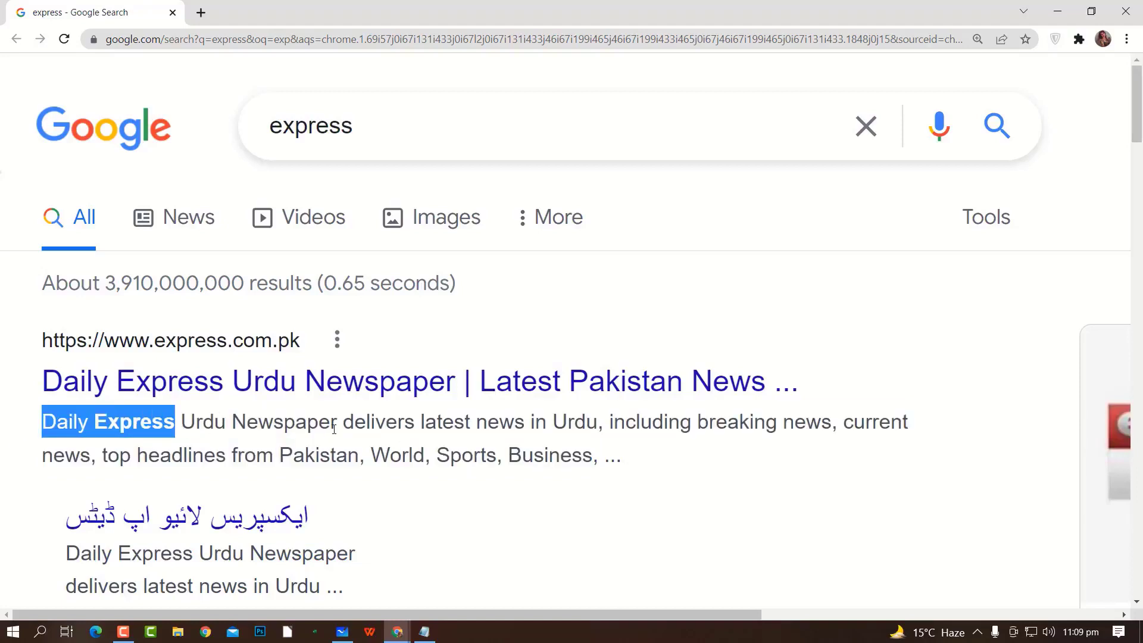
left_click_drag(337, 423, 182, 423)
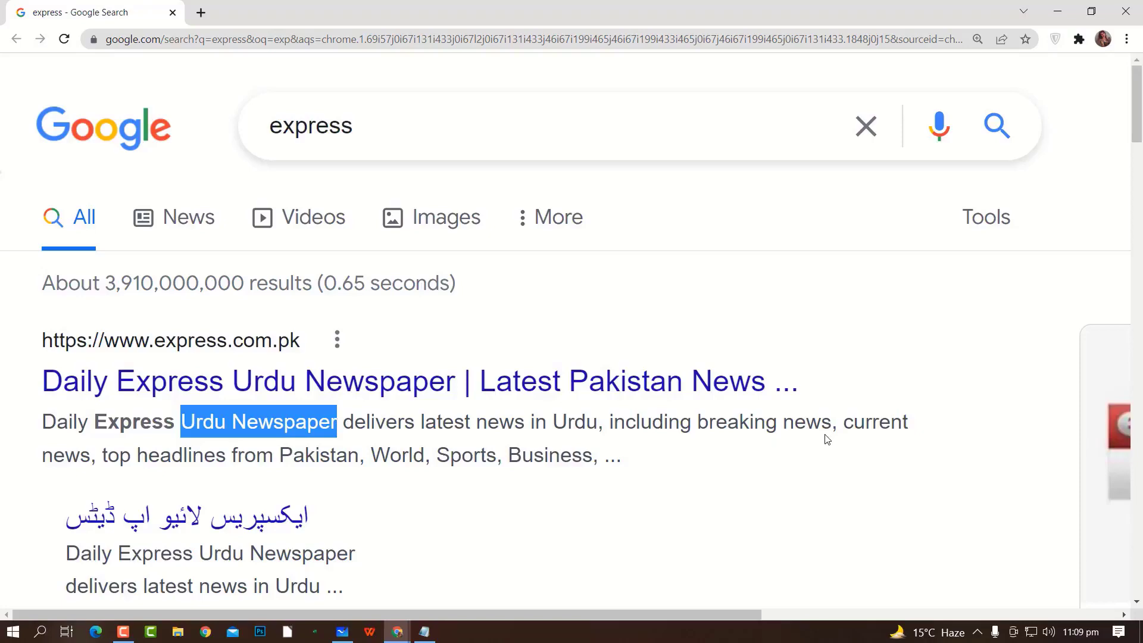
Zoom back to 150% and scroll through the remaining express results.
scroll(324, 439, "down", 5)
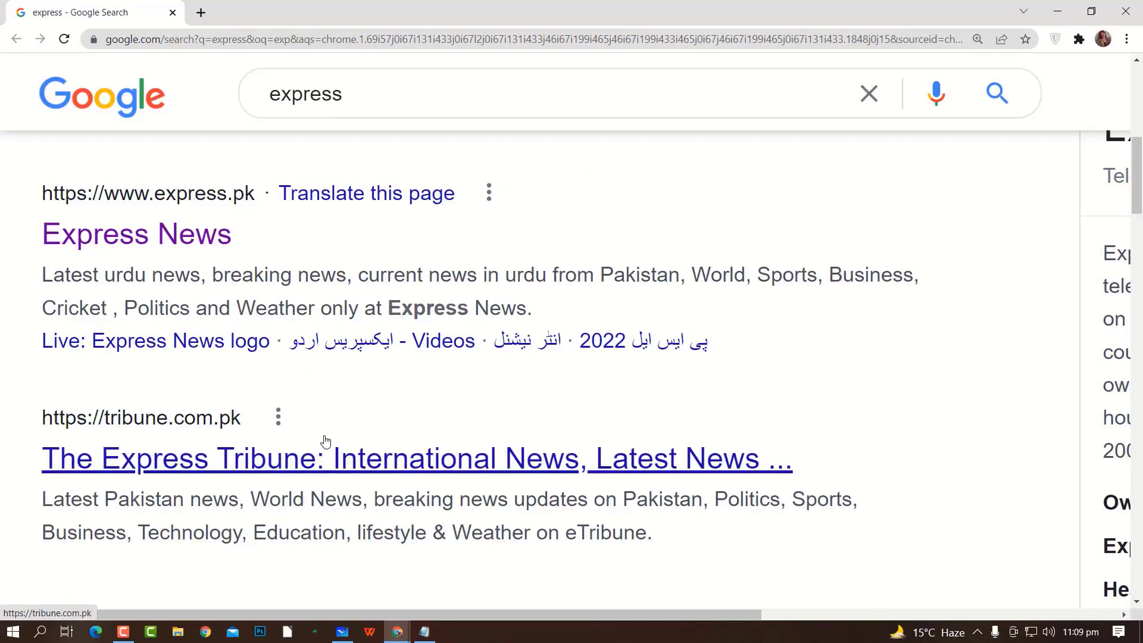
key("ctrl+minus")
scroll(219, 437, "down", 3)
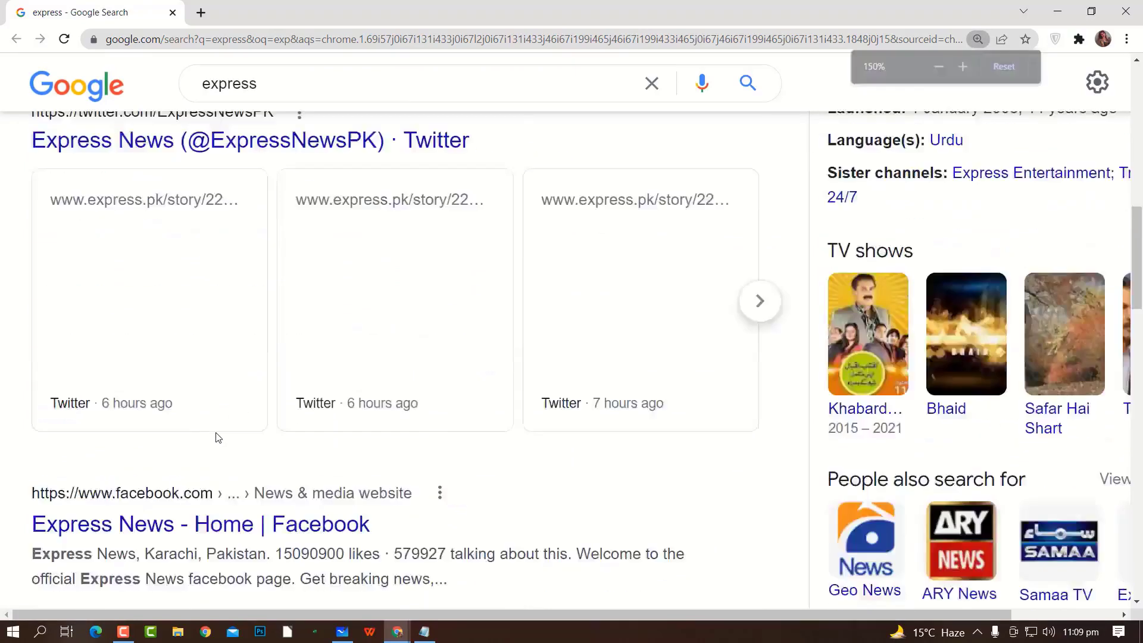
scroll(218, 438, "down", 2)
scroll(391, 433, "down", 5)
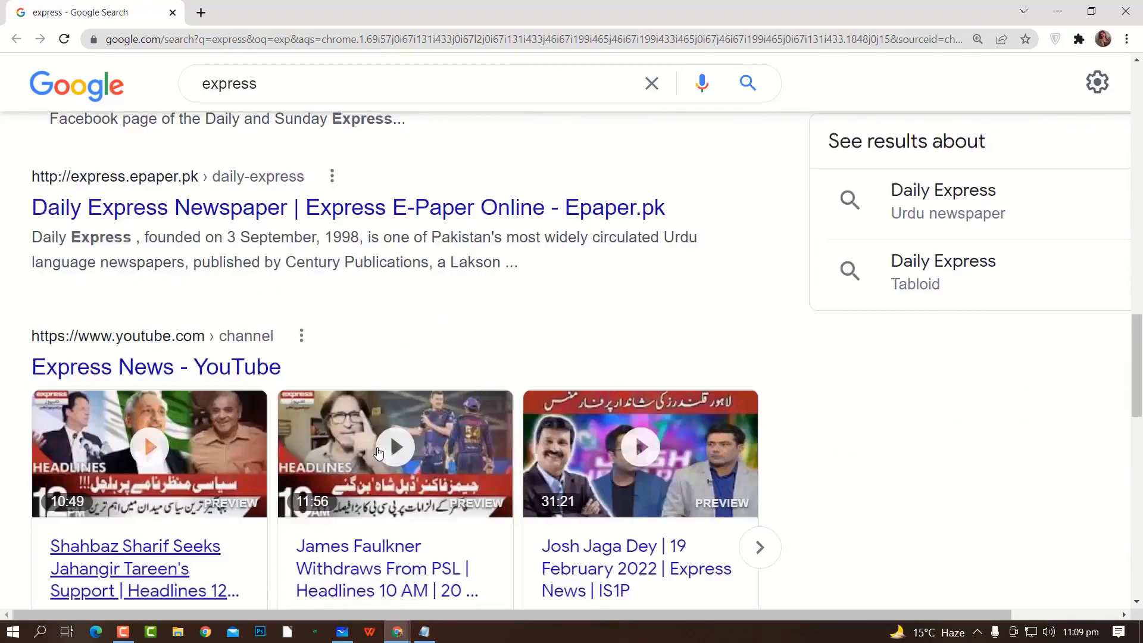
Search Google for 'cricket website' and copy the ICC result's description.
left_click(289, 87)
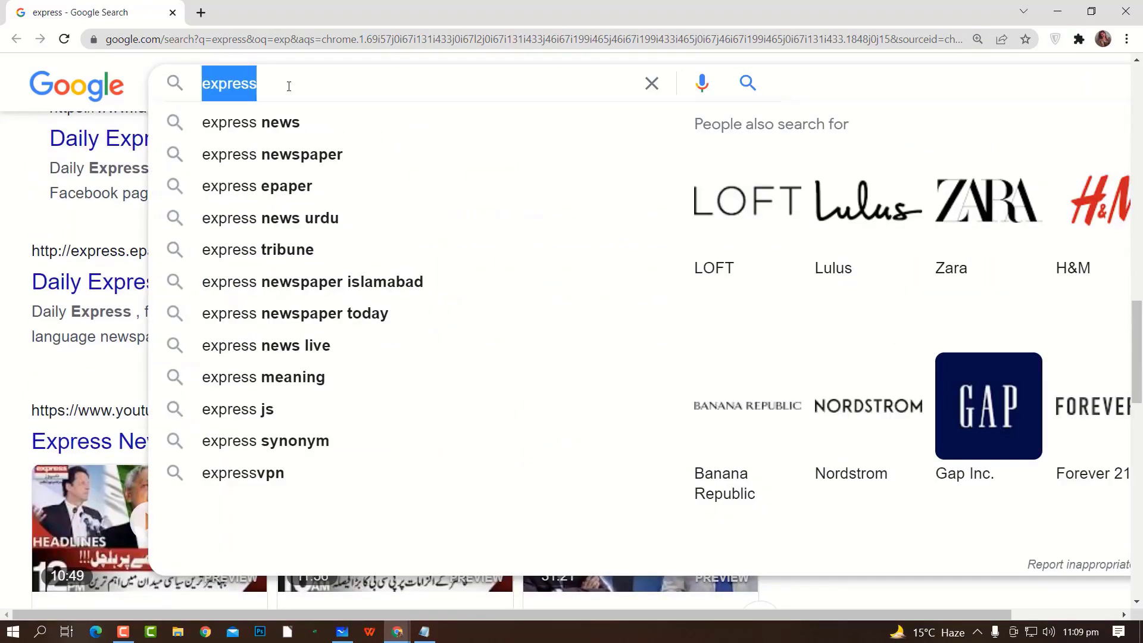
key("BackSpace")
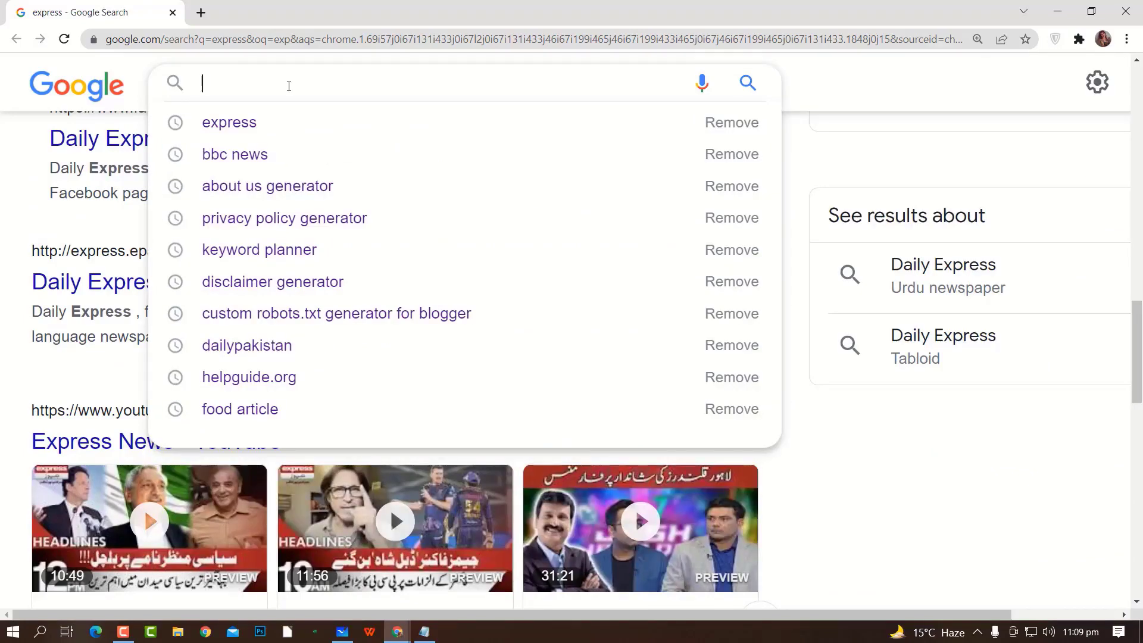
type("cr")
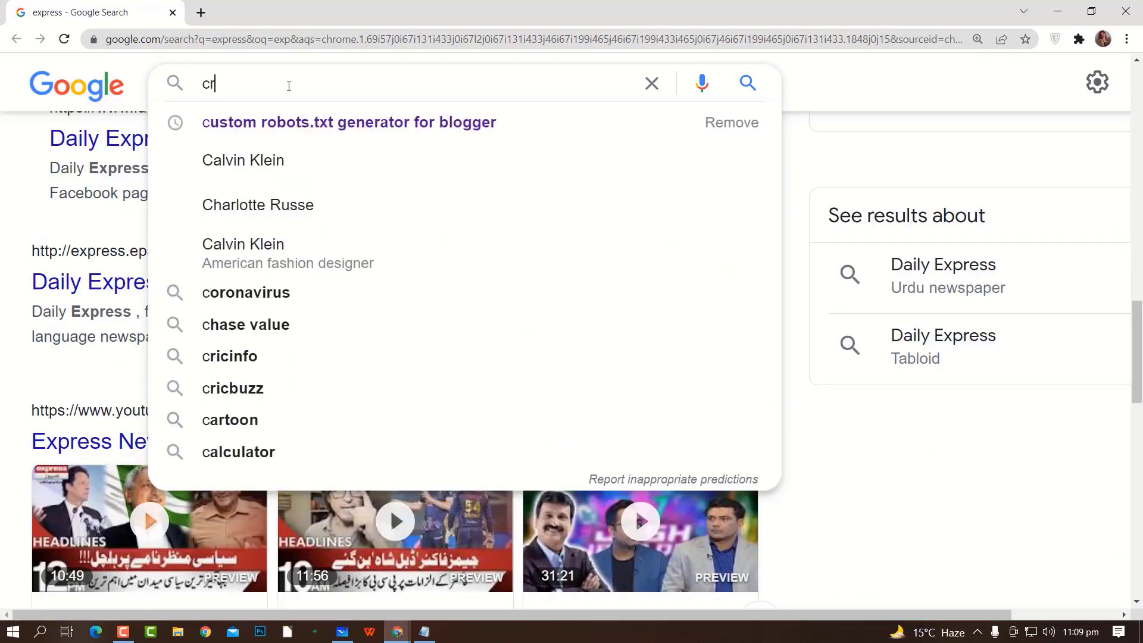
type("icket ")
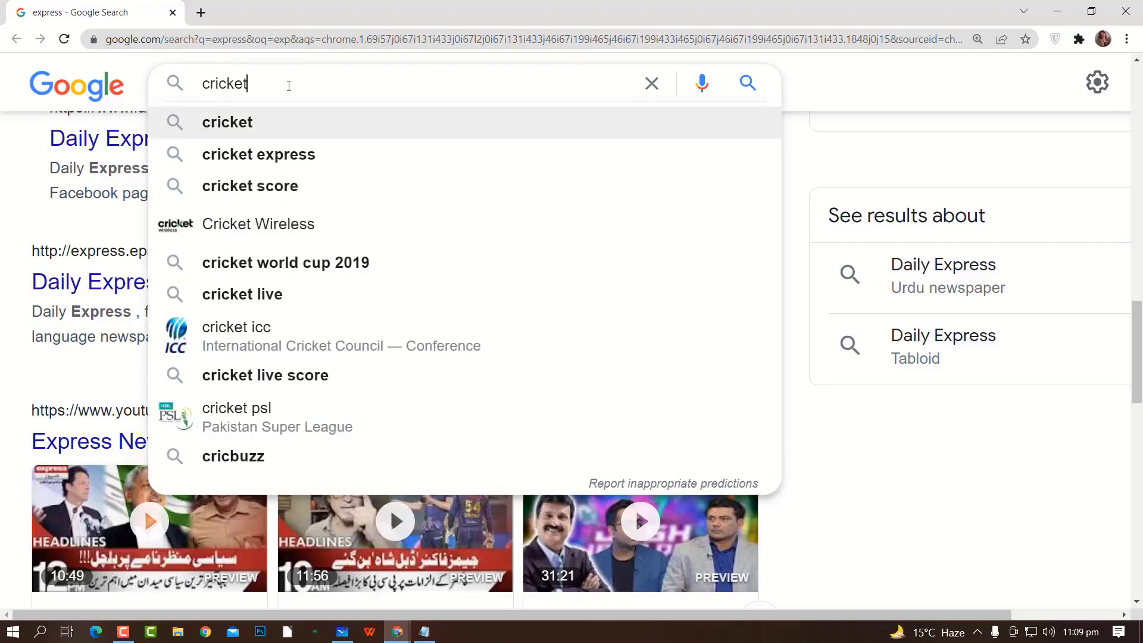
type("wweb")
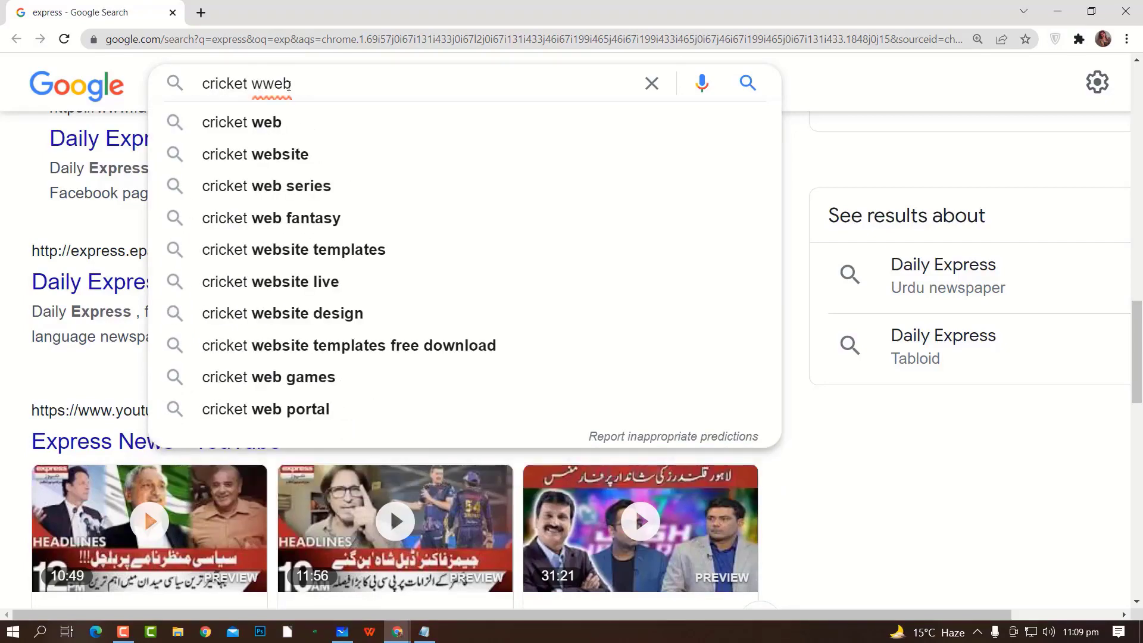
key("Down")
key("Down")
key("Return")
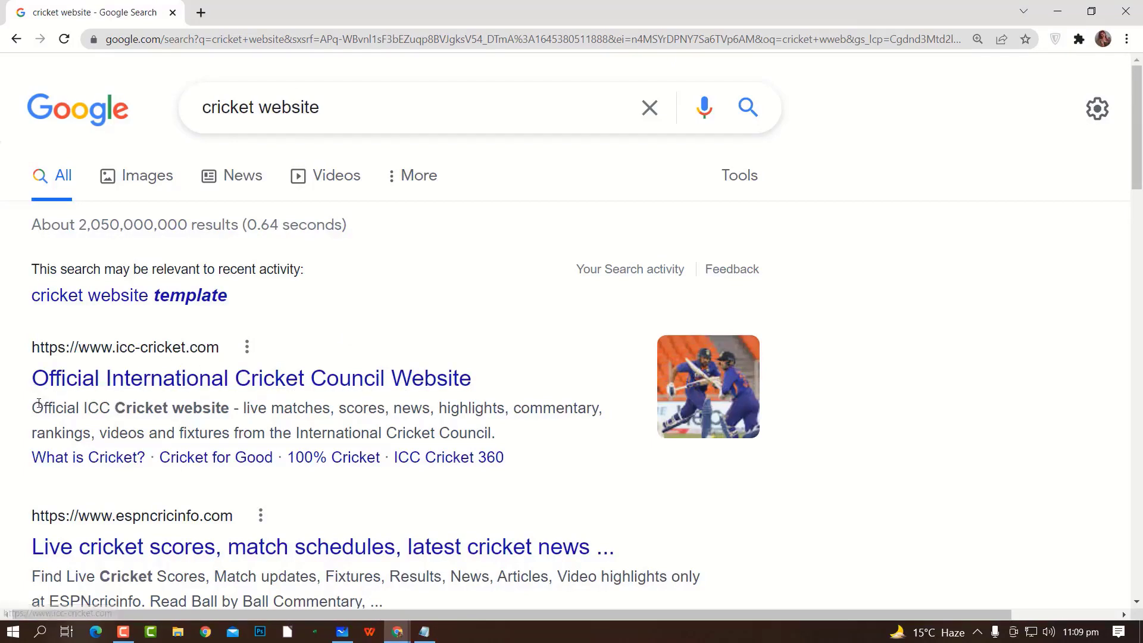
left_click_drag(34, 407, 500, 434)
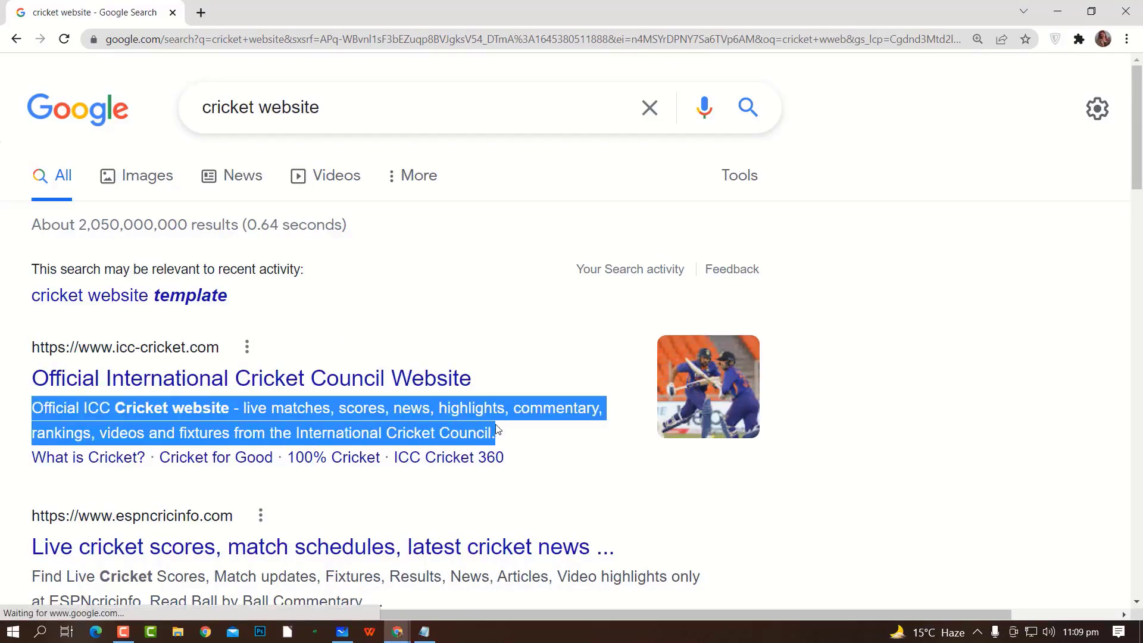
right_click(388, 434)
left_click(420, 445)
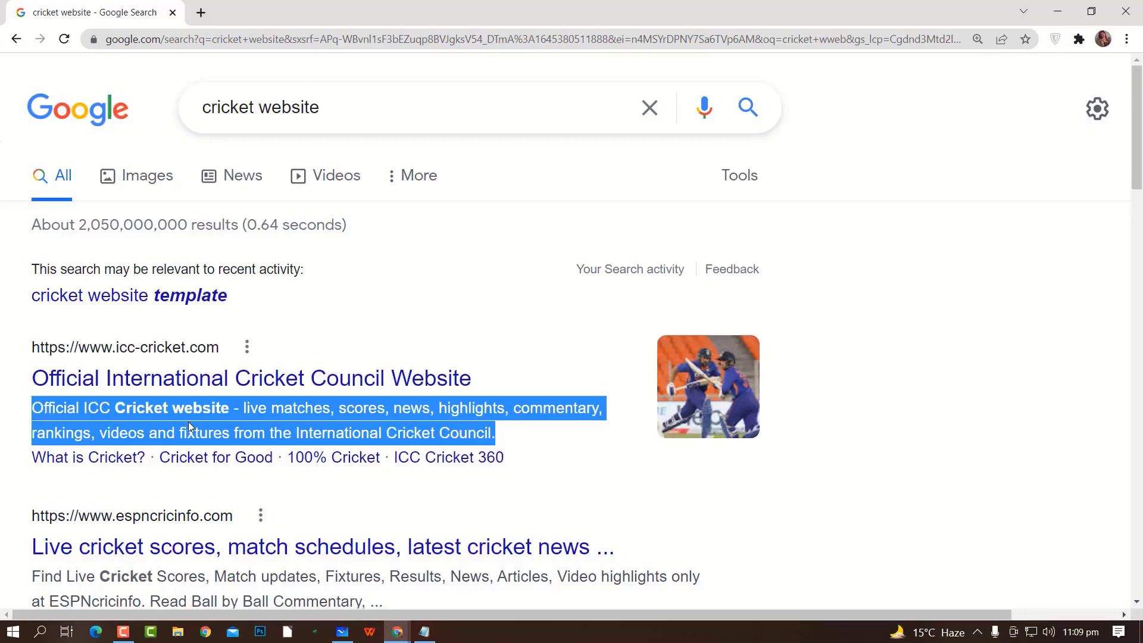
Close the search tab and bring the Whiteboard lecture checklist to the front.
scroll(339, 415, "down", 5)
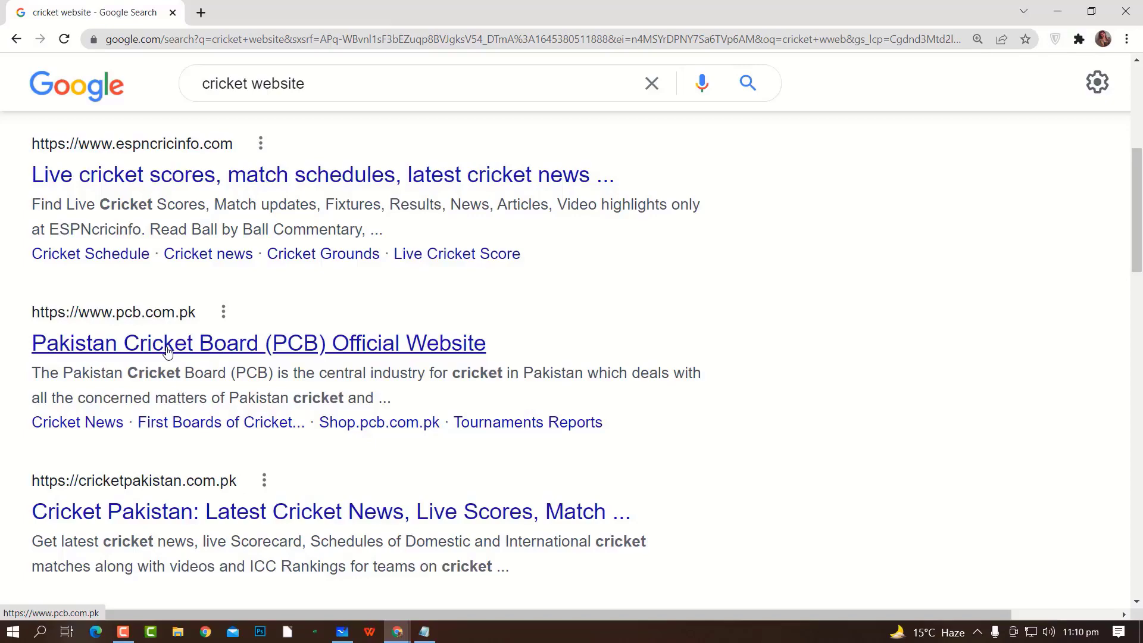
left_click(173, 12)
left_click(339, 12)
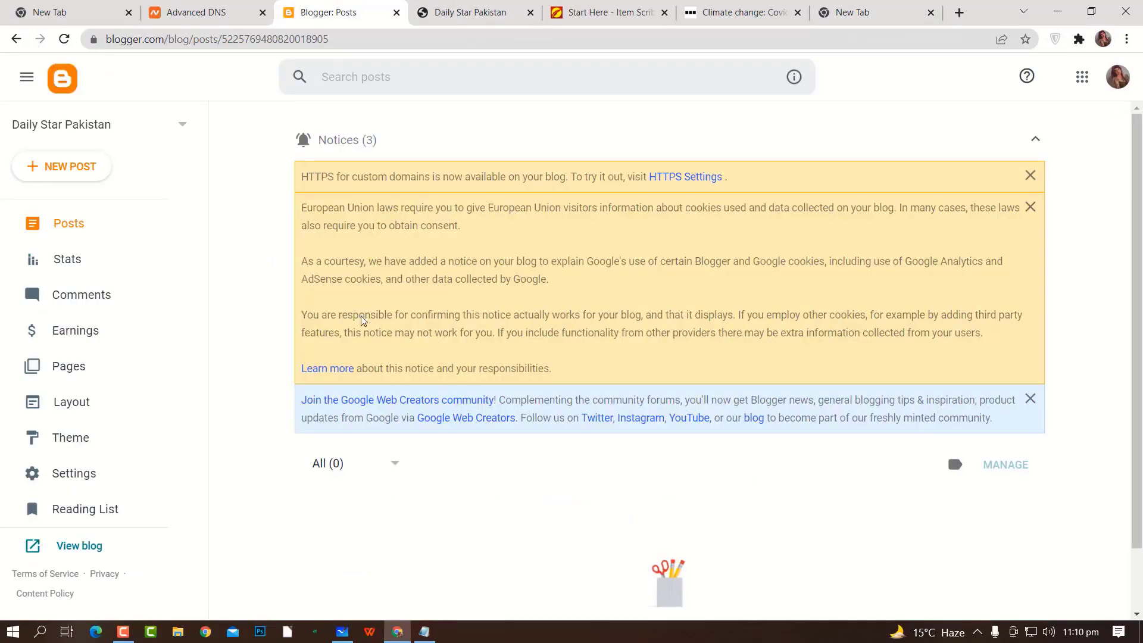
left_click(343, 632)
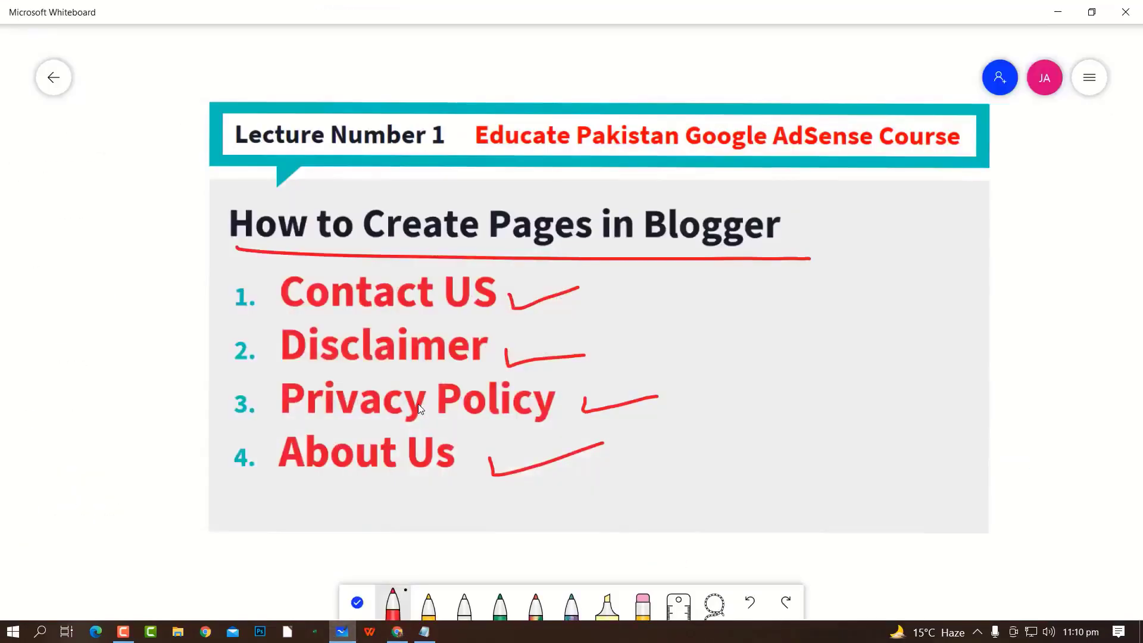